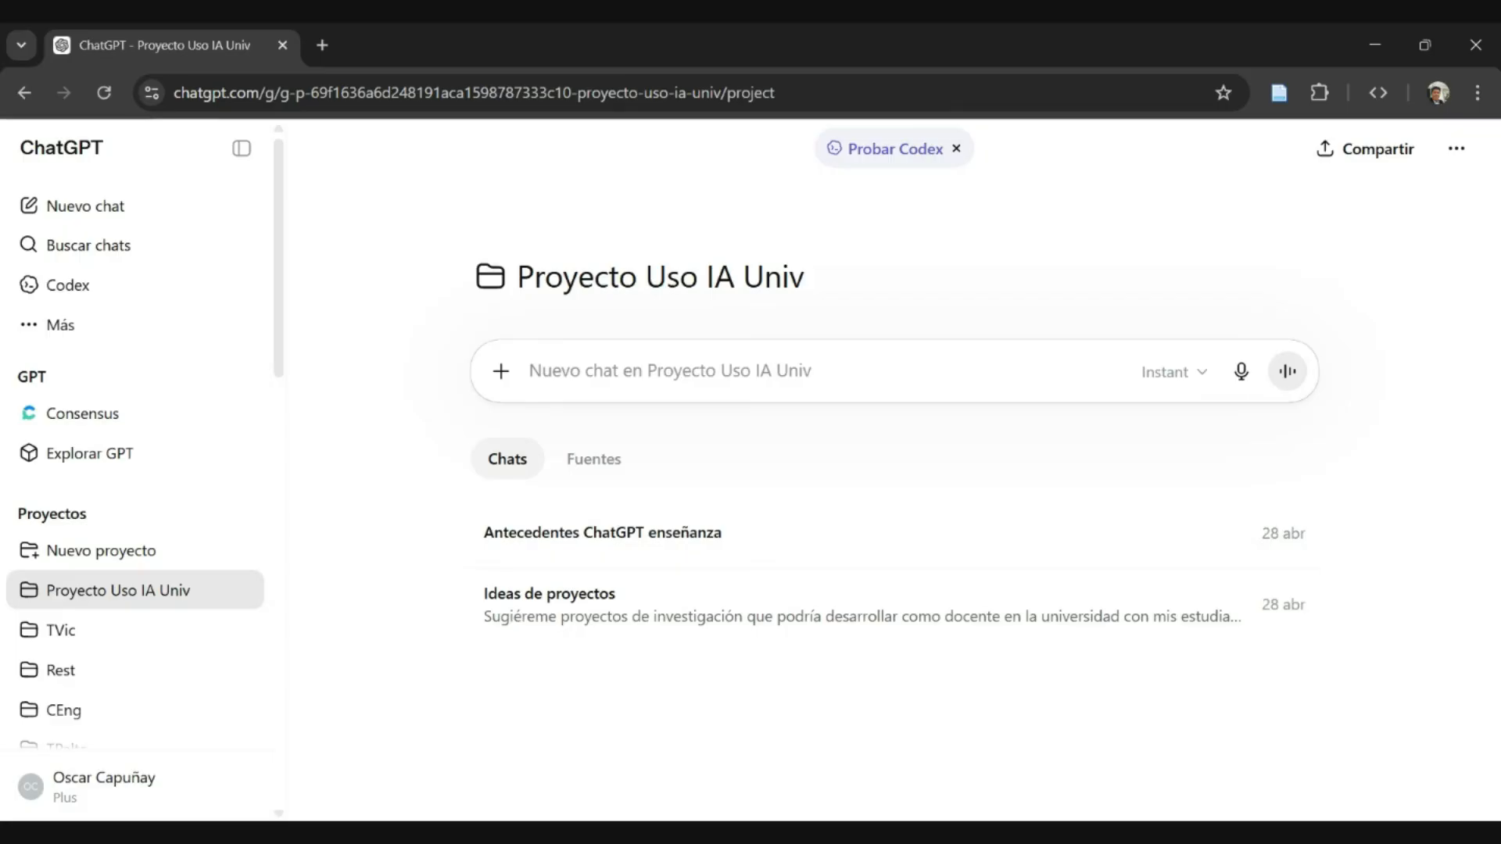
- Ask ChatGPT for a Scopus search string about using ChatGPT in teaching university students, then copy the generated string
{"action": "left_click", "coordinate": [1241, 370]}
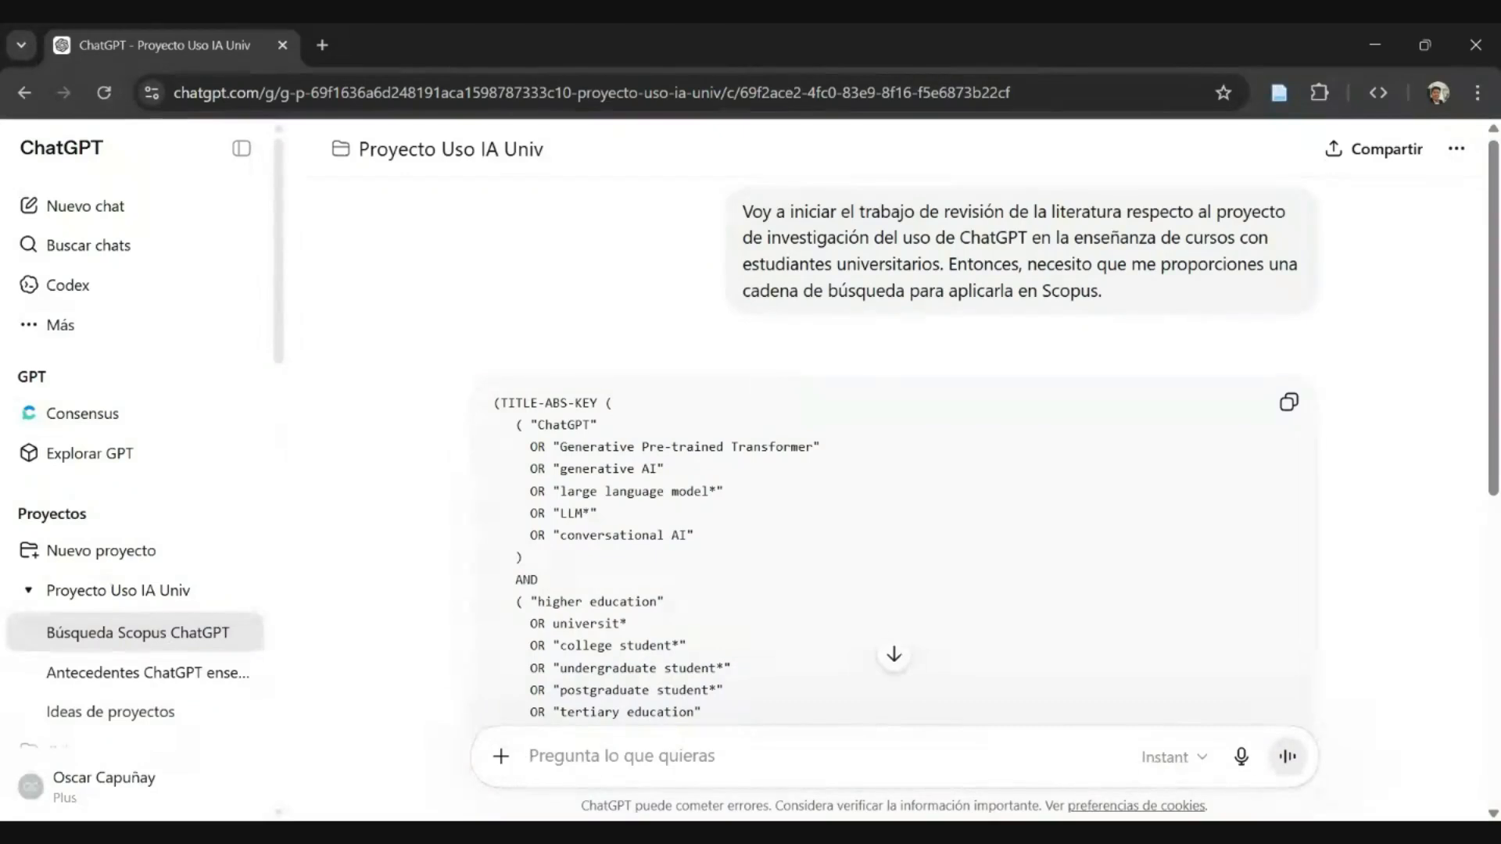
{"action": "scroll", "coordinate": [850, 348], "scroll_direction": "down", "scroll_amount": 6}
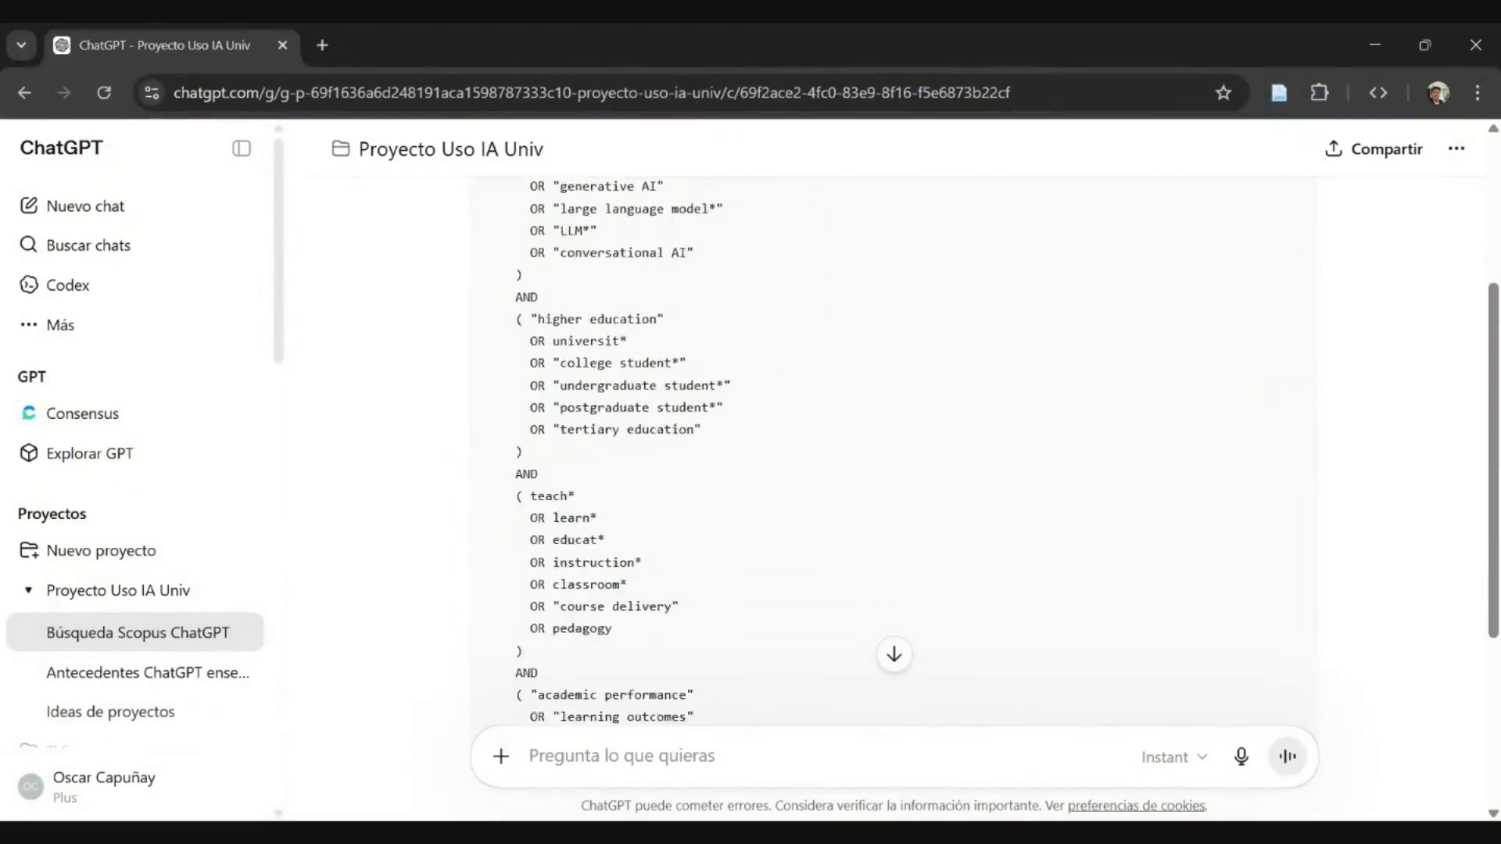
{"action": "scroll", "coordinate": [850, 348], "scroll_direction": "down", "scroll_amount": 2}
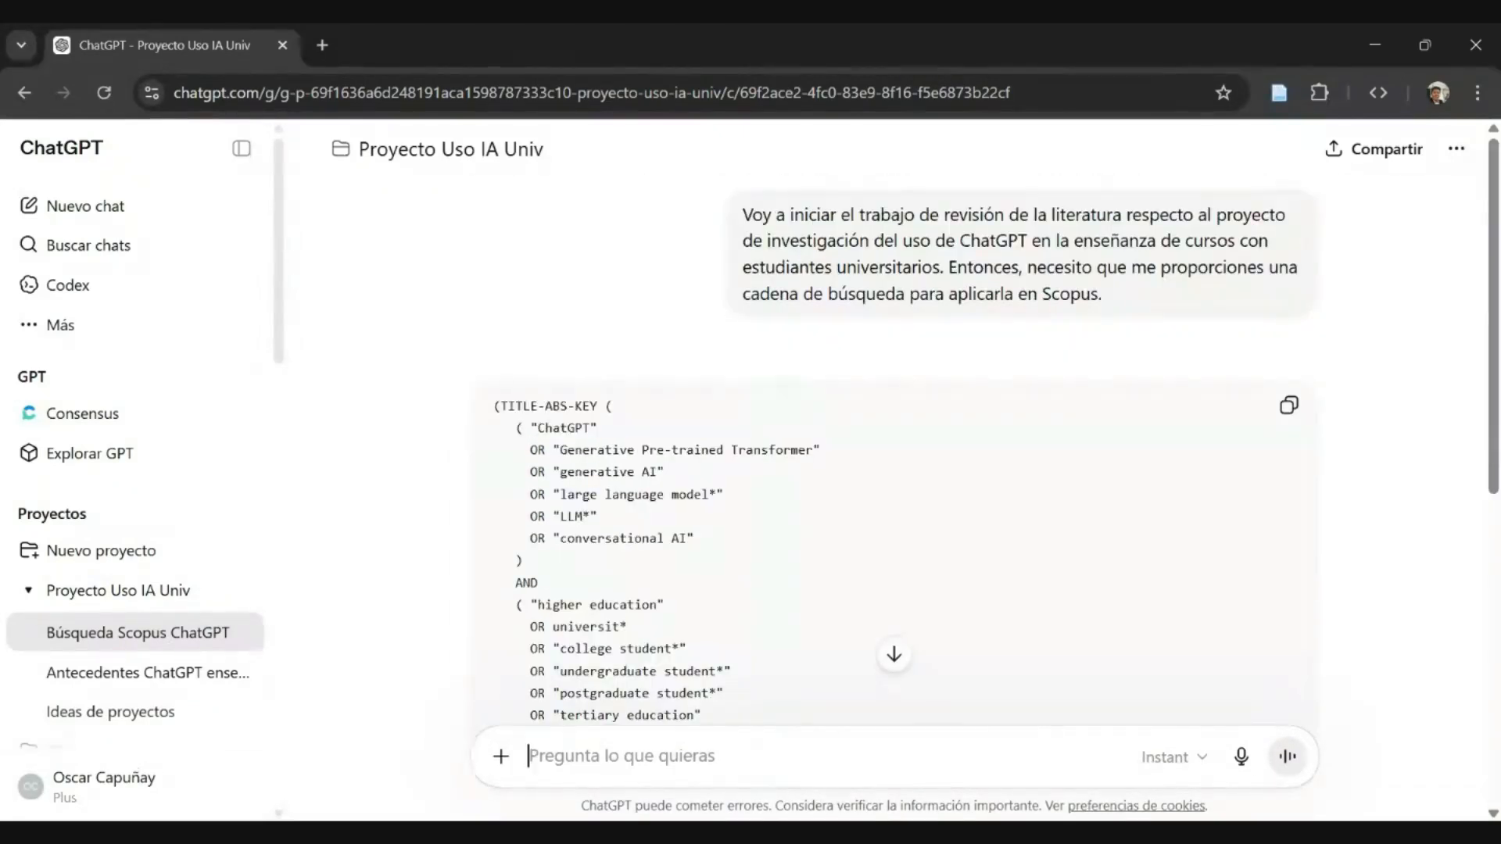
{"action": "left_click", "coordinate": [1287, 410]}
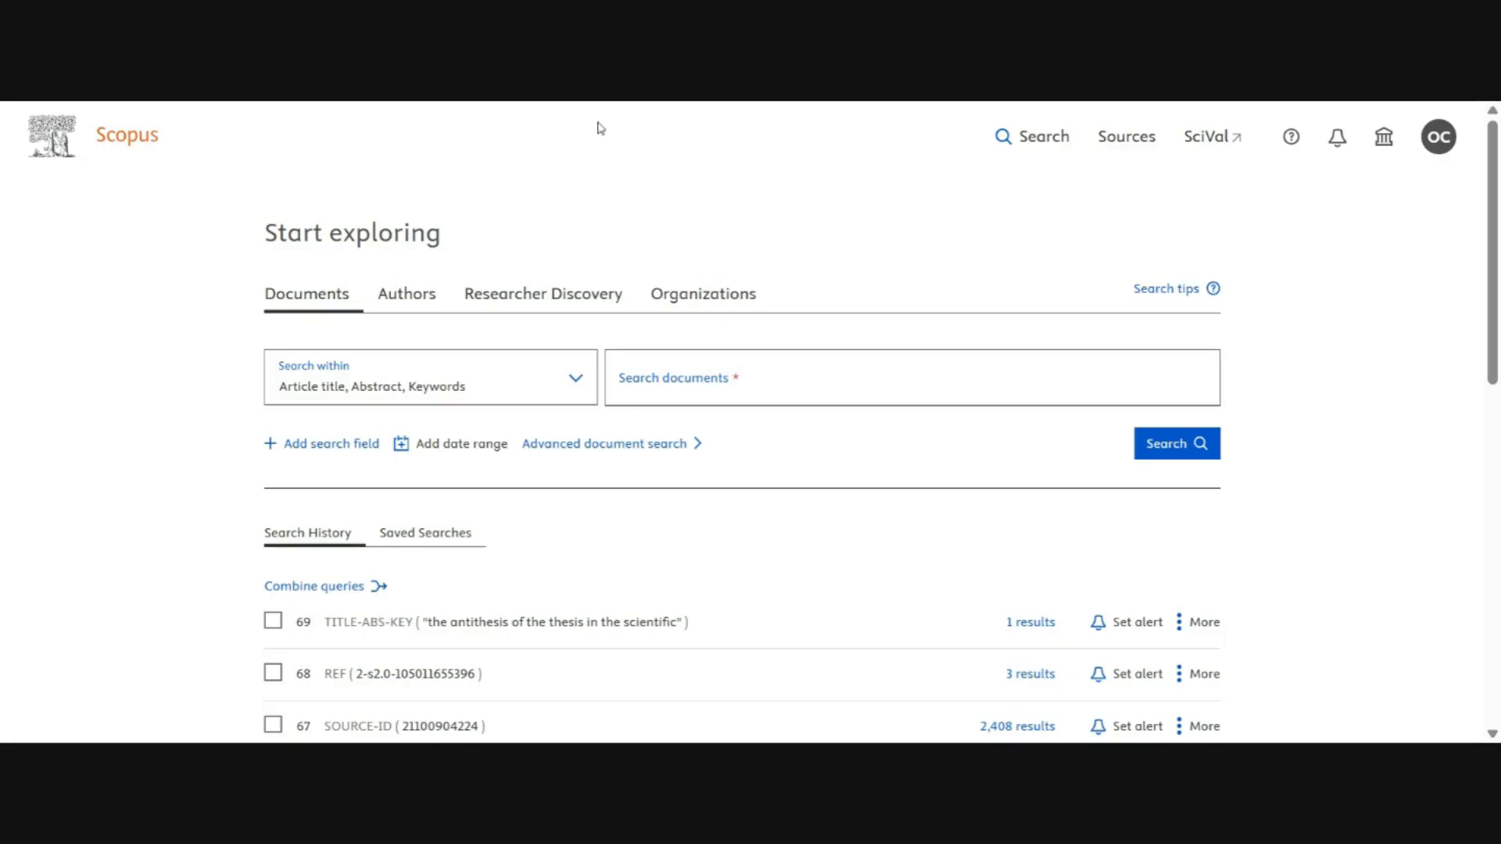
- Switch to Scopus and paste the copied string into the document search, returning to its beginning
{"action": "left_click", "coordinate": [757, 362]}
{"action": "key", "text": "ctrl+v"}
{"action": "left_click", "coordinate": [772, 387]}
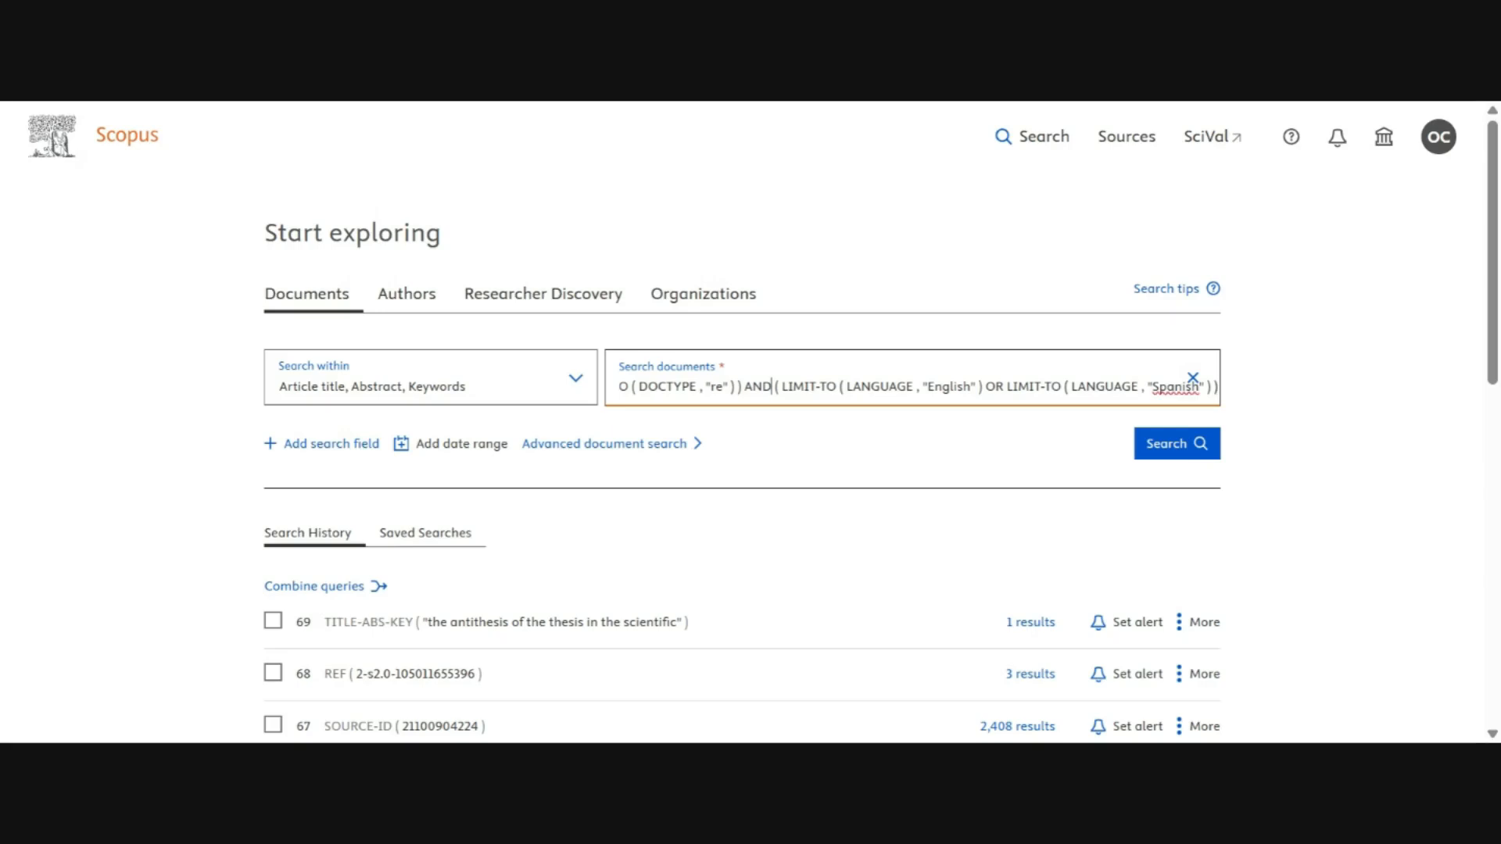
{"action": "left_click_drag", "start_coordinate": [741, 387], "coordinate": [597, 387]}
{"action": "left_click", "coordinate": [661, 387]}
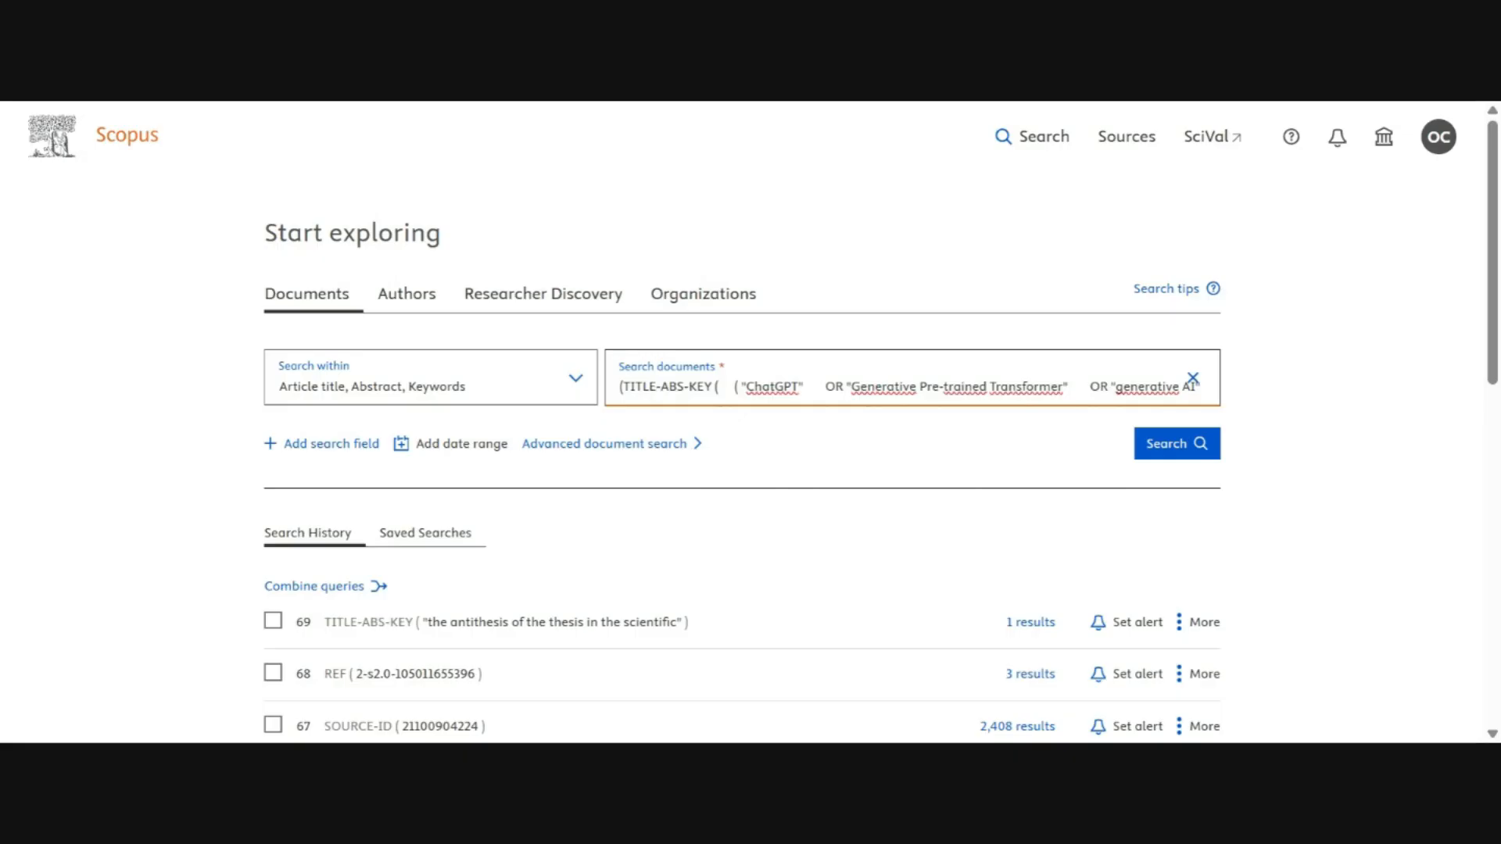
- Remove the extra spaces between "ChatGPT" and the following OR in the query and run the search
{"action": "double_click", "coordinate": [762, 387]}
{"action": "left_click", "coordinate": [814, 387]}
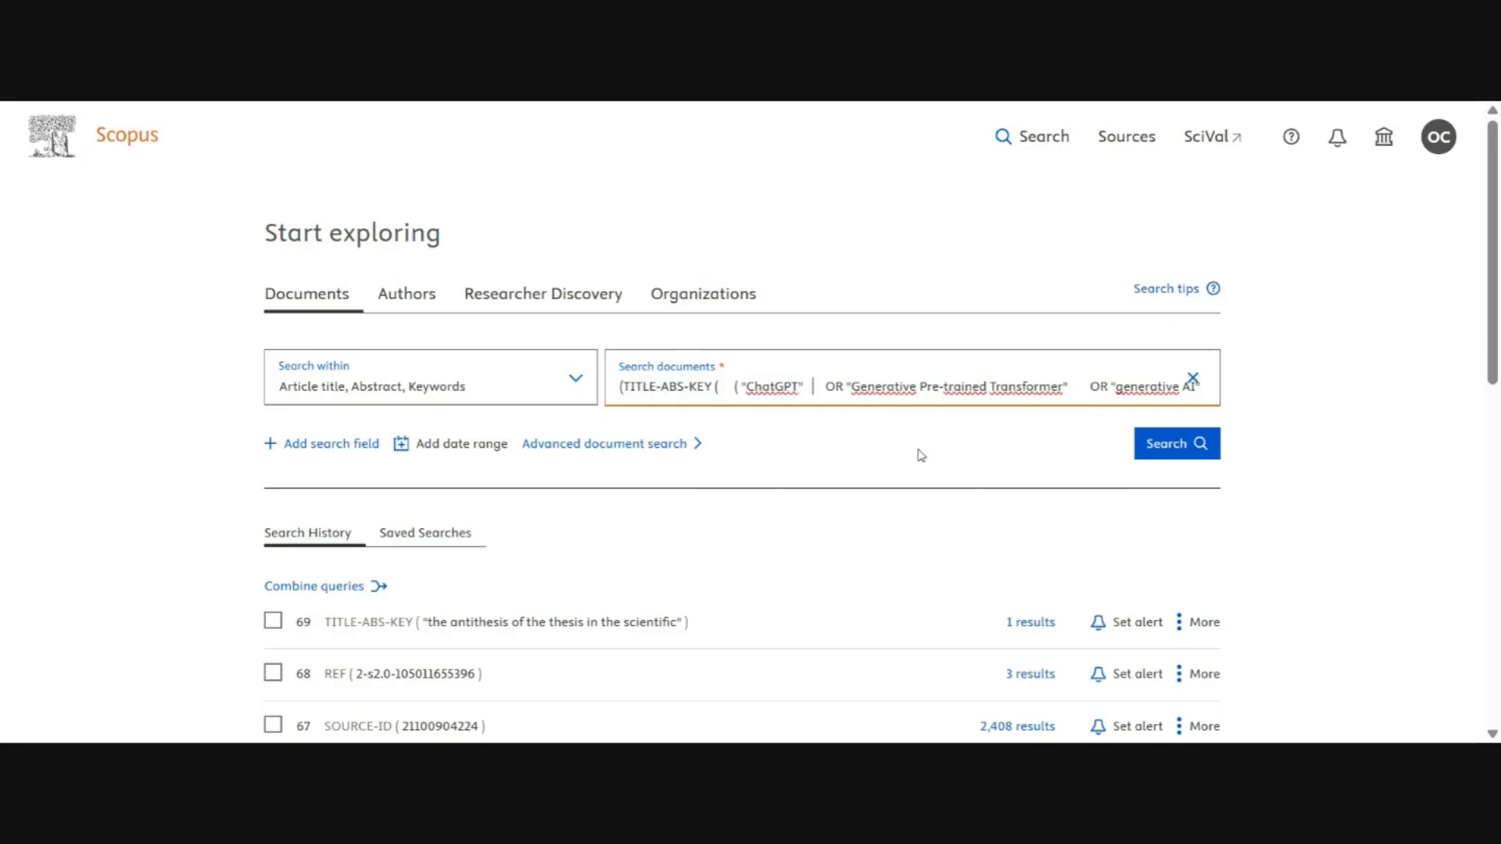
{"action": "key", "text": "Delete"}
{"action": "key", "text": "Delete"}
{"action": "key", "text": "BackSpace"}
{"action": "key", "text": "BackSpace"}
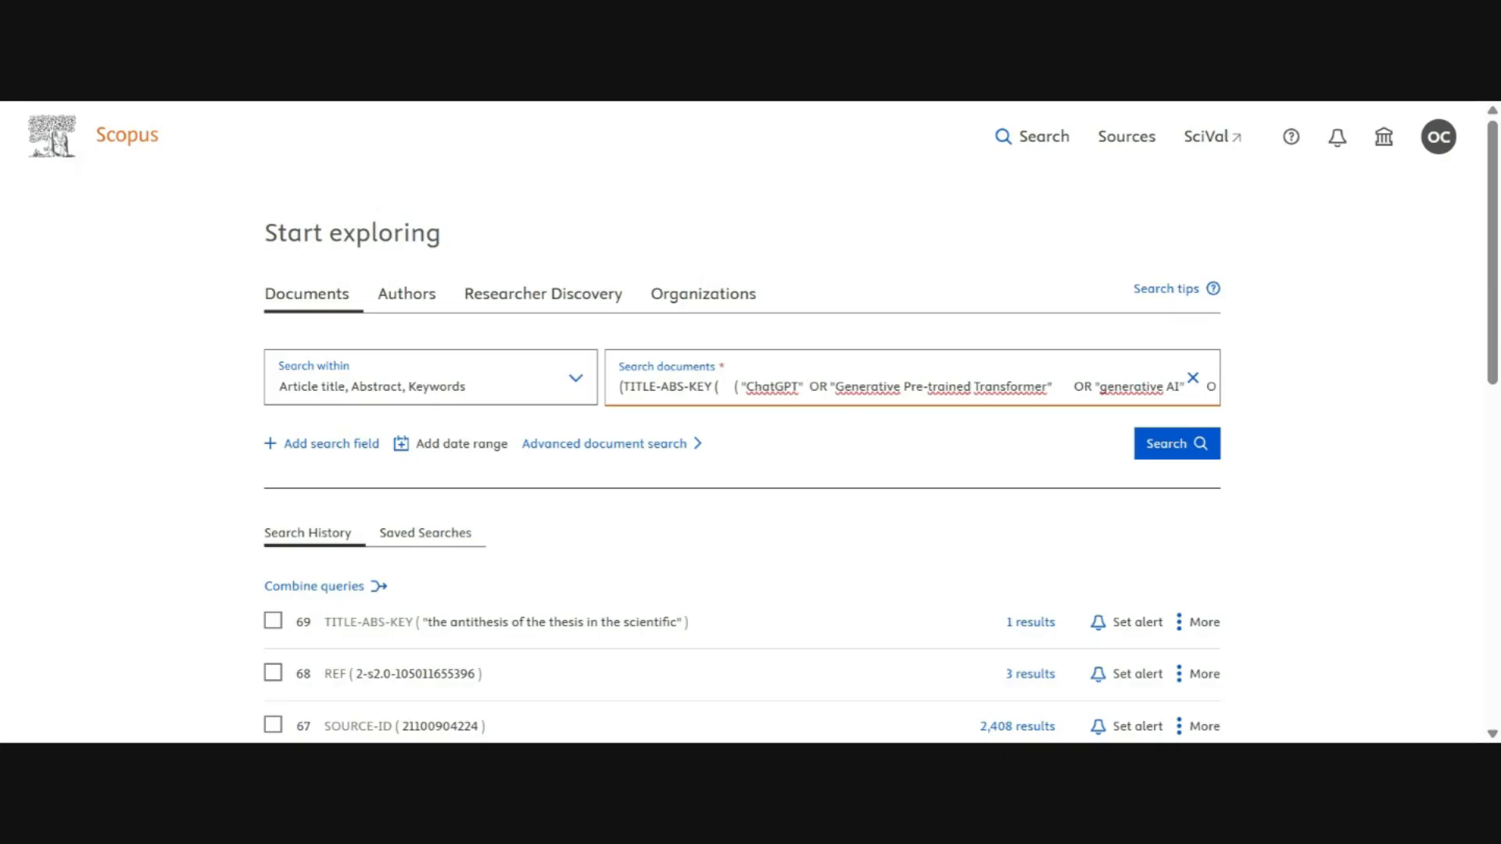
{"action": "key", "text": "Return"}
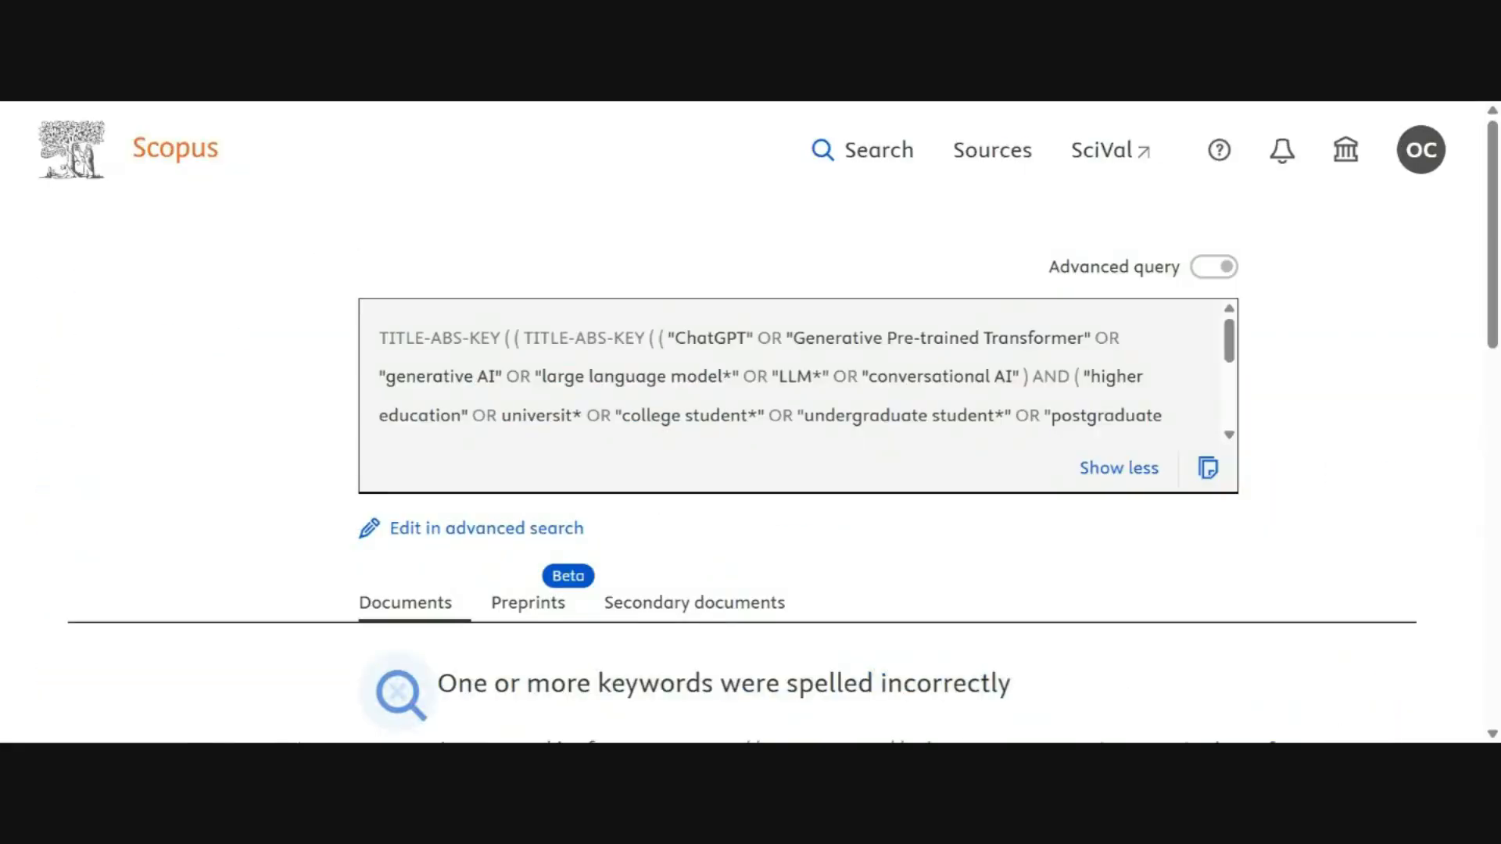
- Run the full query through Advanced Search and select the document count heading above the results
{"action": "left_click_drag", "start_coordinate": [428, 338], "coordinate": [919, 415]}
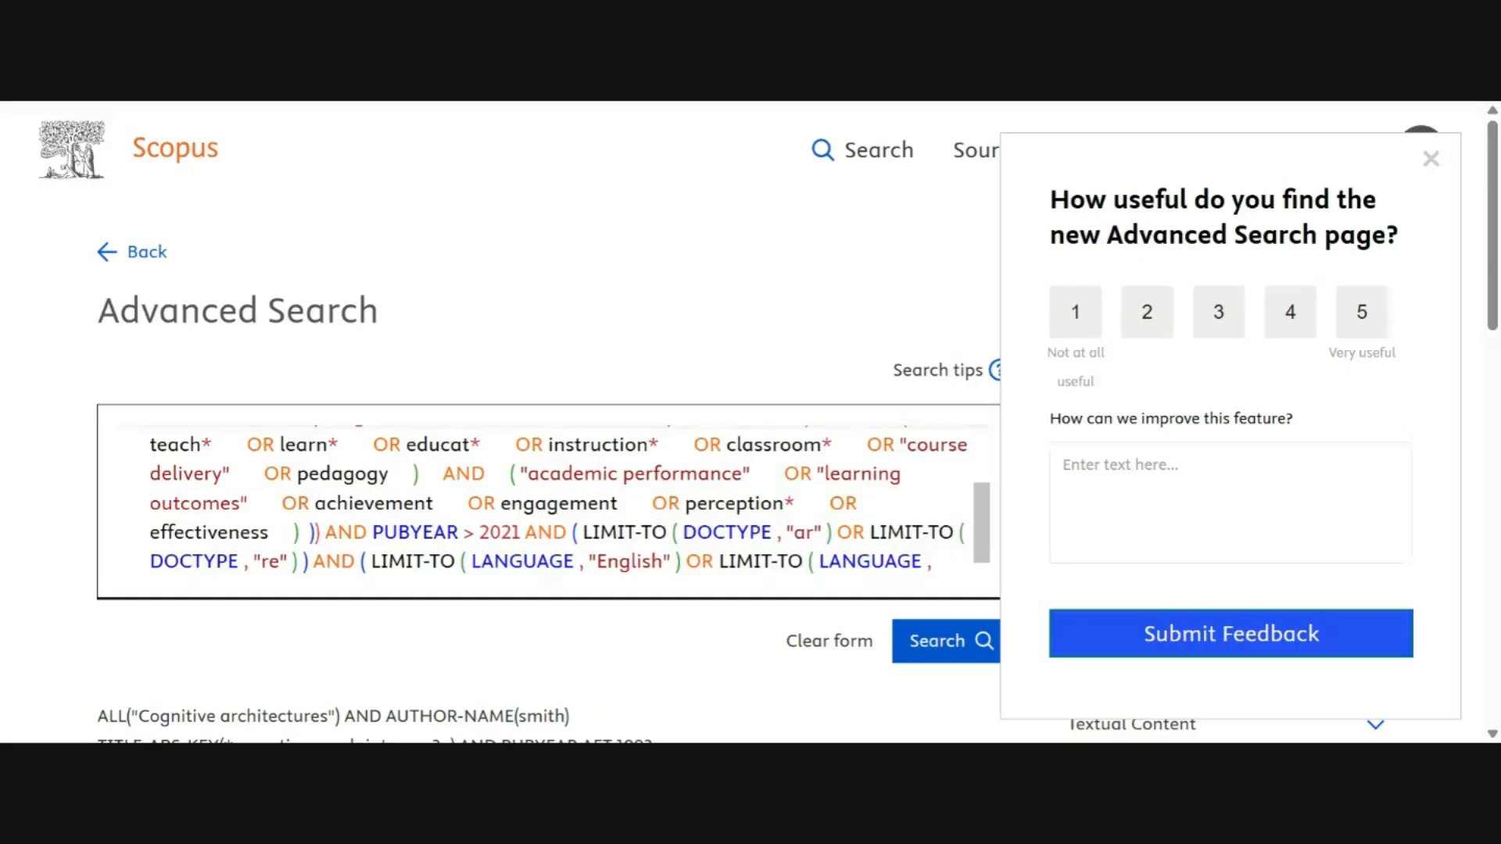
{"action": "scroll", "coordinate": [571, 506], "scroll_direction": "down", "scroll_amount": 1}
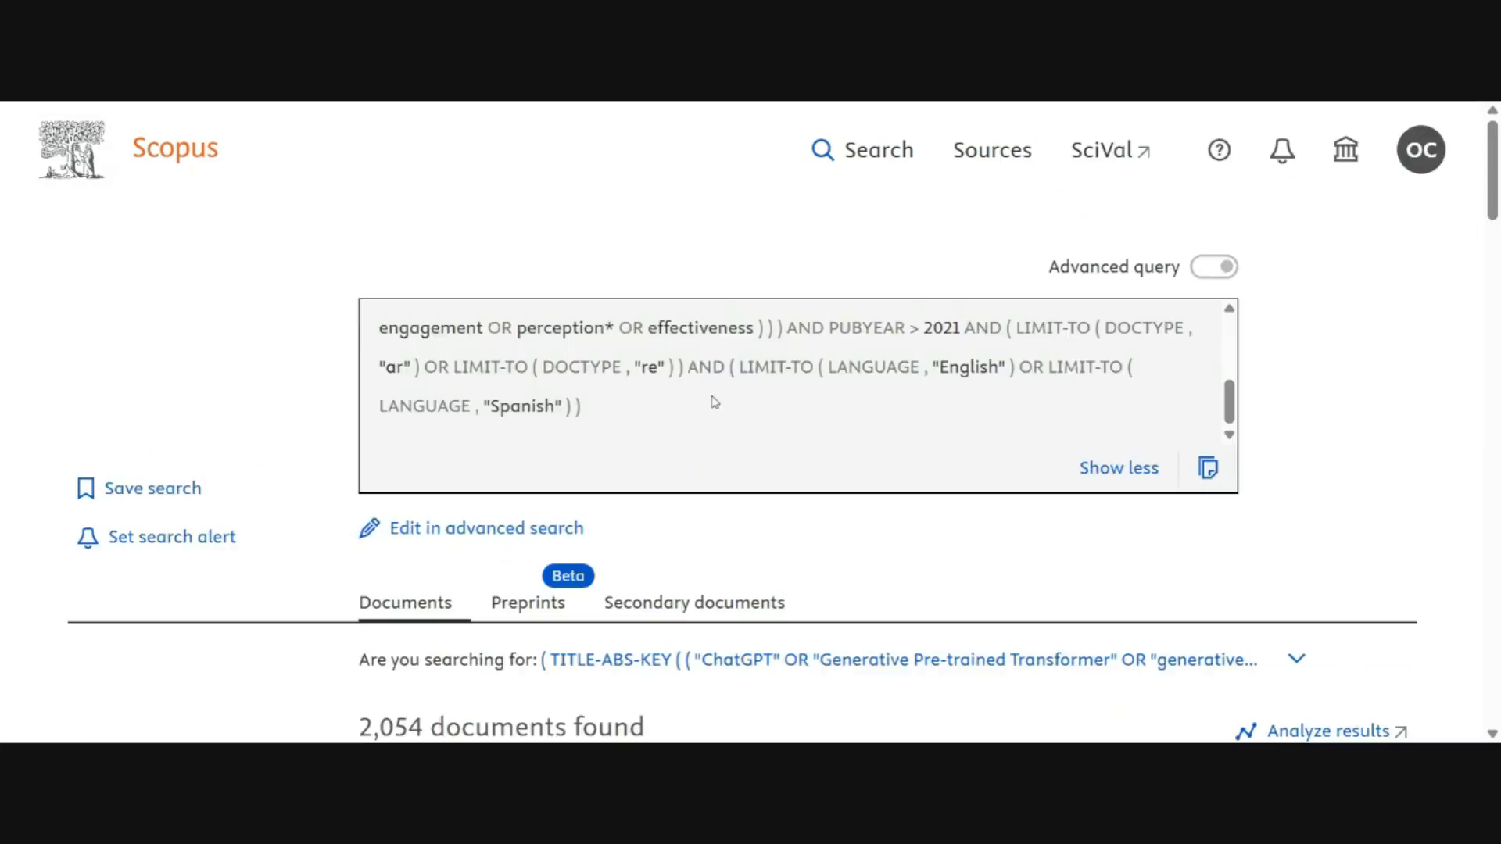
{"action": "scroll", "coordinate": [1313, 389], "scroll_direction": "down", "scroll_amount": 4}
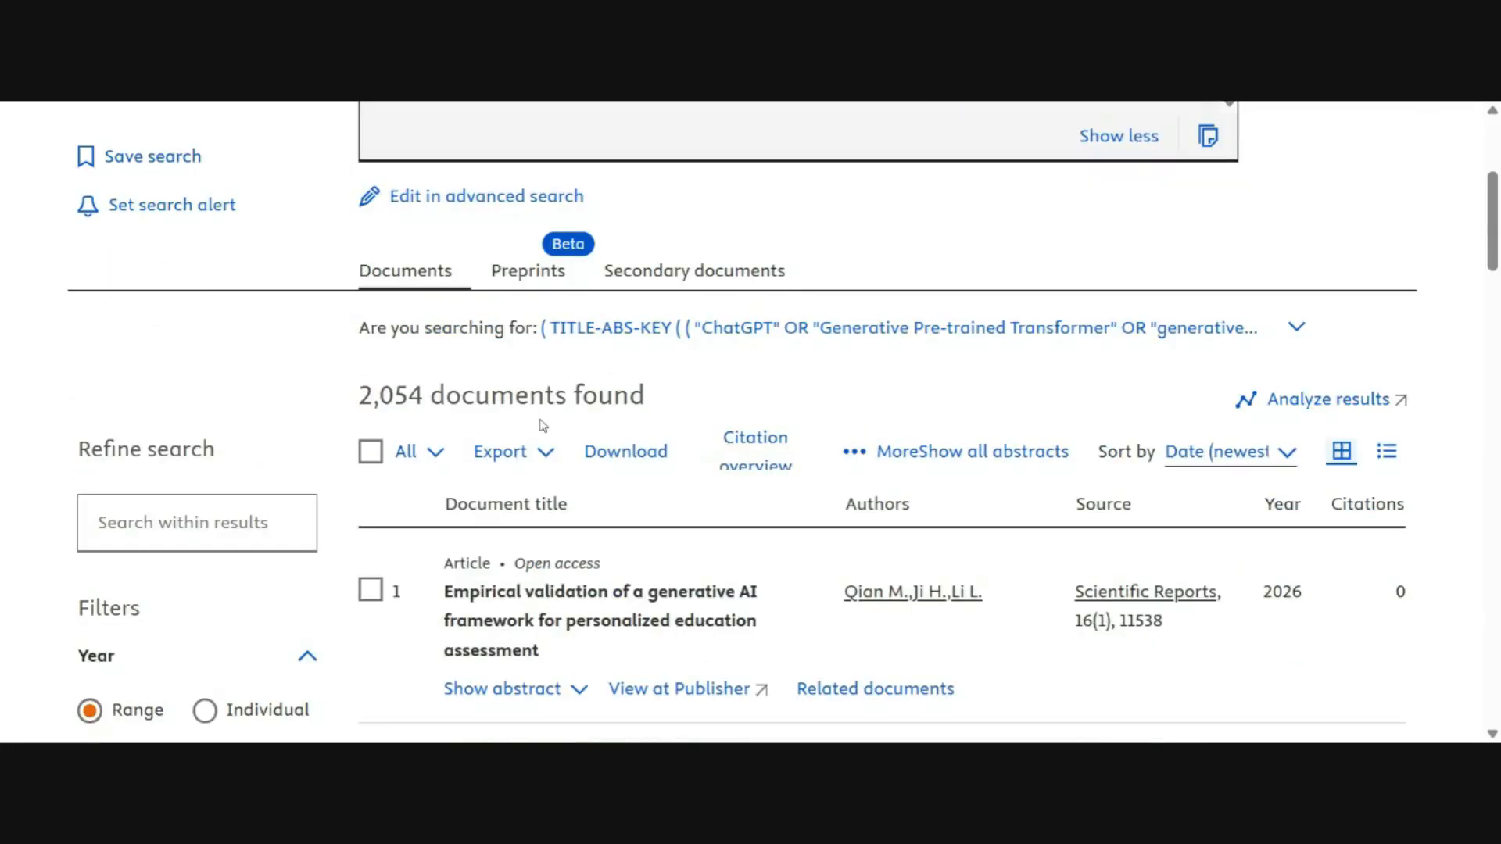
{"action": "key", "text": "ctrl+minus"}
{"action": "key", "text": "ctrl+minus"}
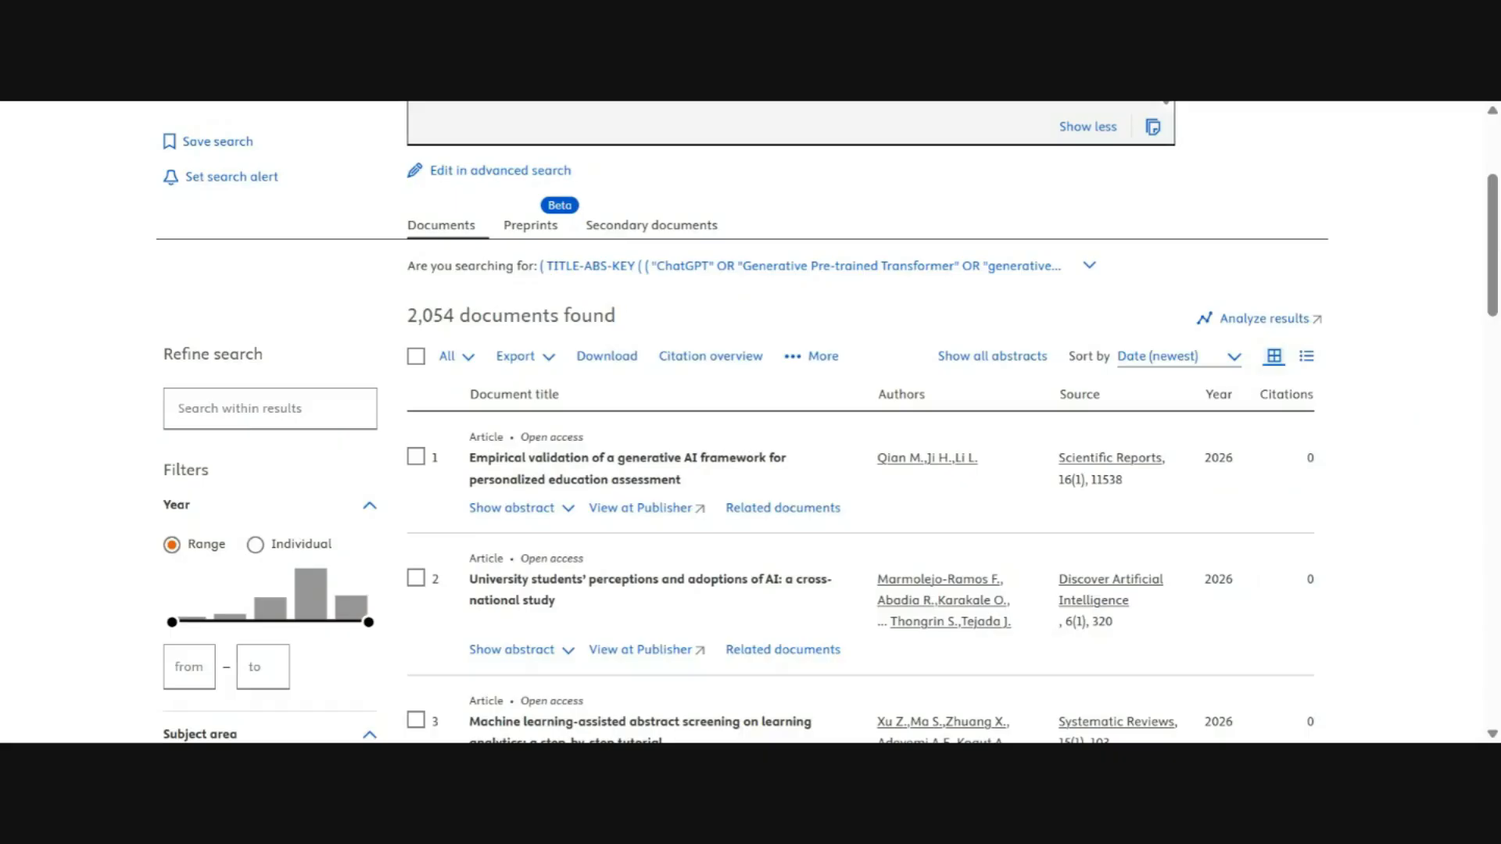
{"action": "left_click_drag", "start_coordinate": [617, 316], "coordinate": [403, 316]}
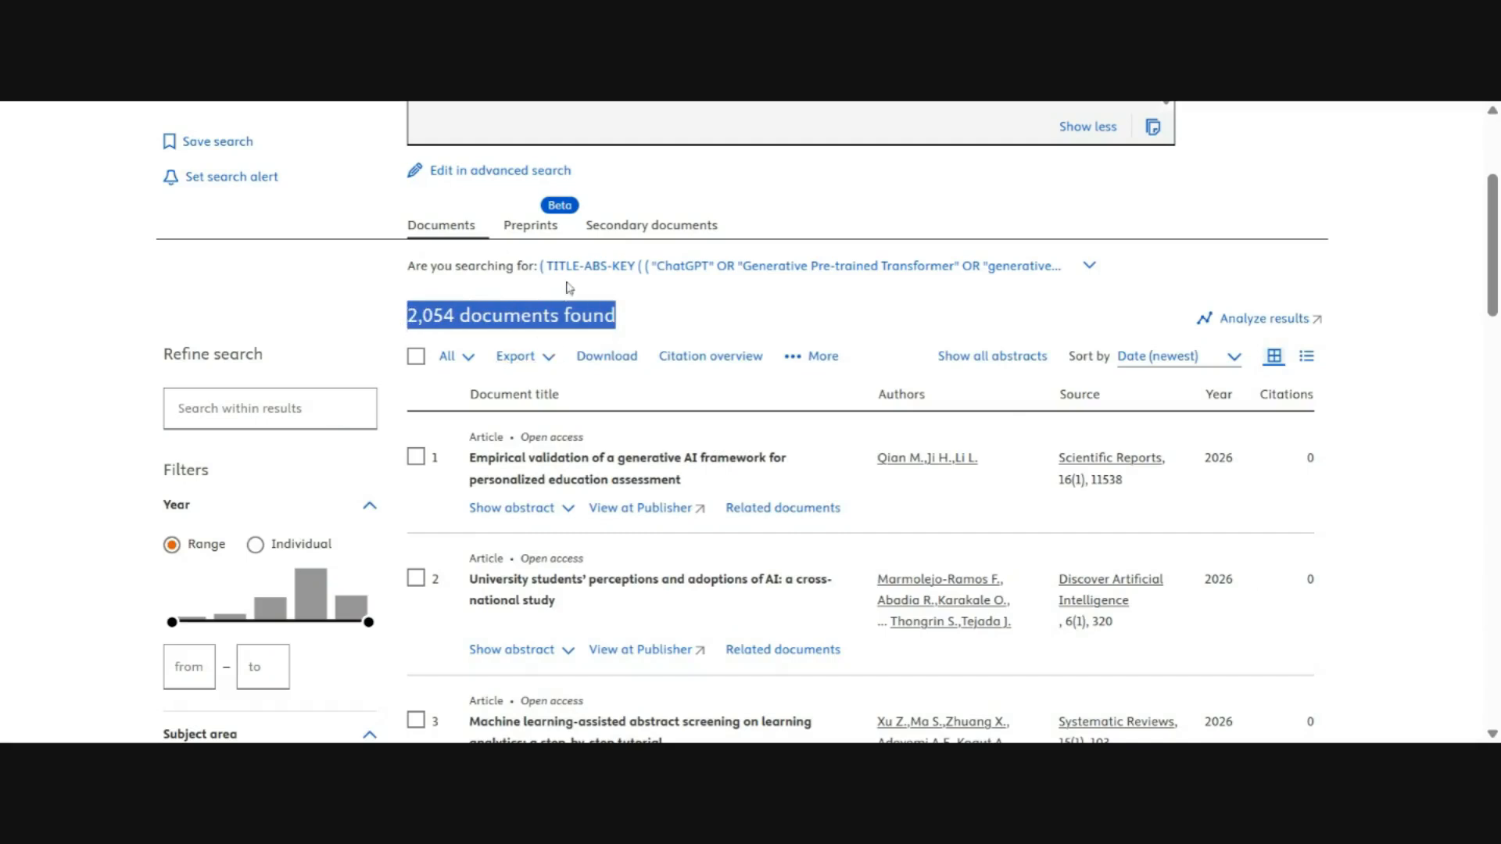
- Examine the result list and its year, subject area, document type and language filters
{"action": "scroll", "coordinate": [289, 378], "scroll_direction": "down", "scroll_amount": 5}
{"action": "scroll", "coordinate": [295, 373], "scroll_direction": "up", "scroll_amount": 3}
{"action": "scroll", "coordinate": [295, 374], "scroll_direction": "up", "scroll_amount": 5}
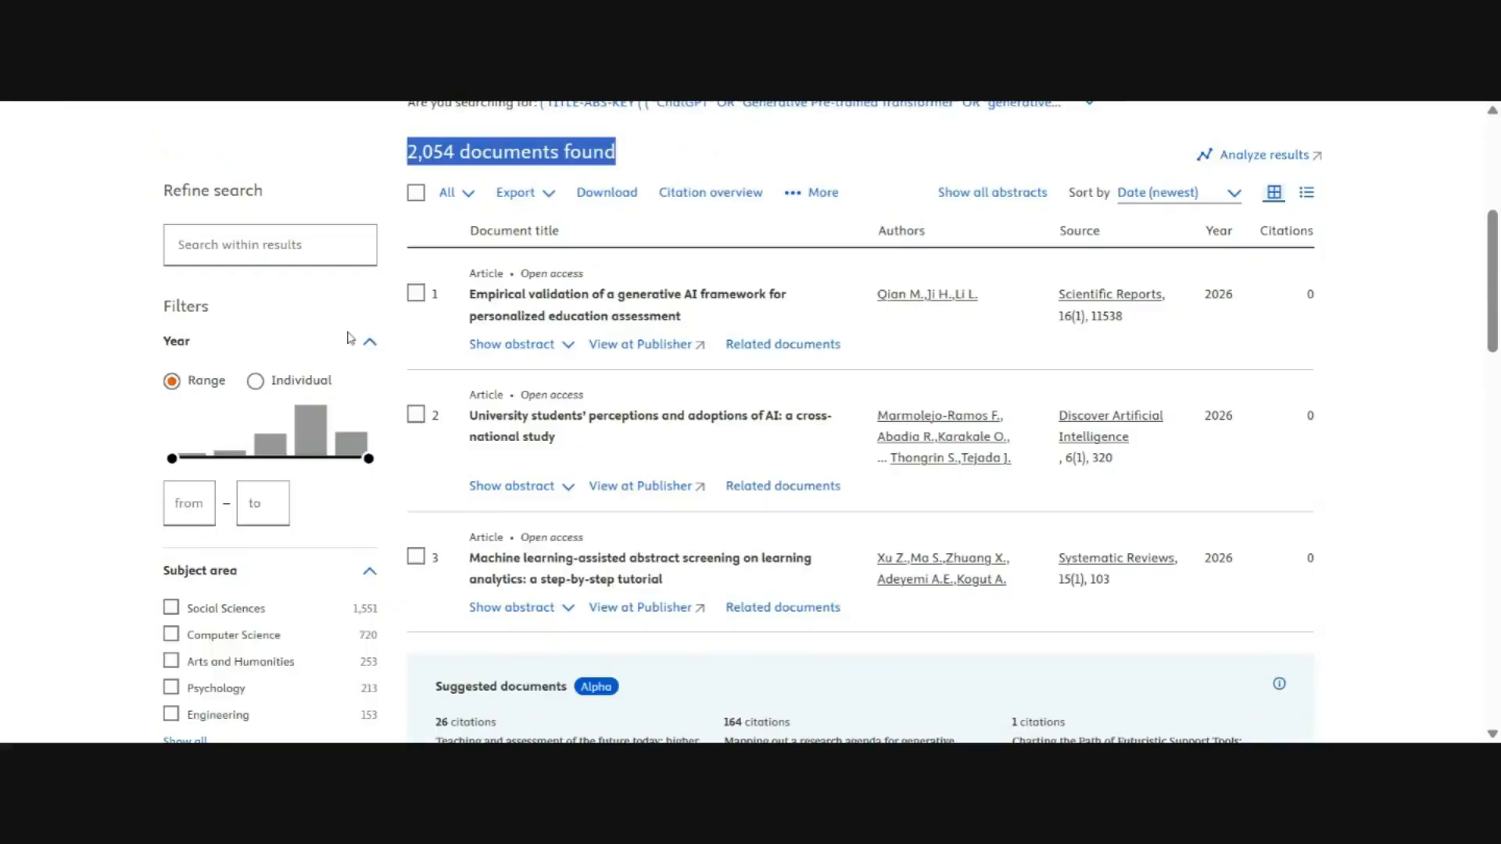
{"action": "scroll", "coordinate": [539, 436], "scroll_direction": "down", "scroll_amount": 5}
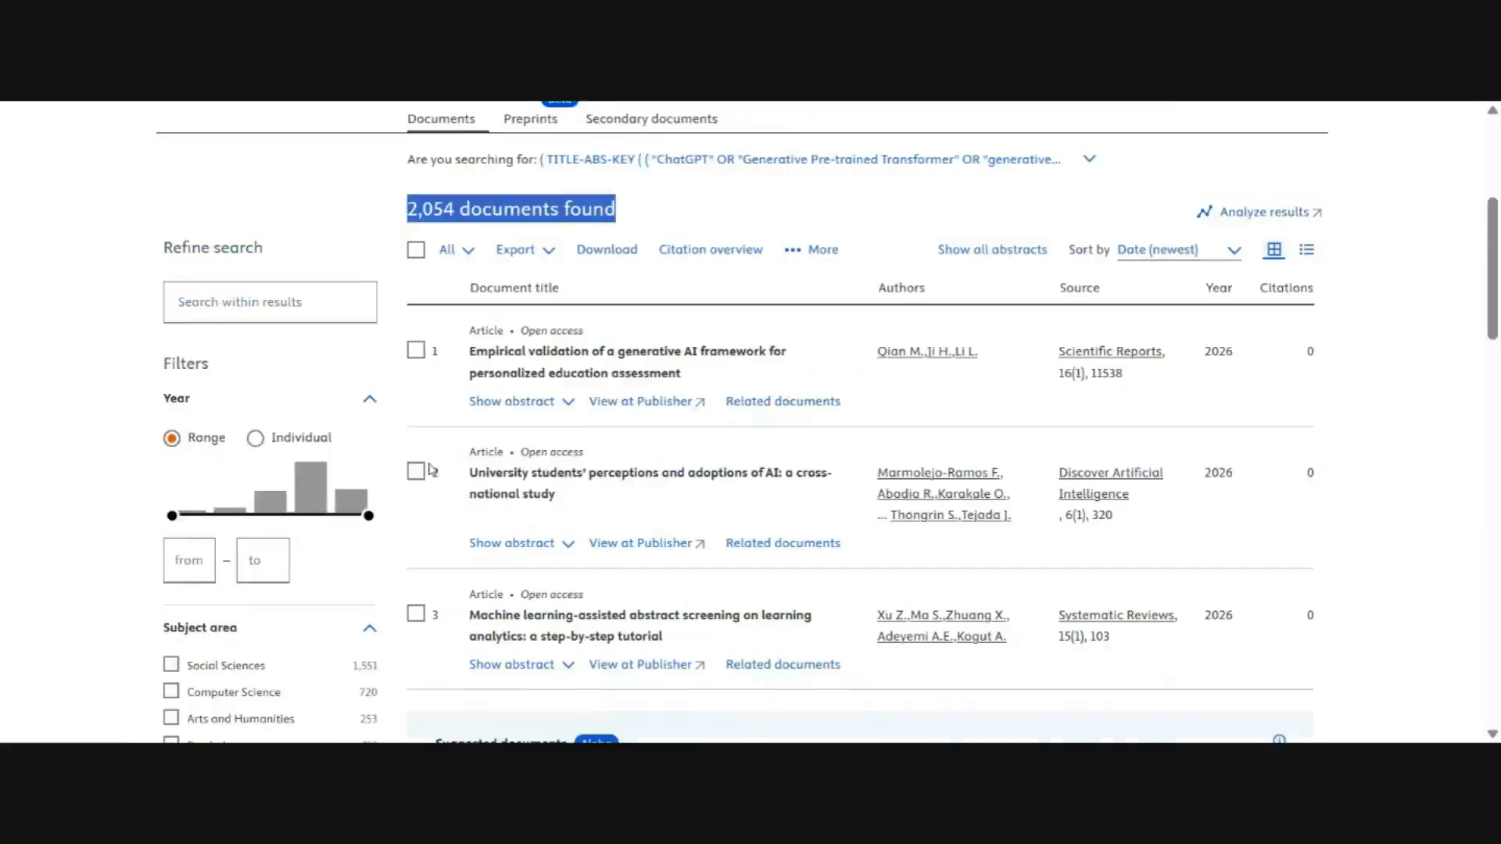
{"action": "scroll", "coordinate": [196, 457], "scroll_direction": "down", "scroll_amount": 3}
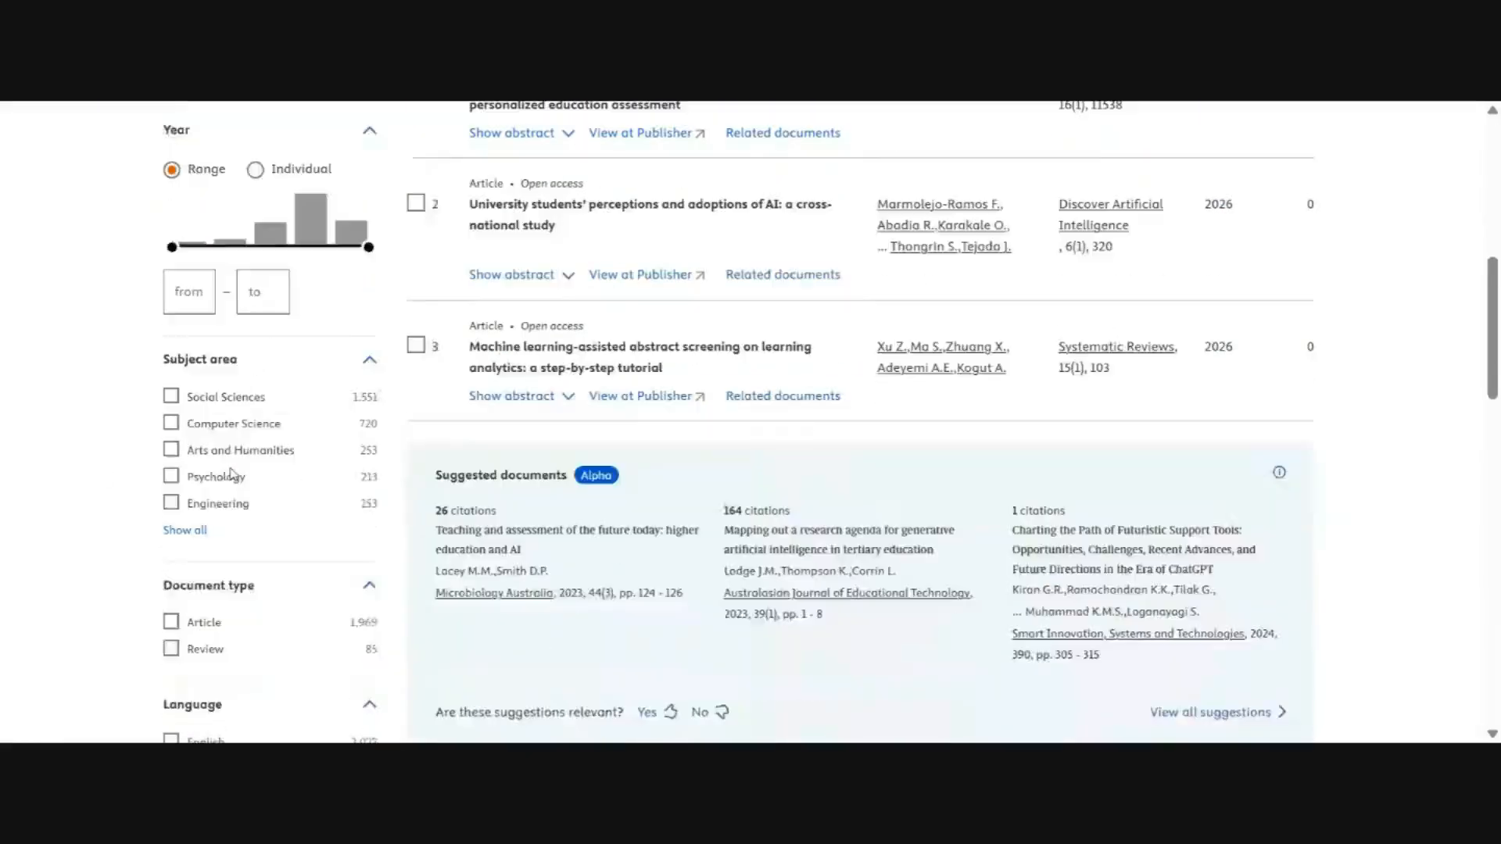
{"action": "scroll", "coordinate": [279, 377], "scroll_direction": "up", "scroll_amount": 4}
{"action": "scroll", "coordinate": [279, 377], "scroll_direction": "up", "scroll_amount": 4}
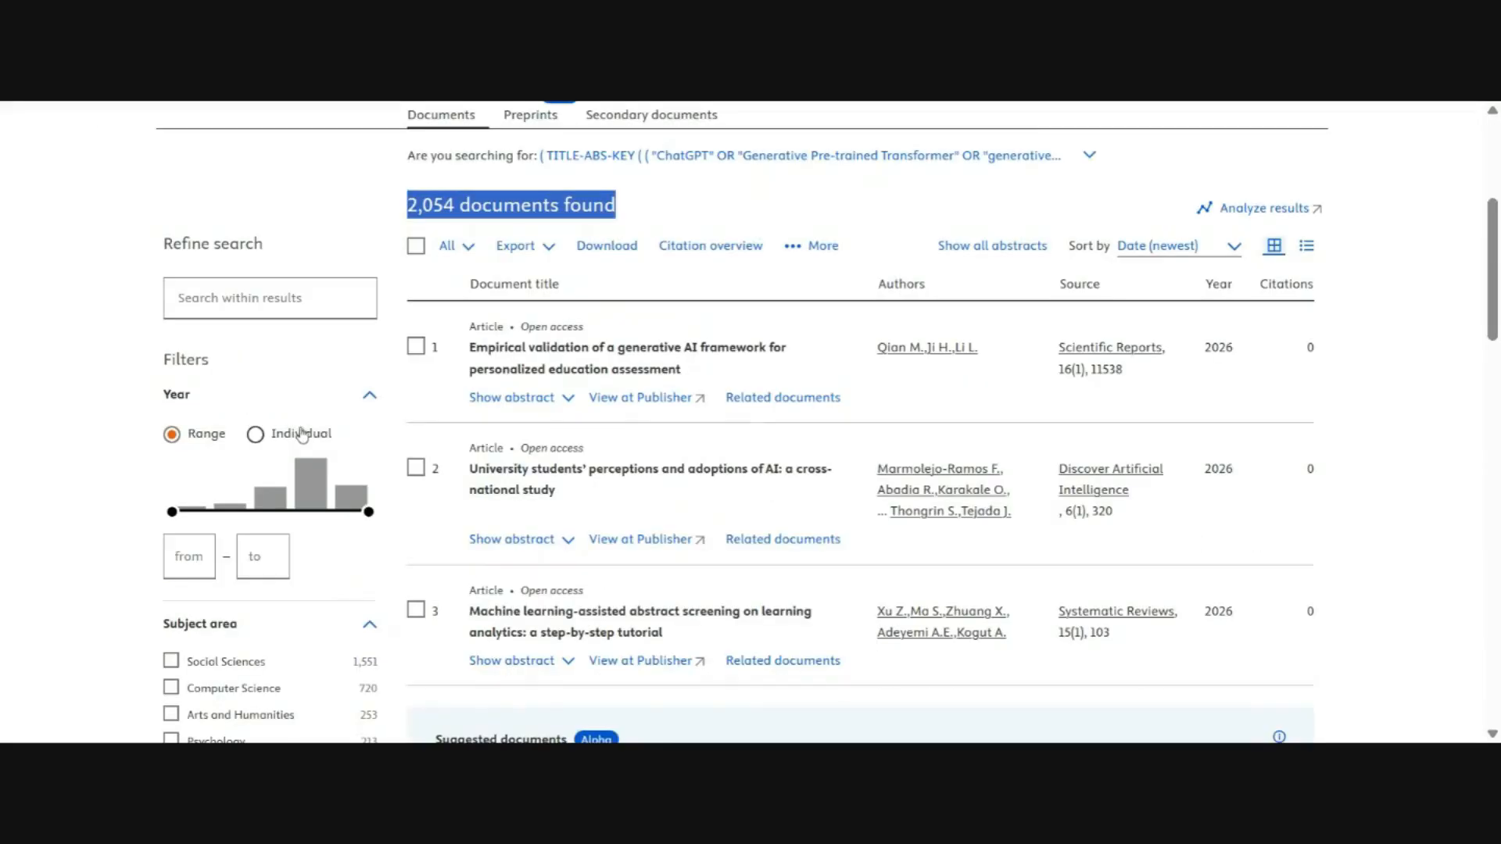
{"action": "left_click", "coordinate": [189, 556]}
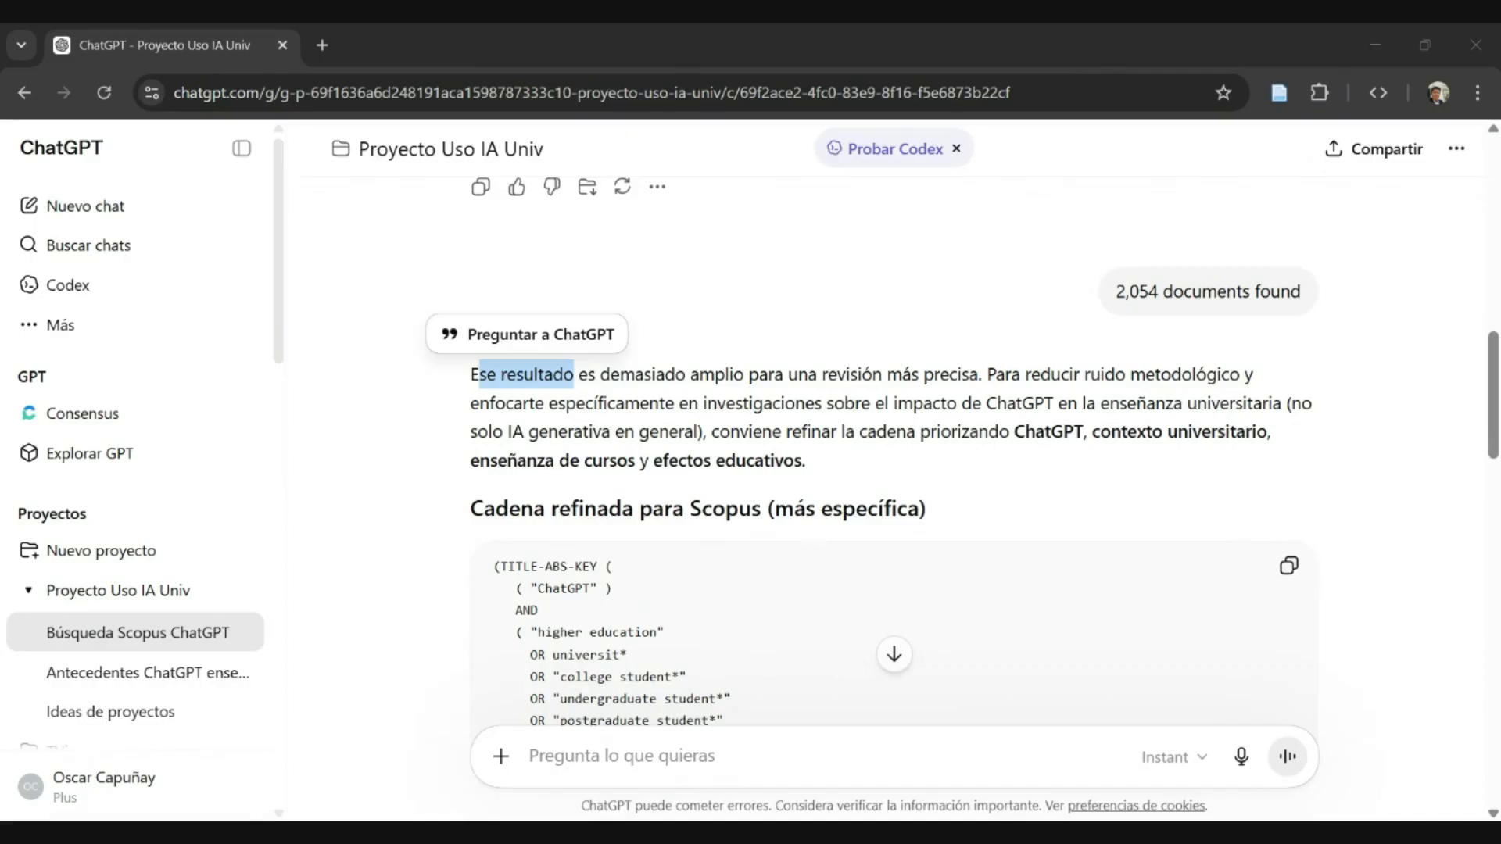
- Switch back to ChatGPT and read its assessment of the submitted Scopus document count
{"action": "mouse_move", "coordinate": [1105, 302]}
{"action": "left_click_drag", "start_coordinate": [1117, 292], "coordinate": [1291, 292]}
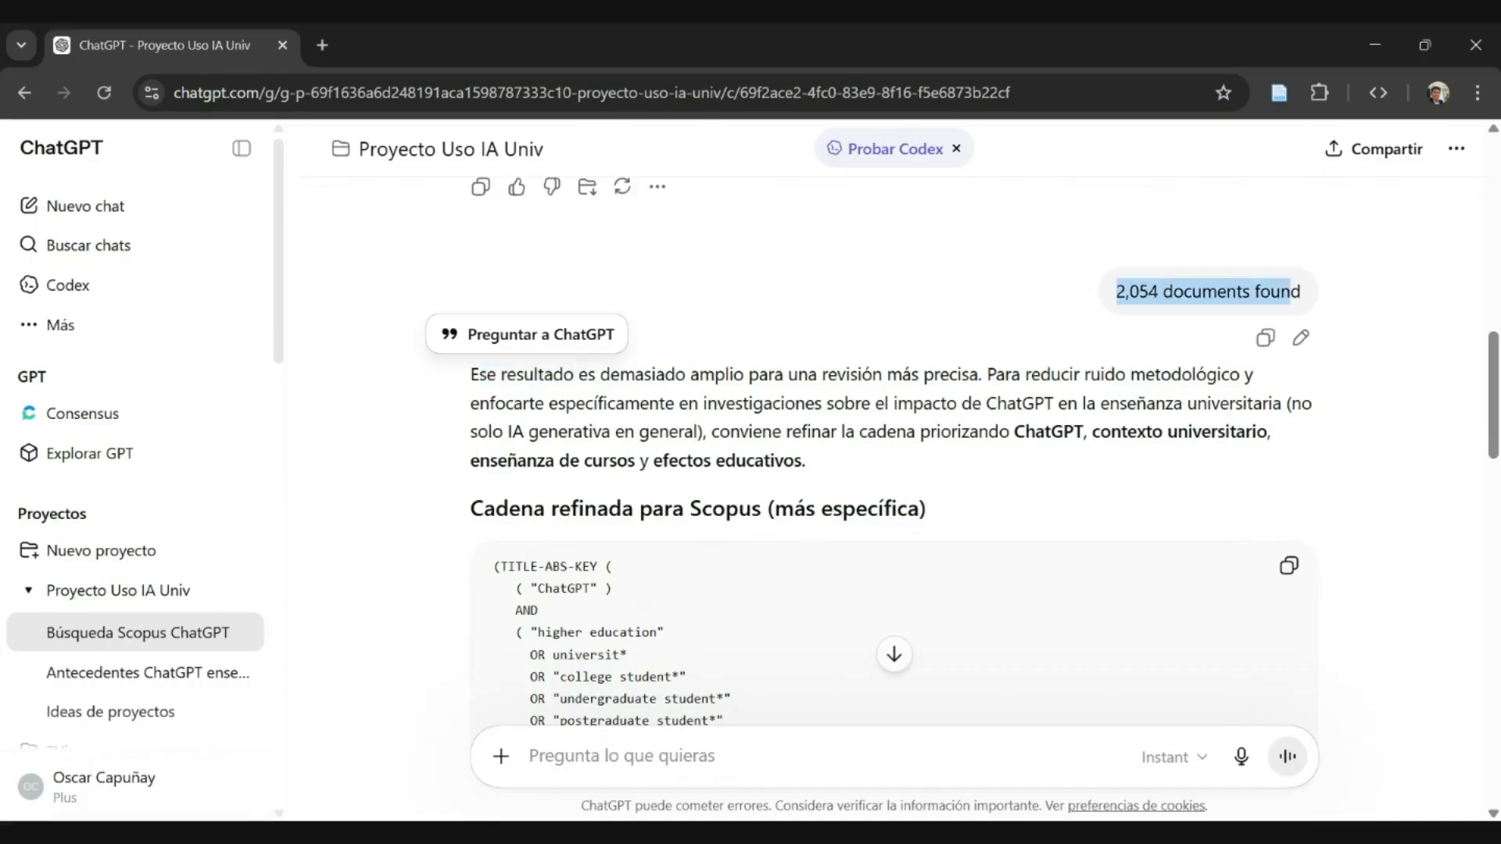
{"action": "left_click", "coordinate": [1291, 291]}
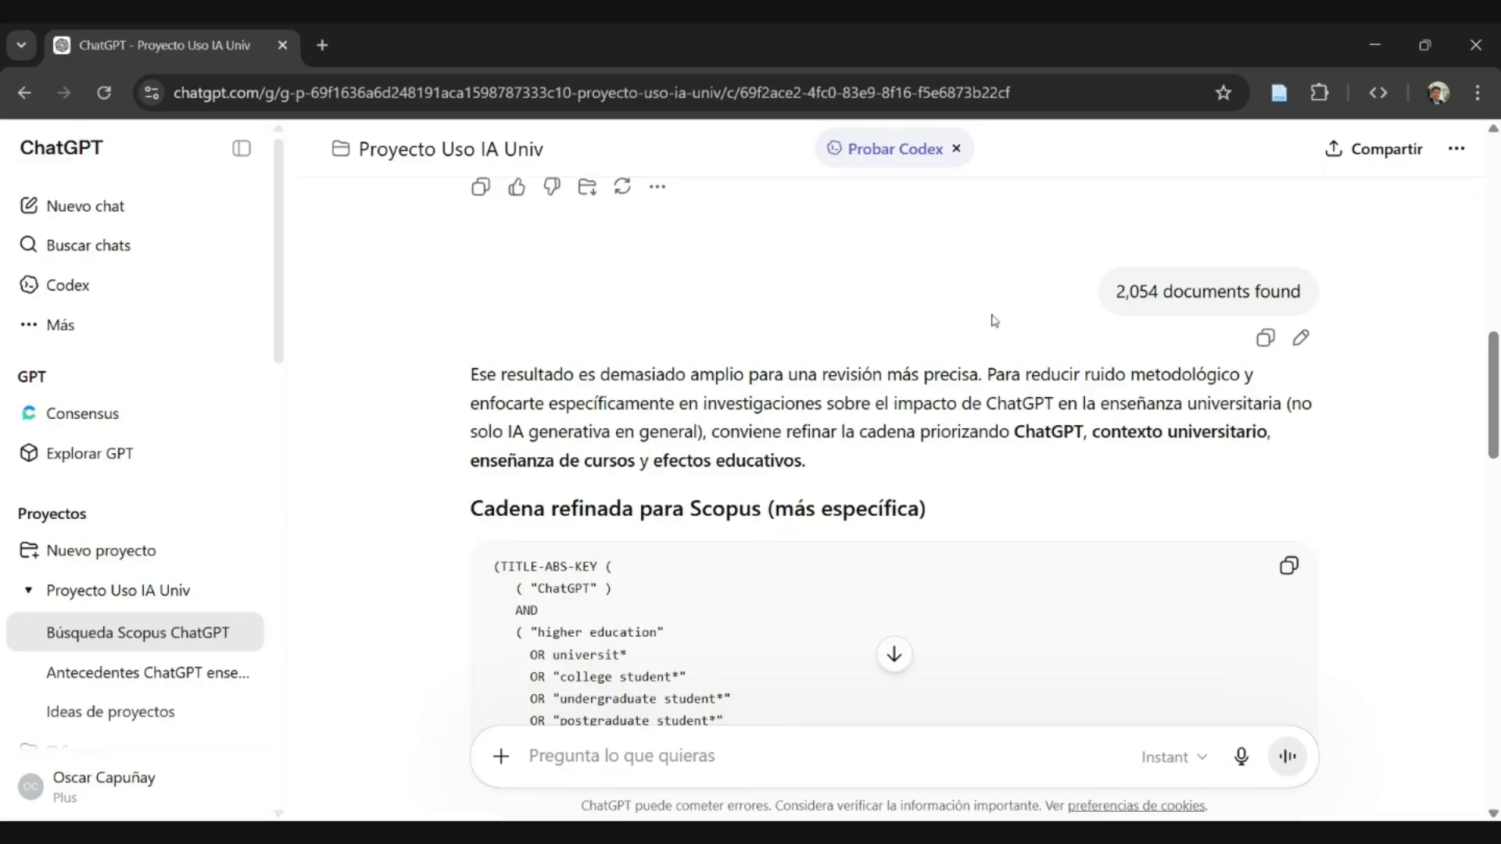
{"action": "scroll", "coordinate": [981, 344], "scroll_direction": "up", "scroll_amount": 1}
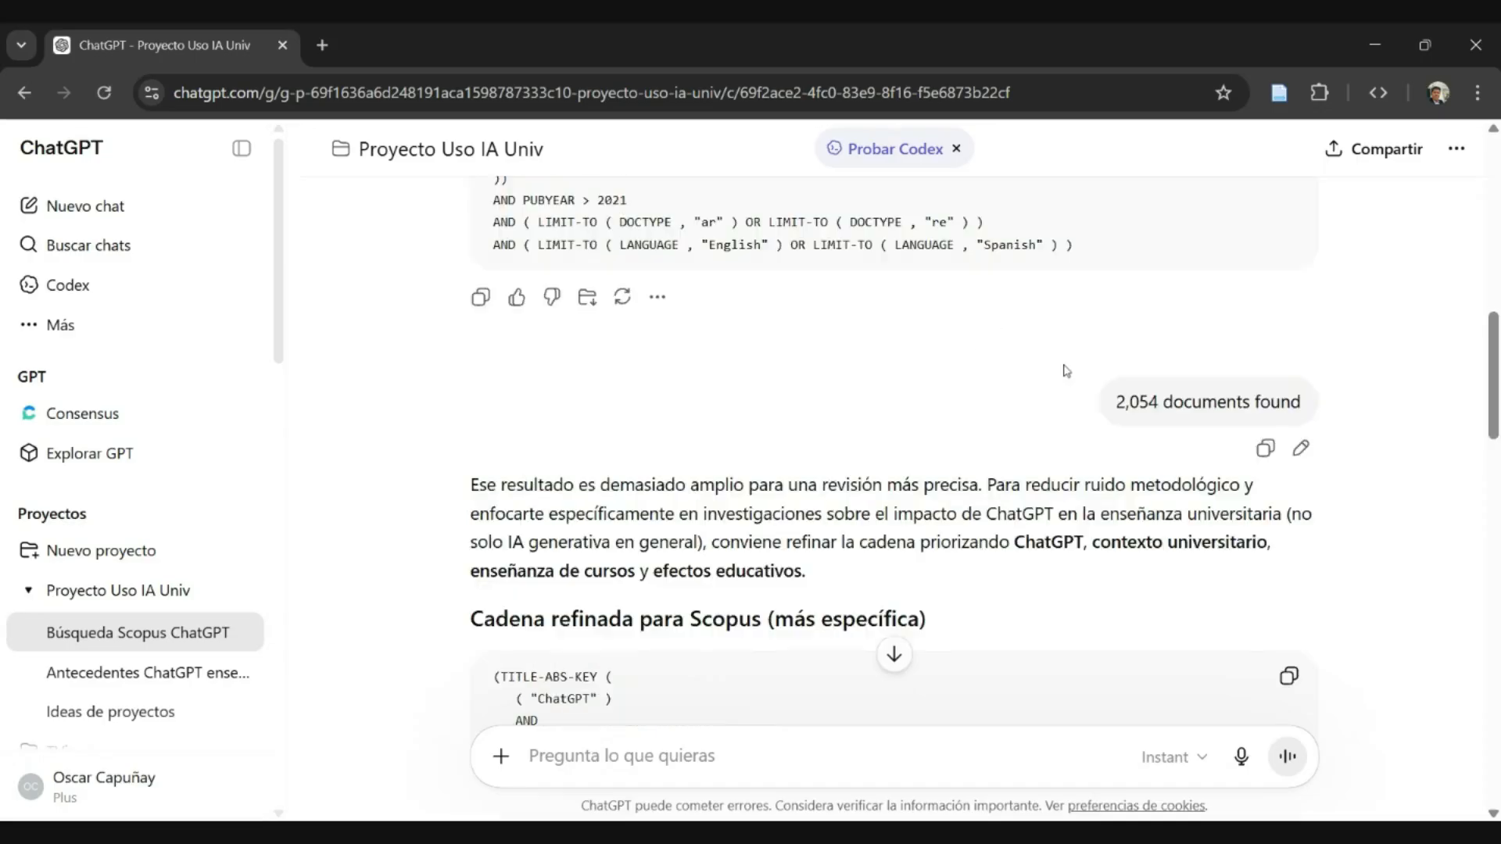
{"action": "scroll", "coordinate": [977, 418], "scroll_direction": "down", "scroll_amount": 2}
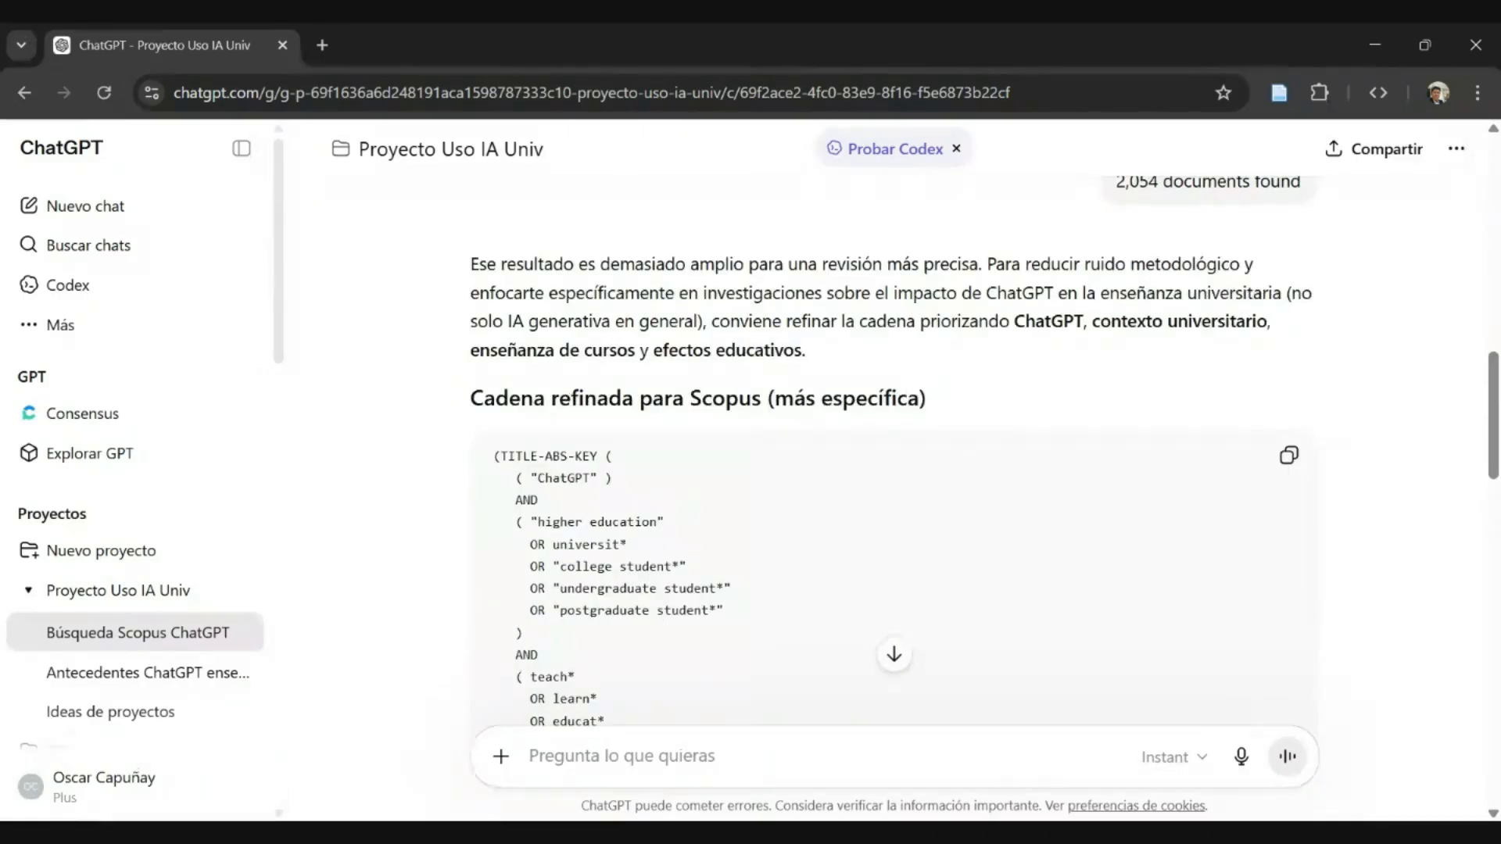
{"action": "left_click_drag", "start_coordinate": [501, 264], "coordinate": [950, 264]}
{"action": "left_click", "coordinate": [949, 264]}
- Examine the term groups of the refined Scopus string and the recommended review strategy below it
{"action": "scroll", "coordinate": [894, 453], "scroll_direction": "down", "scroll_amount": 3}
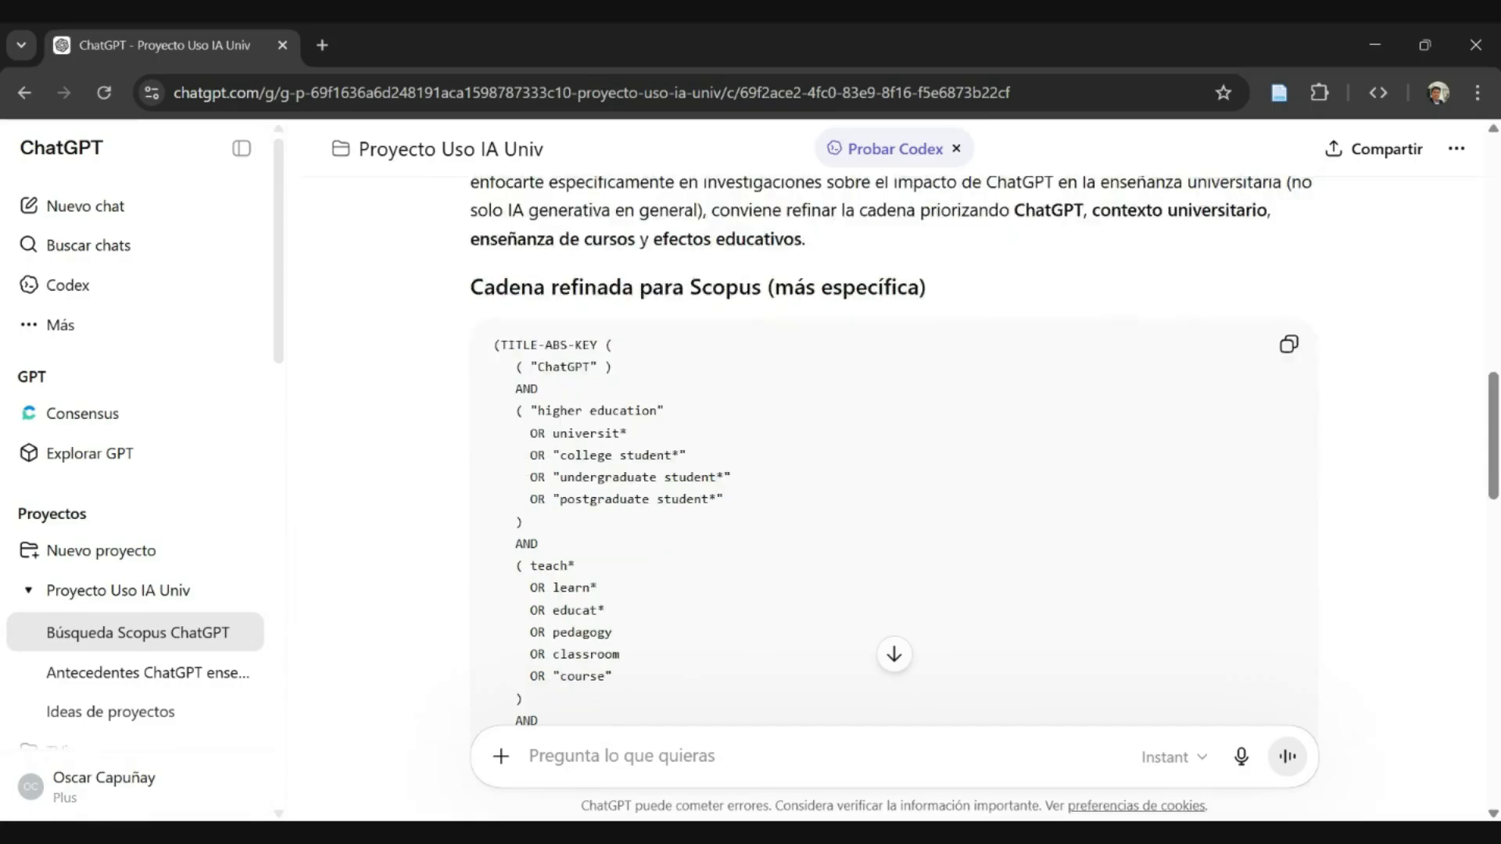
{"action": "scroll", "coordinate": [893, 453], "scroll_direction": "up", "scroll_amount": 2}
{"action": "scroll", "coordinate": [894, 453], "scroll_direction": "down", "scroll_amount": 5}
{"action": "scroll", "coordinate": [893, 453], "scroll_direction": "up", "scroll_amount": 4}
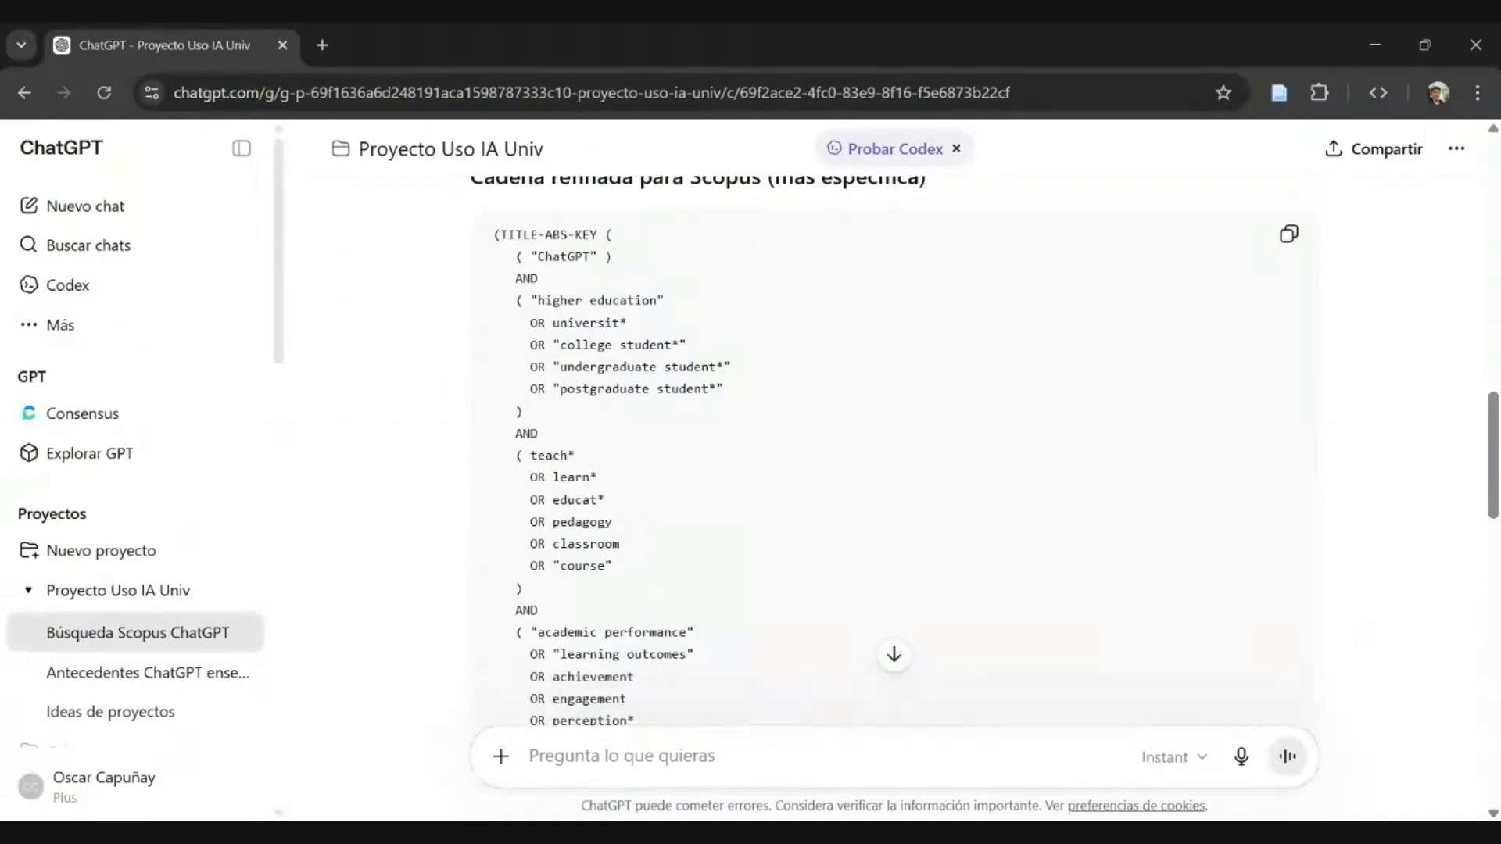
{"action": "scroll", "coordinate": [893, 453], "scroll_direction": "down", "scroll_amount": 5}
{"action": "scroll", "coordinate": [894, 453], "scroll_direction": "down", "scroll_amount": 1}
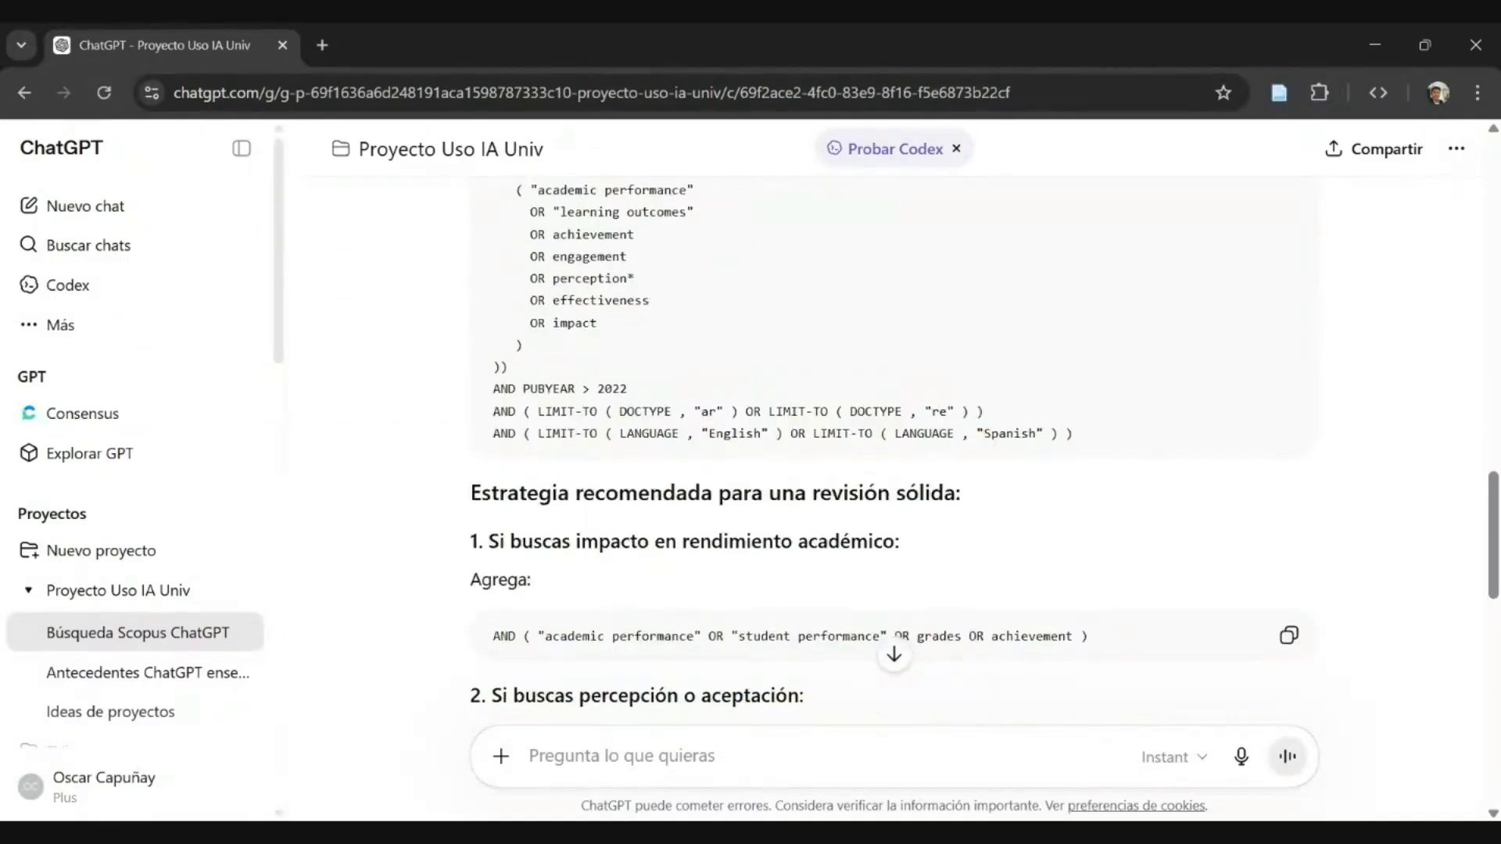
- Enlarge the page and examine the refined string's PUBYEAR > 2022, document type and language limits, then return to its beginning
{"action": "scroll", "coordinate": [894, 454], "scroll_direction": "up", "scroll_amount": 2}
{"action": "left_click_drag", "start_coordinate": [493, 499], "coordinate": [627, 499]}
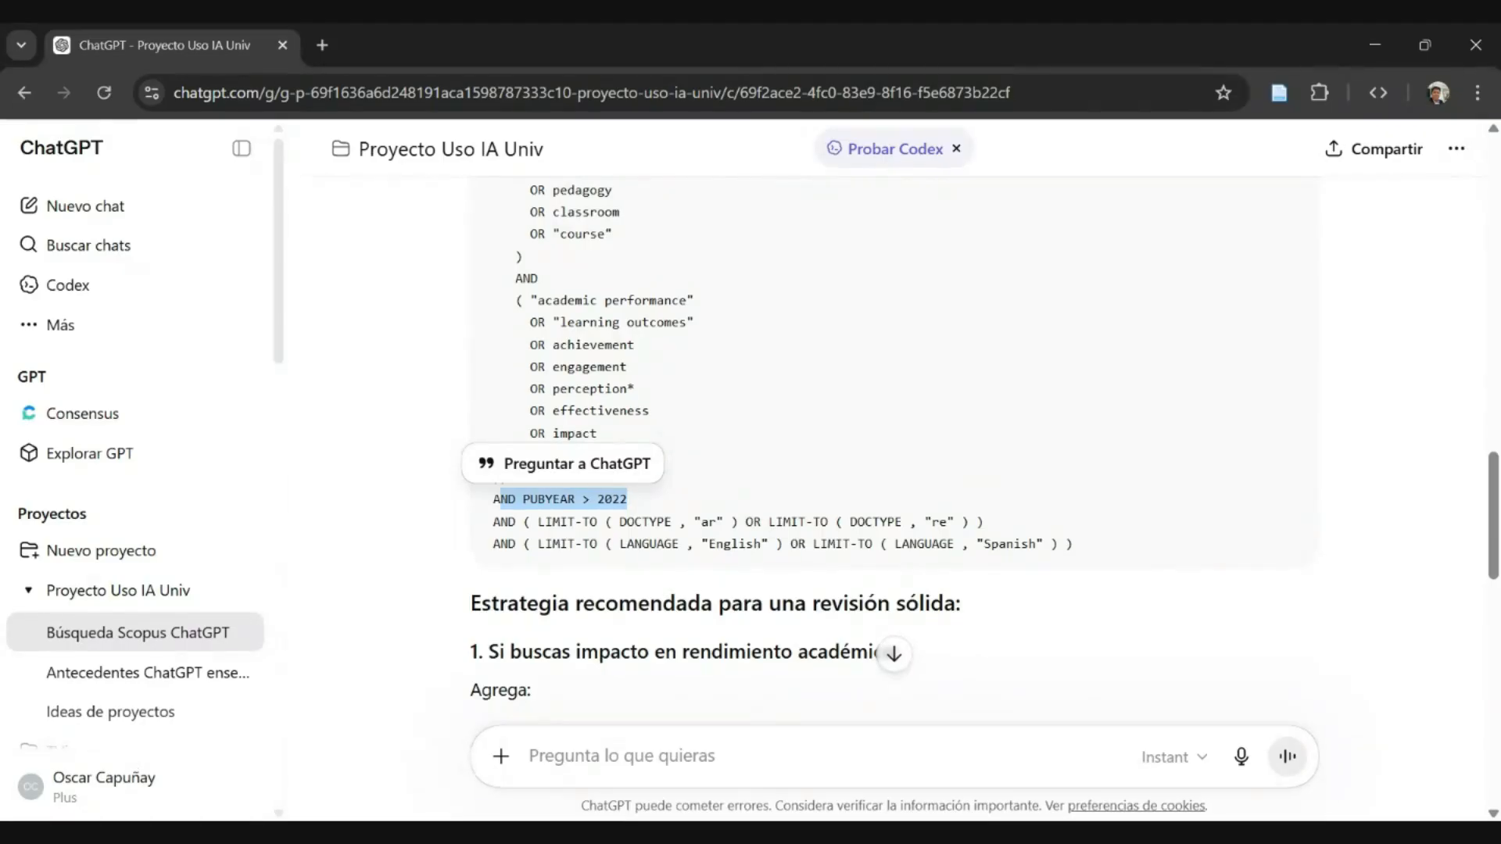
{"action": "key", "text": "ctrl+plus"}
{"action": "key", "text": "ctrl+plus"}
{"action": "scroll", "coordinate": [596, 510], "scroll_direction": "down", "scroll_amount": 1}
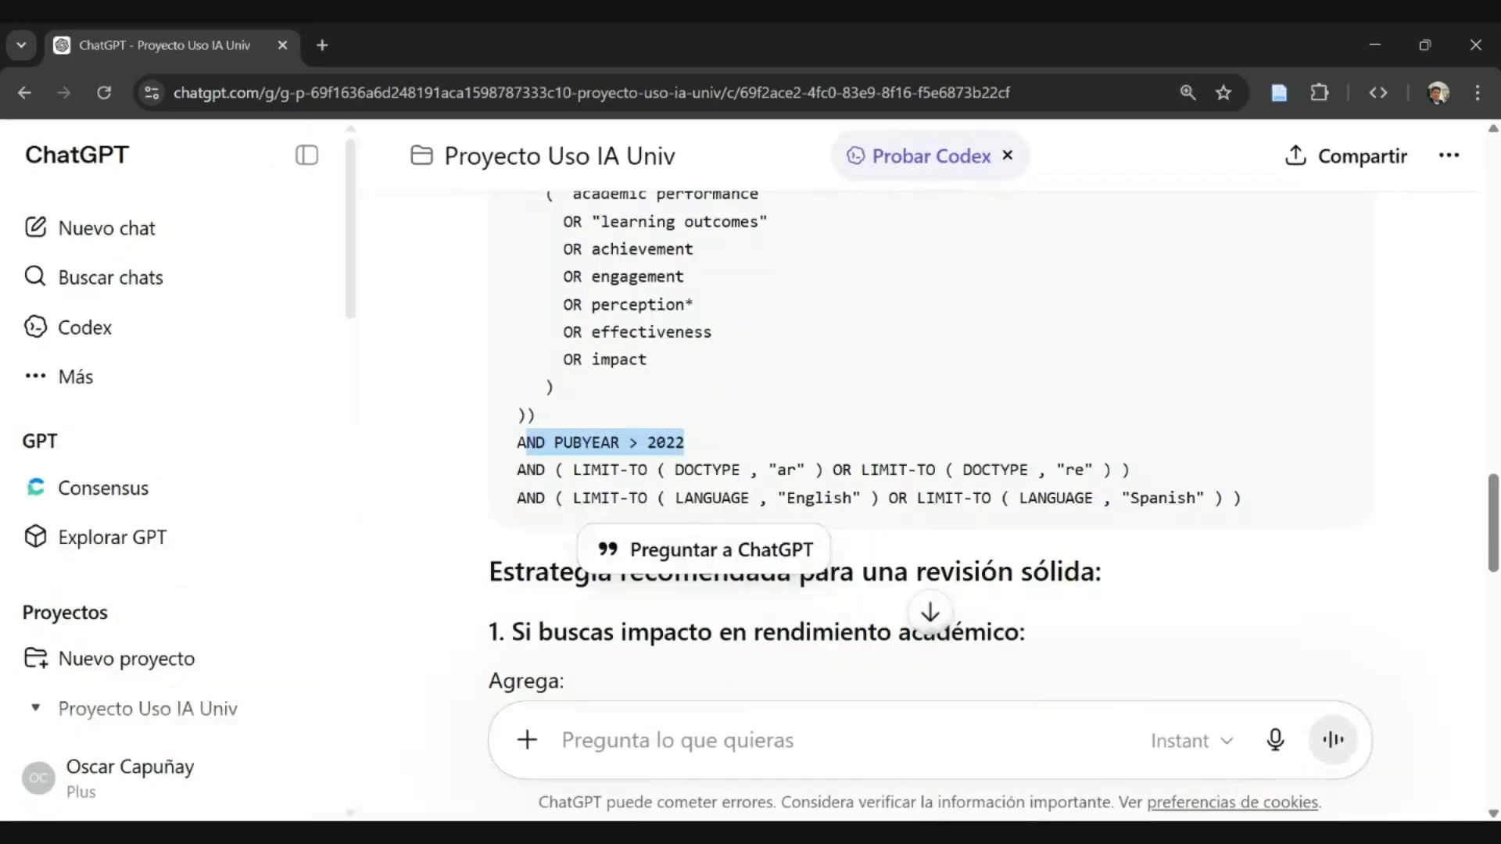
{"action": "left_click", "coordinate": [596, 510]}
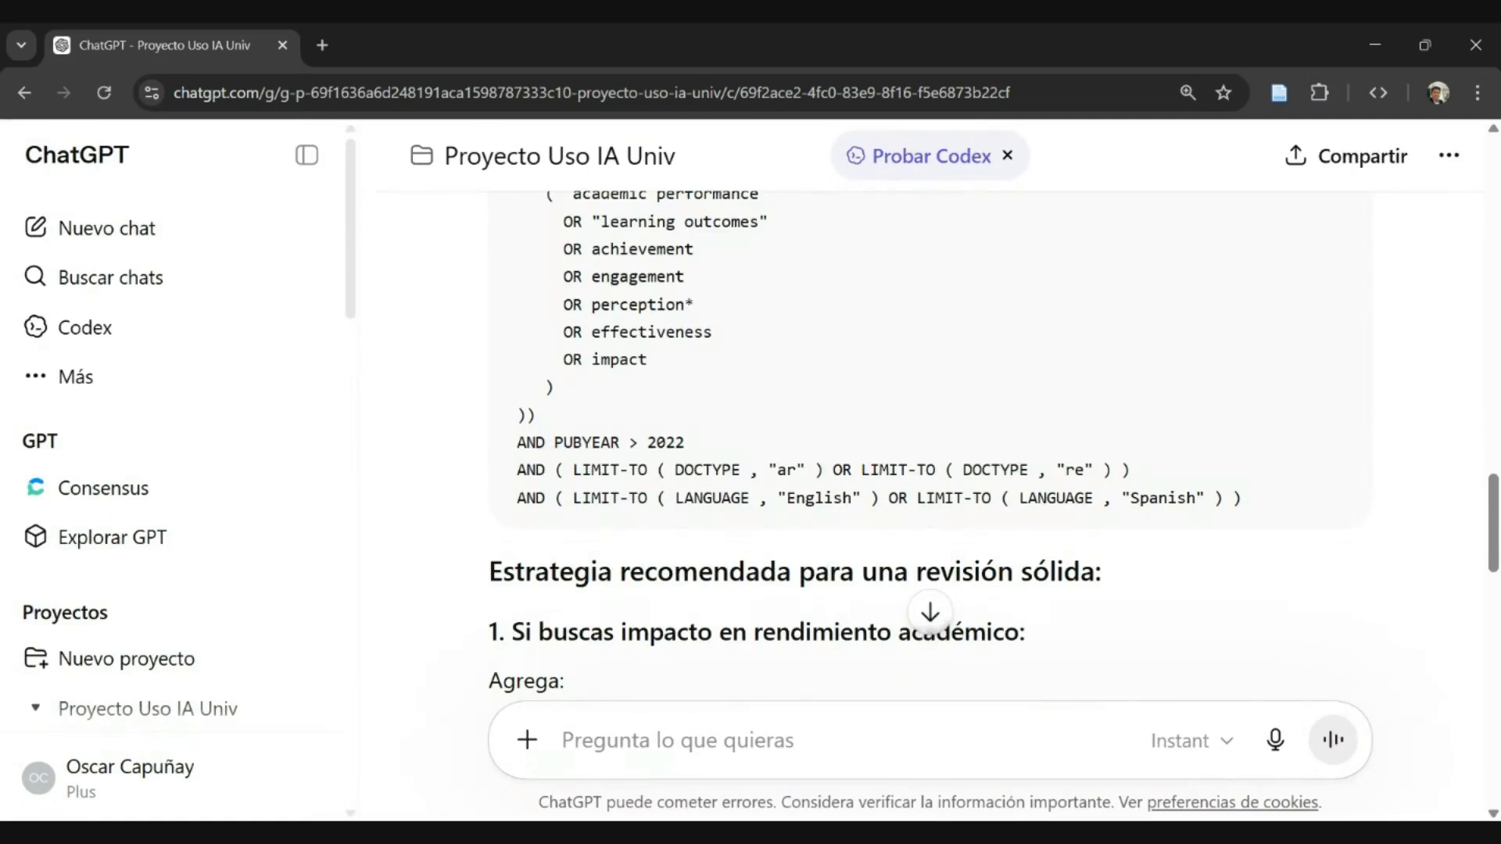
{"action": "scroll", "coordinate": [930, 438], "scroll_direction": "up", "scroll_amount": 2}
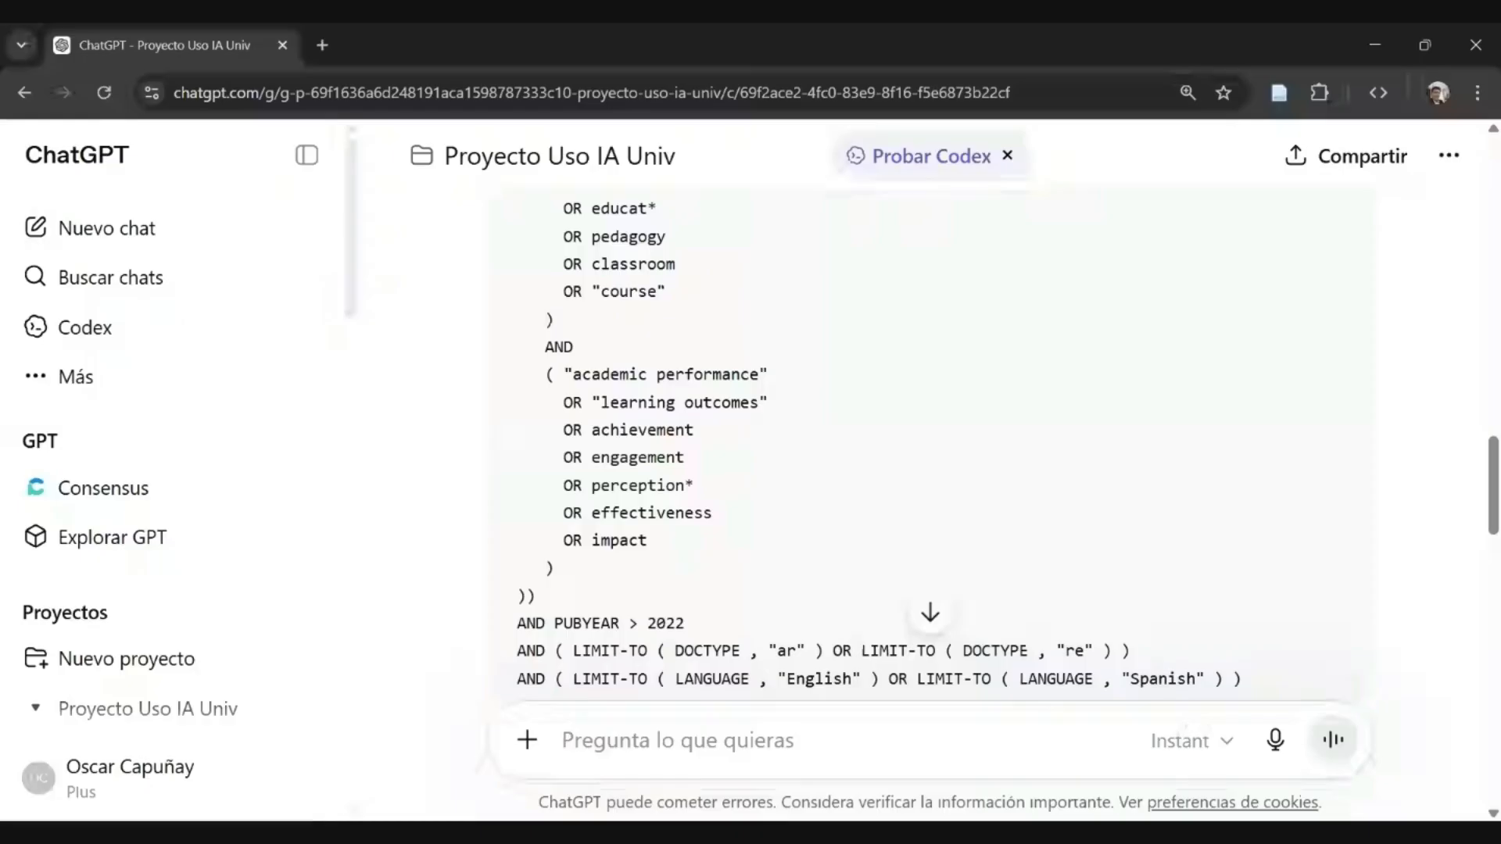
{"action": "scroll", "coordinate": [930, 438], "scroll_direction": "up", "scroll_amount": 5}
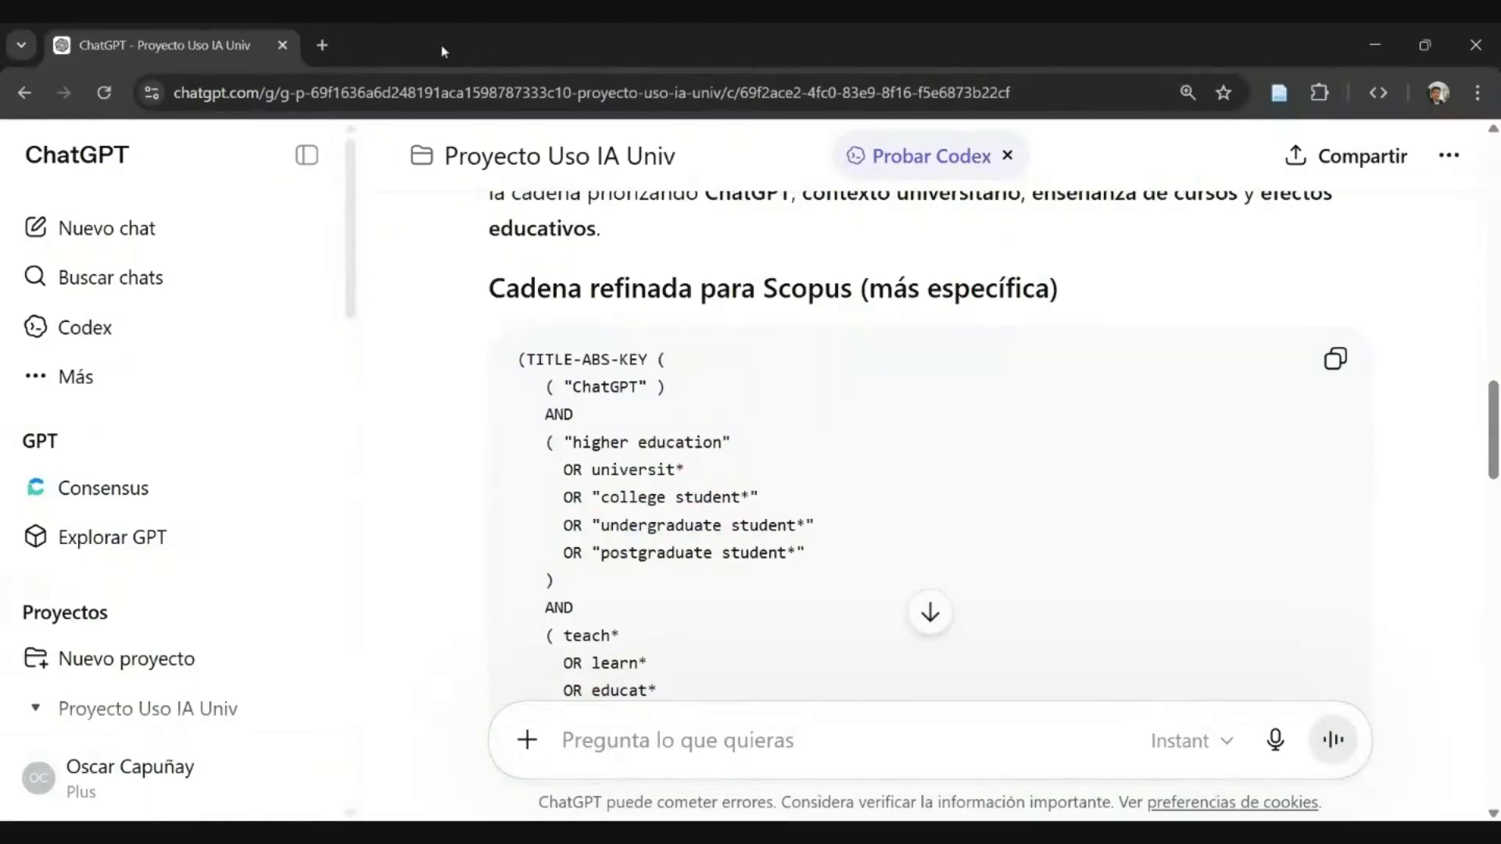
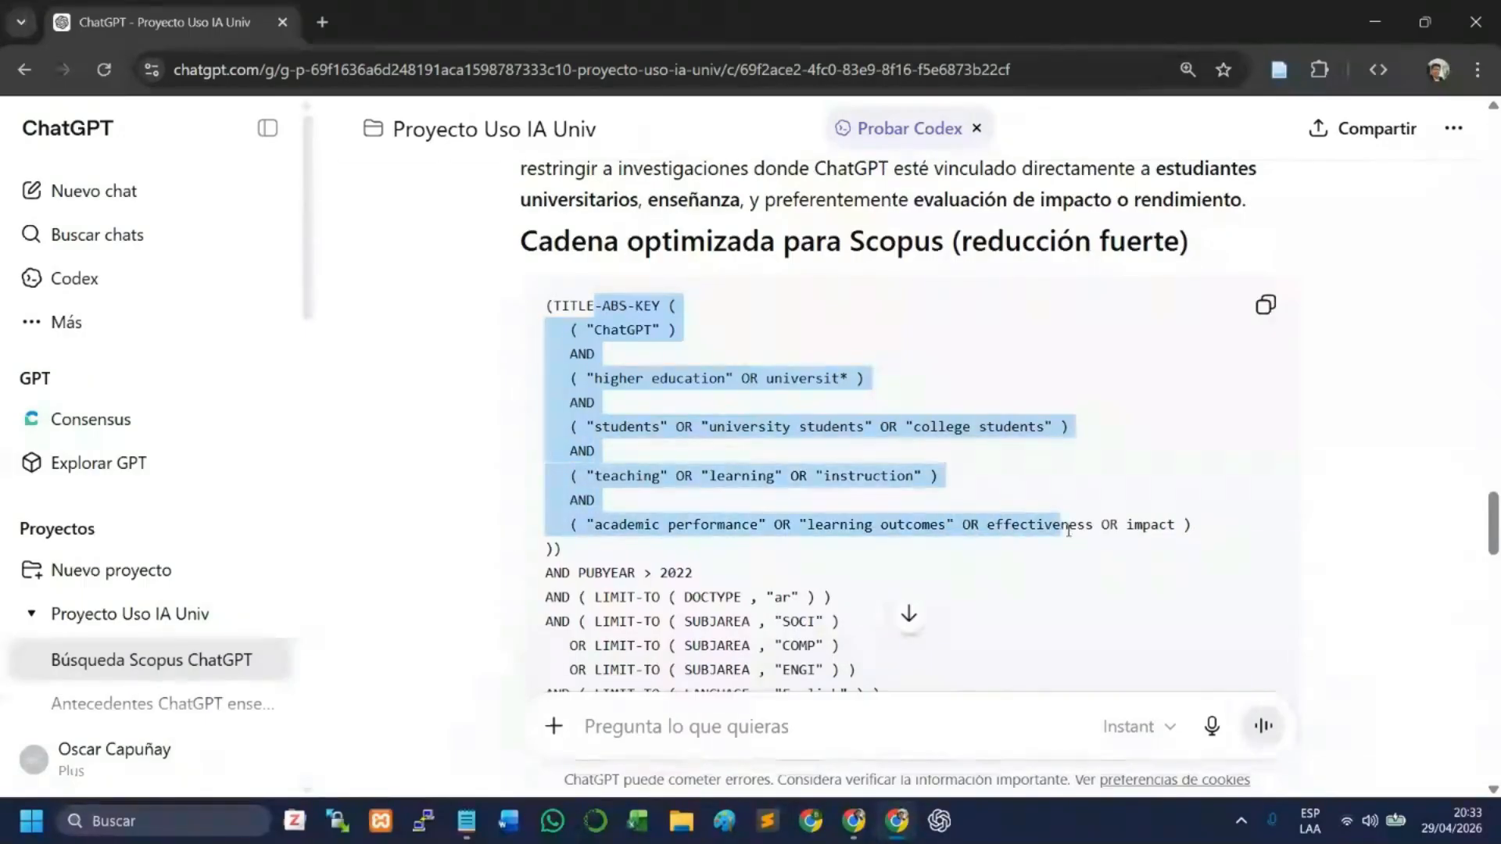
- Copy the complete search string under "Cadena optimizada para Scopus (reducción fuerte)"
{"action": "left_click", "coordinate": [833, 383]}
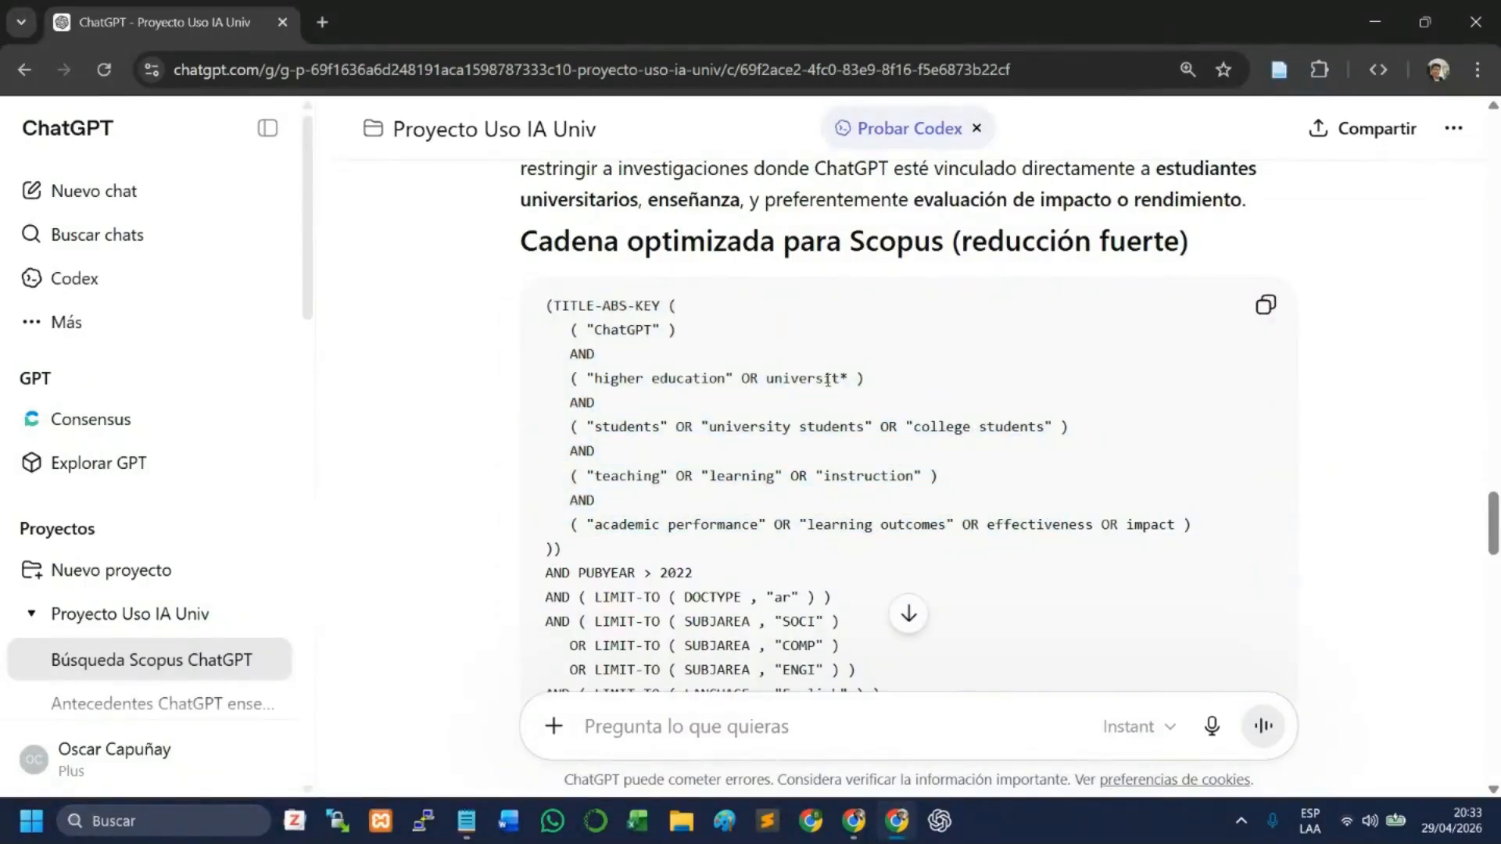
{"action": "left_click_drag", "start_coordinate": [743, 381], "coordinate": [759, 380]}
{"action": "left_click", "coordinate": [791, 378]}
{"action": "left_click", "coordinate": [1265, 305]}
- Switch to Scopus, replace the advanced search query with the copied reduced string and run the search
{"action": "left_click", "coordinate": [853, 820]}
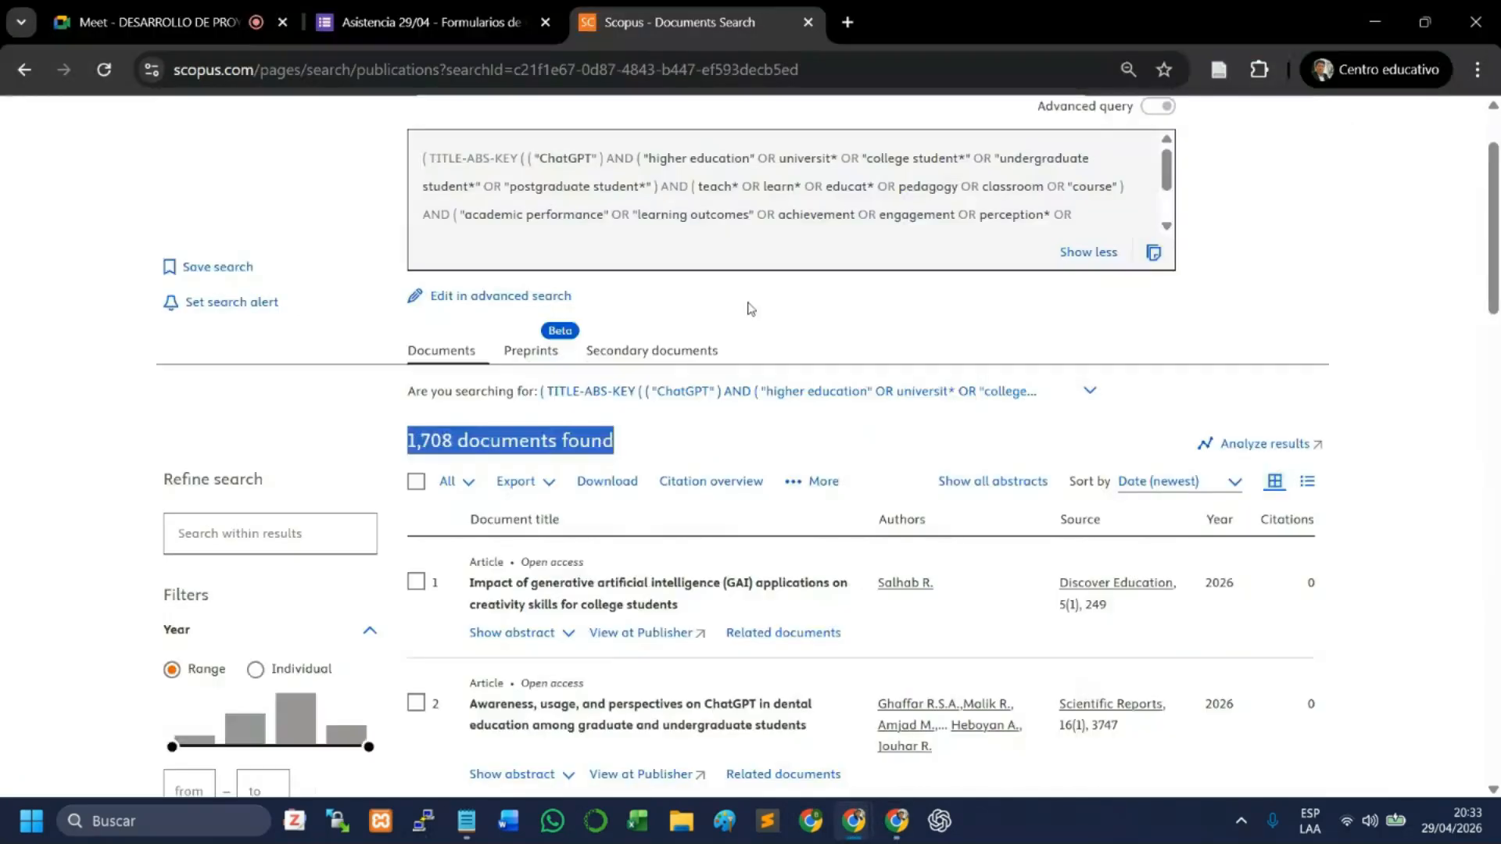
{"action": "scroll", "coordinate": [748, 308], "scroll_direction": "up", "scroll_amount": 2}
{"action": "left_click", "coordinate": [500, 411]}
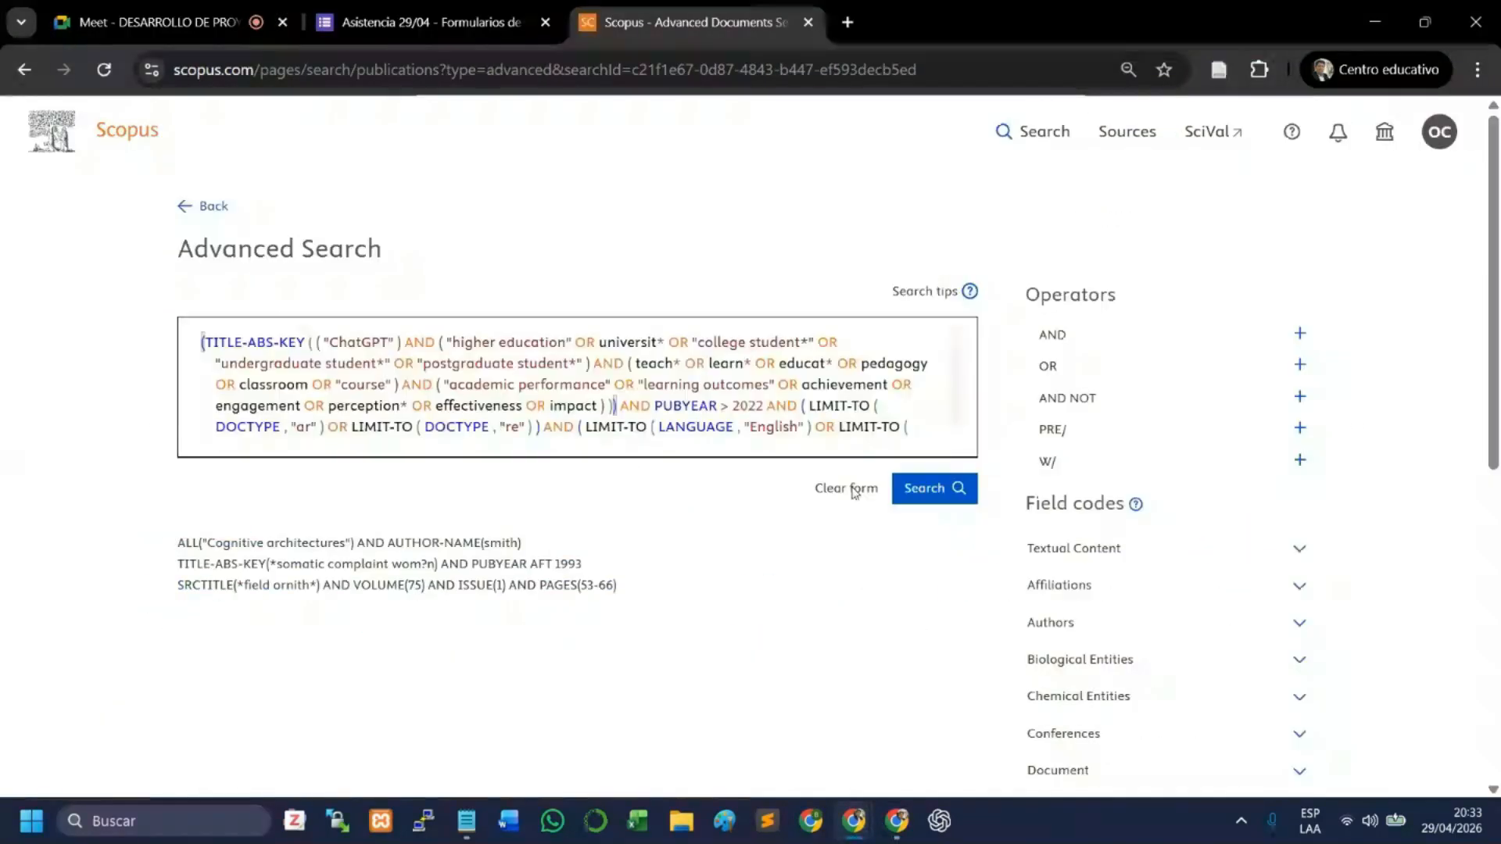
{"action": "left_click", "coordinate": [855, 490]}
{"action": "left_click", "coordinate": [516, 399]}
{"action": "key", "text": "ctrl+v"}
{"action": "key", "text": "Return"}
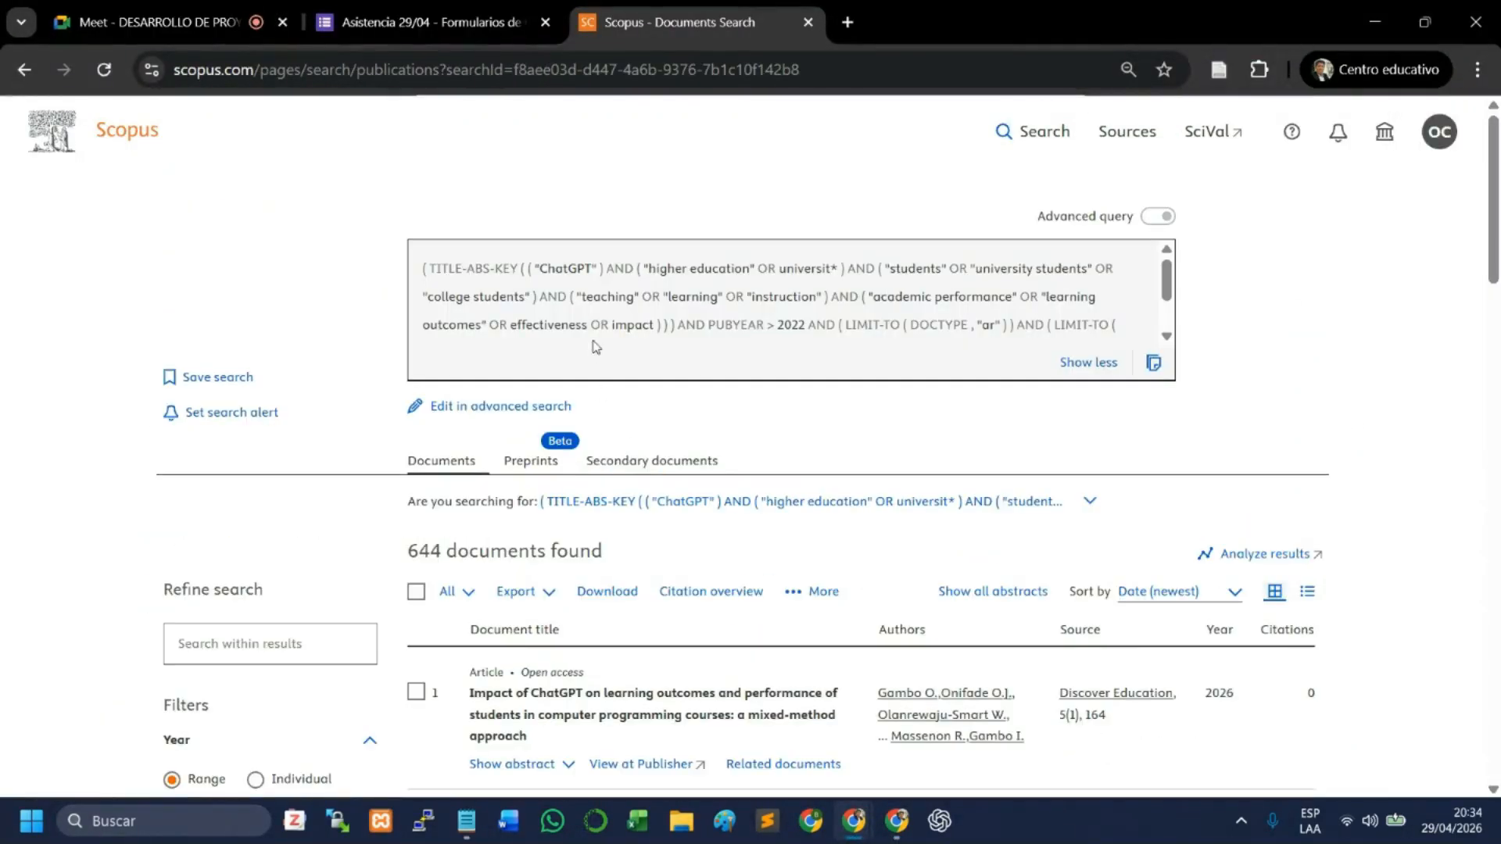
- Copy the found-documents line from the Scopus results and send it to ChatGPT in the same chat
{"action": "left_click_drag", "start_coordinate": [623, 560], "coordinate": [404, 542]}
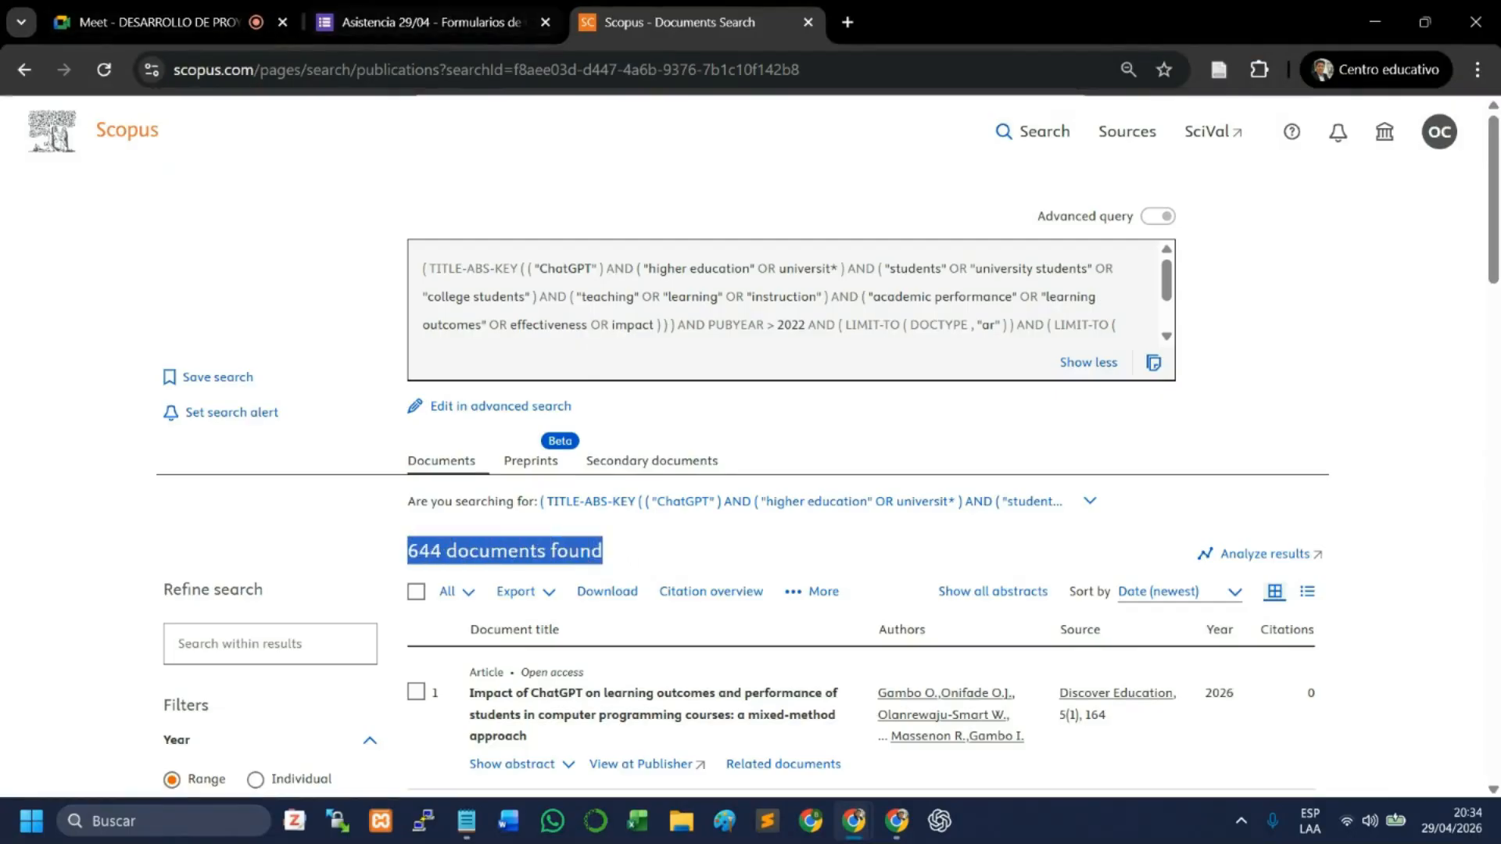
{"action": "left_click", "coordinate": [897, 822]}
{"action": "scroll", "coordinate": [875, 715], "scroll_direction": "down", "scroll_amount": 15}
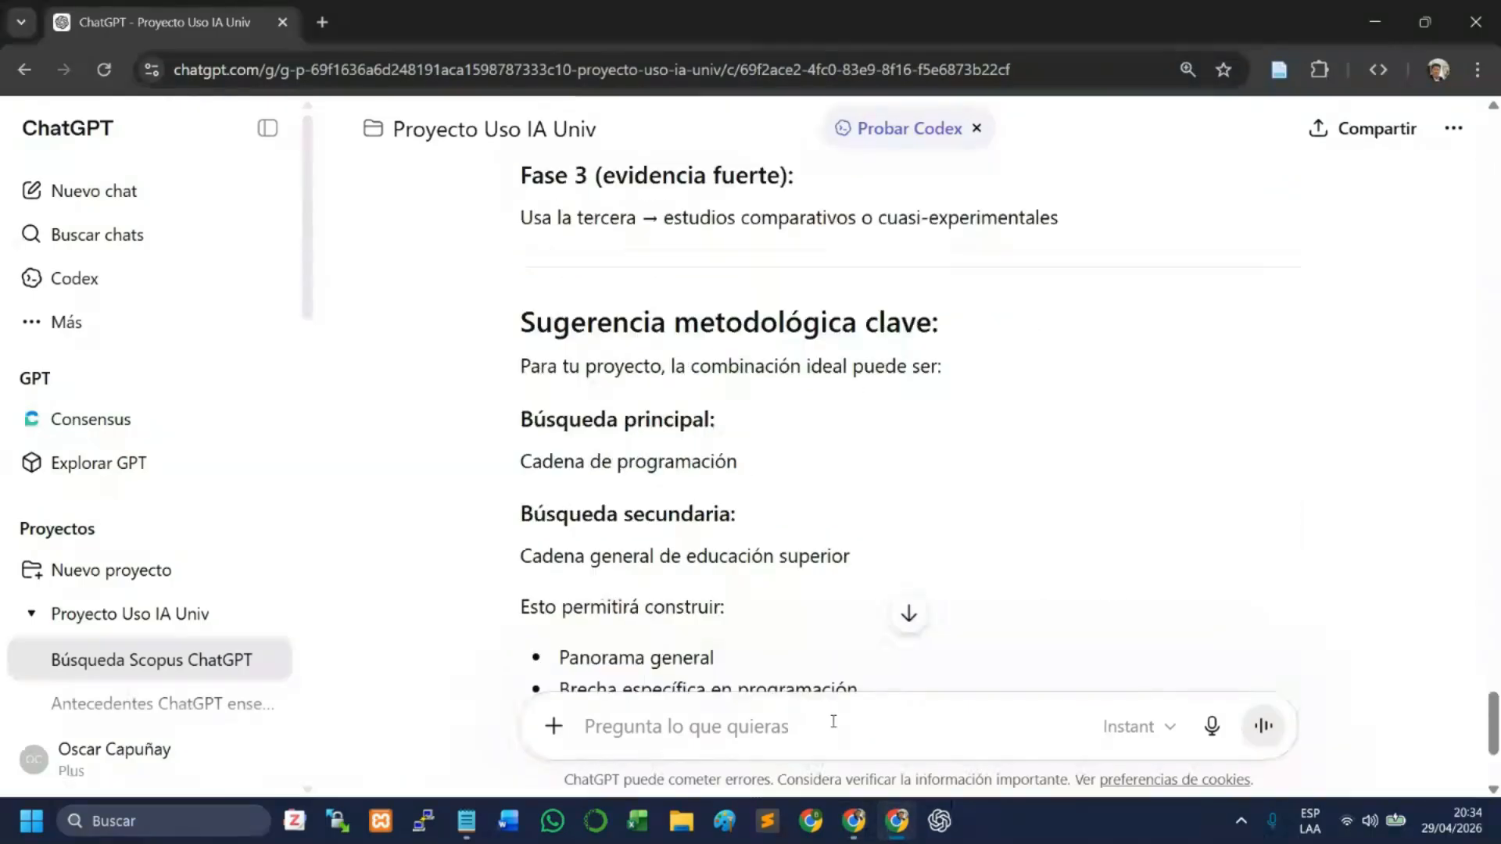
{"action": "scroll", "coordinate": [833, 720], "scroll_direction": "down", "scroll_amount": 5}
{"action": "key", "text": "ctrl+v"}
{"action": "key", "text": "Return"}
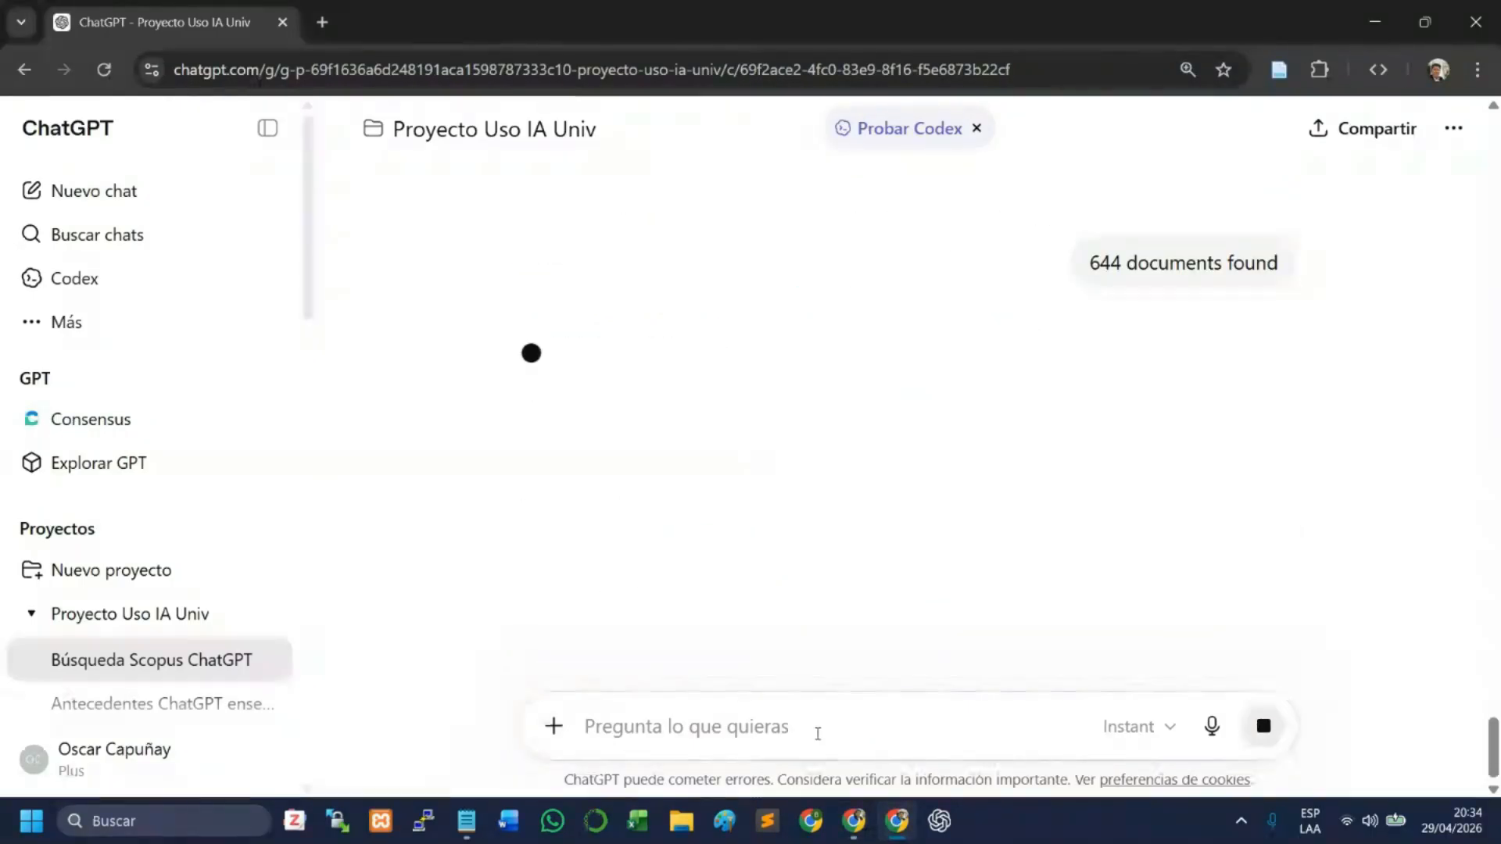
- Read the PRISMA screening target in the previous answer and ChatGPT's assessment of the newly submitted document count
{"action": "scroll", "coordinate": [991, 315], "scroll_direction": "up", "scroll_amount": 4}
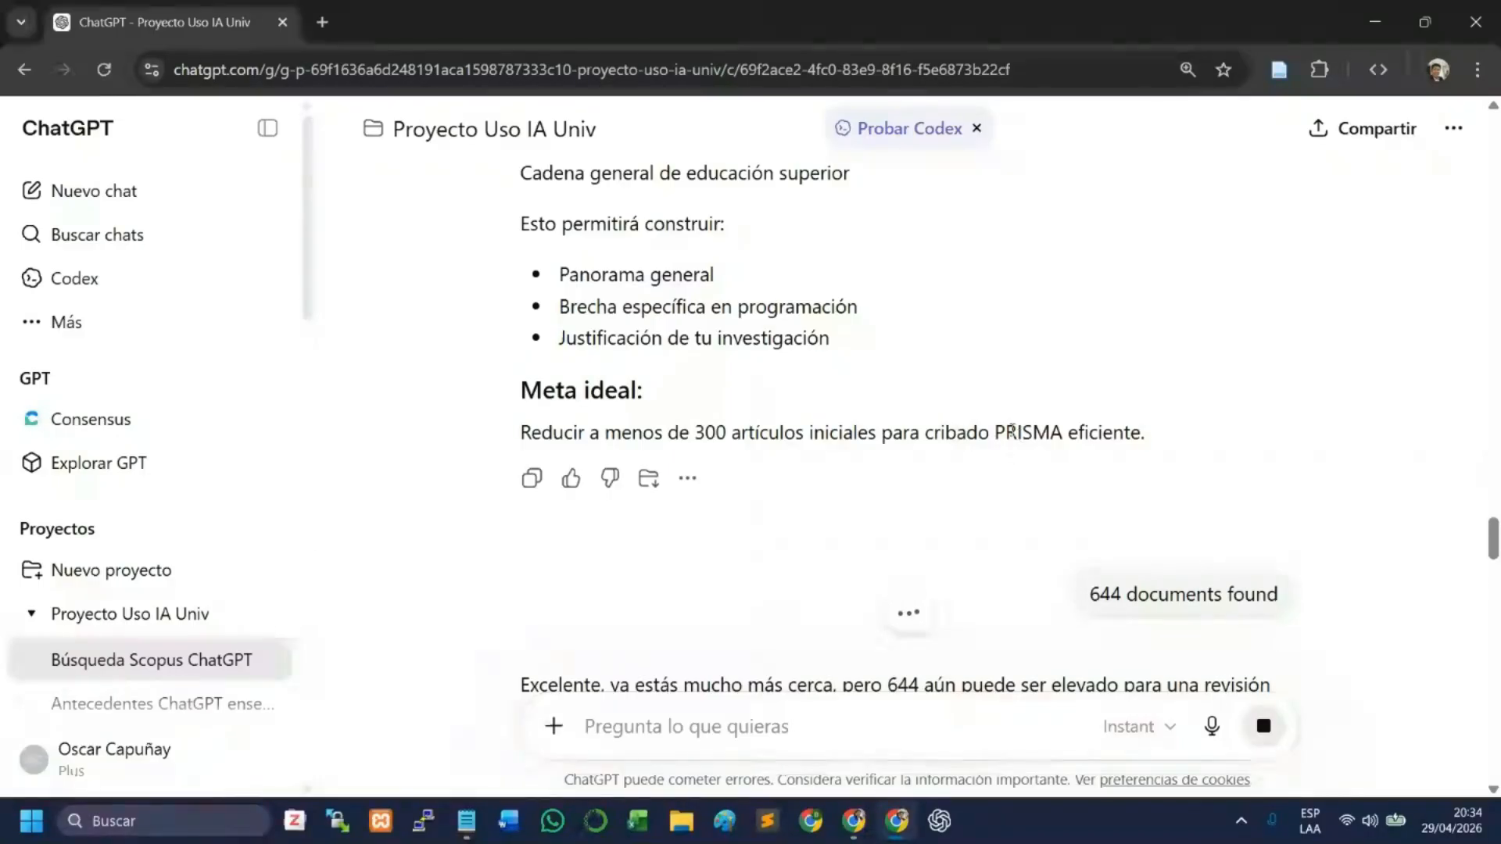
{"action": "double_click", "coordinate": [1029, 450]}
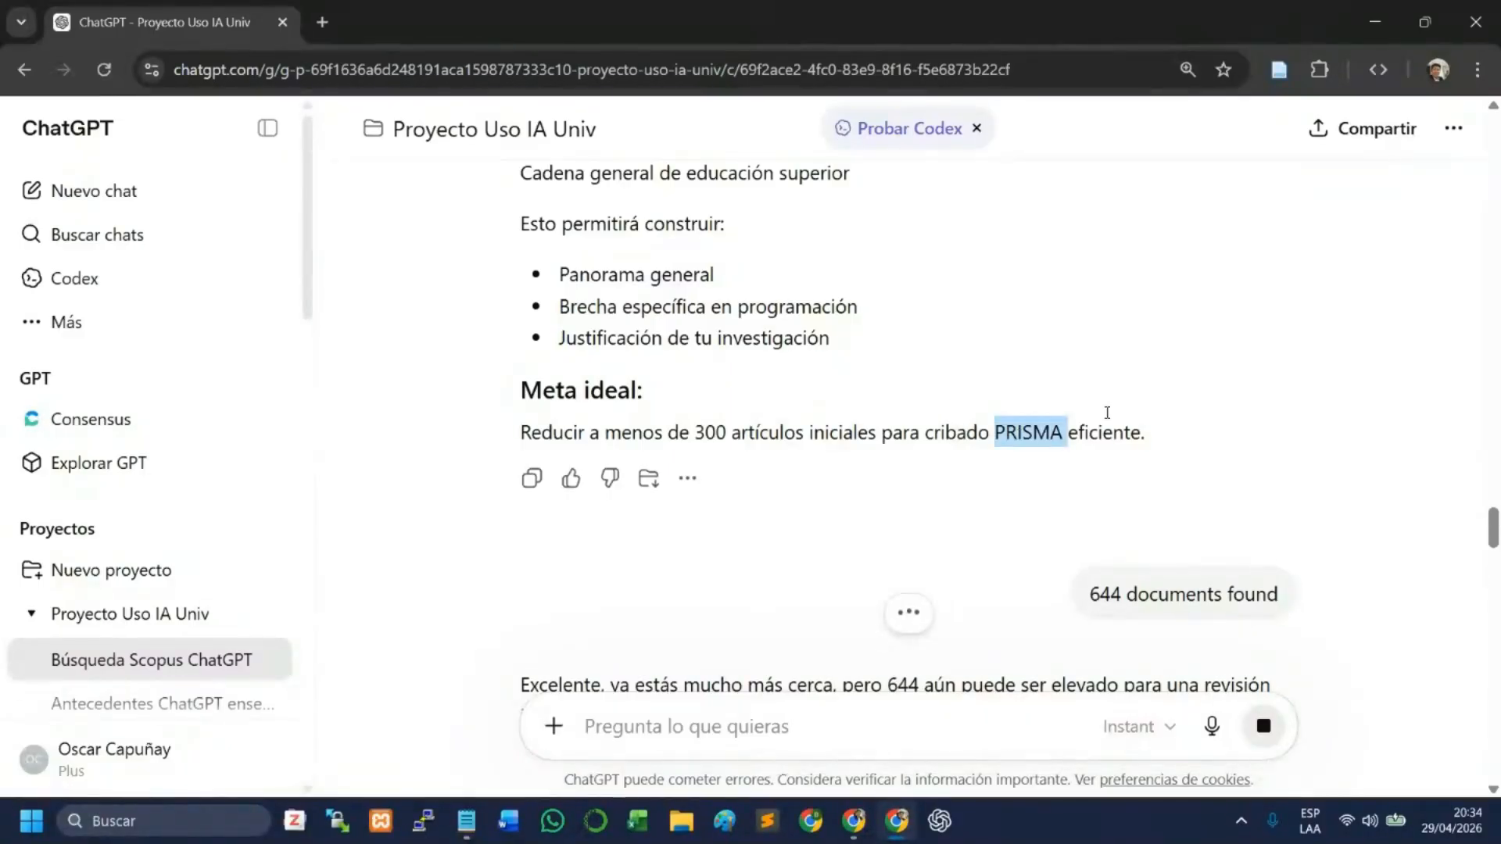
{"action": "left_click", "coordinate": [1166, 407]}
{"action": "scroll", "coordinate": [1155, 415], "scroll_direction": "down", "scroll_amount": 3}
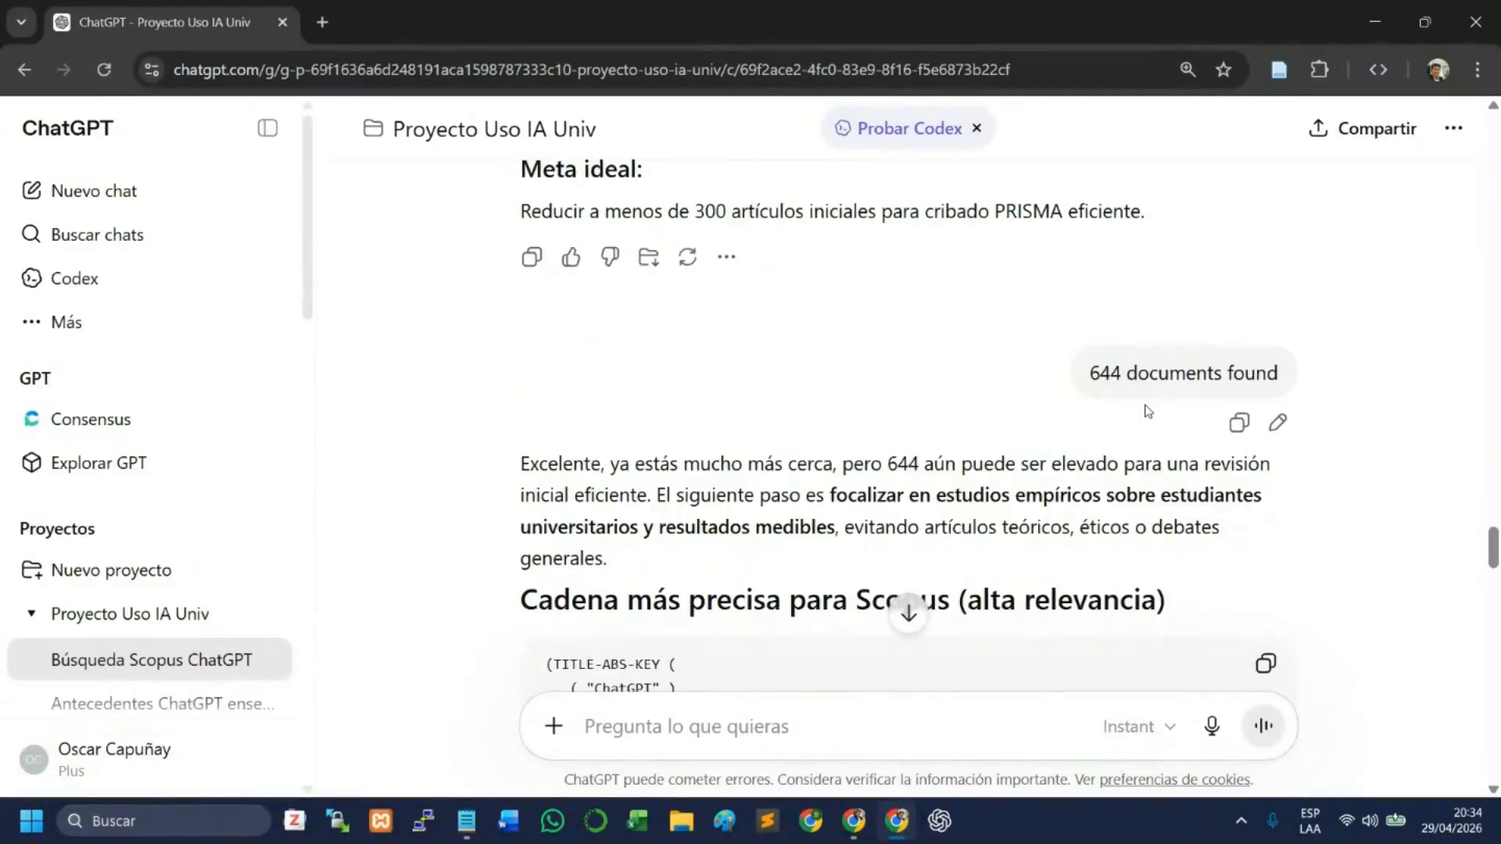
{"action": "scroll", "coordinate": [979, 419], "scroll_direction": "down", "scroll_amount": 1}
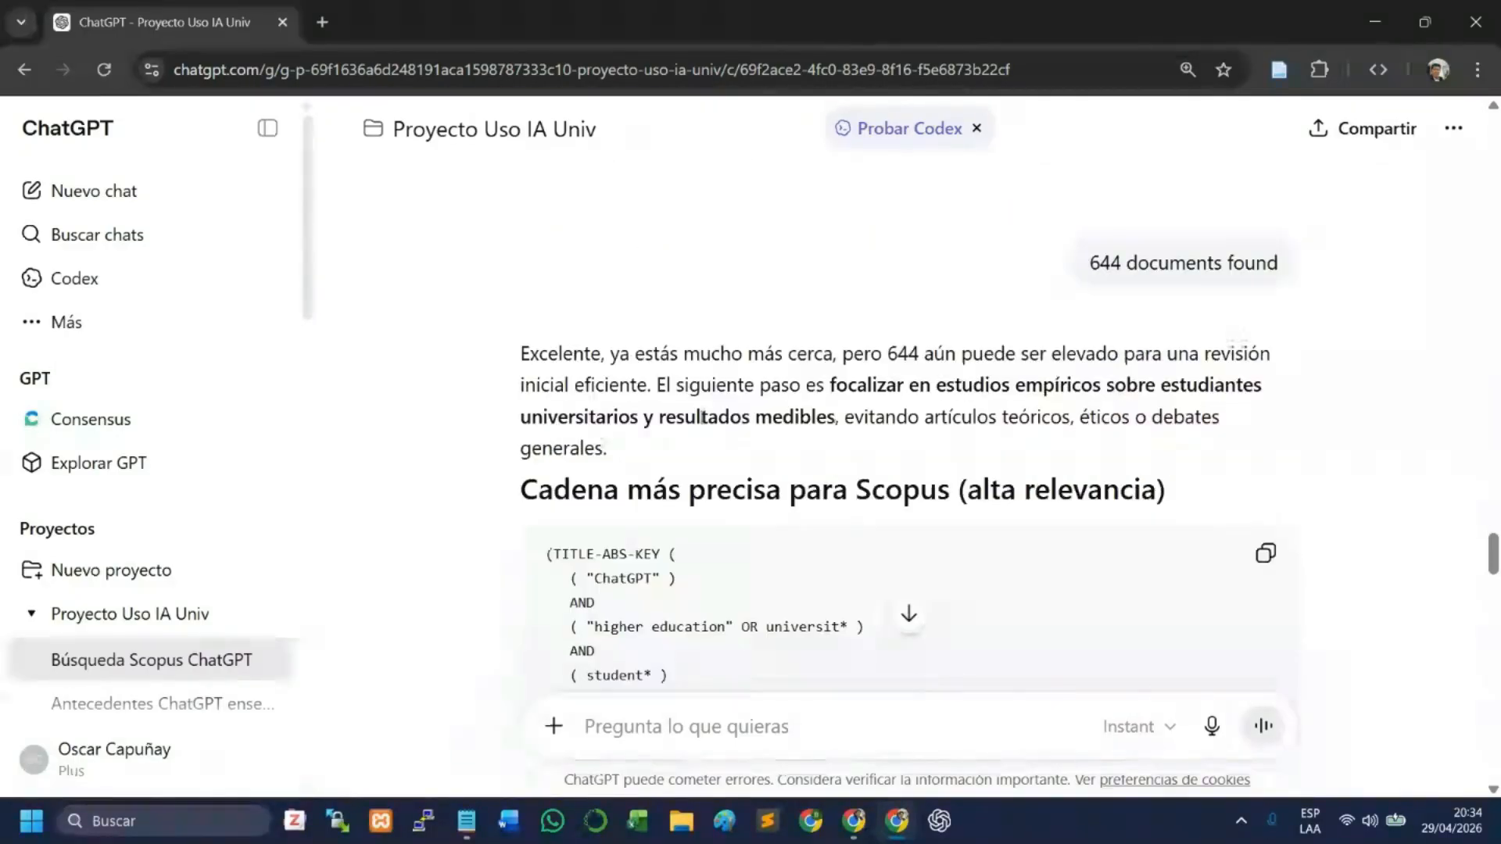
{"action": "left_click_drag", "start_coordinate": [645, 353], "coordinate": [655, 384]}
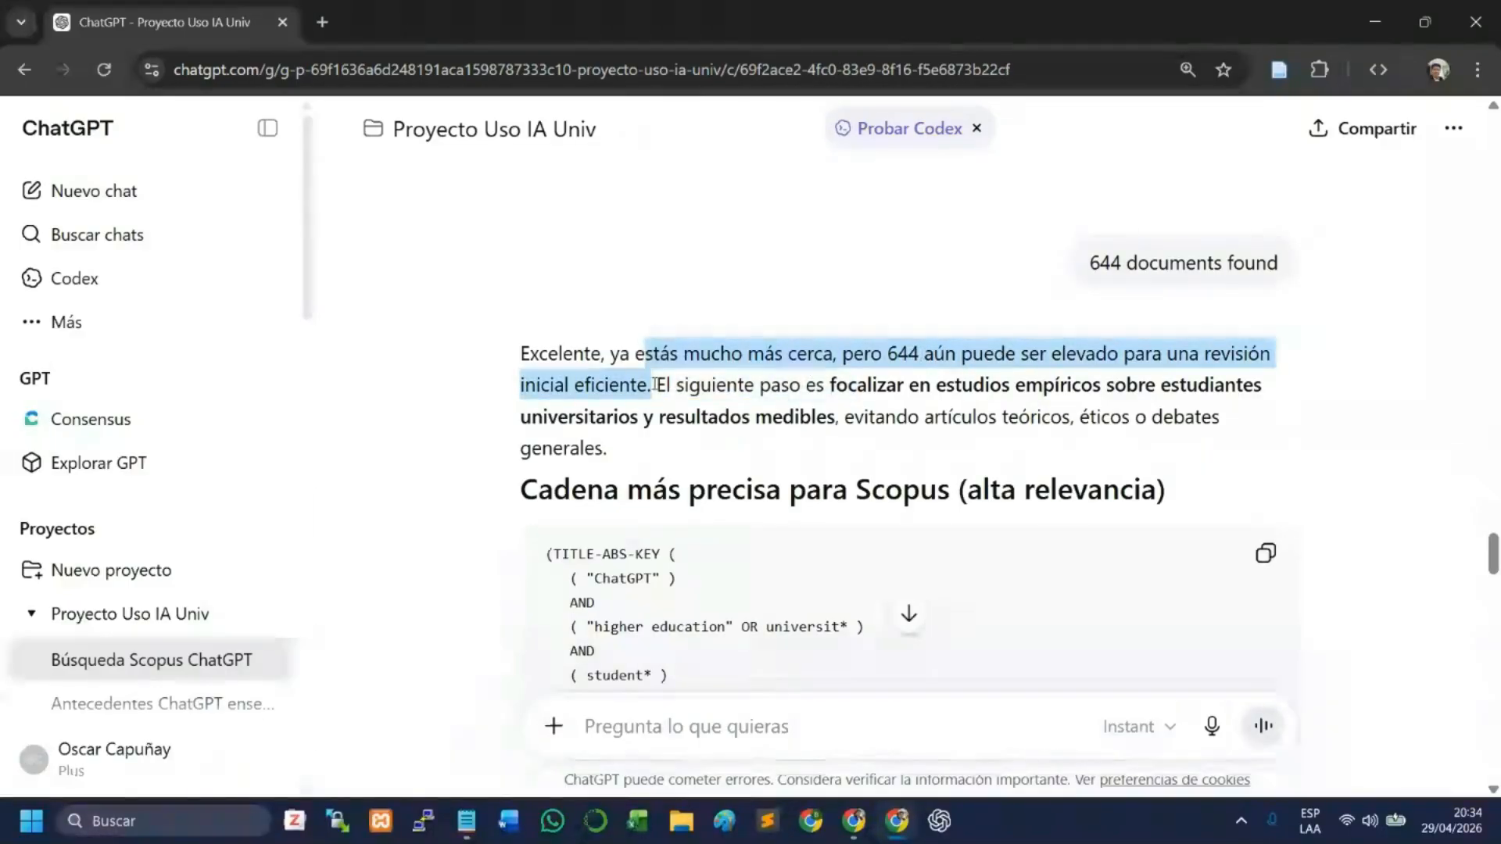
{"action": "left_click", "coordinate": [720, 389]}
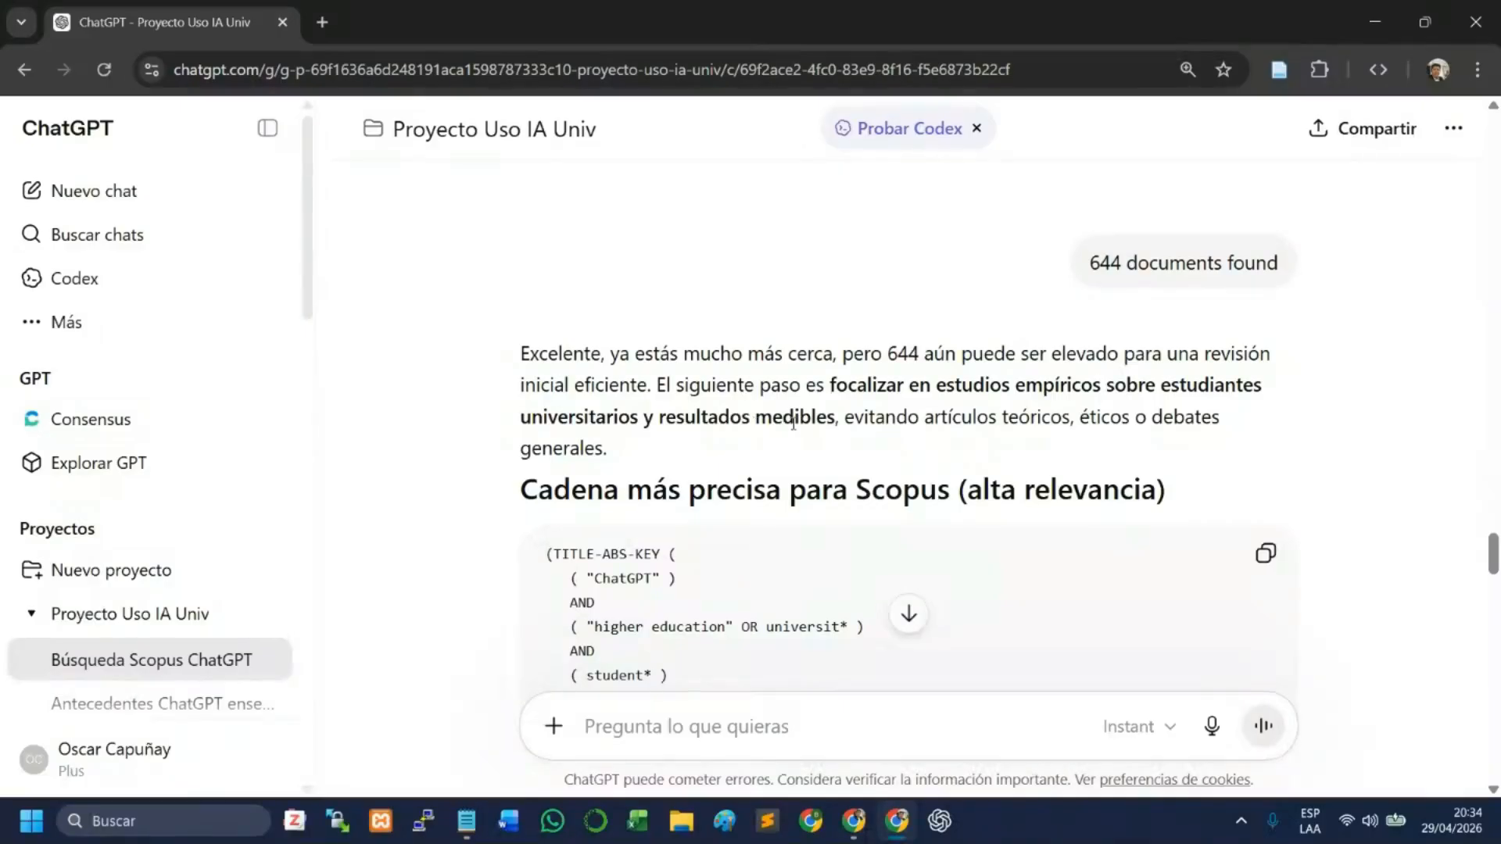
{"action": "left_click_drag", "start_coordinate": [909, 422], "coordinate": [845, 453]}
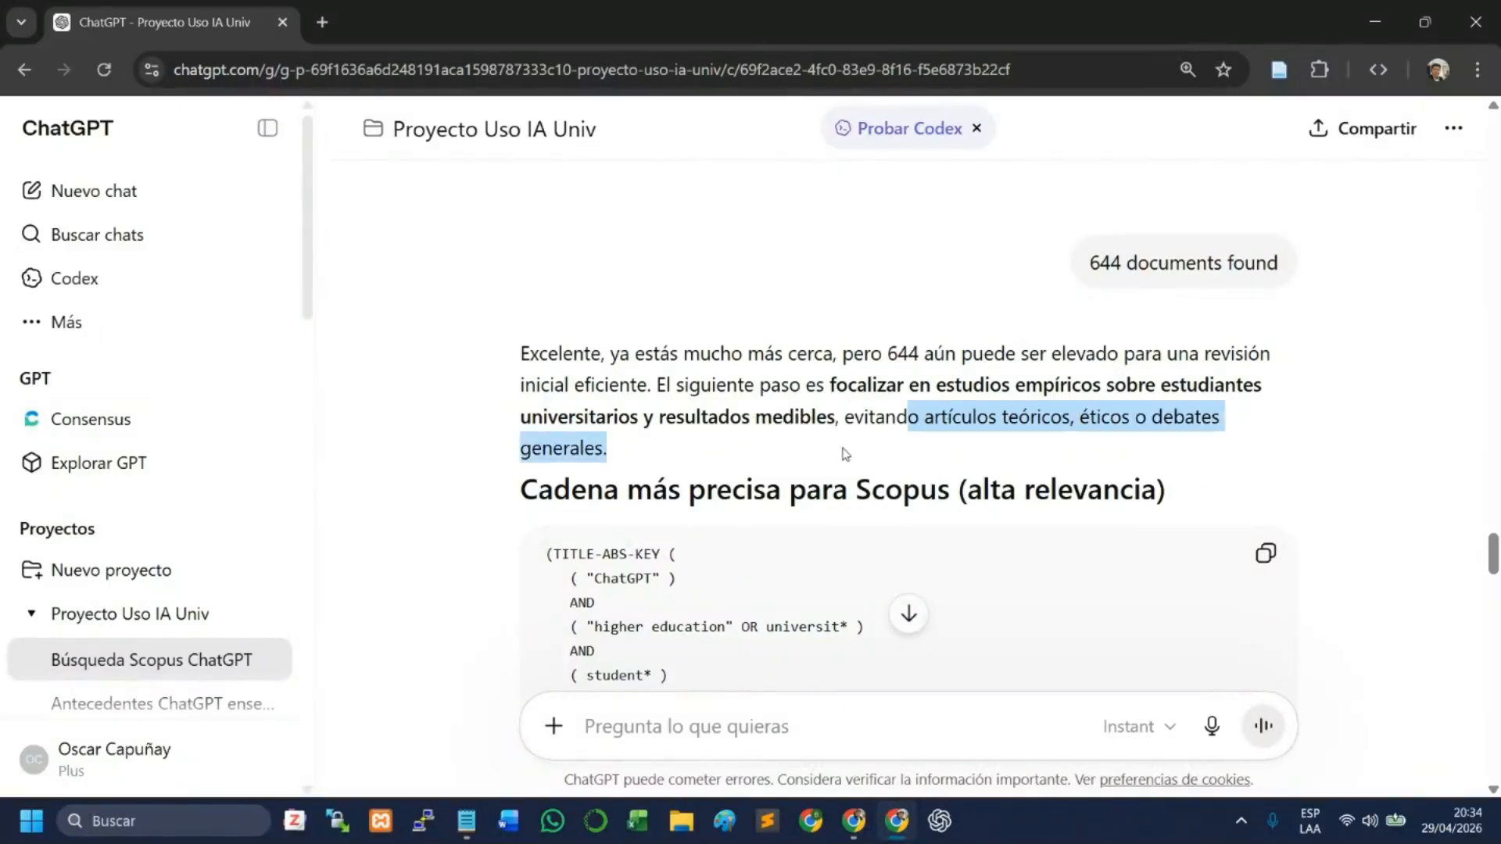
- Copy the complete search string under "Cadena más precisa para Scopus (alta relevancia)"
{"action": "scroll", "coordinate": [831, 449], "scroll_direction": "down", "scroll_amount": 3}
{"action": "left_click", "coordinate": [829, 448]}
{"action": "scroll", "coordinate": [829, 447], "scroll_direction": "up", "scroll_amount": 1}
{"action": "left_click", "coordinate": [1267, 336]}
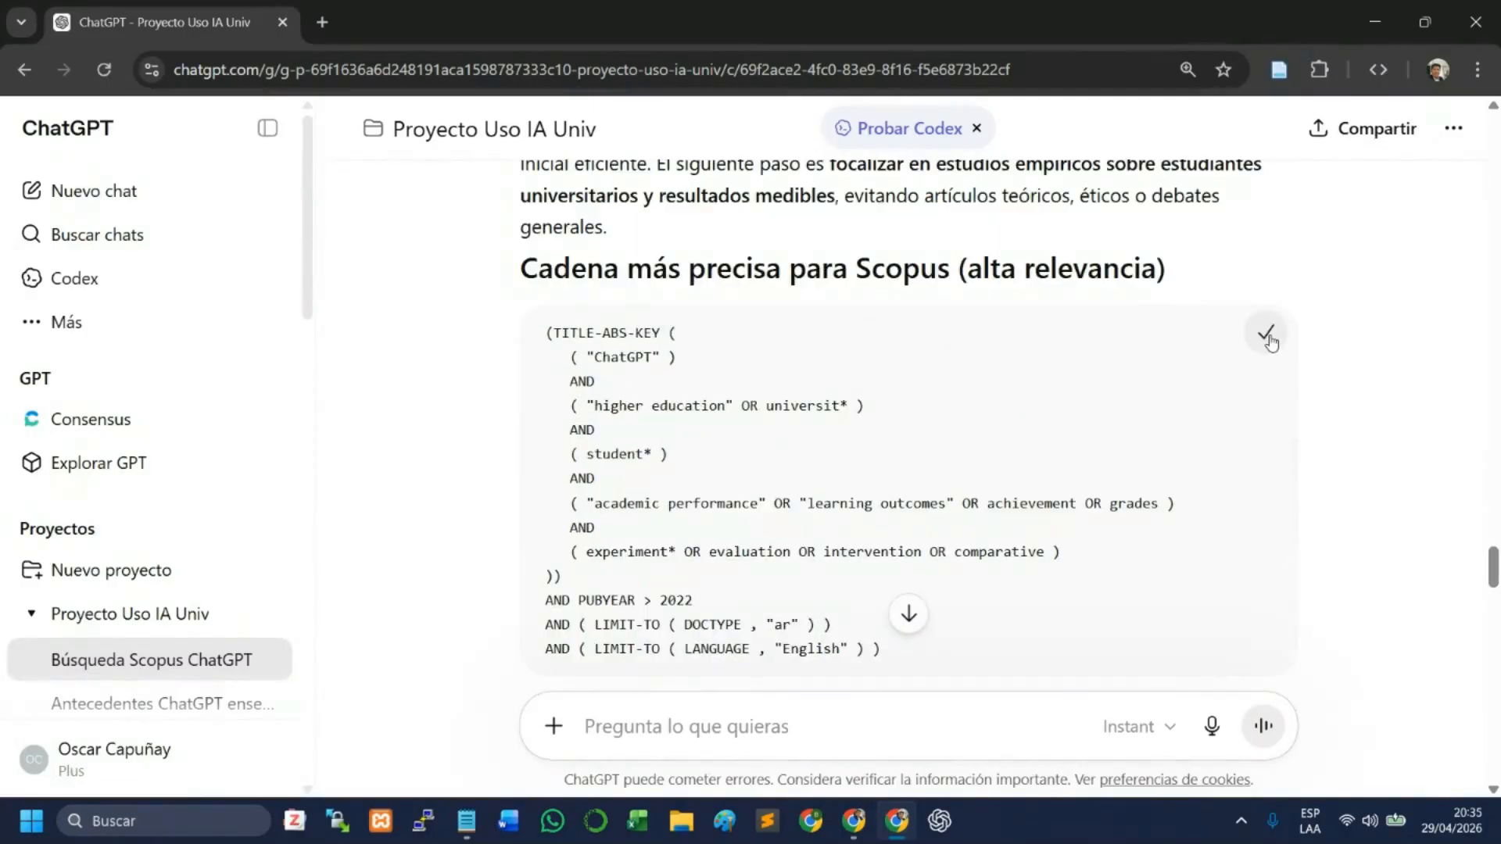
- Switch to Scopus, put the copied high-relevance string into the advanced search and run it
{"action": "mouse_move", "coordinate": [854, 821]}
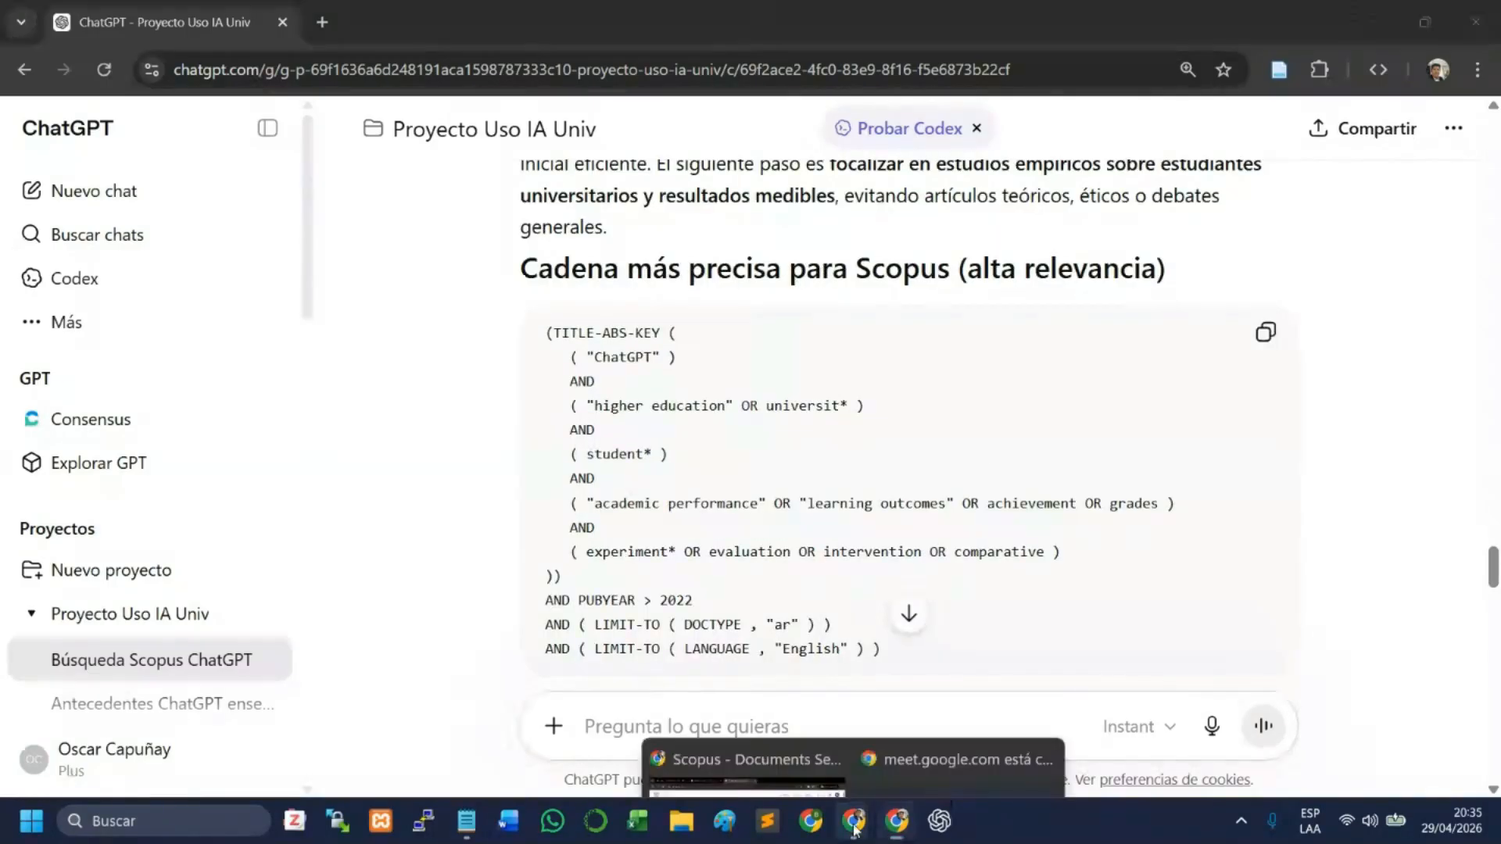
{"action": "left_click", "coordinate": [742, 734]}
{"action": "left_click", "coordinate": [501, 407]}
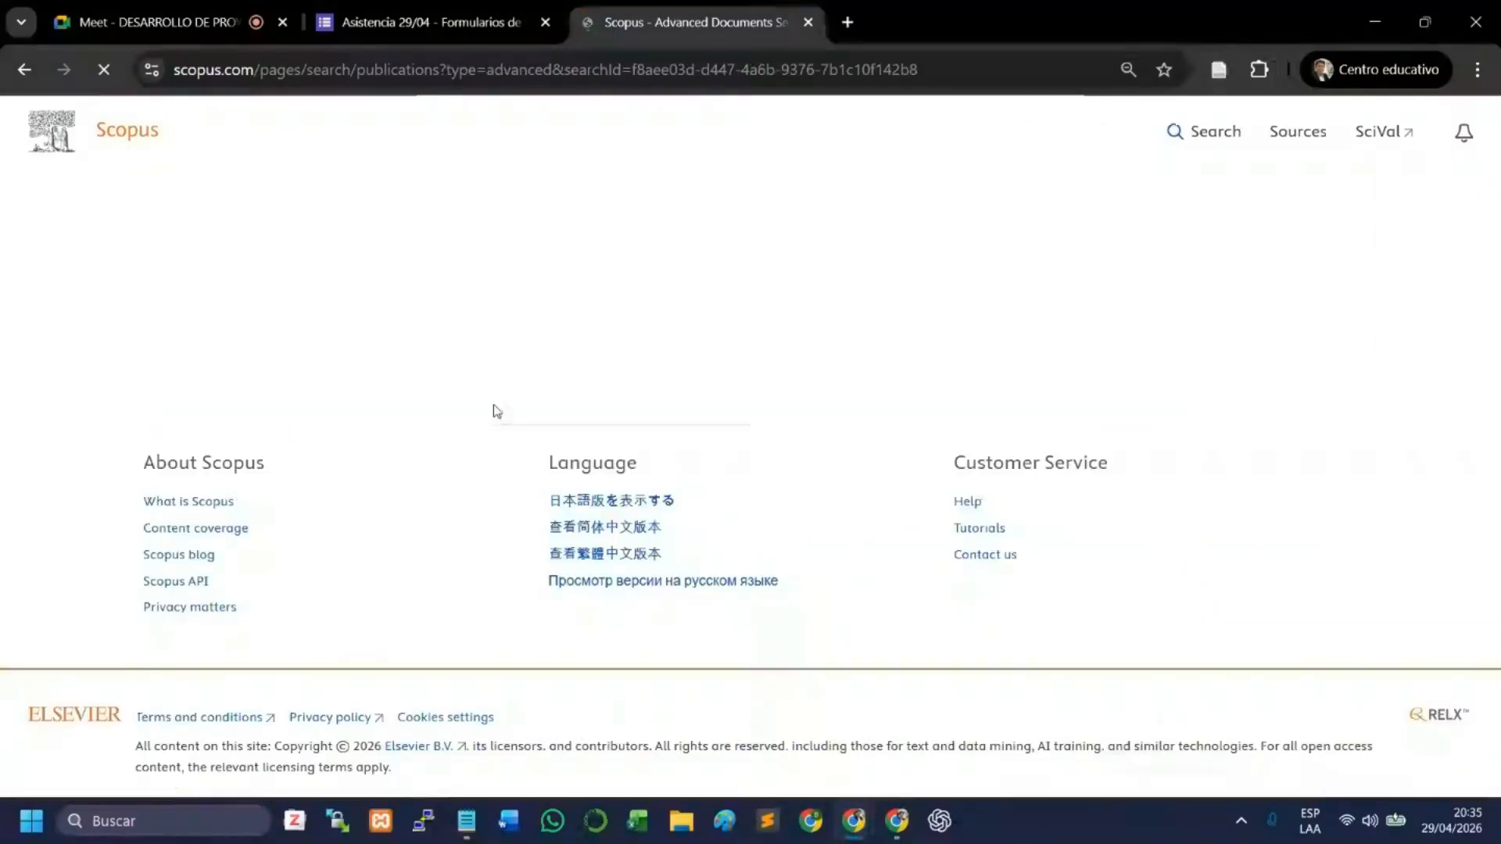
{"action": "key", "text": "ctrl+v"}
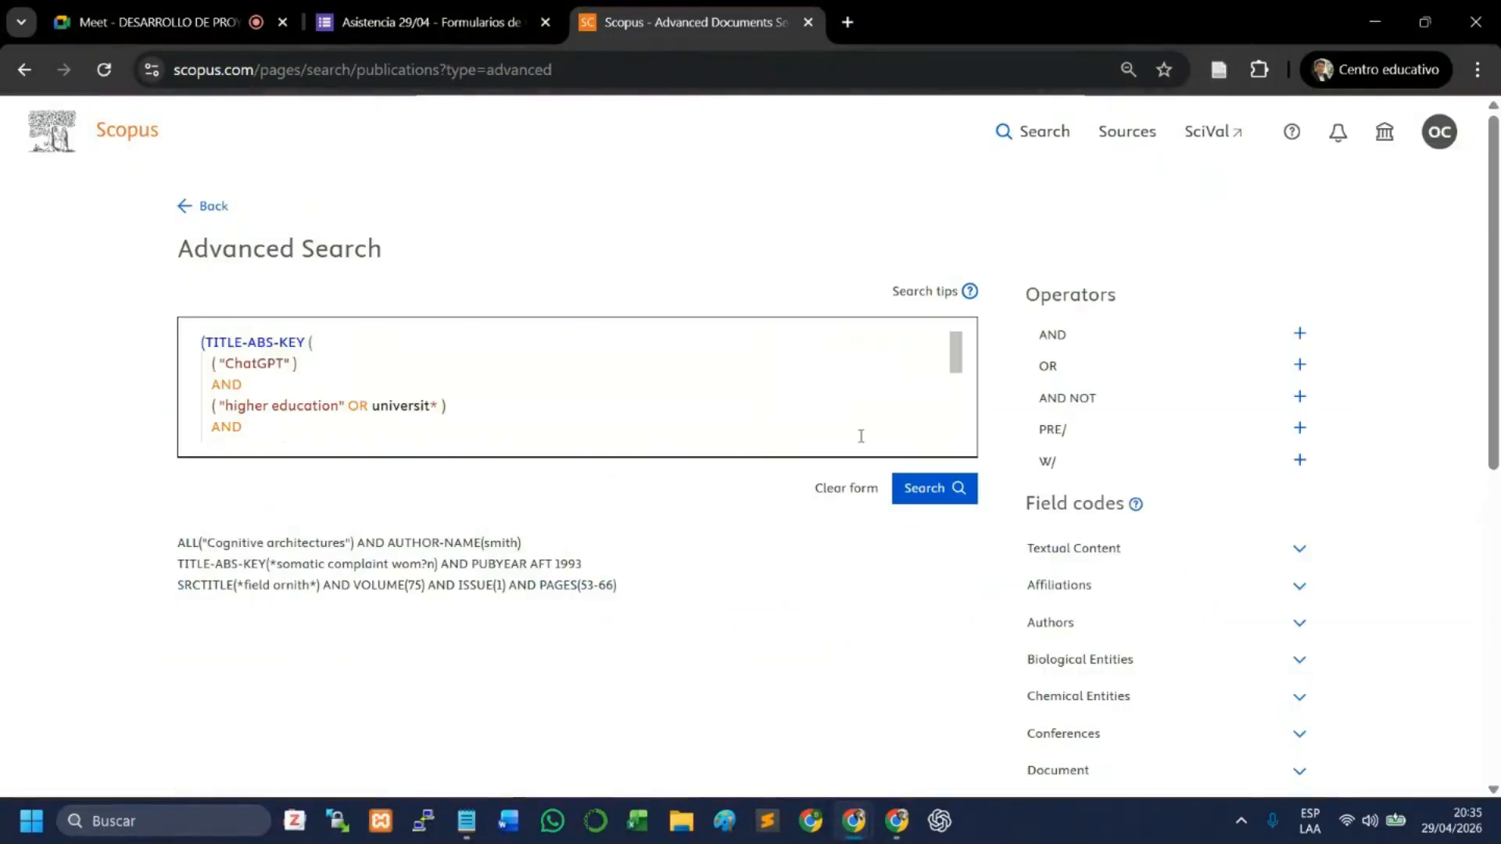
{"action": "left_click", "coordinate": [925, 486]}
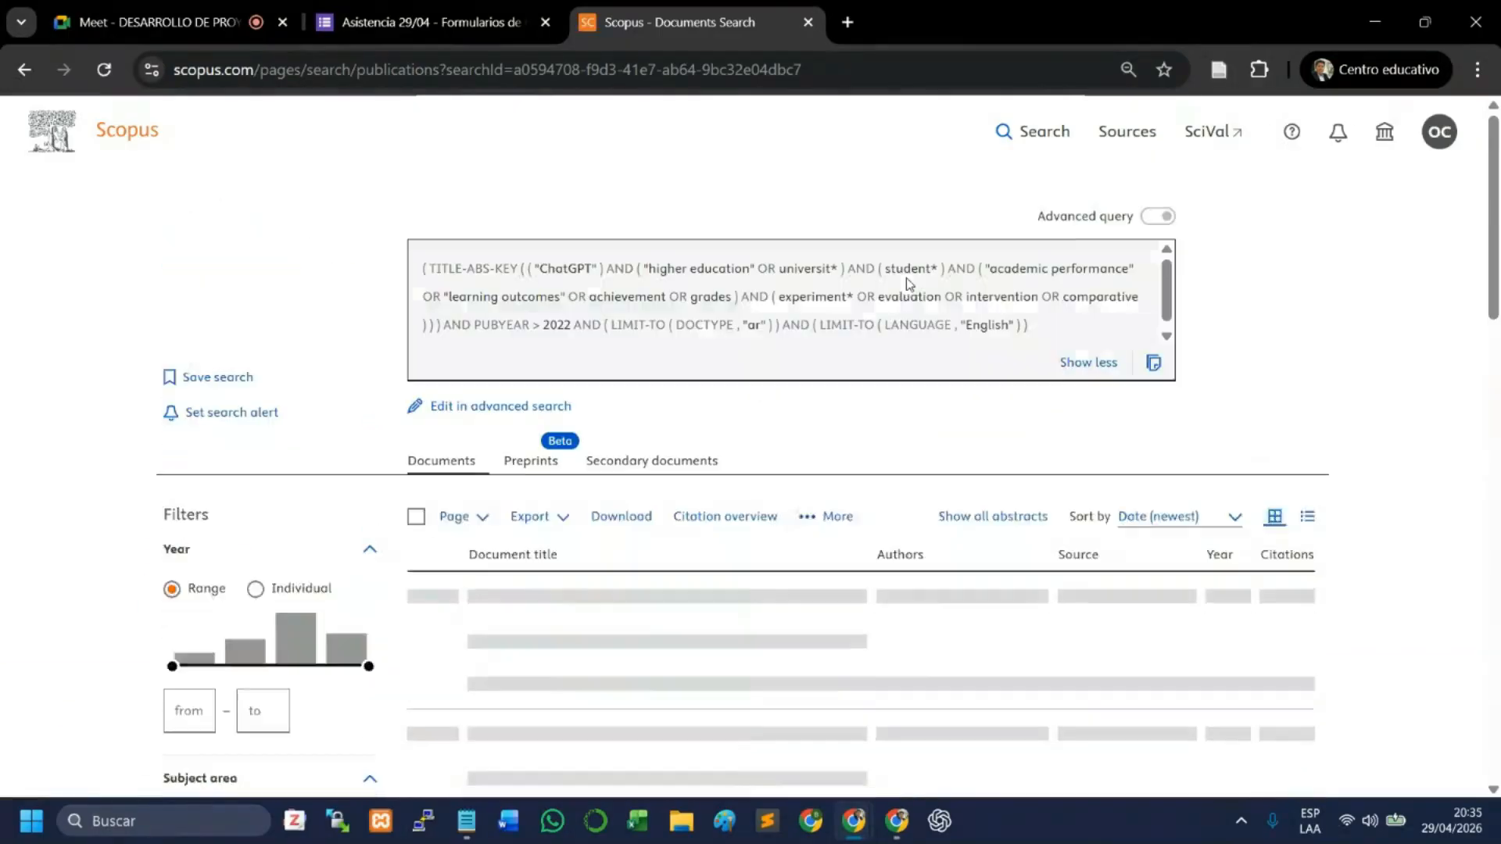
- Copy the high-relevance search's found-documents line from Scopus and submit it in the ChatGPT conversation
{"action": "scroll", "coordinate": [1304, 336], "scroll_direction": "down", "scroll_amount": 3}
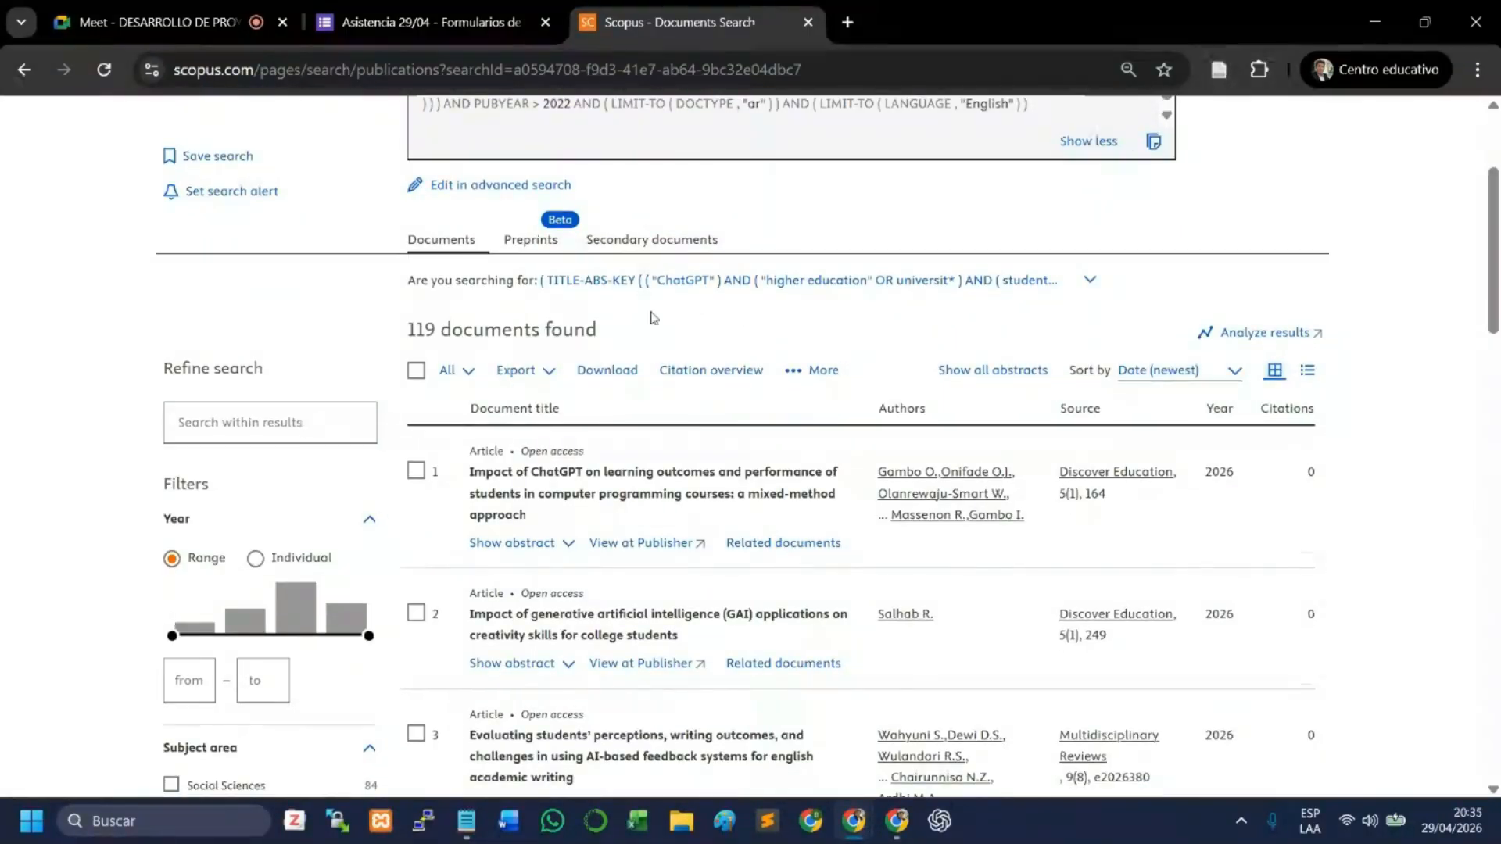
{"action": "left_click_drag", "start_coordinate": [667, 344], "coordinate": [399, 329]}
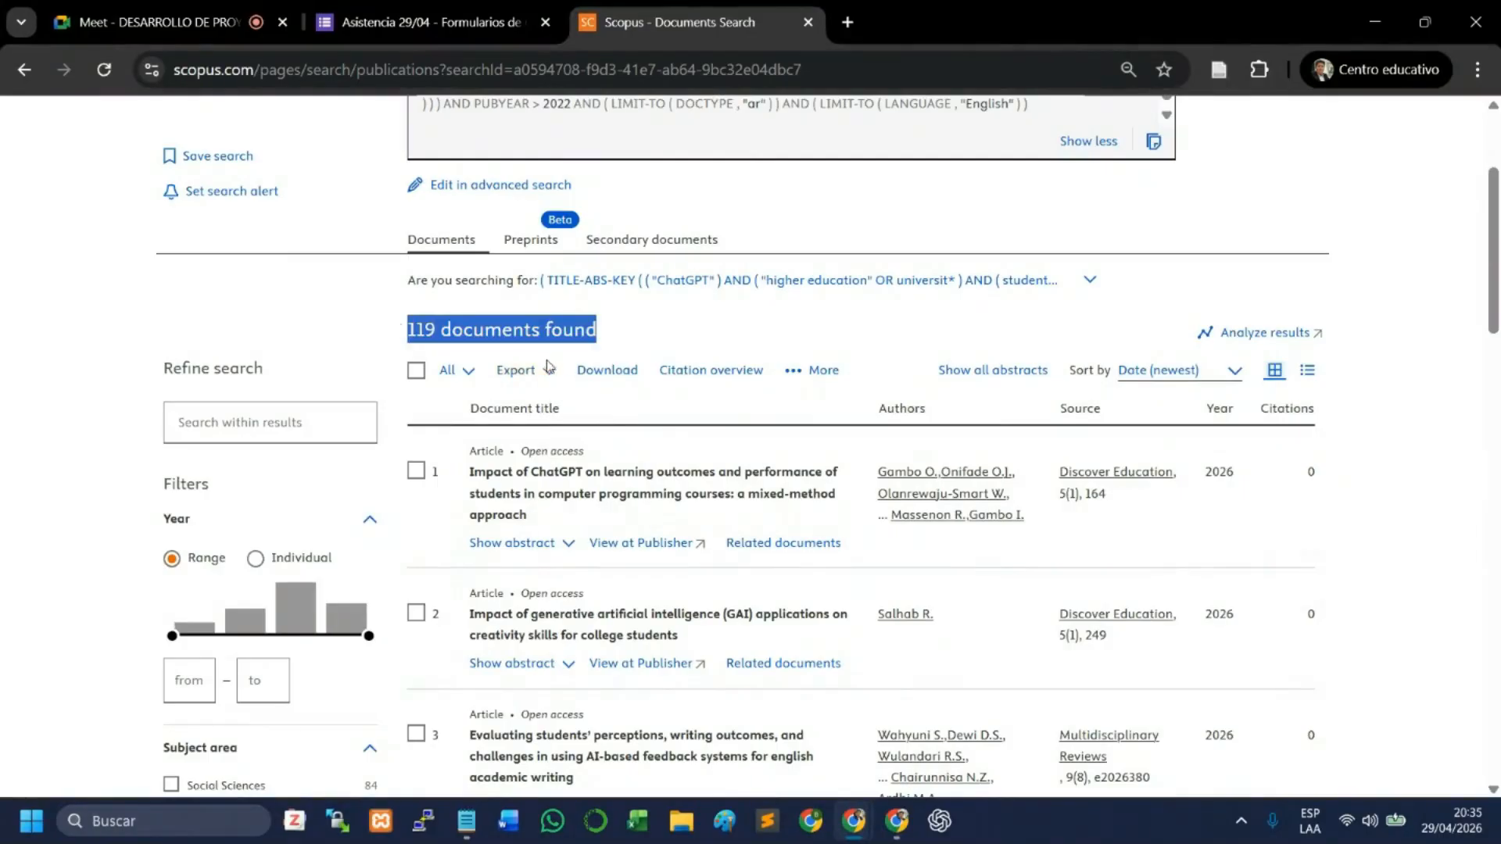
{"action": "left_click", "coordinate": [892, 827]}
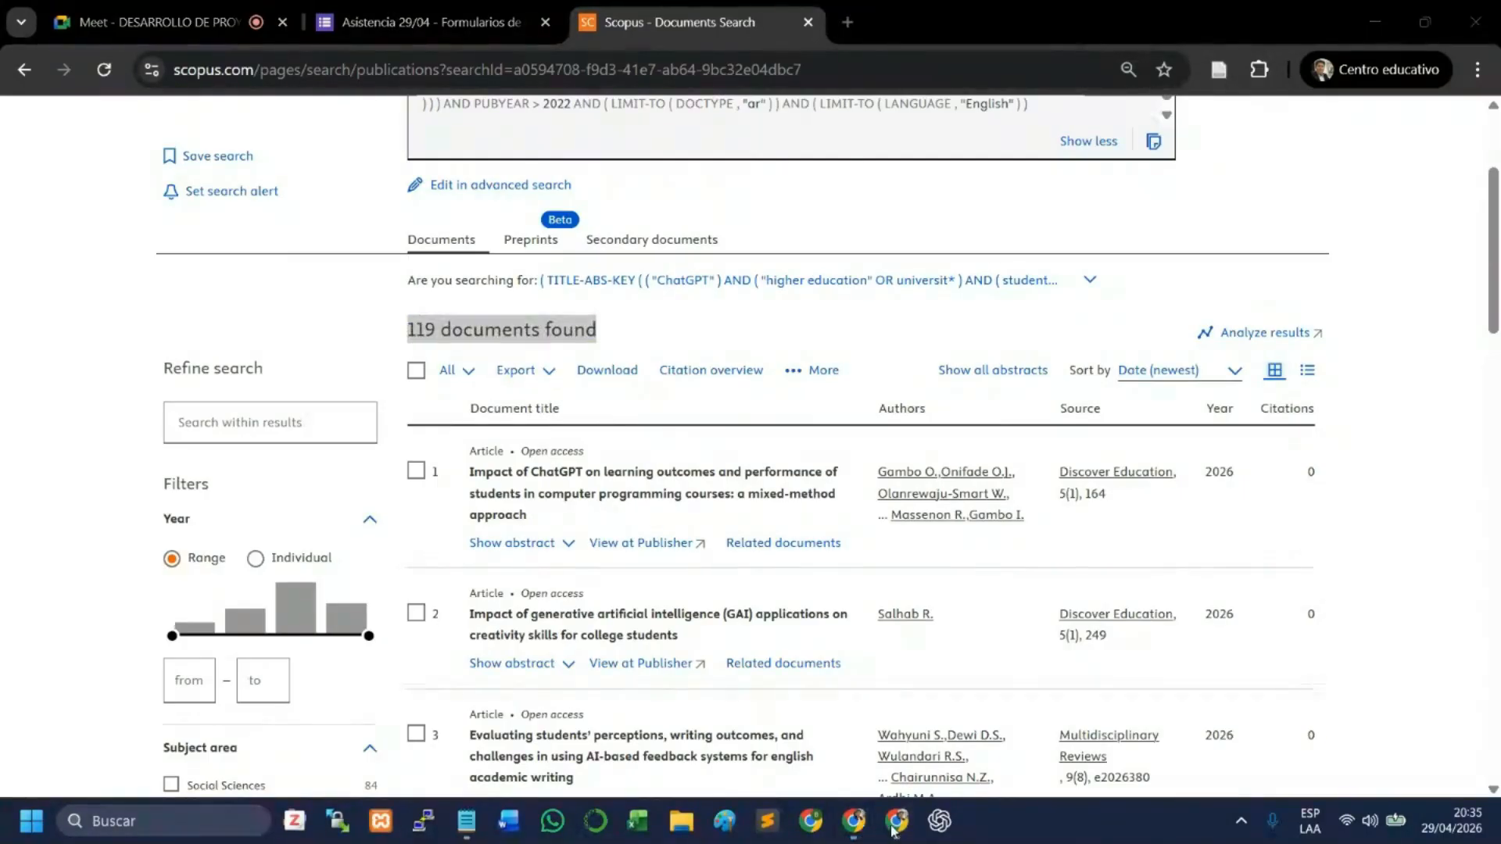
{"action": "left_click", "coordinate": [895, 822]}
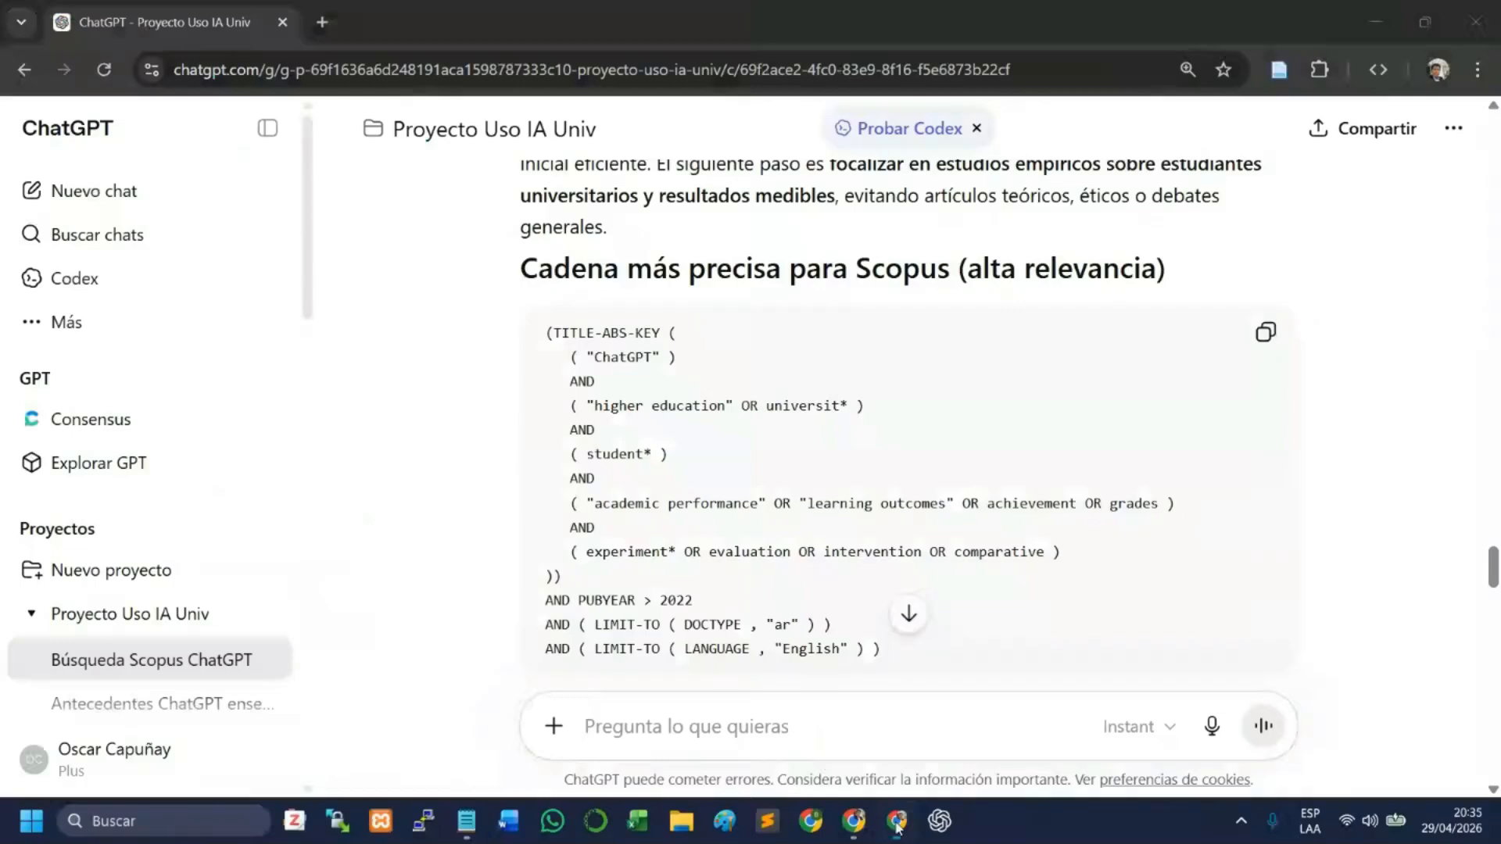
{"action": "key", "text": "ctrl+v"}
{"action": "key", "text": "Return"}
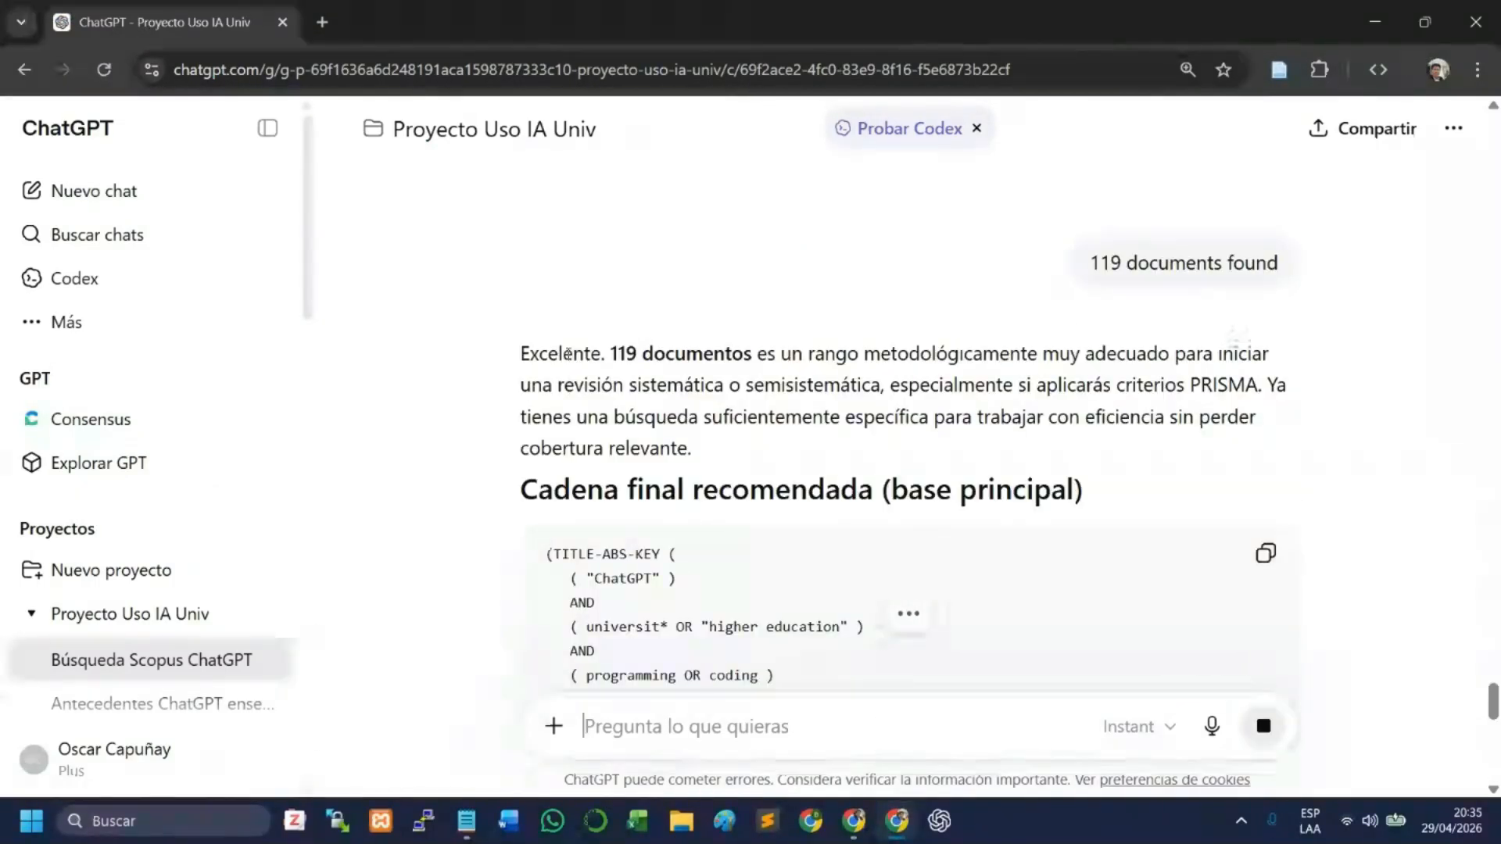
- Read ChatGPT's assessment of the latest count and copy the string under "Cadena final recomendada (base principal)"
{"action": "left_click_drag", "start_coordinate": [637, 353], "coordinate": [713, 353]}
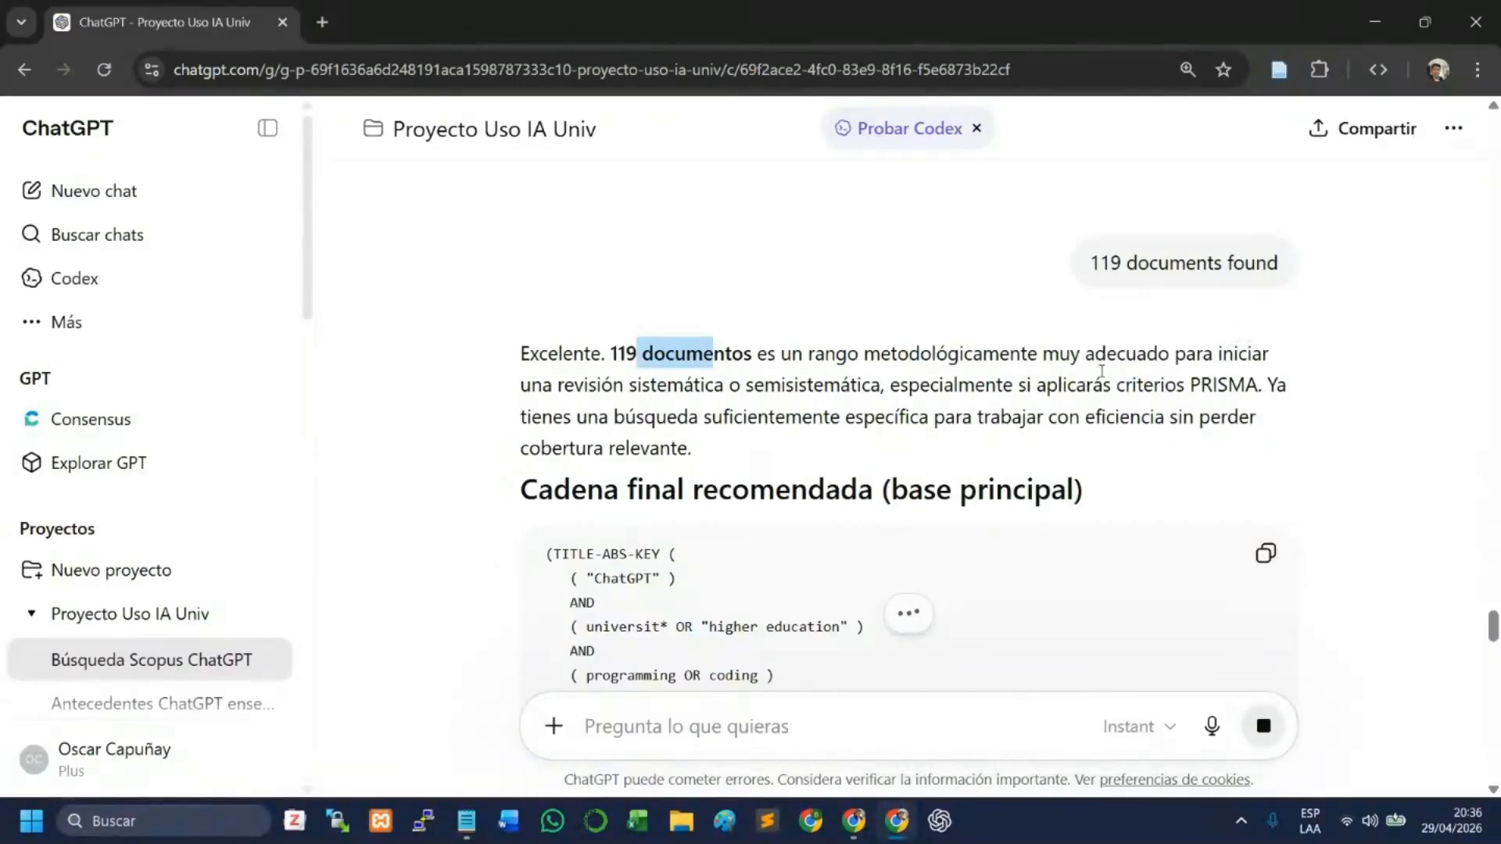
{"action": "left_click_drag", "start_coordinate": [603, 397], "coordinate": [662, 403]}
{"action": "left_click", "coordinate": [942, 480]}
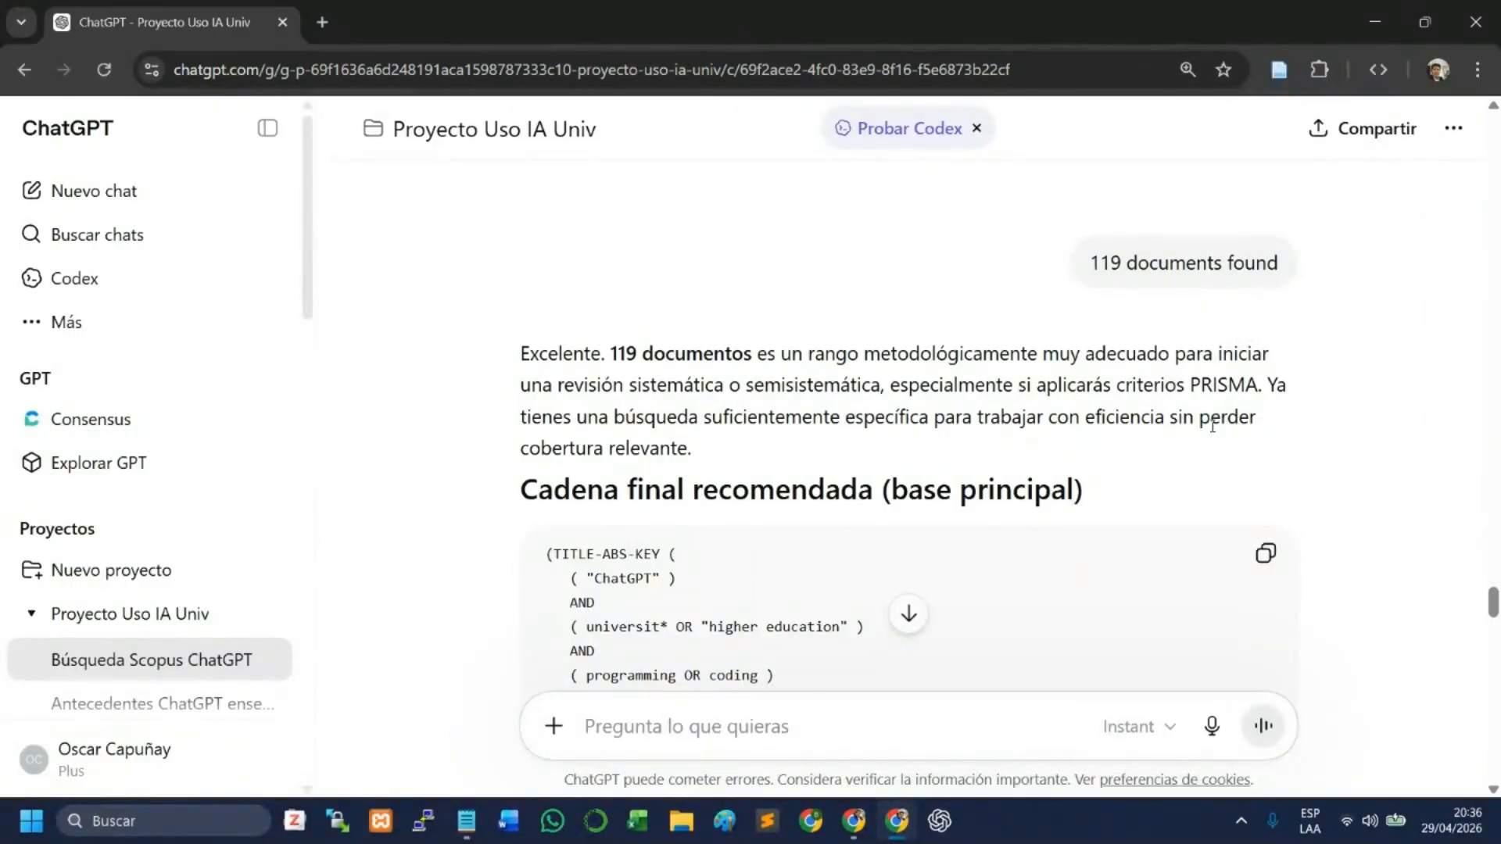
{"action": "scroll", "coordinate": [650, 452], "scroll_direction": "down", "scroll_amount": 1}
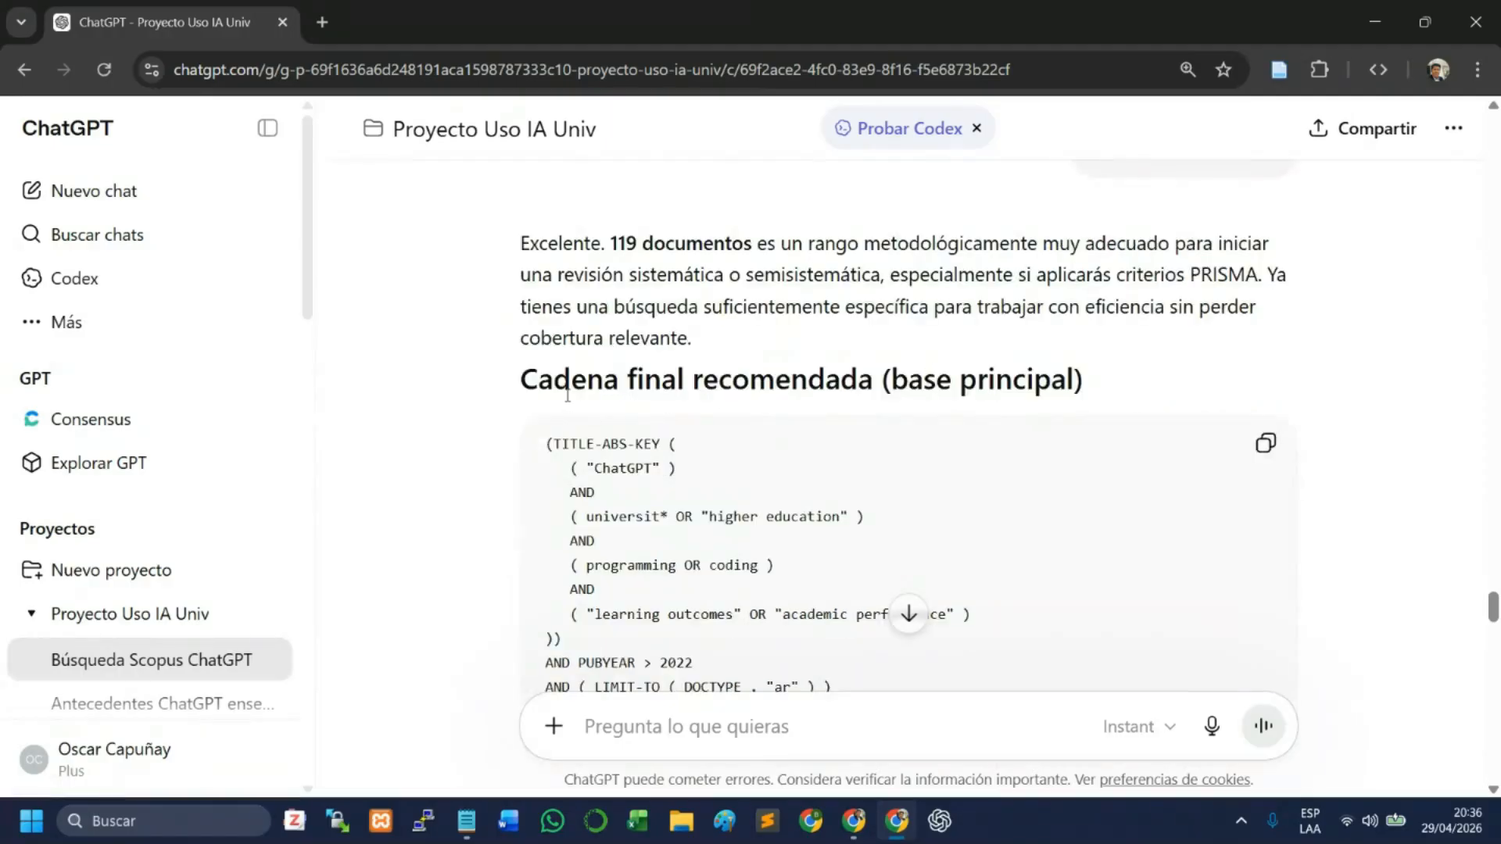
{"action": "left_click_drag", "start_coordinate": [568, 395], "coordinate": [825, 383]}
{"action": "scroll", "coordinate": [878, 384], "scroll_direction": "down", "scroll_amount": 1}
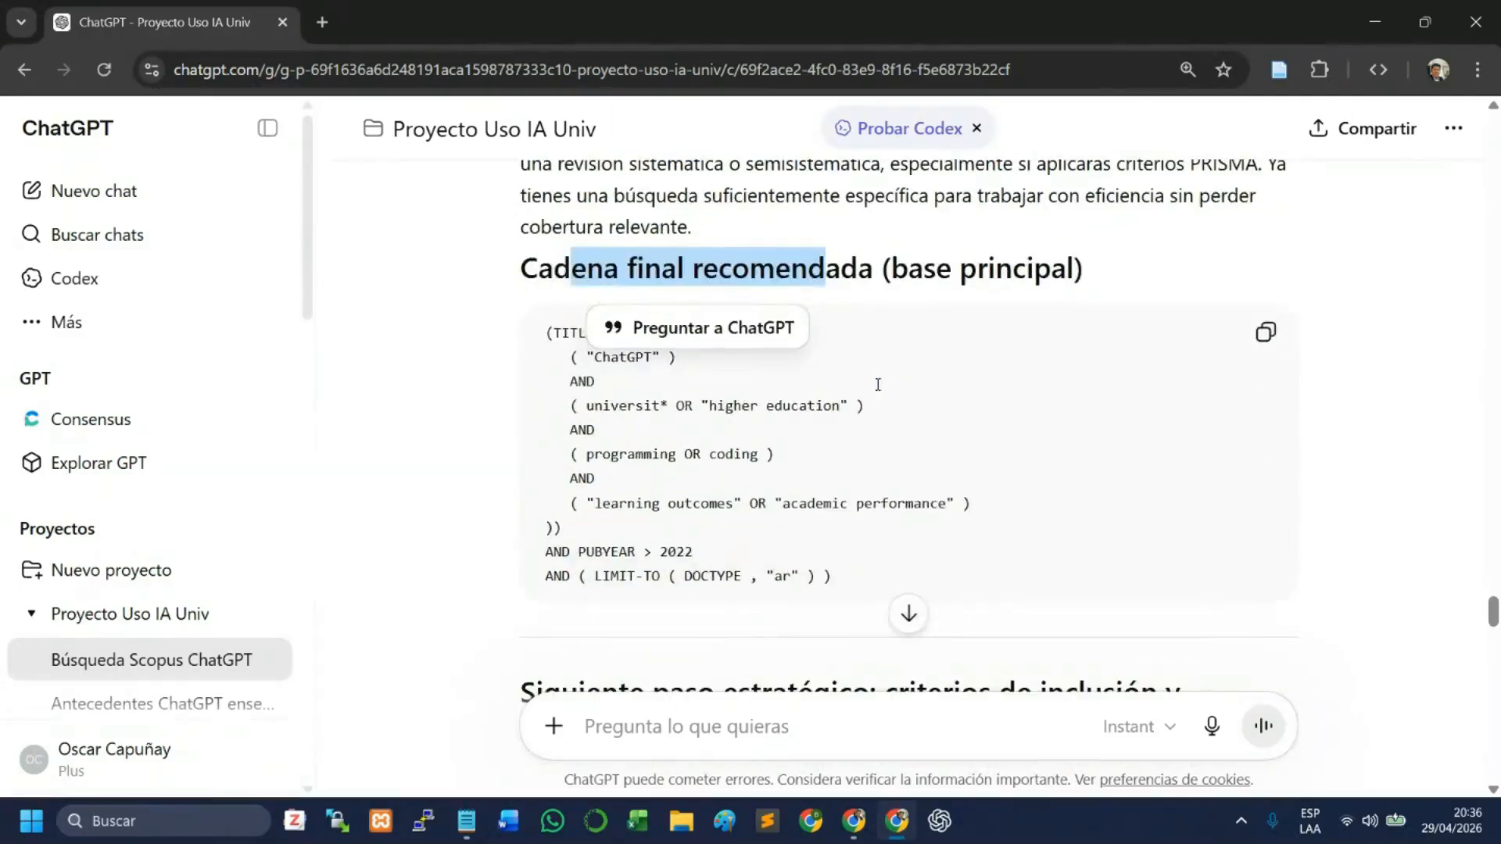
{"action": "left_click", "coordinate": [848, 436]}
{"action": "left_click", "coordinate": [1265, 333]}
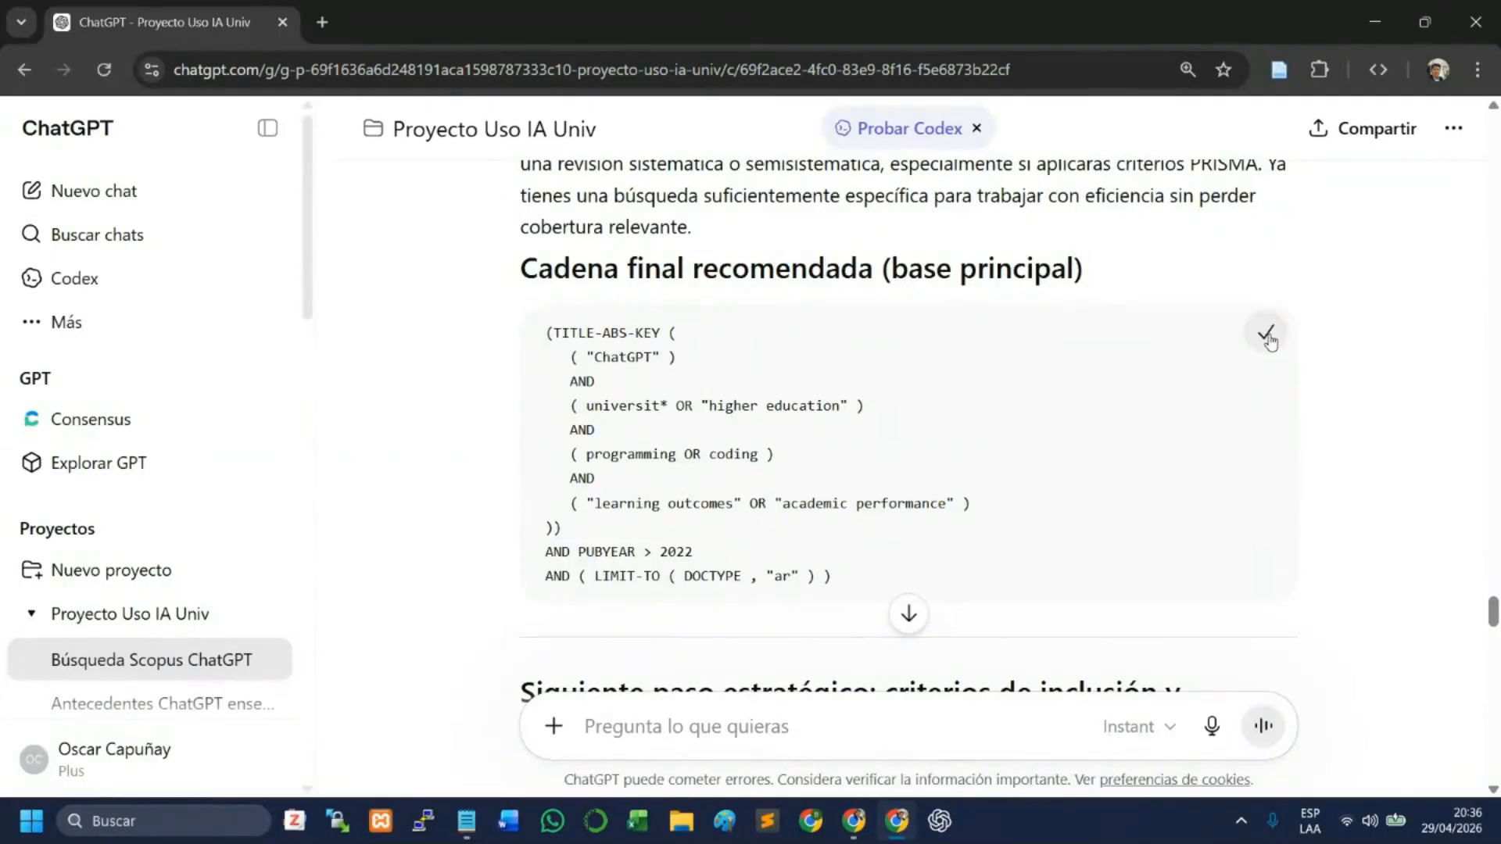
- Examine the final recommended string, the inclusion and exclusion criteria and the suggested PRISMA flow below it
{"action": "left_click_drag", "start_coordinate": [554, 333], "coordinate": [830, 575]}
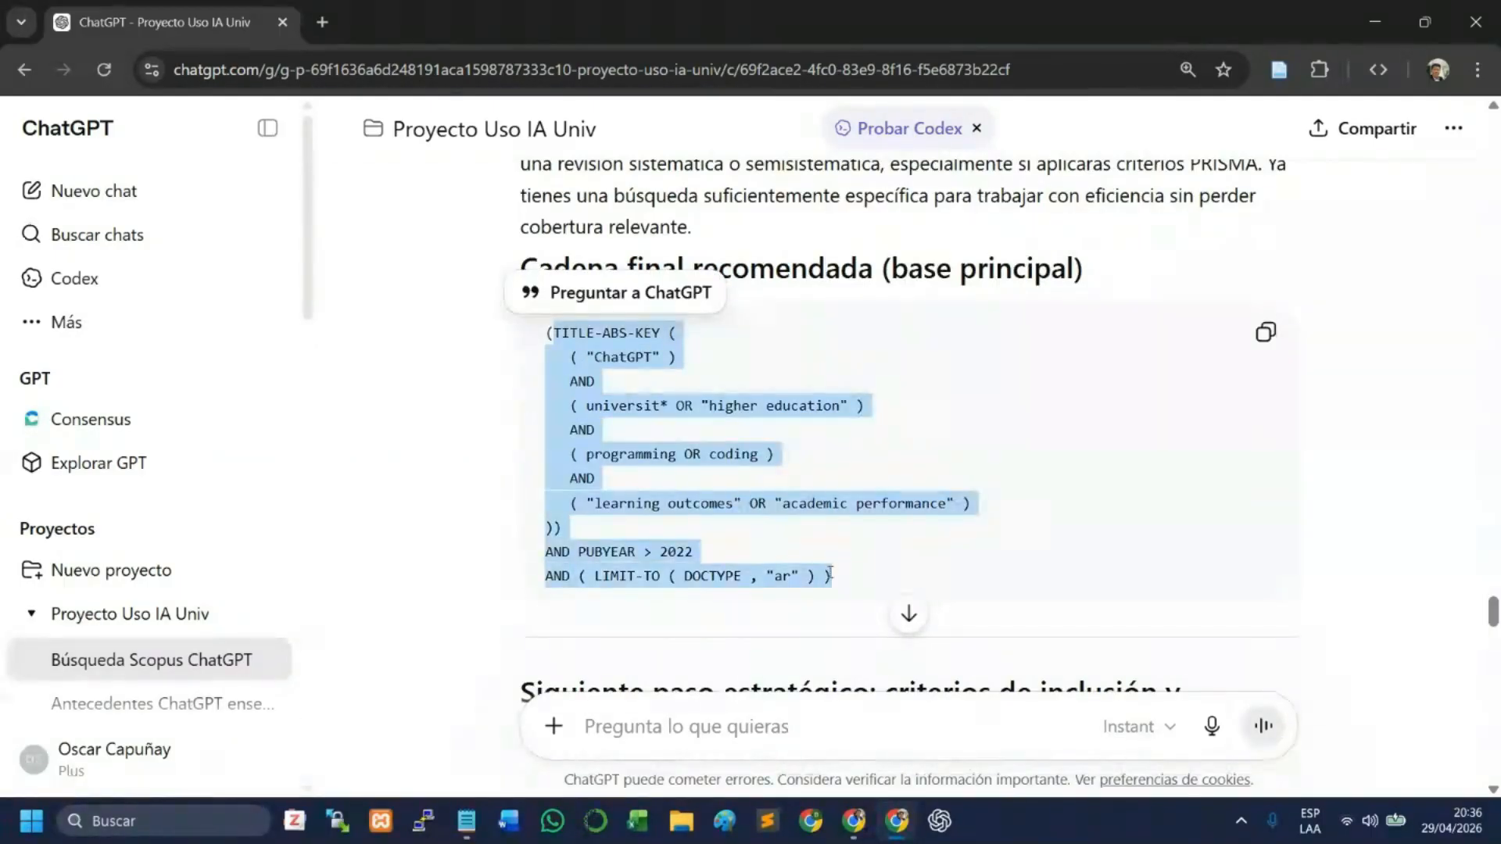
{"action": "left_click", "coordinate": [754, 494]}
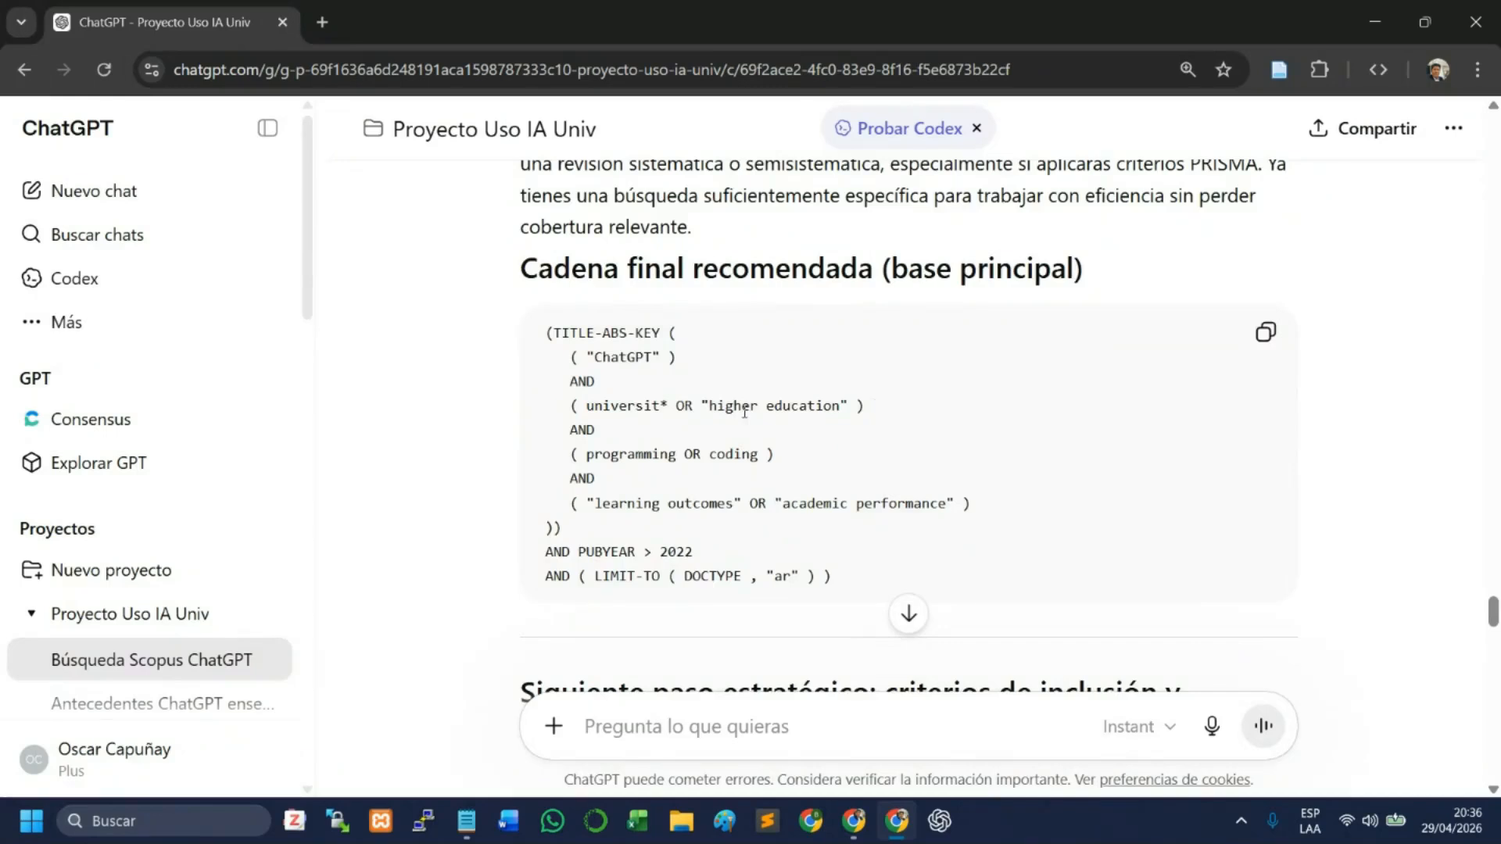
{"action": "scroll", "coordinate": [745, 412], "scroll_direction": "down", "scroll_amount": 5}
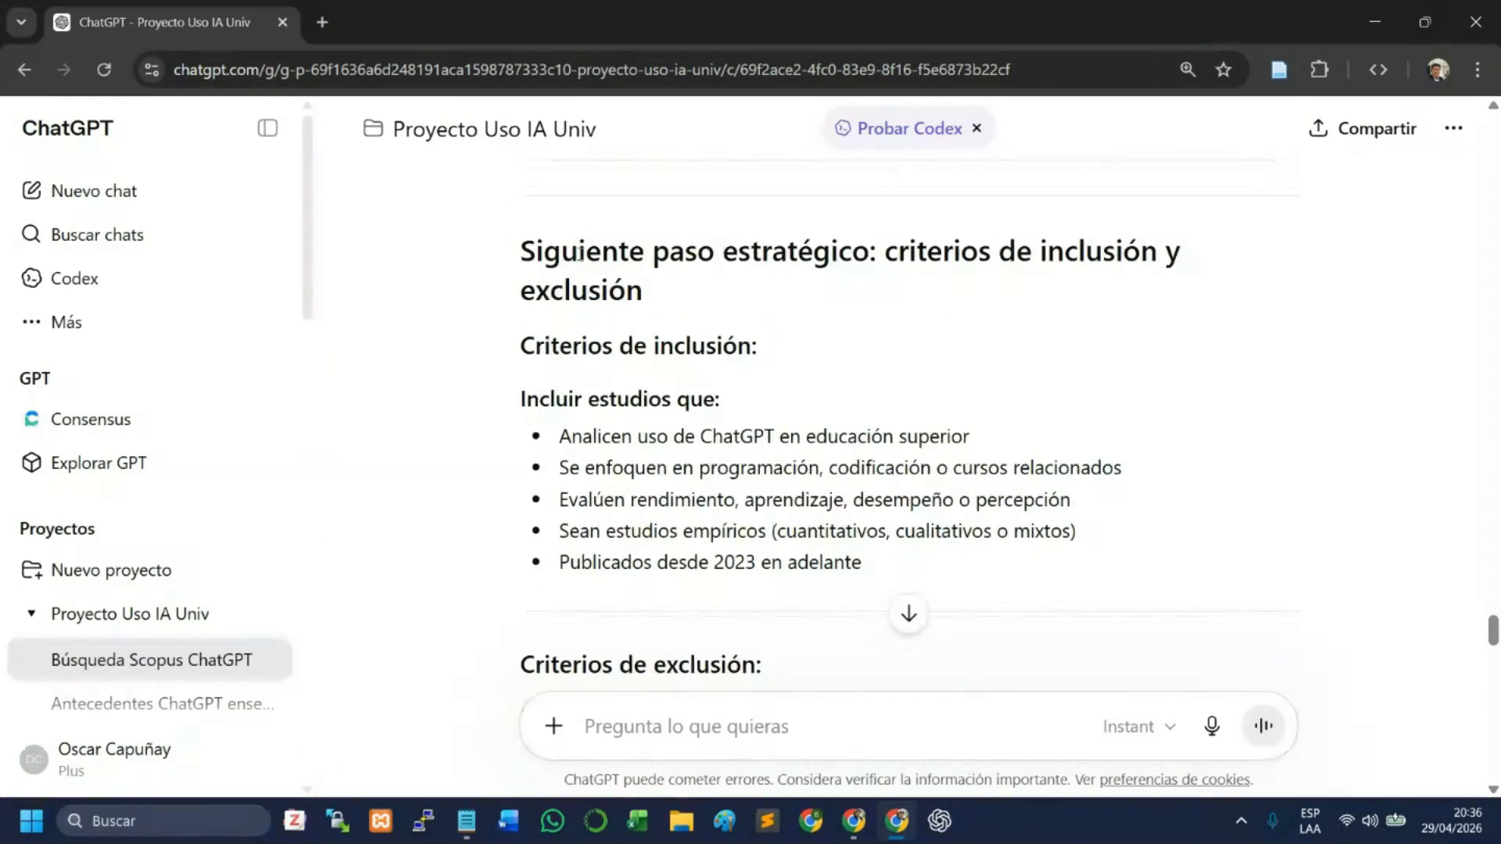
{"action": "left_click_drag", "start_coordinate": [579, 252], "coordinate": [852, 251]}
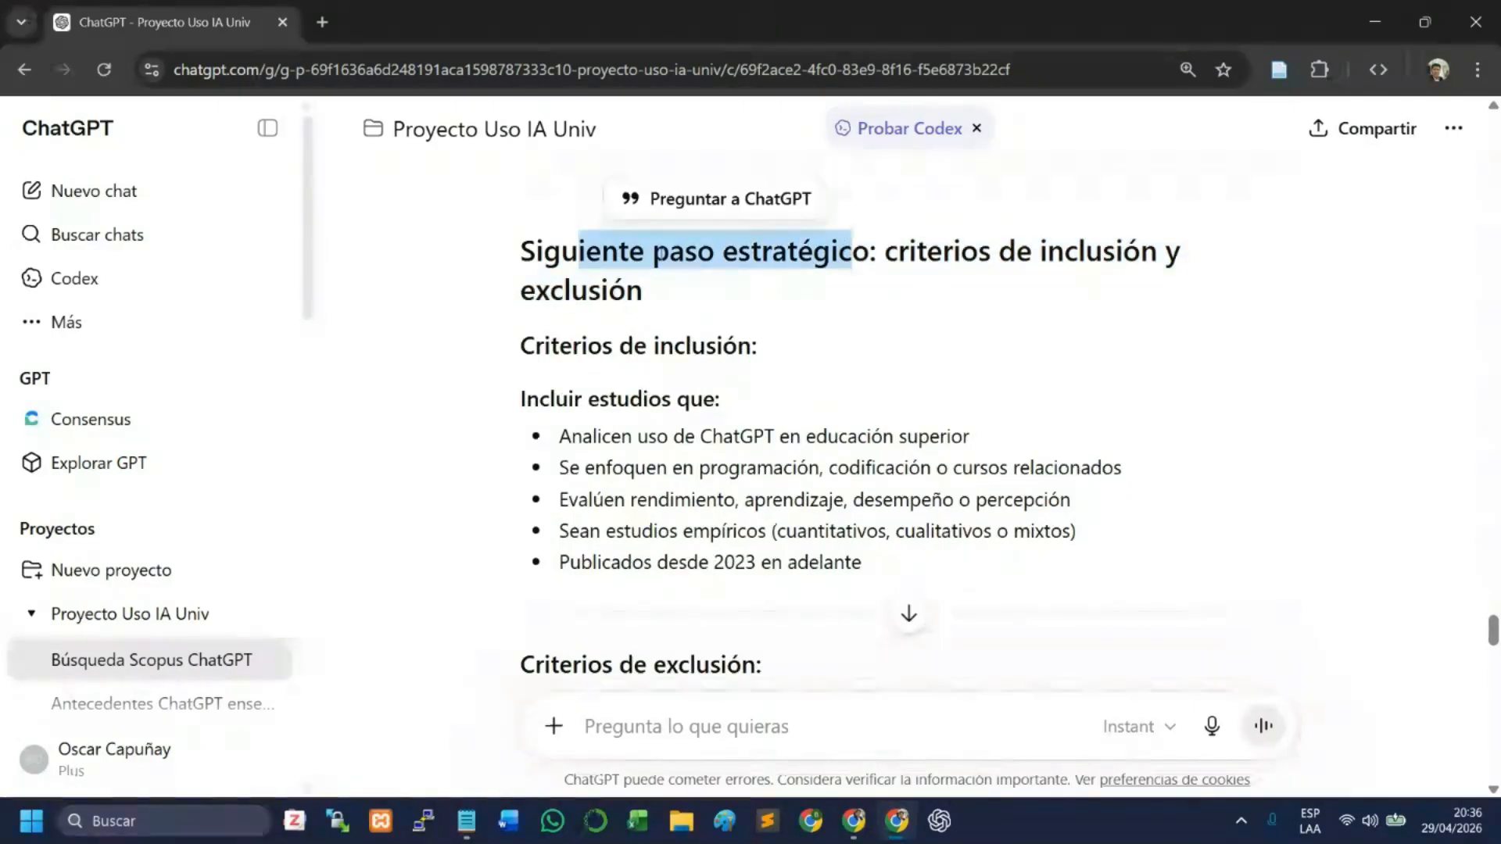
{"action": "left_click", "coordinate": [864, 261]}
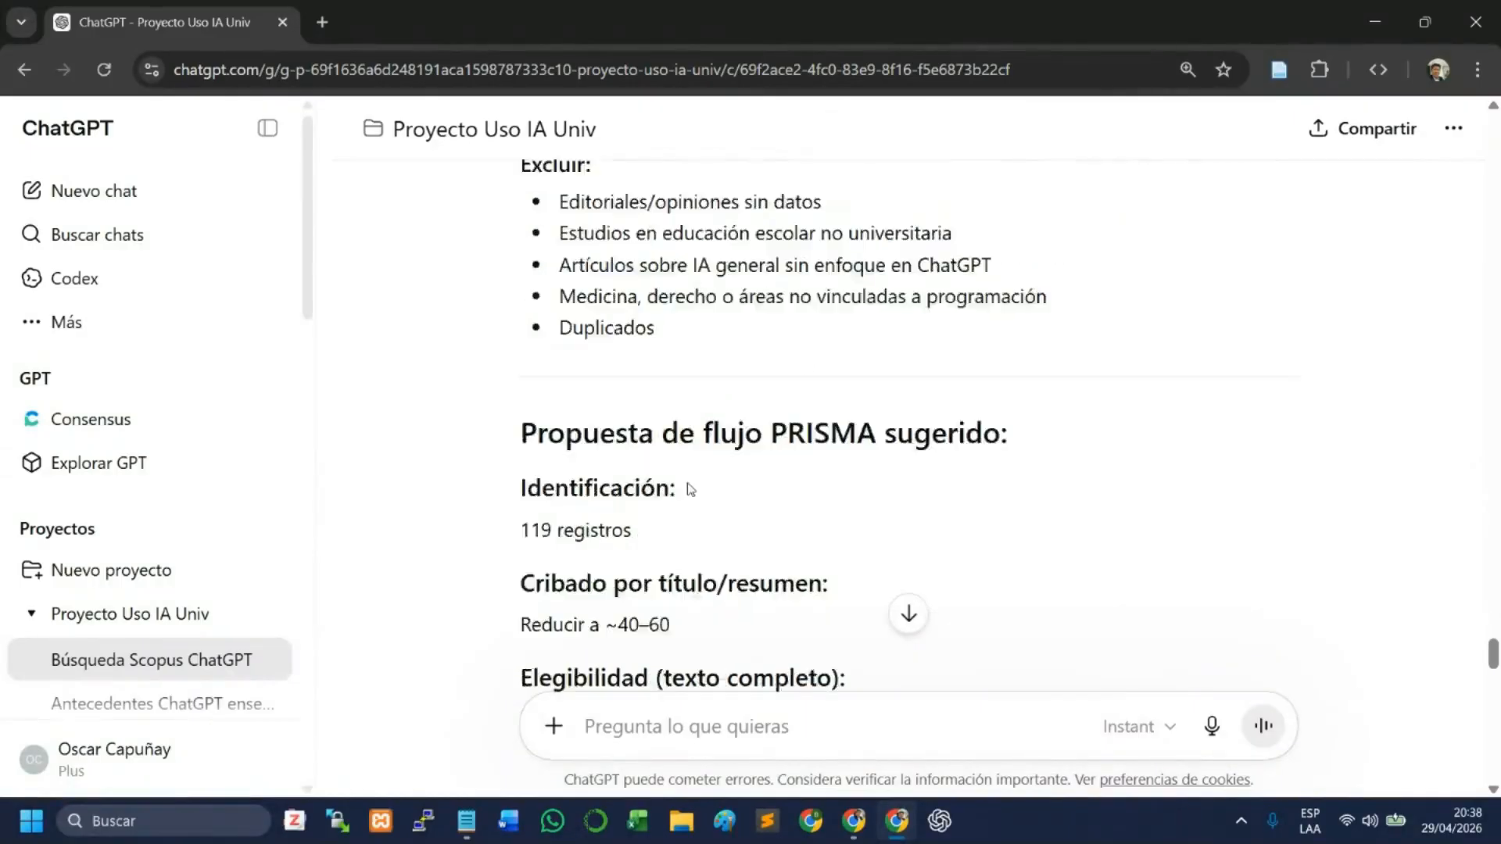
{"action": "scroll", "coordinate": [686, 485], "scroll_direction": "down", "scroll_amount": 3}
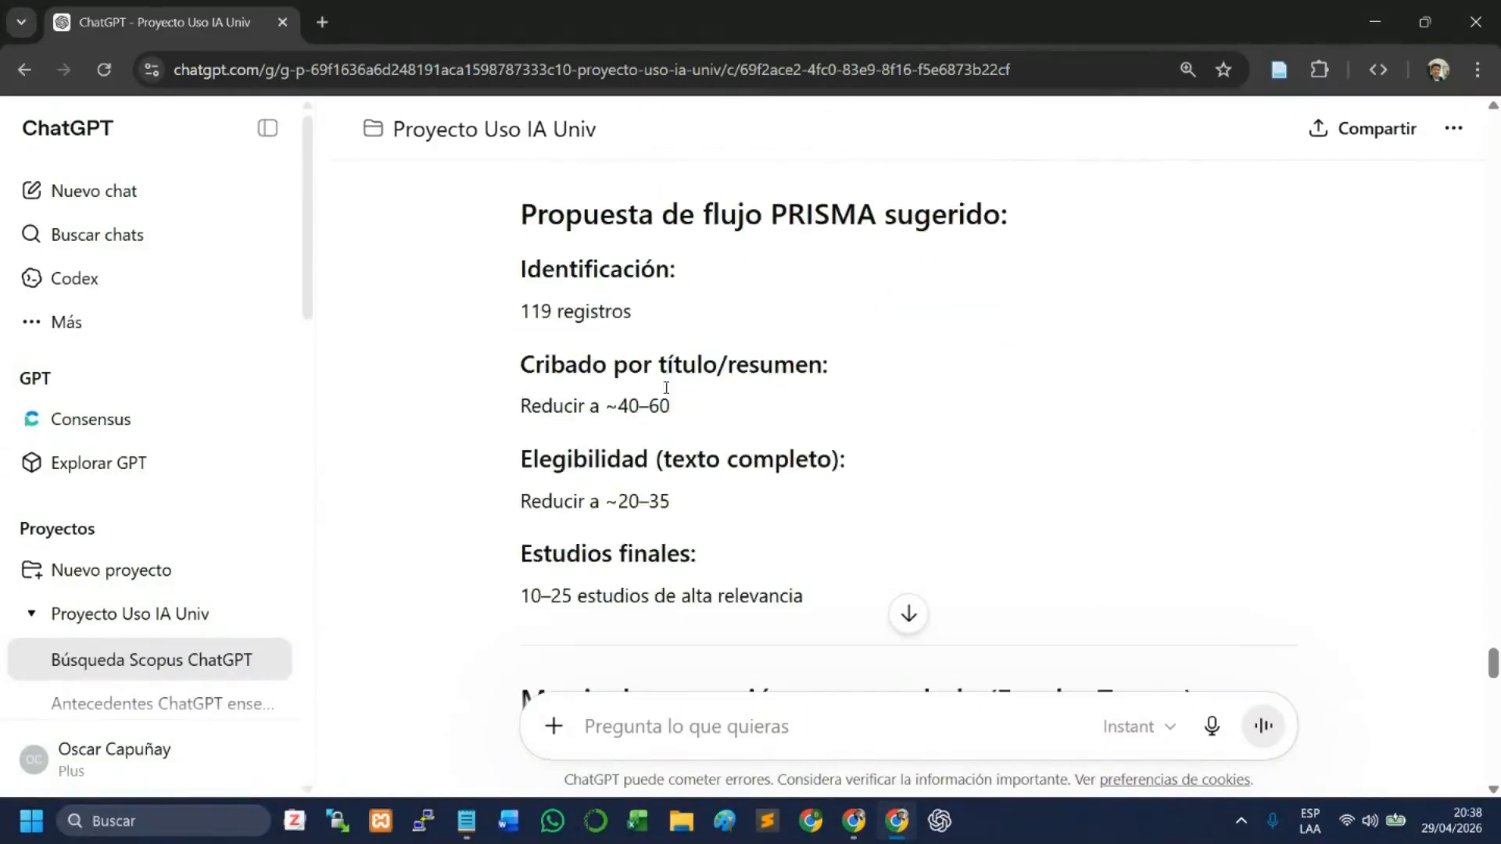
- Examine each stage of the suggested PRISMA flow: identification, title/abstract screening, full-text eligibility and final studies
{"action": "scroll", "coordinate": [665, 388], "scroll_direction": "up", "scroll_amount": 2}
{"action": "left_click_drag", "start_coordinate": [599, 324], "coordinate": [930, 324]}
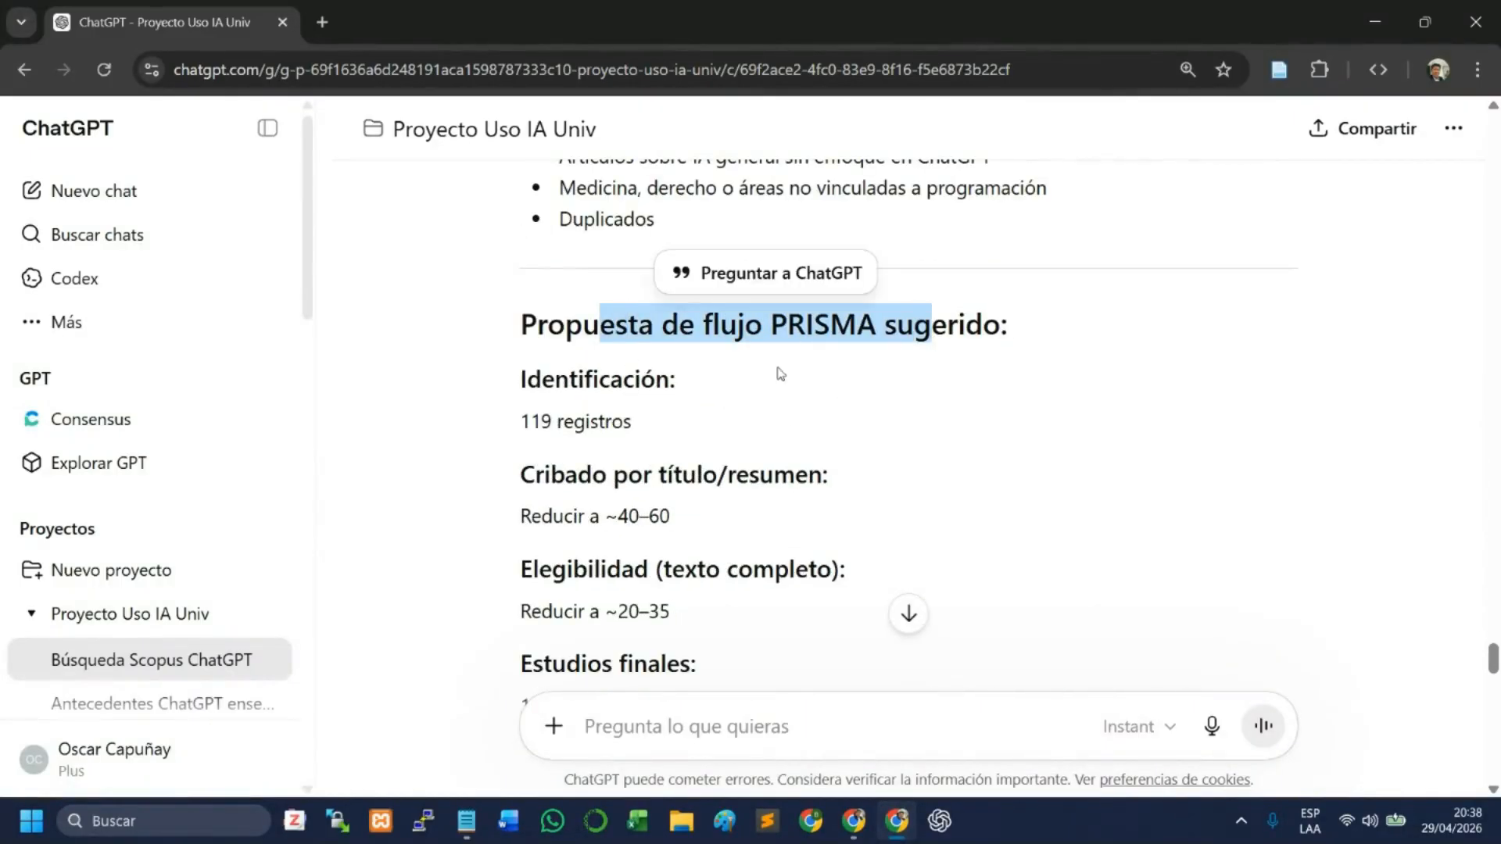
{"action": "double_click", "coordinate": [594, 380]}
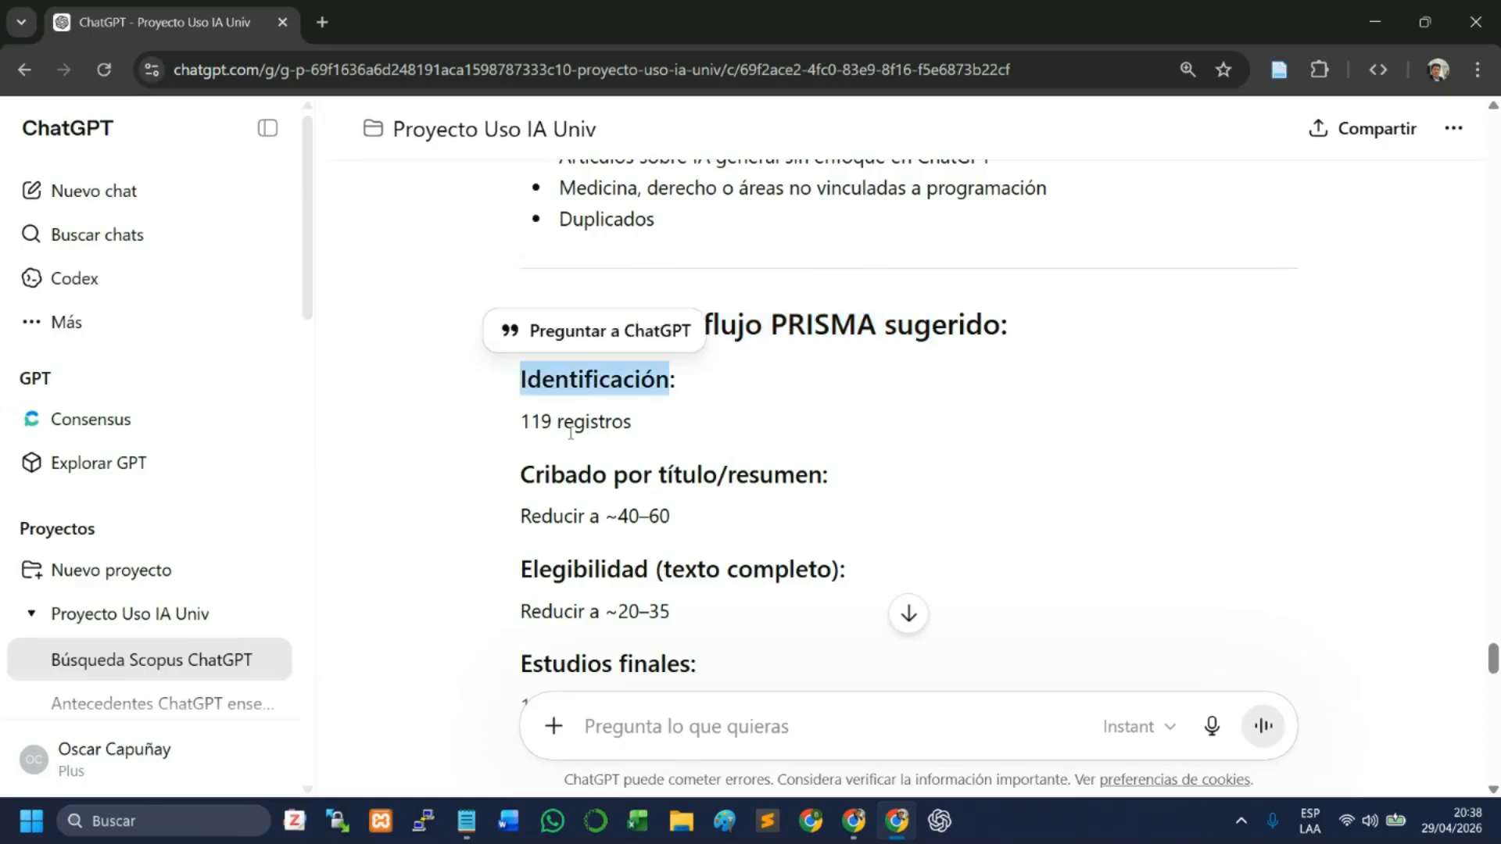
{"action": "left_click_drag", "start_coordinate": [525, 426], "coordinate": [632, 426]}
{"action": "left_click", "coordinate": [563, 389]}
{"action": "scroll", "coordinate": [563, 389], "scroll_direction": "down", "scroll_amount": 2}
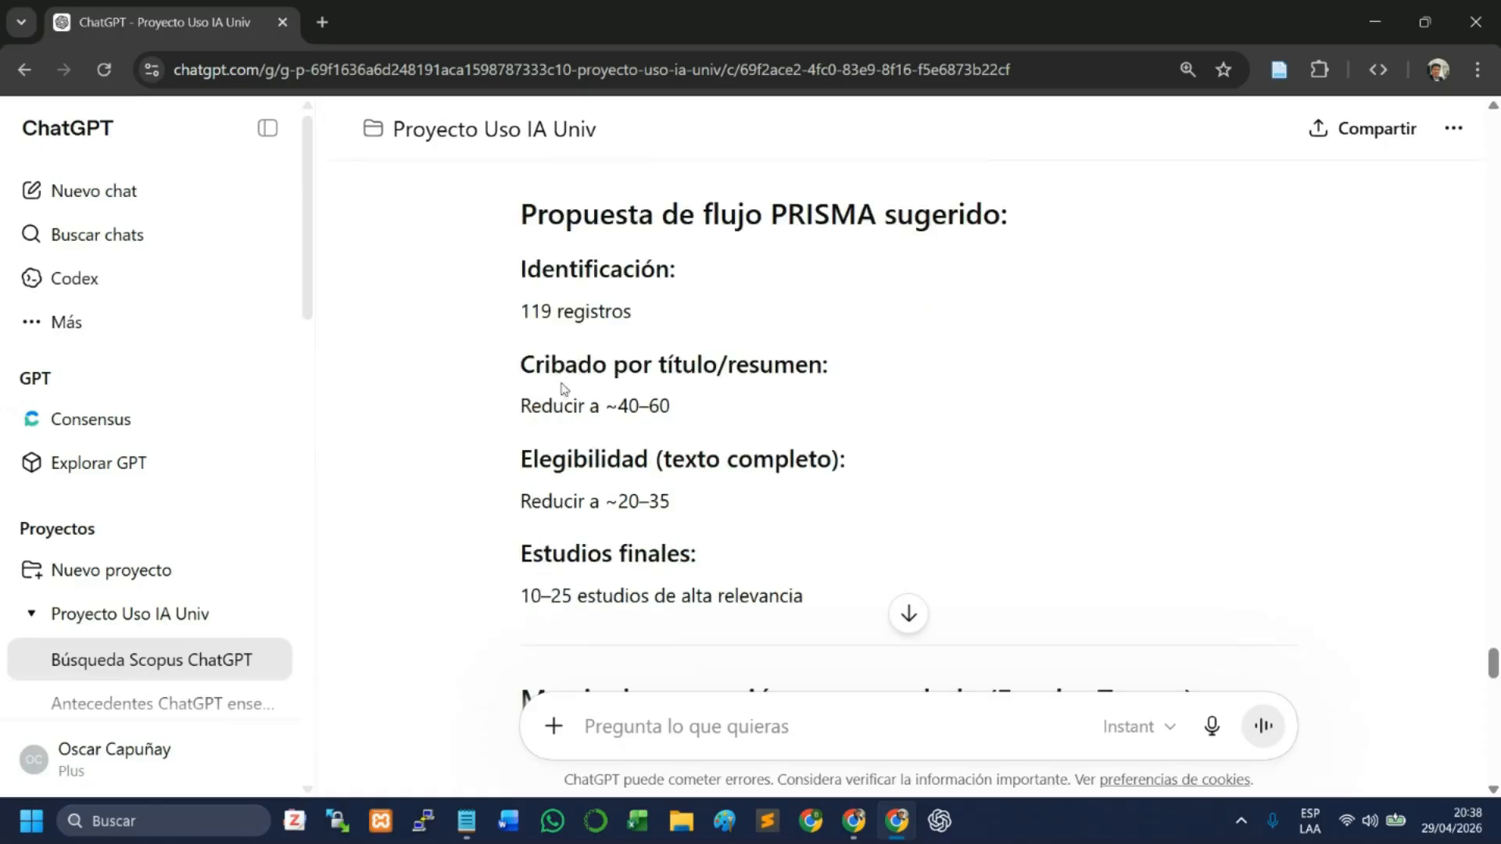
{"action": "left_click_drag", "start_coordinate": [553, 368], "coordinate": [808, 366]}
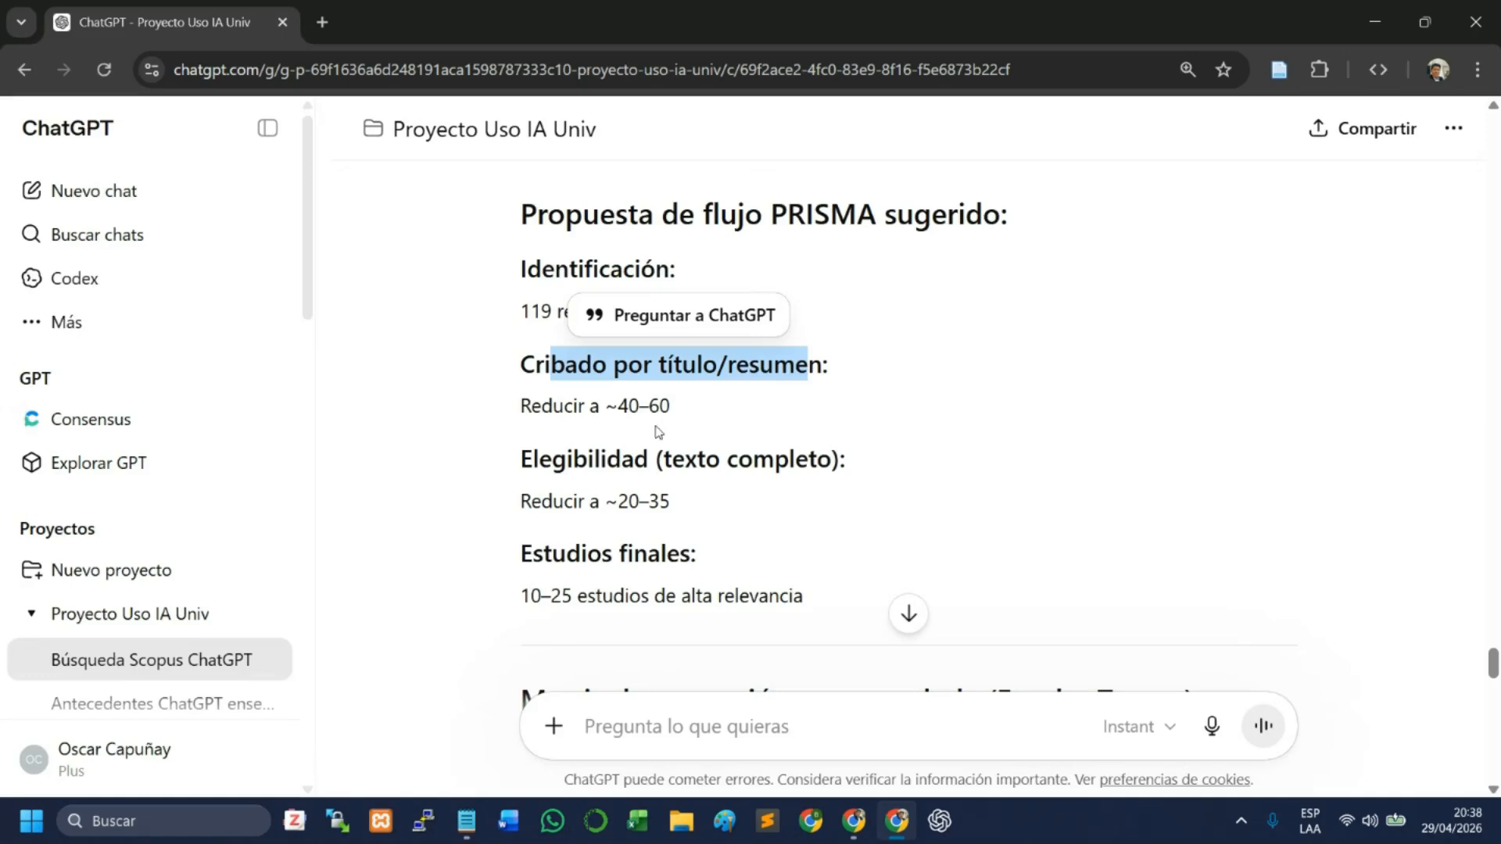
{"action": "left_click", "coordinate": [717, 409]}
{"action": "scroll", "coordinate": [623, 473], "scroll_direction": "down", "scroll_amount": 2}
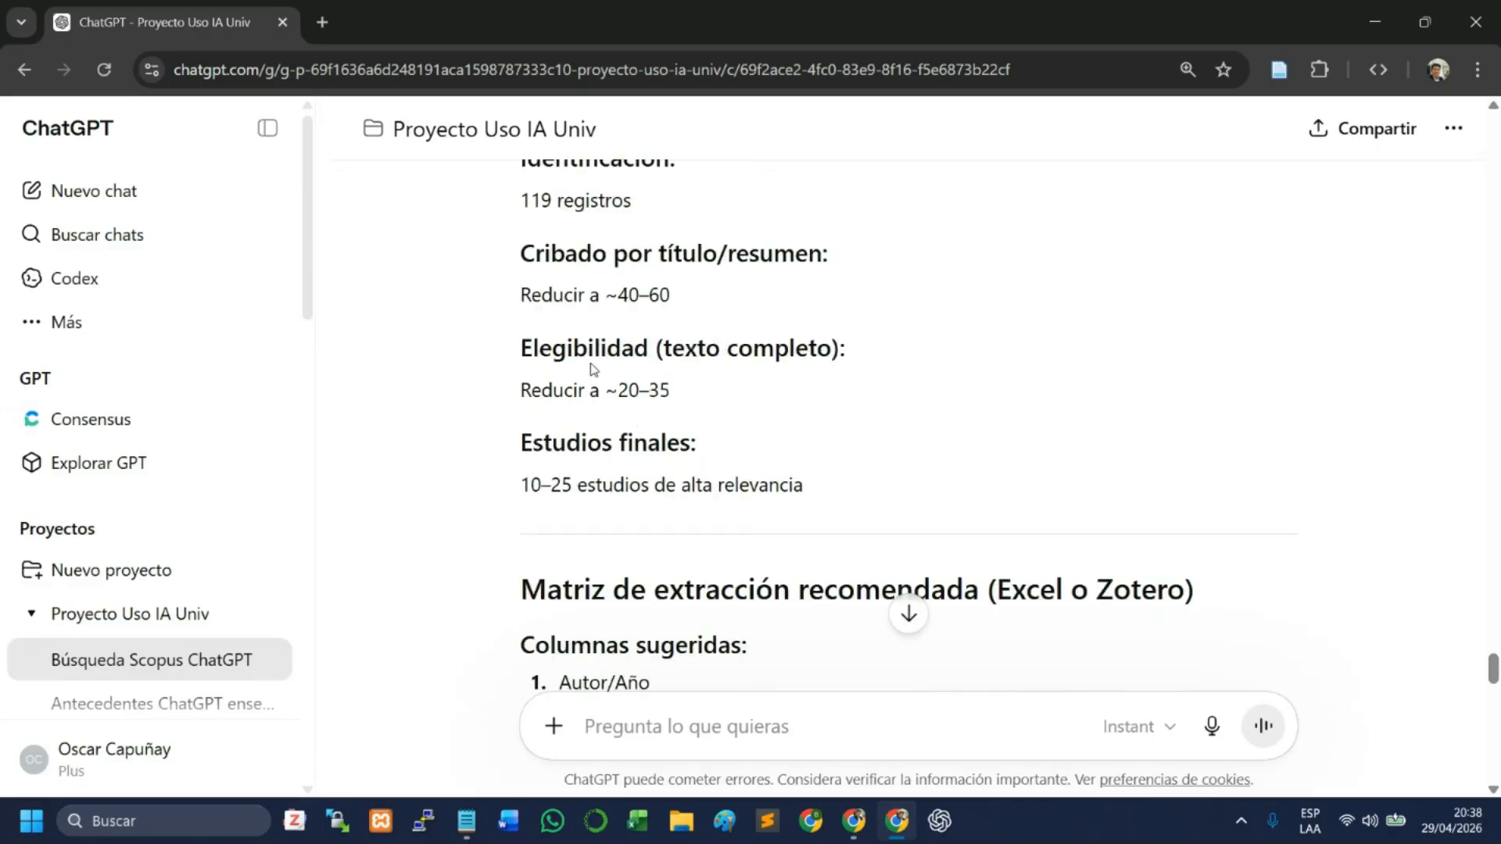
{"action": "left_click_drag", "start_coordinate": [577, 348], "coordinate": [835, 347]}
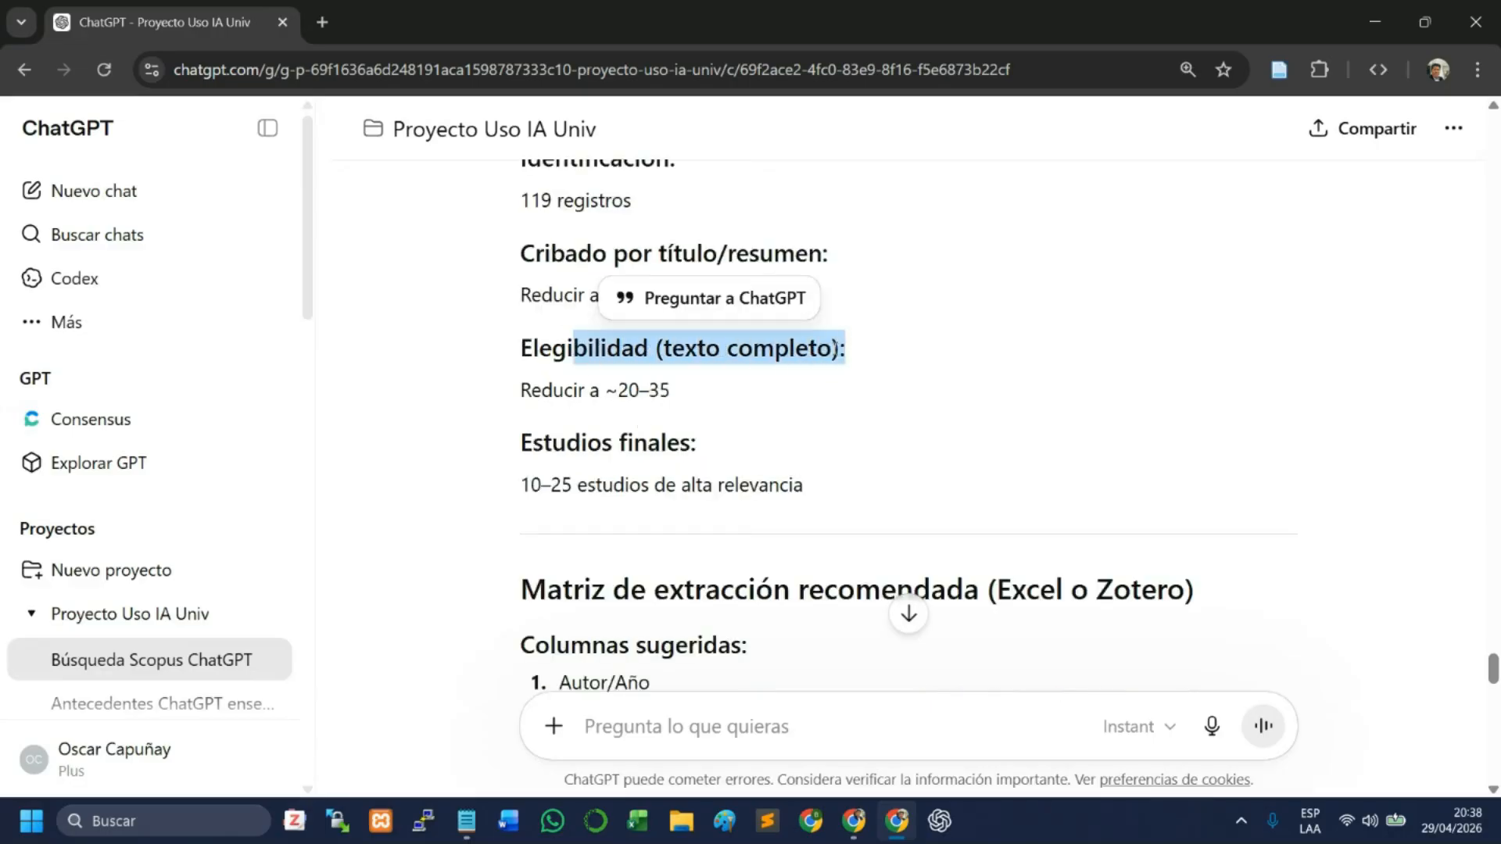
{"action": "left_click", "coordinate": [784, 387]}
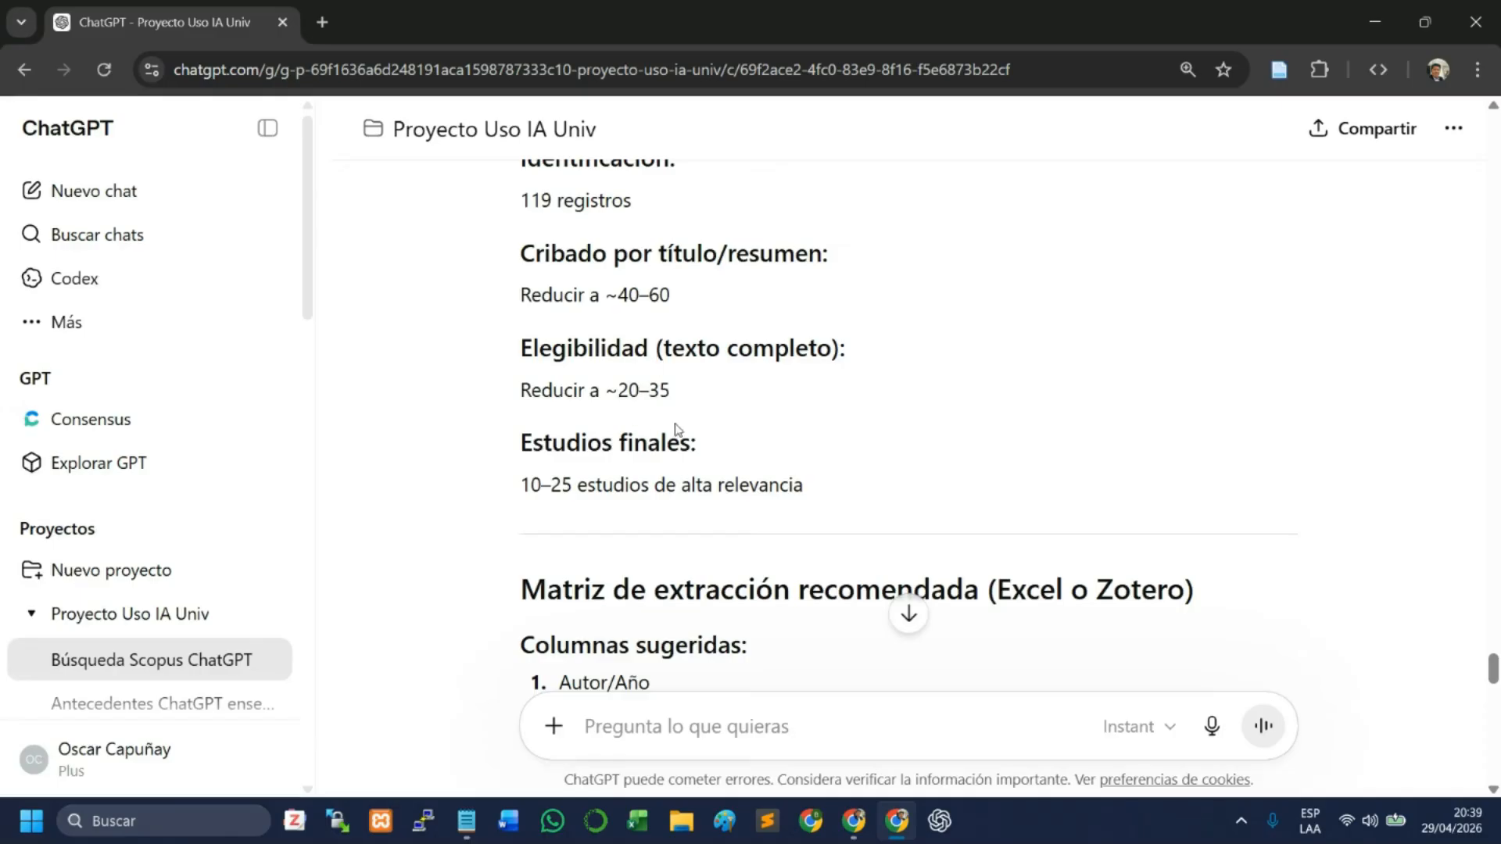
{"action": "scroll", "coordinate": [674, 375], "scroll_direction": "down", "scroll_amount": 1}
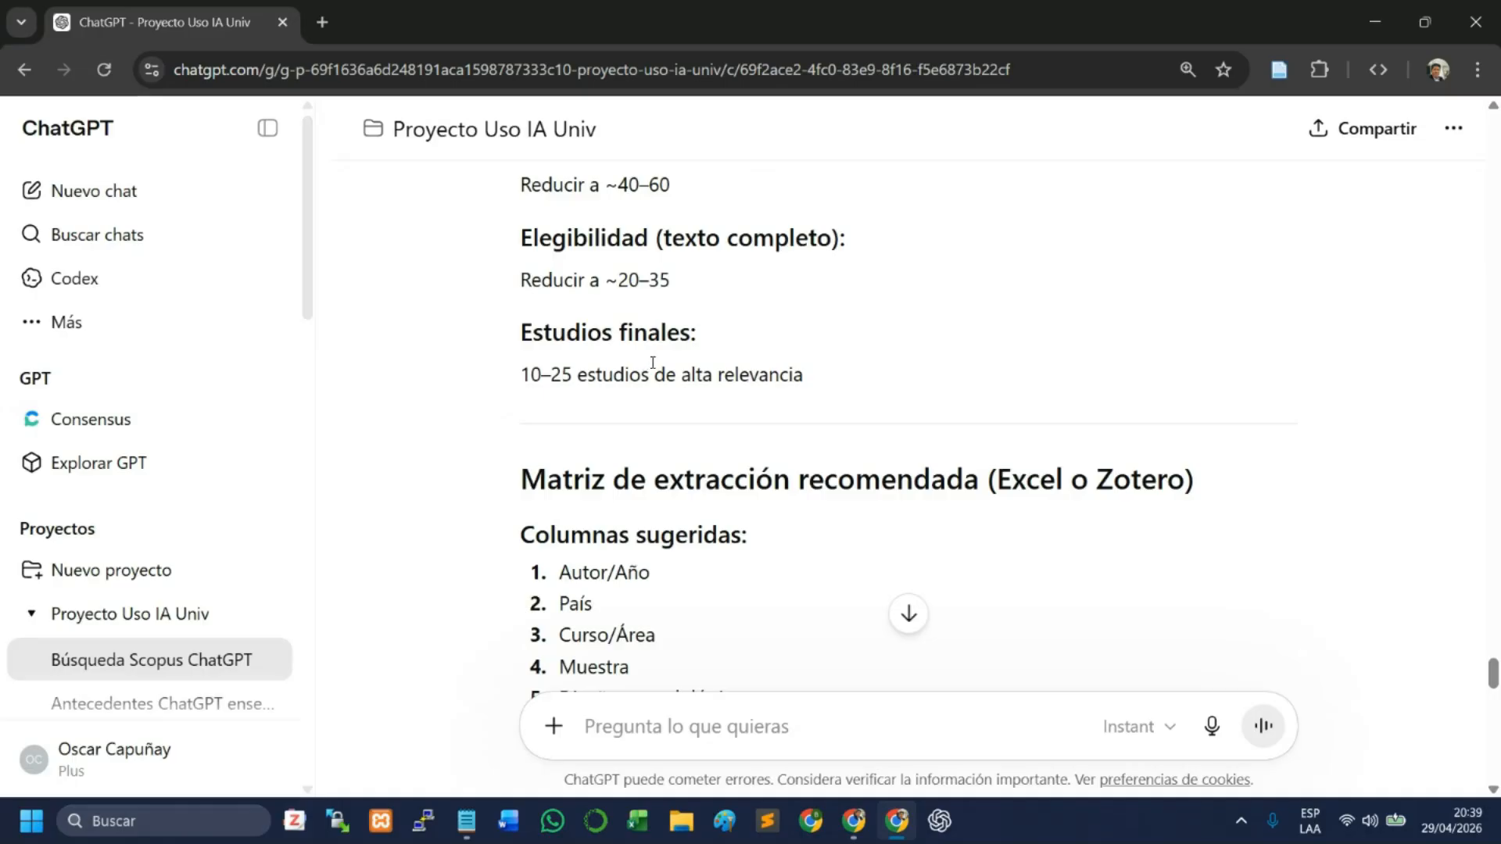
- Examine the recommended extraction matrix for Excel or Zotero and its suggested columns
{"action": "scroll", "coordinate": [1135, 452], "scroll_direction": "down", "scroll_amount": 3}
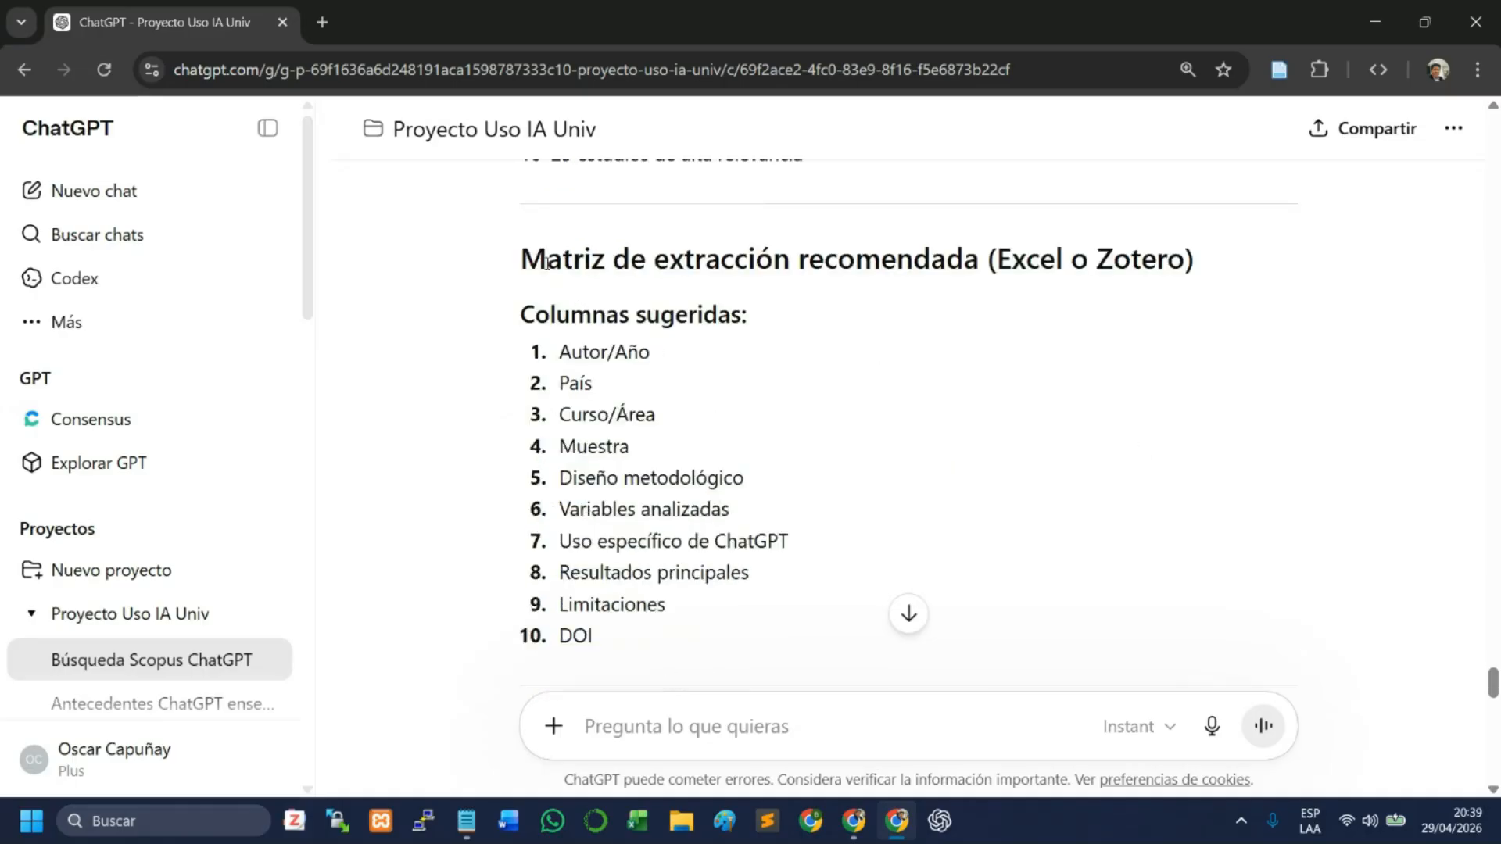
{"action": "left_click_drag", "start_coordinate": [567, 250], "coordinate": [947, 259]}
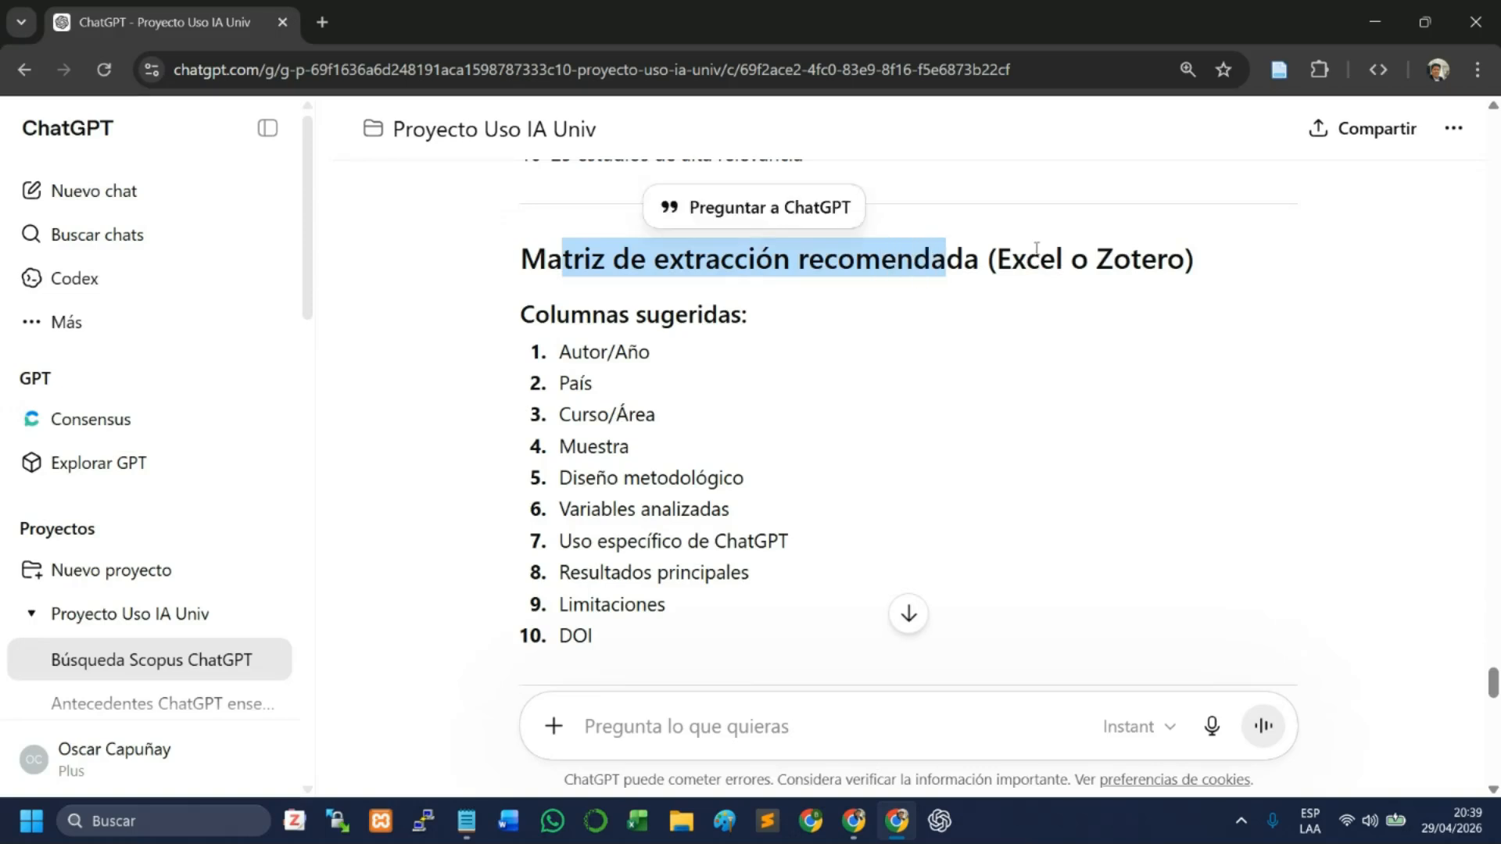
{"action": "left_click", "coordinate": [1102, 246]}
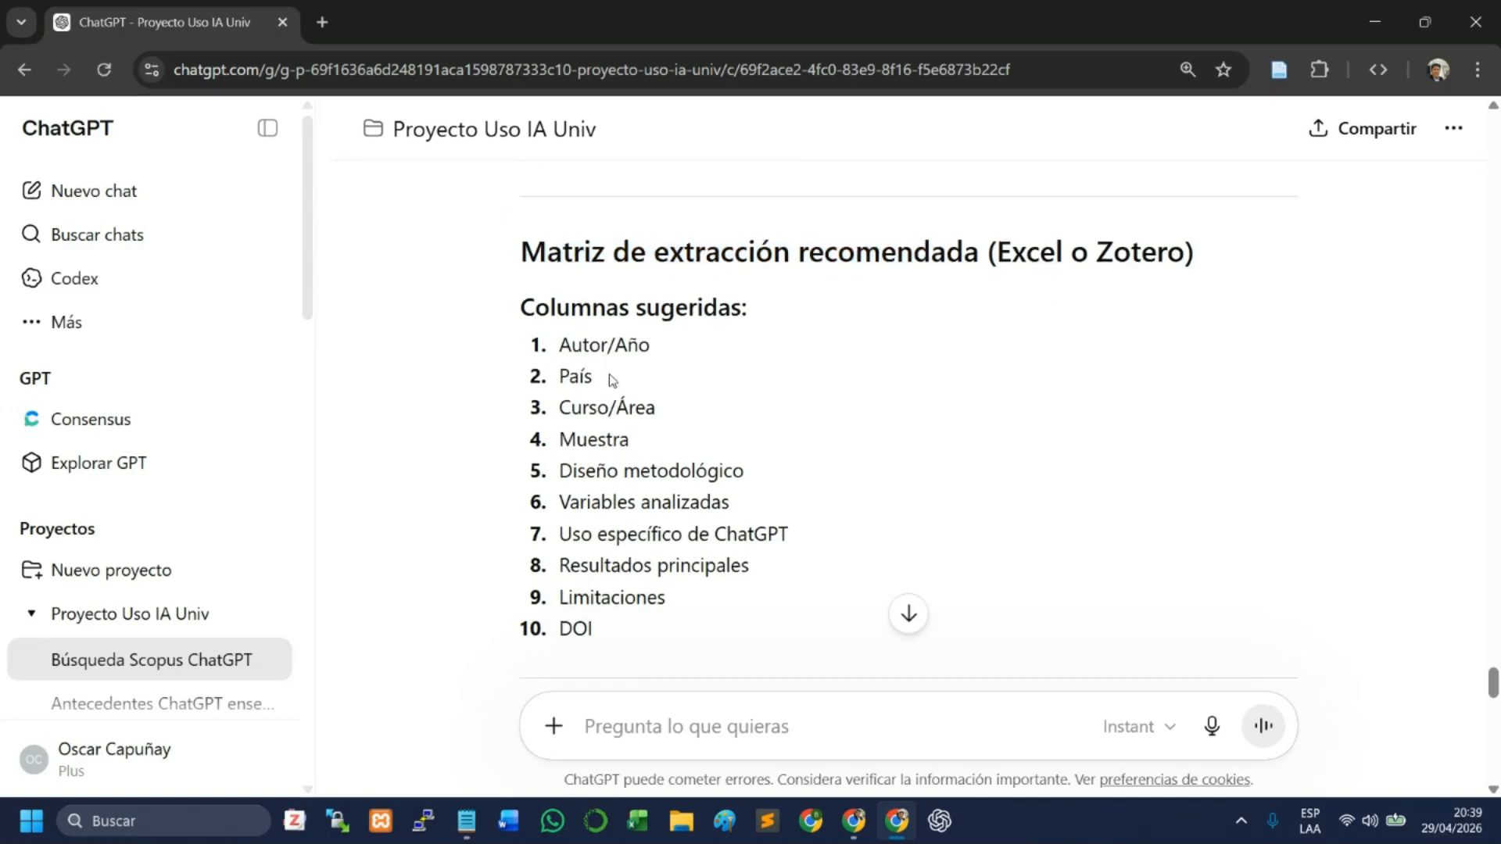
{"action": "double_click", "coordinate": [1032, 258]}
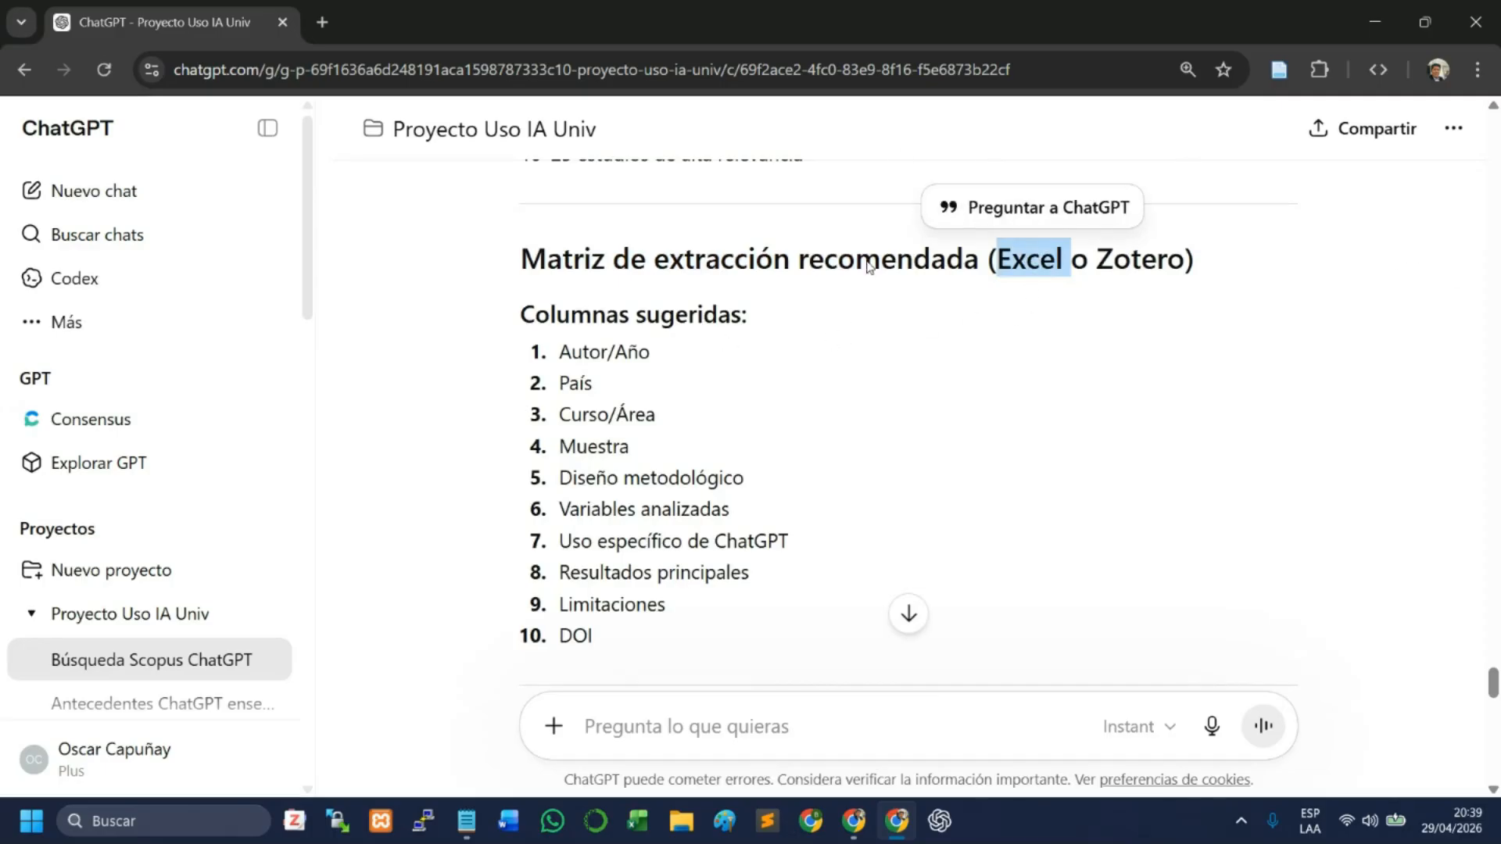
{"action": "left_click", "coordinate": [634, 332]}
- Examine the analytical subcategories for classifying the articles, from academic performance through ethics/plagiarism to assisted programming
{"action": "scroll", "coordinate": [649, 336], "scroll_direction": "down", "scroll_amount": 7}
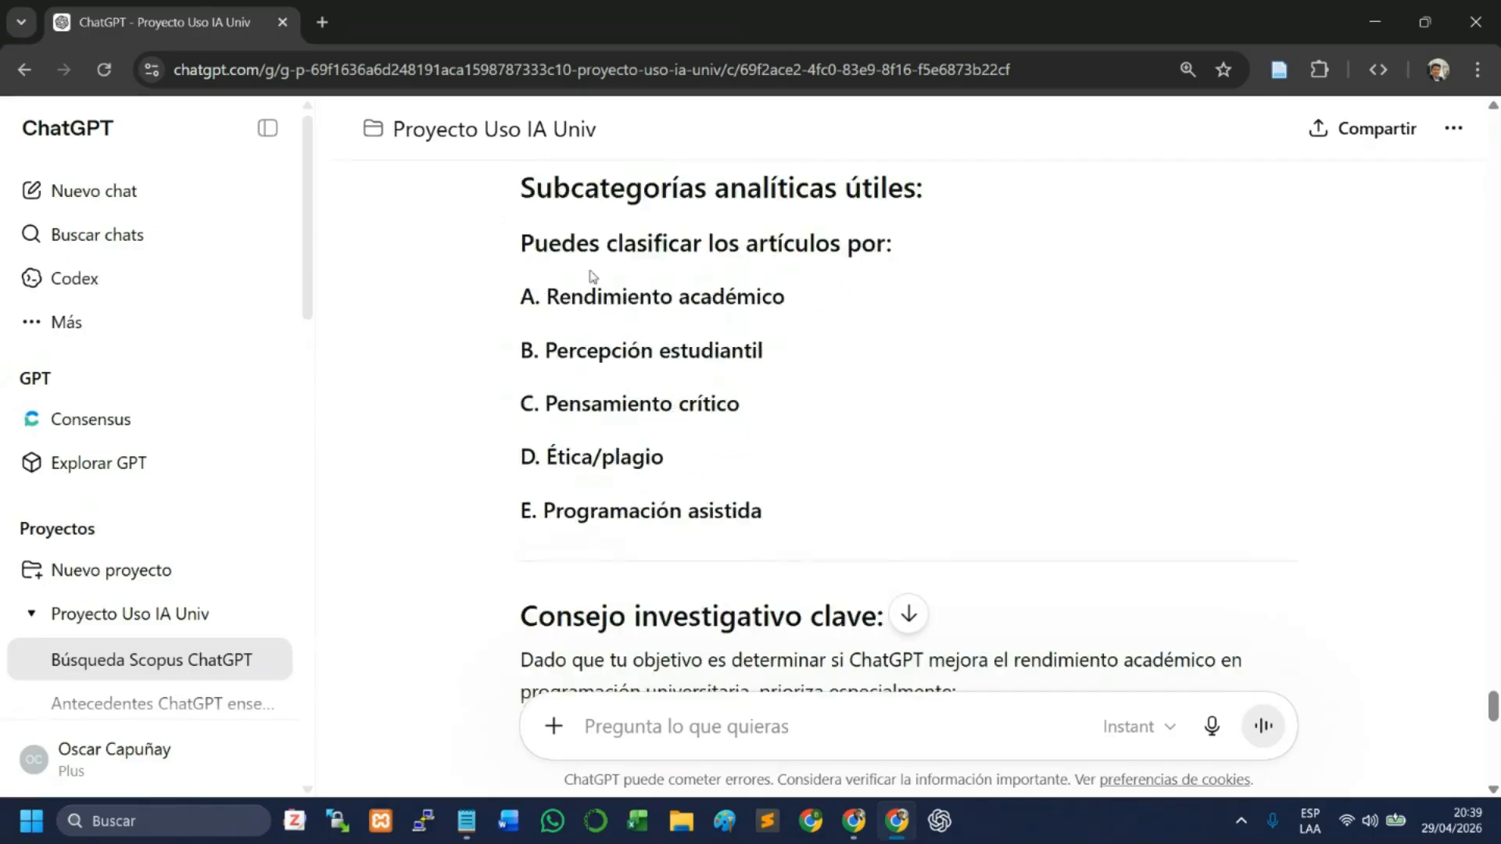
{"action": "scroll", "coordinate": [617, 309], "scroll_direction": "up", "scroll_amount": 2}
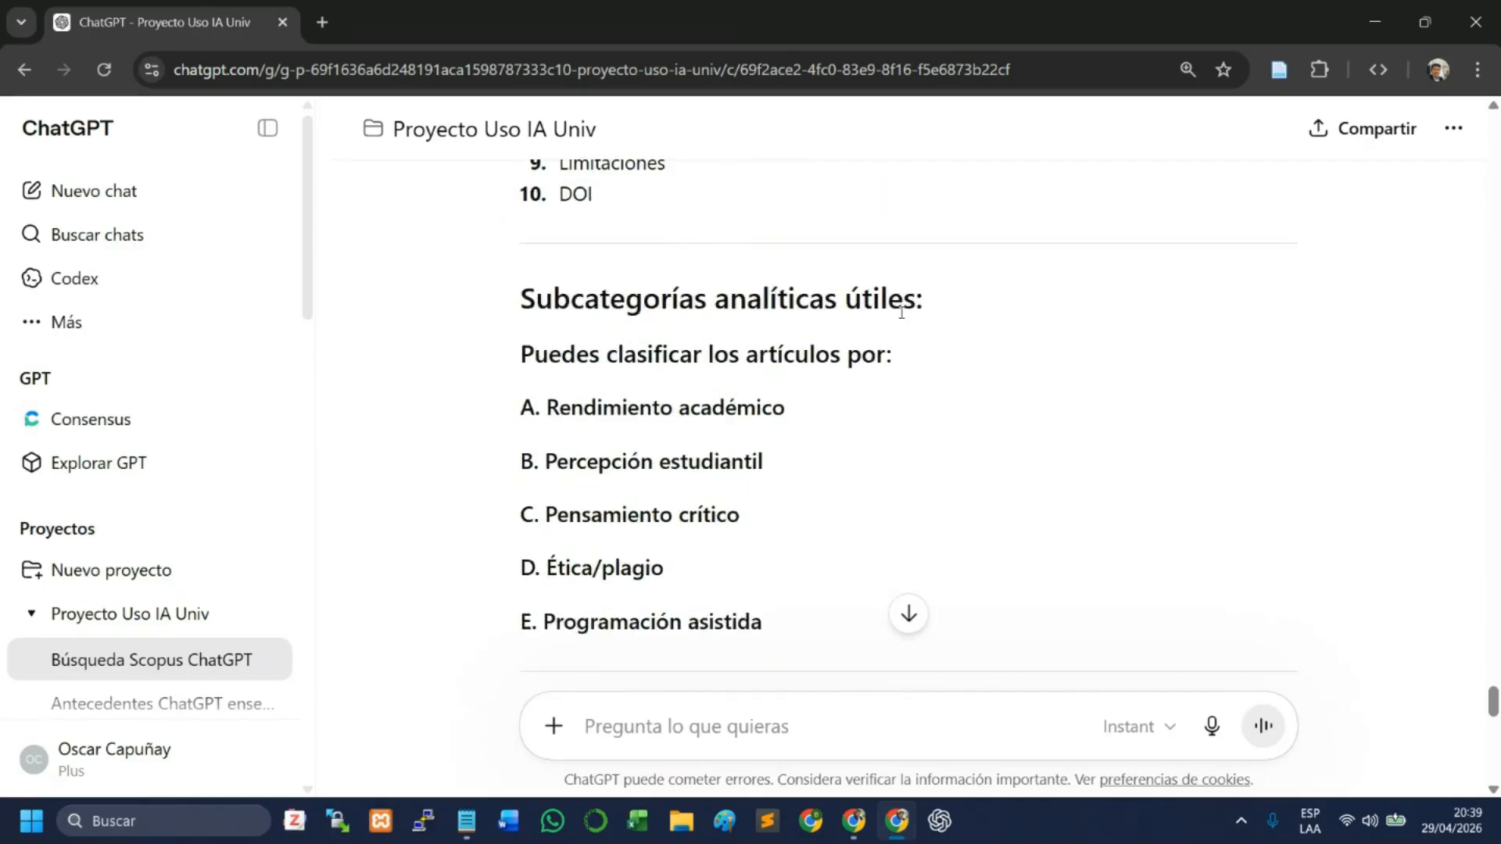
{"action": "scroll", "coordinate": [610, 368], "scroll_direction": "down", "scroll_amount": 1}
{"action": "left_click_drag", "start_coordinate": [551, 305], "coordinate": [778, 507]}
{"action": "left_click", "coordinate": [781, 424]}
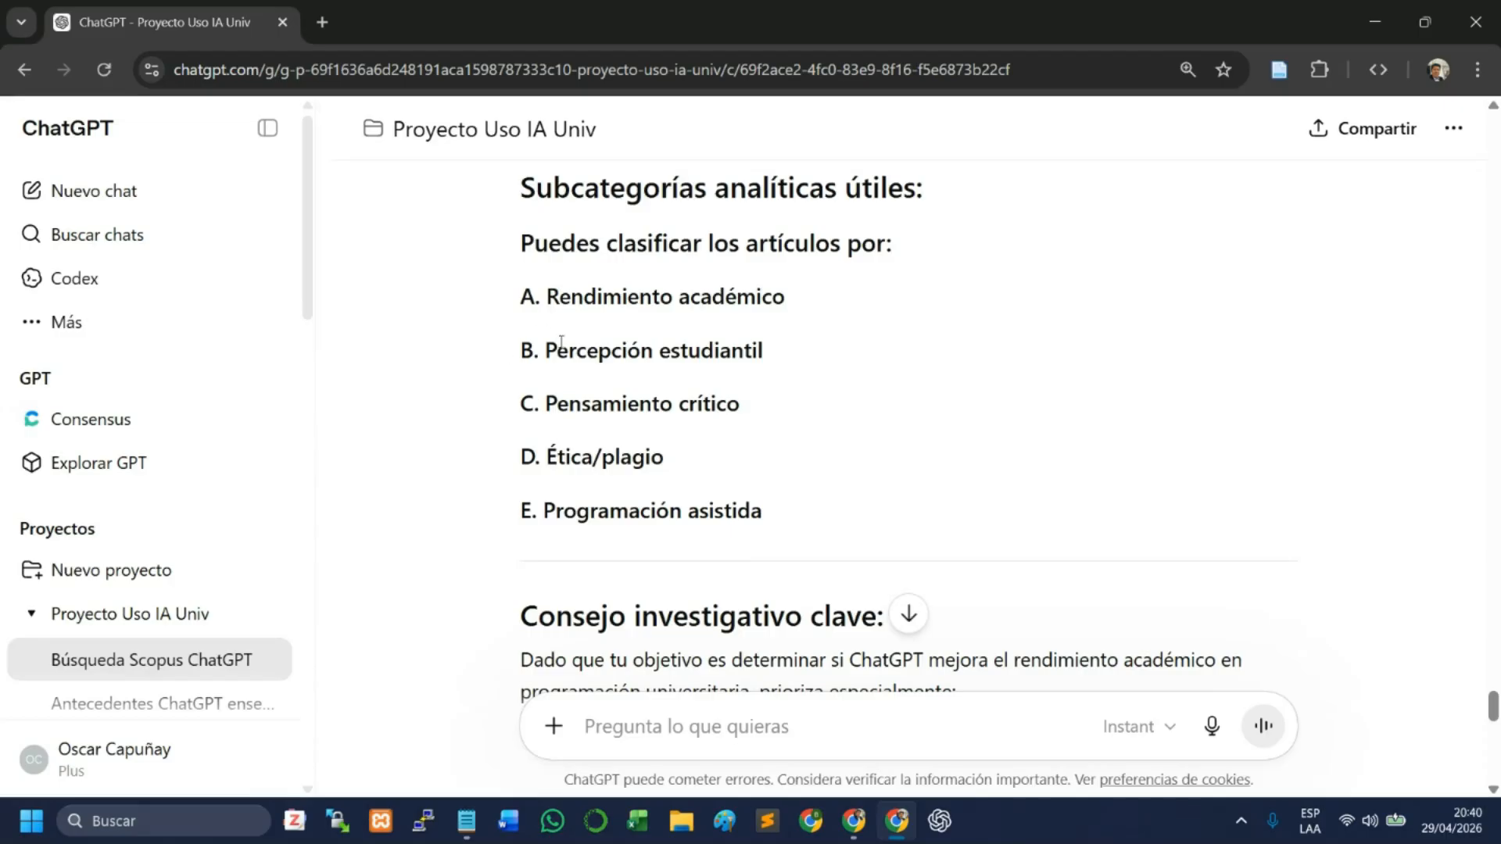
{"action": "left_click_drag", "start_coordinate": [544, 300], "coordinate": [813, 298]}
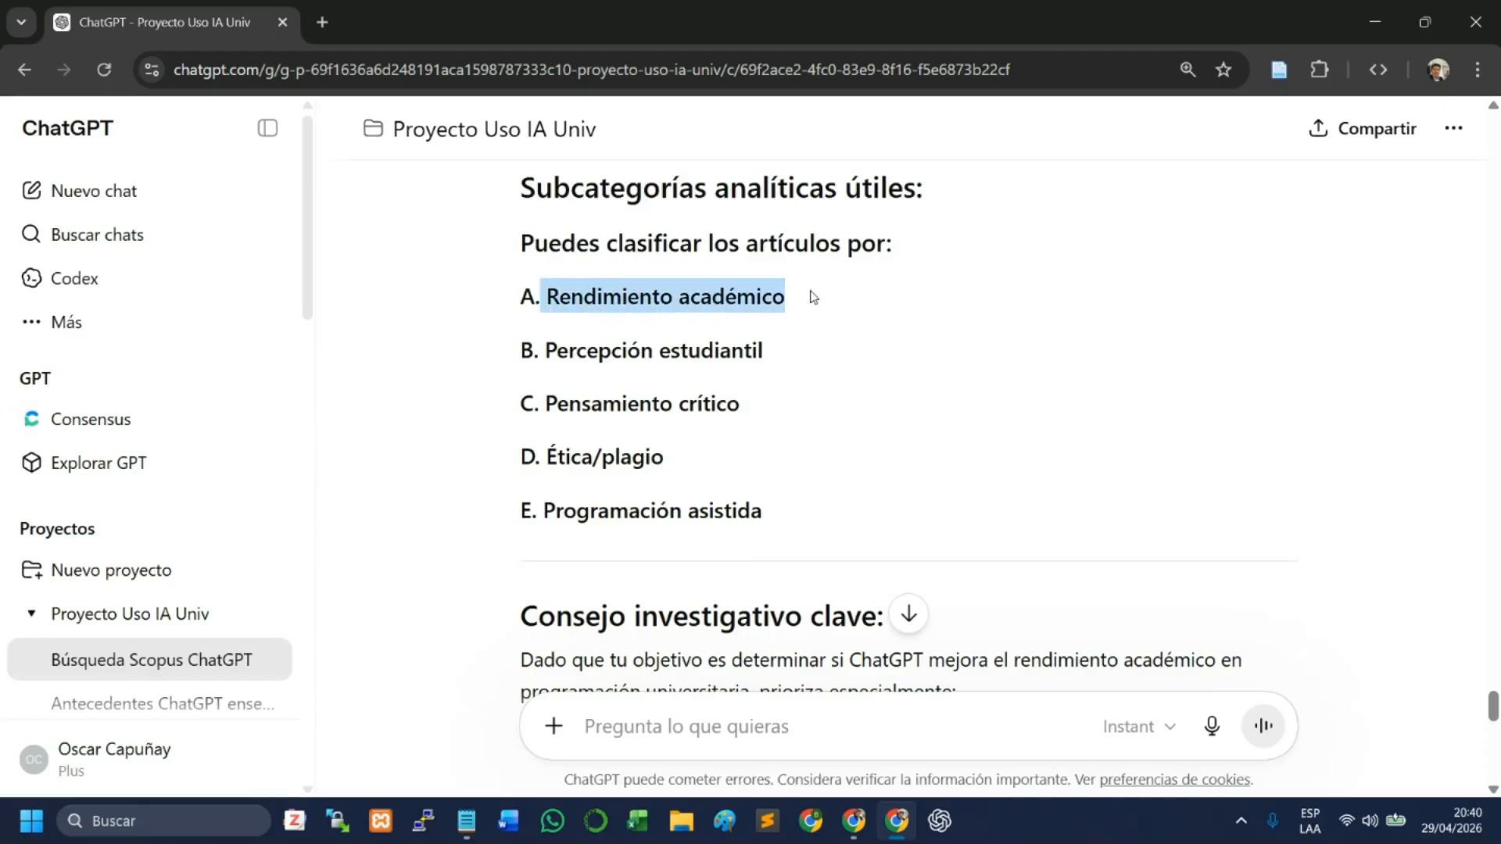
{"action": "left_click", "coordinate": [582, 303]}
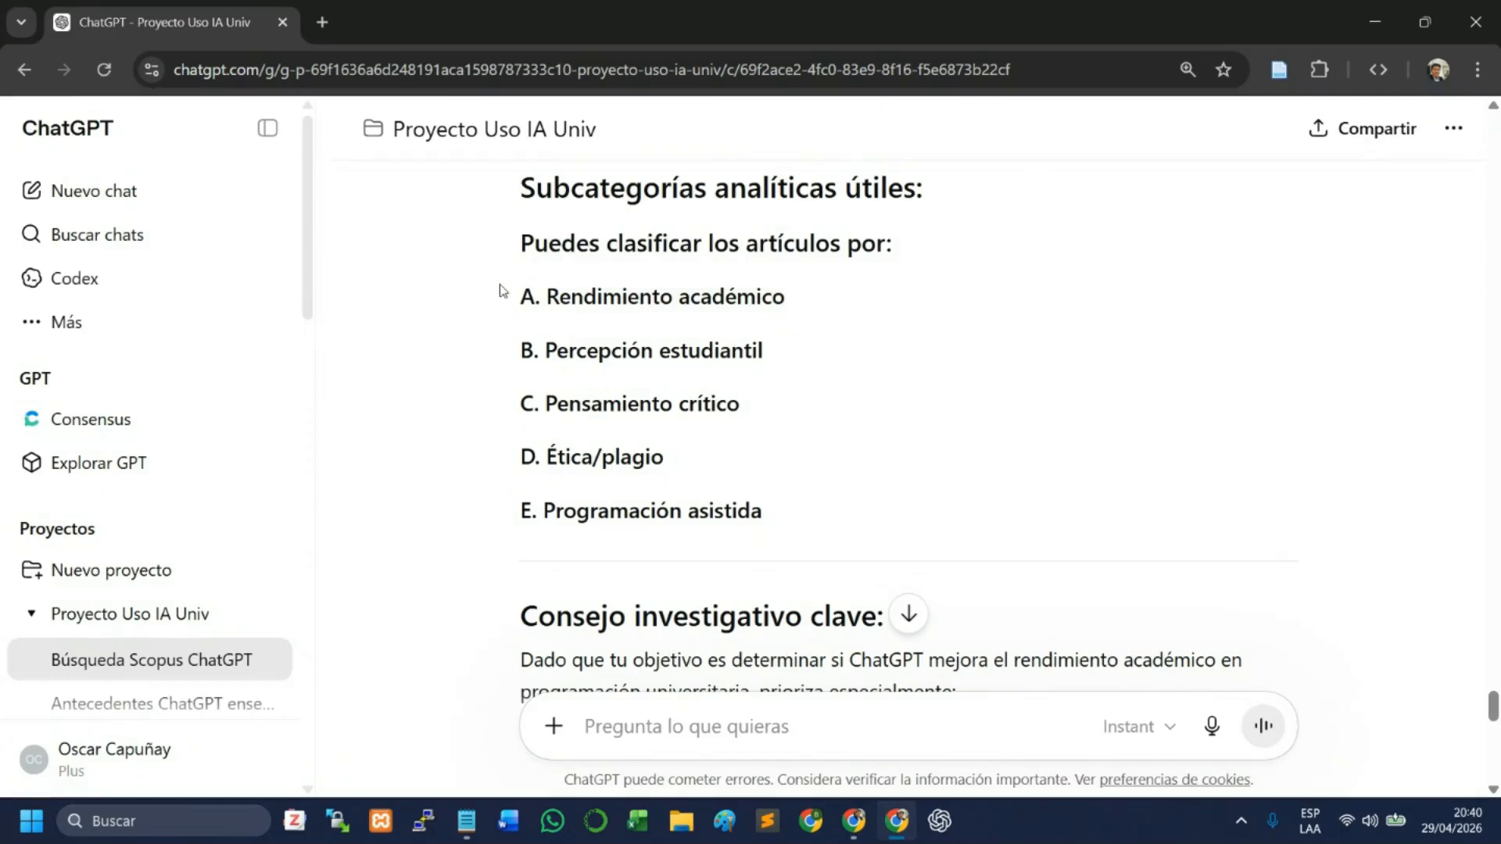
{"action": "left_click_drag", "start_coordinate": [569, 353], "coordinate": [749, 364]}
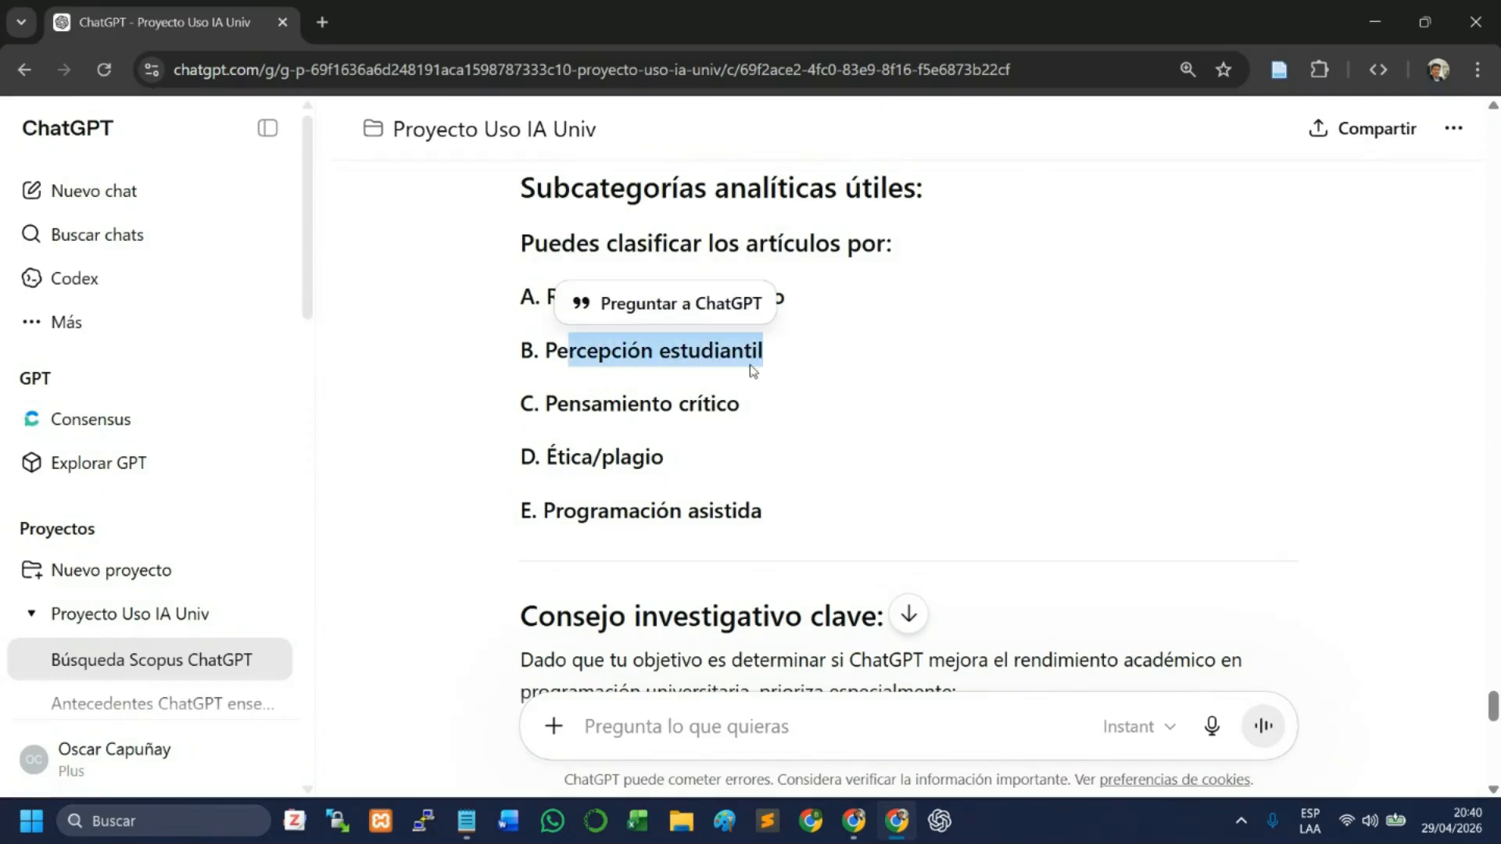
{"action": "left_click", "coordinate": [662, 429]}
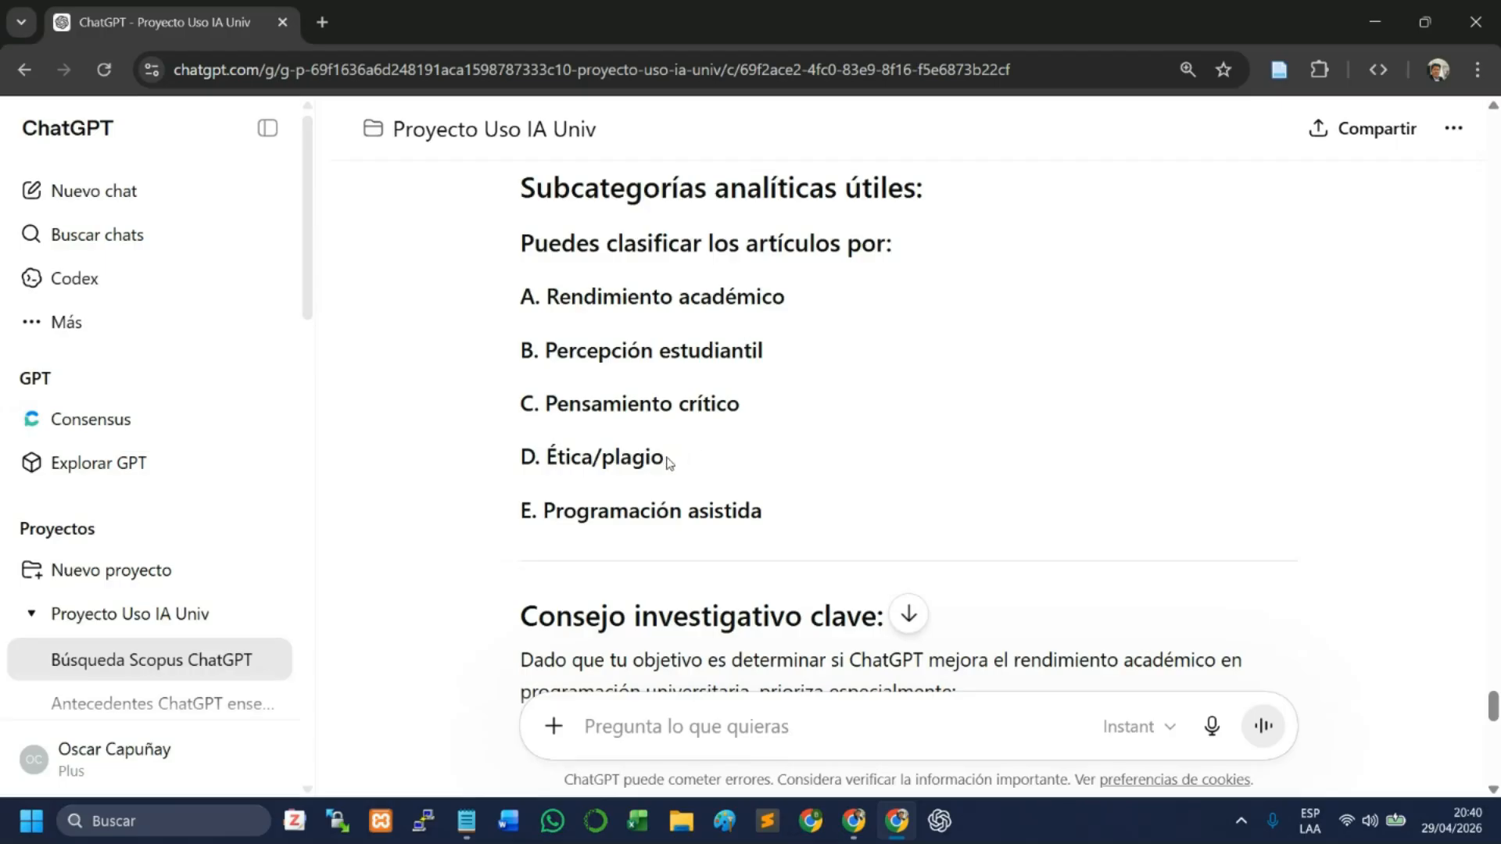
{"action": "left_click_drag", "start_coordinate": [666, 461], "coordinate": [522, 468]}
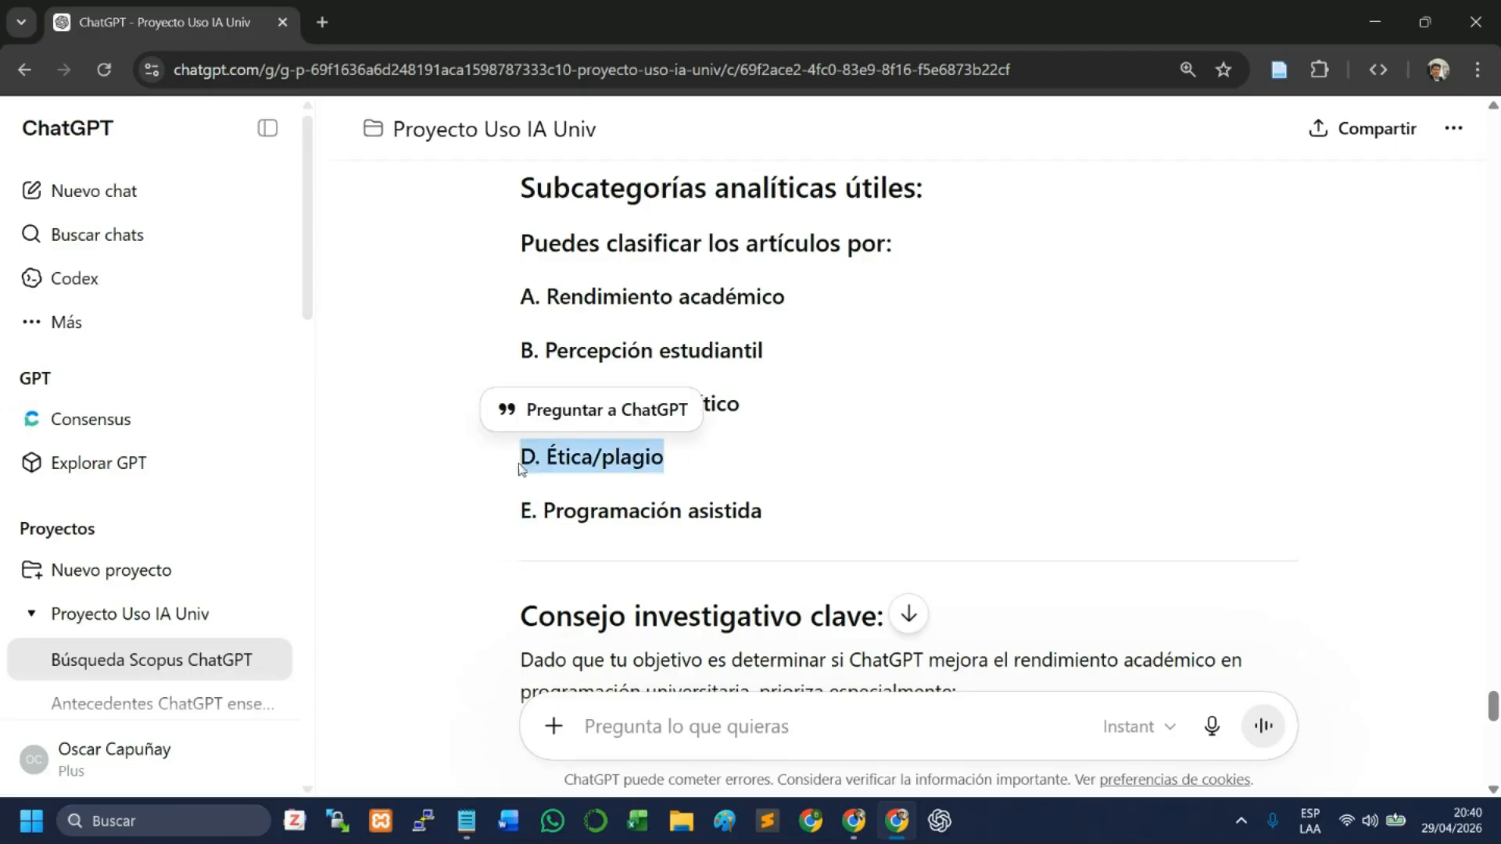
{"action": "left_click", "coordinate": [744, 468]}
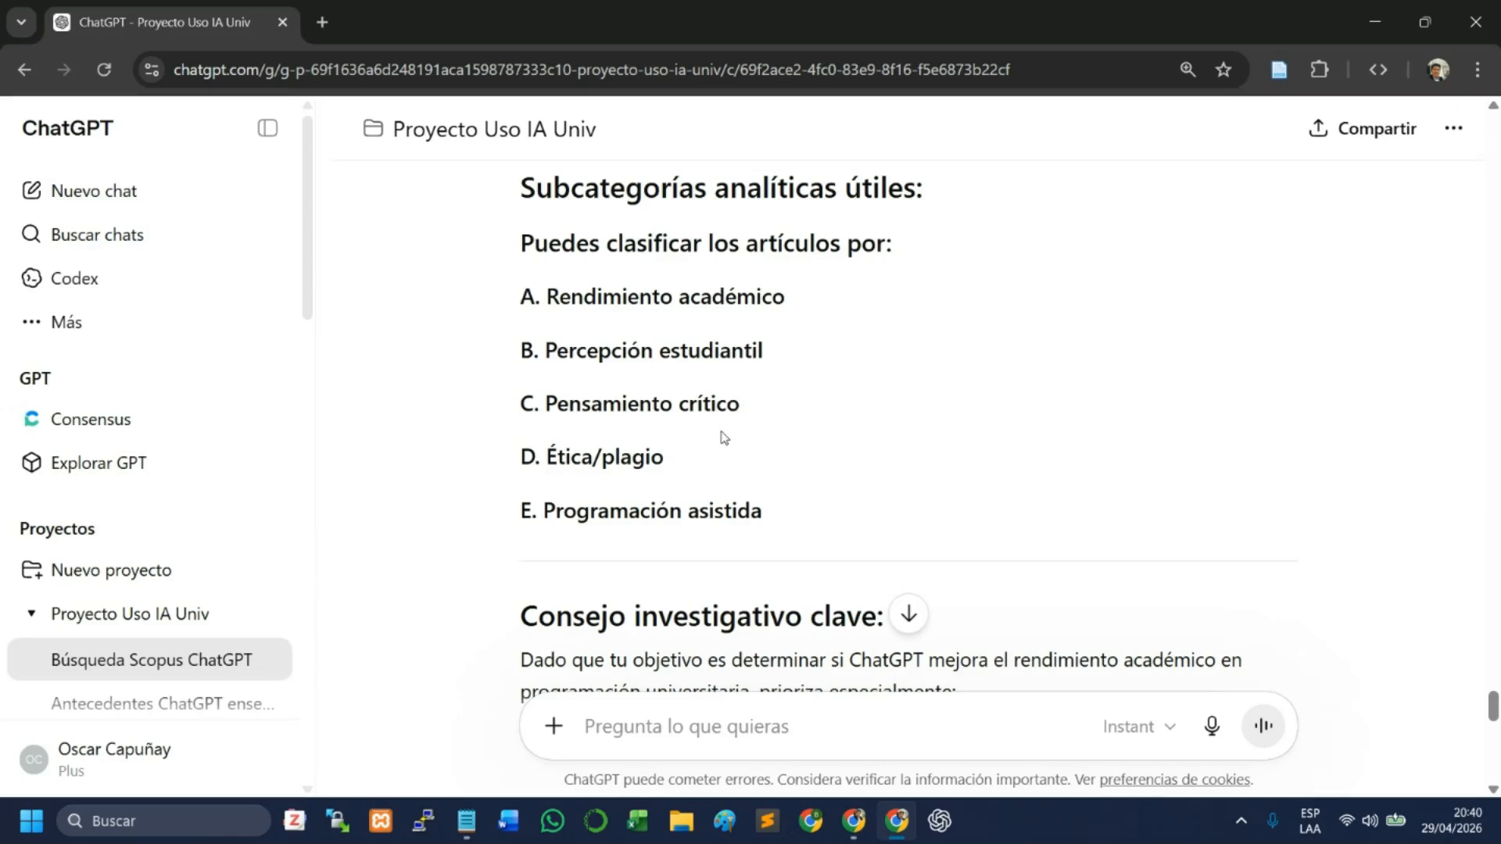
{"action": "scroll", "coordinate": [762, 449], "scroll_direction": "down", "scroll_amount": 1}
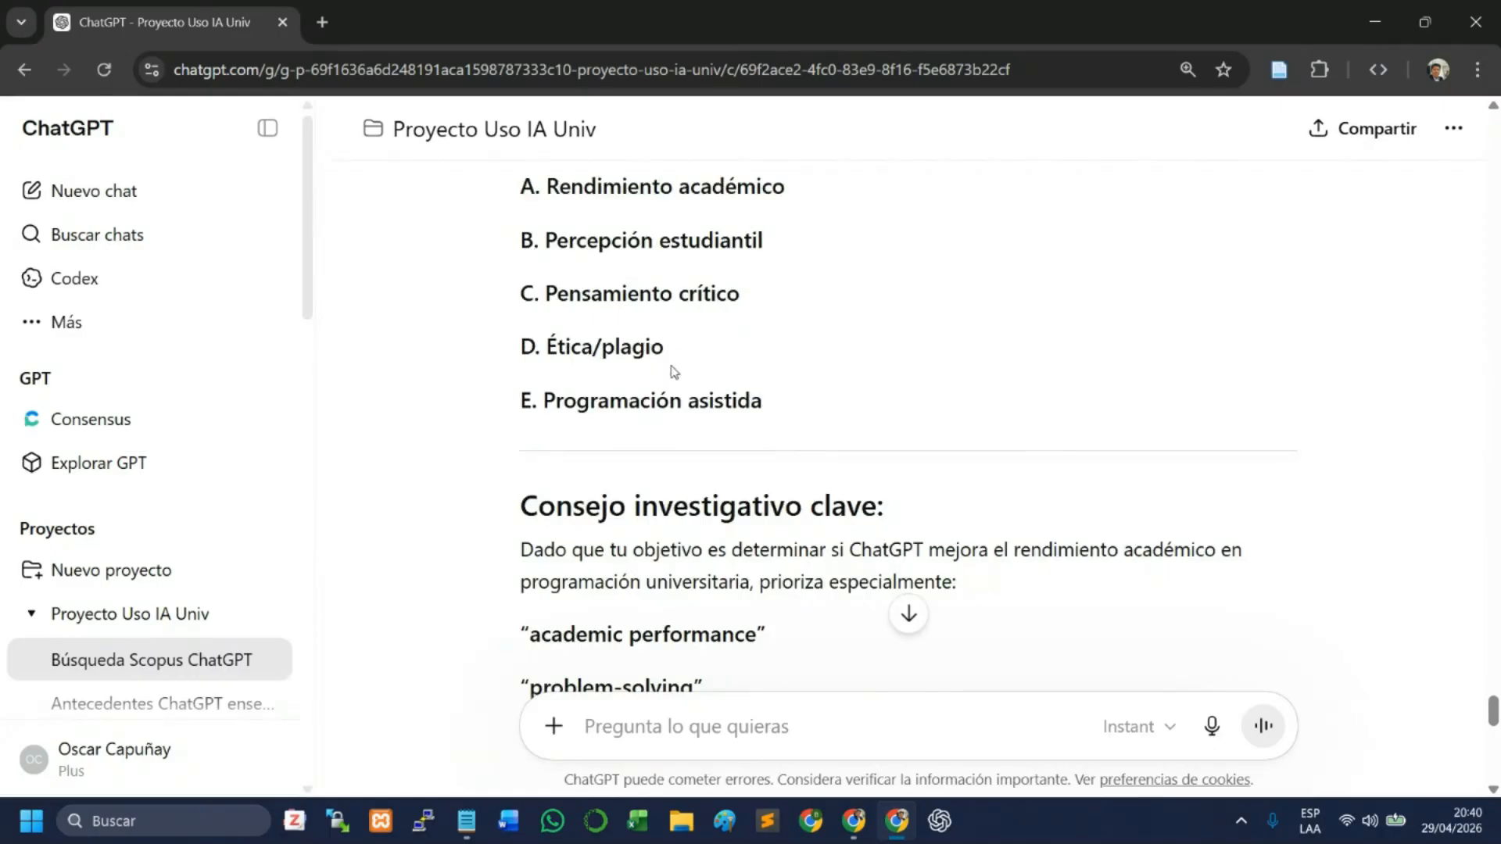
{"action": "scroll", "coordinate": [674, 469], "scroll_direction": "up", "scroll_amount": 1}
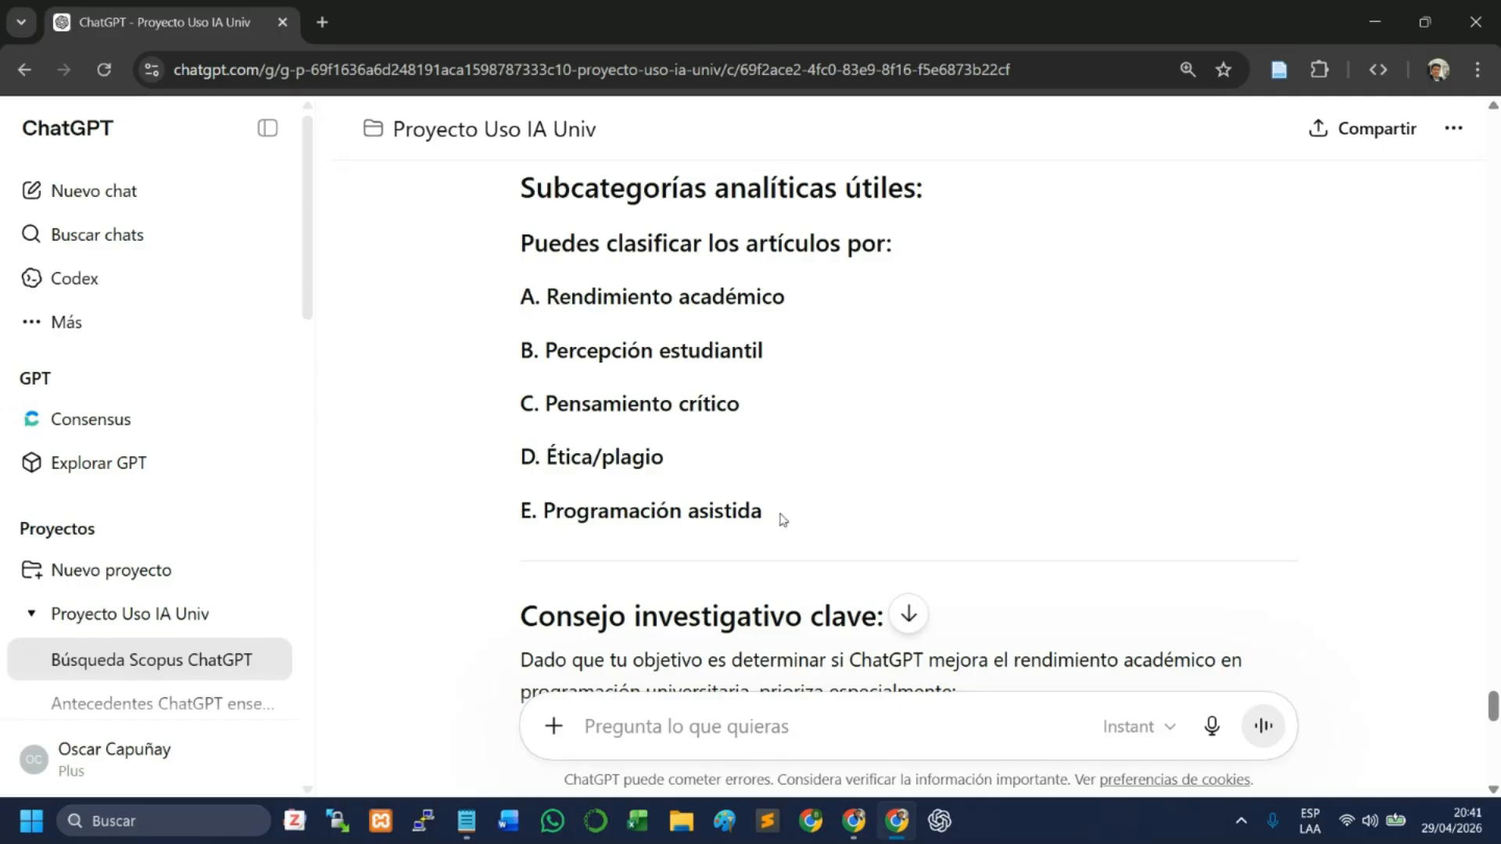
{"action": "left_click_drag", "start_coordinate": [596, 542], "coordinate": [538, 519]}
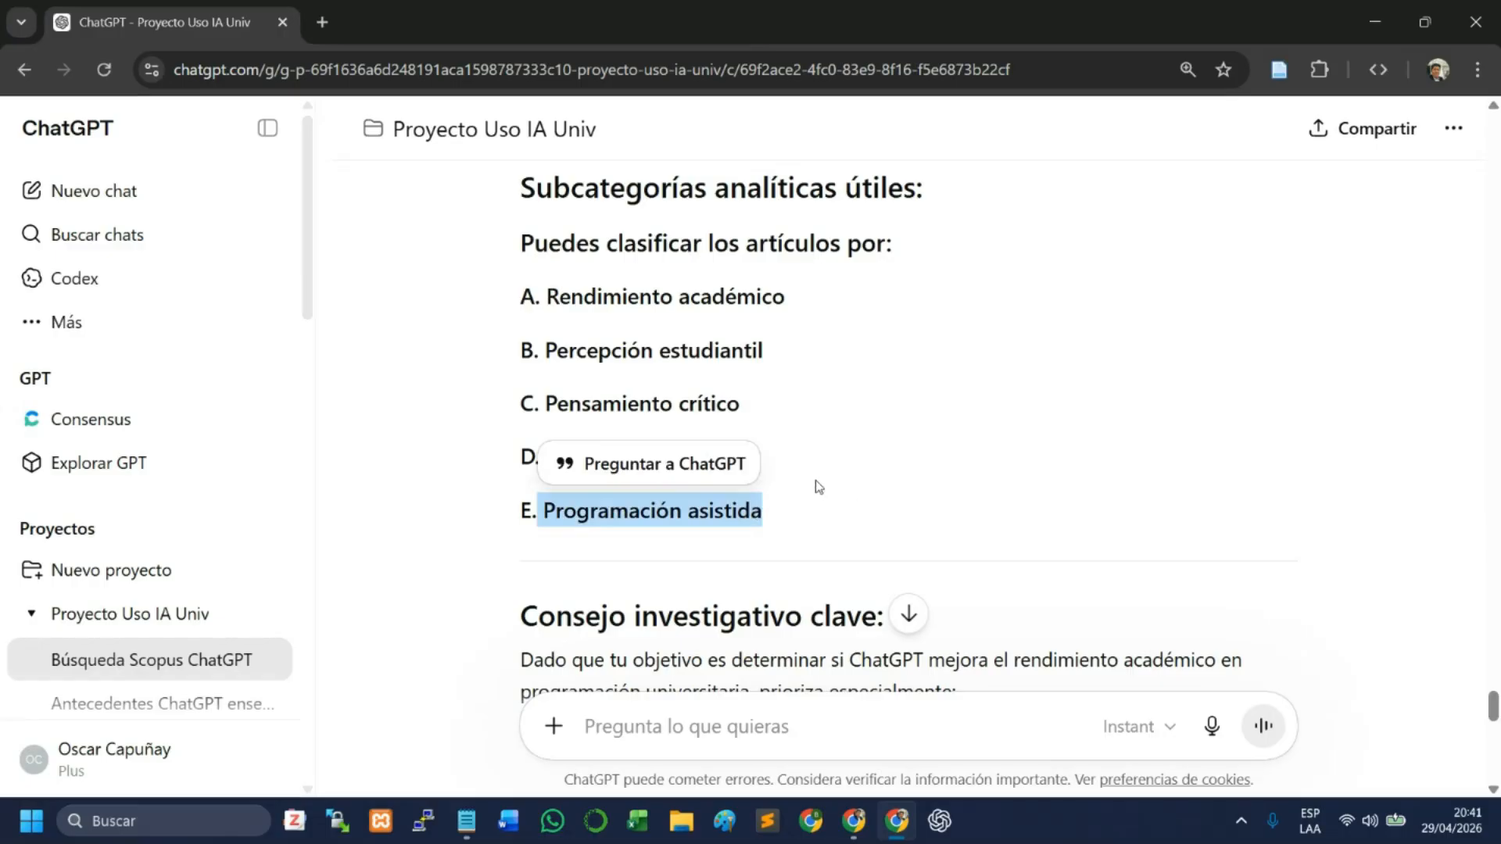
{"action": "left_click", "coordinate": [827, 508]}
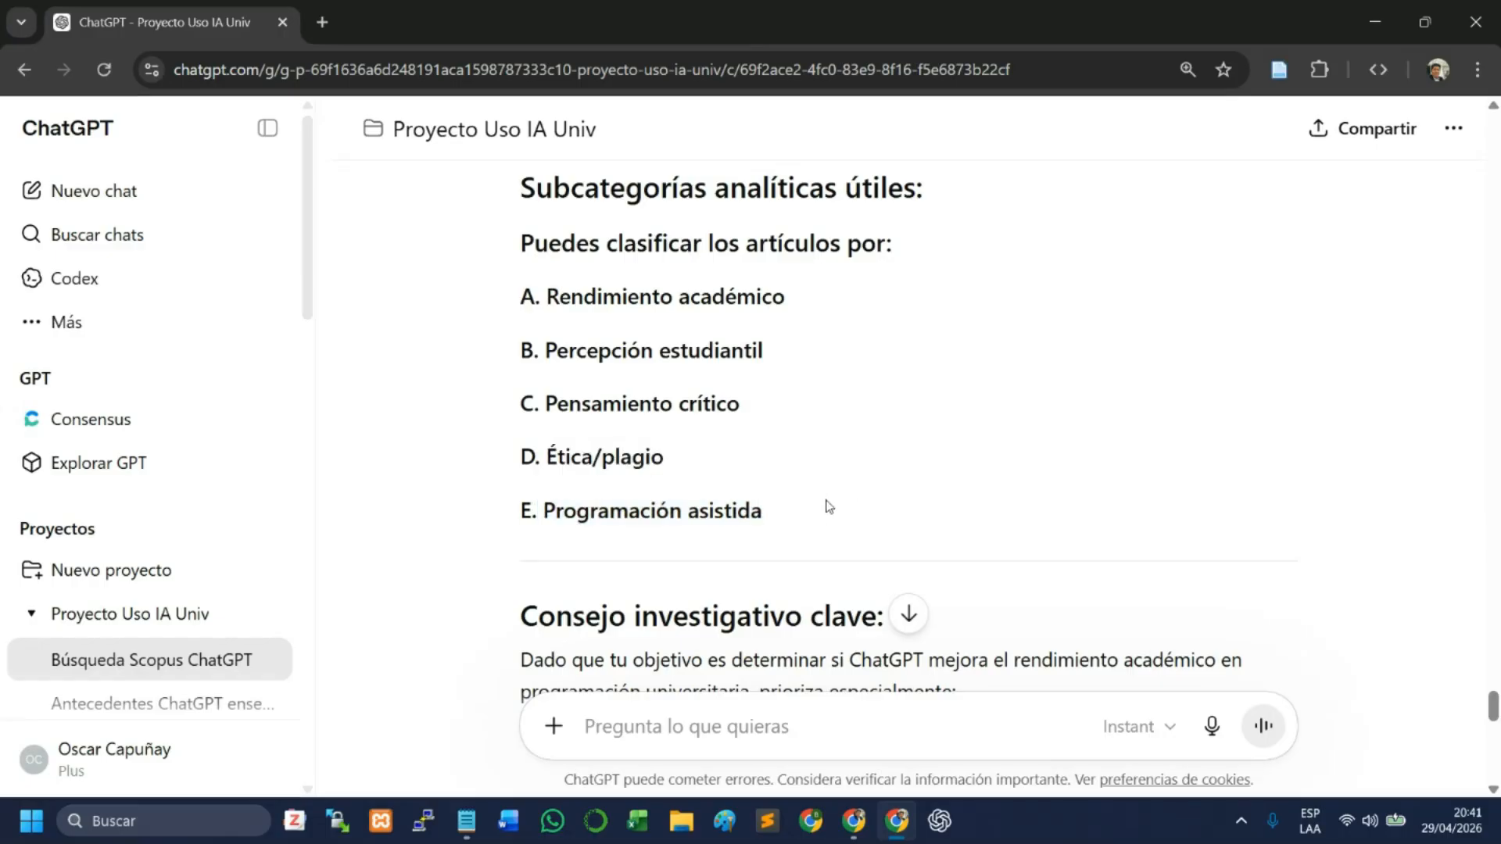
- Look over the key research advice with its priority terms and the secondary string for widening the search
{"action": "scroll", "coordinate": [808, 495], "scroll_direction": "down", "scroll_amount": 5}
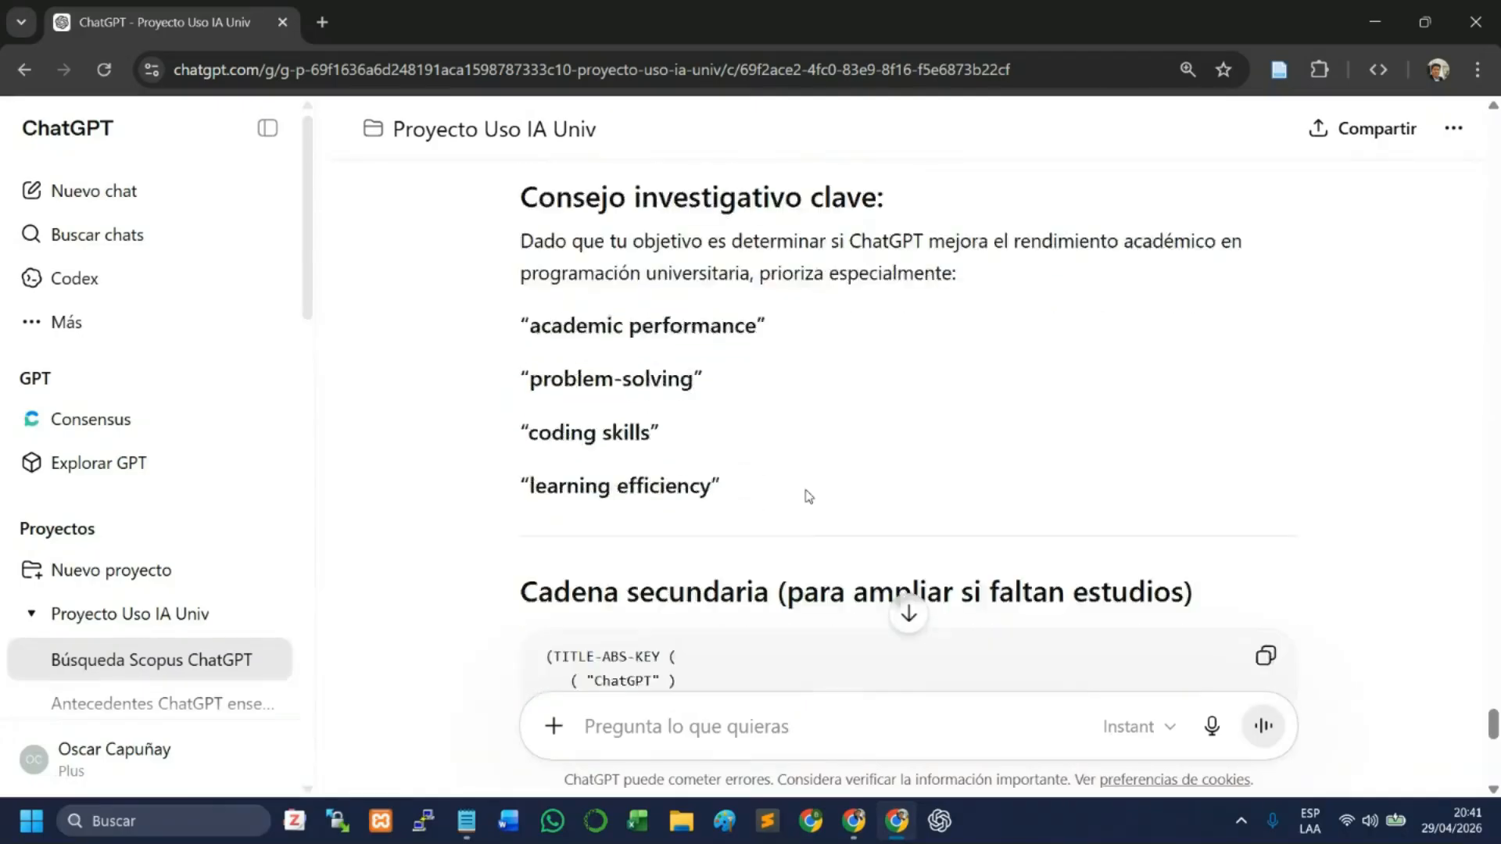
{"action": "scroll", "coordinate": [809, 495], "scroll_direction": "down", "scroll_amount": 3}
{"action": "scroll", "coordinate": [755, 420], "scroll_direction": "down", "scroll_amount": 3}
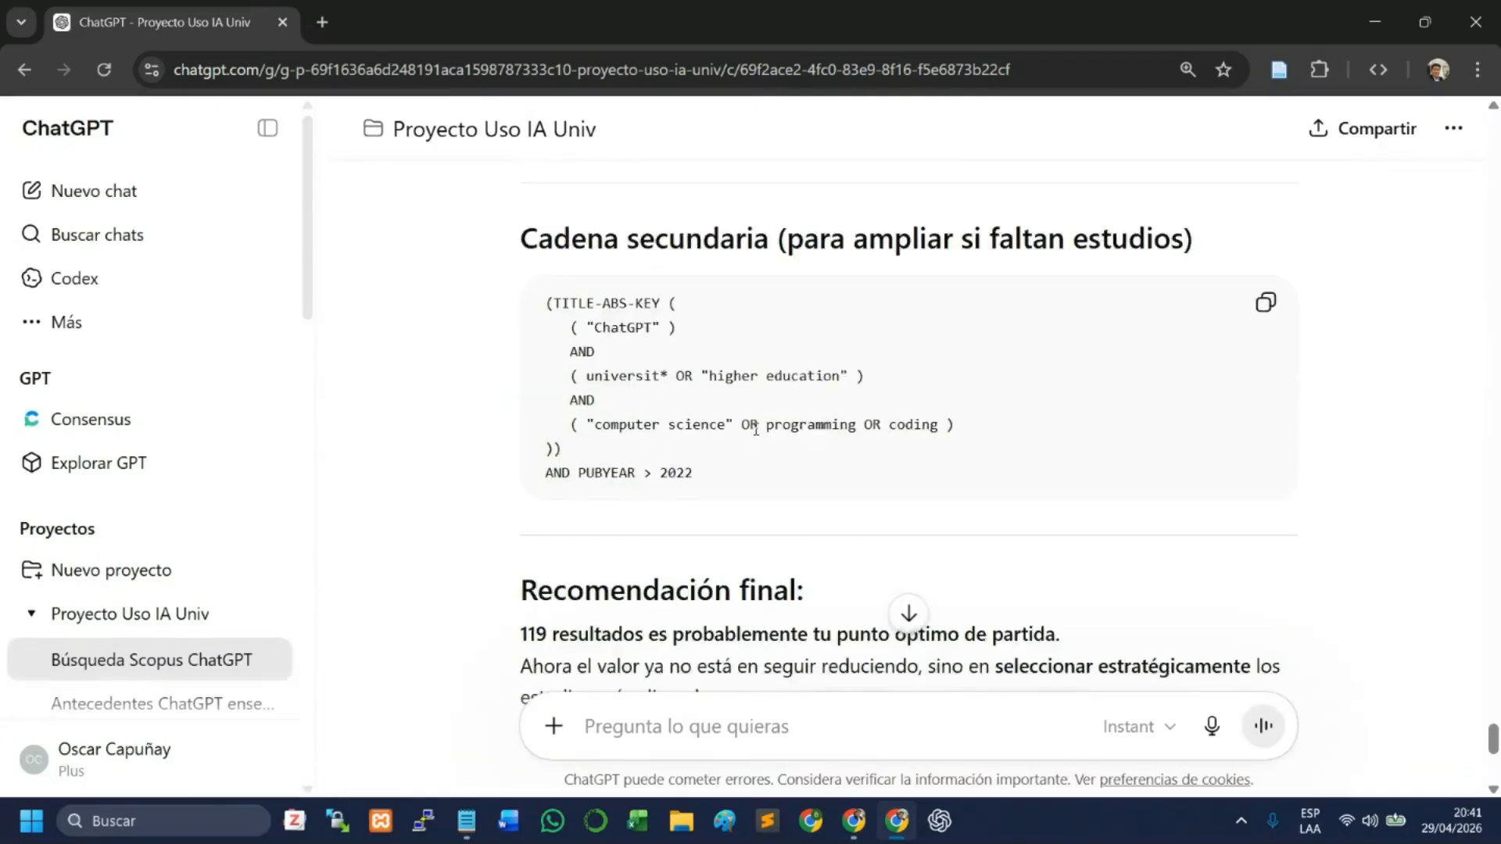
- Examine the final recommendation and the ideal next step of exporting the results to CSV or RIS
{"action": "scroll", "coordinate": [755, 450], "scroll_direction": "down", "scroll_amount": 2}
{"action": "scroll", "coordinate": [755, 454], "scroll_direction": "down", "scroll_amount": 2}
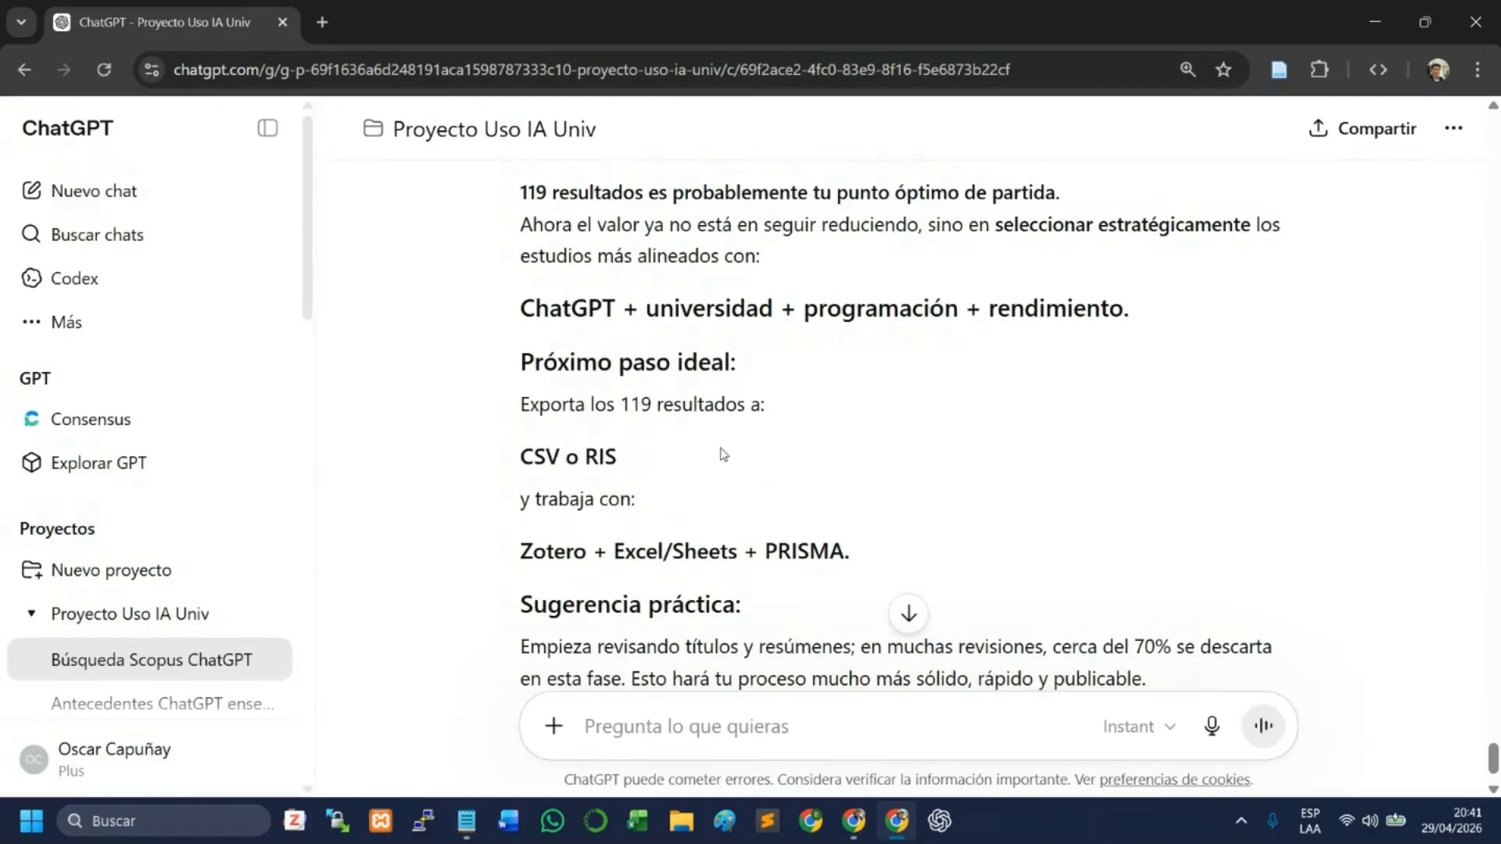
{"action": "scroll", "coordinate": [690, 420], "scroll_direction": "down", "scroll_amount": 1}
{"action": "scroll", "coordinate": [703, 415], "scroll_direction": "up", "scroll_amount": 1}
{"action": "scroll", "coordinate": [707, 411], "scroll_direction": "up", "scroll_amount": 1}
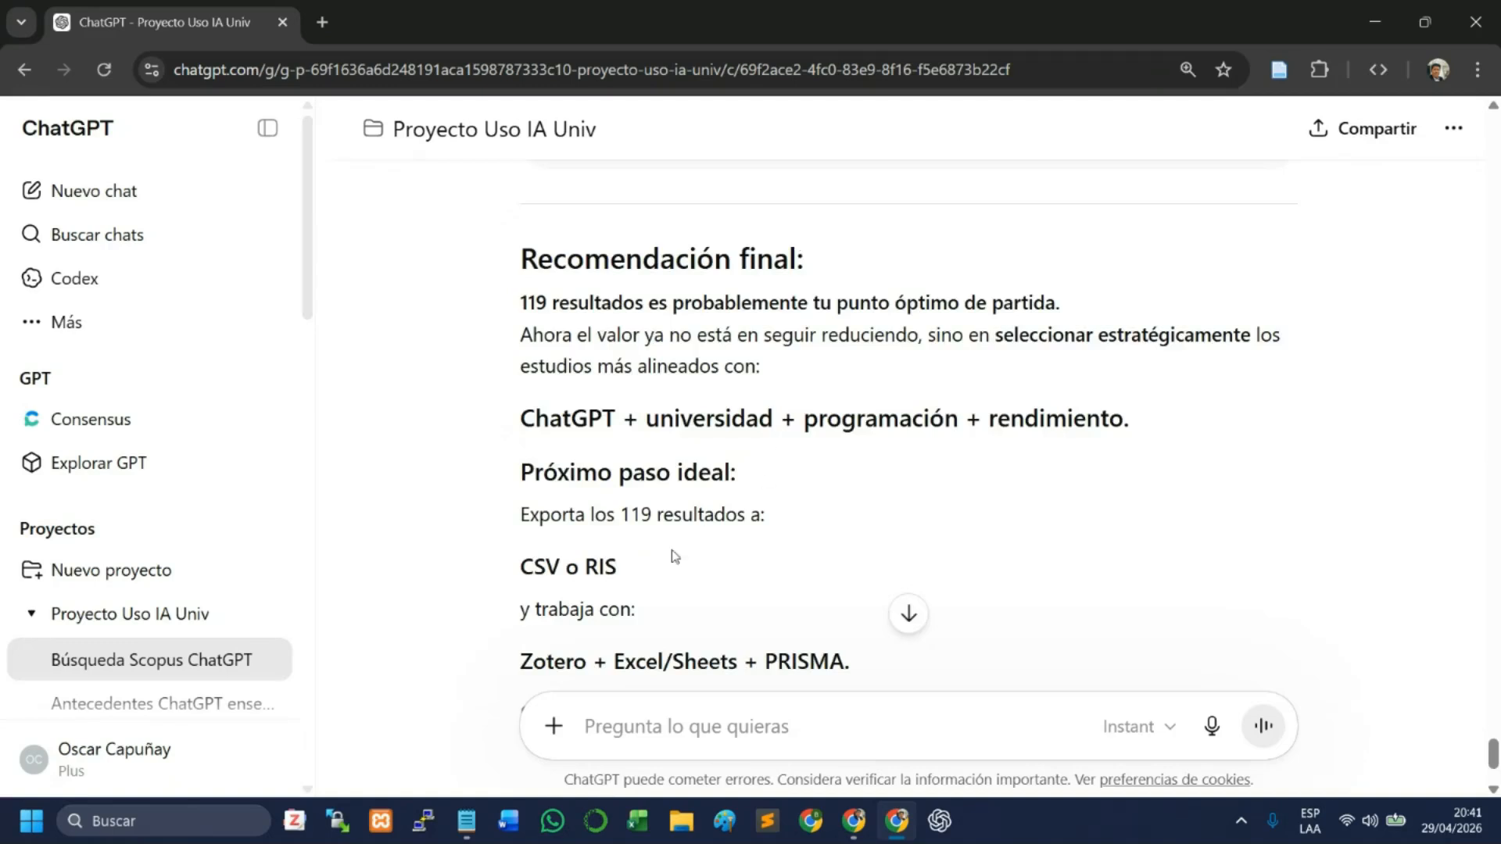
{"action": "scroll", "coordinate": [668, 508], "scroll_direction": "down", "scroll_amount": 2}
{"action": "left_click_drag", "start_coordinate": [539, 300], "coordinate": [744, 311]}
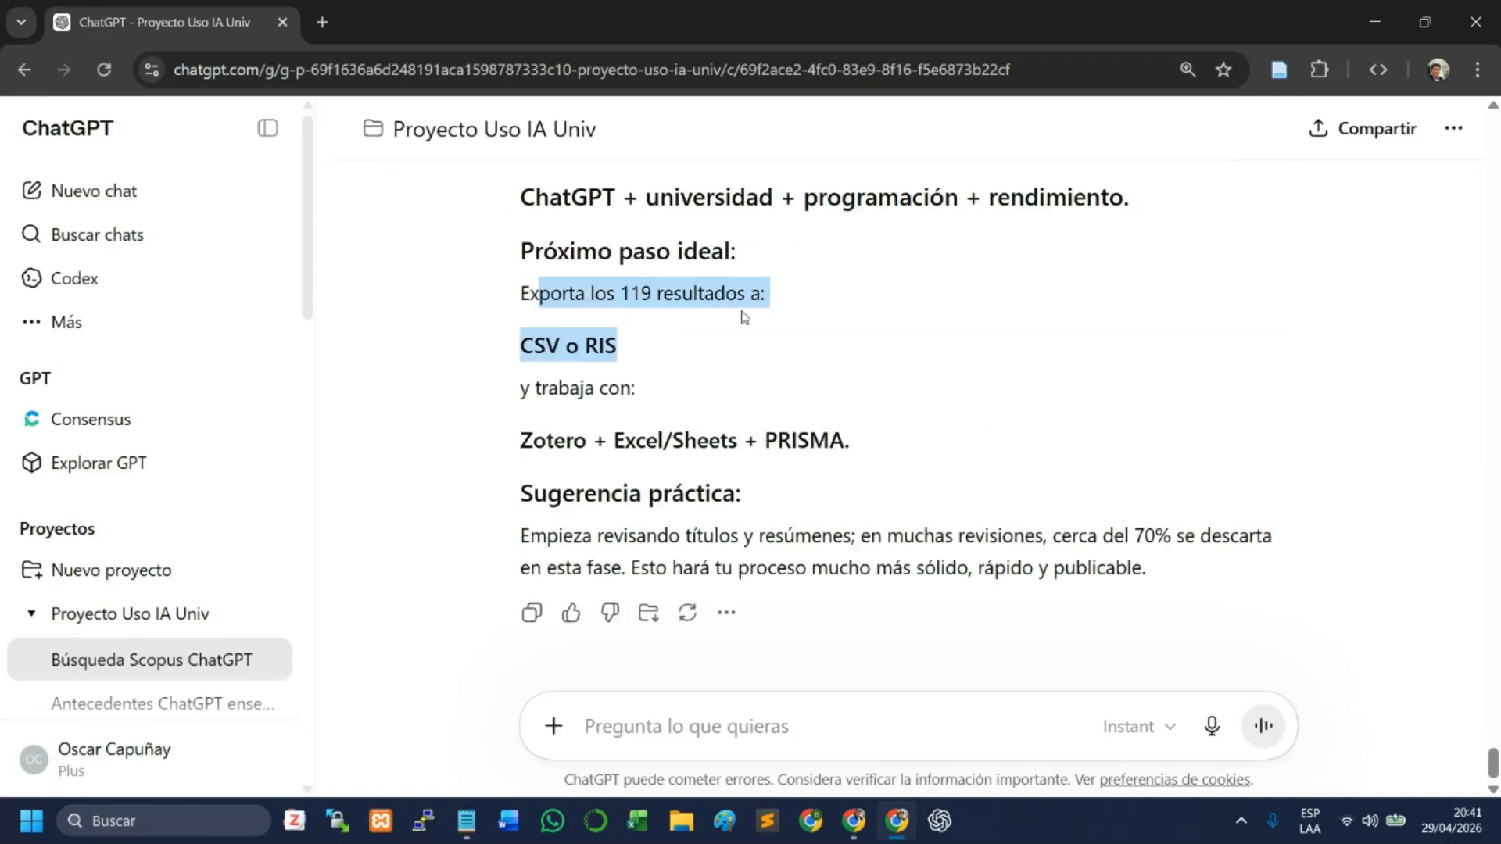
{"action": "left_click", "coordinate": [522, 364]}
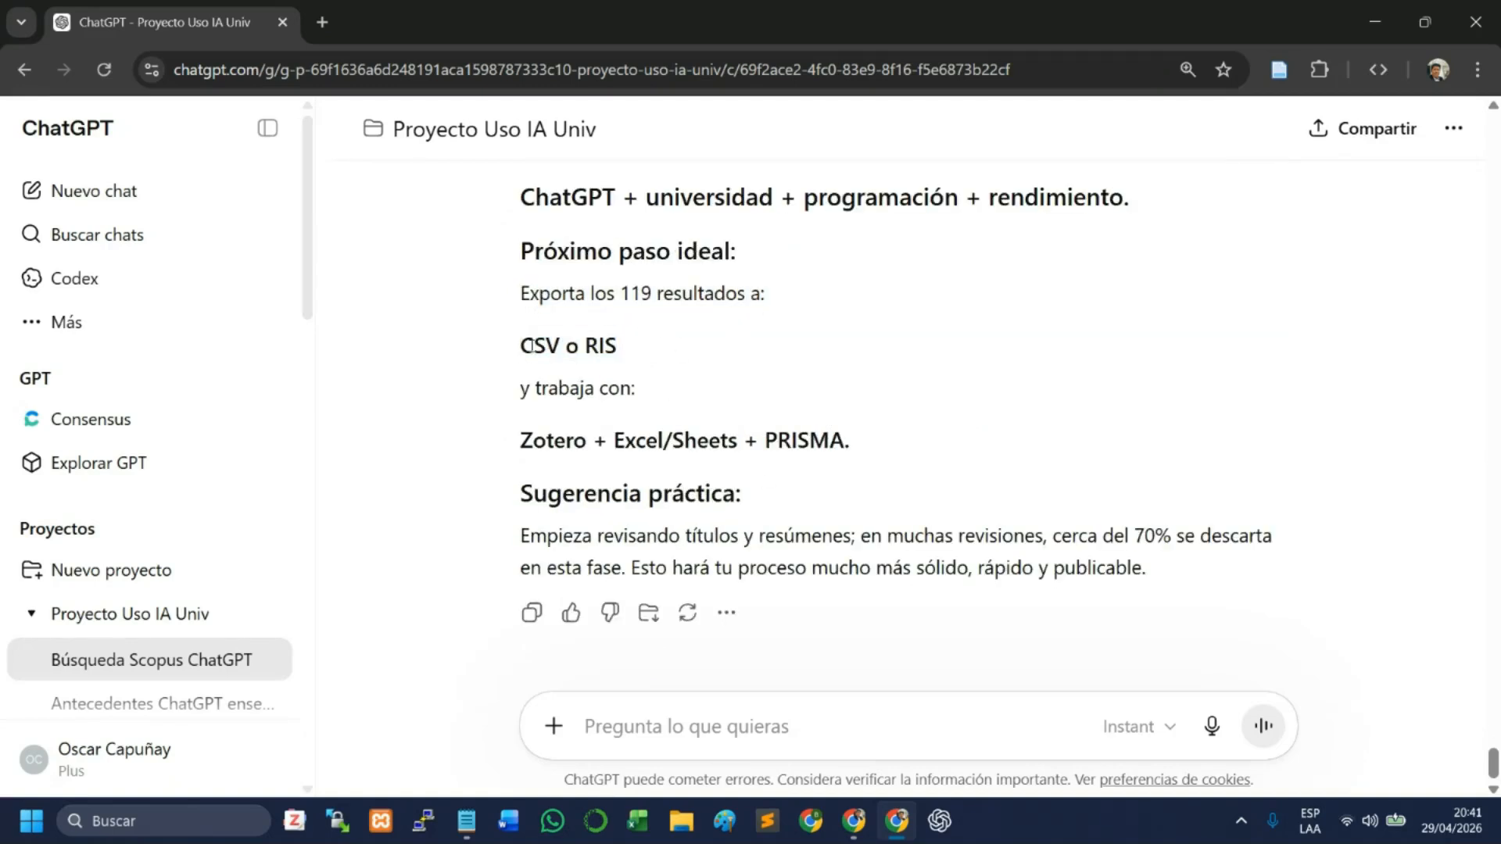
{"action": "left_click_drag", "start_coordinate": [522, 344], "coordinate": [560, 354]}
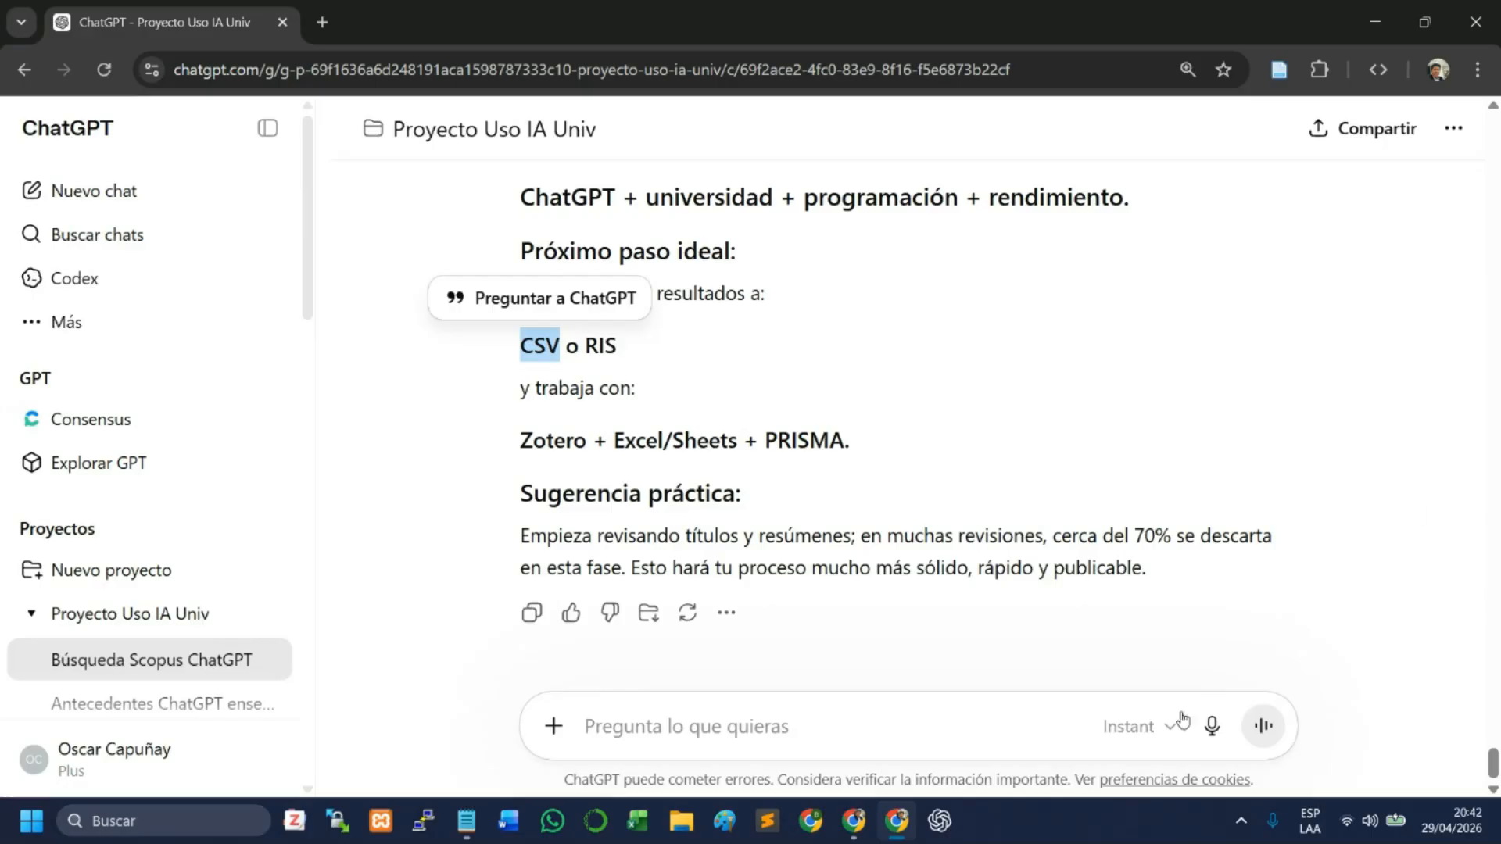
- Switch to the other browser window, check the Google Meet session and return to the Scopus search results
{"action": "left_click", "coordinate": [853, 836]}
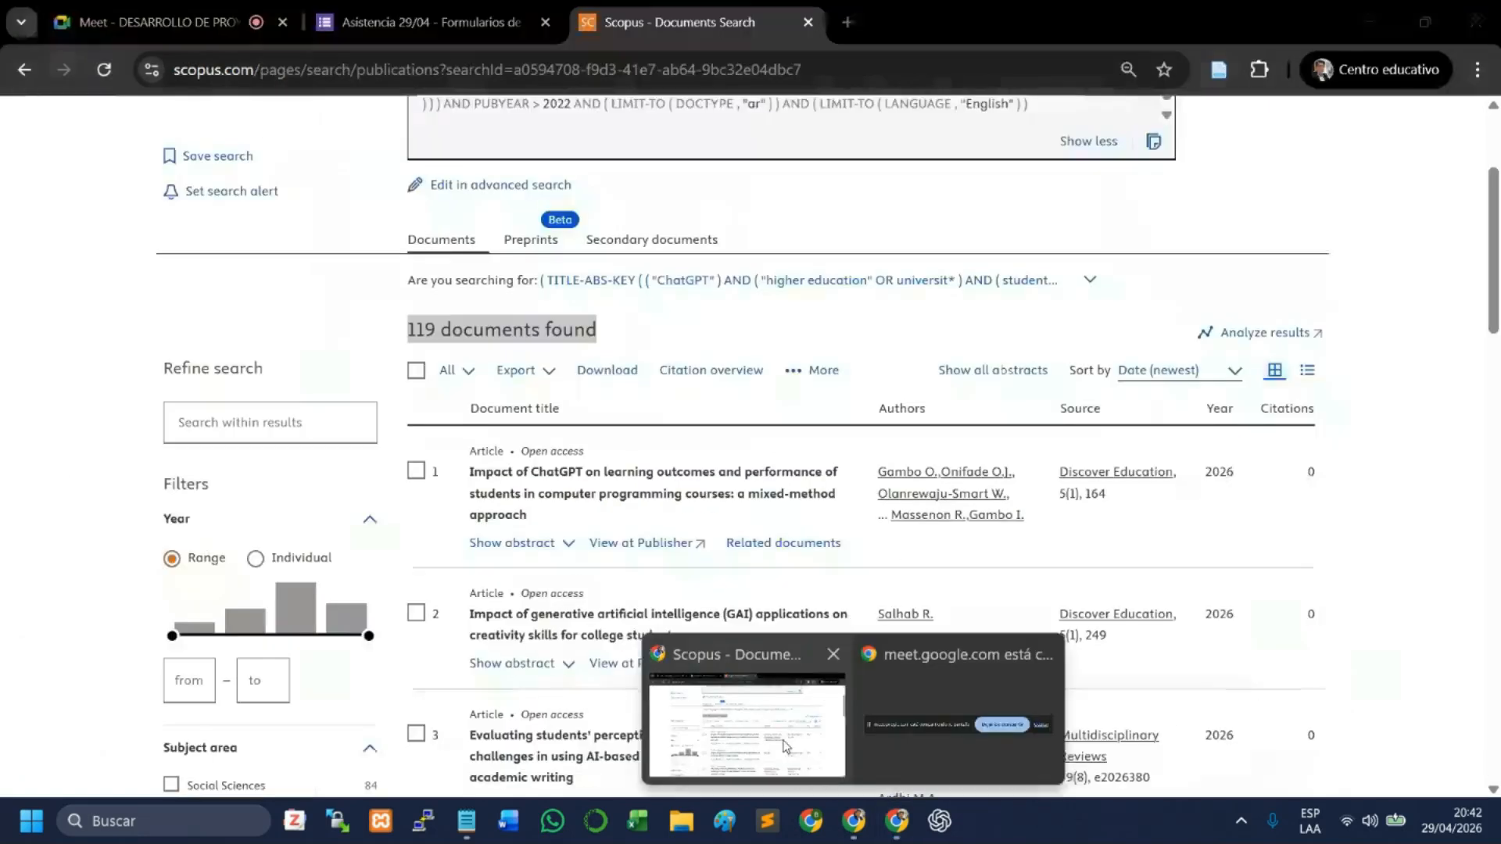
{"action": "left_click", "coordinate": [212, 11]}
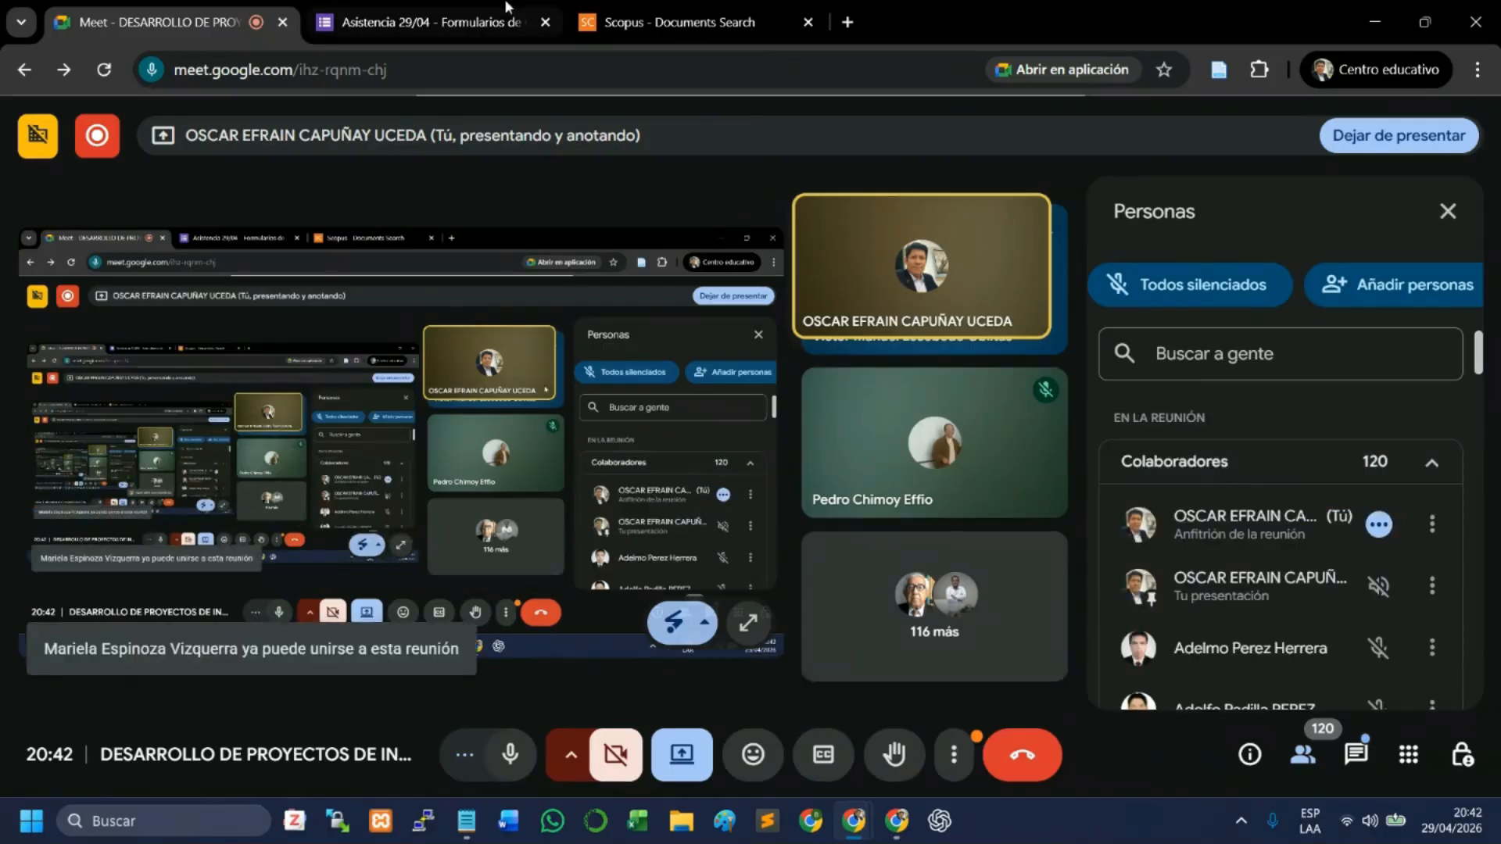
{"action": "left_click", "coordinate": [672, 22]}
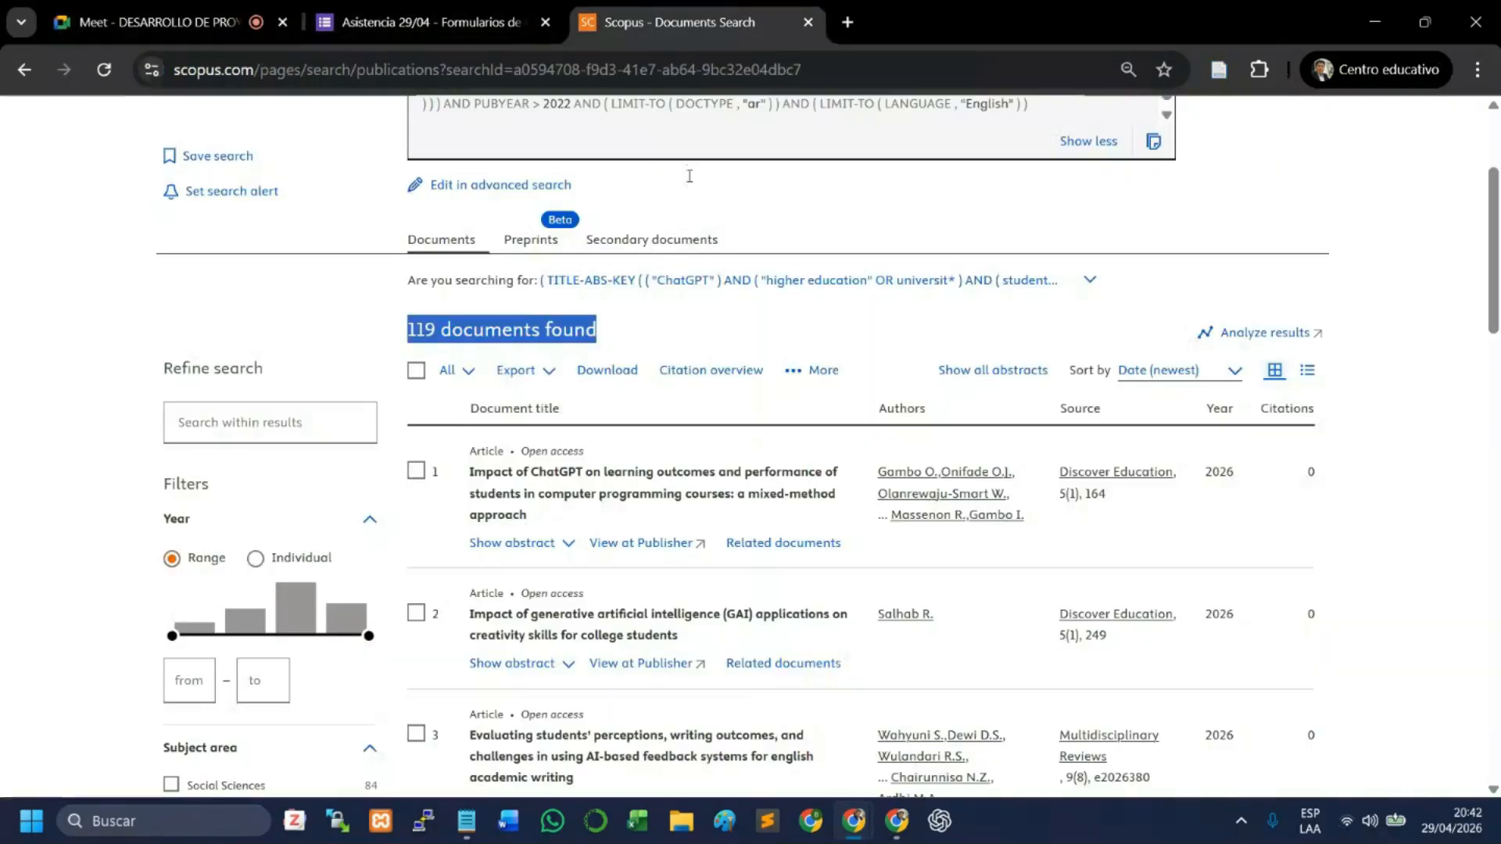
- Switch to the ChatGPT conversation and examine the ideal next step about exporting the results to CSV or RIS
{"action": "left_click", "coordinate": [896, 820]}
{"action": "left_click", "coordinate": [799, 488]}
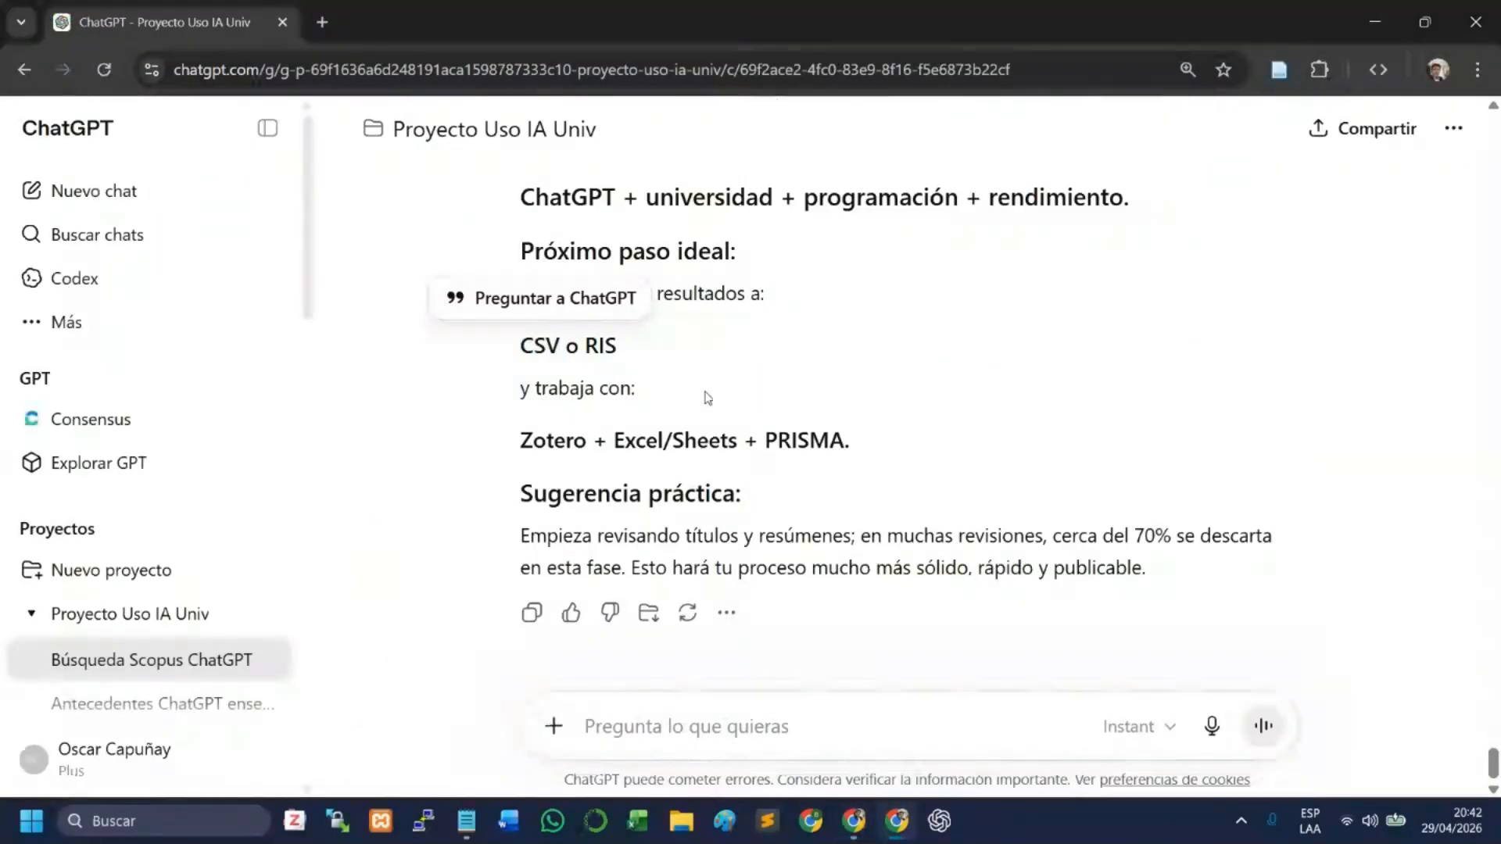
{"action": "scroll", "coordinate": [703, 396], "scroll_direction": "up", "scroll_amount": 2}
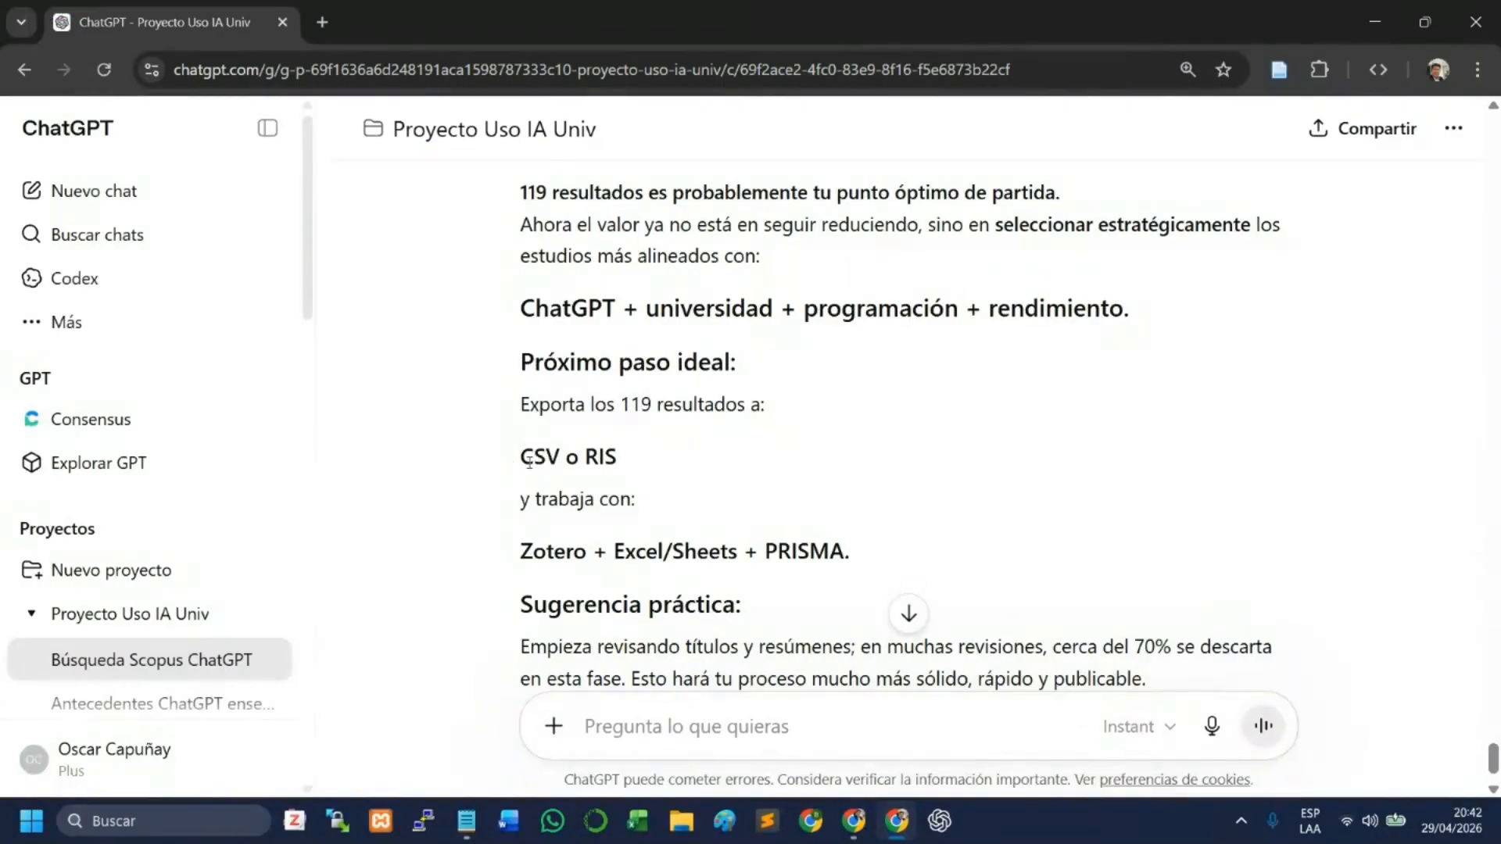
{"action": "left_click_drag", "start_coordinate": [521, 459], "coordinate": [560, 460]}
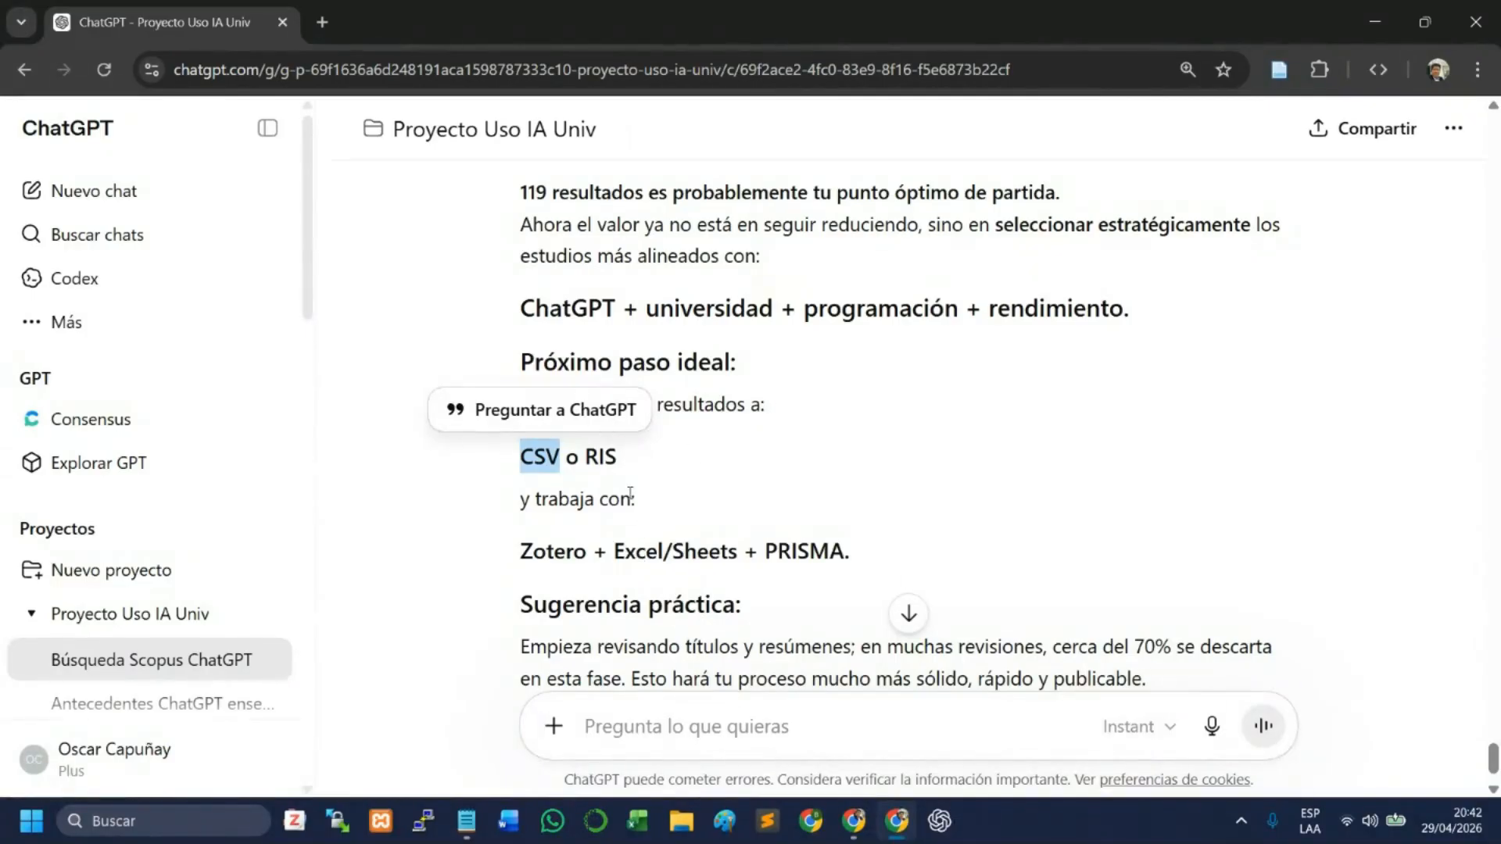
{"action": "left_click", "coordinate": [612, 472]}
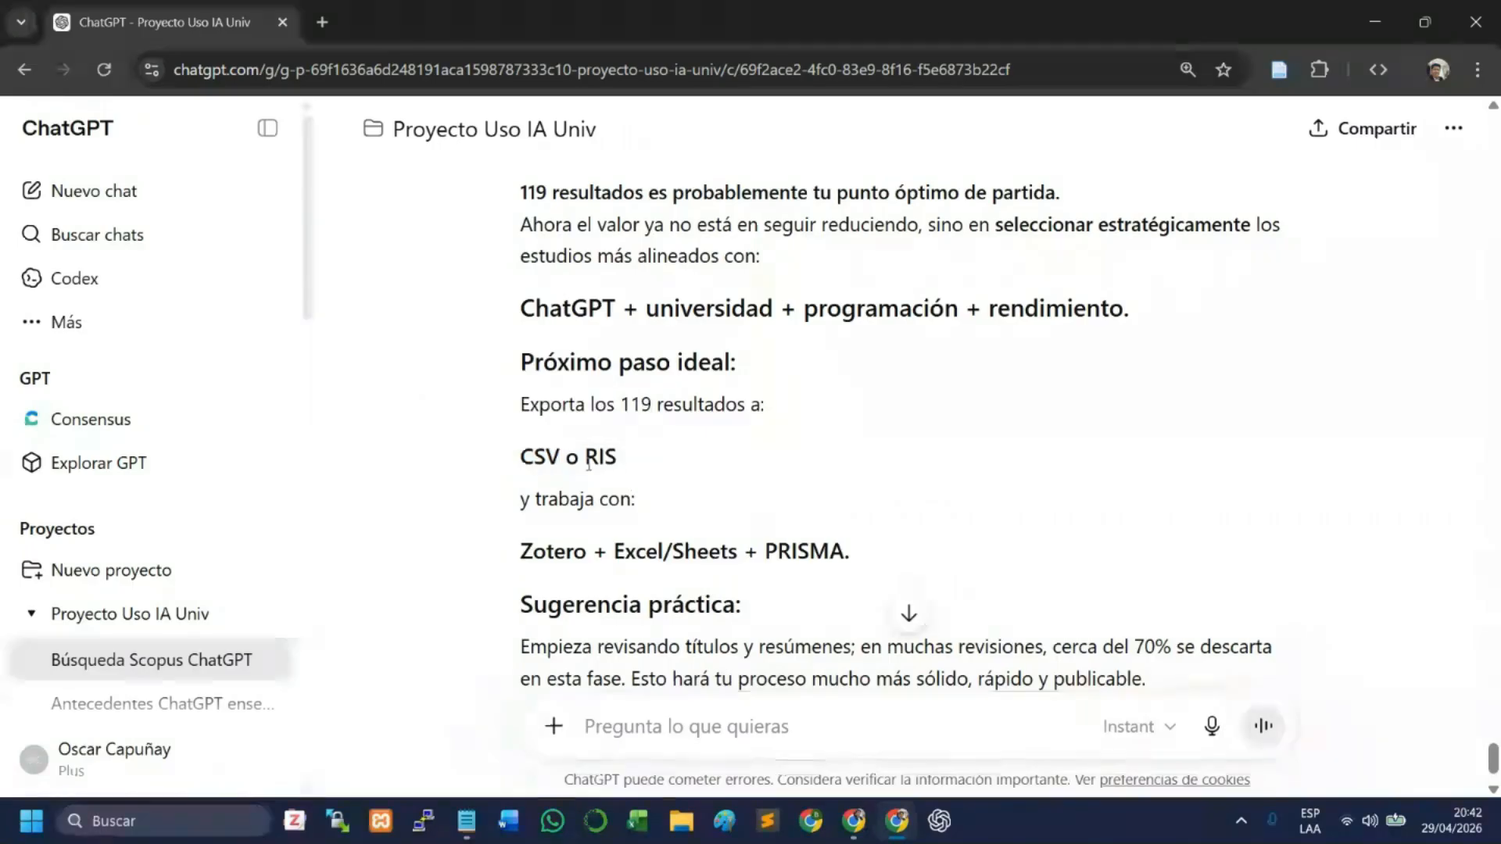
{"action": "double_click", "coordinate": [588, 460]}
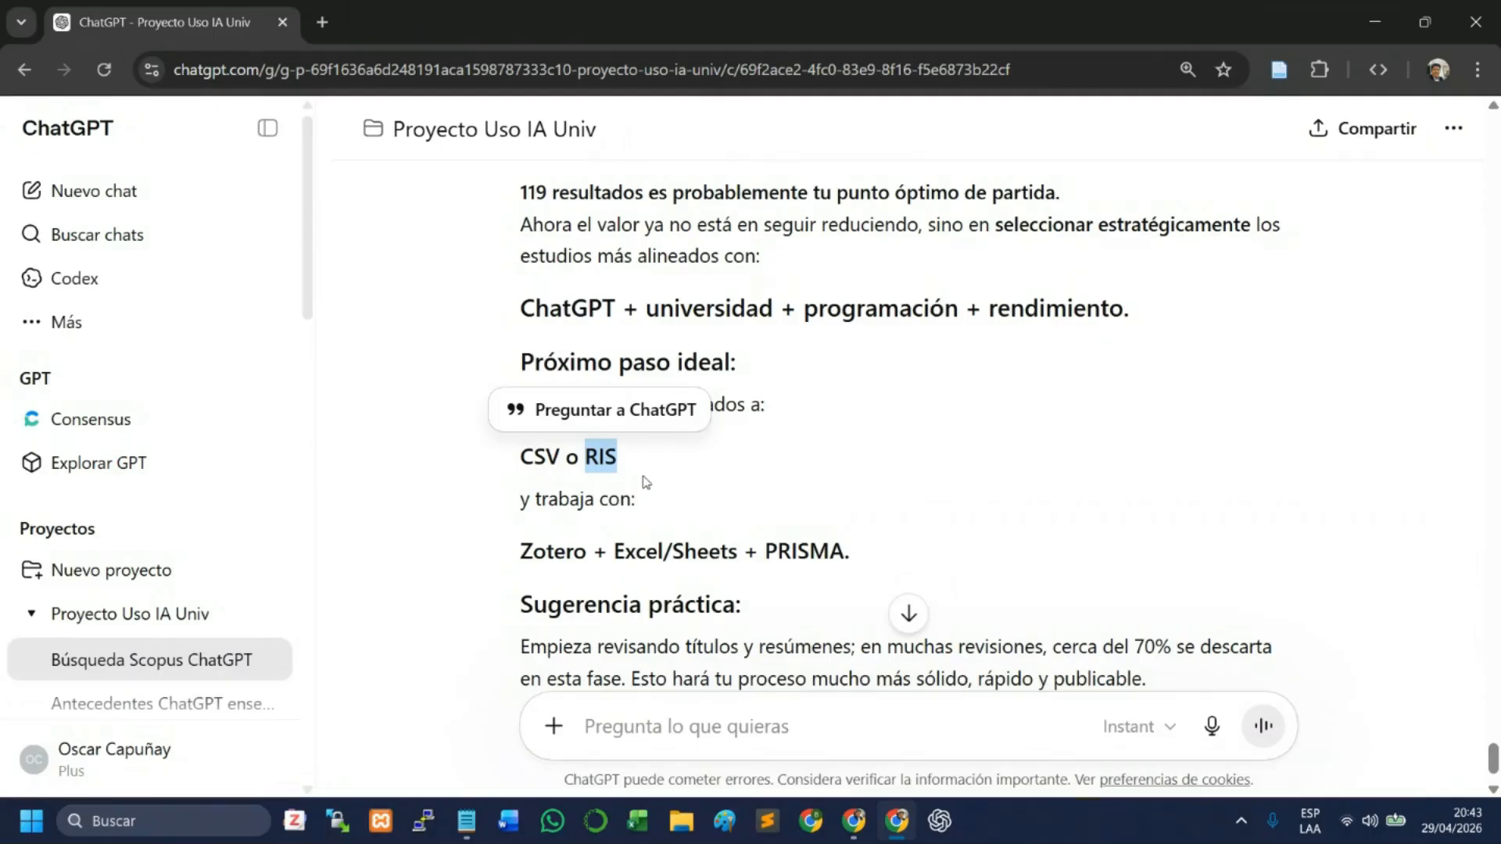
{"action": "double_click", "coordinate": [540, 467]}
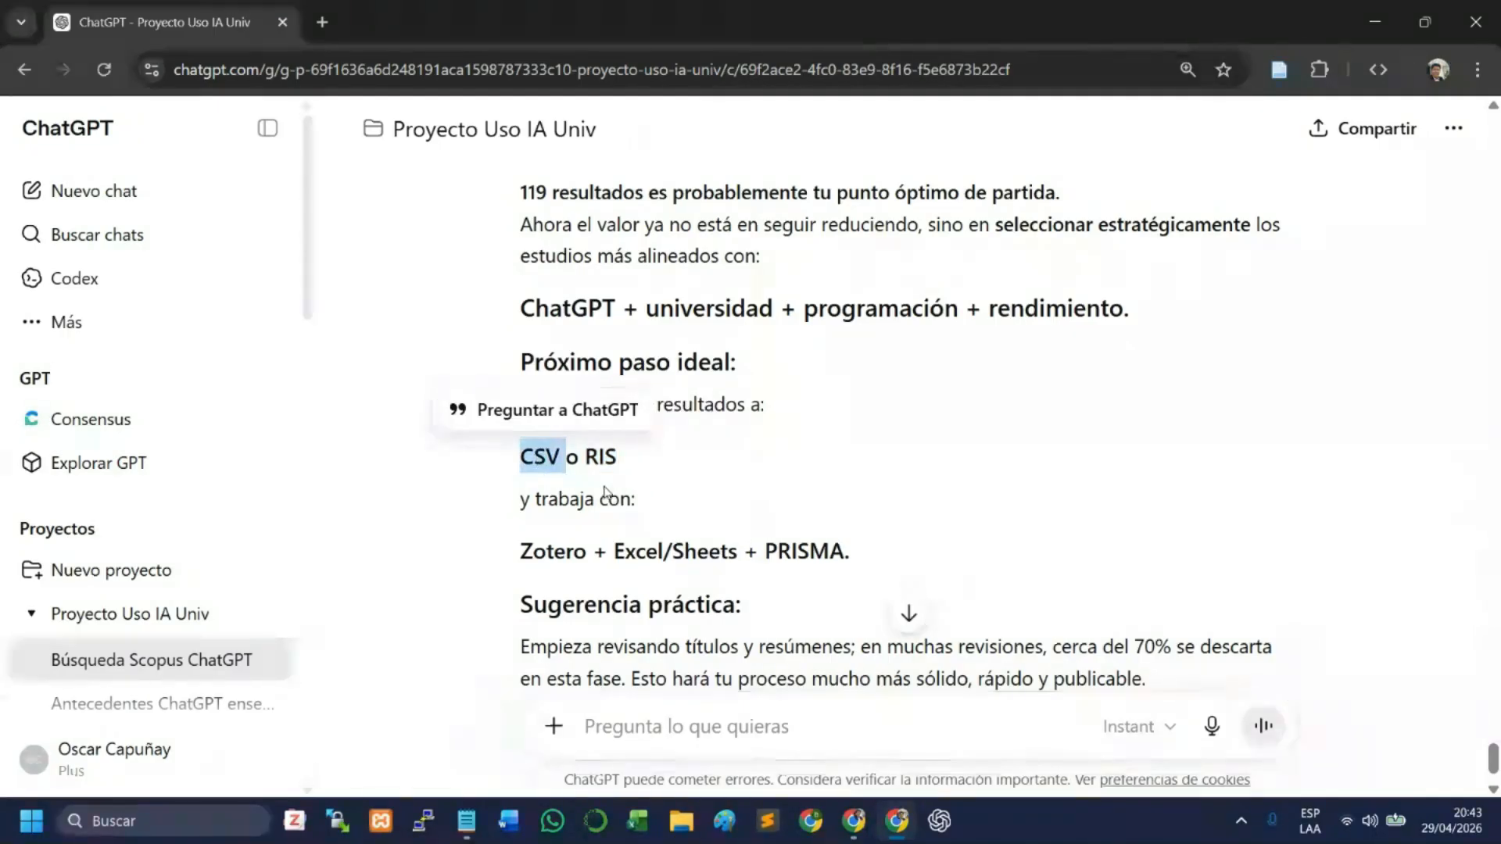
- Return to the Scopus results window and review the search query and the document list
{"action": "left_click", "coordinate": [853, 820]}
{"action": "left_click", "coordinate": [808, 753]}
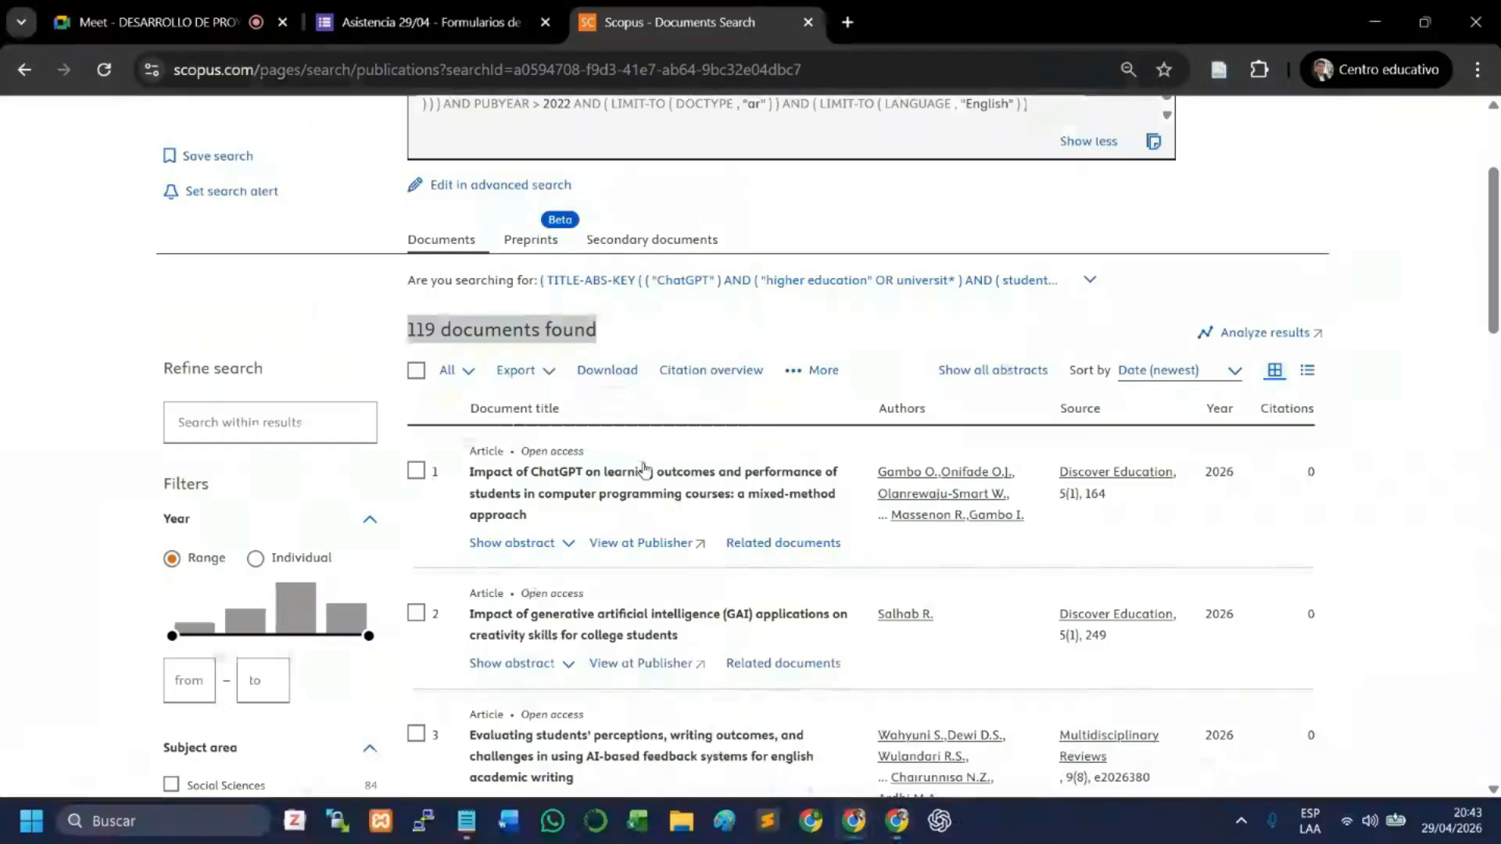
{"action": "left_click", "coordinate": [593, 359]}
{"action": "scroll", "coordinate": [602, 353], "scroll_direction": "up", "scroll_amount": 3}
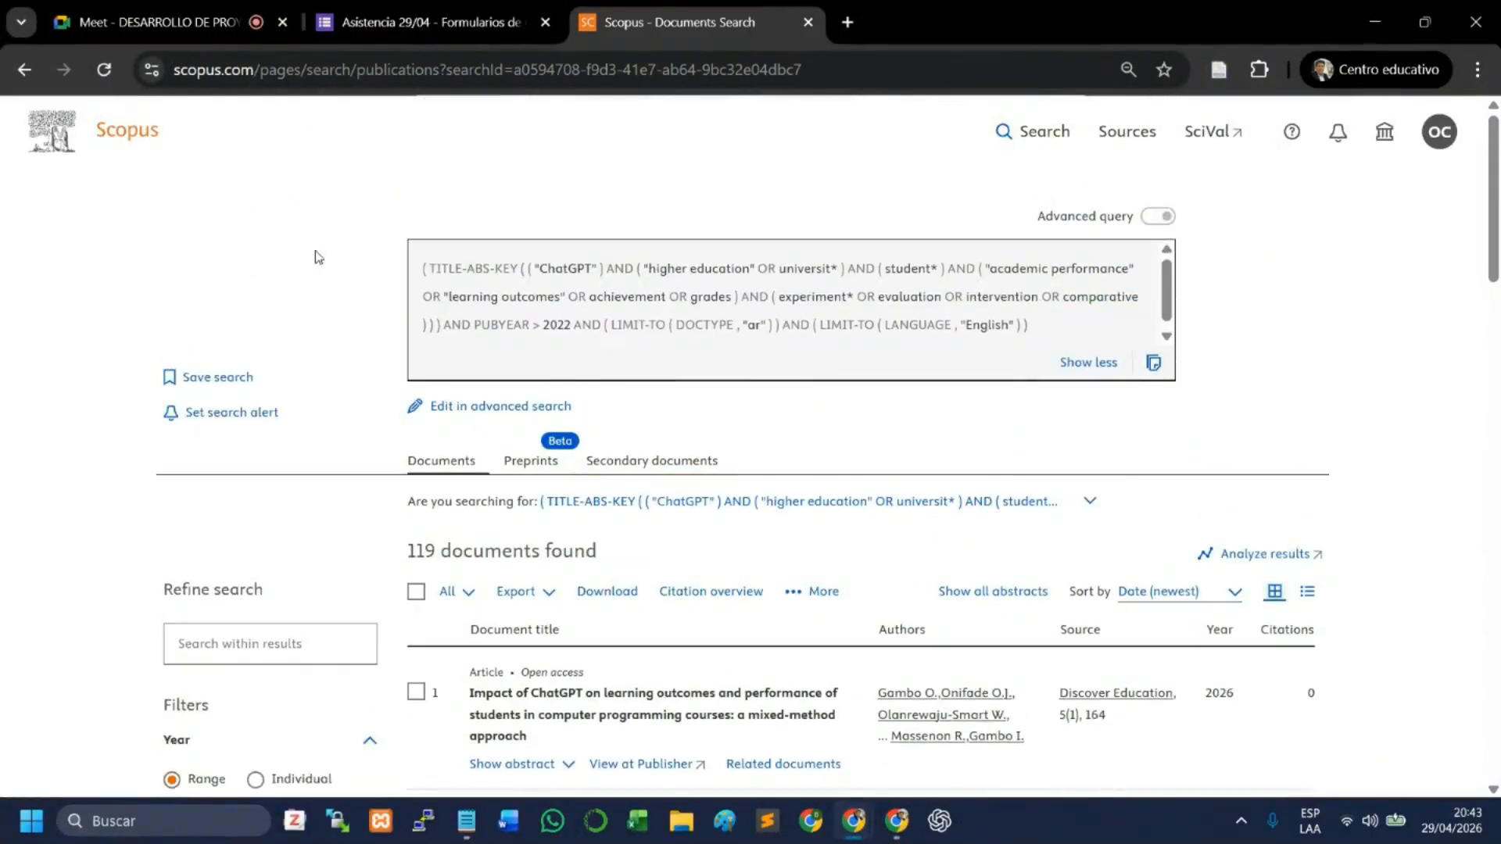
{"action": "scroll", "coordinate": [412, 256], "scroll_direction": "down", "scroll_amount": 4}
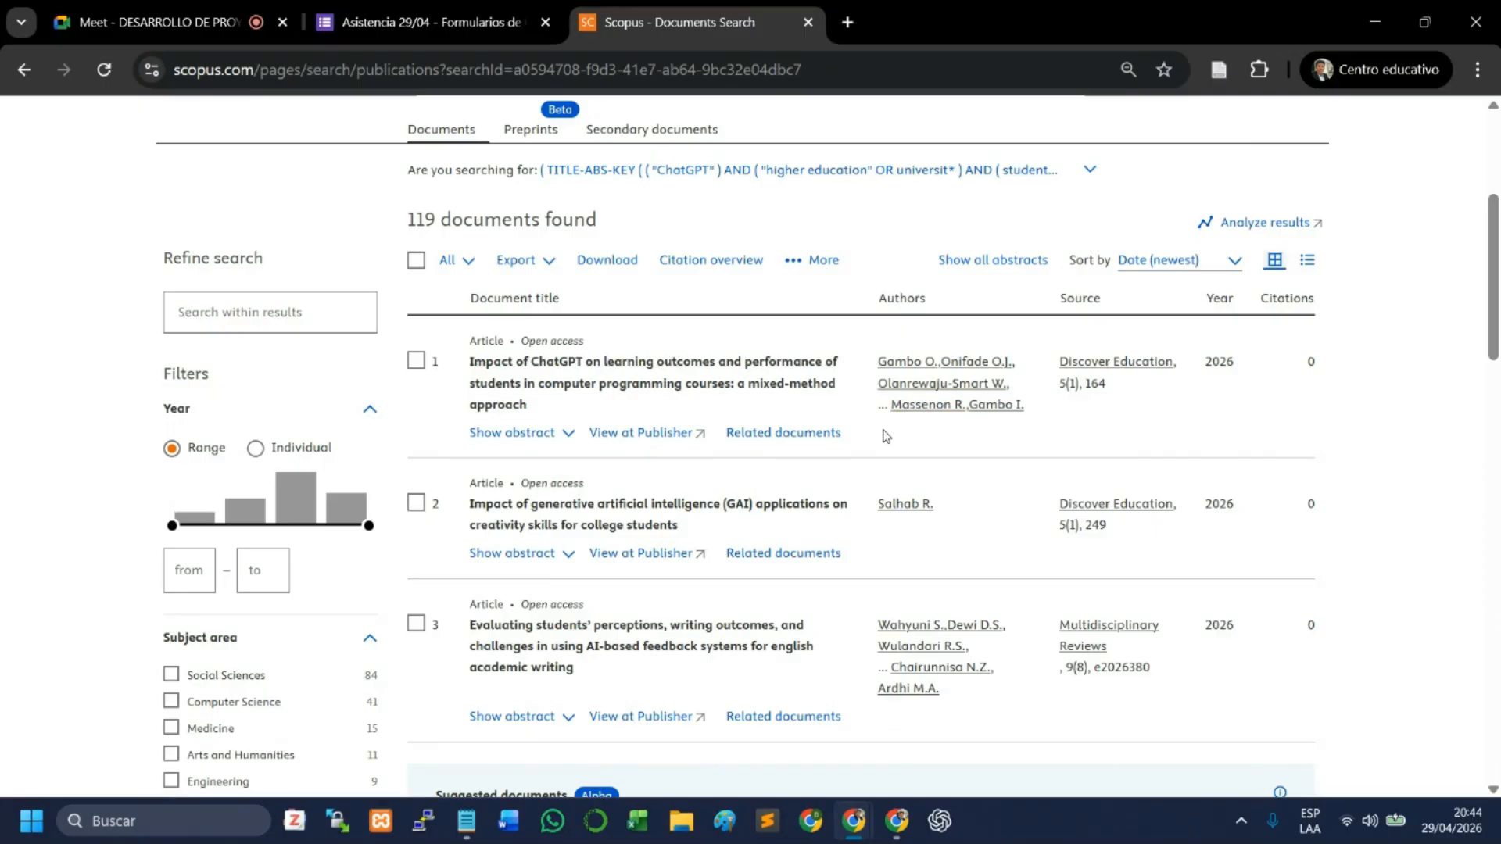
- Select all documents in the Scopus search results
{"action": "left_click", "coordinate": [448, 263]}
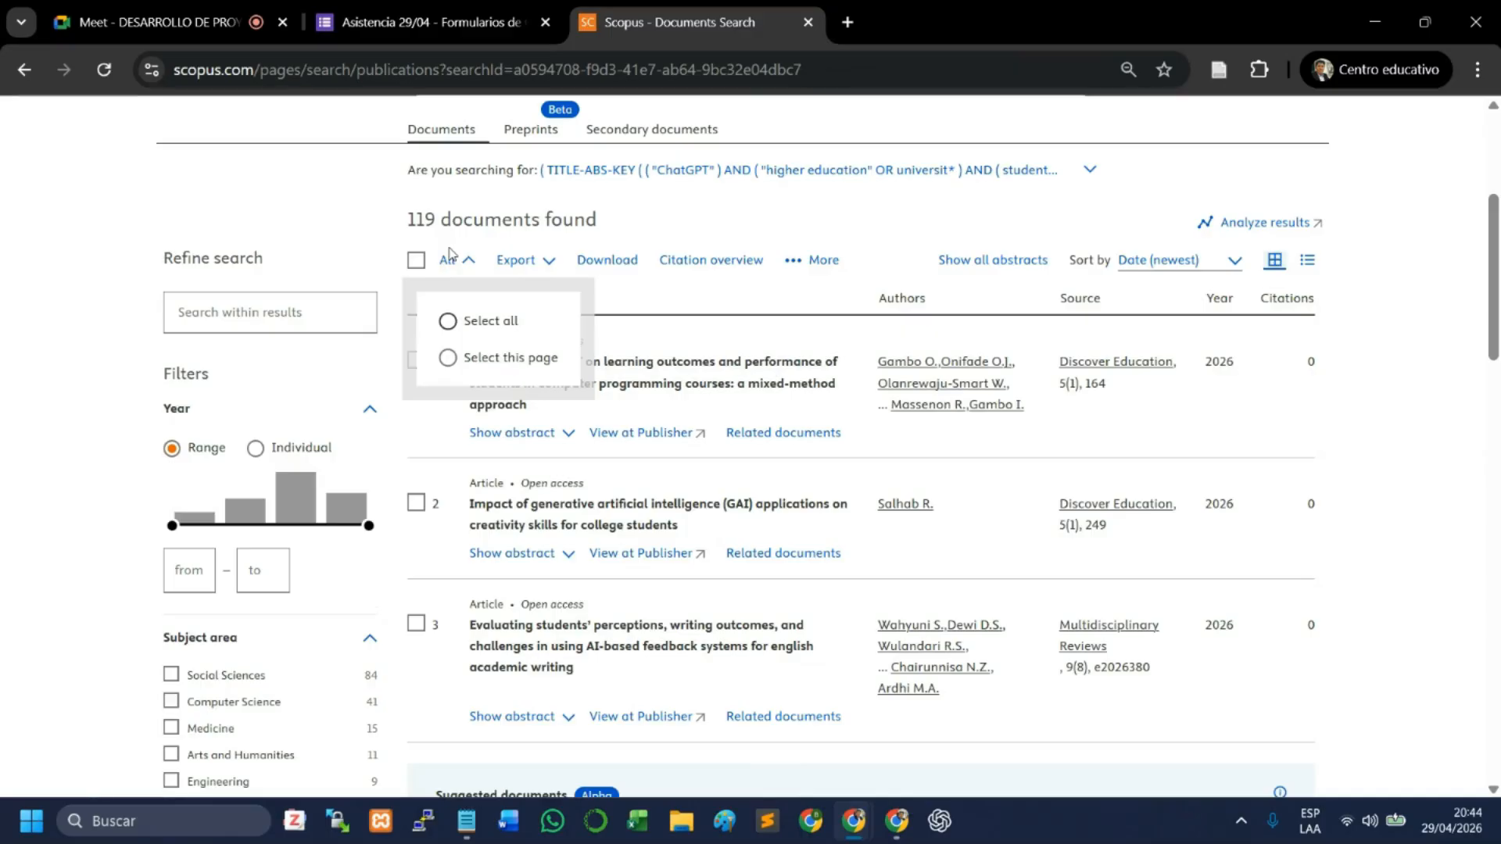
{"action": "scroll", "coordinate": [450, 252], "scroll_direction": "up", "scroll_amount": 3}
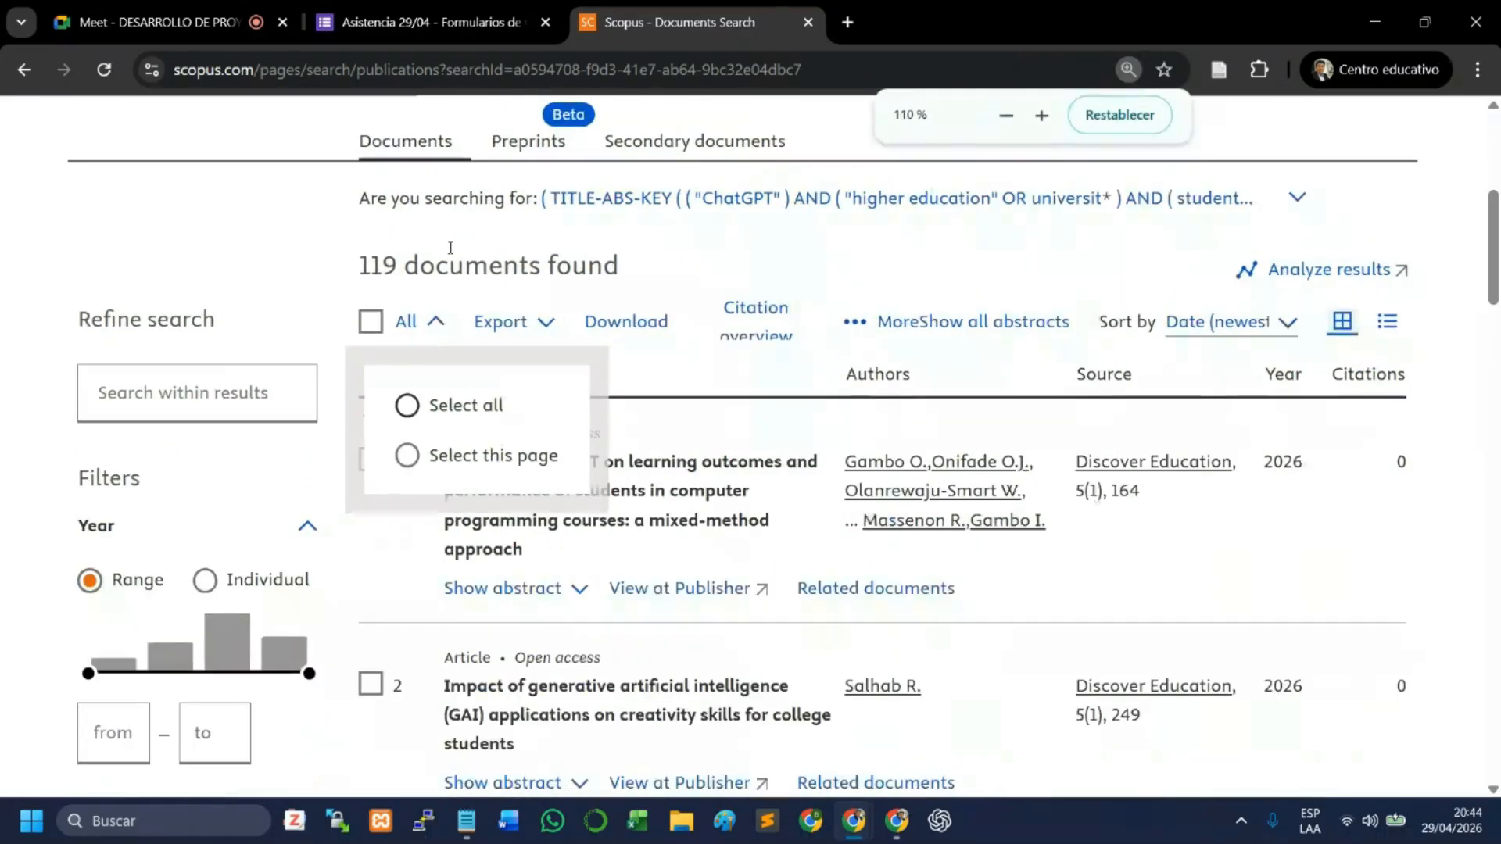
{"action": "left_click", "coordinate": [407, 406]}
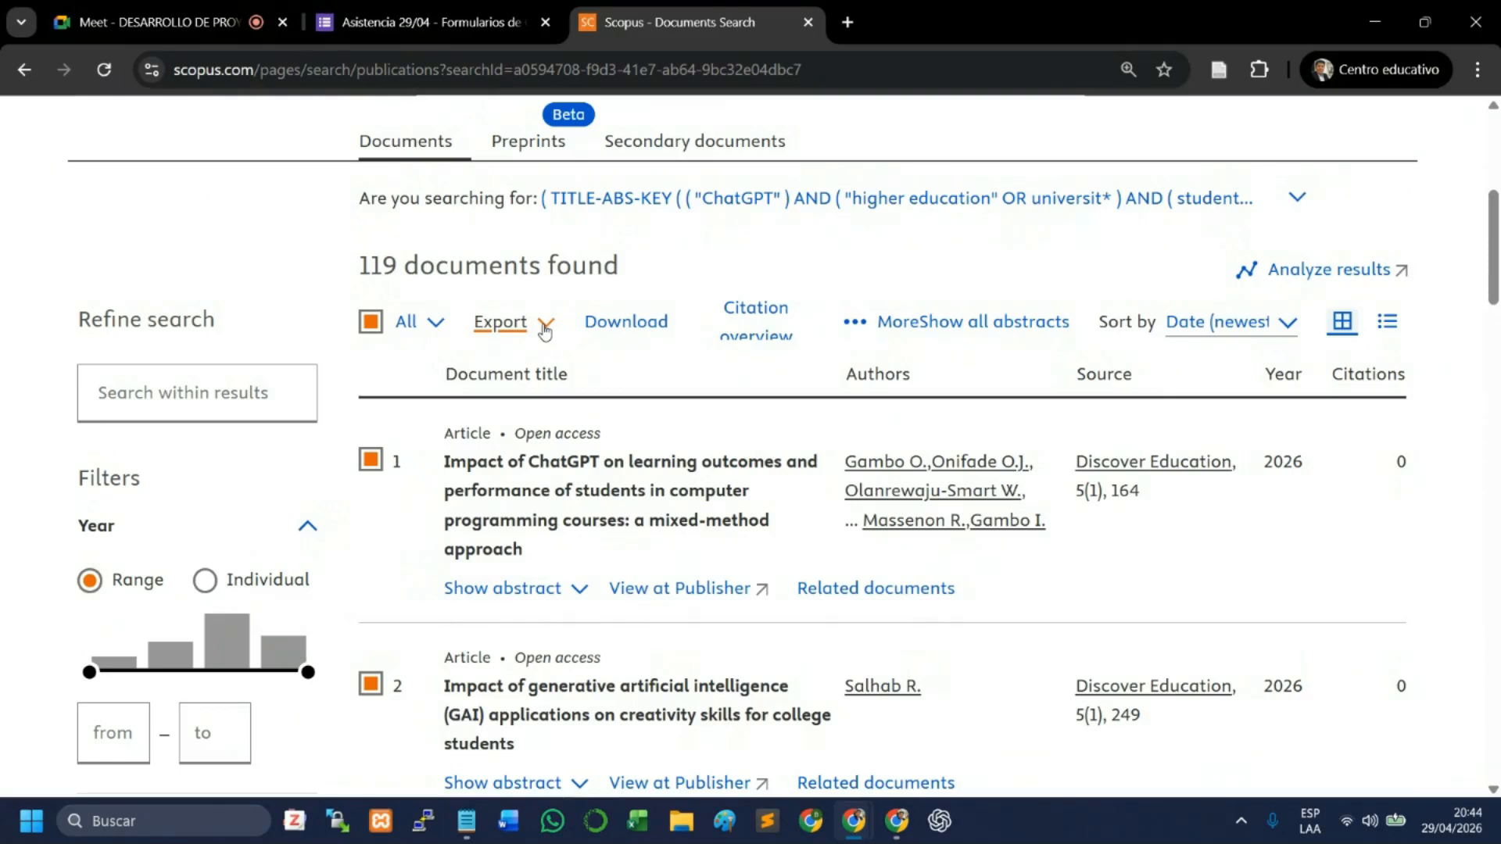
- Export the selected documents to CSV with abstract, author keywords and indexed keywords added, toggling the Truncate to optimize for Excel option
{"action": "left_click", "coordinate": [545, 330]}
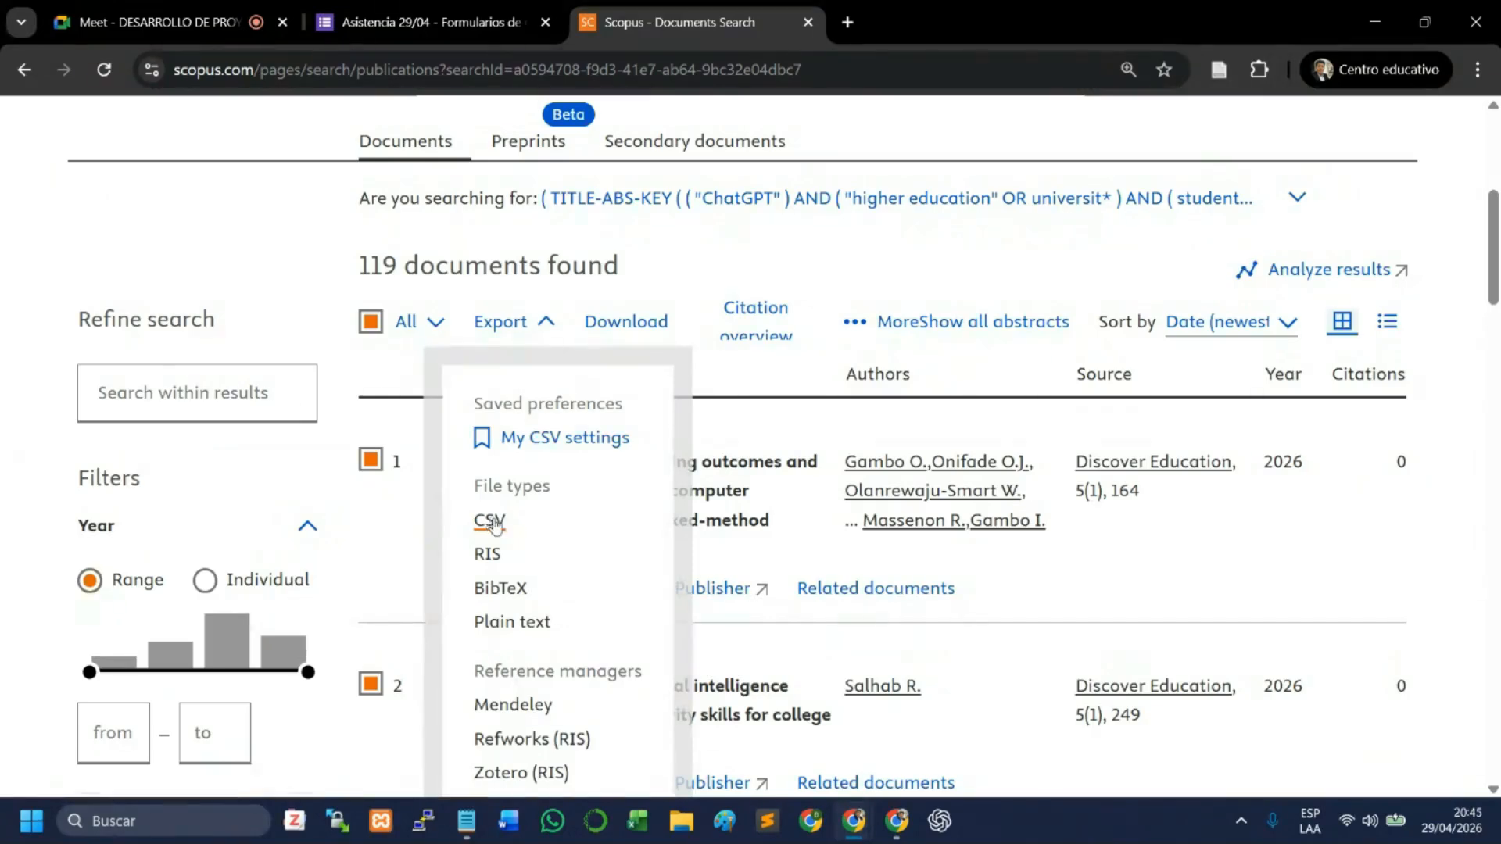
{"action": "left_click", "coordinate": [491, 521]}
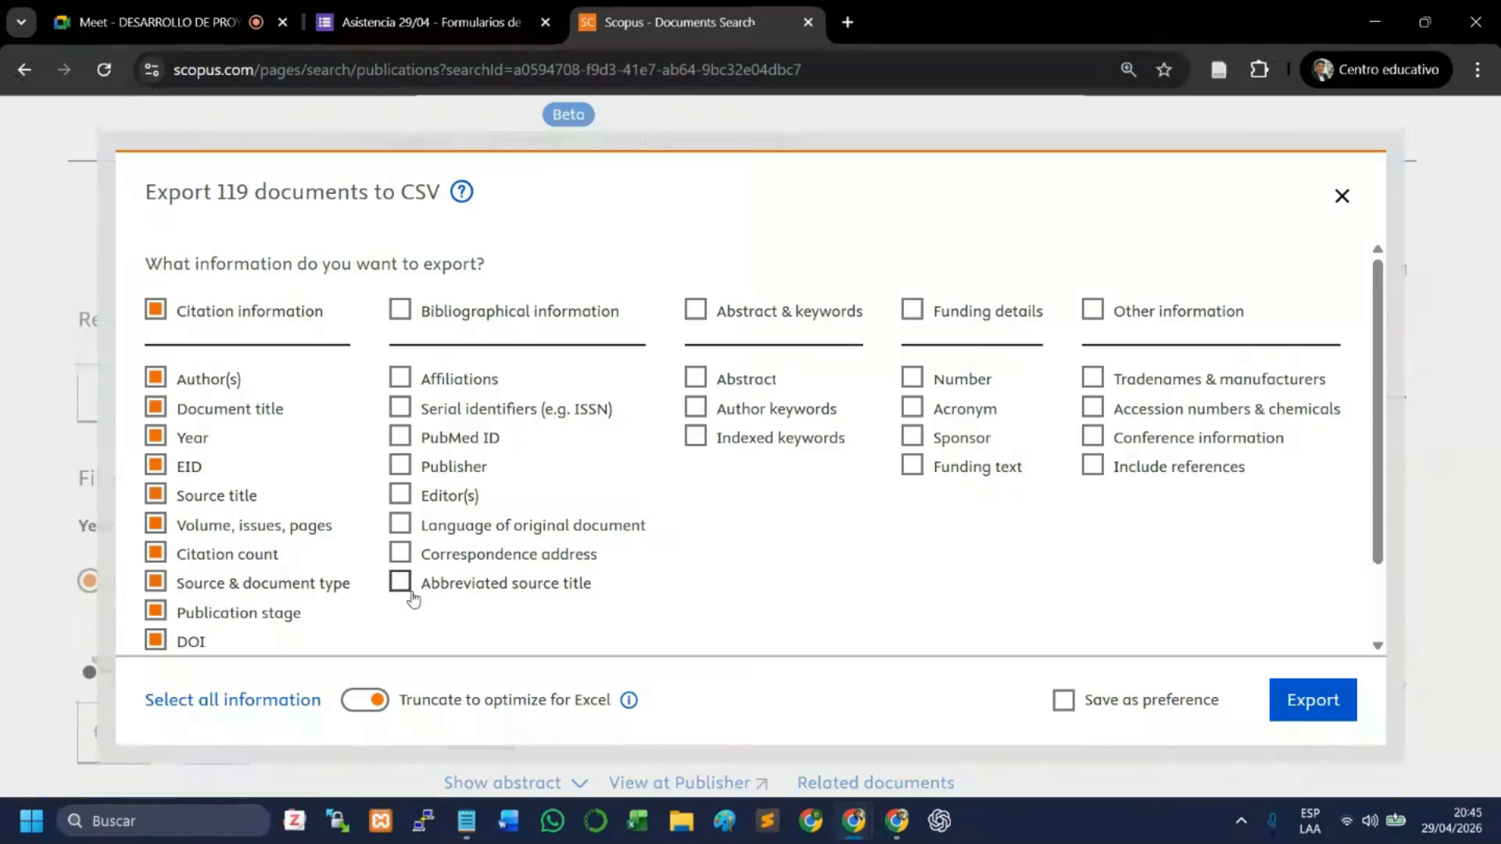
{"action": "left_click", "coordinate": [695, 378]}
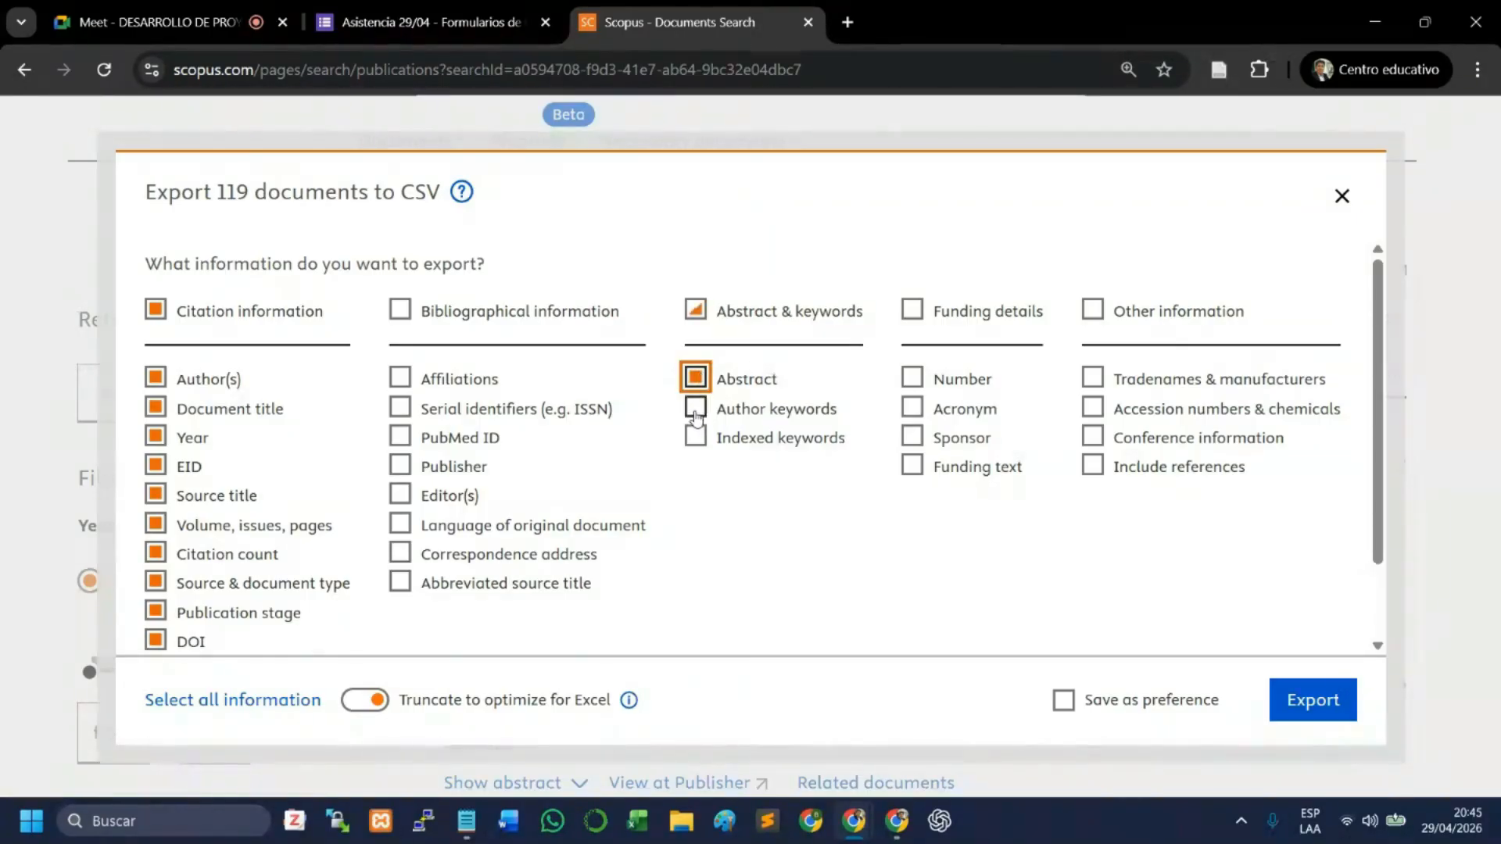
{"action": "left_click", "coordinate": [696, 414]}
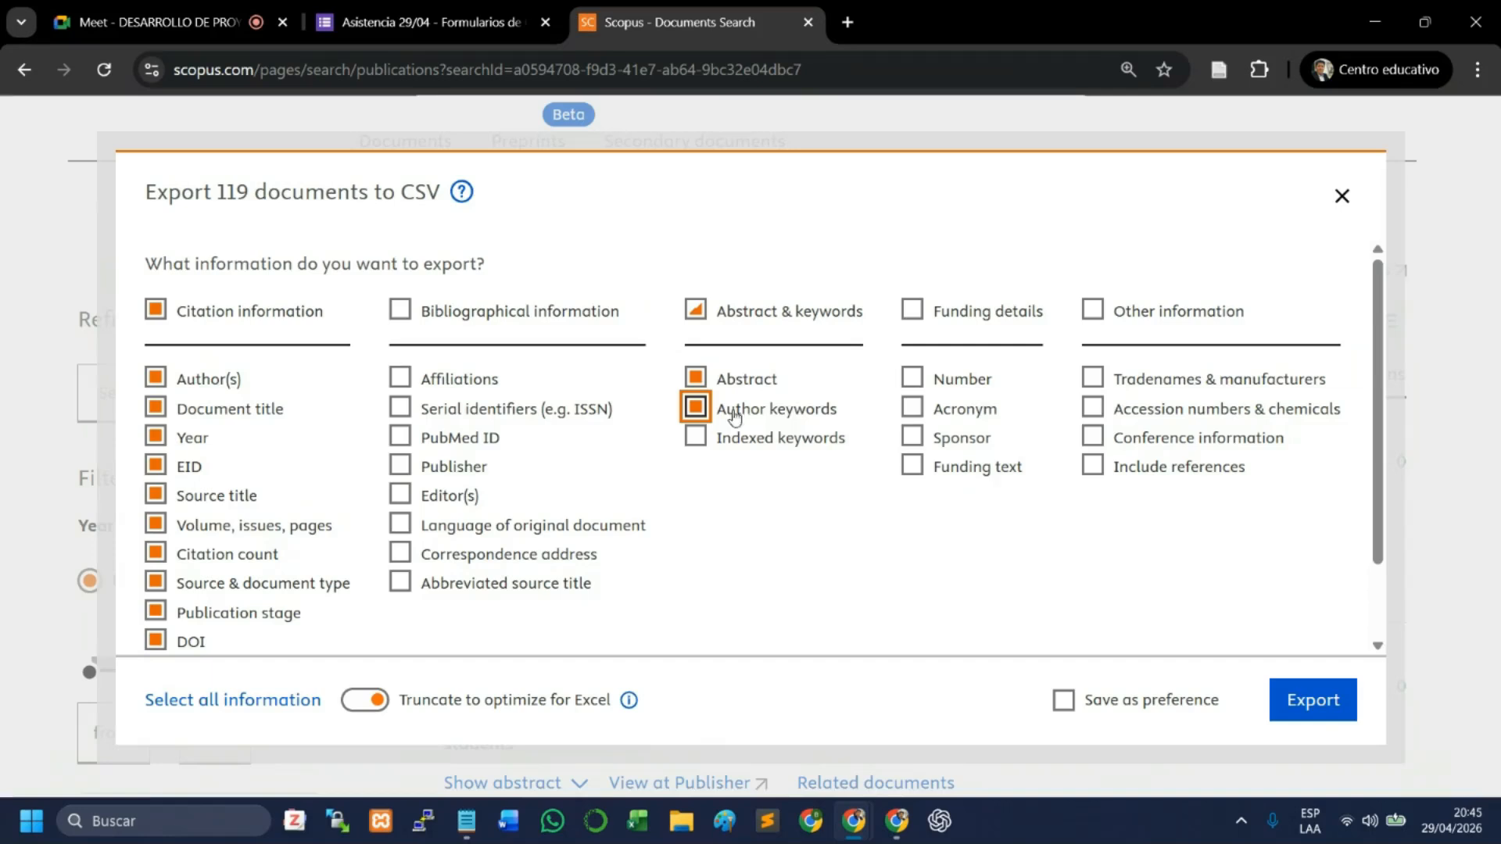
{"action": "left_click", "coordinate": [695, 437]}
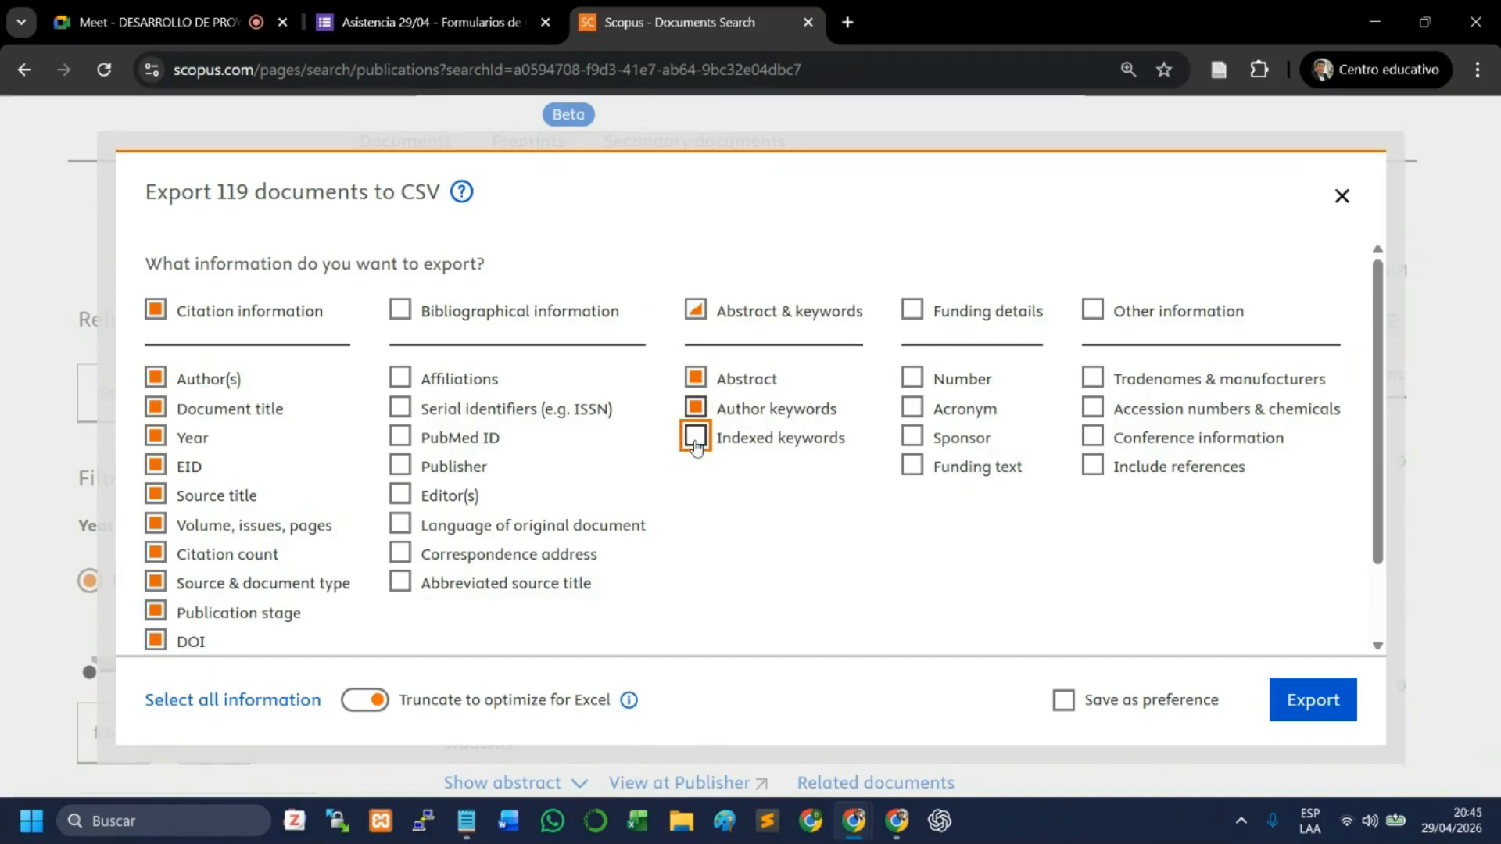
{"action": "left_click", "coordinate": [766, 500]}
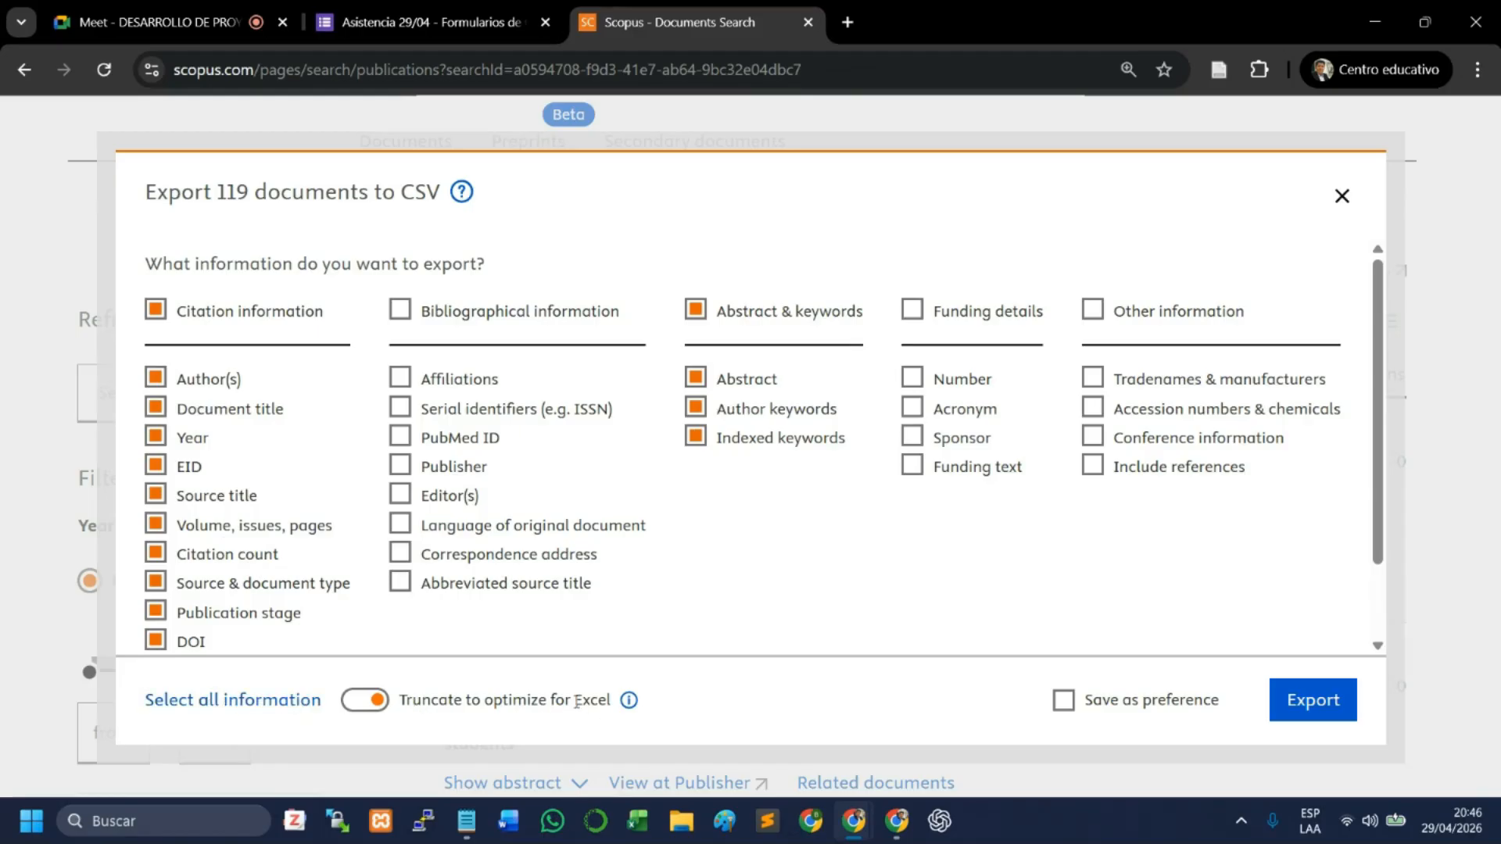
{"action": "left_click", "coordinate": [358, 707]}
{"action": "left_click", "coordinate": [1310, 711]}
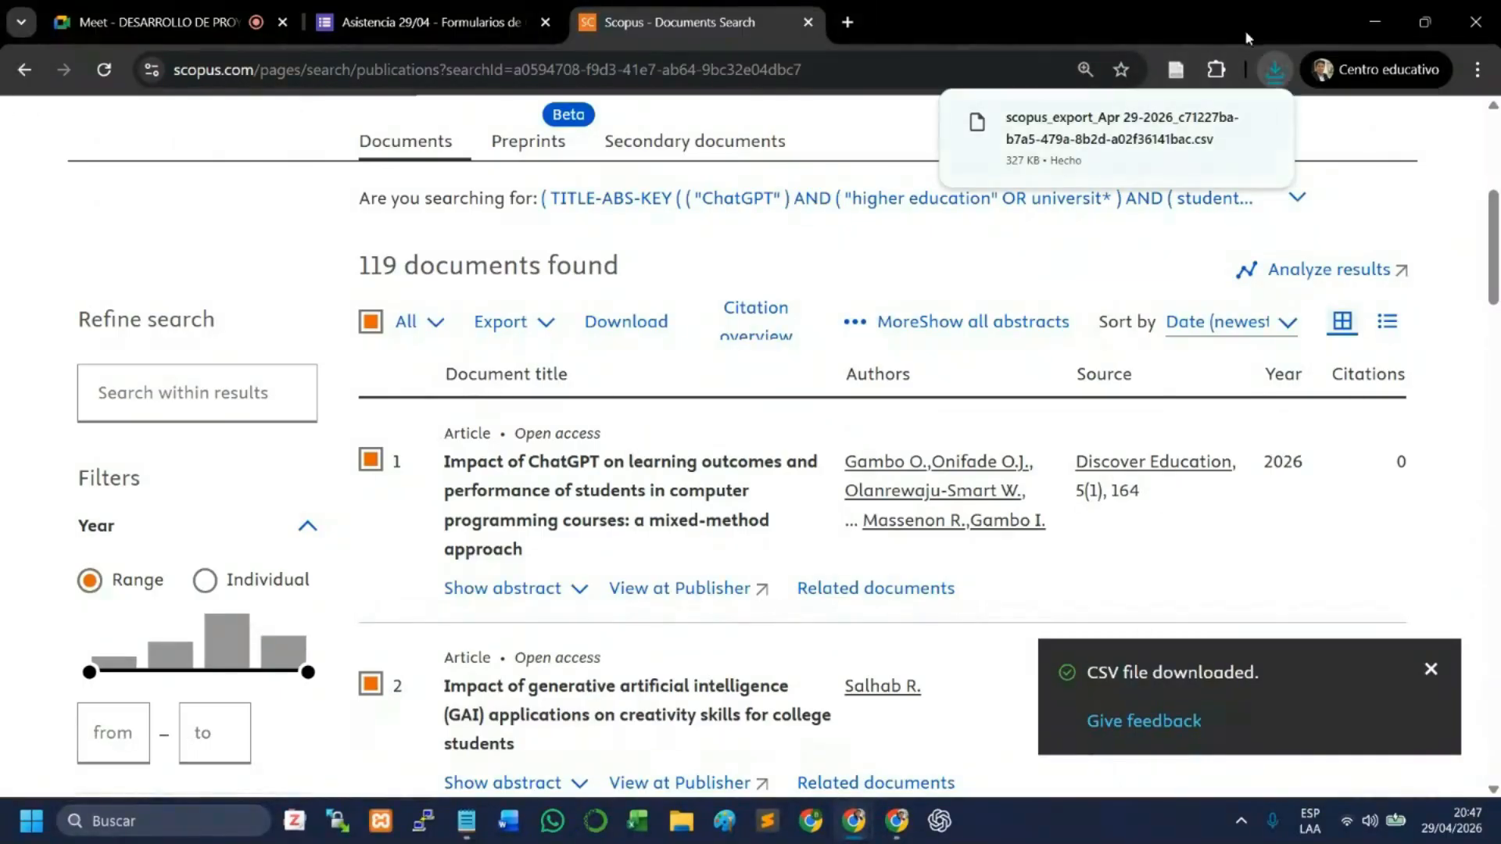
- Show the downloaded Scopus CSV in the Descargas folder, then return to the Scopus results by way of the ChatGPT window
{"action": "mouse_move", "coordinate": [1157, 127]}
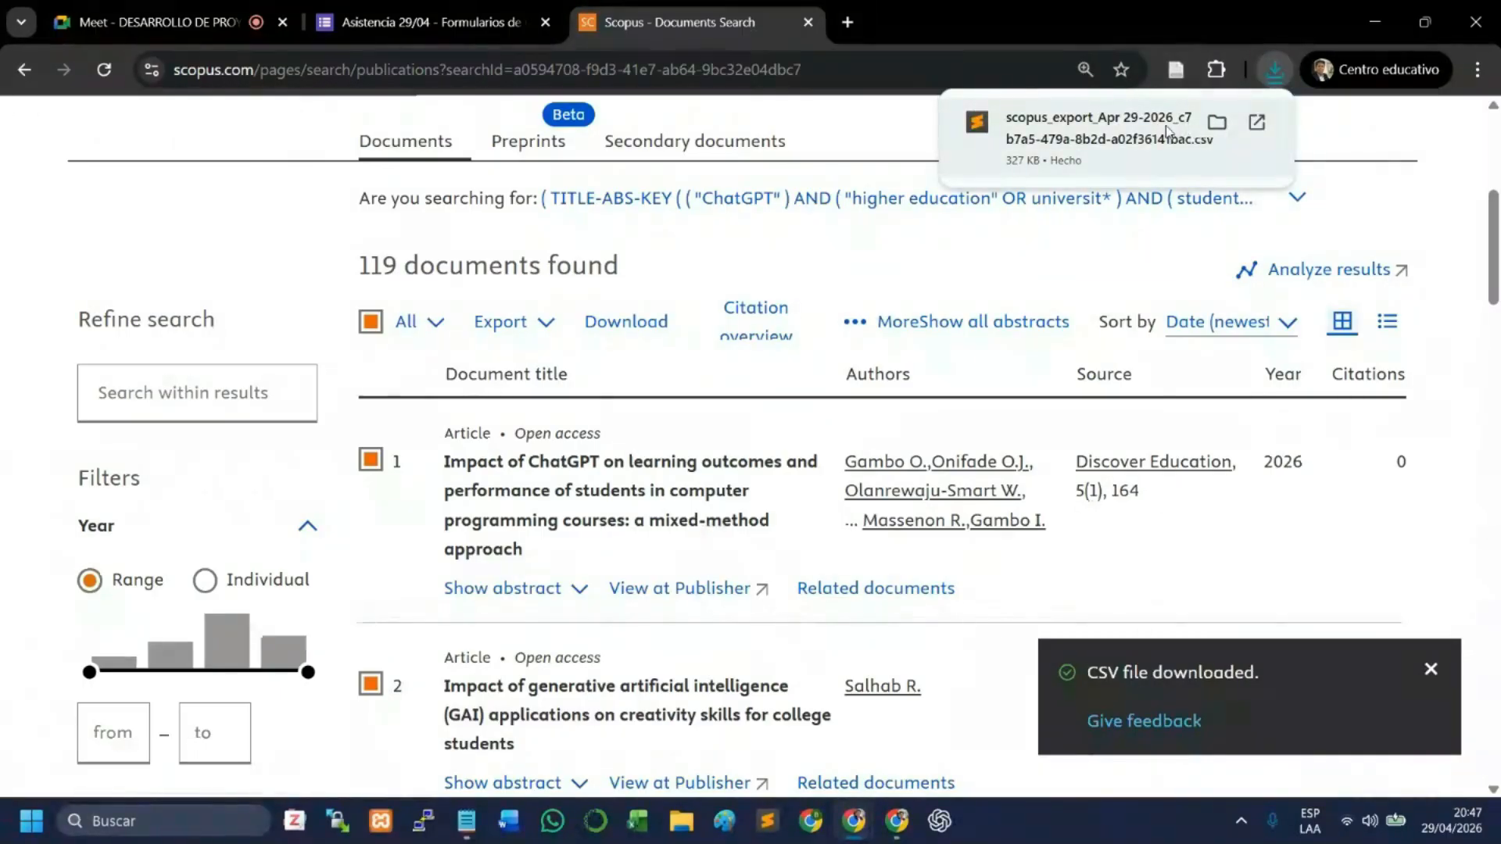
{"action": "left_click", "coordinate": [1215, 124]}
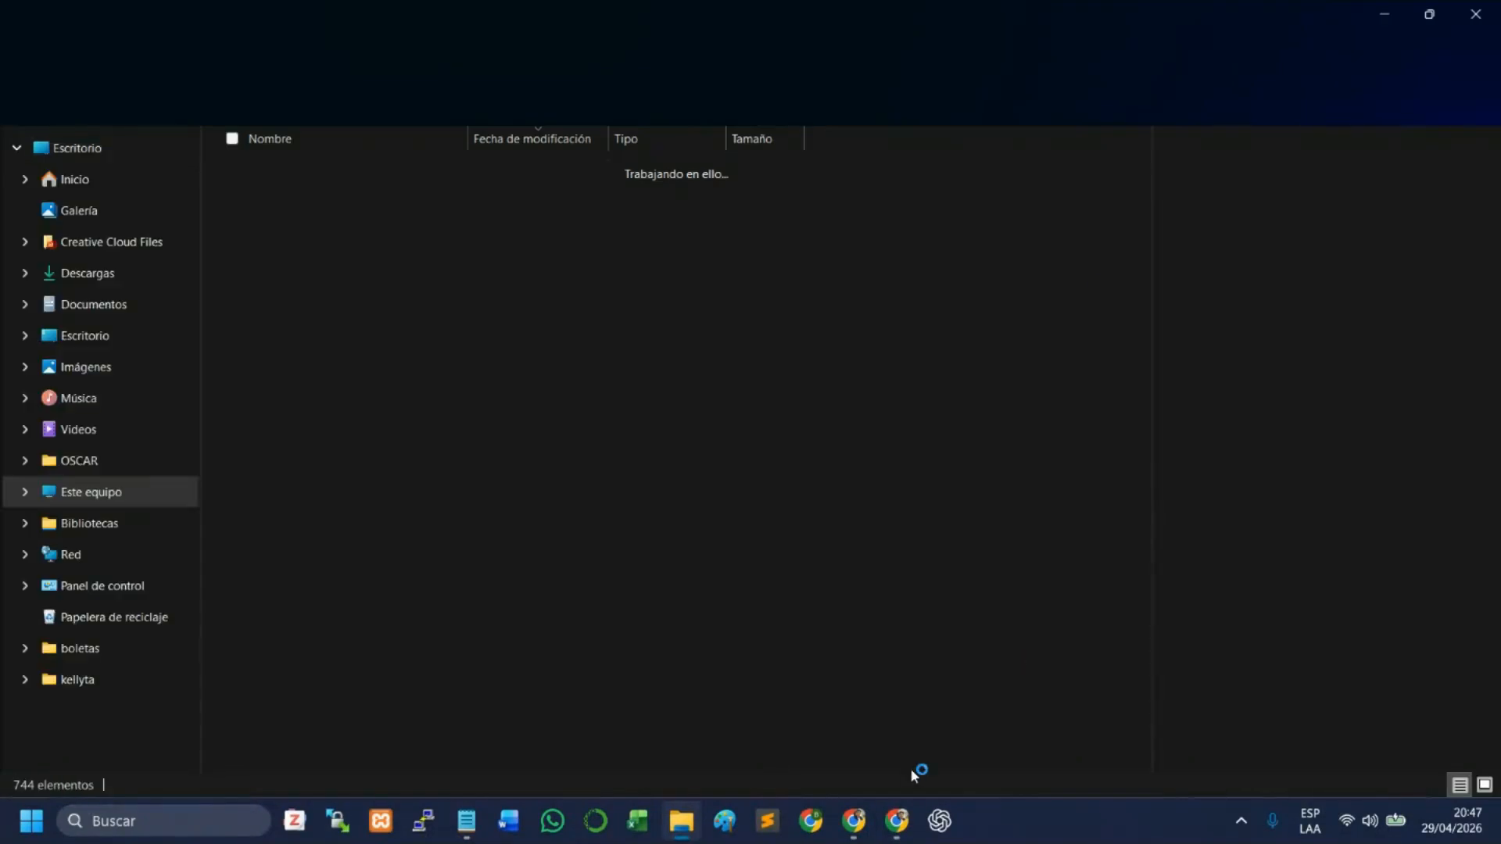
{"action": "left_click", "coordinate": [892, 836]}
{"action": "mouse_move", "coordinate": [853, 821]}
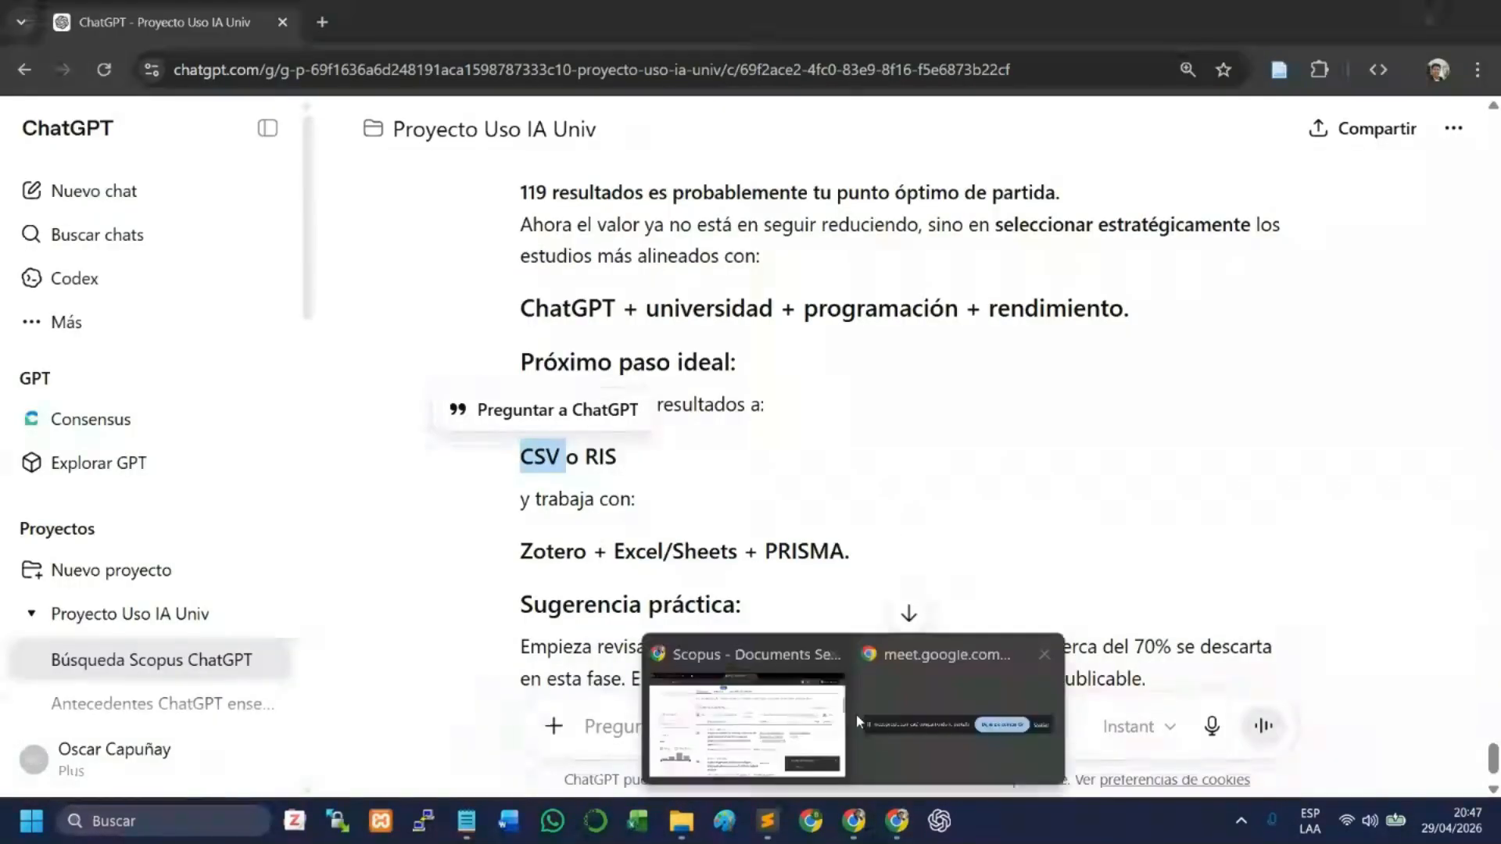
{"action": "left_click", "coordinate": [815, 721]}
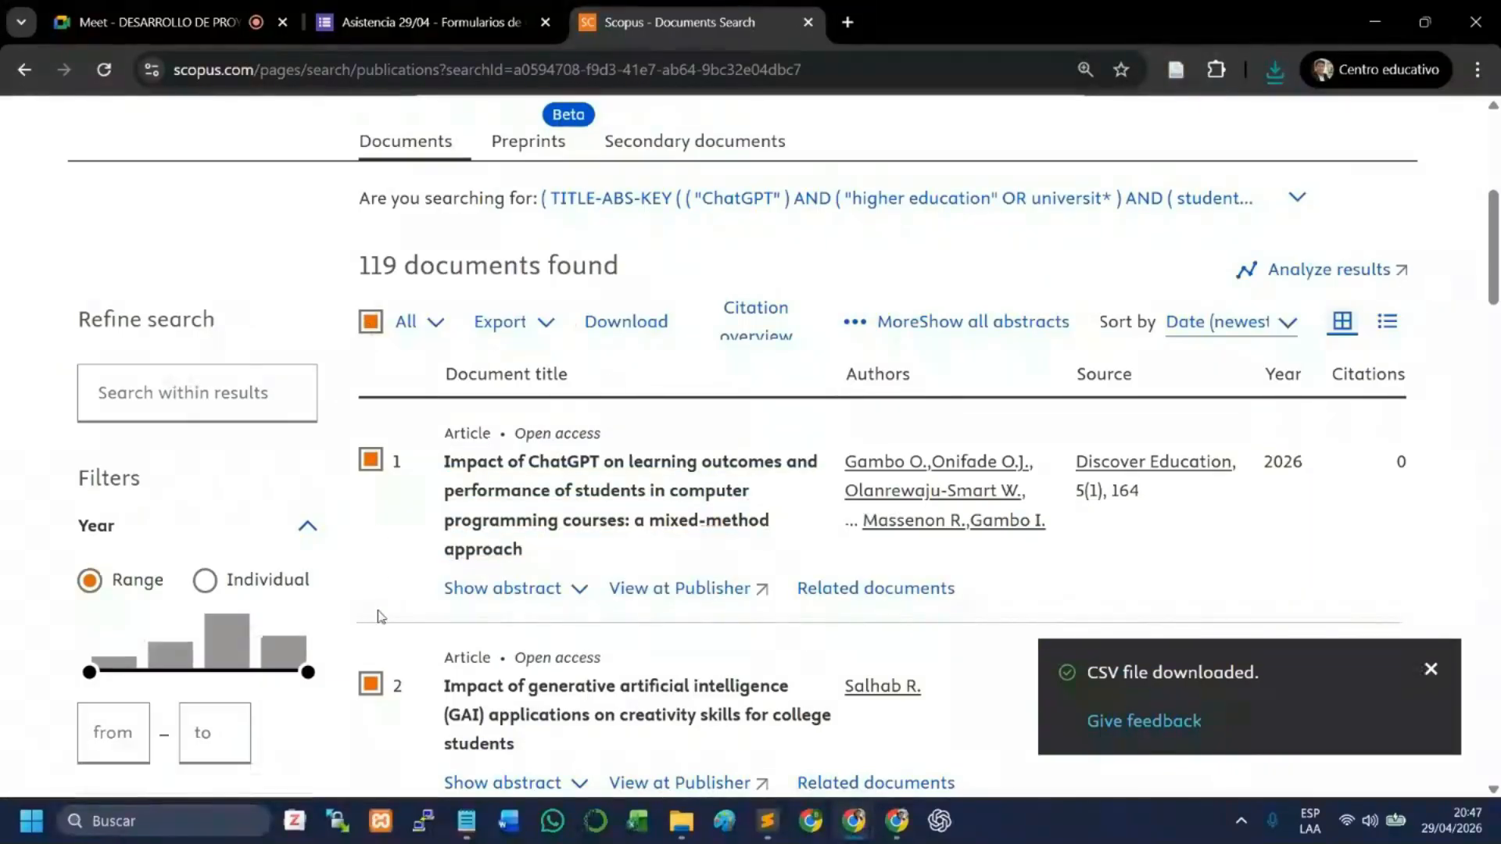
- Start the full-text download of the first 50 results and confirm the document selection
{"action": "left_click", "coordinate": [630, 326]}
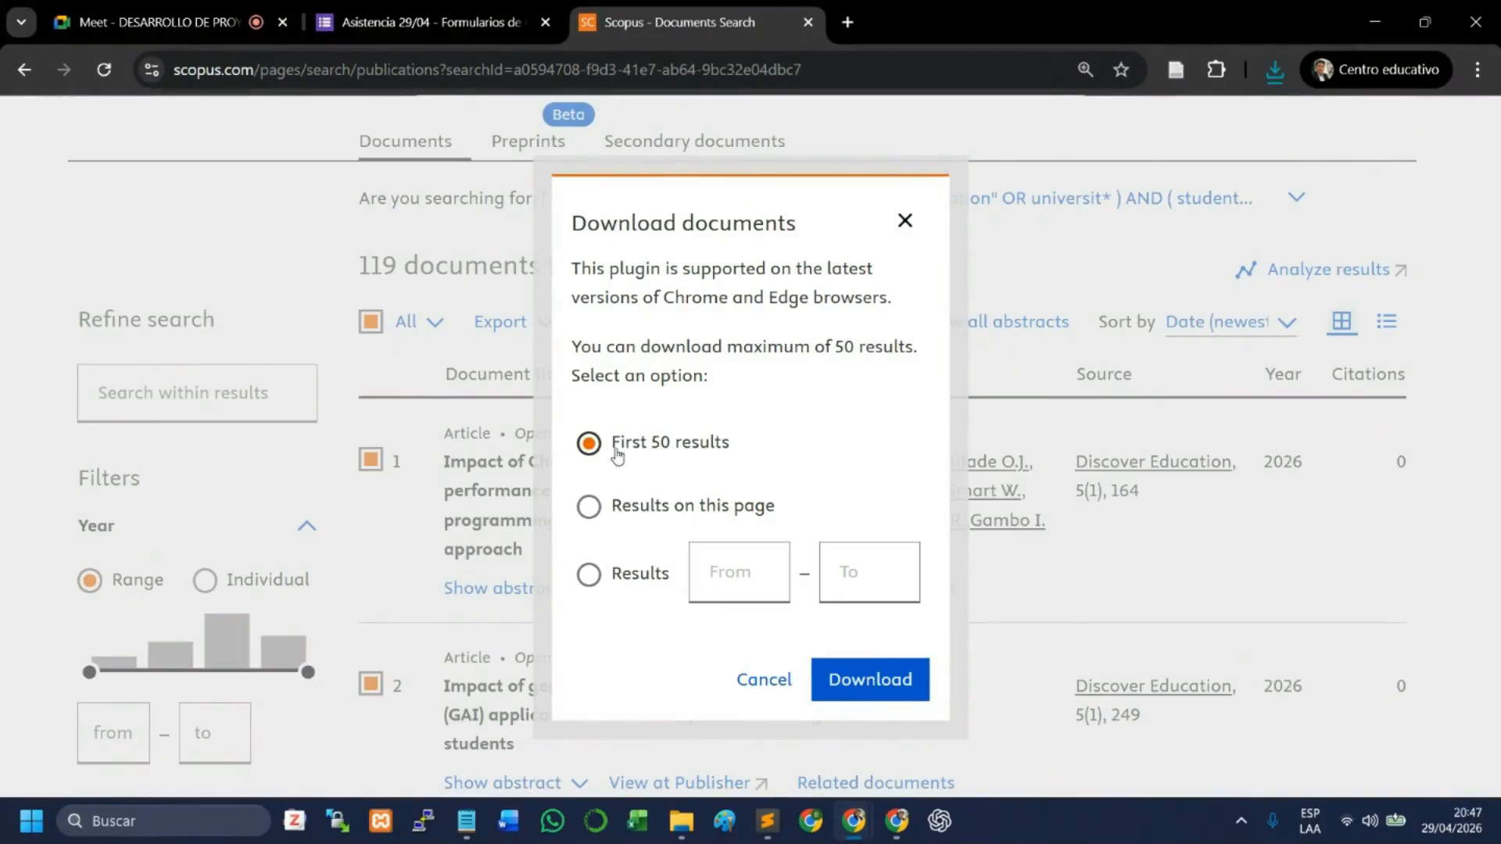
{"action": "left_click", "coordinate": [871, 682]}
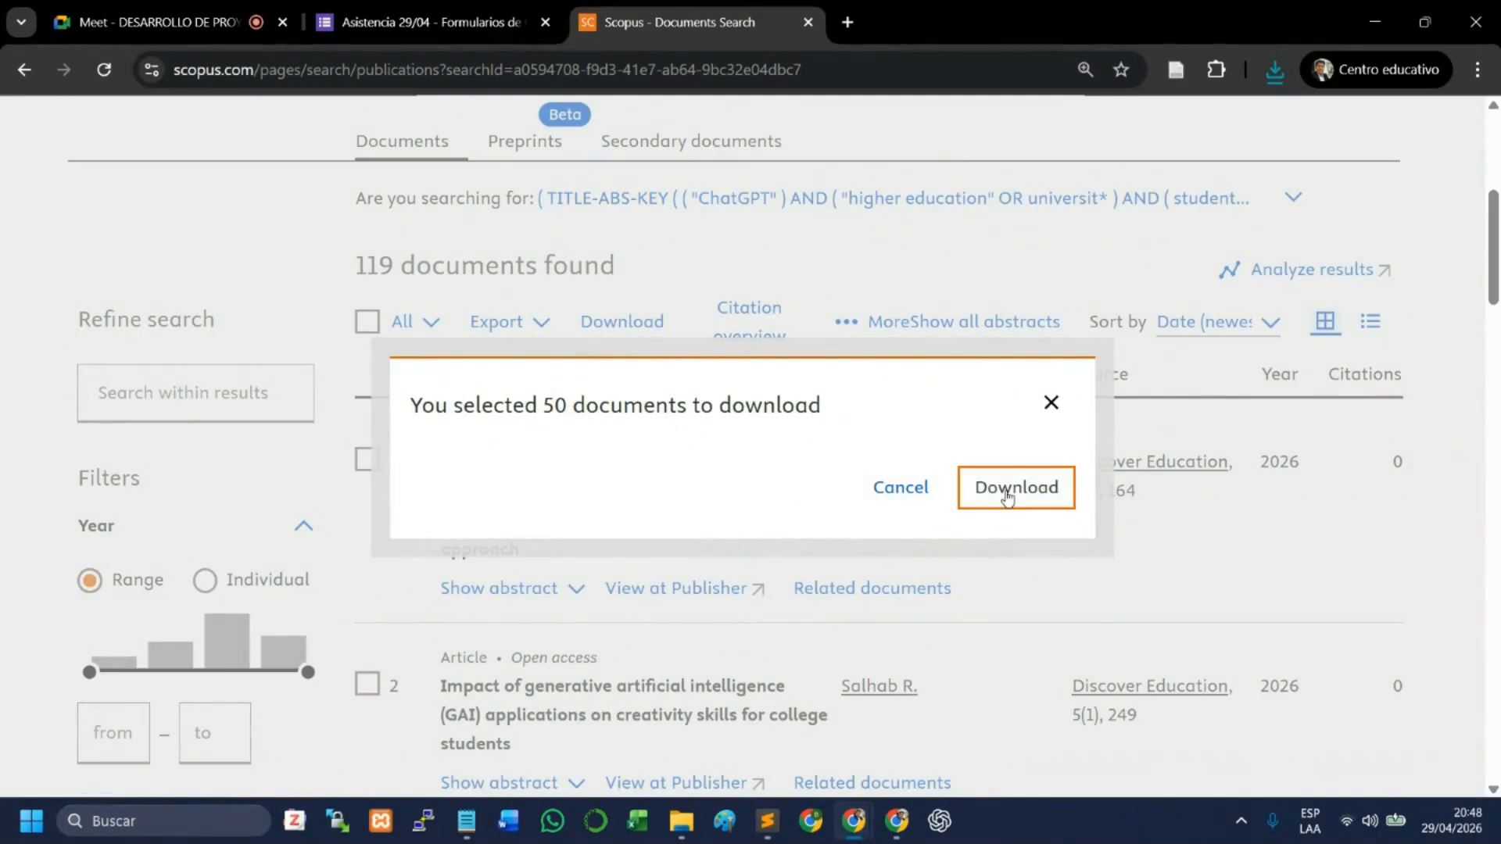
{"action": "left_click", "coordinate": [1009, 491]}
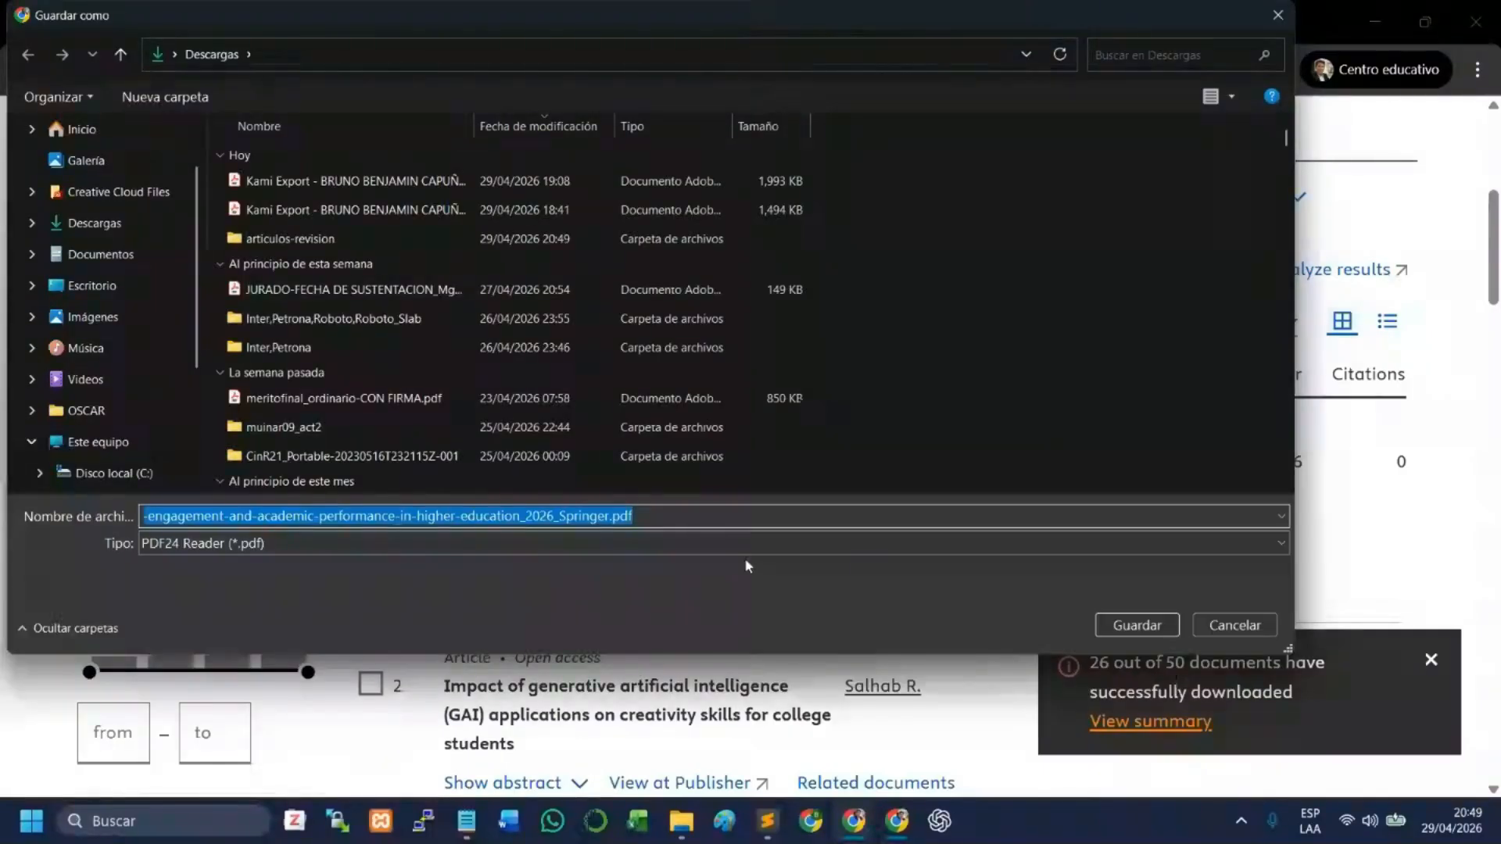
- Save the Leveraging-artificial-intelligence PDF in Descargas, and the Impact-of-ChatGPT and Modelling-economics-students PDFs in its articulos-revision subfolder
{"action": "left_click", "coordinate": [1235, 625]}
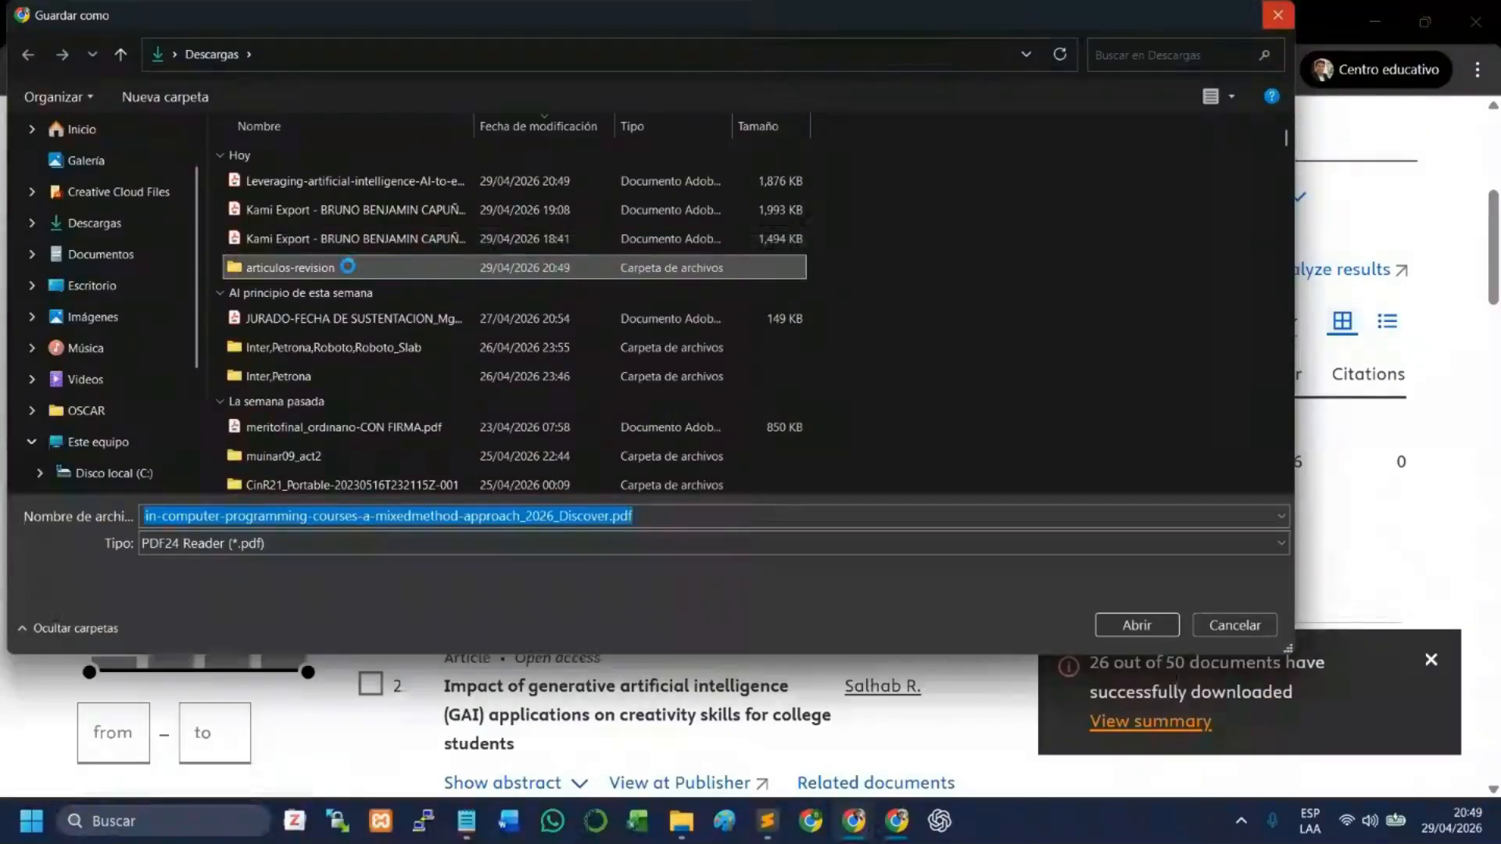
{"action": "double_click", "coordinate": [345, 267]}
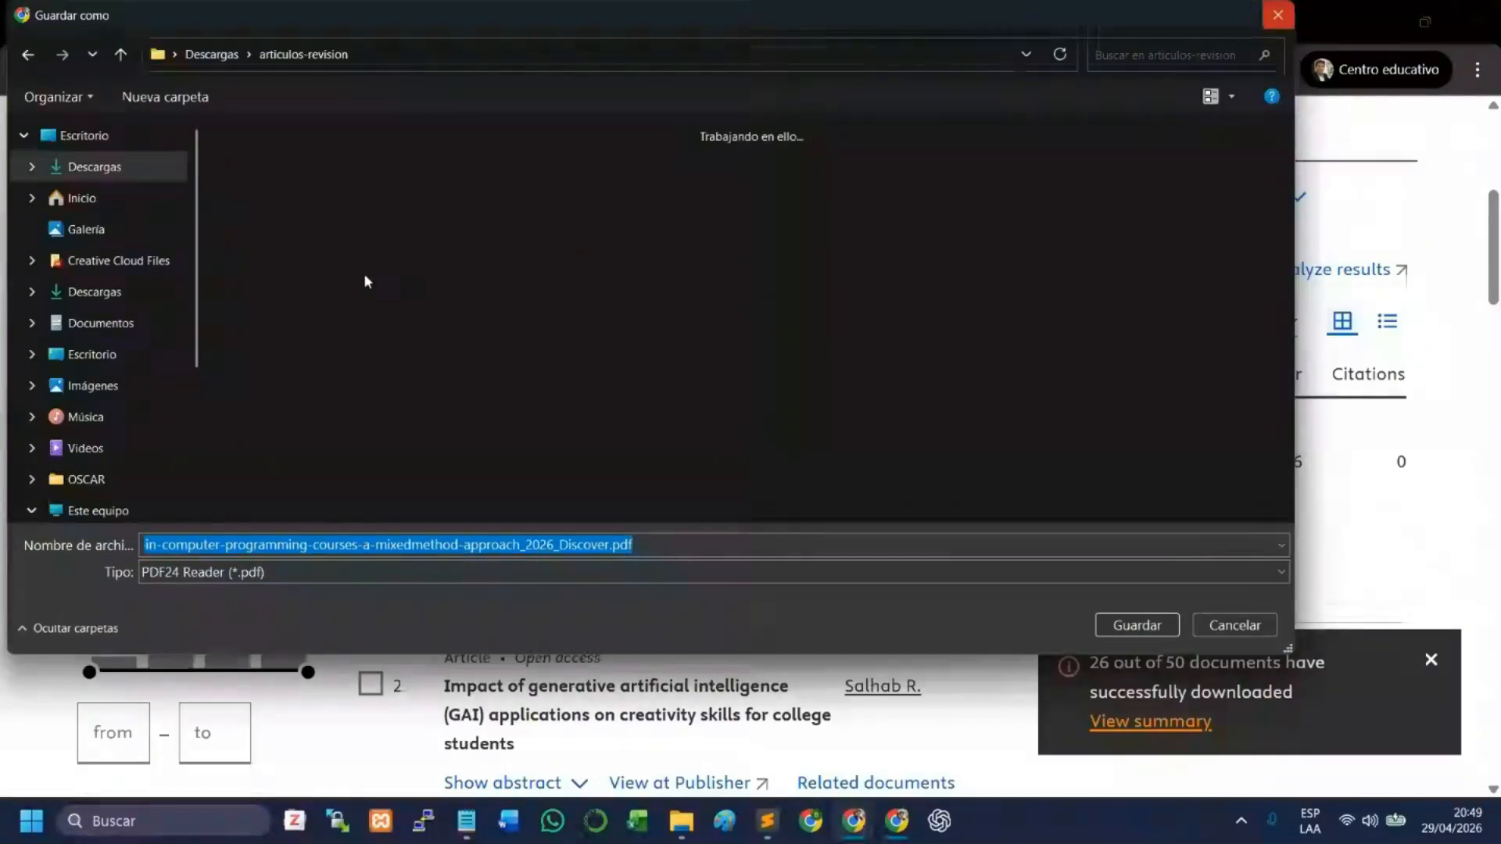
{"action": "left_click", "coordinate": [1138, 625]}
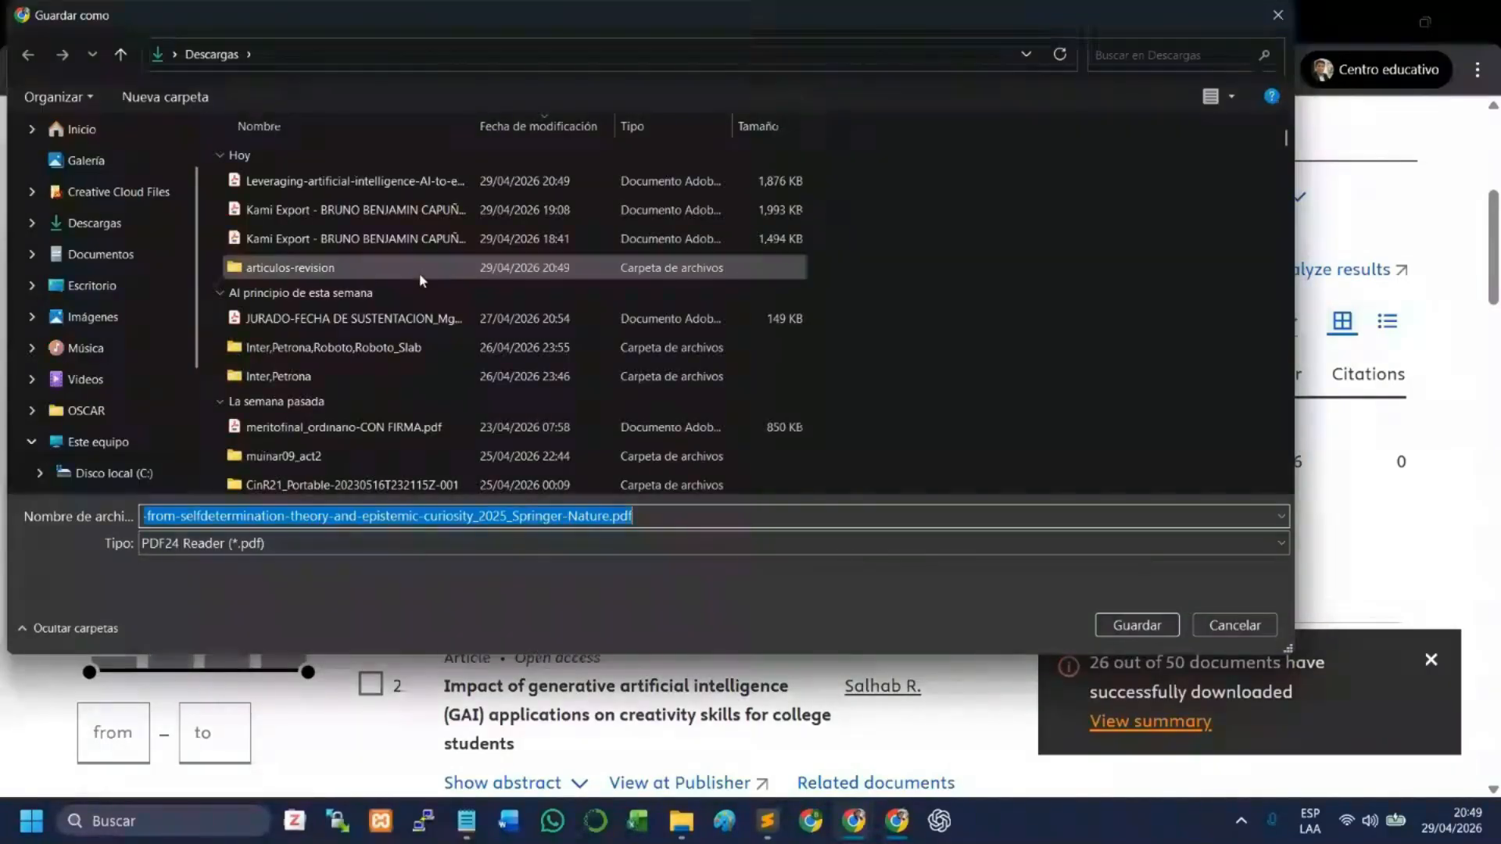
{"action": "left_click", "coordinate": [420, 274]}
{"action": "left_click", "coordinate": [1159, 629]}
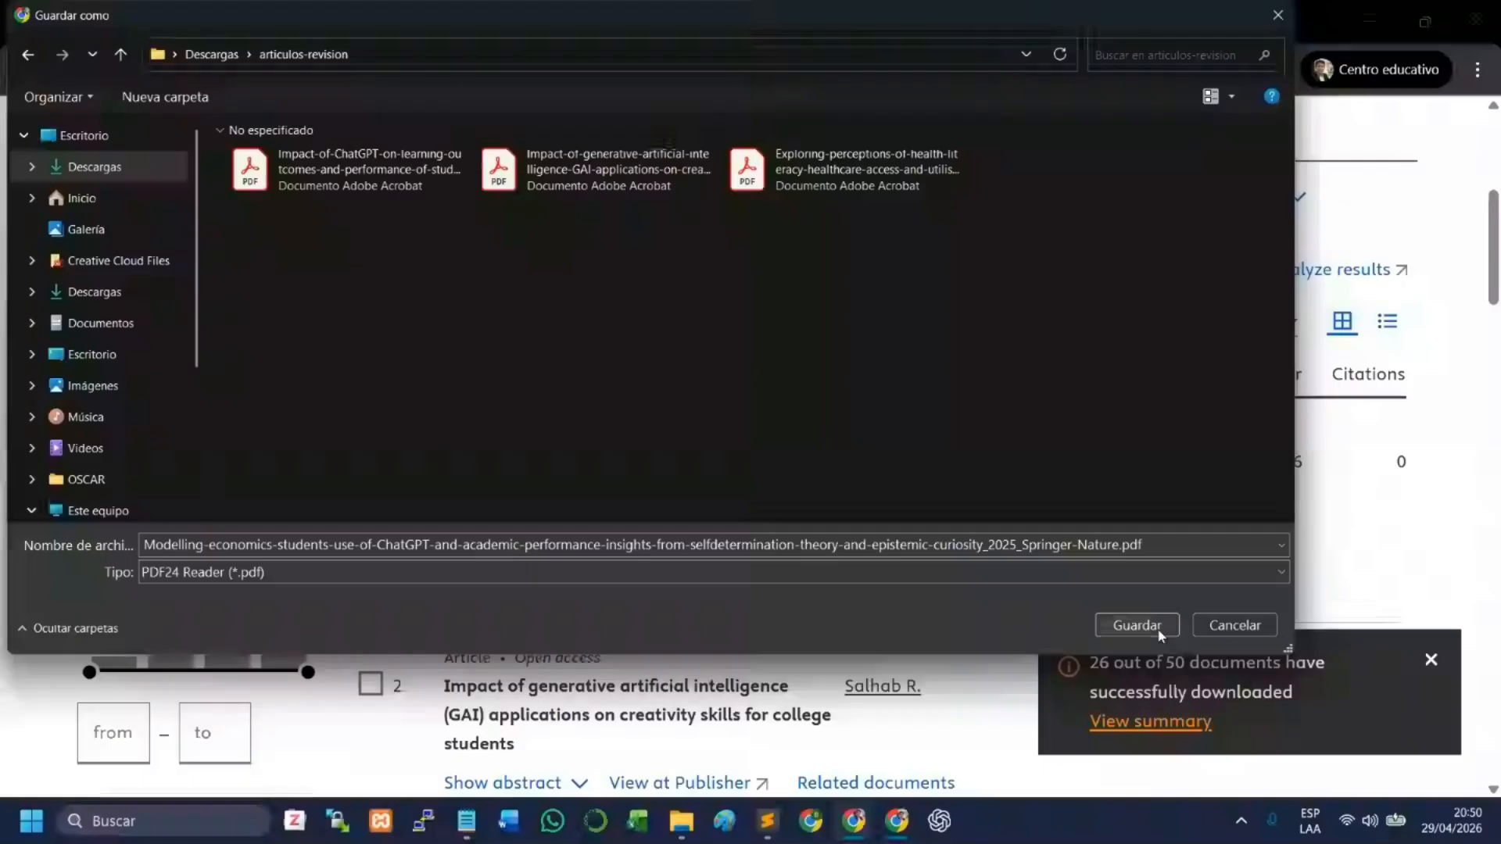
{"action": "left_click", "coordinate": [1137, 625]}
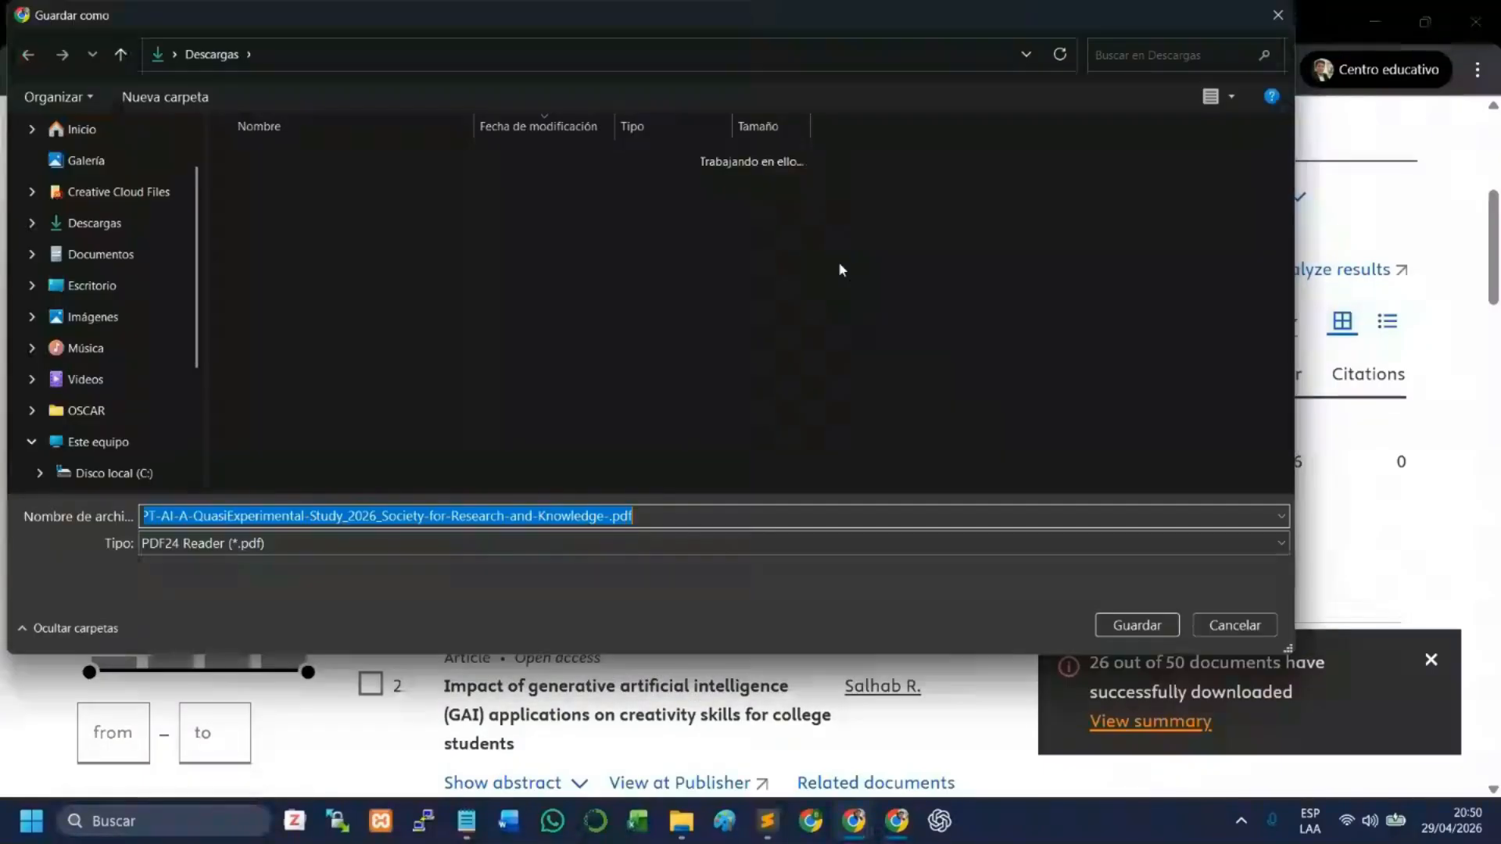
- Save the Enhancing-Academic-Outcomes PDF and the 2025 Society-for-Research-and-Knowledge-Management PDF on Scopus 2000–2025 in the articulos-revision folder
{"action": "left_click", "coordinate": [361, 262]}
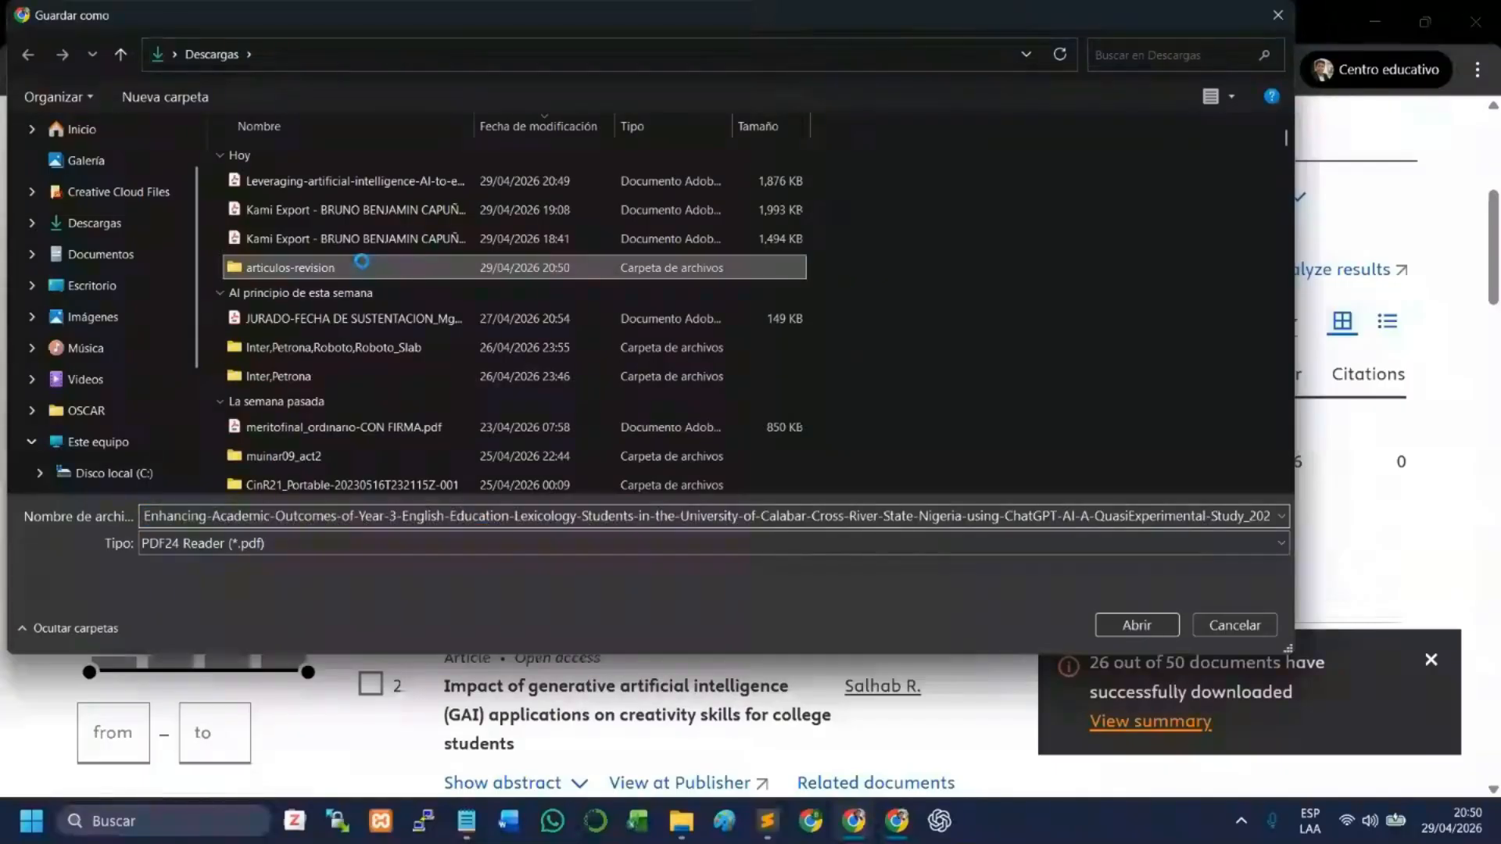
{"action": "left_click", "coordinate": [1136, 624]}
{"action": "left_click", "coordinate": [1138, 624]}
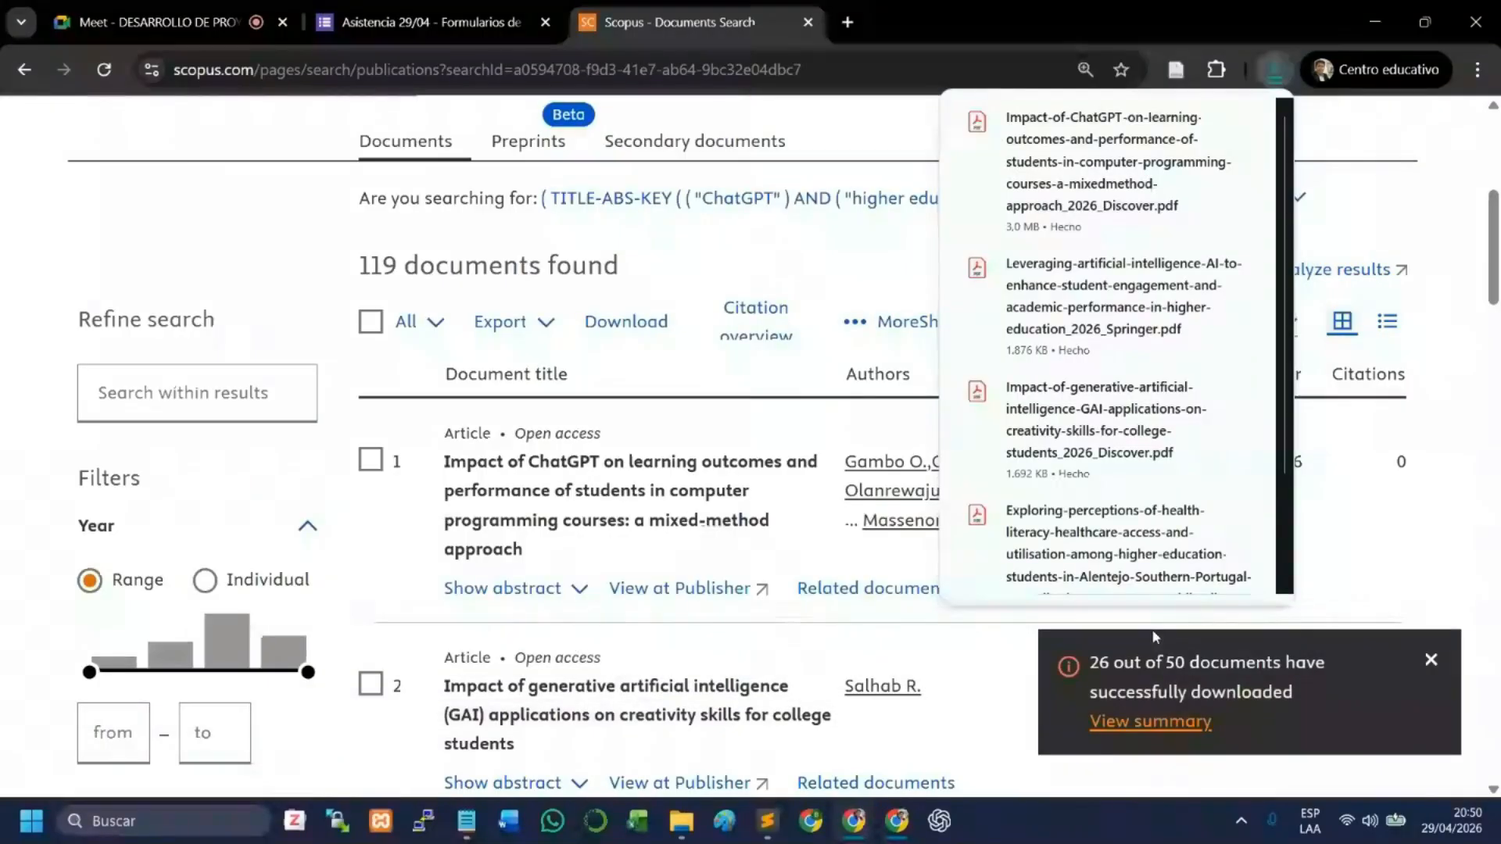
{"action": "mouse_move", "coordinate": [1110, 200]}
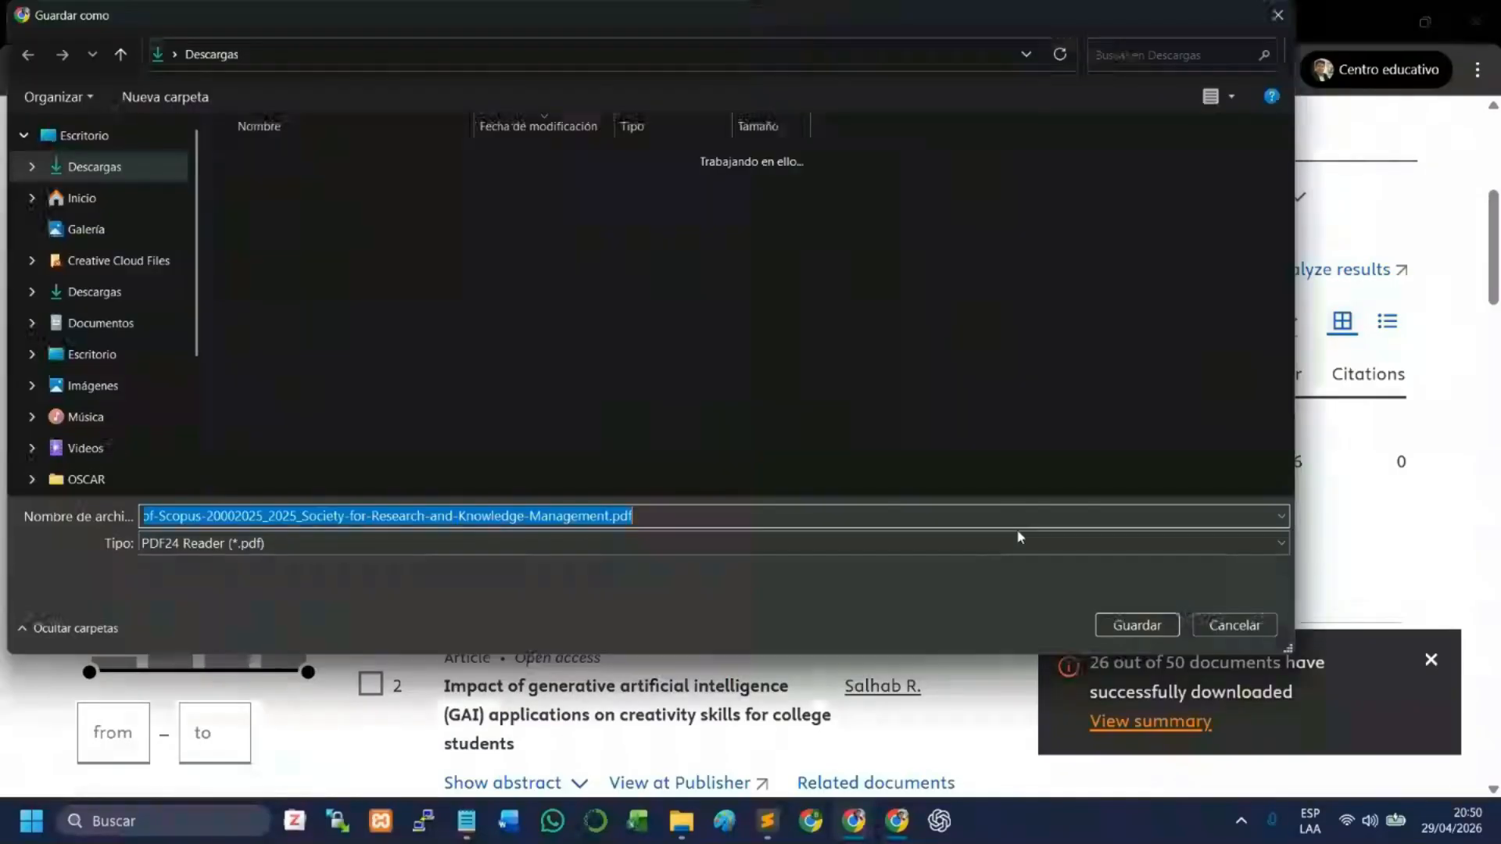
{"action": "double_click", "coordinate": [331, 270]}
{"action": "left_click", "coordinate": [1137, 624]}
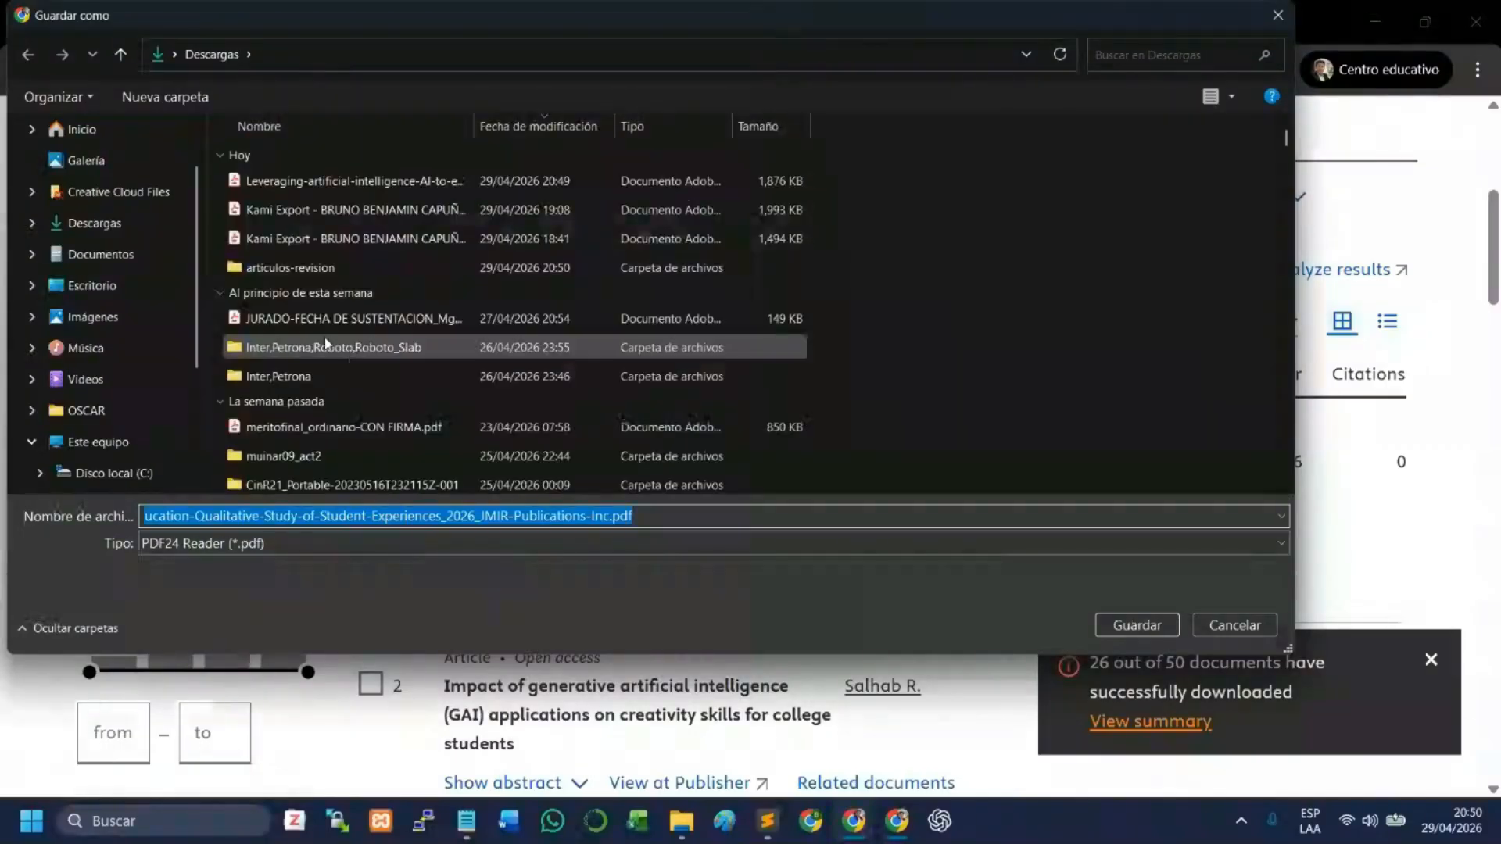
- Save the Artificial-Intelligence-in-Health-Professions-Education and ChatGPT-as-a-Virtual-Peer PDFs in the articulos-revision folder
{"action": "left_click", "coordinate": [291, 267]}
{"action": "left_click", "coordinate": [1157, 627]}
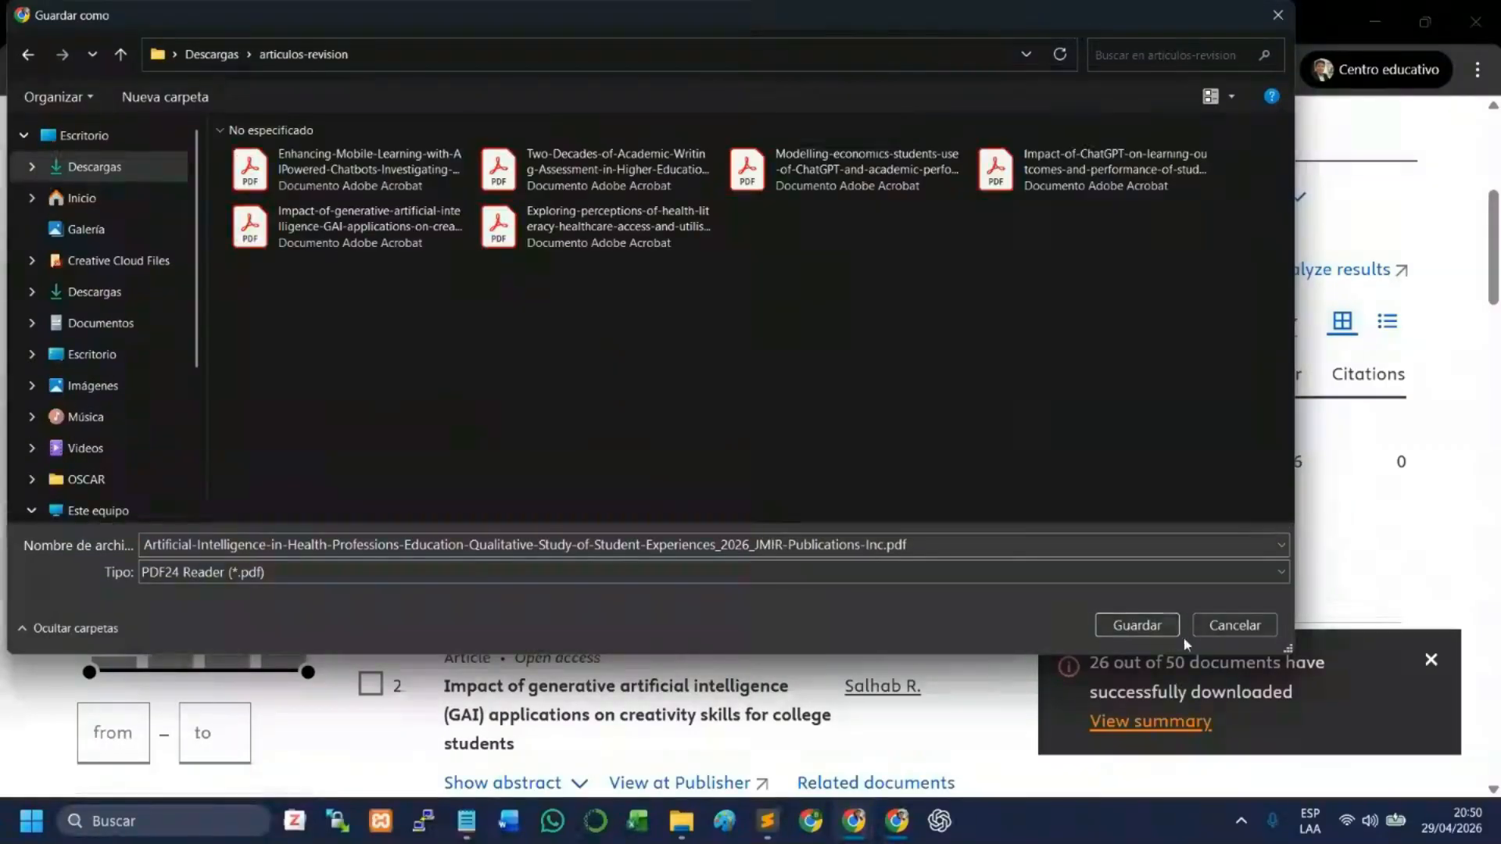
{"action": "left_click", "coordinate": [1134, 624]}
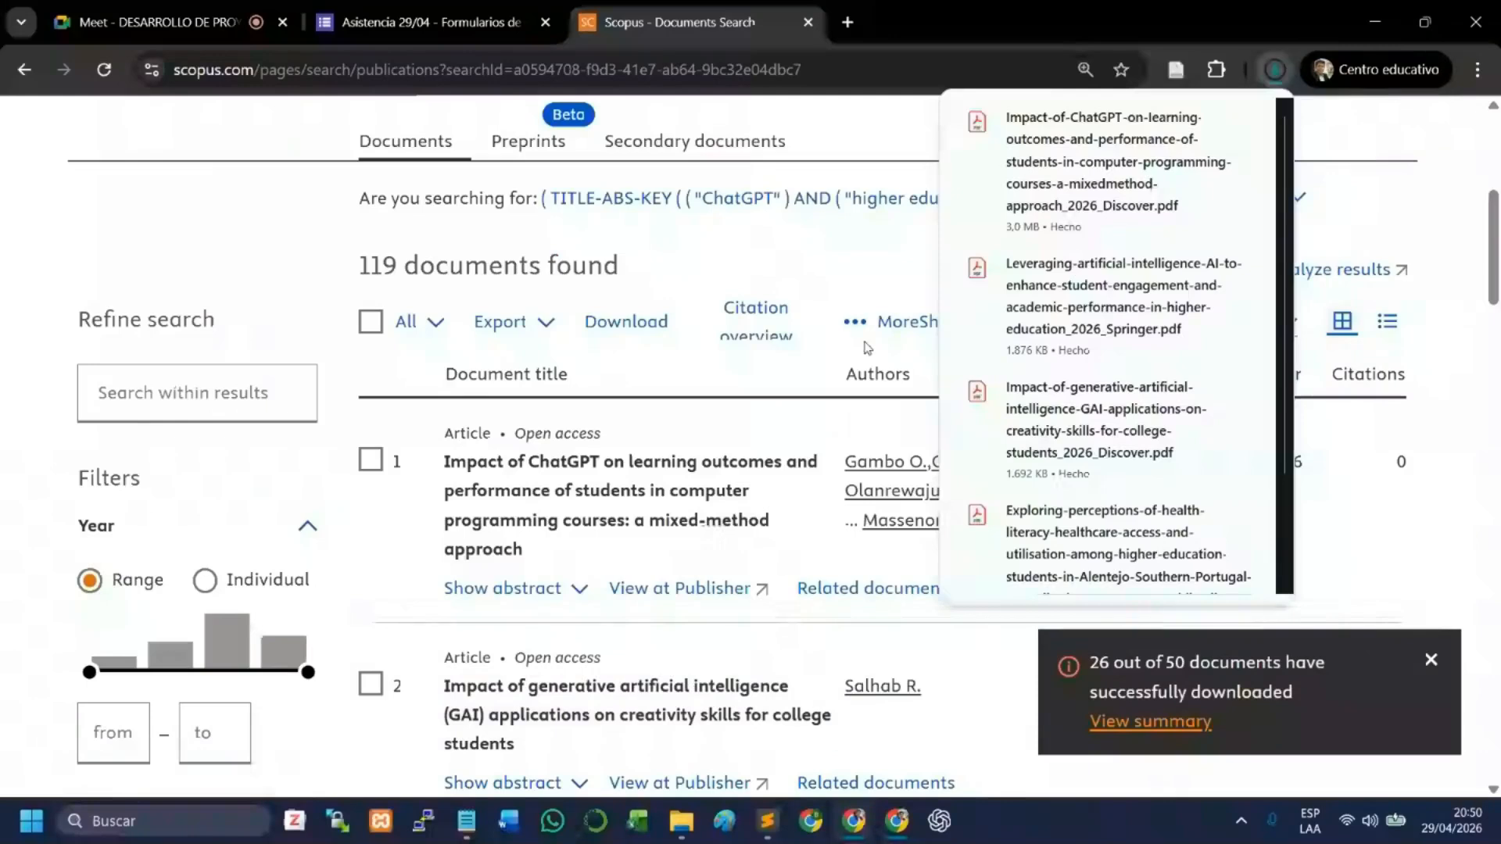
{"action": "mouse_move", "coordinate": [1214, 188]}
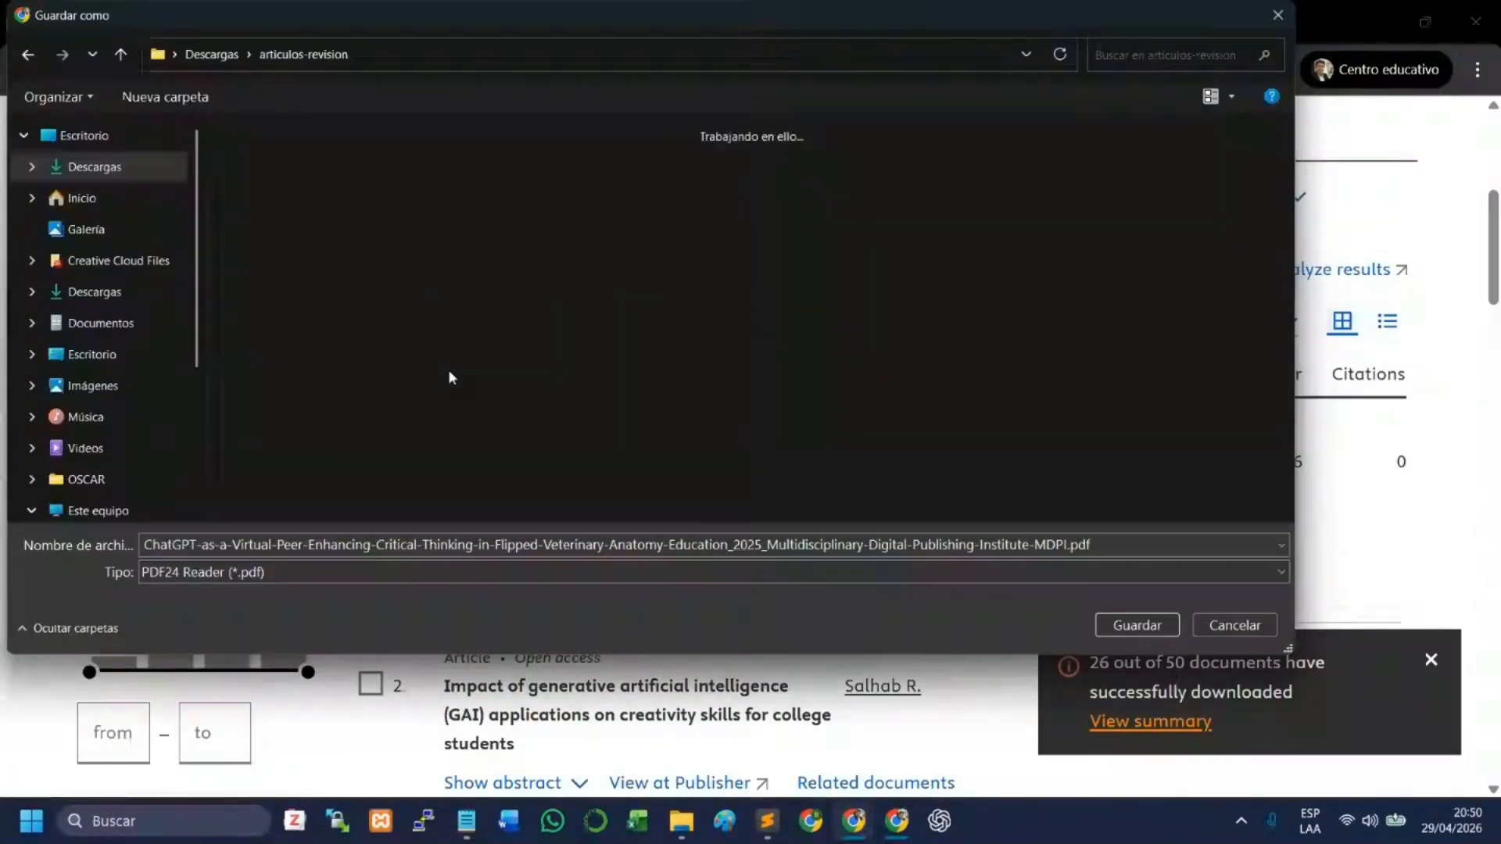
{"action": "left_click", "coordinate": [1137, 625]}
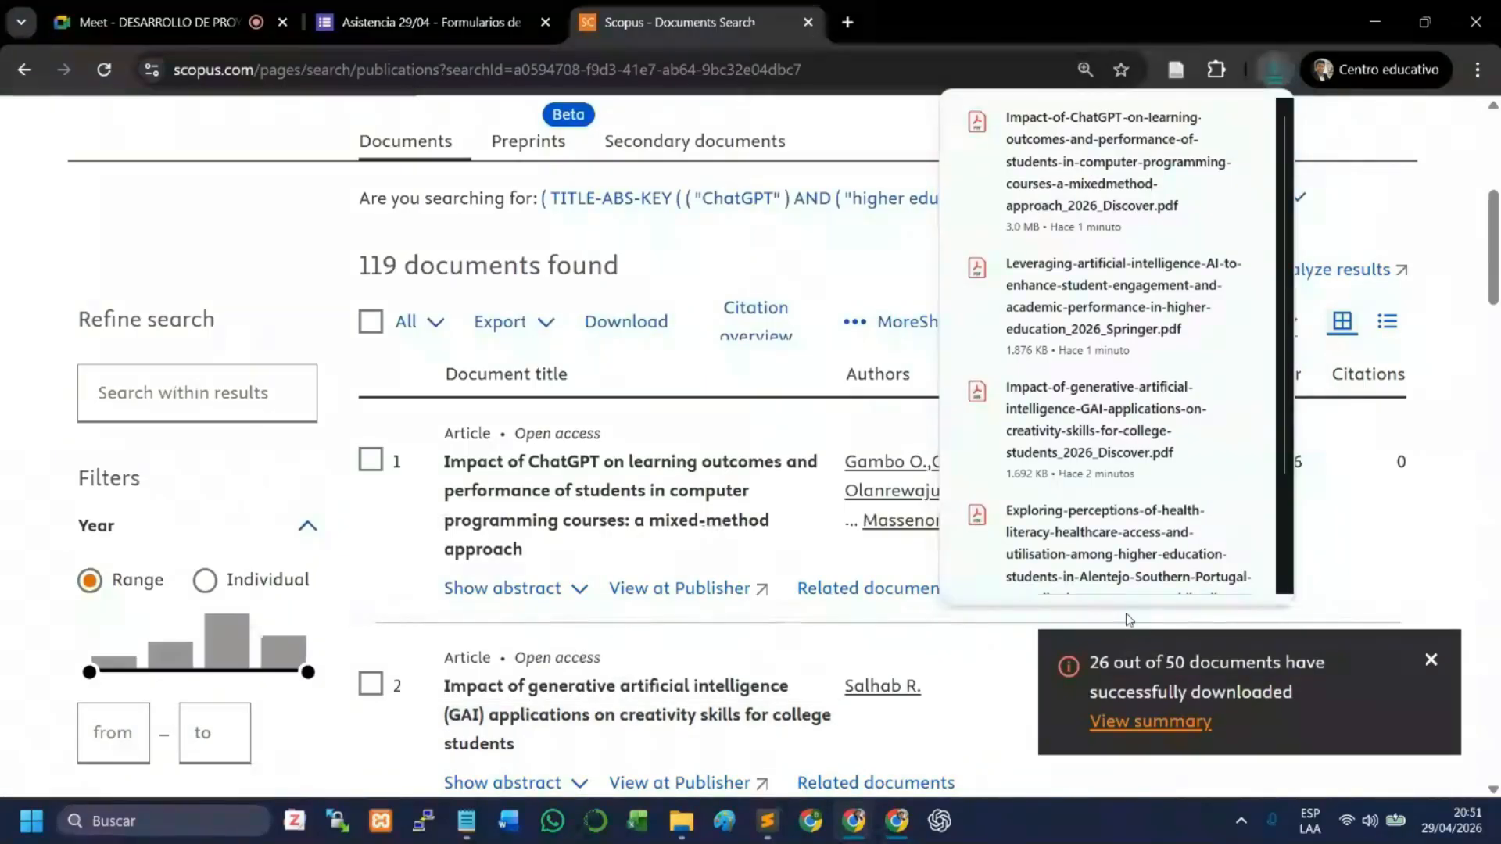
- Save the Validity-and-Reliability-Analysis and Chat-with-my-case-study PDFs in the articulos-revision folder
{"action": "mouse_move", "coordinate": [1165, 190]}
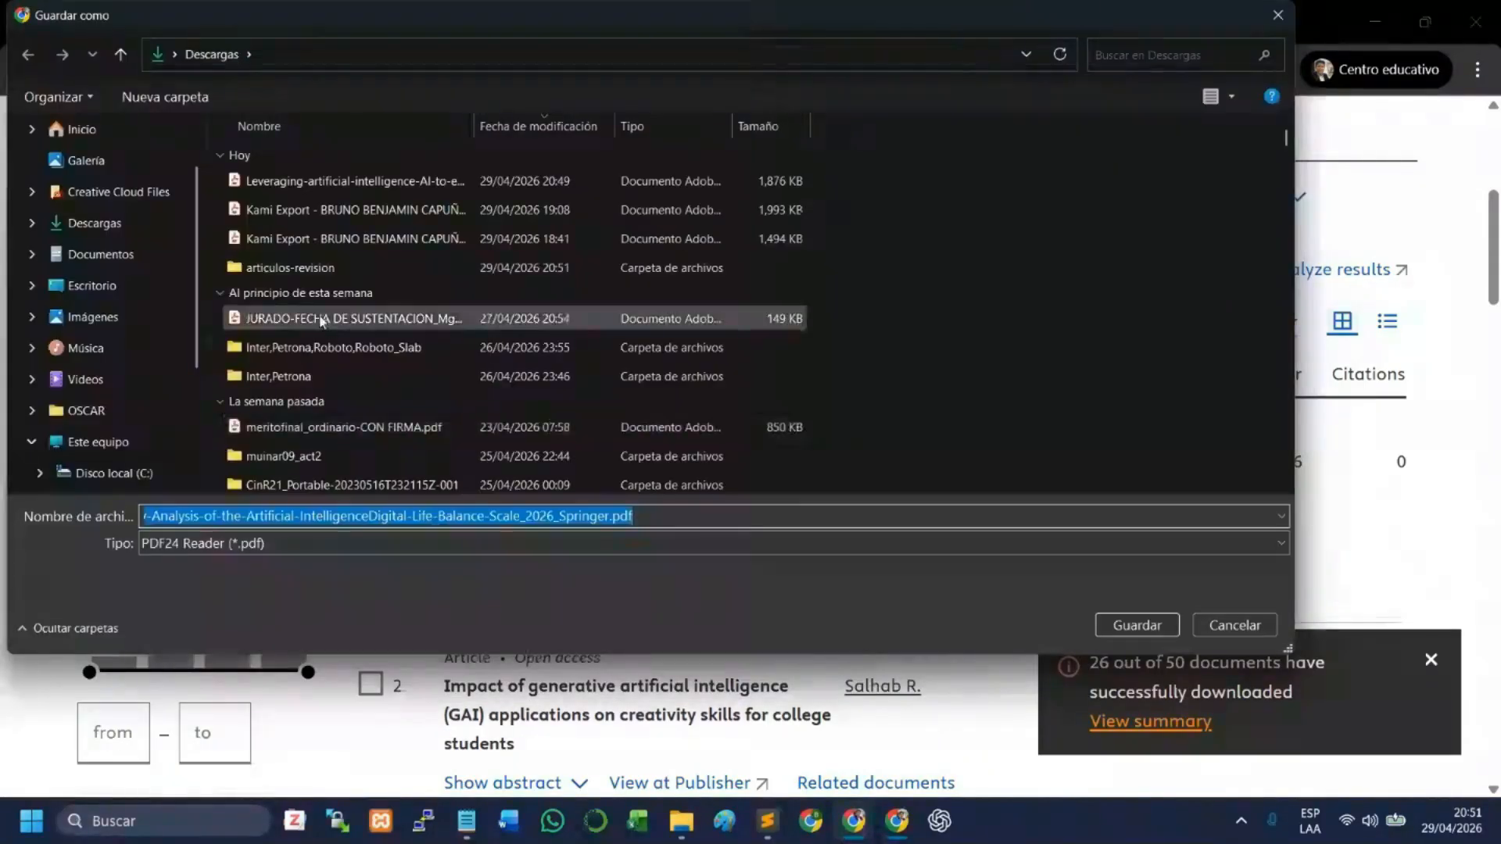
{"action": "double_click", "coordinate": [344, 167]}
{"action": "left_click", "coordinate": [1136, 625]}
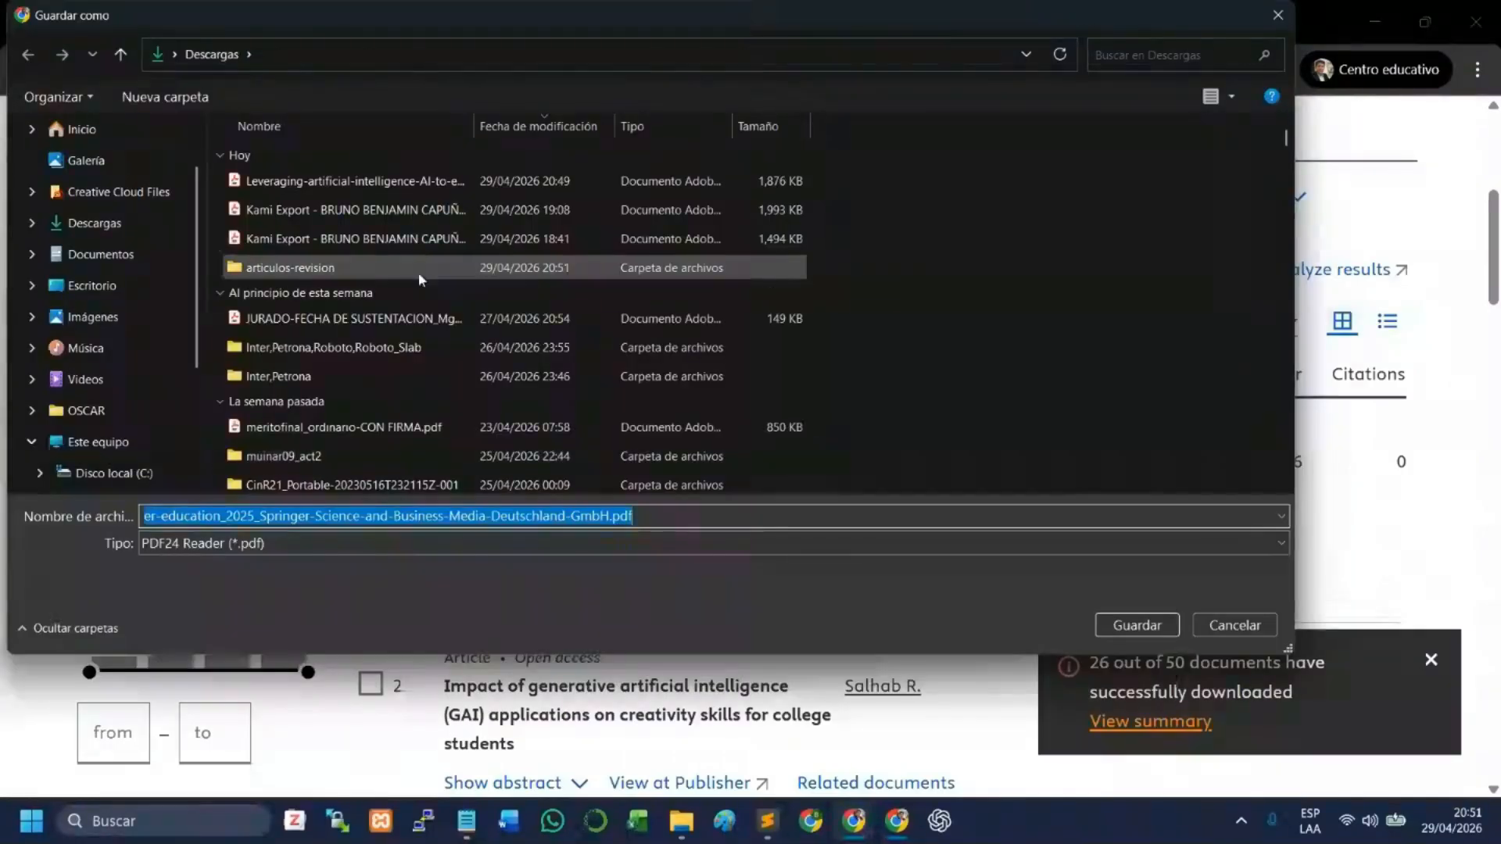
{"action": "left_click", "coordinate": [418, 272]}
{"action": "double_click", "coordinate": [416, 272]}
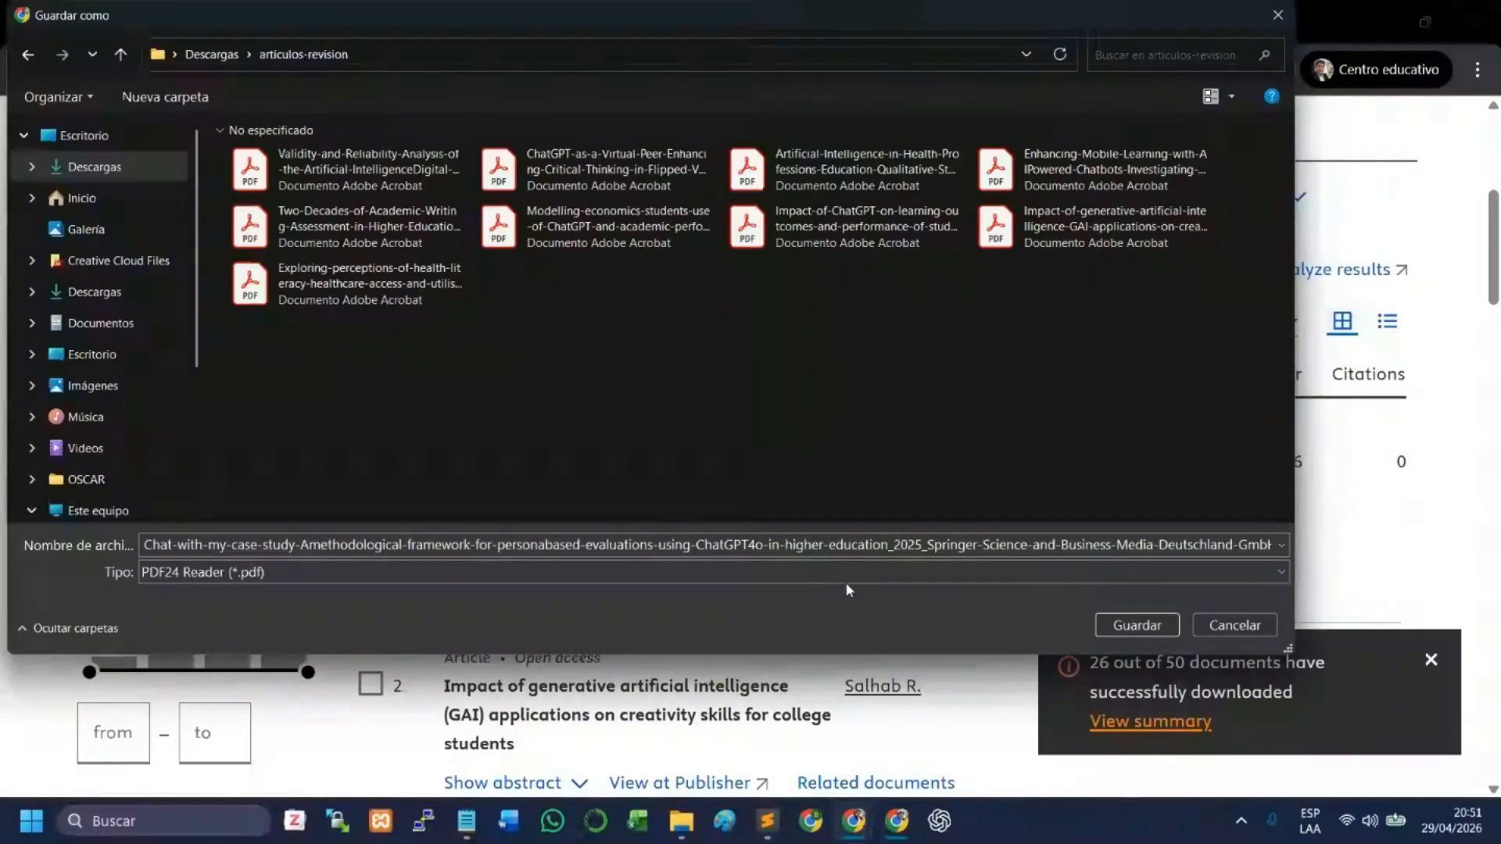
{"action": "left_click", "coordinate": [1126, 624]}
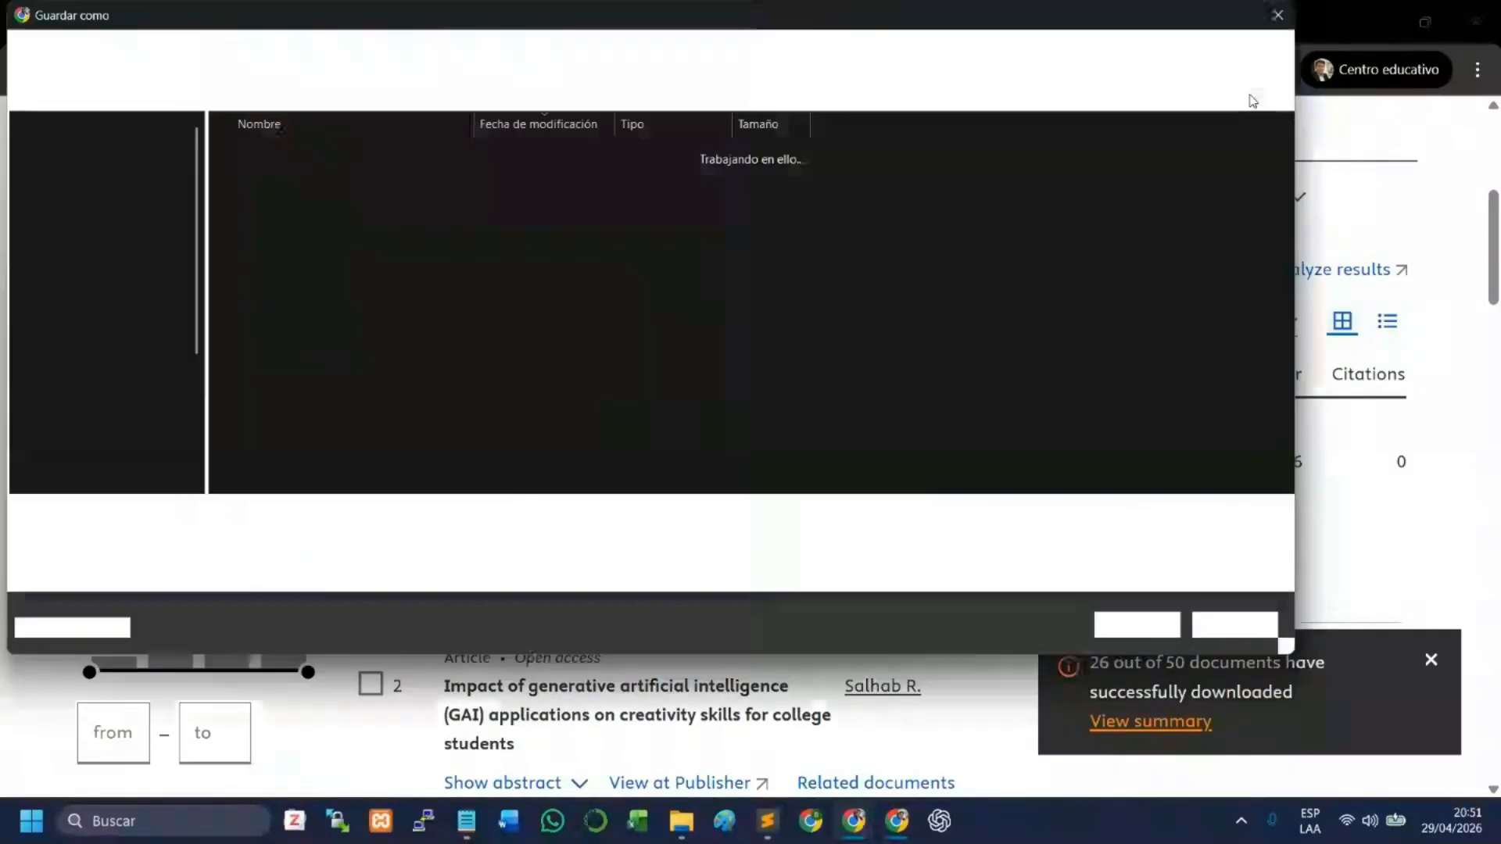
- Save the Is-ChatGPT-a-Rational-Assistant, UNLOCKING-THE-POTENTIAL-OF-LARGE-LANGUAGE-MODELS and Evaluating-students-perceptions PDFs in the articulos-revision folder
{"action": "left_click", "coordinate": [343, 270]}
{"action": "double_click", "coordinate": [344, 269]}
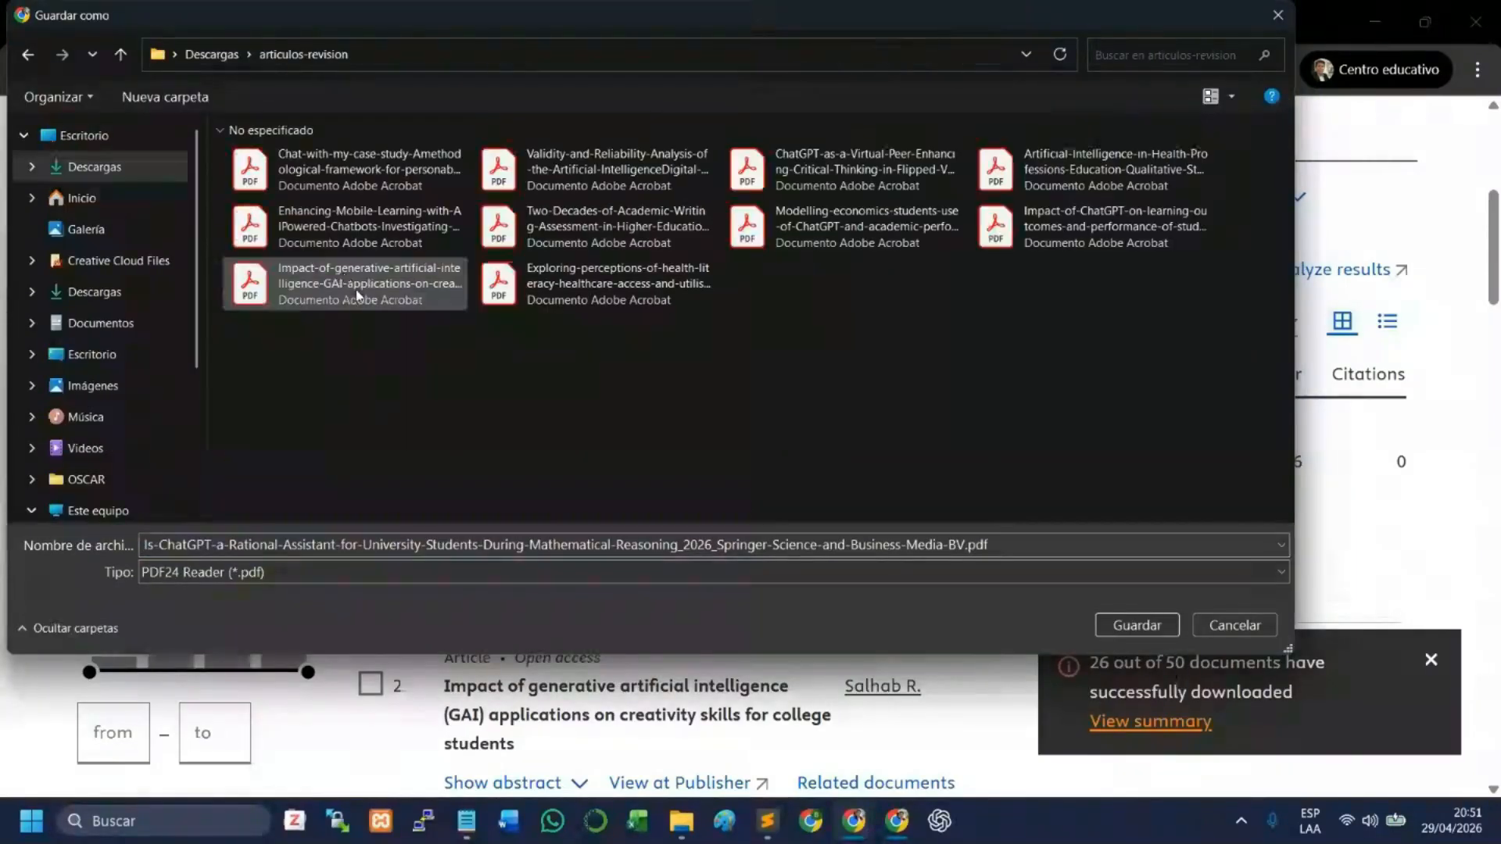
{"action": "left_click", "coordinate": [1132, 629]}
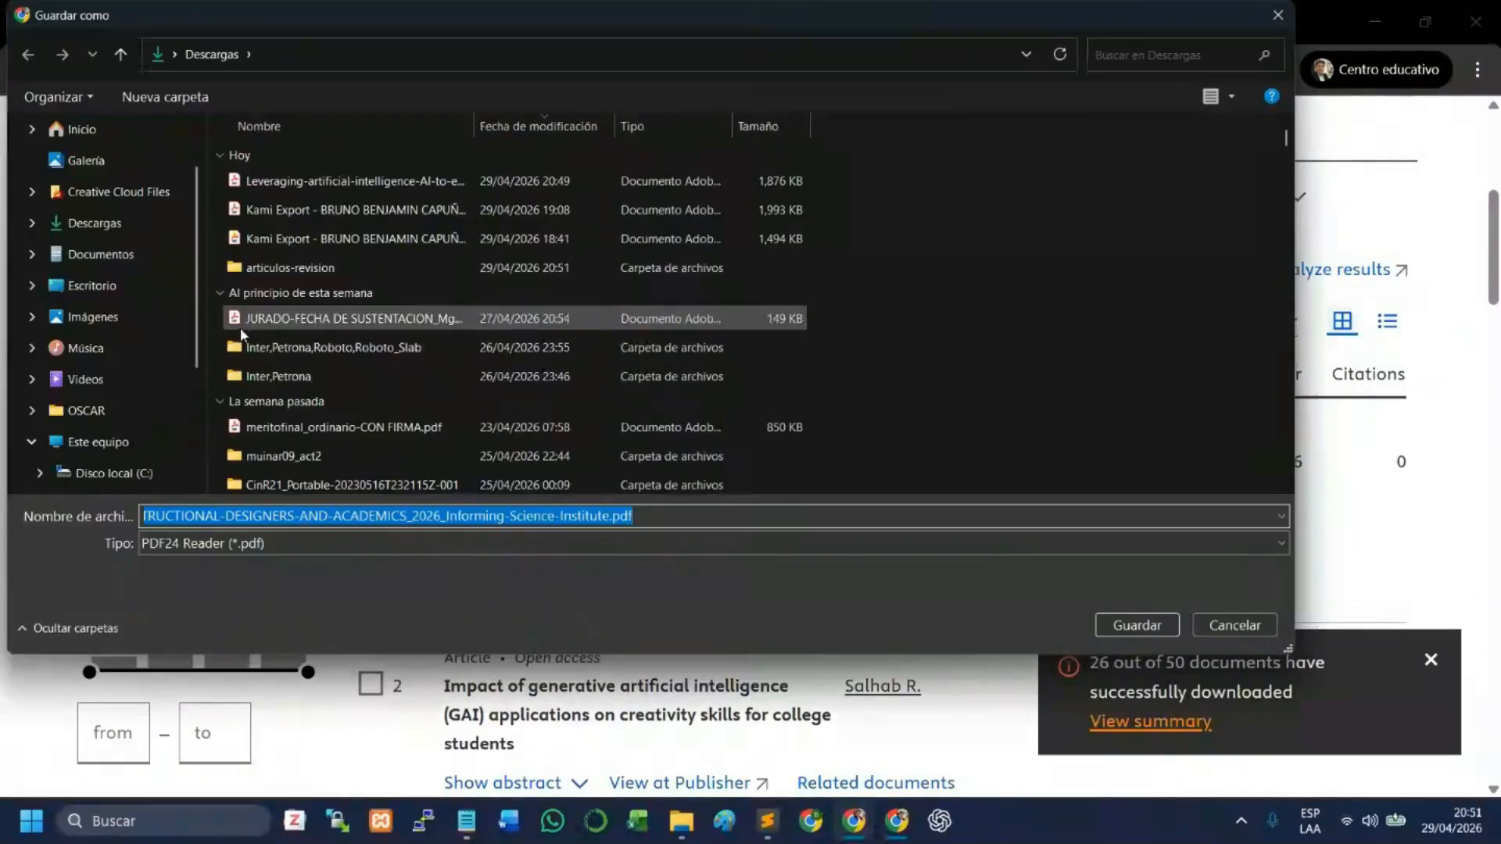
{"action": "double_click", "coordinate": [285, 267]}
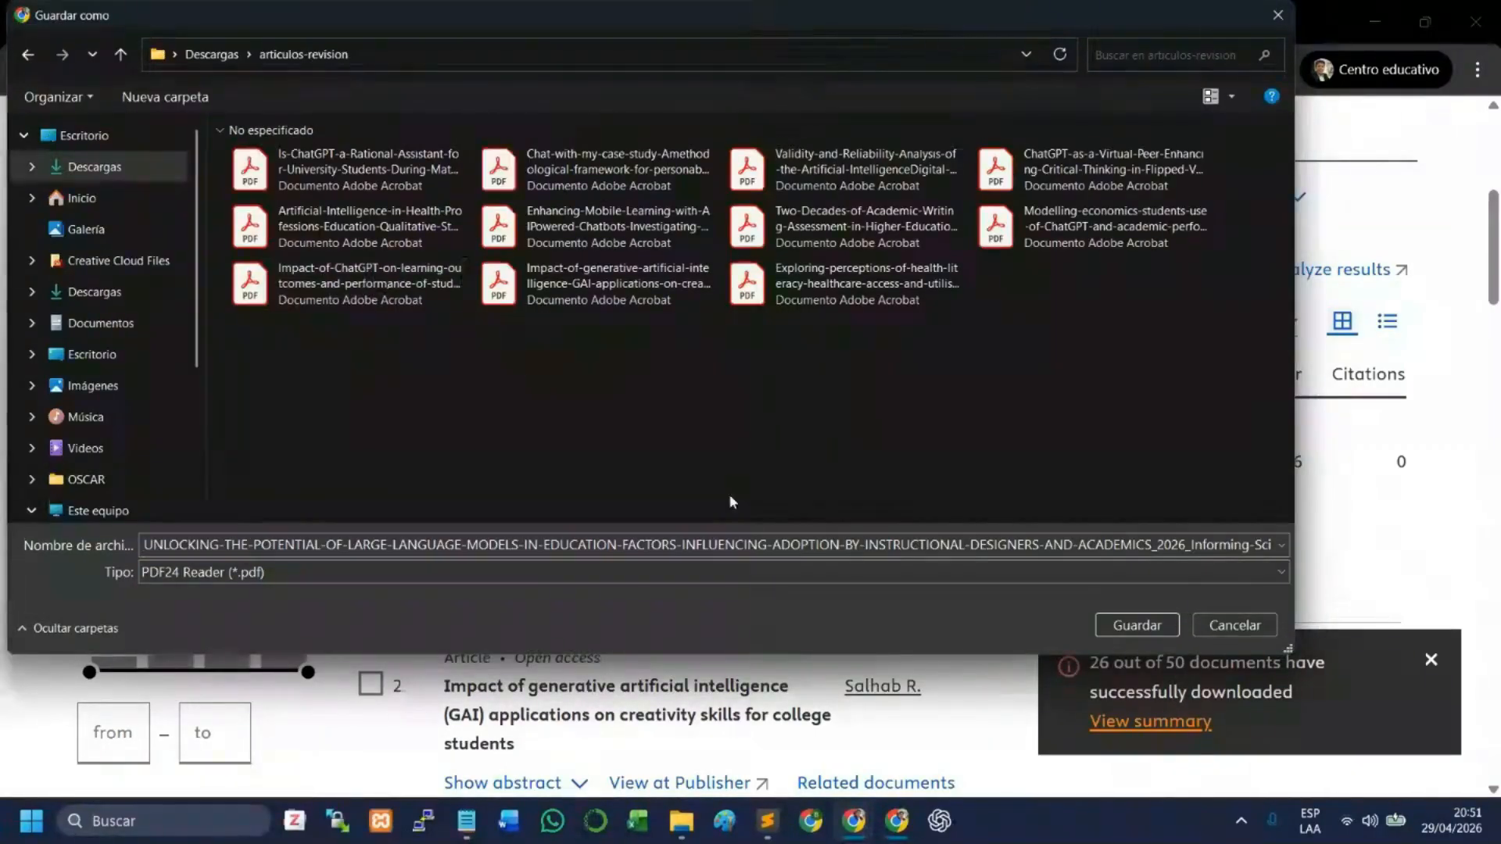
{"action": "left_click", "coordinate": [1137, 625]}
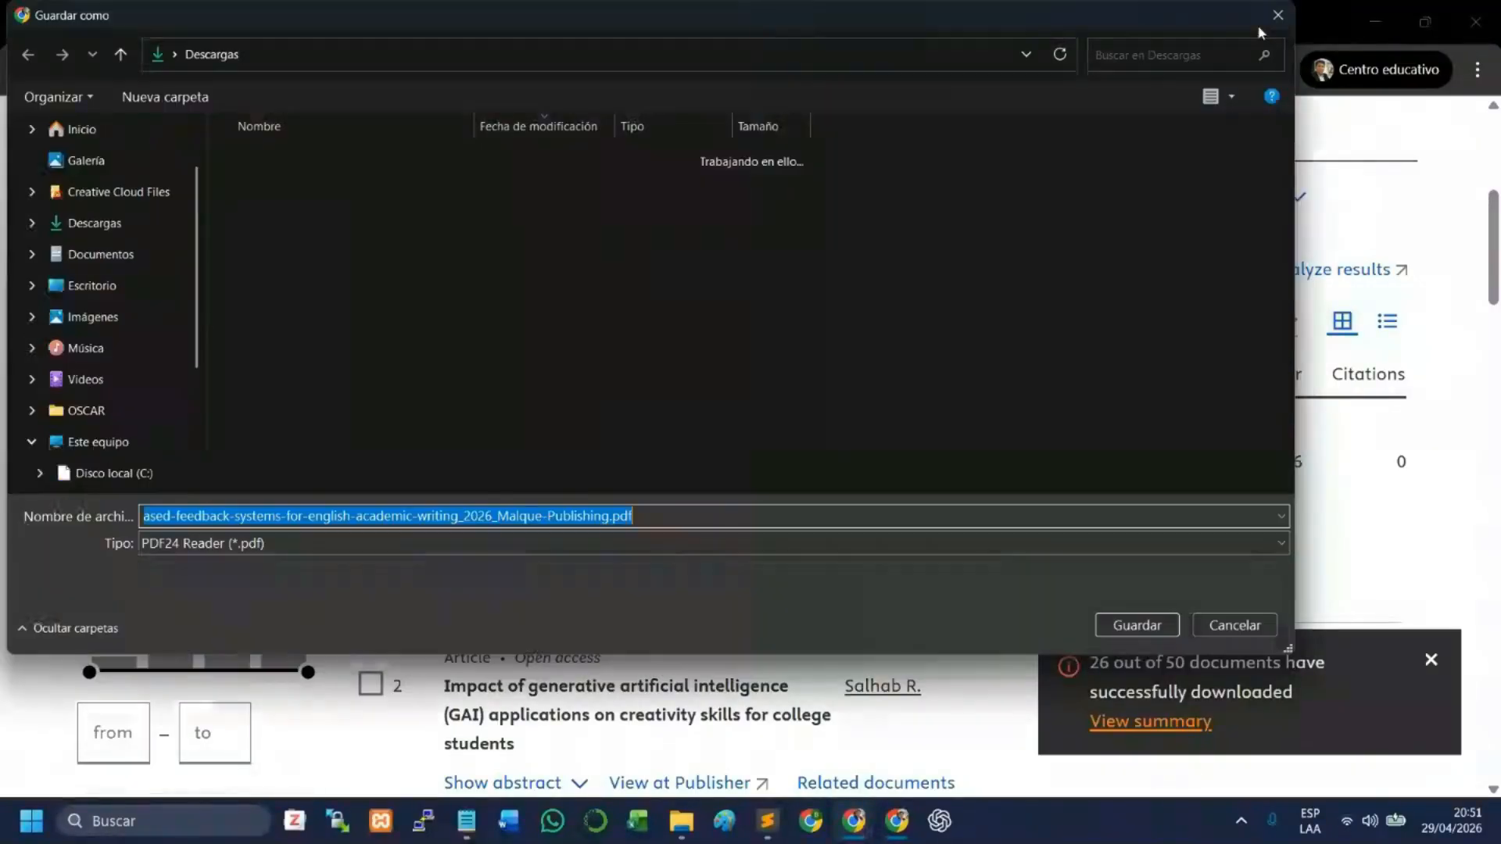
{"action": "left_click", "coordinate": [306, 270]}
{"action": "double_click", "coordinate": [306, 272]}
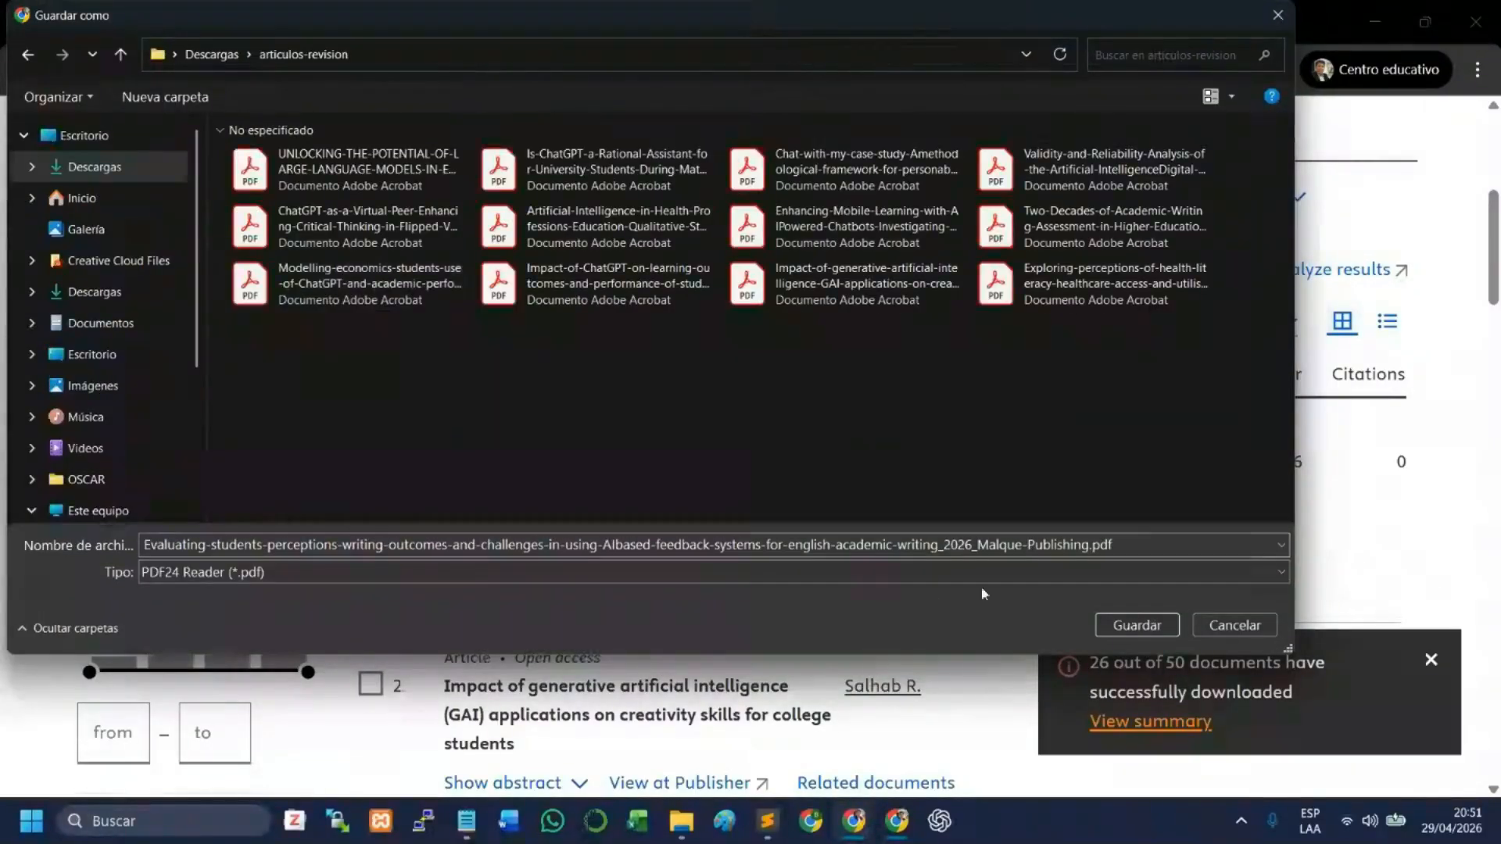
{"action": "left_click", "coordinate": [1138, 625]}
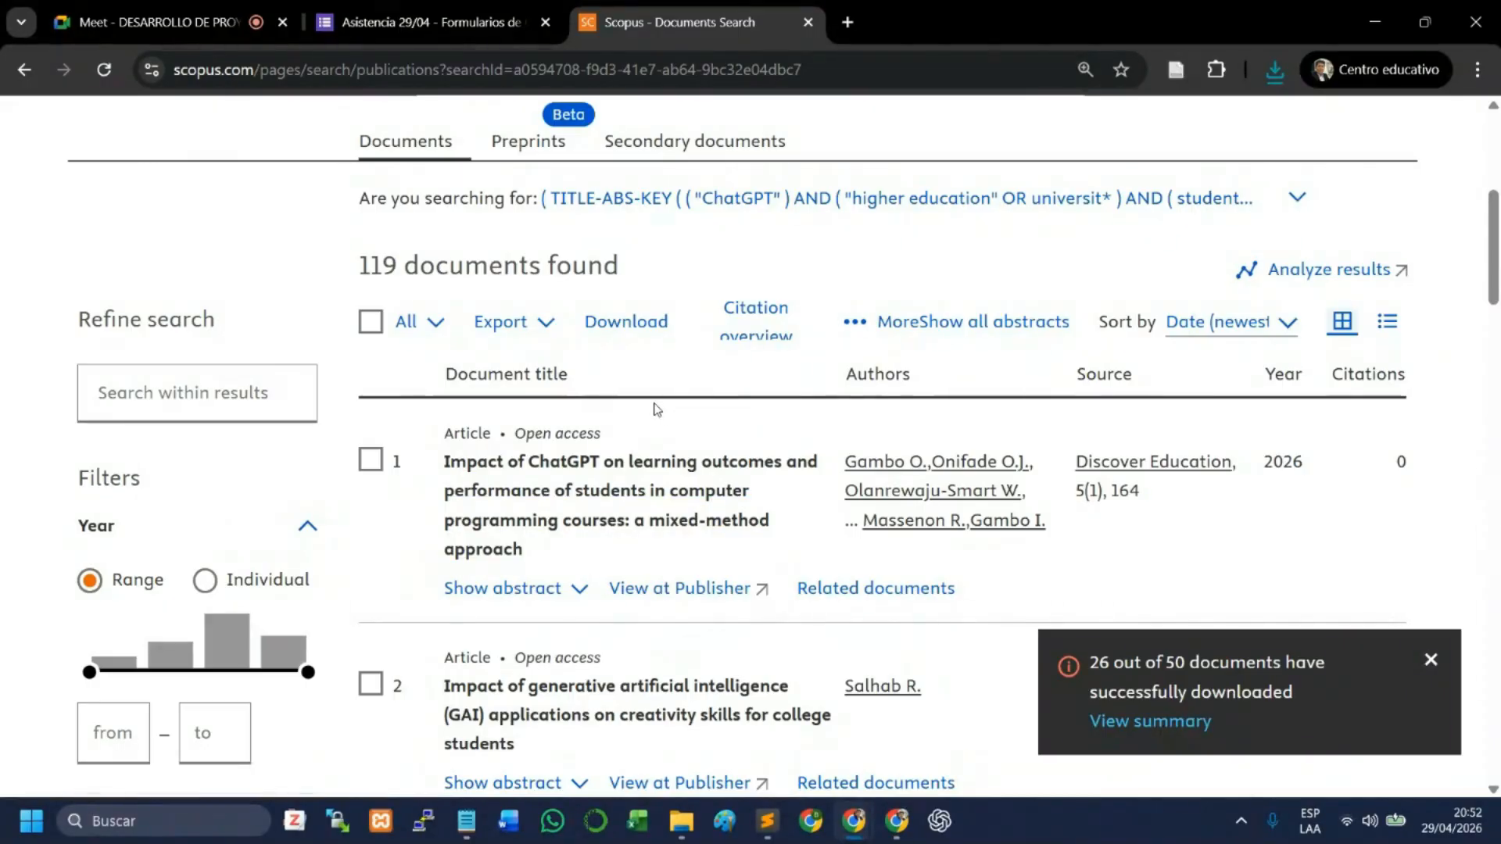
- Examine the Scopus results page, checking the language filter entries, especially Russian, and the search query's limits
{"action": "key", "text": "ctrl+minus"}
{"action": "key", "text": "ctrl+minus"}
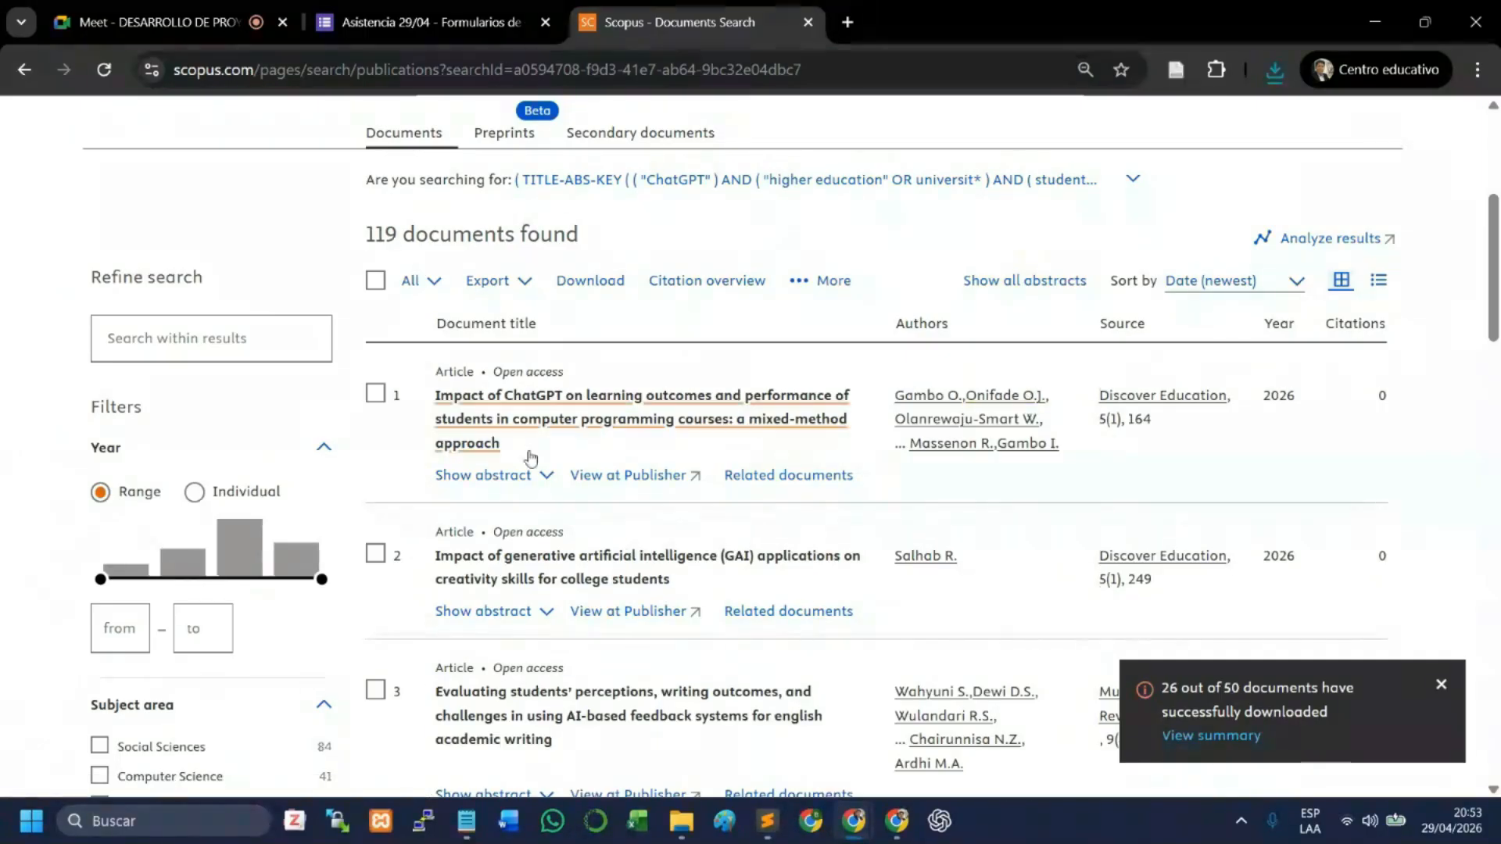
{"action": "scroll", "coordinate": [28, 517], "scroll_direction": "down", "scroll_amount": 5}
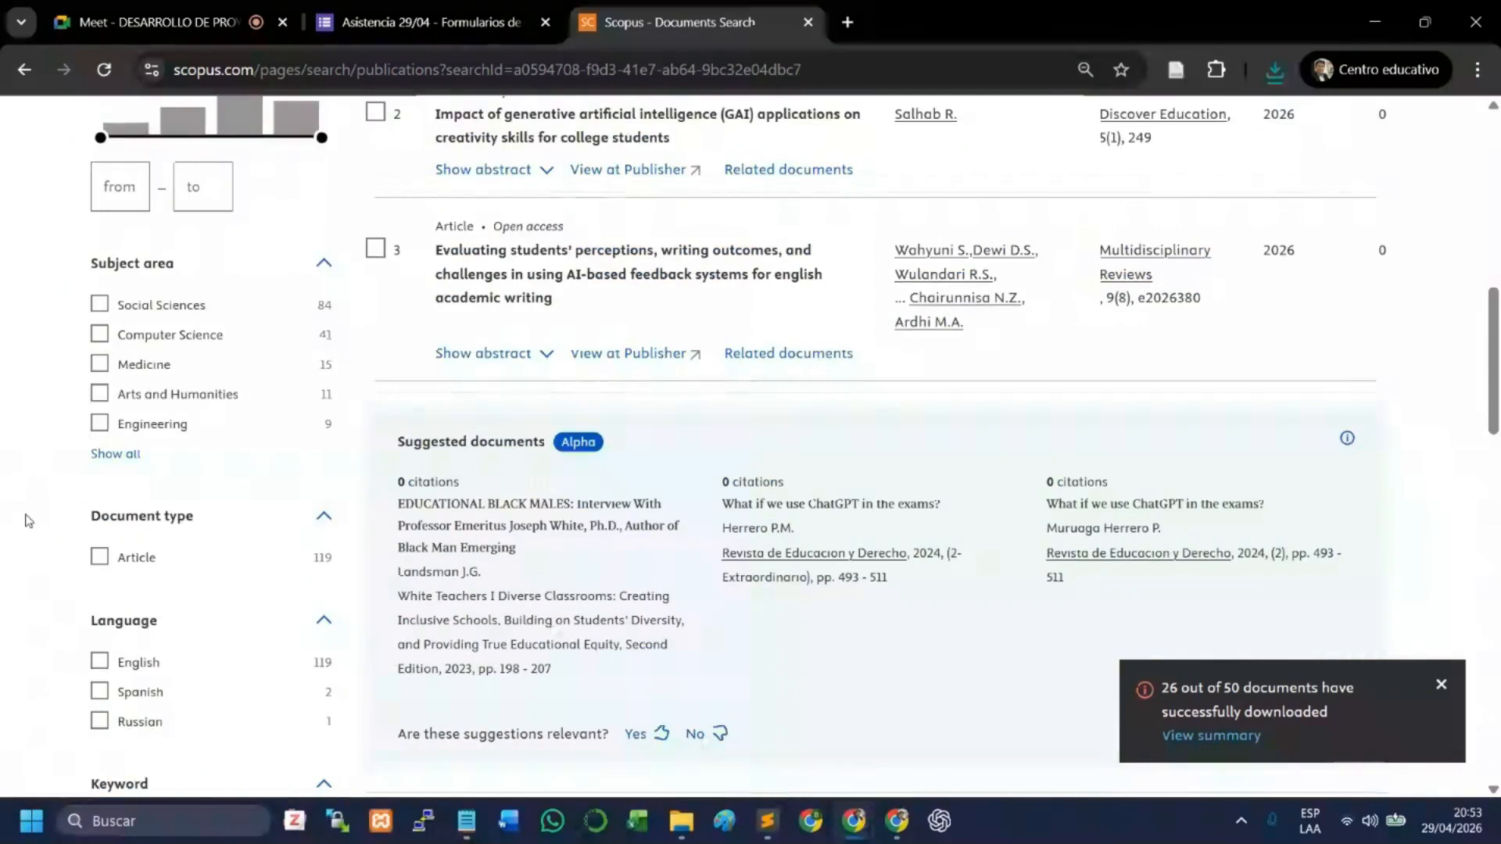
{"action": "scroll", "coordinate": [28, 520], "scroll_direction": "down", "scroll_amount": 4}
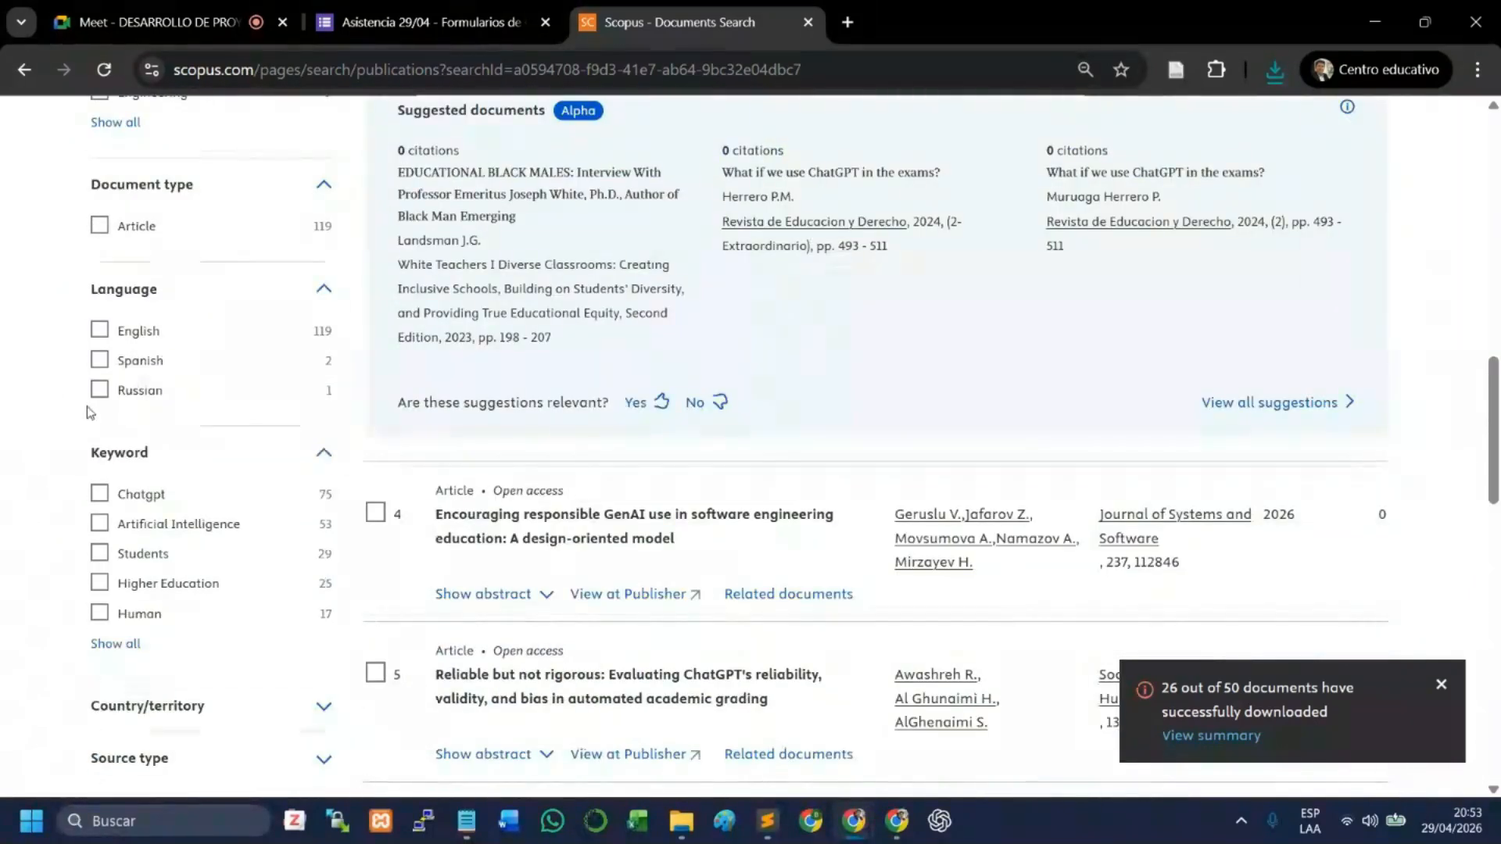
{"action": "left_click_drag", "start_coordinate": [90, 412], "coordinate": [343, 397]}
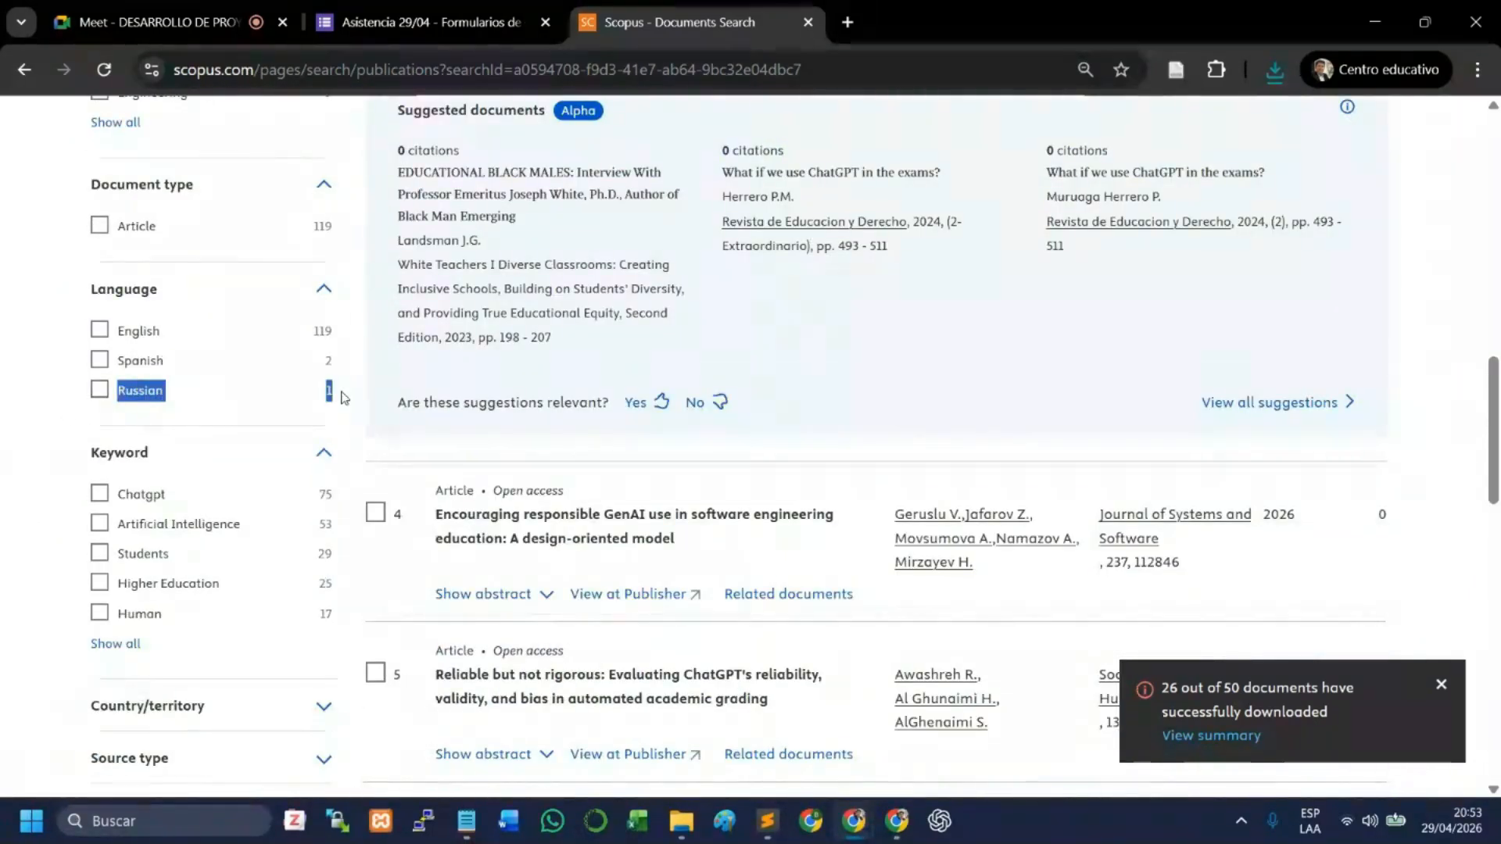
{"action": "scroll", "coordinate": [572, 347], "scroll_direction": "up", "scroll_amount": 1}
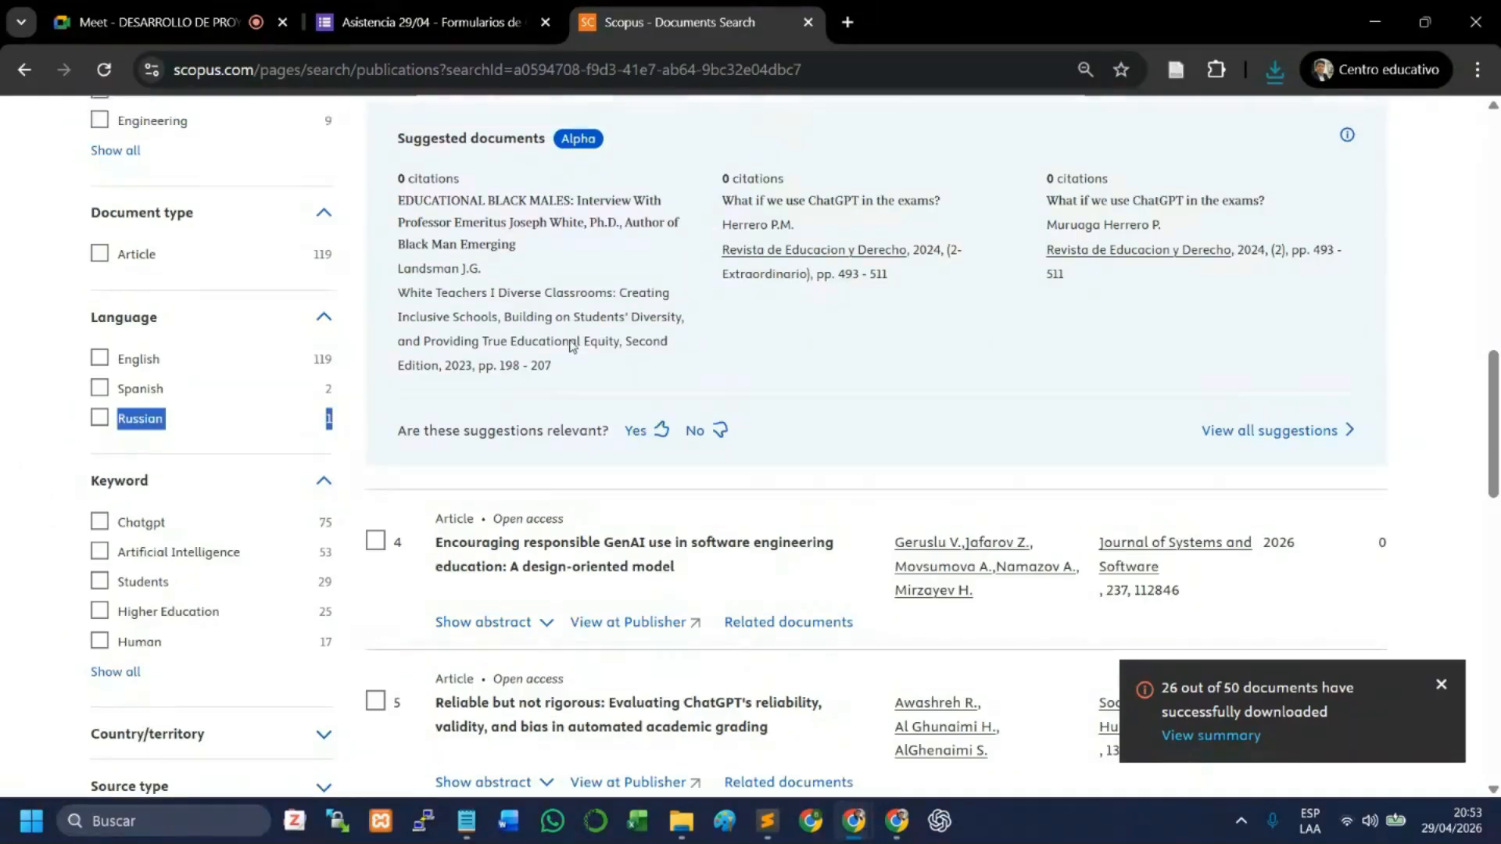
{"action": "scroll", "coordinate": [571, 346], "scroll_direction": "up", "scroll_amount": 11}
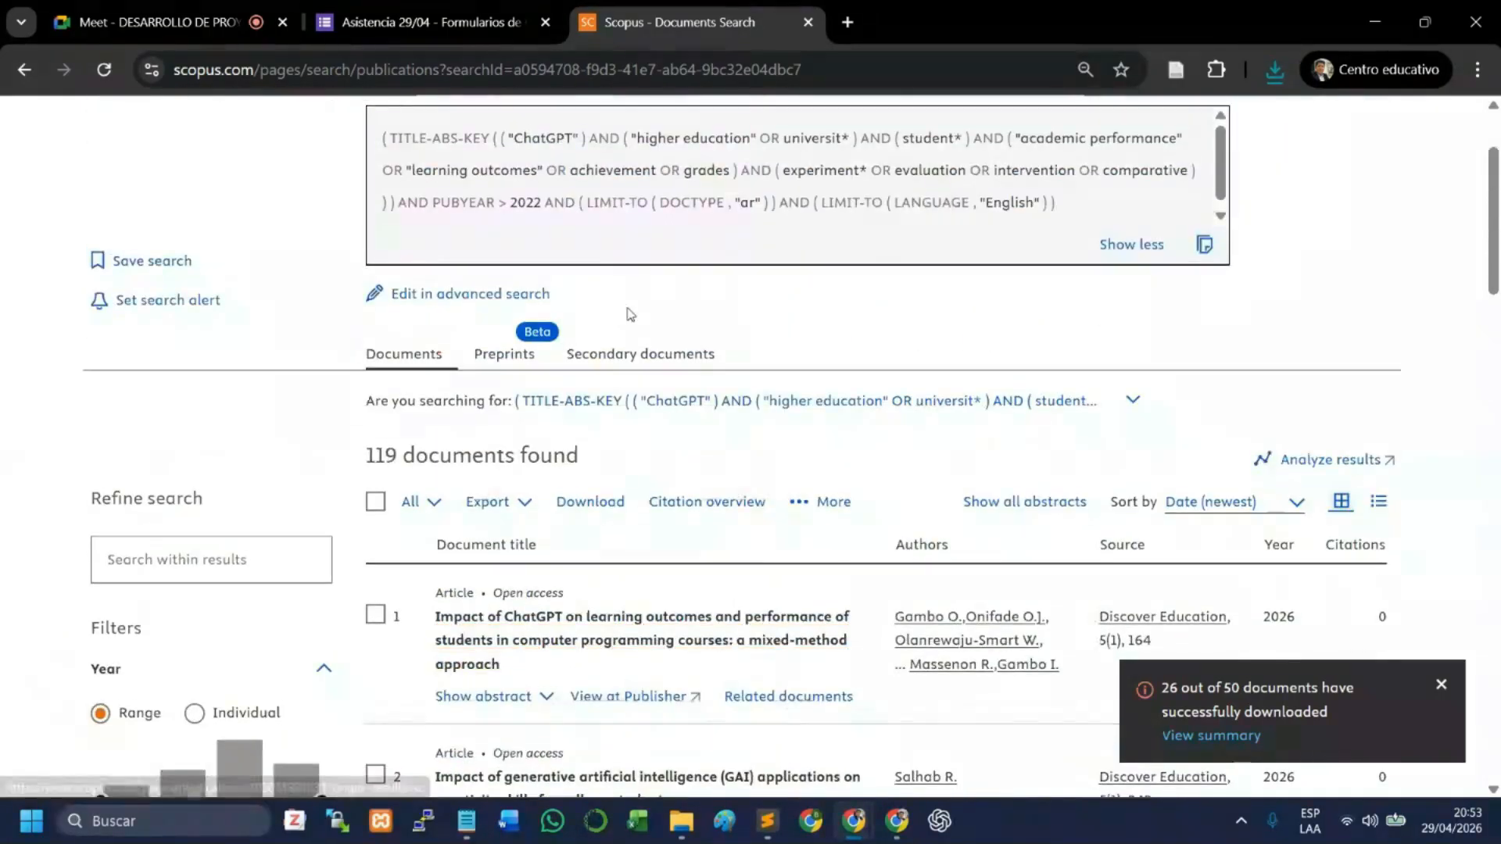
{"action": "scroll", "coordinate": [632, 317], "scroll_direction": "down", "scroll_amount": 4}
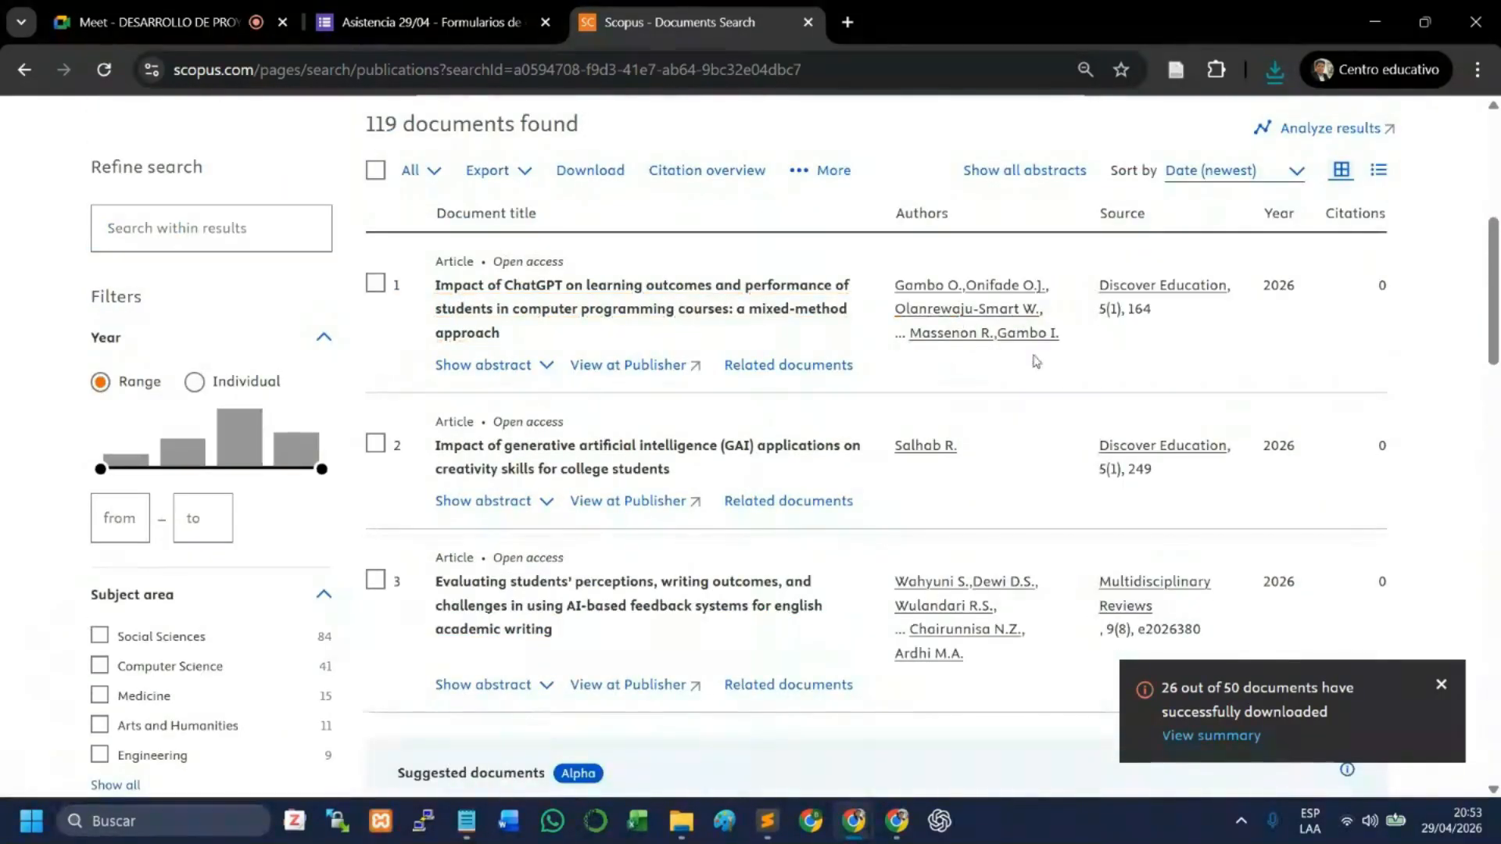
{"action": "scroll", "coordinate": [904, 373], "scroll_direction": "up", "scroll_amount": 5}
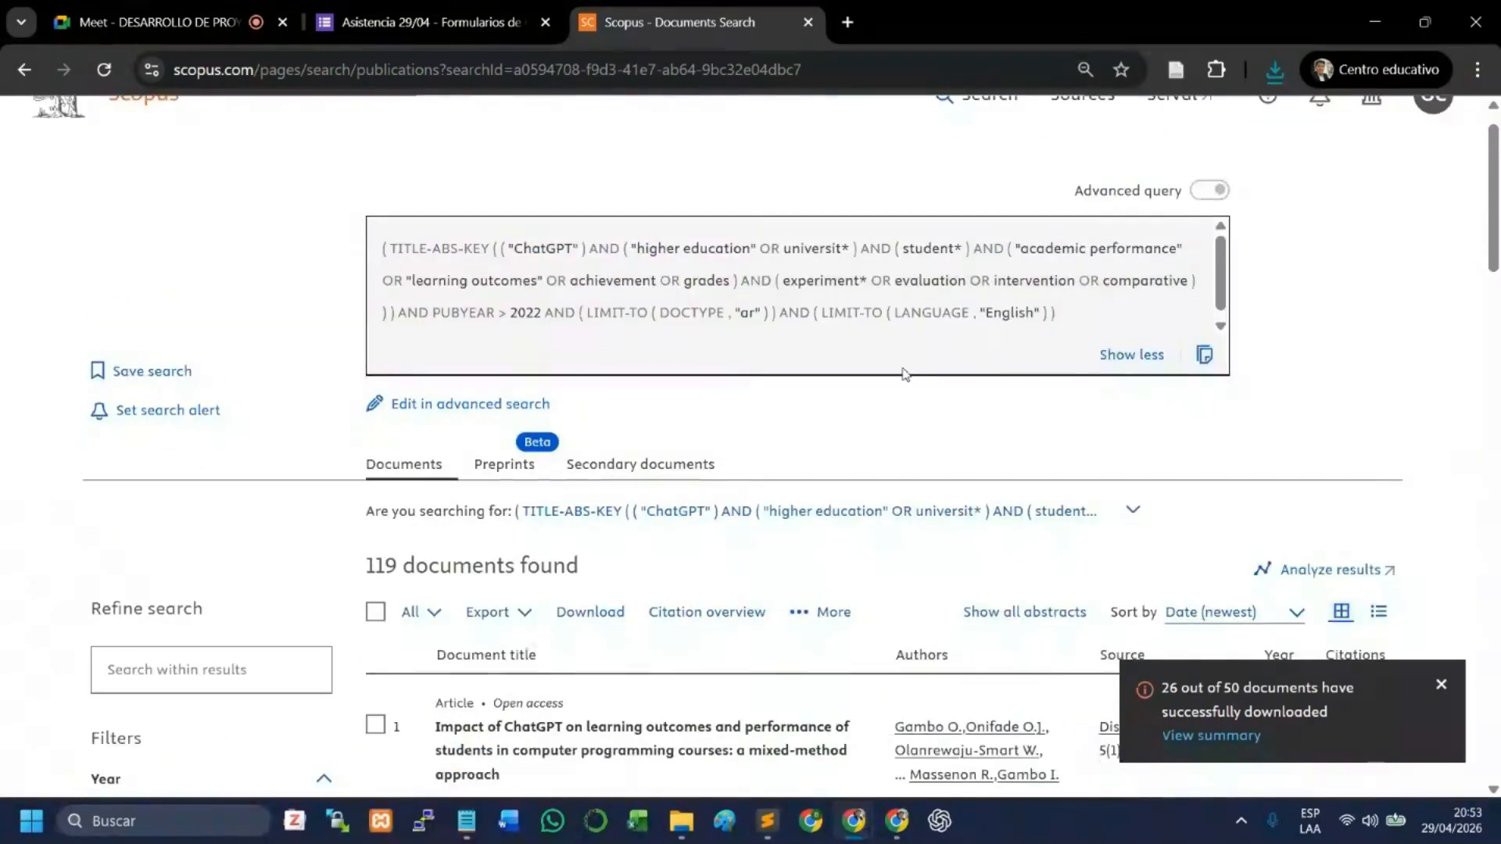
{"action": "scroll", "coordinate": [904, 371], "scroll_direction": "up", "scroll_amount": 1}
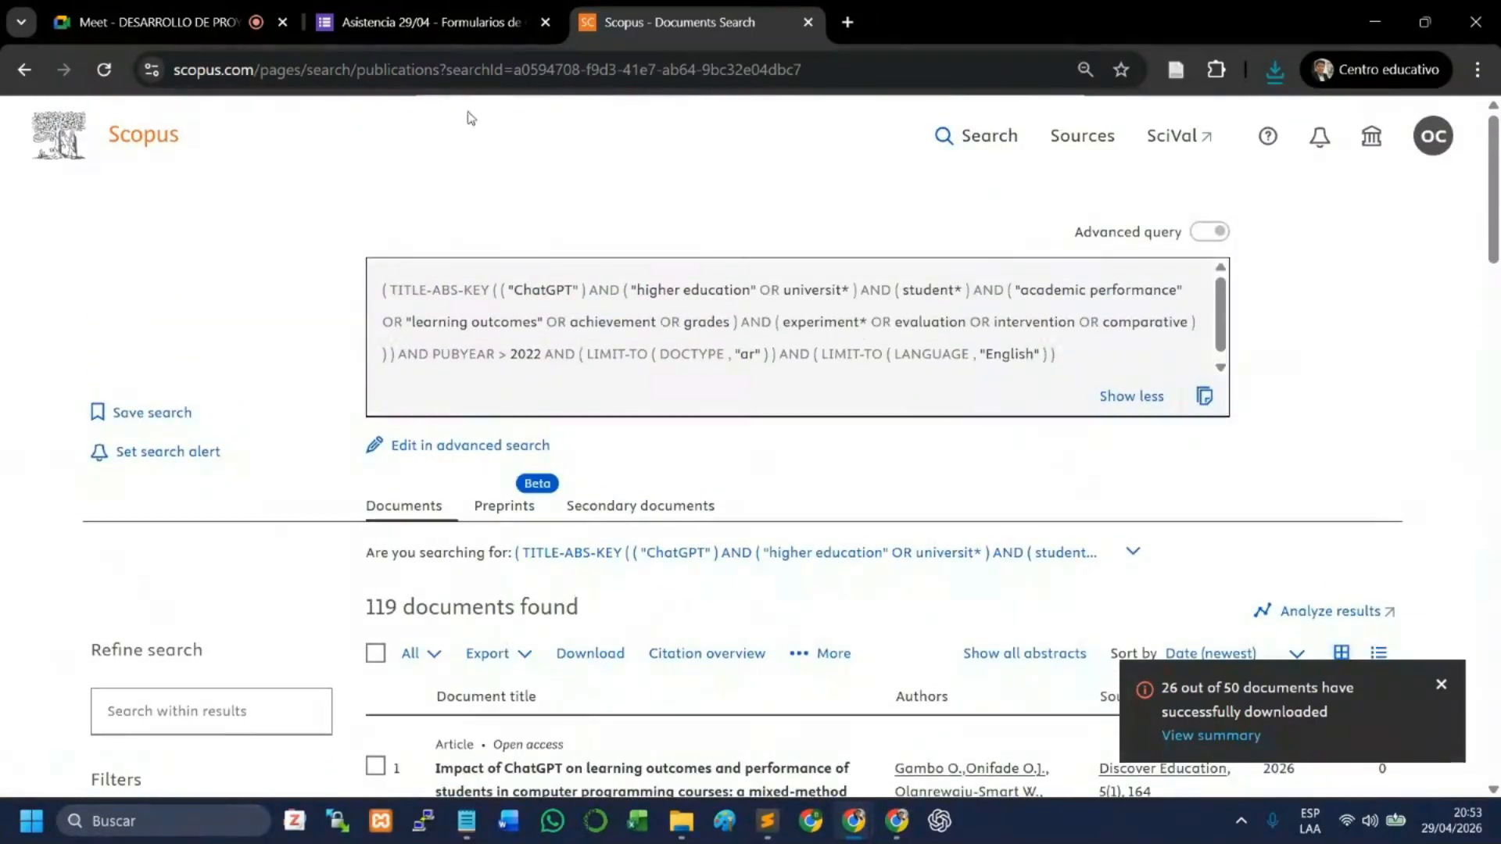
- Switch to the ChatGPT window and attach the scopus_export_Apr 29-2026 CSV from Descargas to the Búsqueda Scopus ChatGPT conversation
{"action": "left_click", "coordinate": [896, 833]}
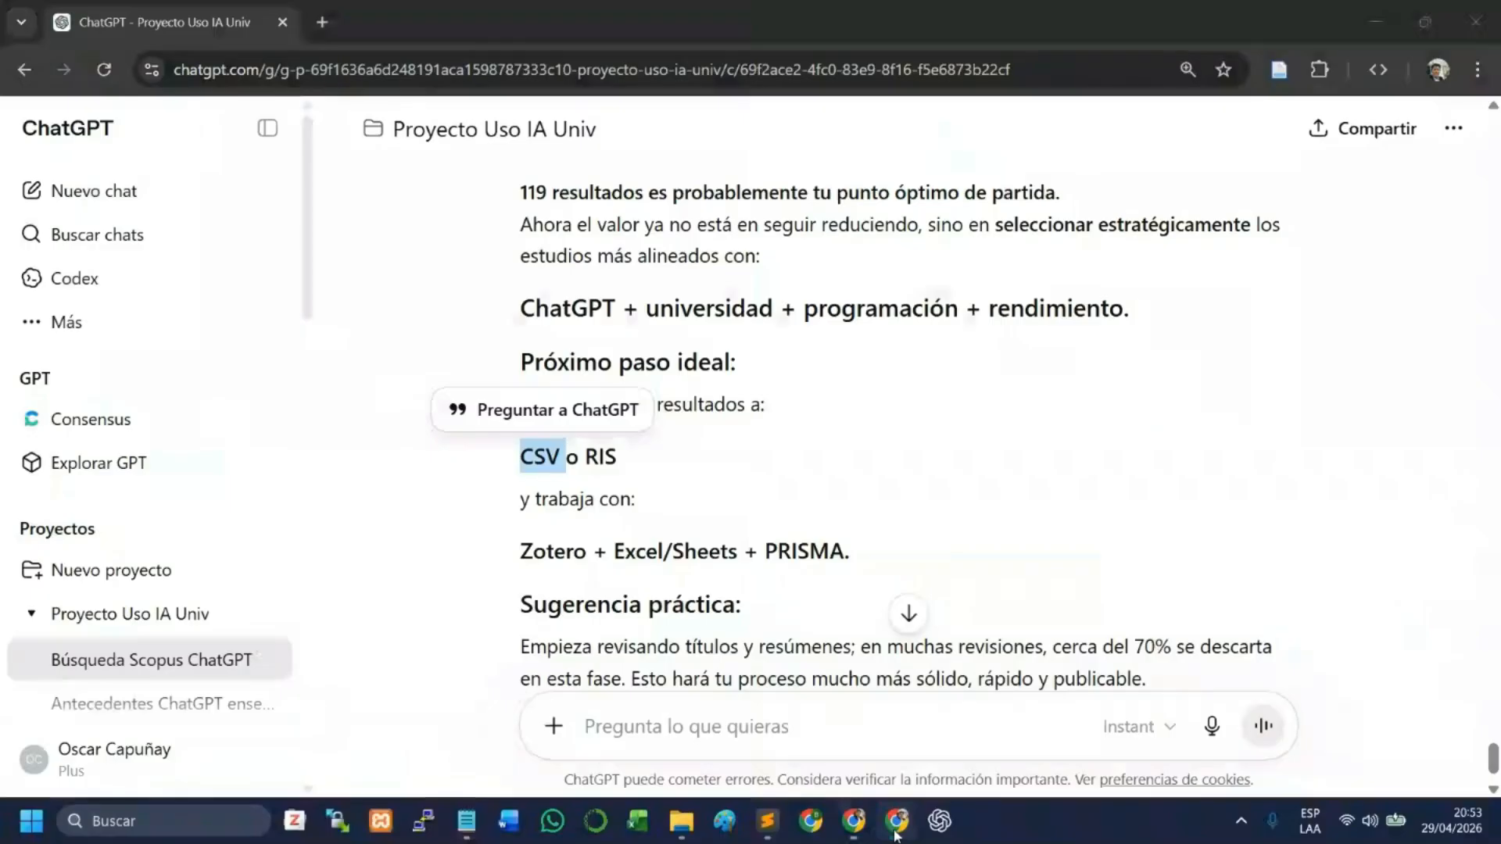
{"action": "left_click", "coordinate": [950, 482]}
{"action": "scroll", "coordinate": [952, 483], "scroll_direction": "down", "scroll_amount": 2}
{"action": "scroll", "coordinate": [951, 483], "scroll_direction": "down", "scroll_amount": 2}
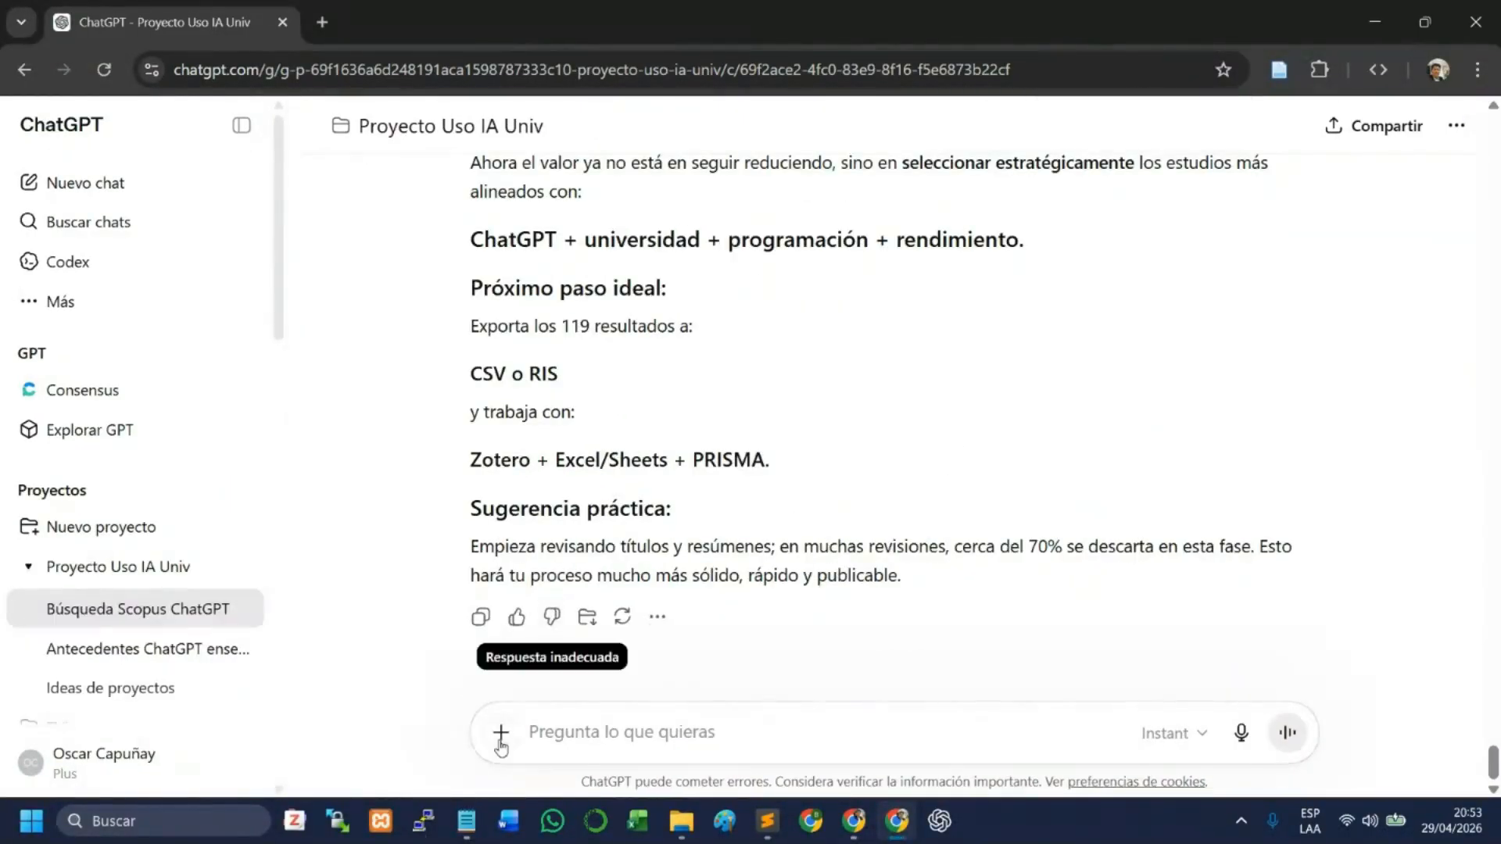
{"action": "left_click", "coordinate": [501, 734]}
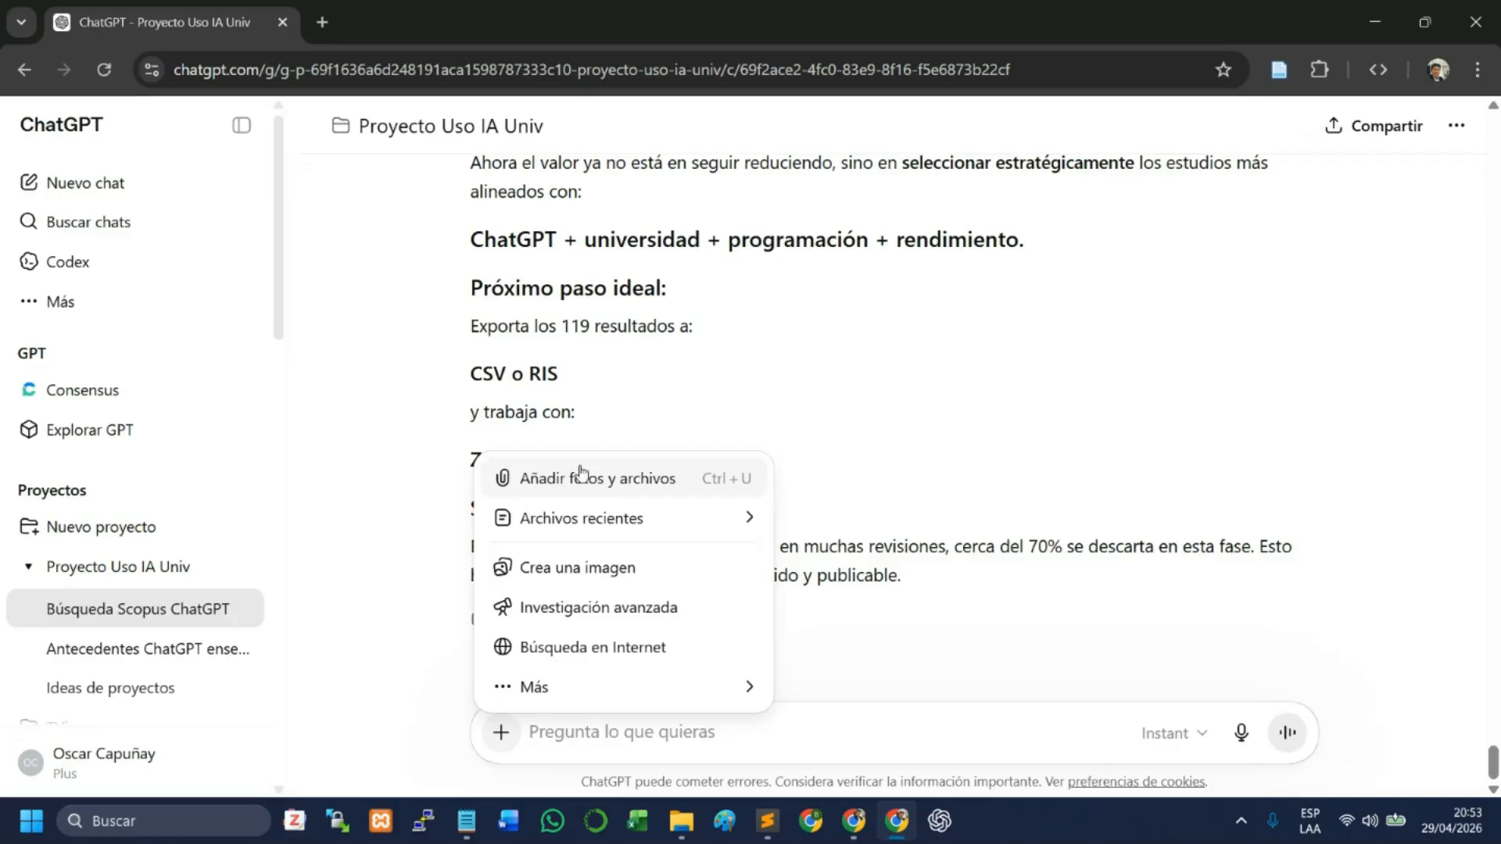
{"action": "left_click", "coordinate": [548, 487]}
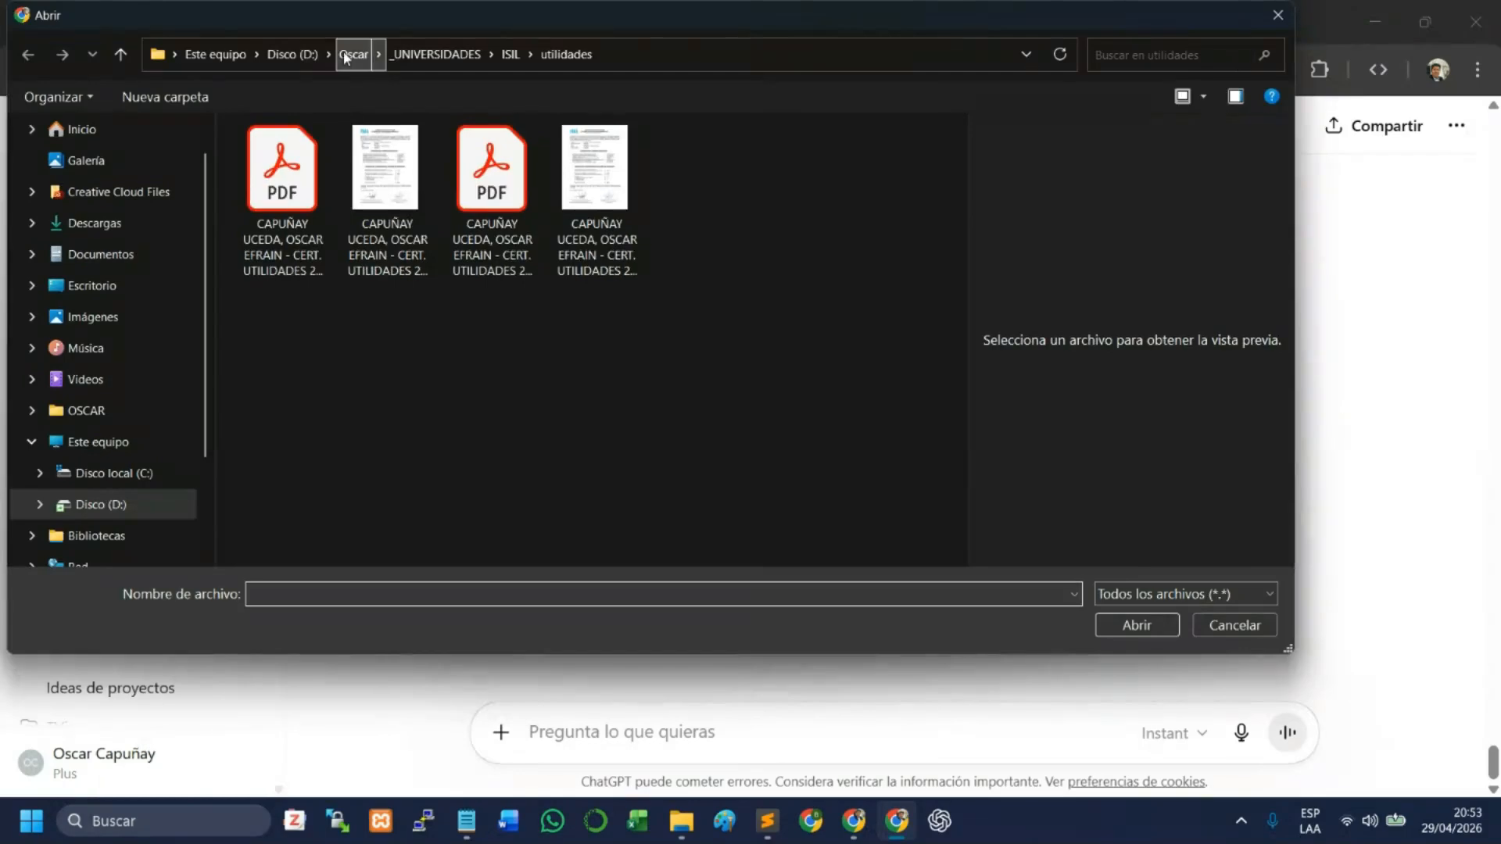
{"action": "left_click", "coordinate": [345, 53]}
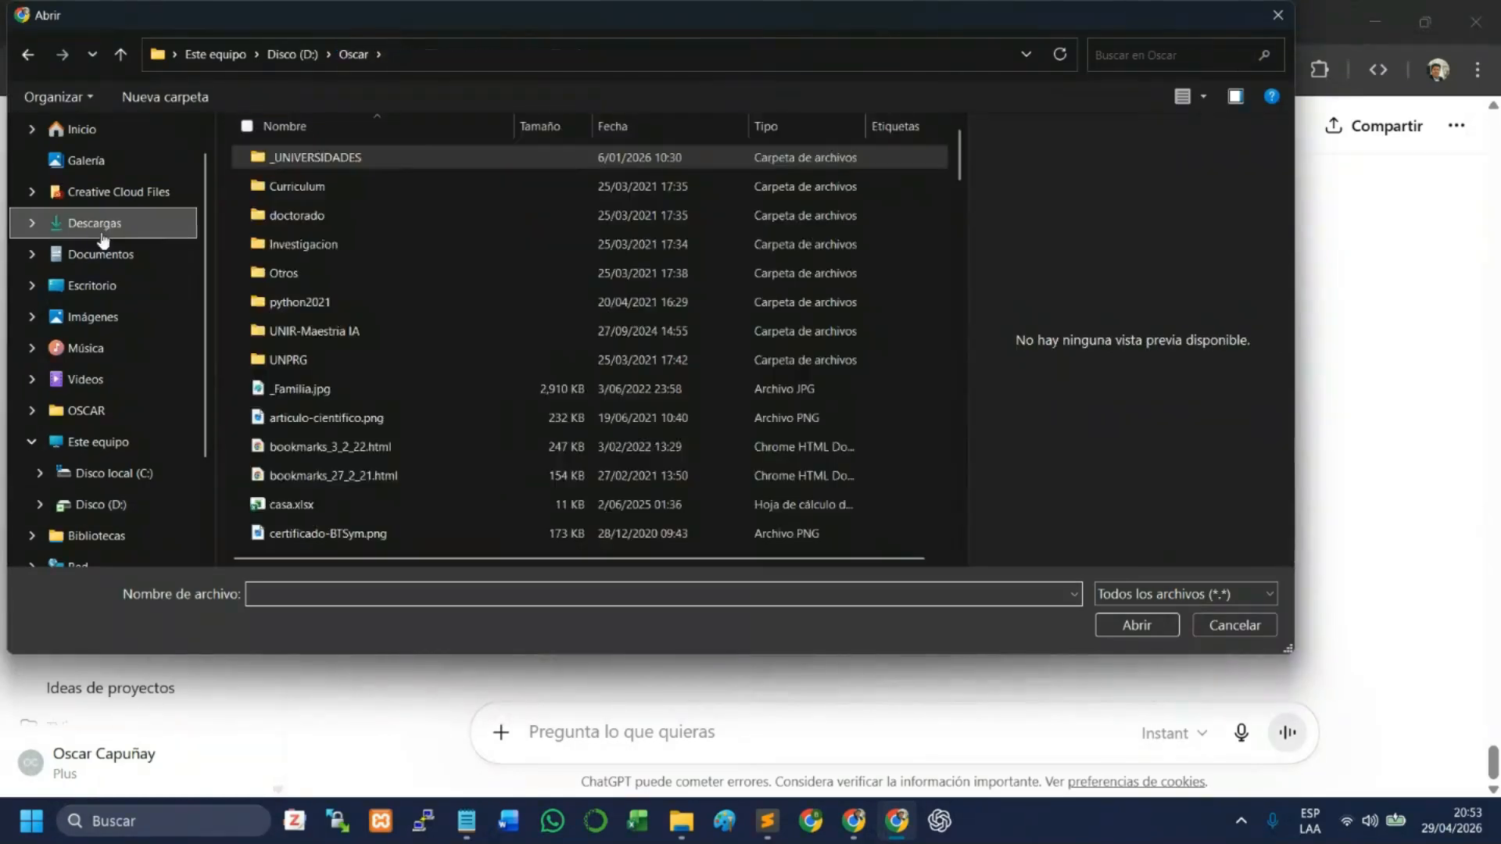
{"action": "left_click", "coordinate": [102, 234]}
{"action": "left_click", "coordinate": [386, 217]}
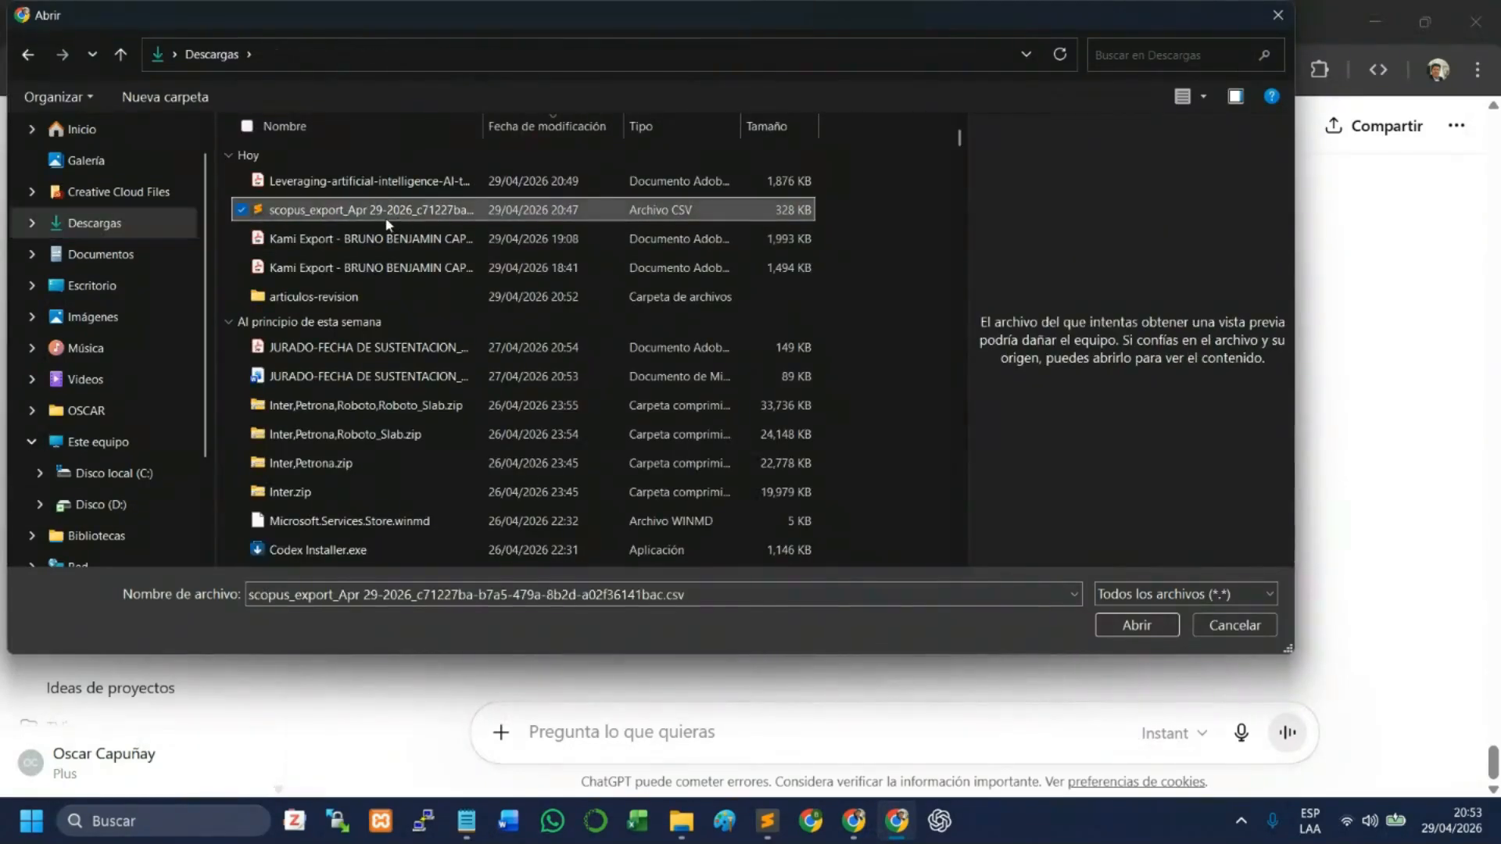
{"action": "left_click", "coordinate": [1136, 625]}
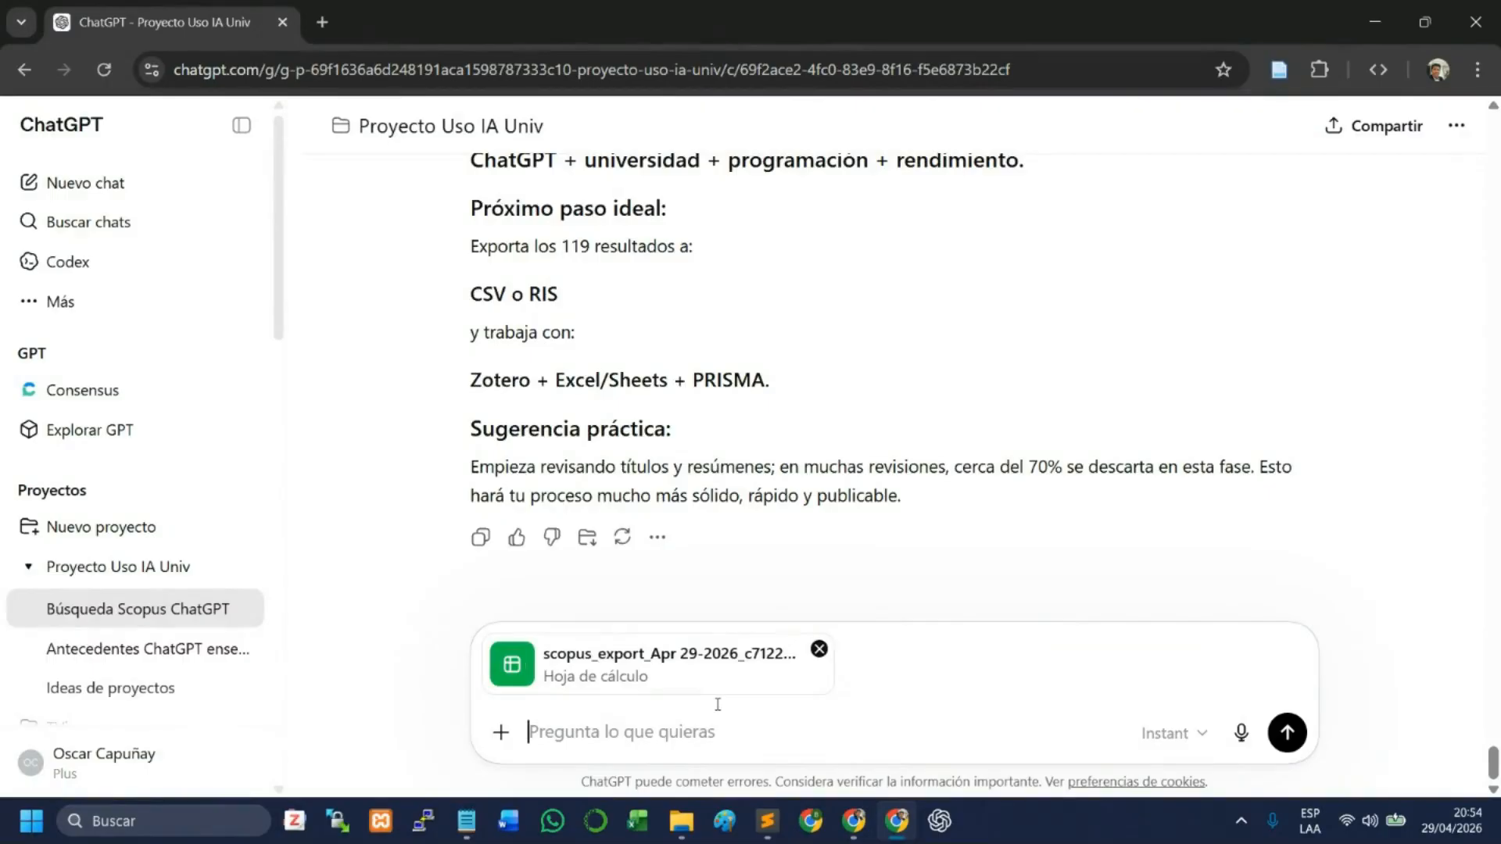
- Send the prompt "lista de los 119 documentos" with the attached CSV and look through the rows of its table preview
{"action": "type", "text": "lista de los "}
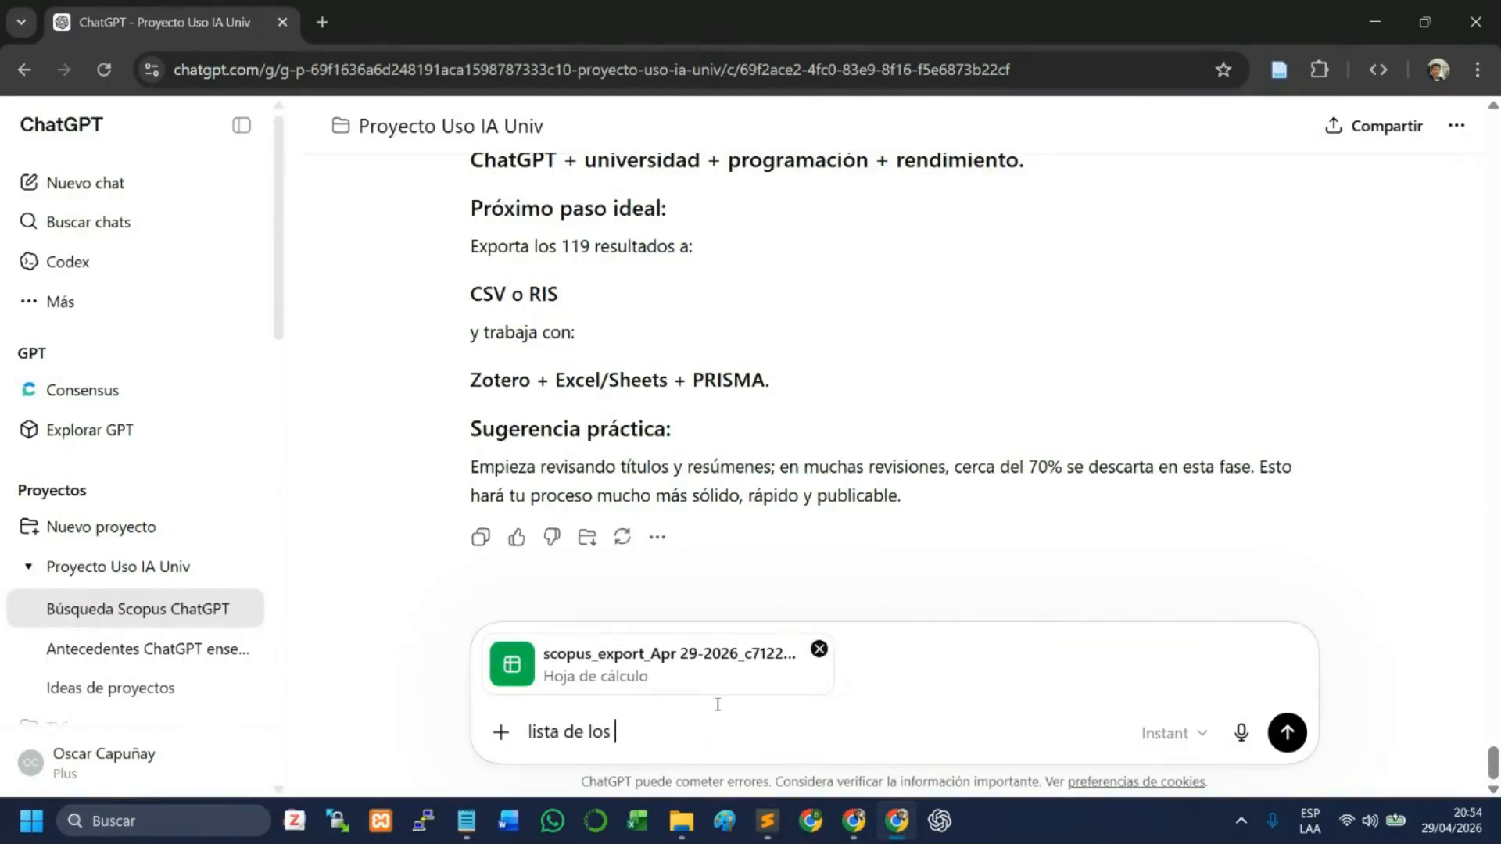
{"action": "type", "text": "119 documentos"}
{"action": "key", "text": "Return"}
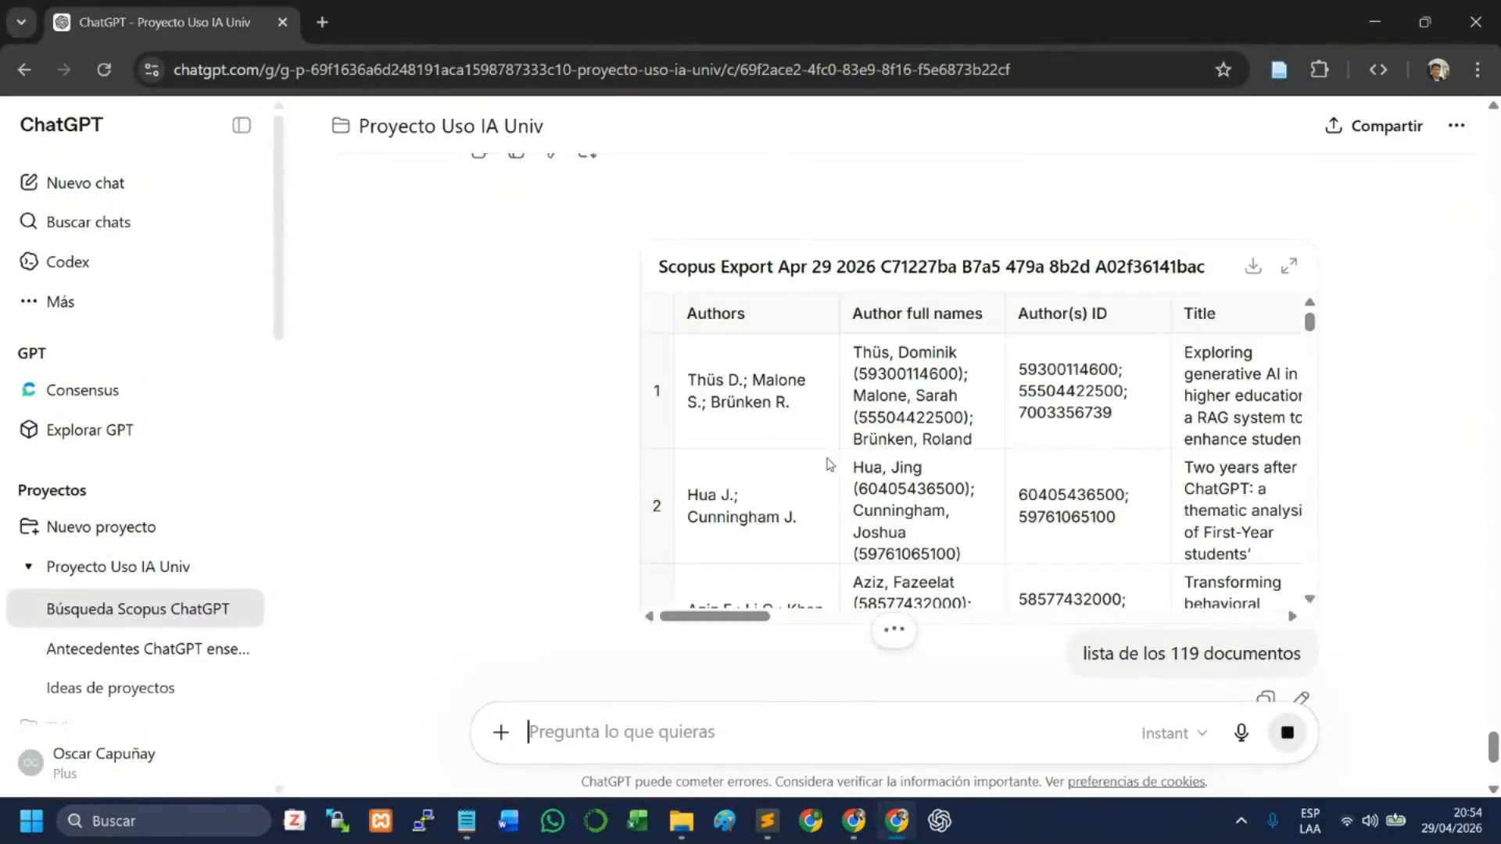
{"action": "scroll", "coordinate": [951, 395], "scroll_direction": "down", "scroll_amount": 1}
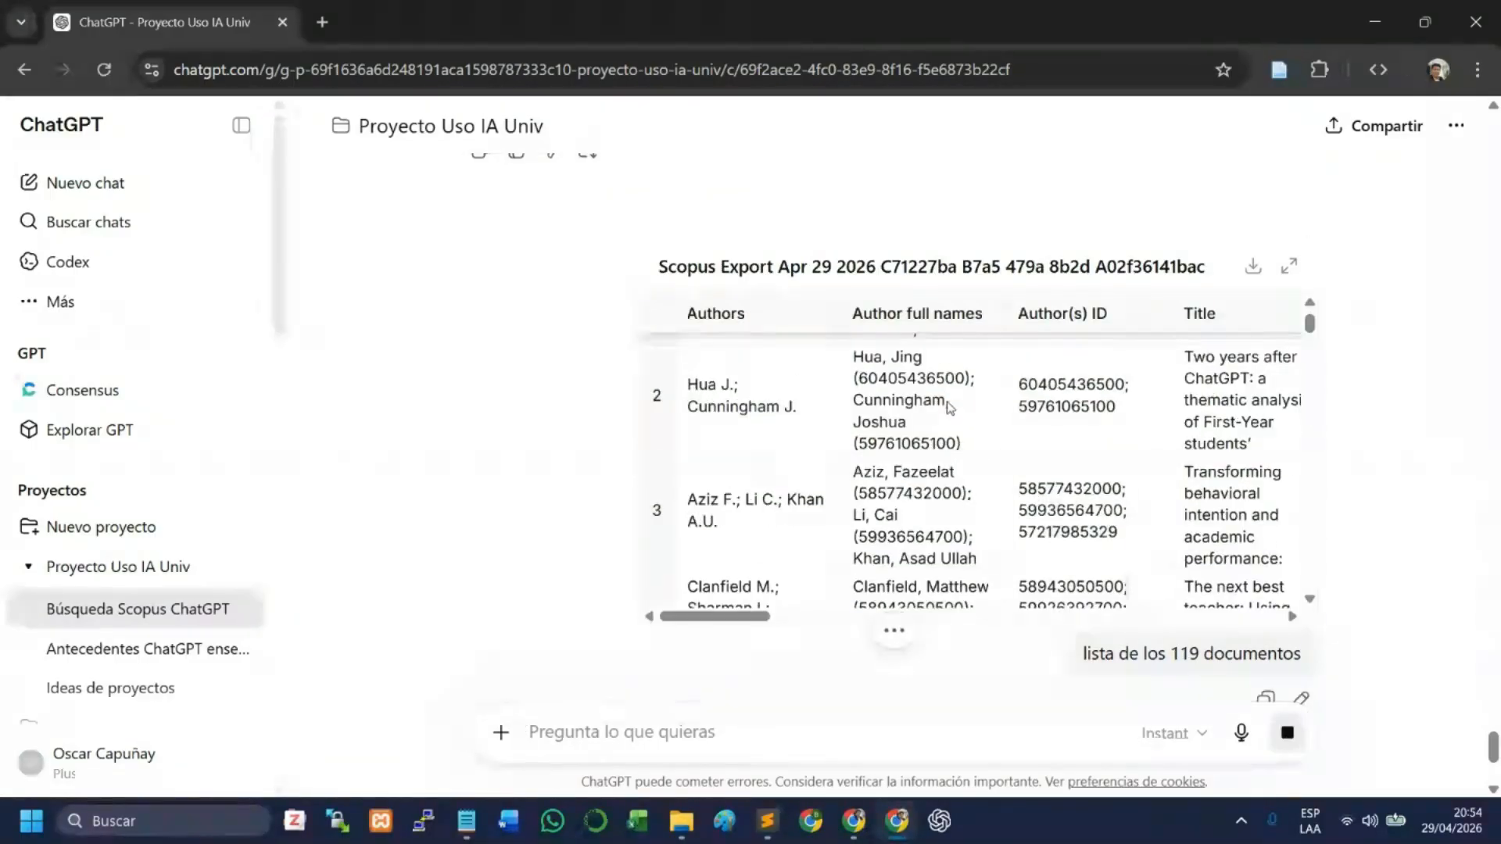
{"action": "scroll", "coordinate": [949, 406], "scroll_direction": "down", "scroll_amount": 4}
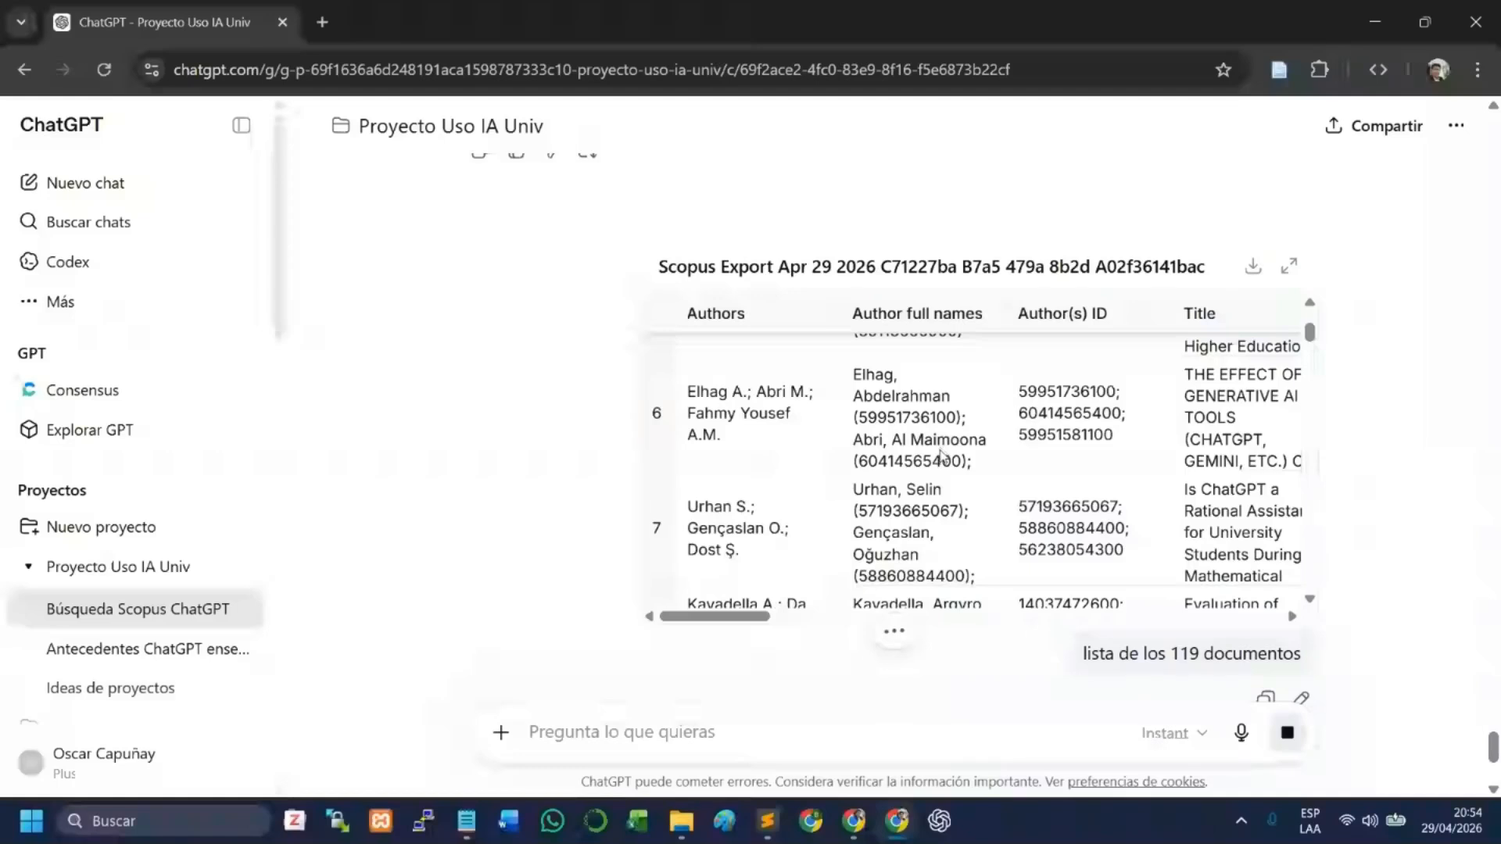
{"action": "scroll", "coordinate": [943, 467], "scroll_direction": "down", "scroll_amount": 4}
{"action": "scroll", "coordinate": [943, 469], "scroll_direction": "down", "scroll_amount": 6}
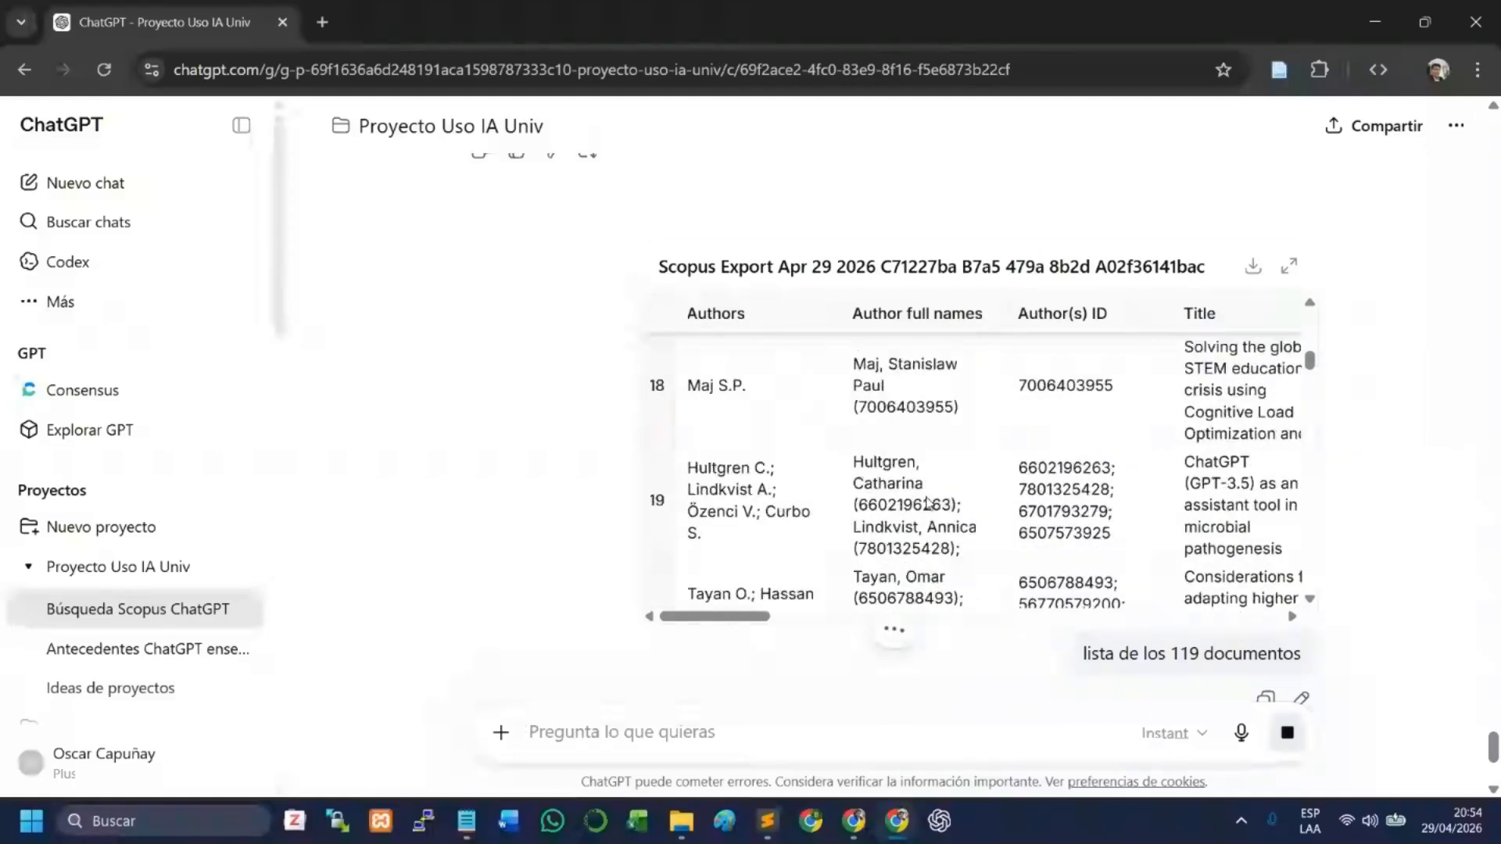
- Review the earlier export recommendation and the authors and titles in the first records of the attached Scopus table
{"action": "scroll", "coordinate": [928, 507], "scroll_direction": "up", "scroll_amount": 6}
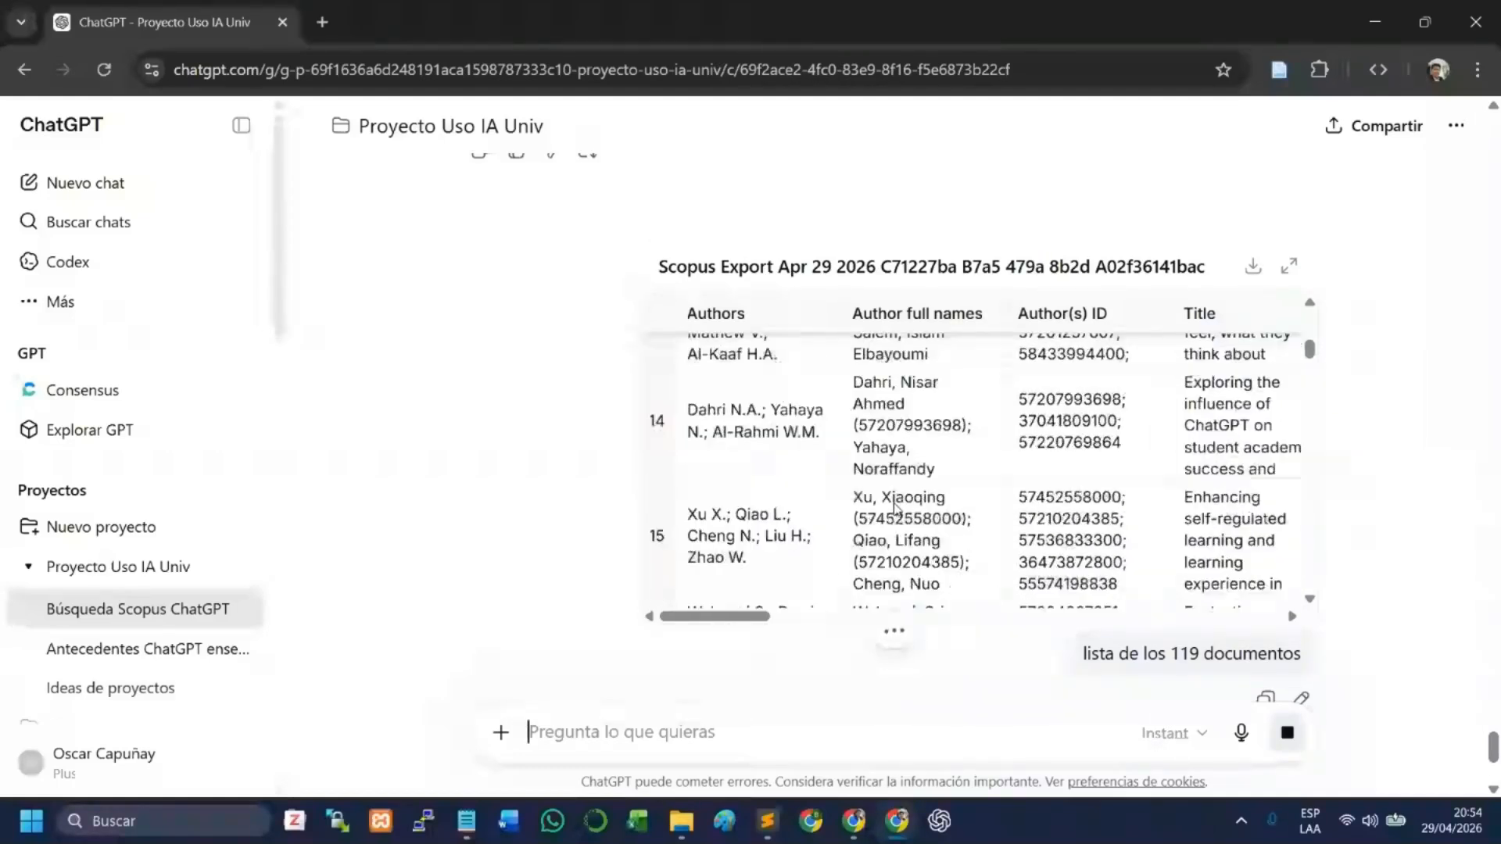
{"action": "scroll", "coordinate": [915, 453], "scroll_direction": "up", "scroll_amount": 8}
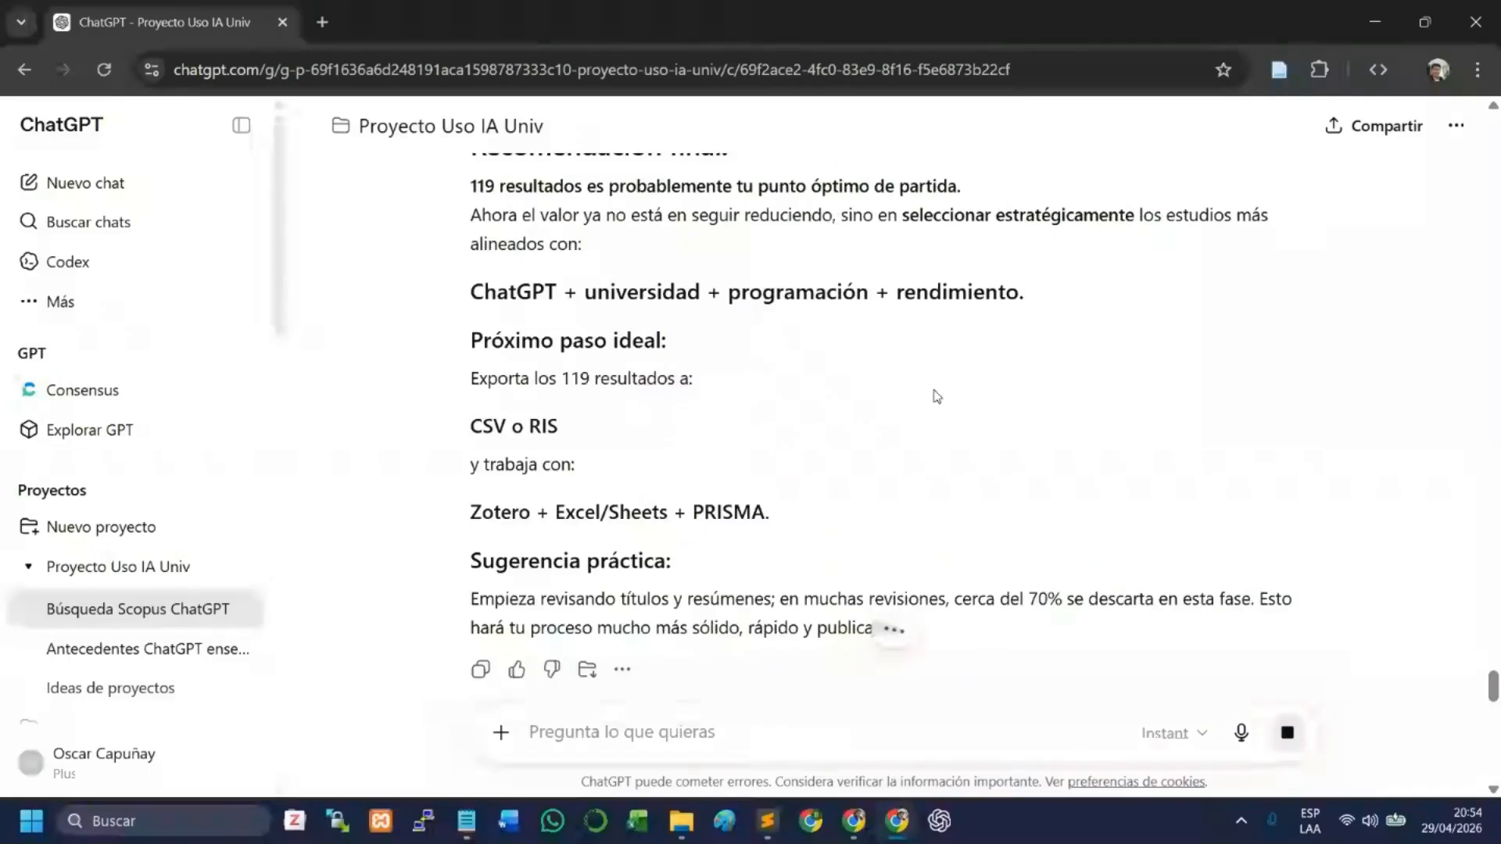
{"action": "scroll", "coordinate": [930, 430], "scroll_direction": "up", "scroll_amount": 2}
{"action": "scroll", "coordinate": [1029, 515], "scroll_direction": "down", "scroll_amount": 7}
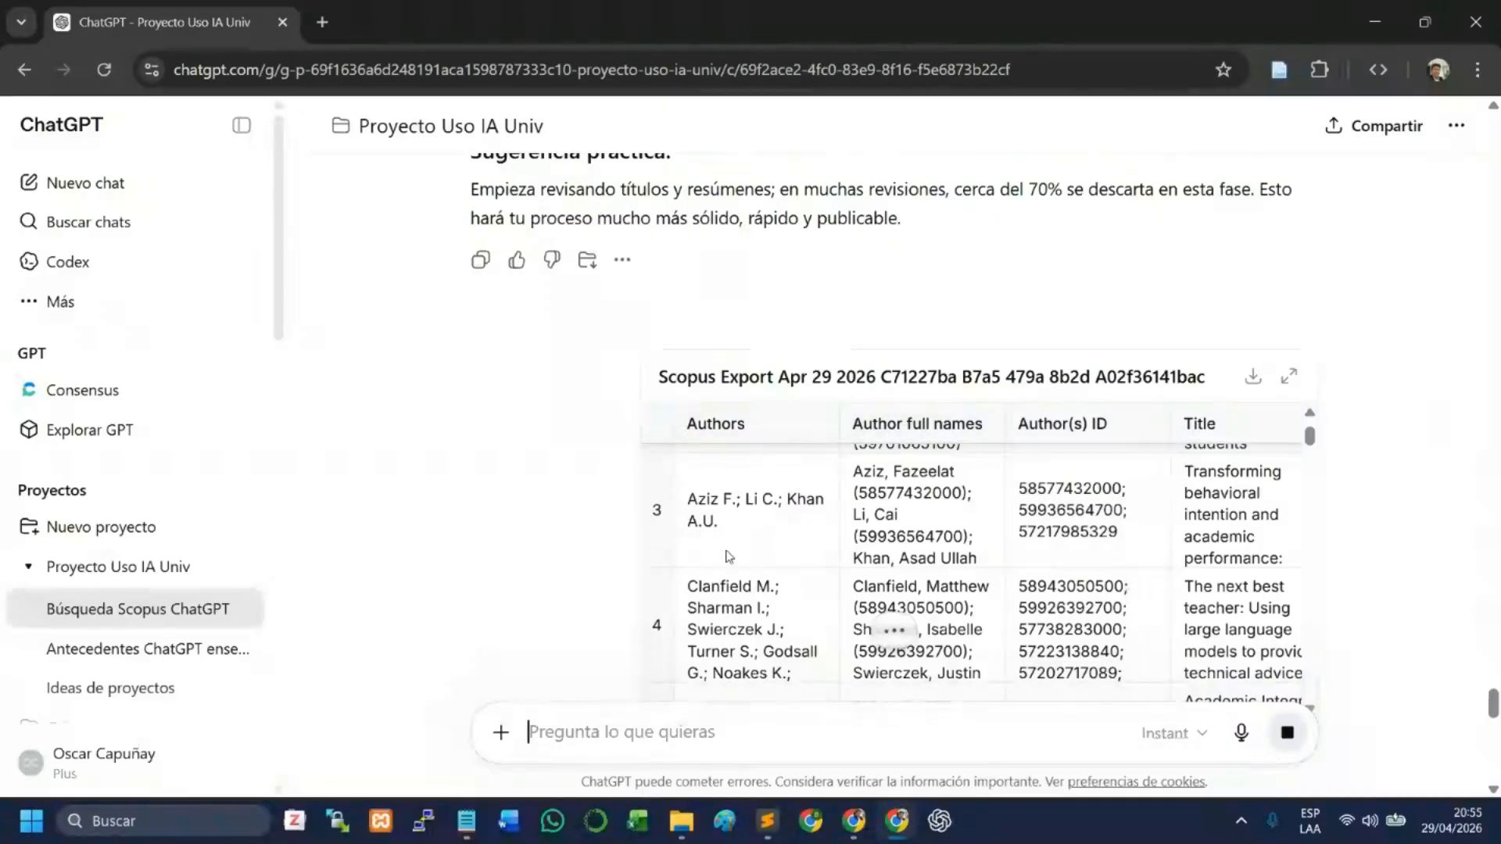
{"action": "scroll", "coordinate": [727, 556], "scroll_direction": "down", "scroll_amount": 1}
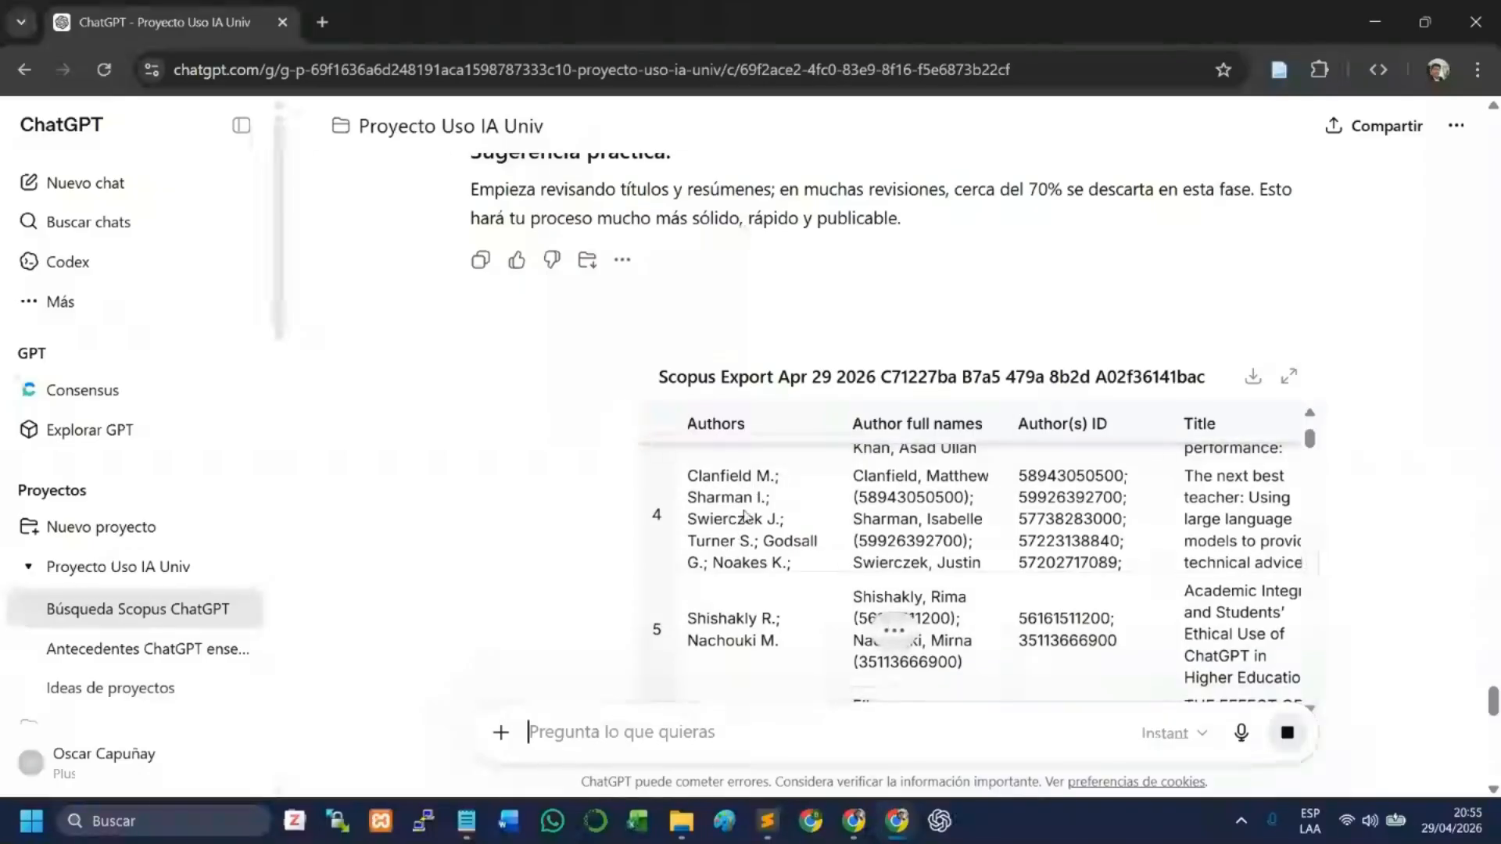
{"action": "scroll", "coordinate": [755, 496], "scroll_direction": "down", "scroll_amount": 1}
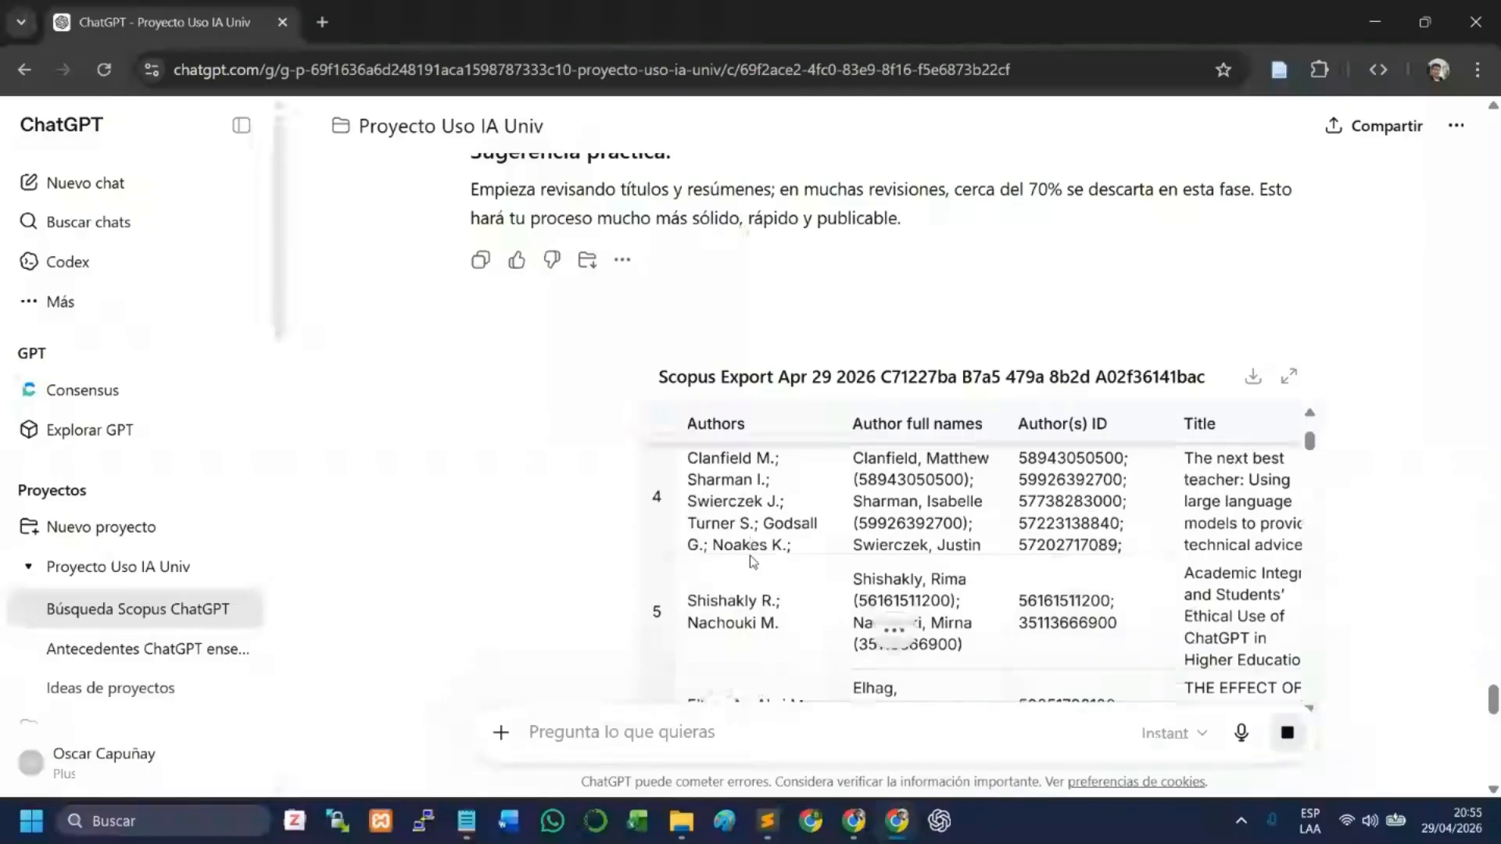
{"action": "scroll", "coordinate": [751, 586], "scroll_direction": "down", "scroll_amount": 5}
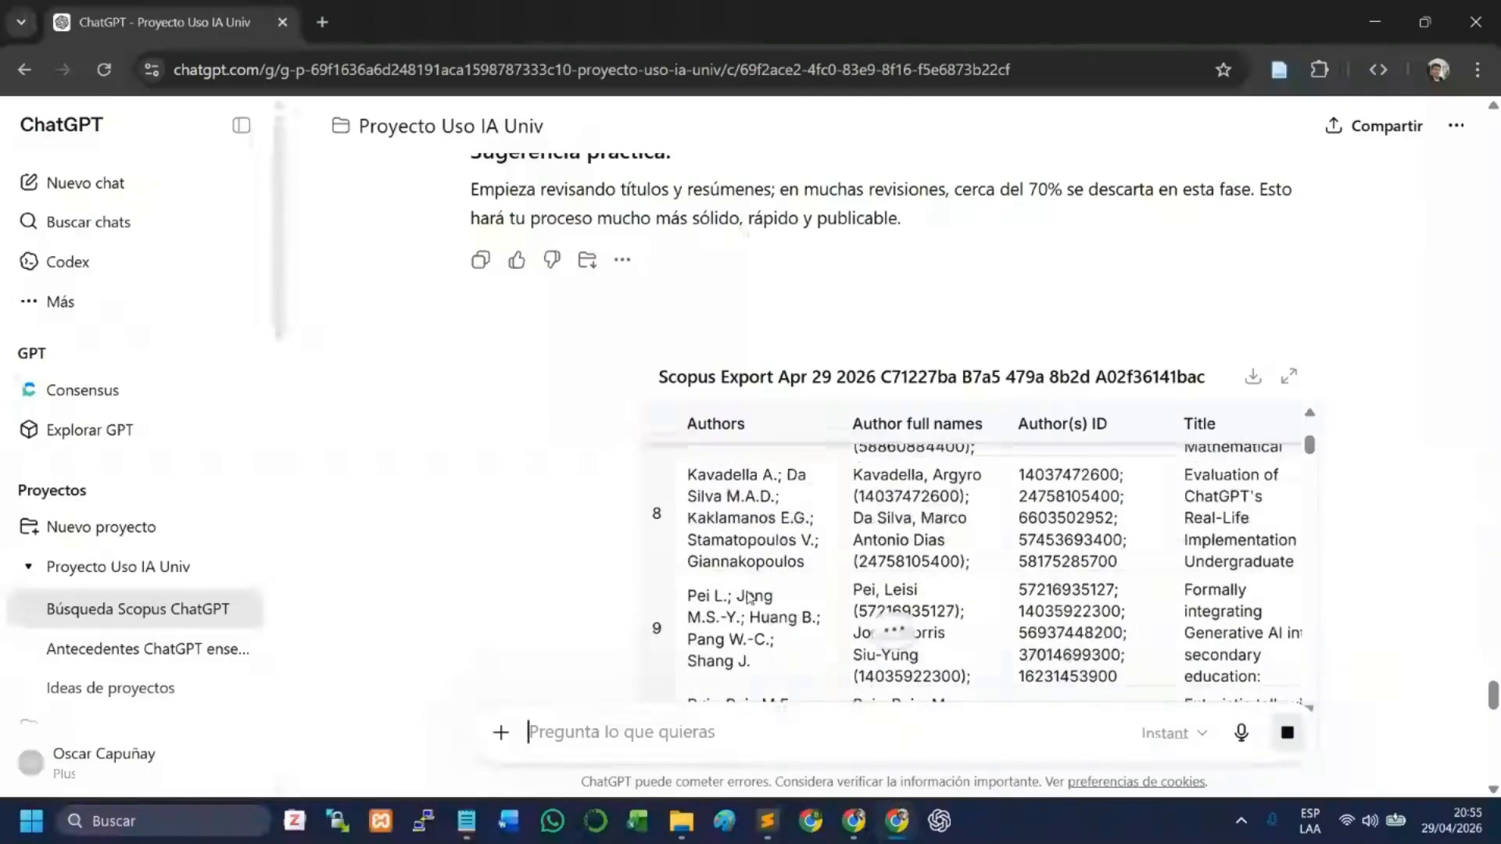
{"action": "scroll", "coordinate": [751, 586], "scroll_direction": "up", "scroll_amount": 4}
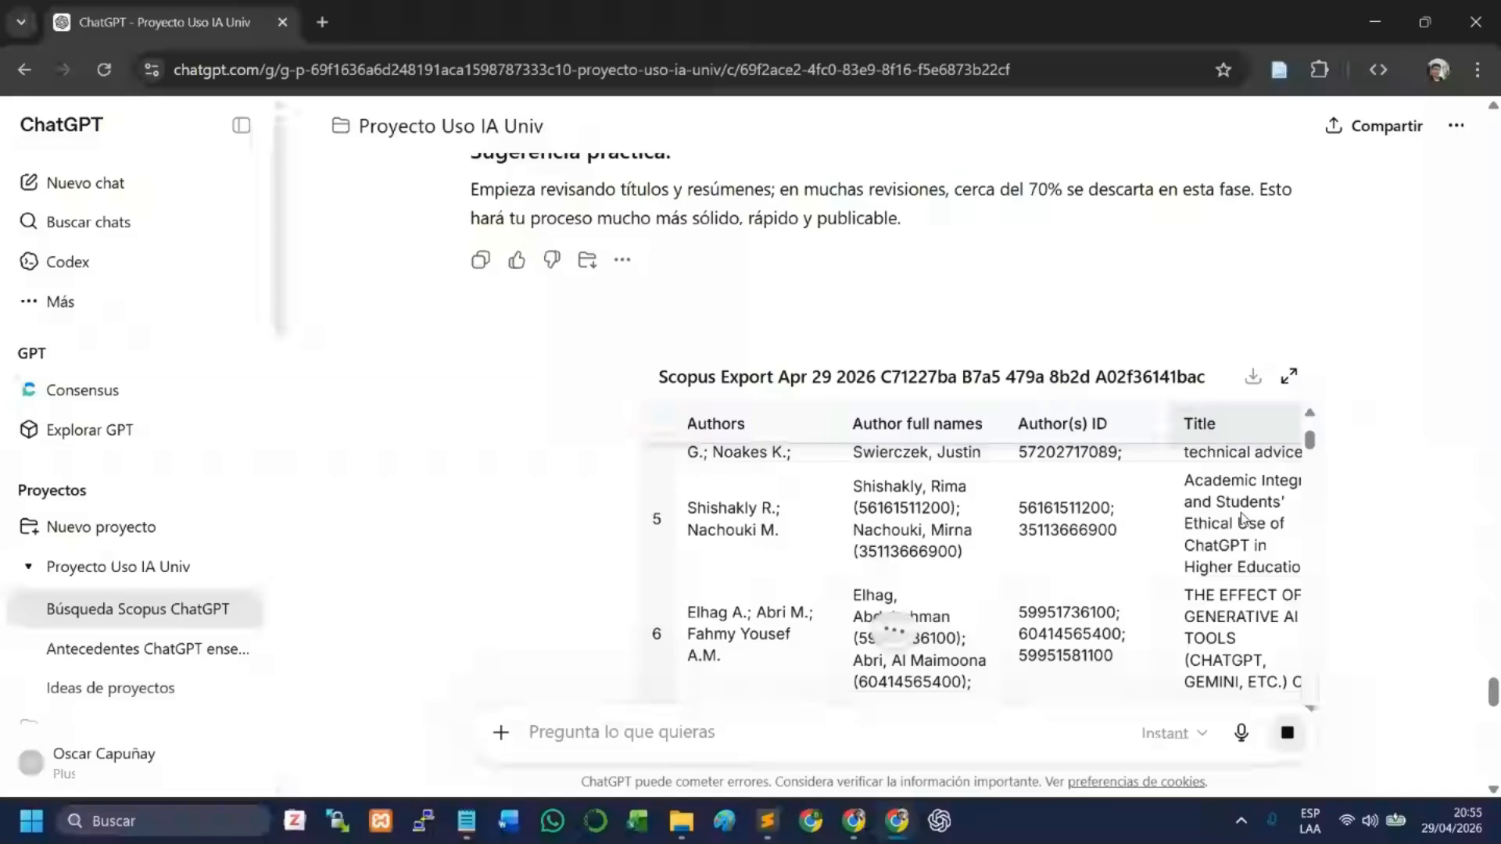
{"action": "scroll", "coordinate": [1243, 519], "scroll_direction": "down", "scroll_amount": 1}
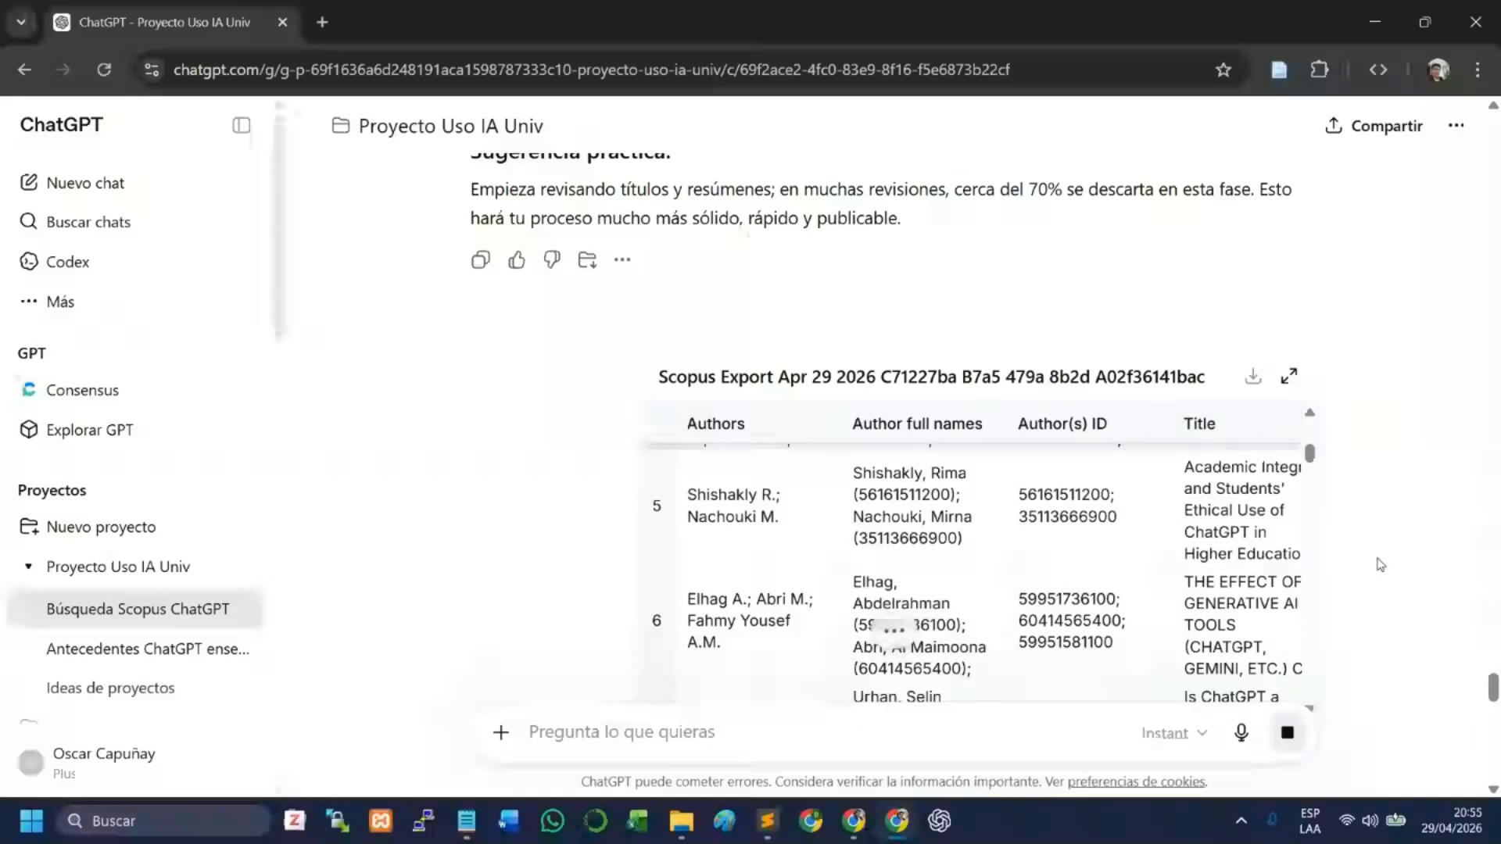
{"action": "scroll", "coordinate": [1381, 579], "scroll_direction": "down", "scroll_amount": 2}
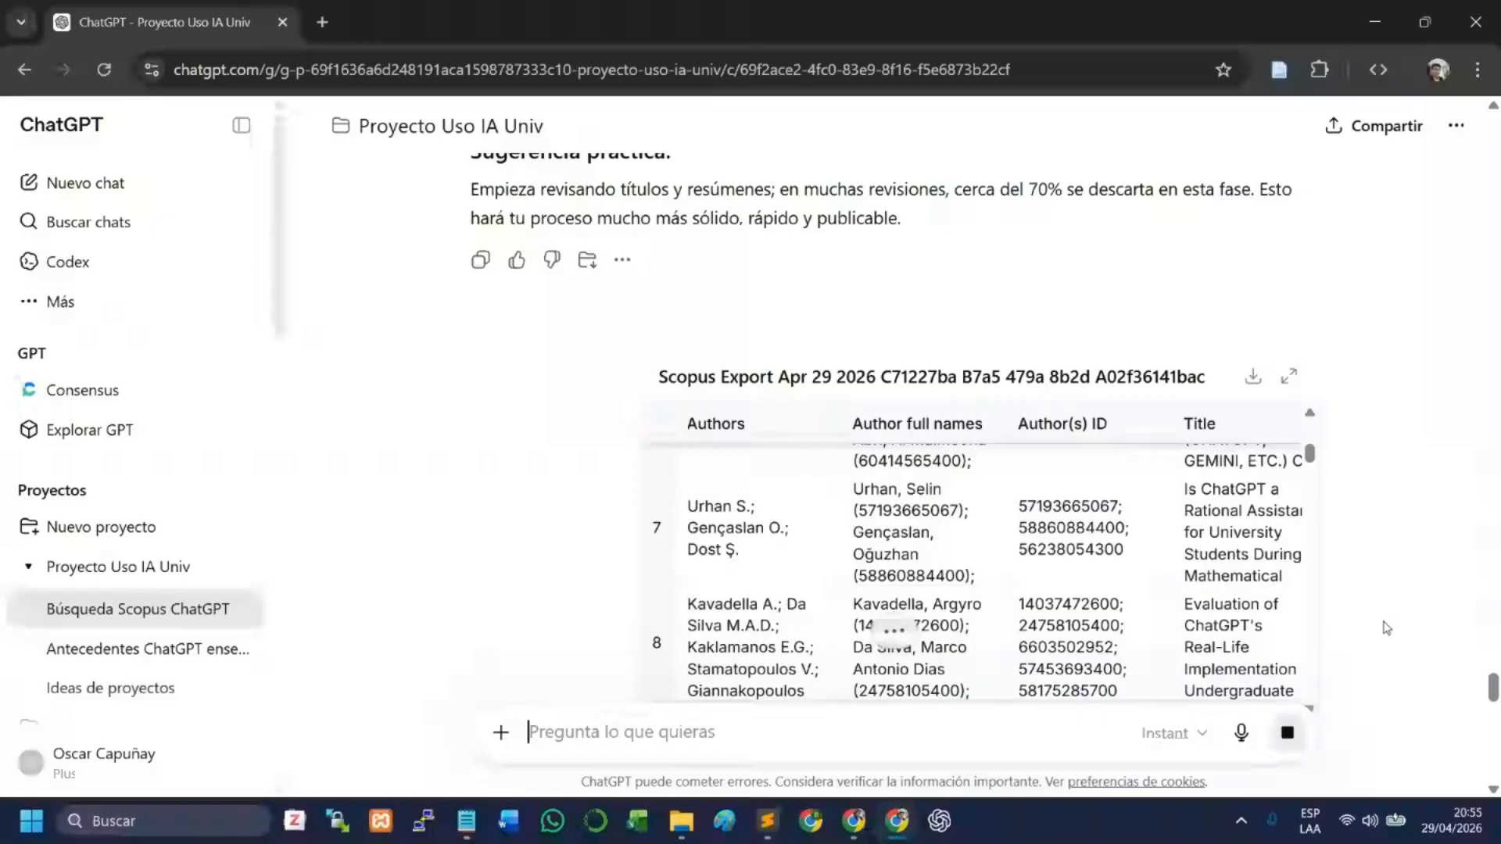
{"action": "scroll", "coordinate": [1386, 628], "scroll_direction": "down", "scroll_amount": 5}
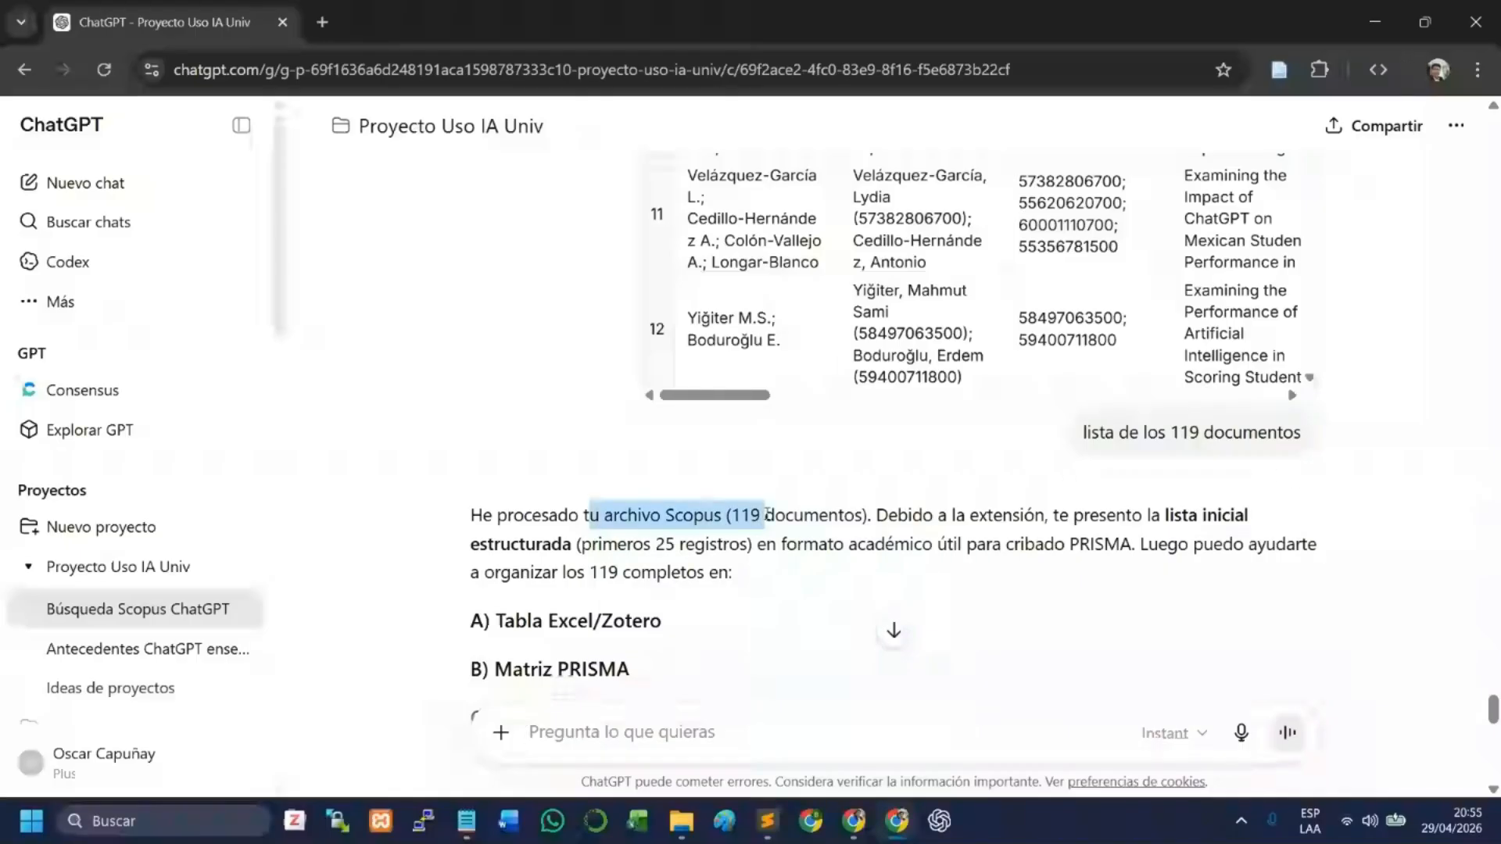
- Read the reply about the processed Scopus file, including its PRISMA screening format, options A to C and the document list
{"action": "left_click_drag", "start_coordinate": [766, 515], "coordinate": [583, 563]}
{"action": "scroll", "coordinate": [648, 569], "scroll_direction": "down", "scroll_amount": 3}
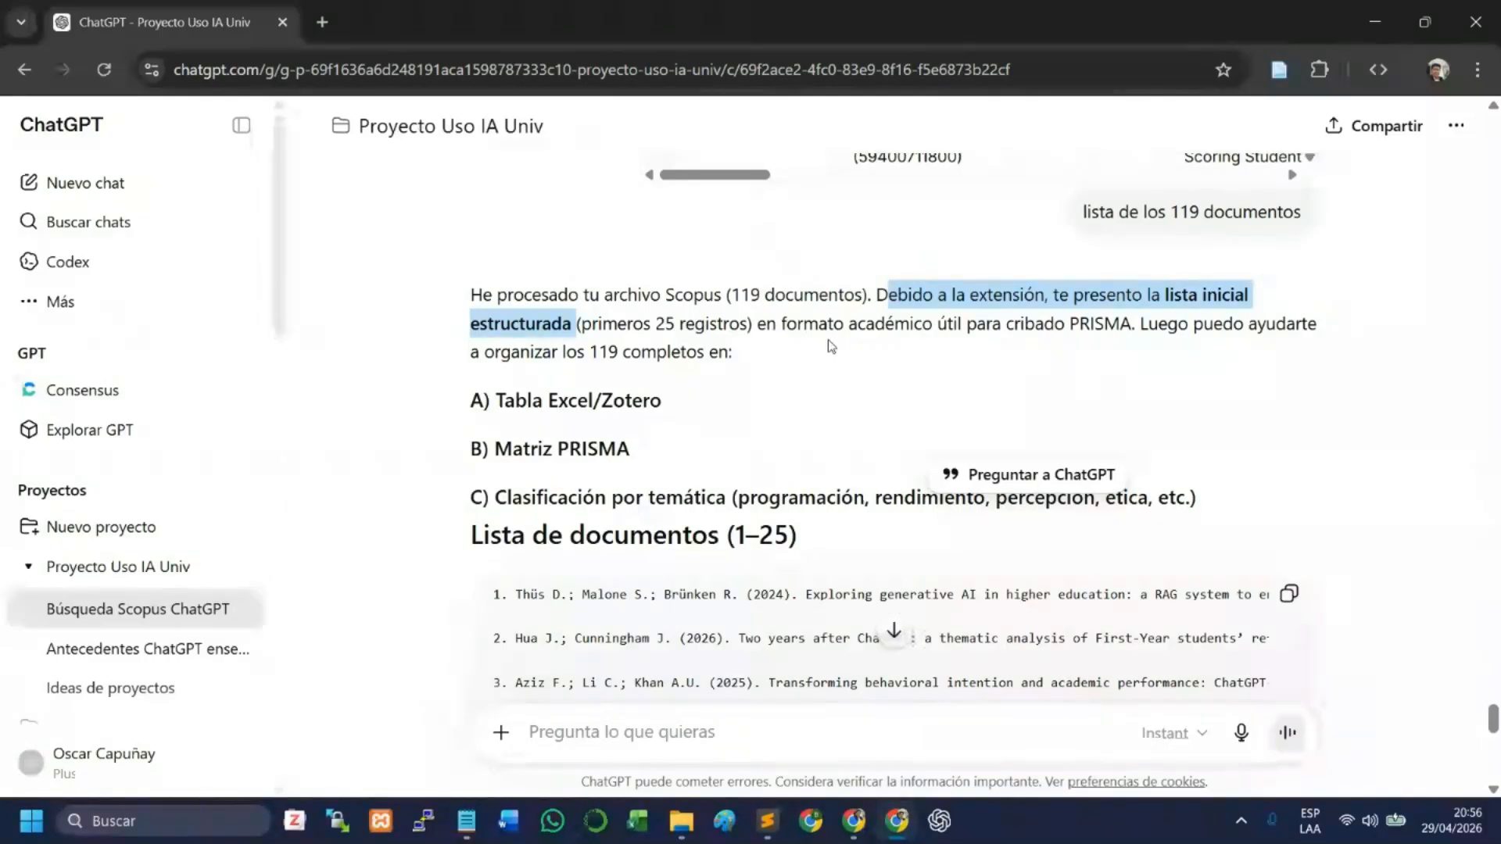
{"action": "left_click_drag", "start_coordinate": [782, 324], "coordinate": [1131, 325]}
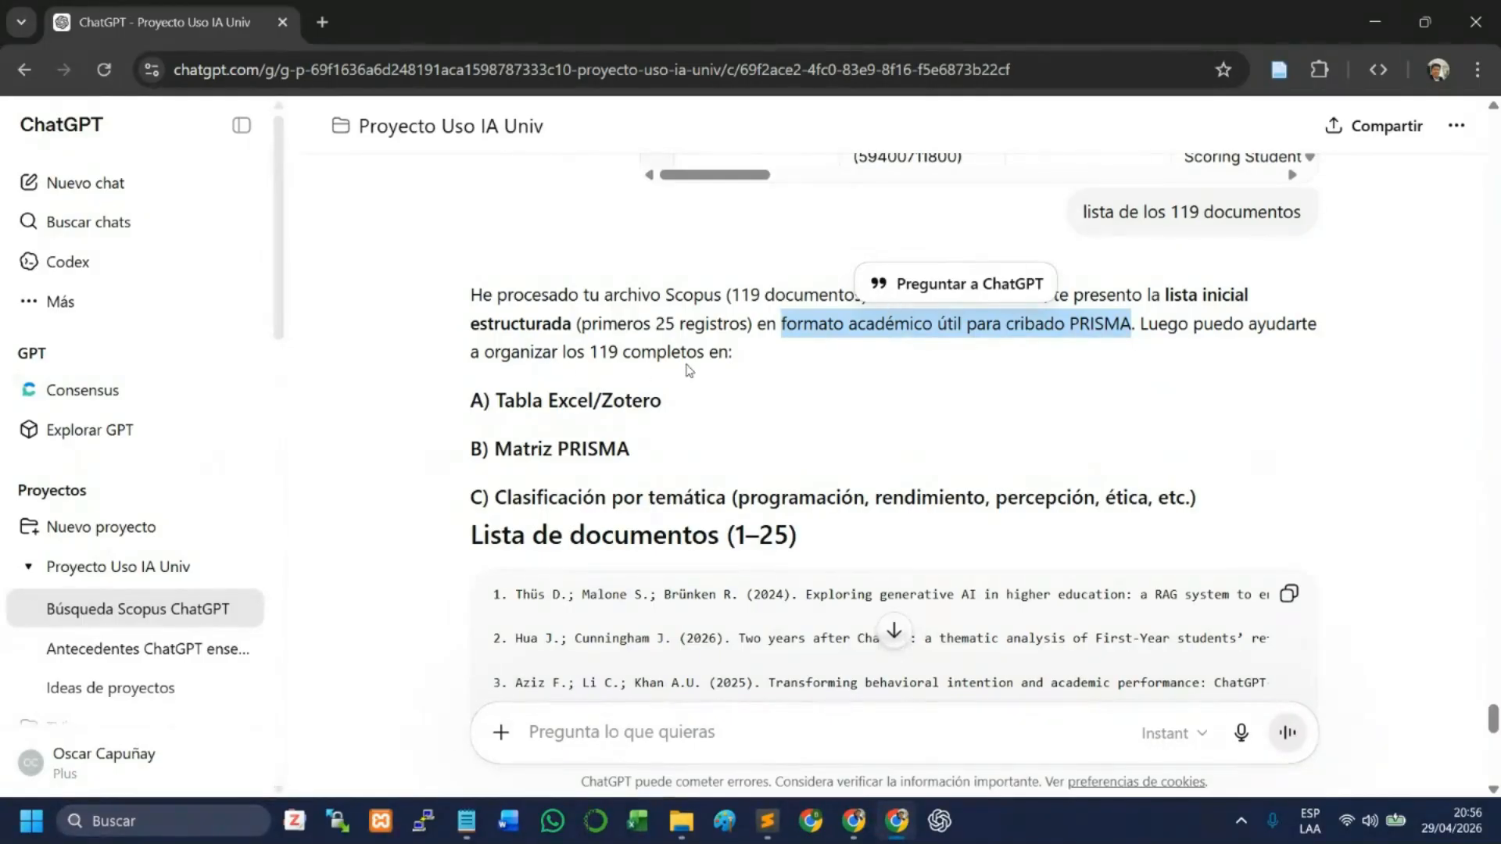
{"action": "left_click_drag", "start_coordinate": [505, 400], "coordinate": [626, 403]}
{"action": "left_click_drag", "start_coordinate": [542, 451], "coordinate": [601, 453]}
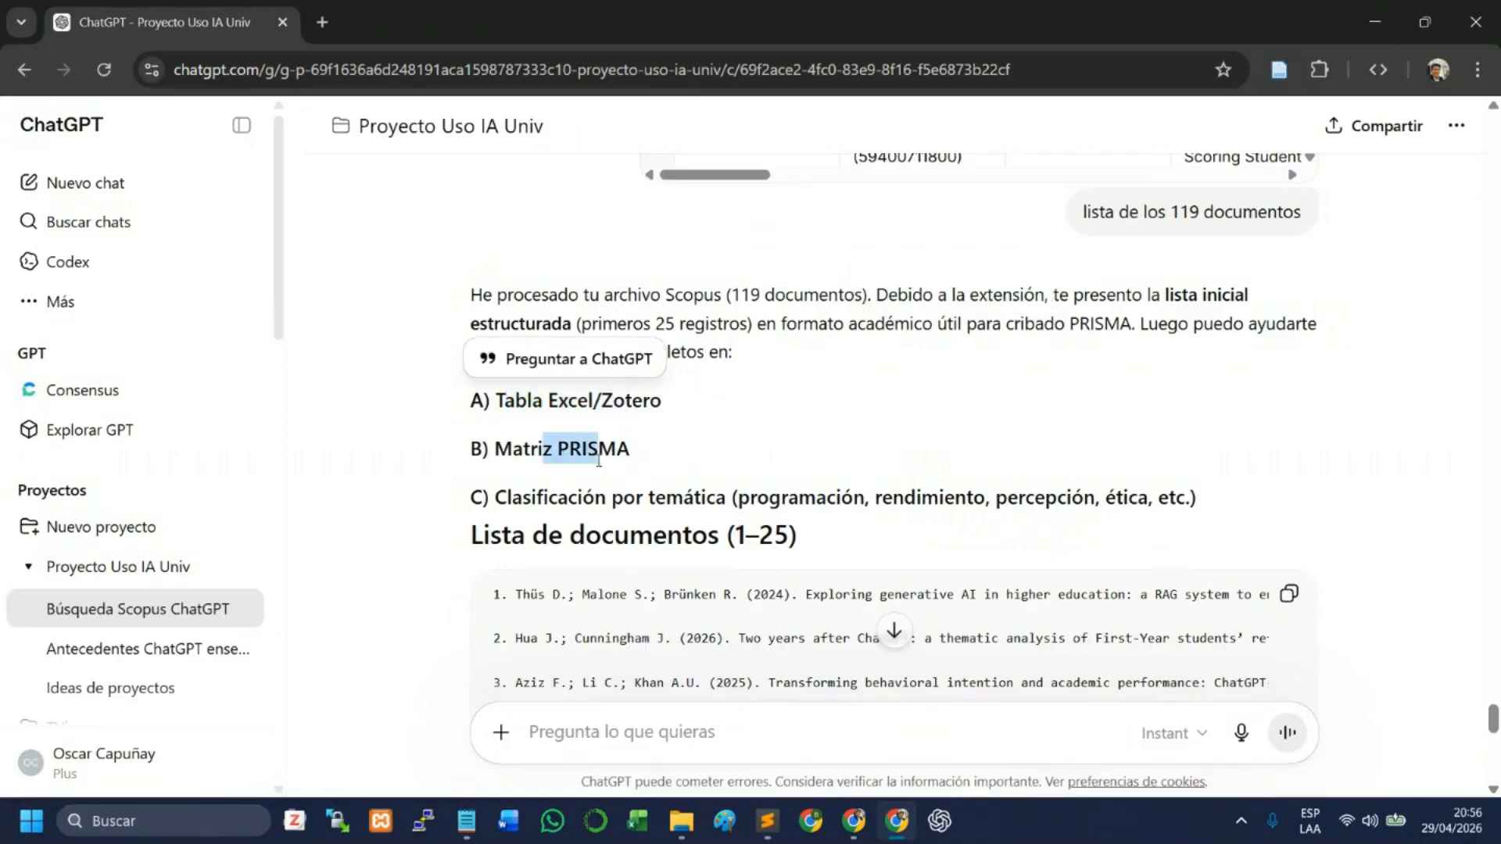
{"action": "scroll", "coordinate": [603, 454], "scroll_direction": "down", "scroll_amount": 1}
{"action": "left_click", "coordinate": [685, 351]}
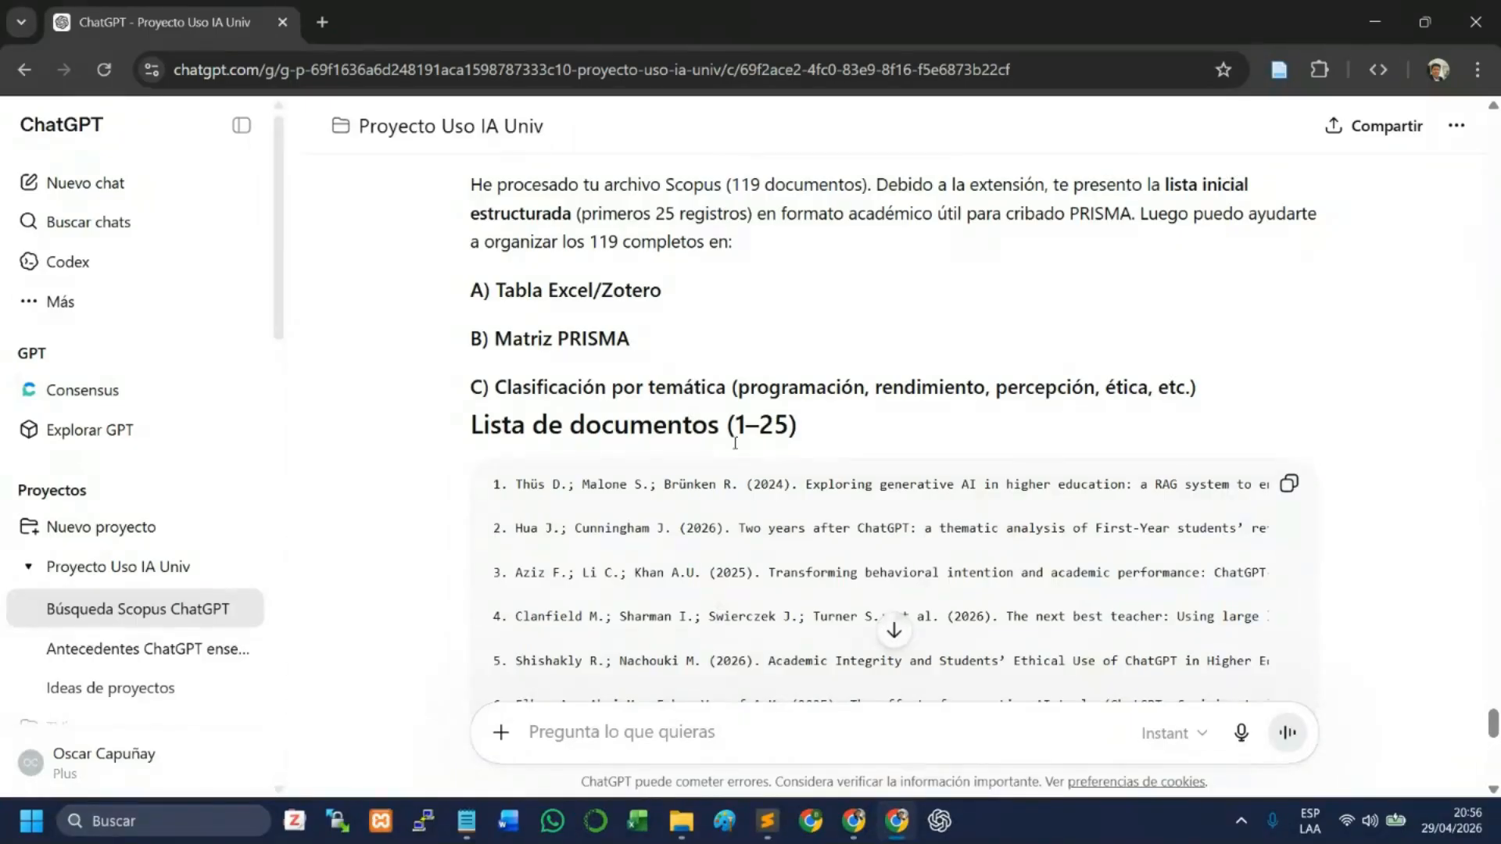
{"action": "scroll", "coordinate": [757, 625], "scroll_direction": "down", "scroll_amount": 2}
{"action": "scroll", "coordinate": [756, 613], "scroll_direction": "up", "scroll_amount": 2}
{"action": "left_click_drag", "start_coordinate": [475, 397], "coordinate": [691, 395]}
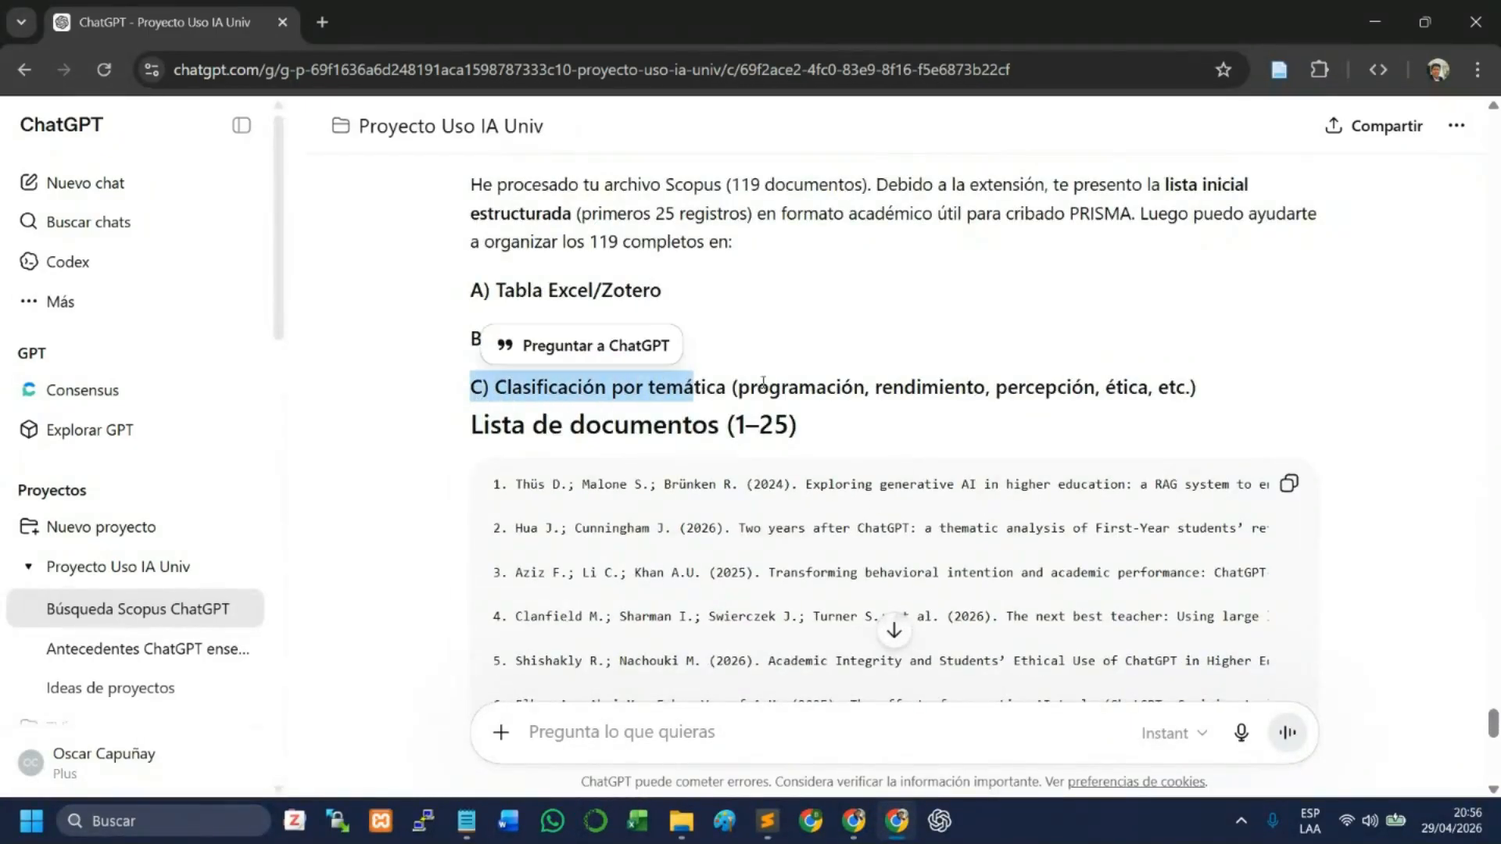
- Draft the follow-up prompt "clasifica los documentos y encuentra las temáticas" in the same conversation
{"action": "left_click", "coordinate": [648, 723]}
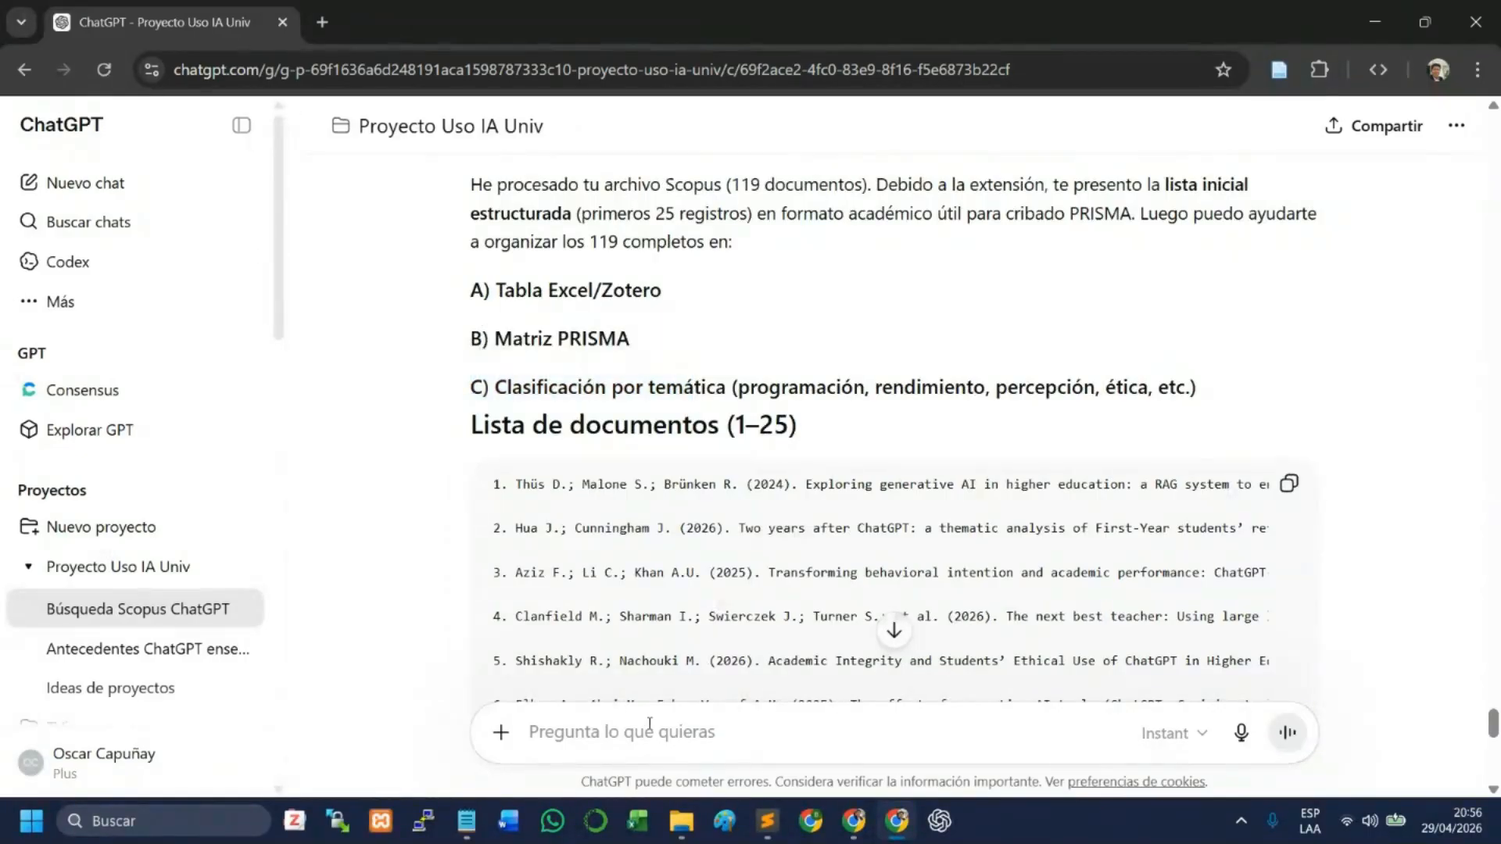
{"action": "type", "text": "clasifica "}
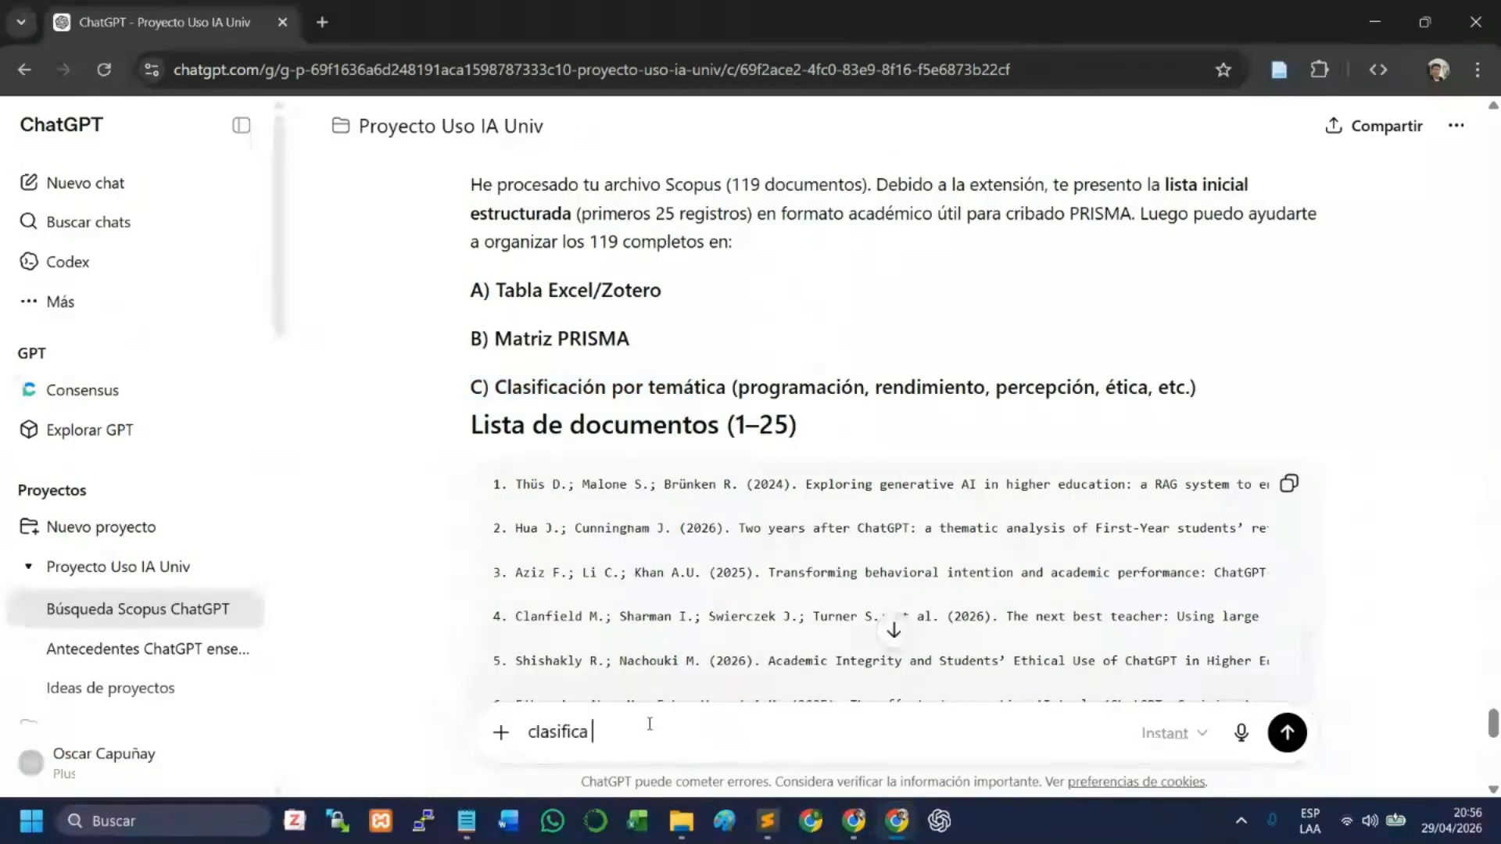
{"action": "type", "text": "los documentos y encuenetra"}
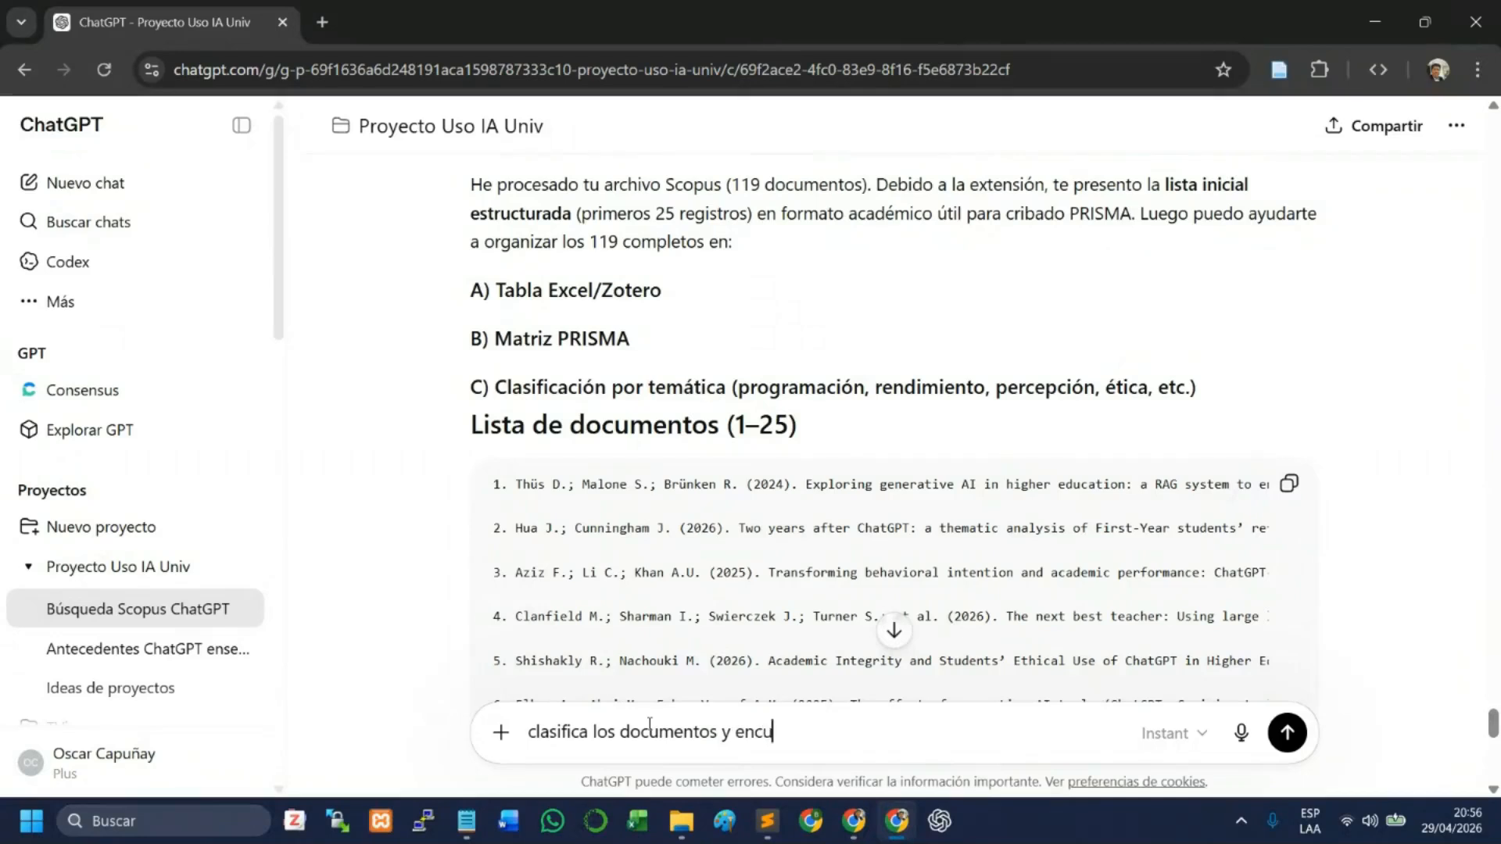
{"action": "key", "text": "Left"}
{"action": "key", "text": "Left"}
{"action": "key", "text": "Left"}
{"action": "key", "text": "Left"}
{"action": "key", "text": "Left"}
{"action": "type", "text": "e"}
{"action": "key", "text": "Right"}
{"action": "key", "text": "BackSpace"}
{"action": "type", "text": "las temáticas adecuadas a la investiaci"}
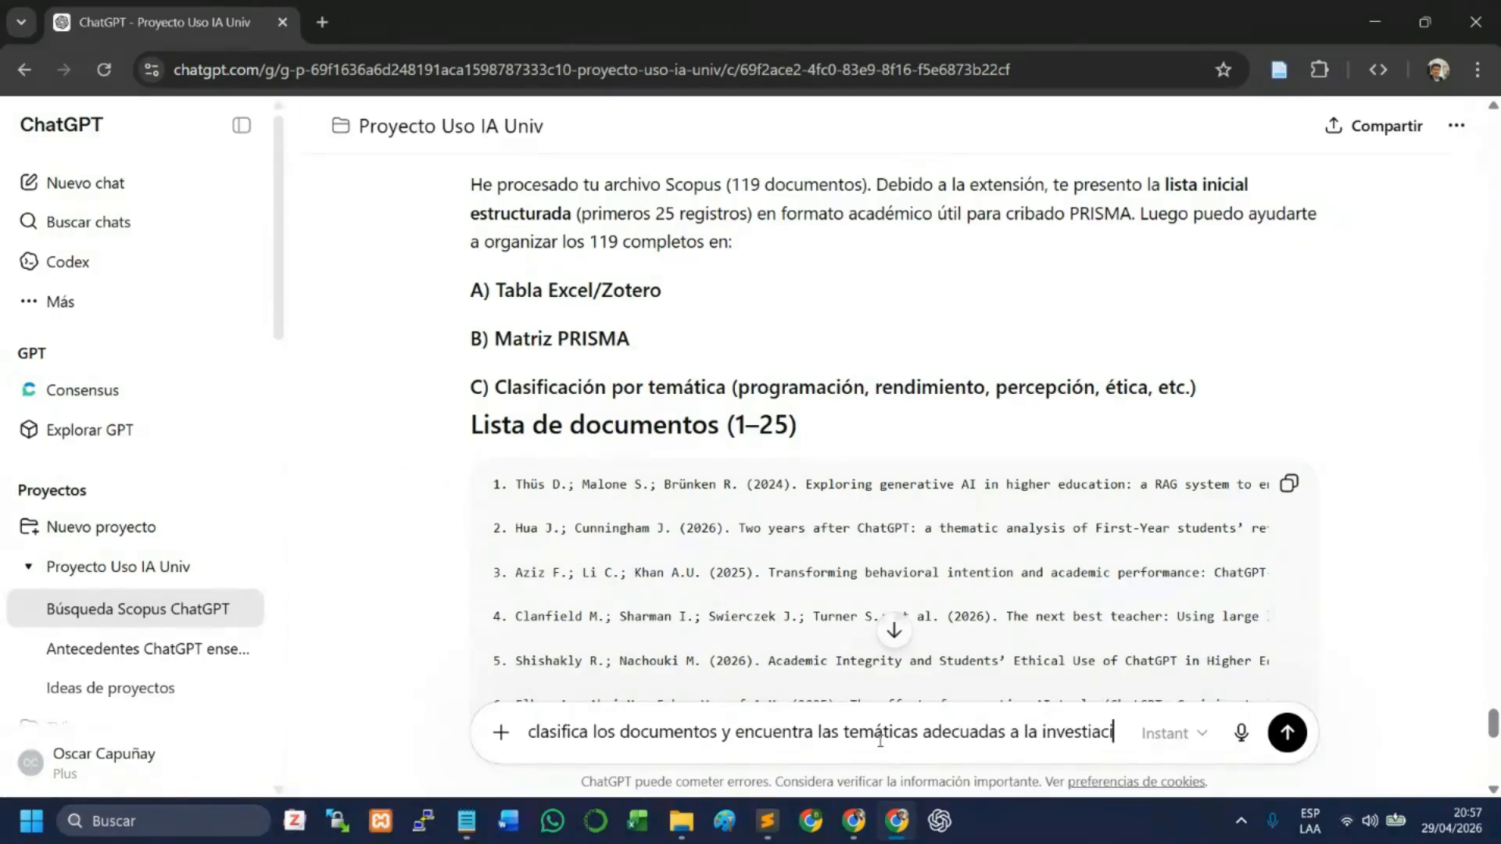
{"action": "type", "text": "+ón"}
- Complete the prompt as "clasifica los documentos y encuentra las temáticas adecuadas" and send it
{"action": "key", "text": "BackSpace"}
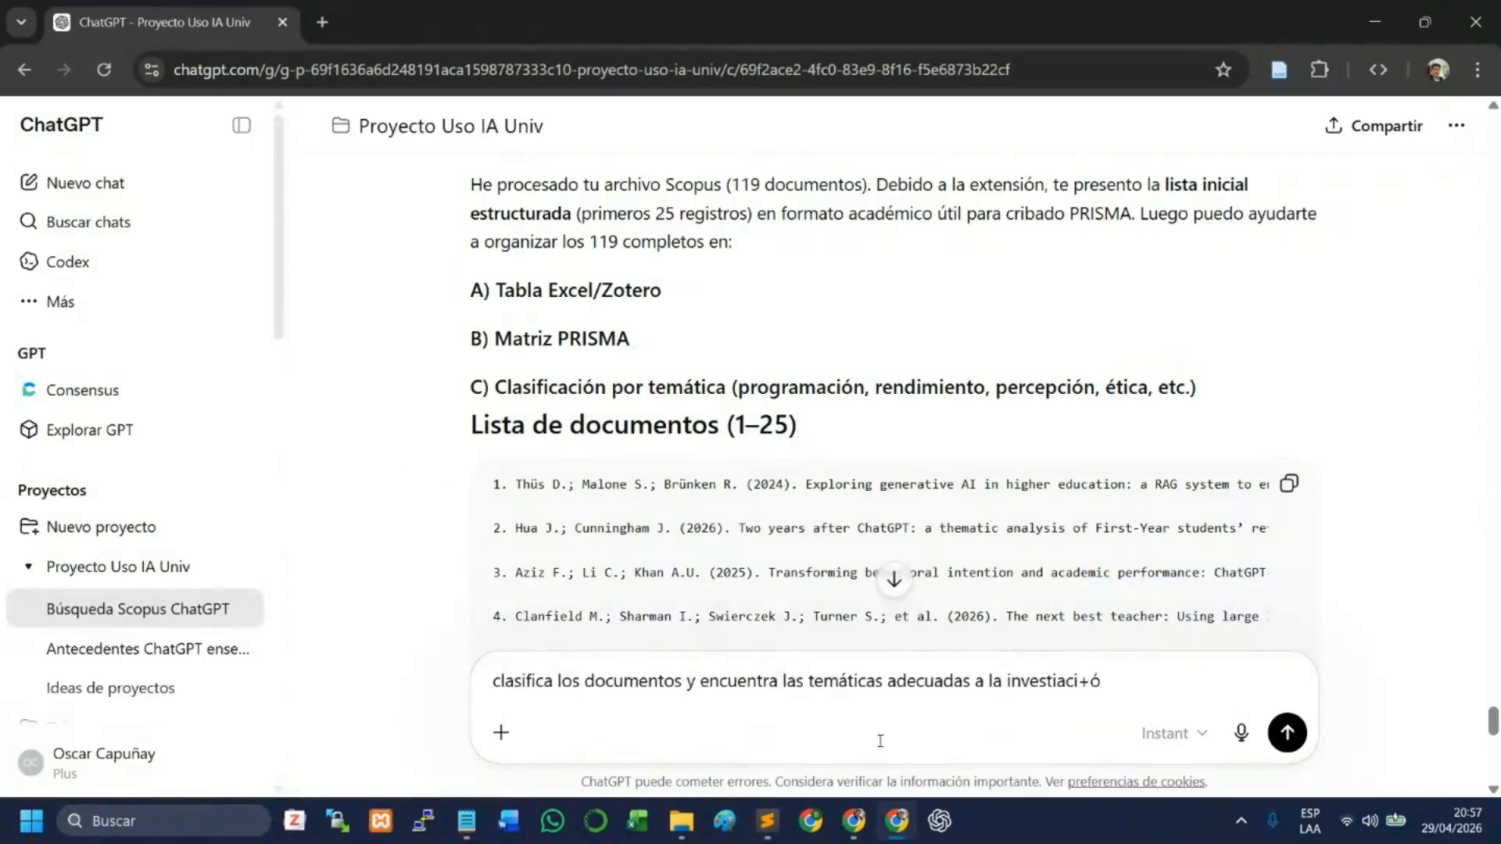
{"action": "type", "text": "ón"}
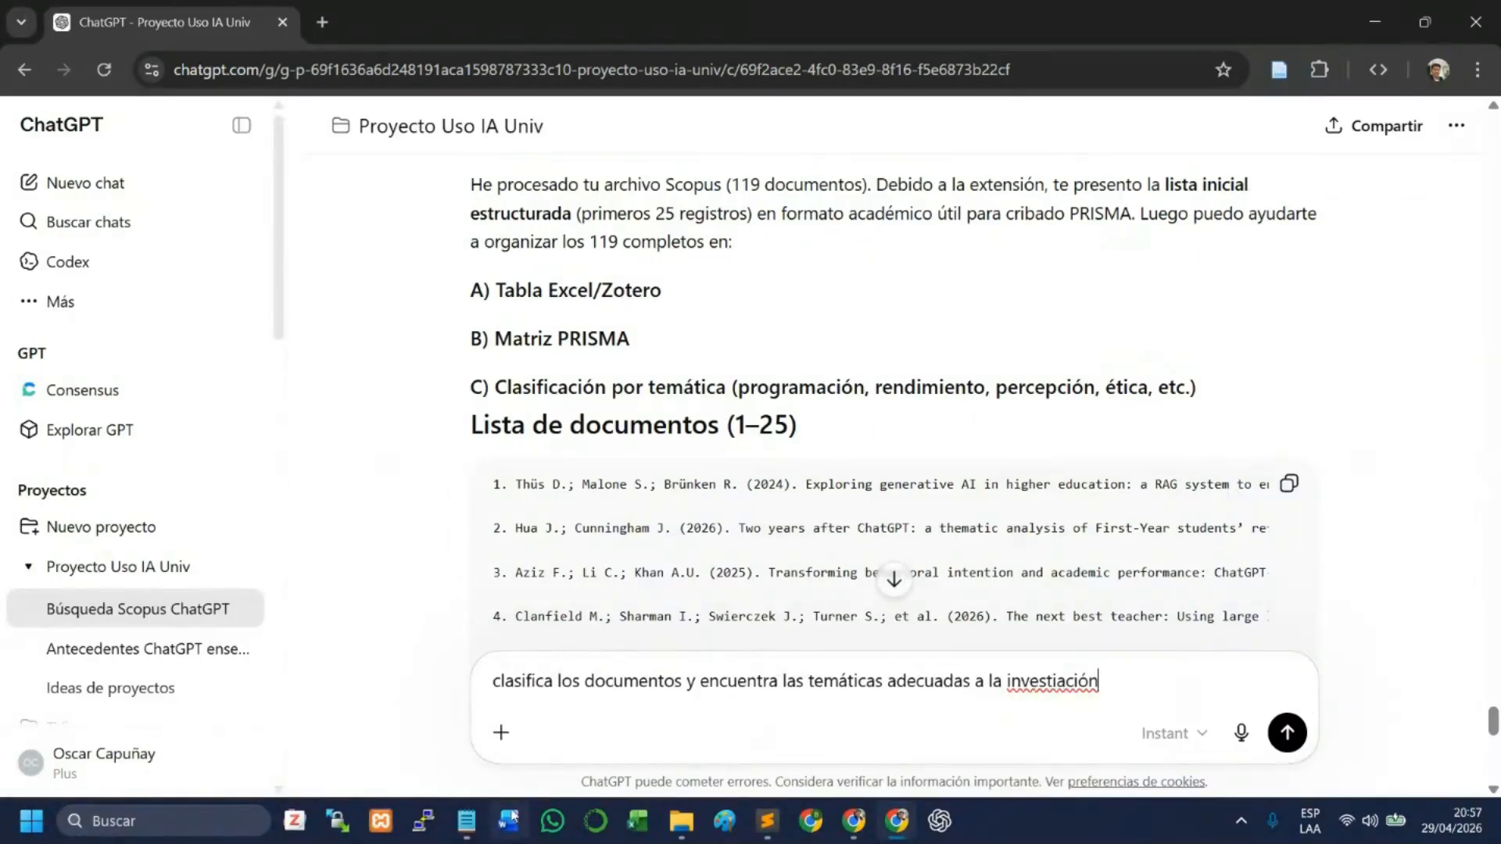
{"action": "key", "text": "ctrl+BackSpace"}
{"action": "key", "text": "ctrl+BackSpace"}
{"action": "key", "text": "ctrl+BackSpace"}
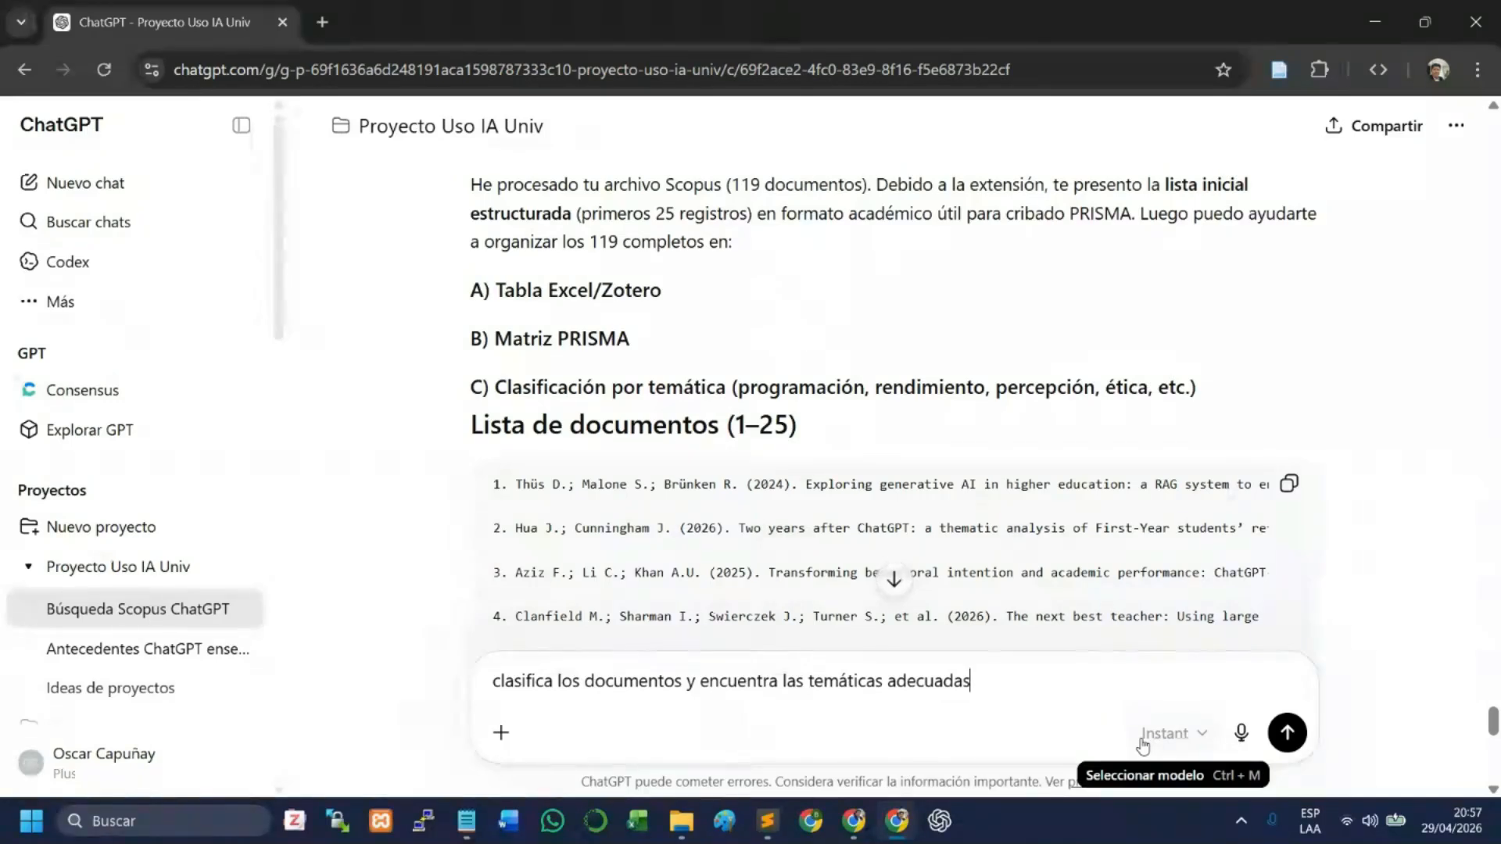
{"action": "key", "text": "Return"}
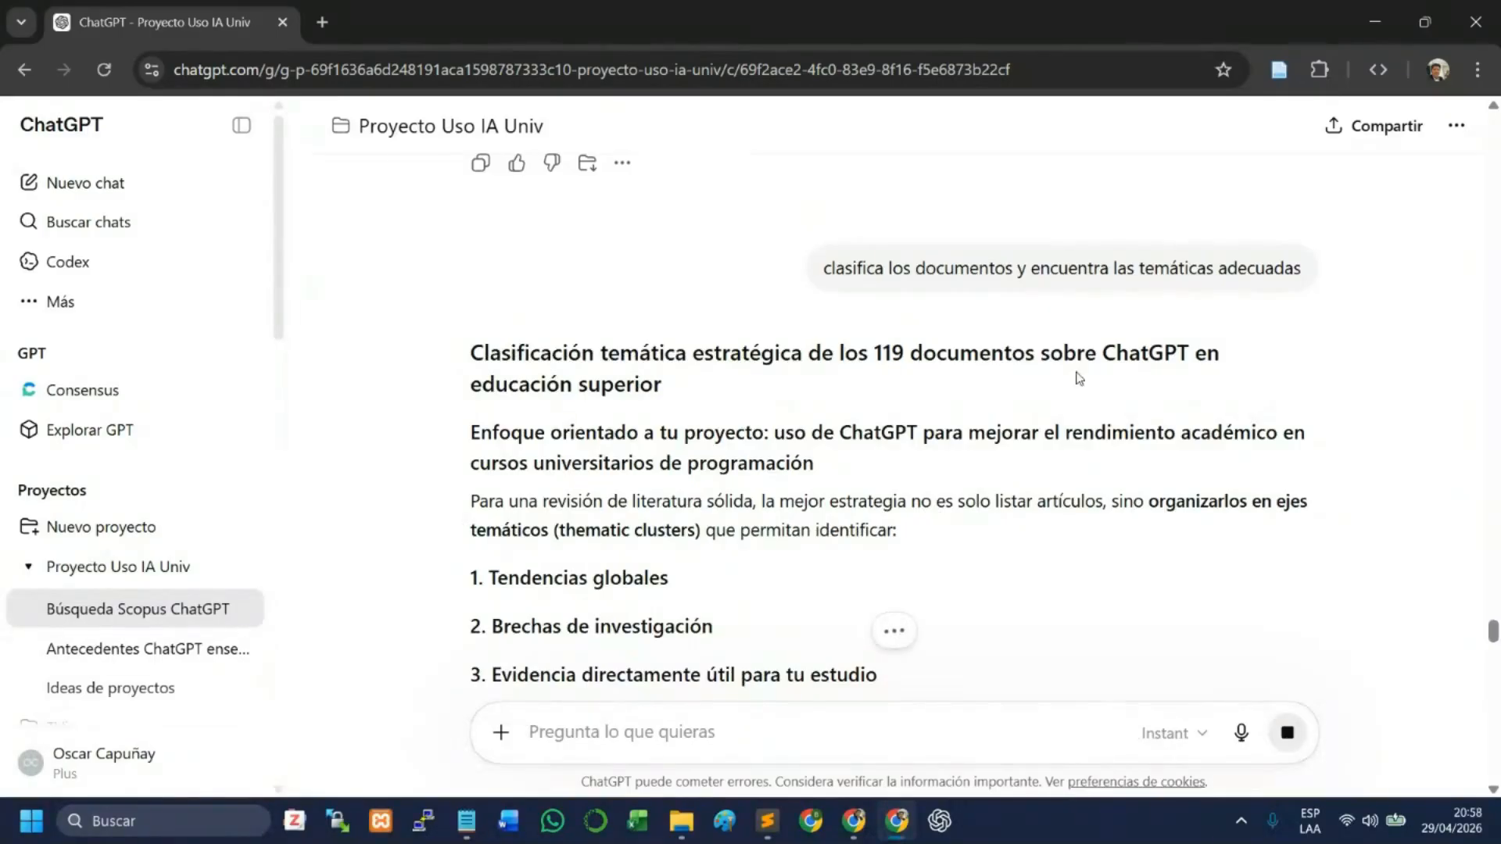
- Read the introduction of the thematic classification reply, covering its three identification aims and the main taxonomy proposal heading
{"action": "scroll", "coordinate": [621, 426], "scroll_direction": "down", "scroll_amount": 1}
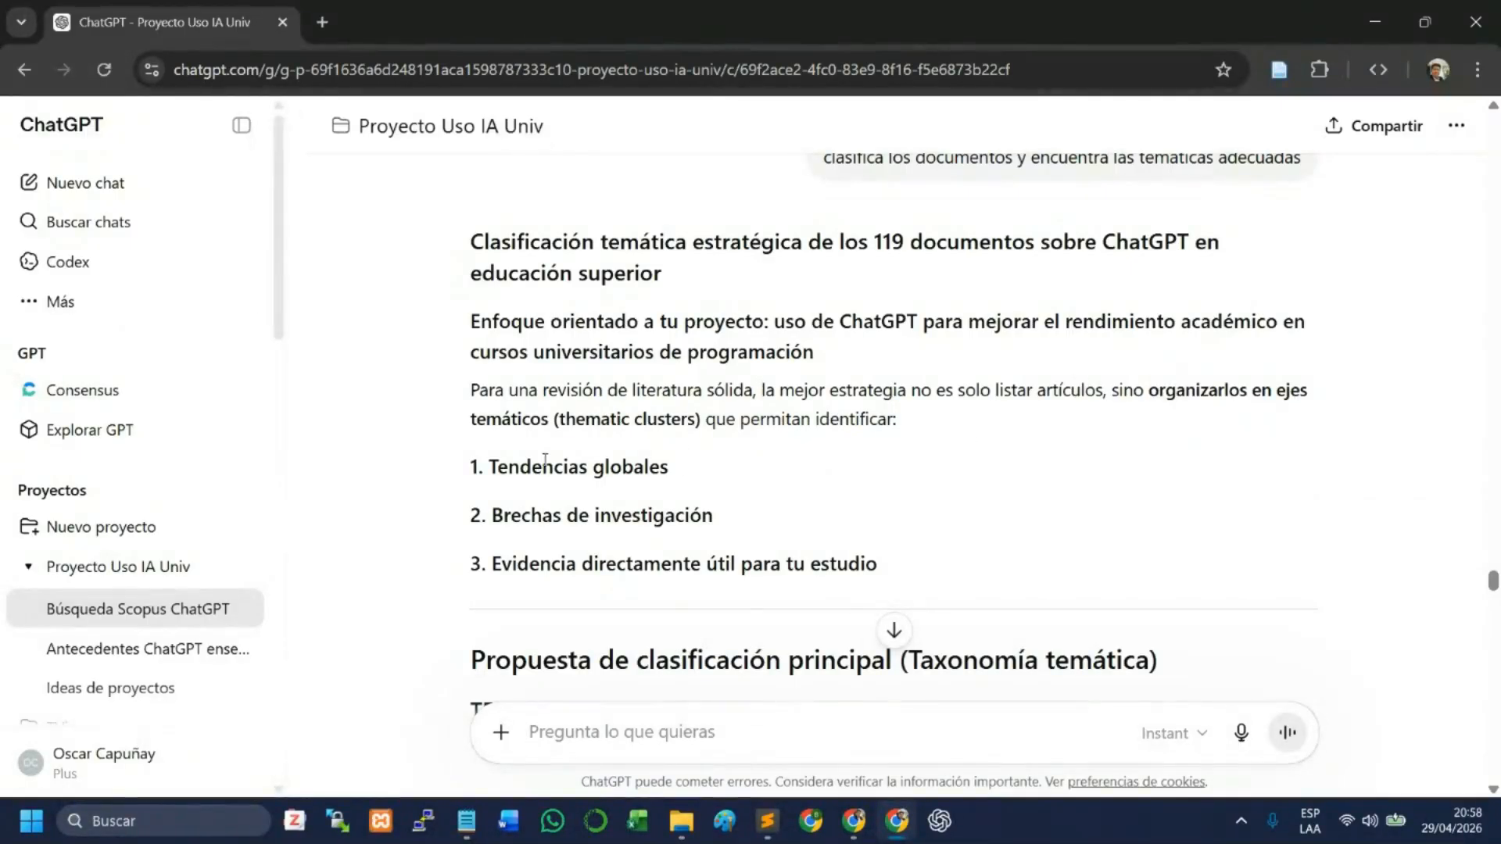
{"action": "left_click_drag", "start_coordinate": [545, 467], "coordinate": [623, 477]}
{"action": "left_click_drag", "start_coordinate": [532, 516], "coordinate": [675, 517]}
{"action": "left_click_drag", "start_coordinate": [552, 563], "coordinate": [805, 559]}
{"action": "scroll", "coordinate": [786, 539], "scroll_direction": "down", "scroll_amount": 3}
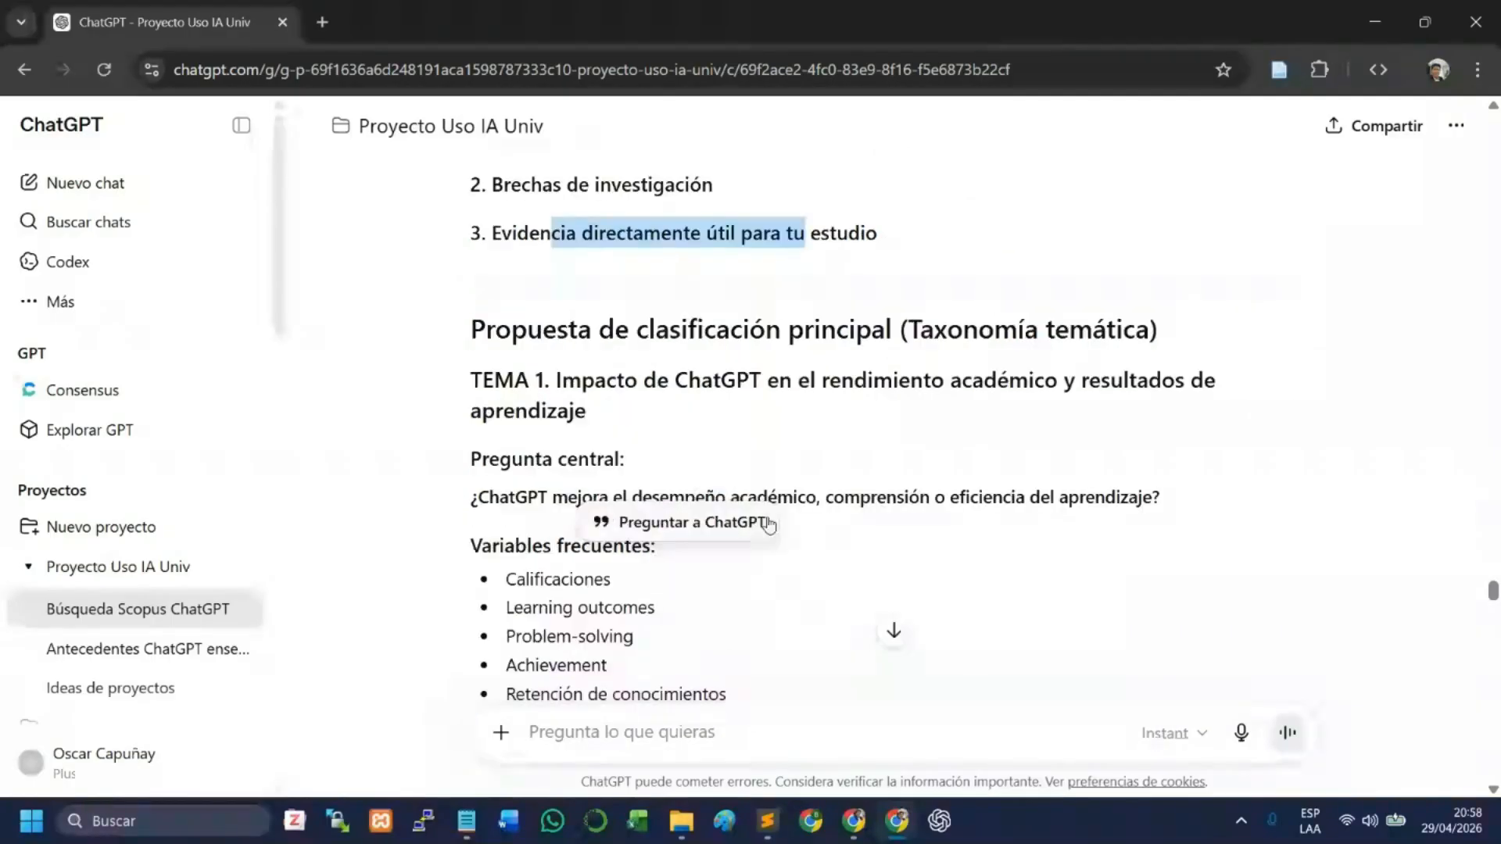
{"action": "left_click", "coordinate": [669, 426]}
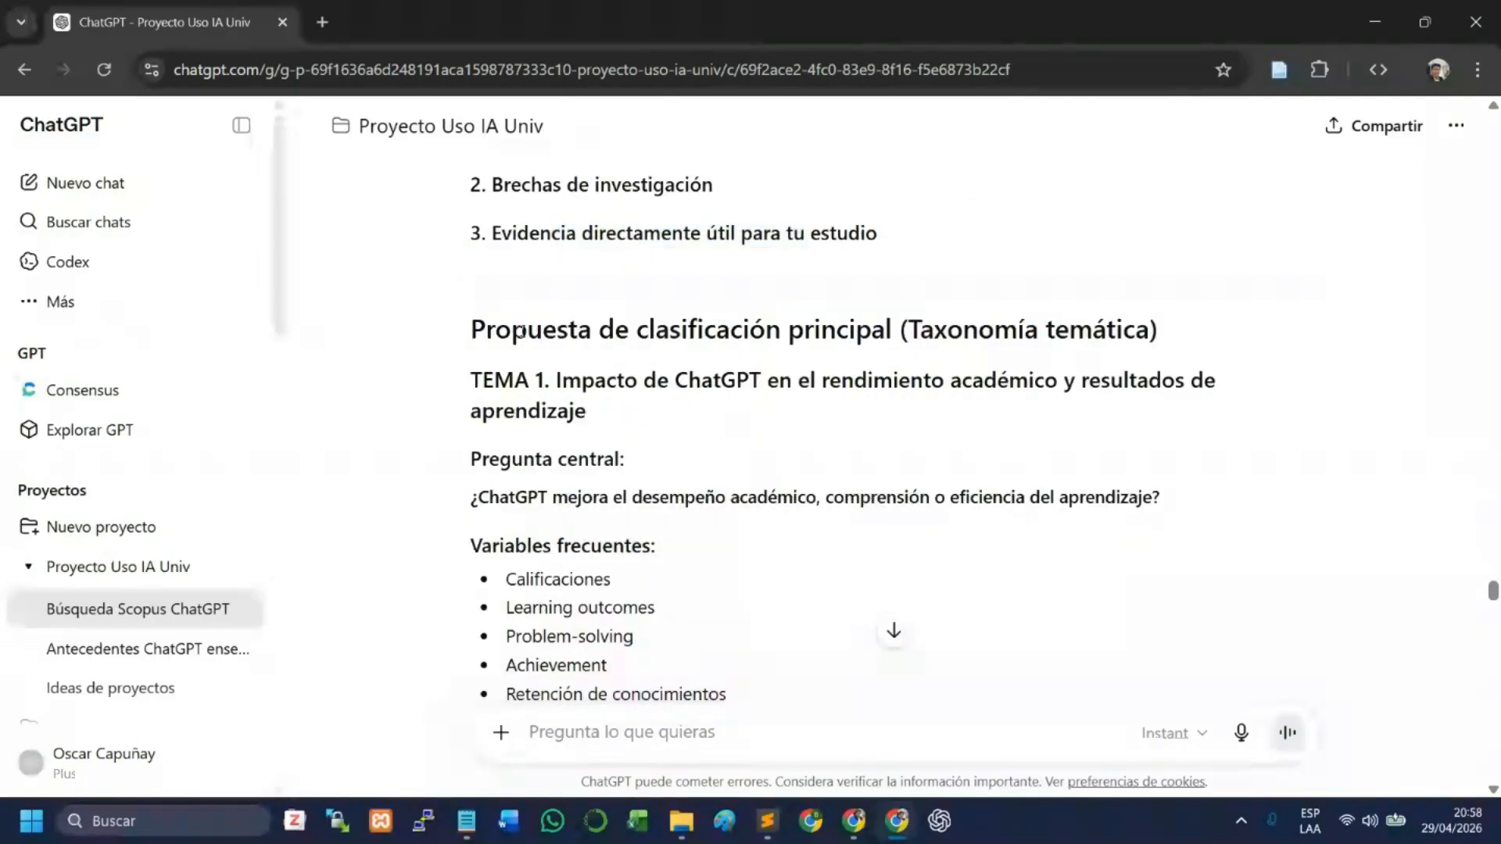
{"action": "left_click_drag", "start_coordinate": [522, 331], "coordinate": [870, 332]}
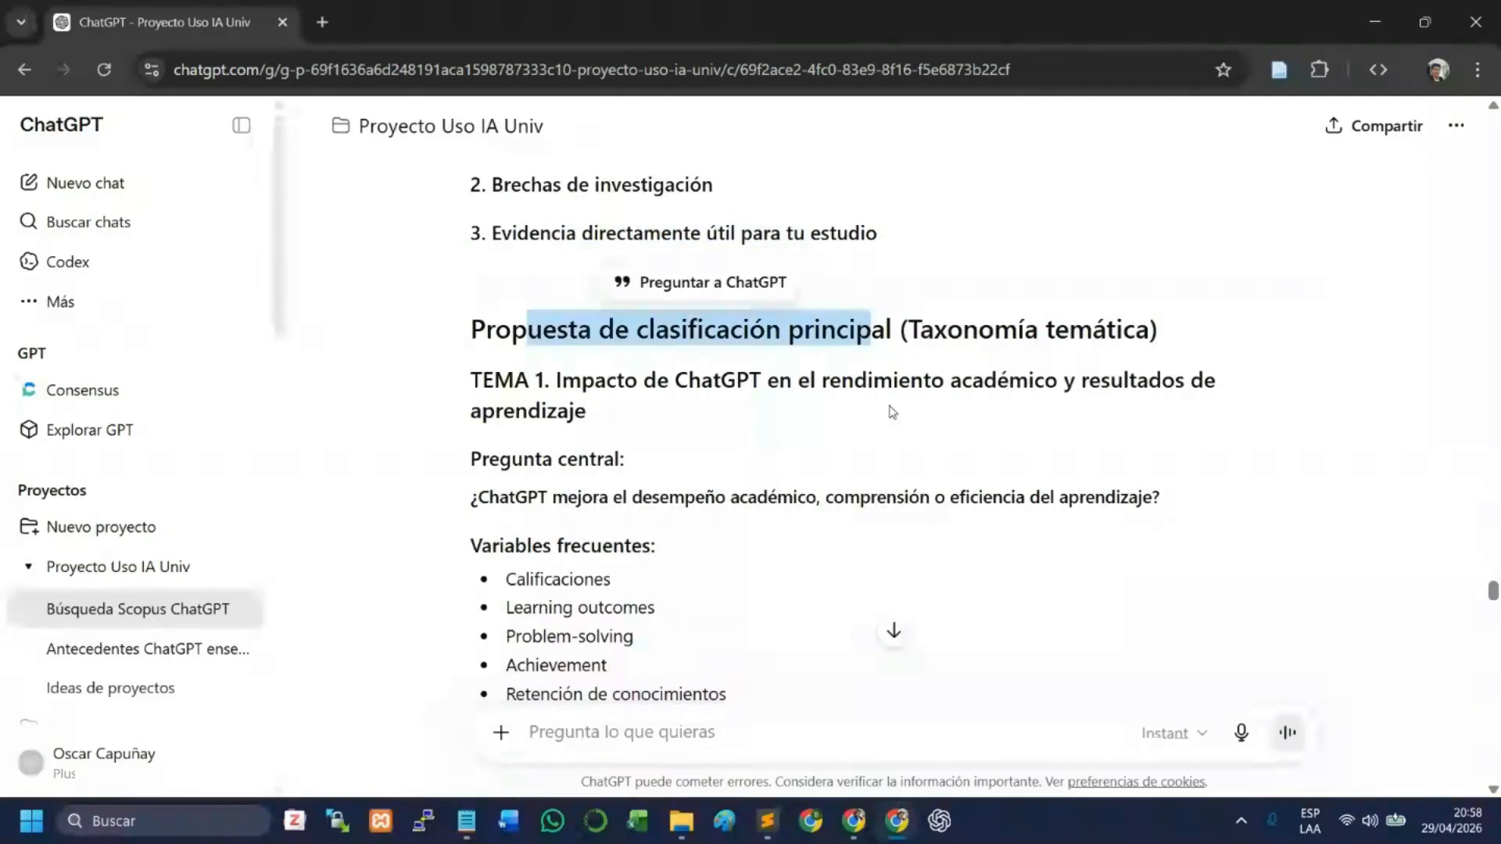
- Read Theme 1 of the taxonomy, on ChatGPT's impact on academic performance, covering its central question, frequent variables and subthemes
{"action": "scroll", "coordinate": [892, 412], "scroll_direction": "down", "scroll_amount": 1}
{"action": "left_click", "coordinate": [700, 389]}
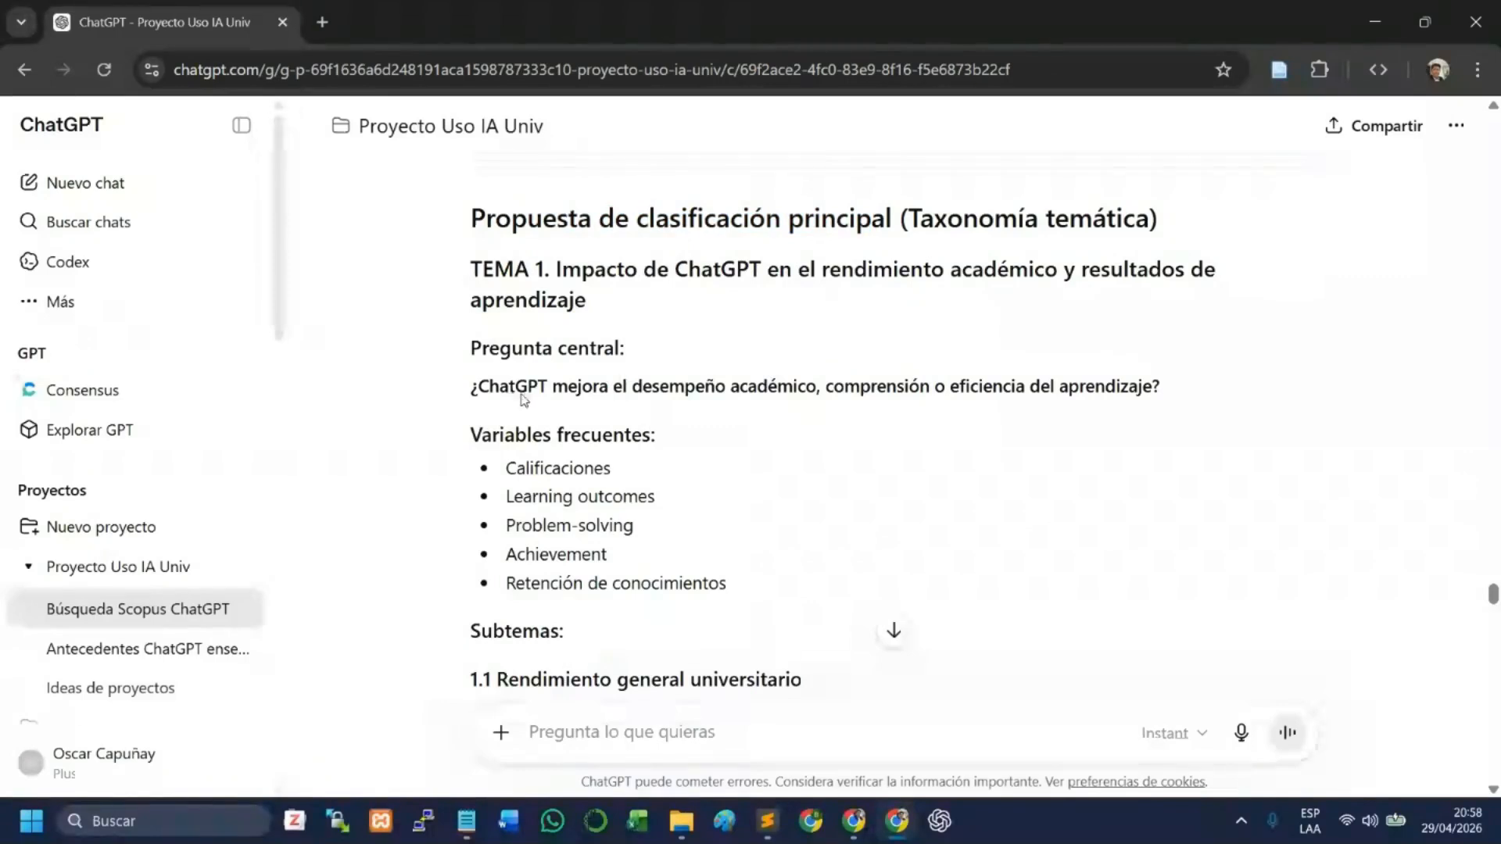
{"action": "left_click_drag", "start_coordinate": [552, 386], "coordinate": [1114, 391]}
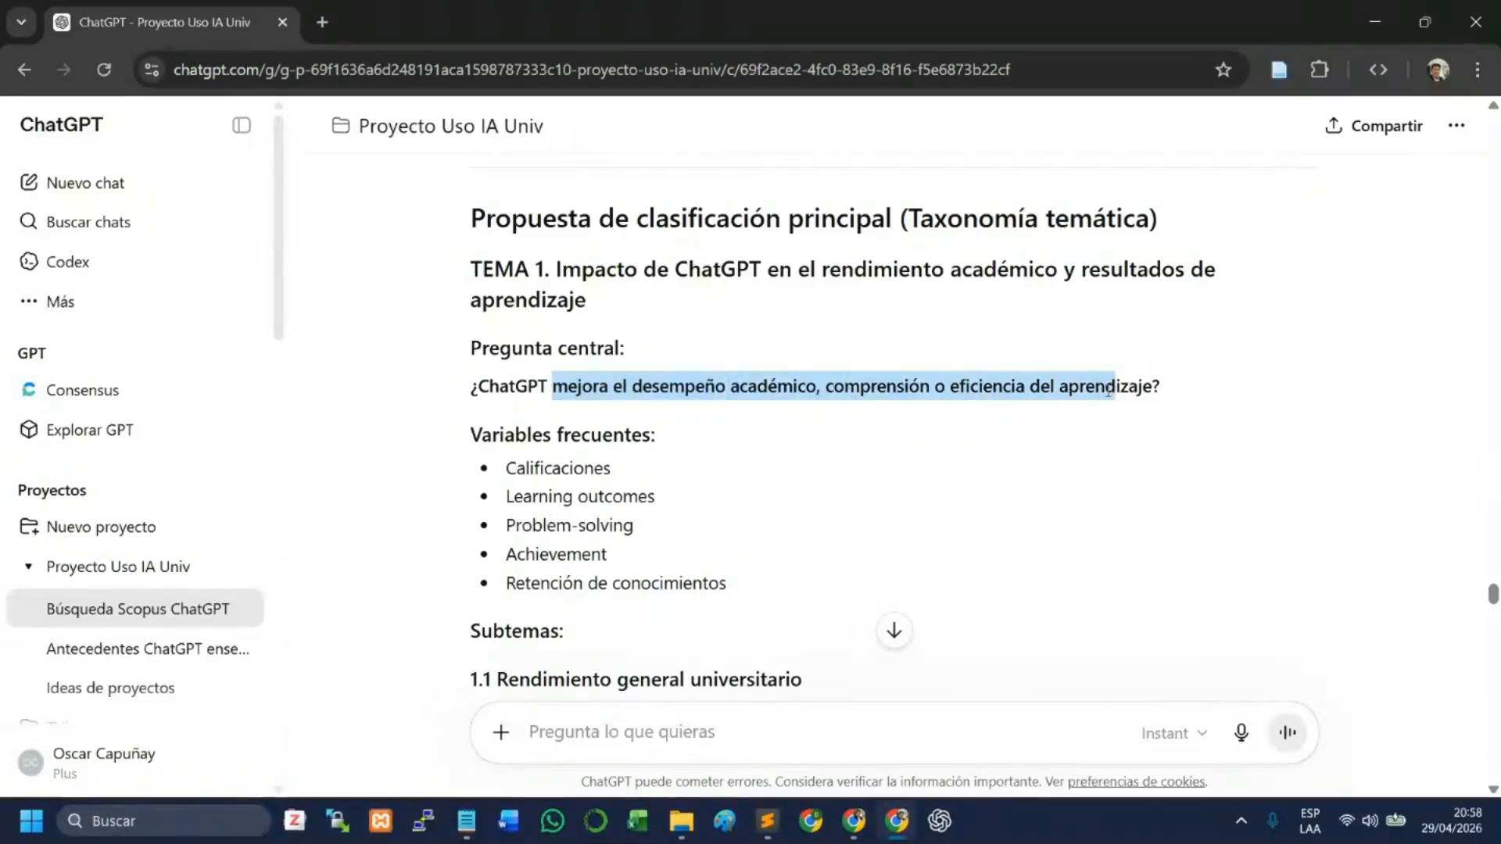
{"action": "left_click", "coordinate": [880, 426]}
{"action": "scroll", "coordinate": [558, 401], "scroll_direction": "down", "scroll_amount": 1}
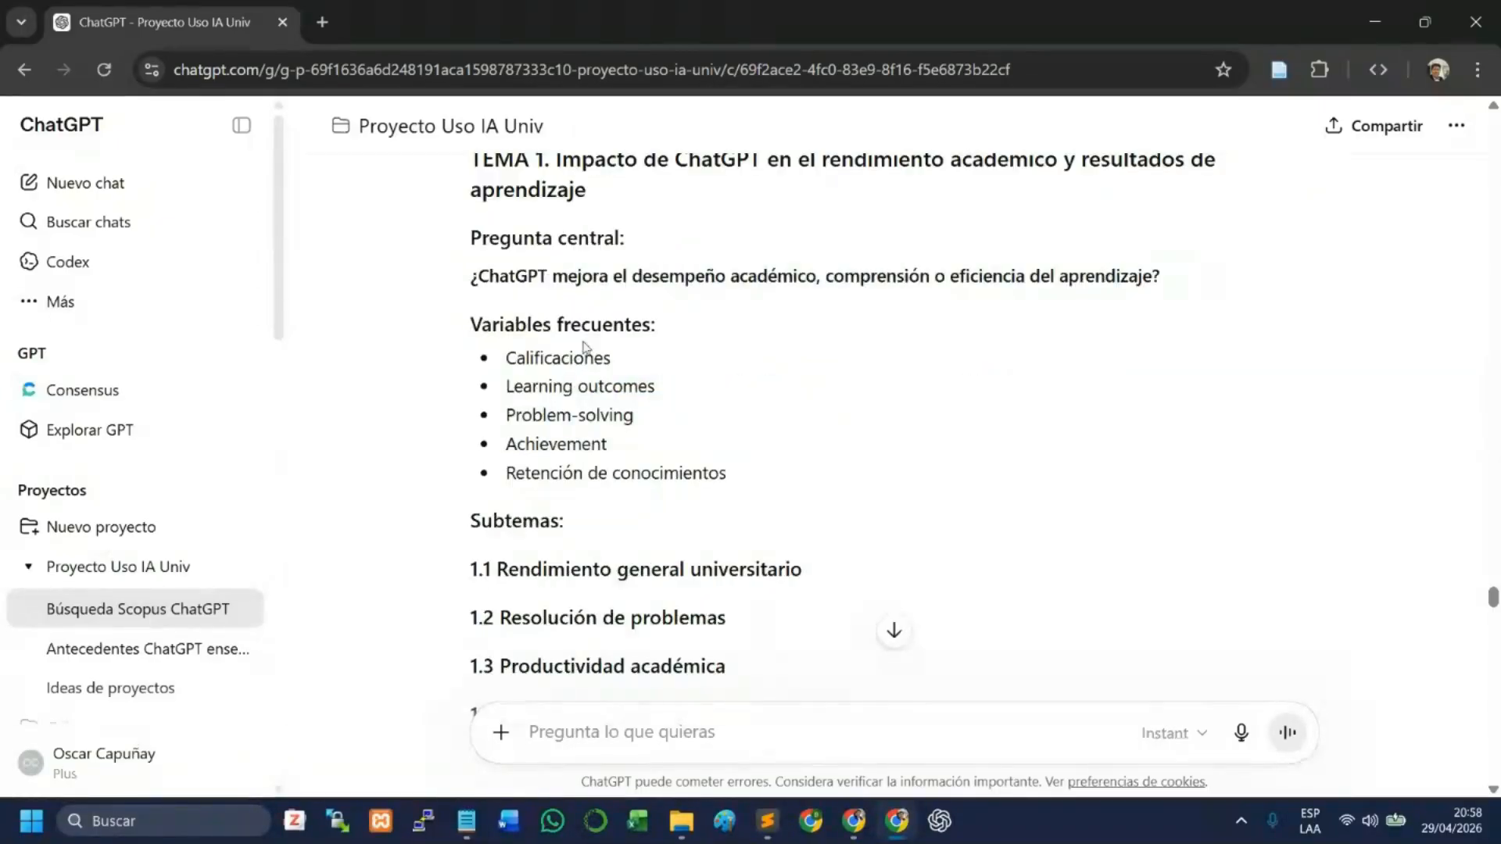
{"action": "scroll", "coordinate": [585, 347], "scroll_direction": "down", "scroll_amount": 1}
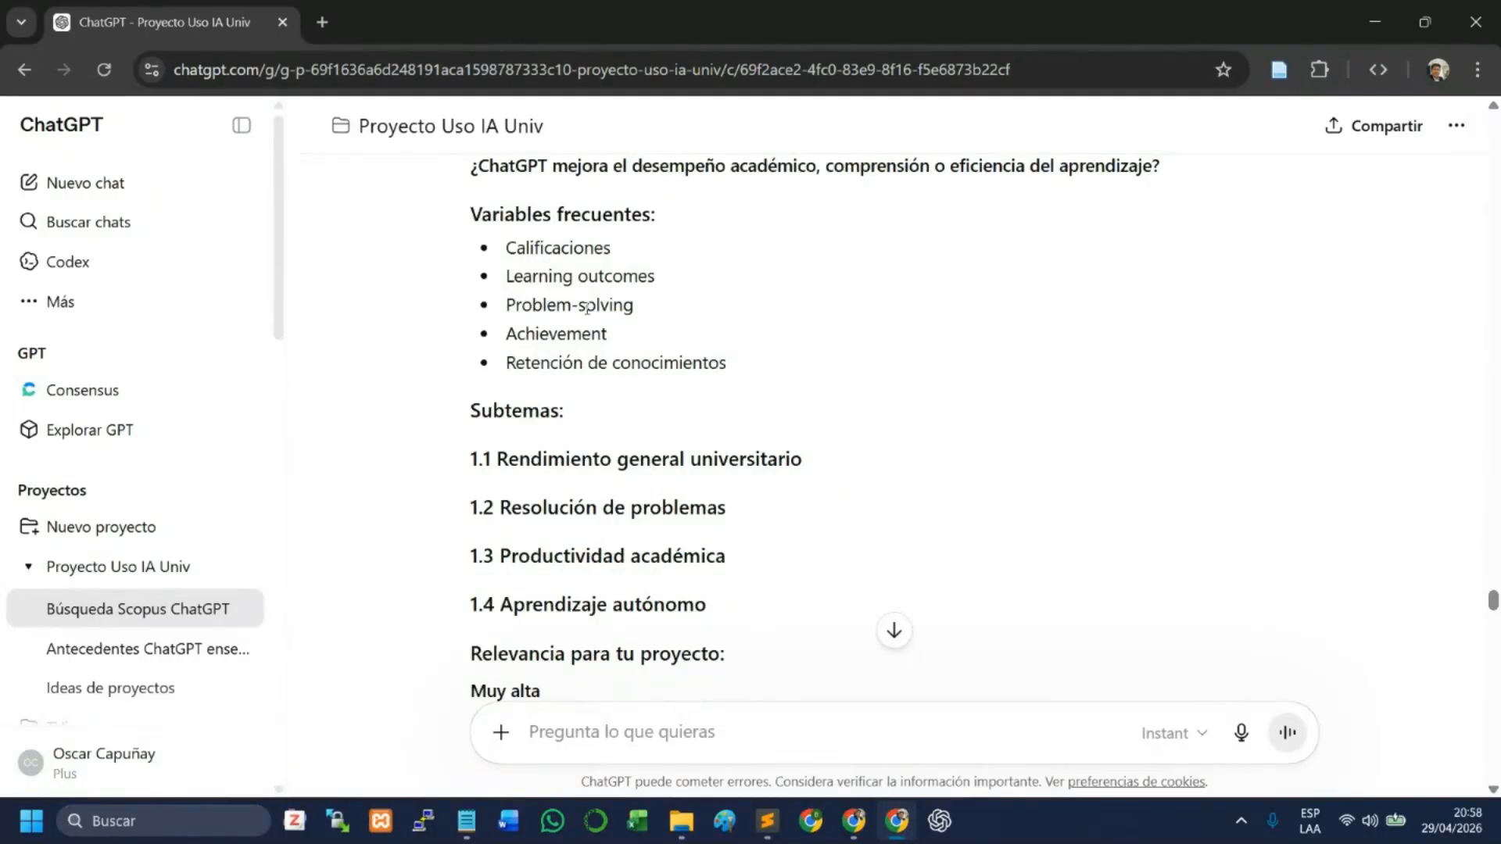
{"action": "scroll", "coordinate": [570, 426], "scroll_direction": "down", "scroll_amount": 2}
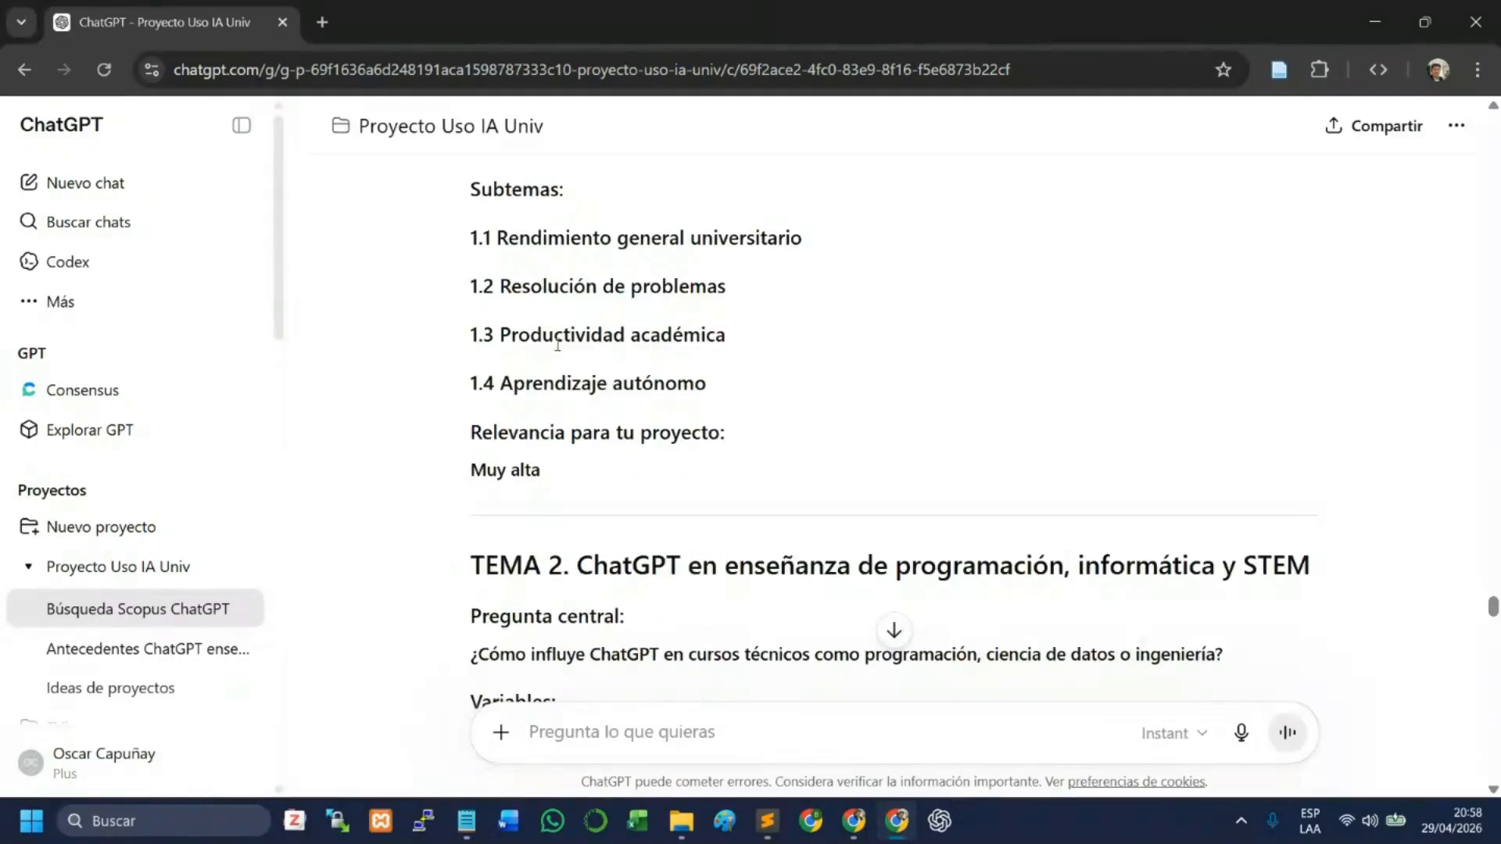
- Read Themes 2 to 6 of the taxonomy and the practical matrix for classifying the 119 articles by code, theme and priority
{"action": "scroll", "coordinate": [560, 414], "scroll_direction": "down", "scroll_amount": 3}
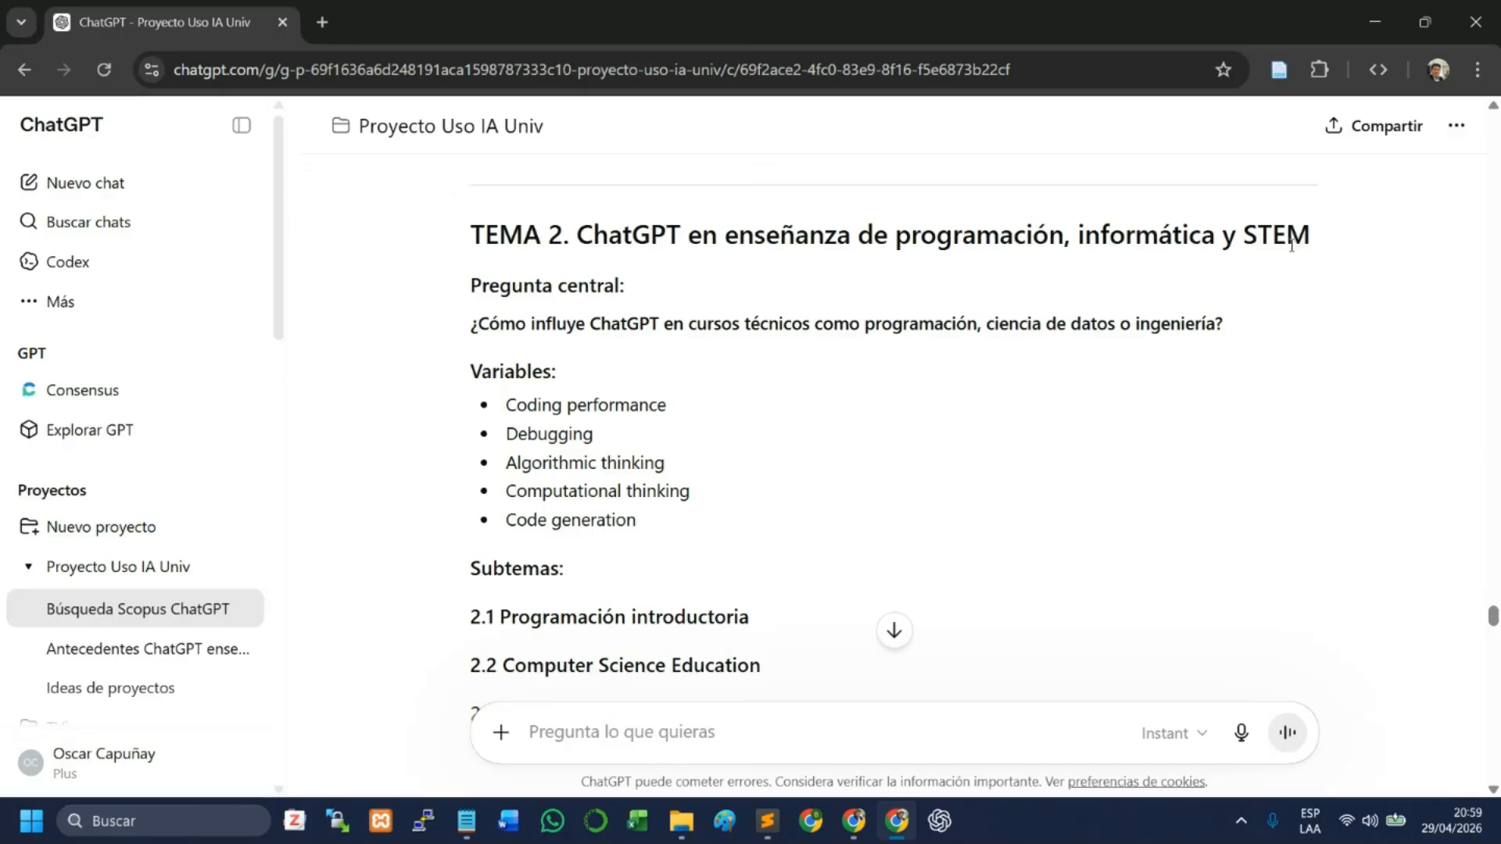
{"action": "scroll", "coordinate": [750, 430], "scroll_direction": "down", "scroll_amount": 5}
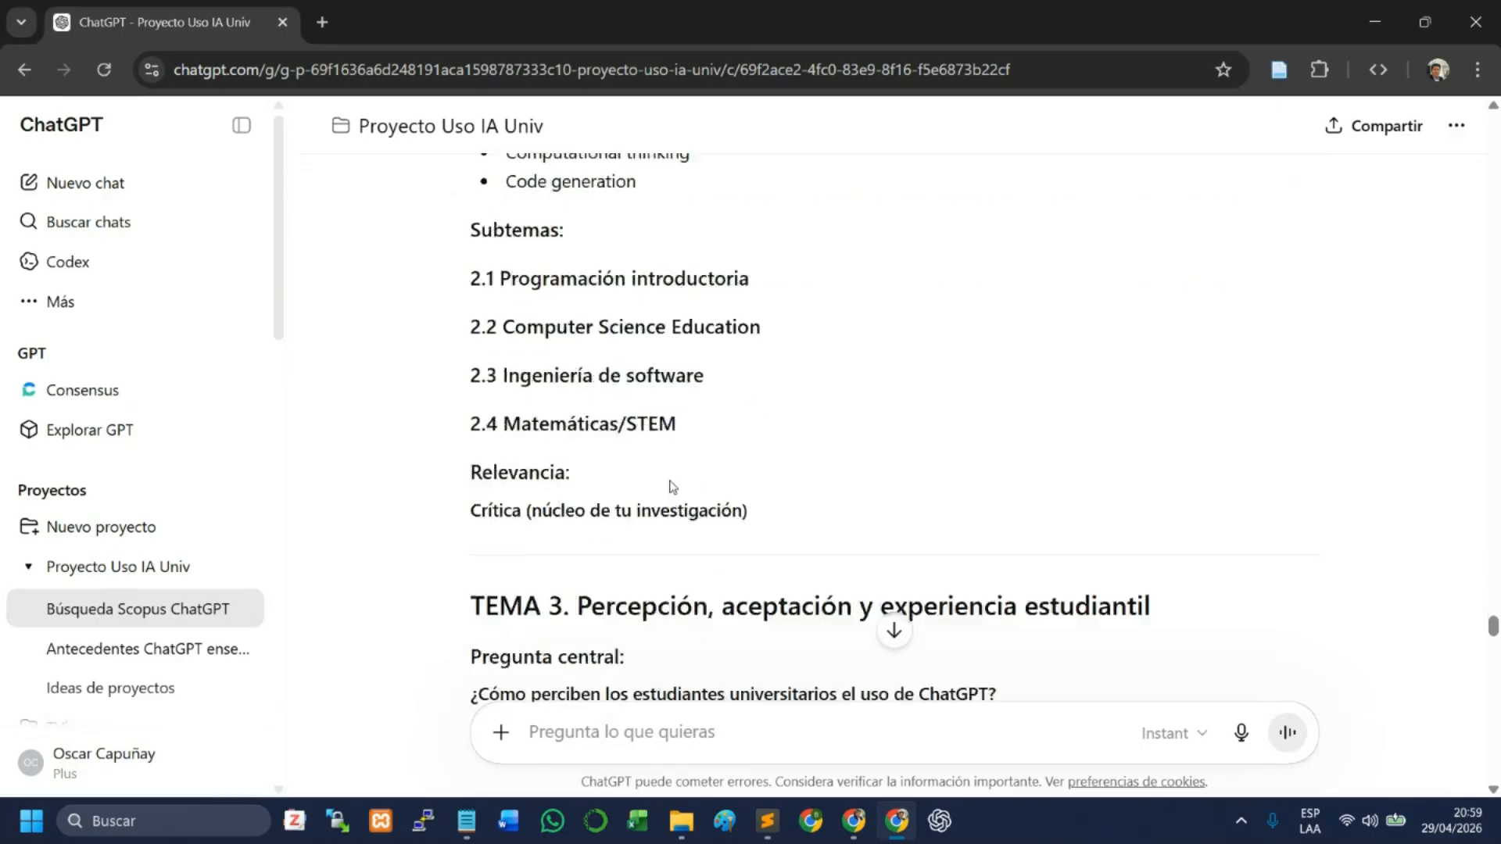
{"action": "scroll", "coordinate": [670, 486], "scroll_direction": "down", "scroll_amount": 10}
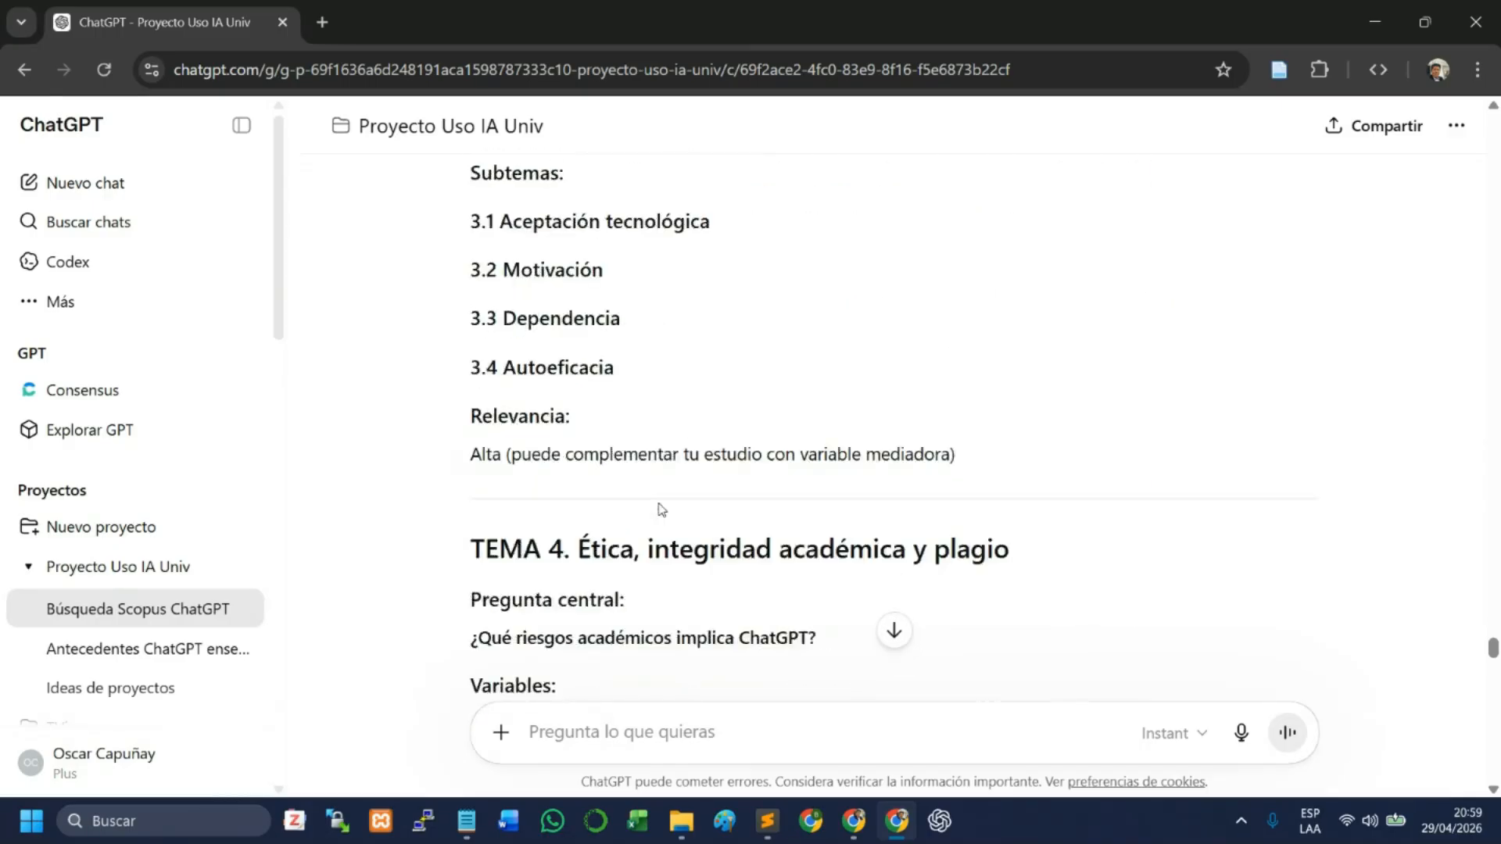
{"action": "scroll", "coordinate": [660, 510], "scroll_direction": "down", "scroll_amount": 20}
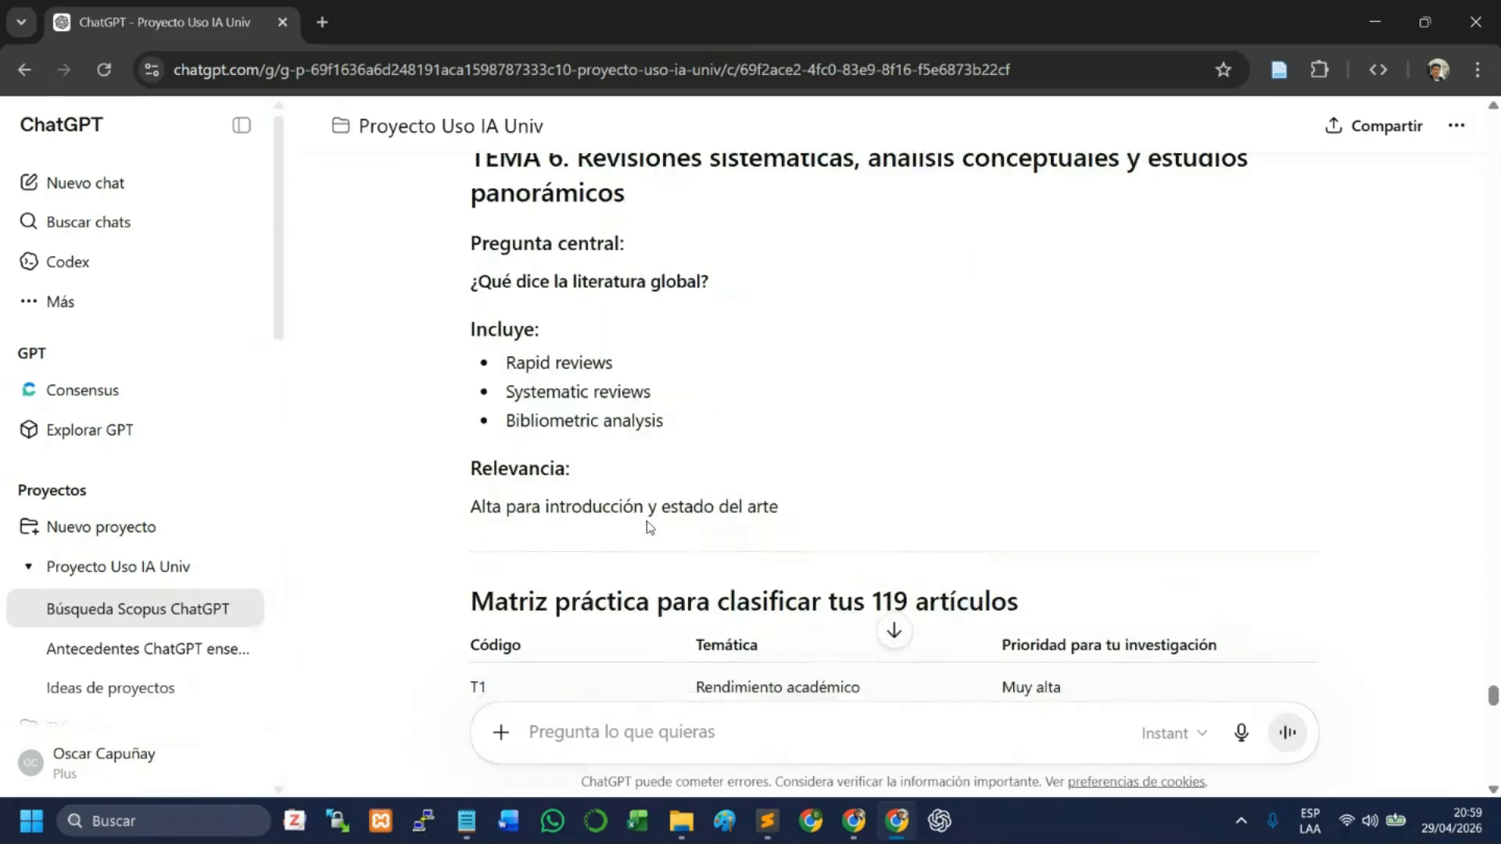
{"action": "scroll", "coordinate": [646, 521], "scroll_direction": "down", "scroll_amount": 4}
{"action": "scroll", "coordinate": [620, 459], "scroll_direction": "down", "scroll_amount": 2}
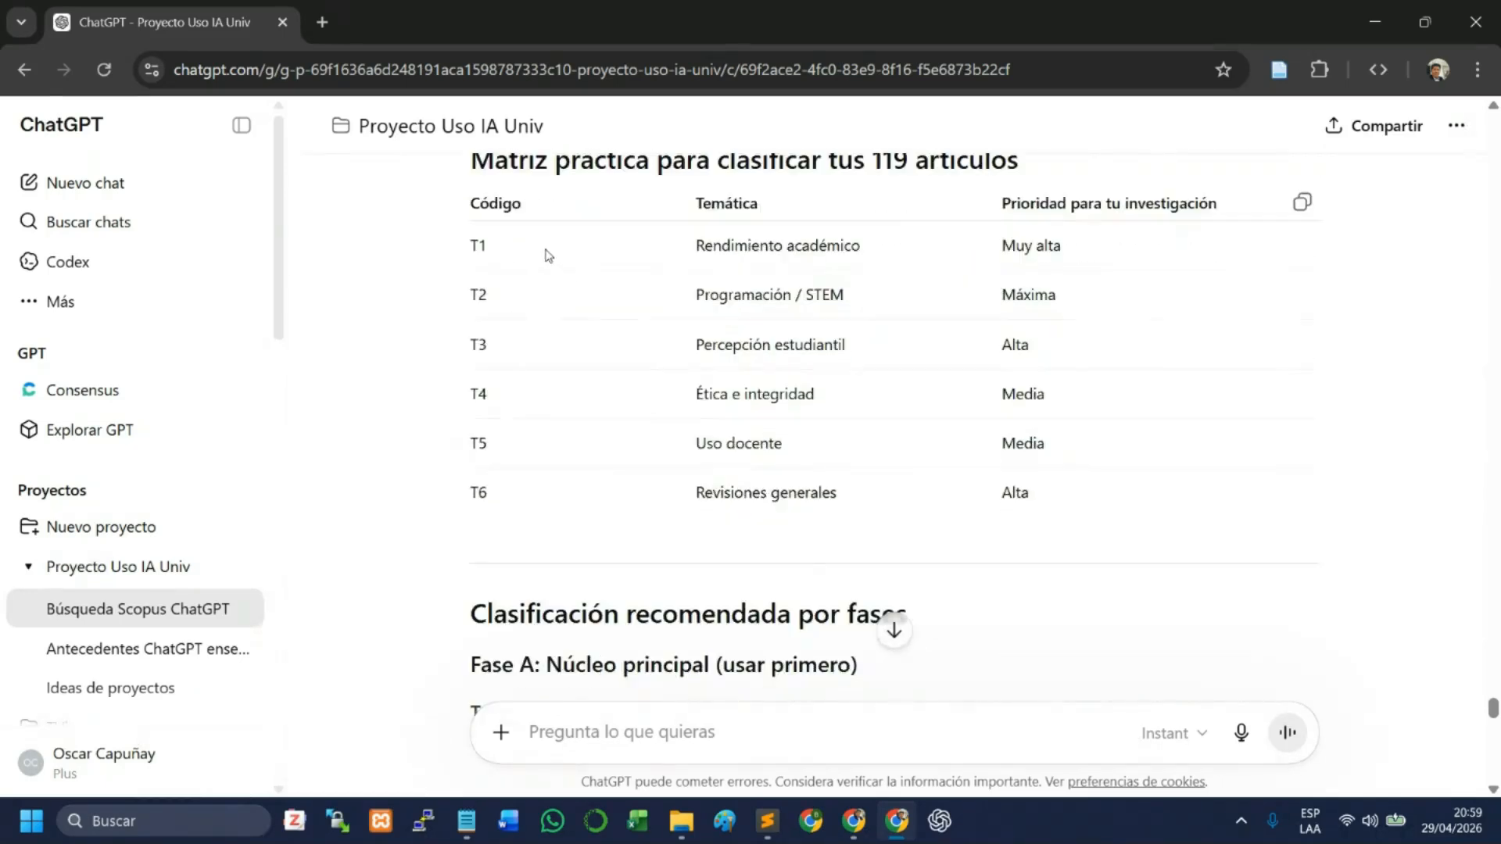
{"action": "scroll", "coordinate": [544, 254], "scroll_direction": "up", "scroll_amount": 1}
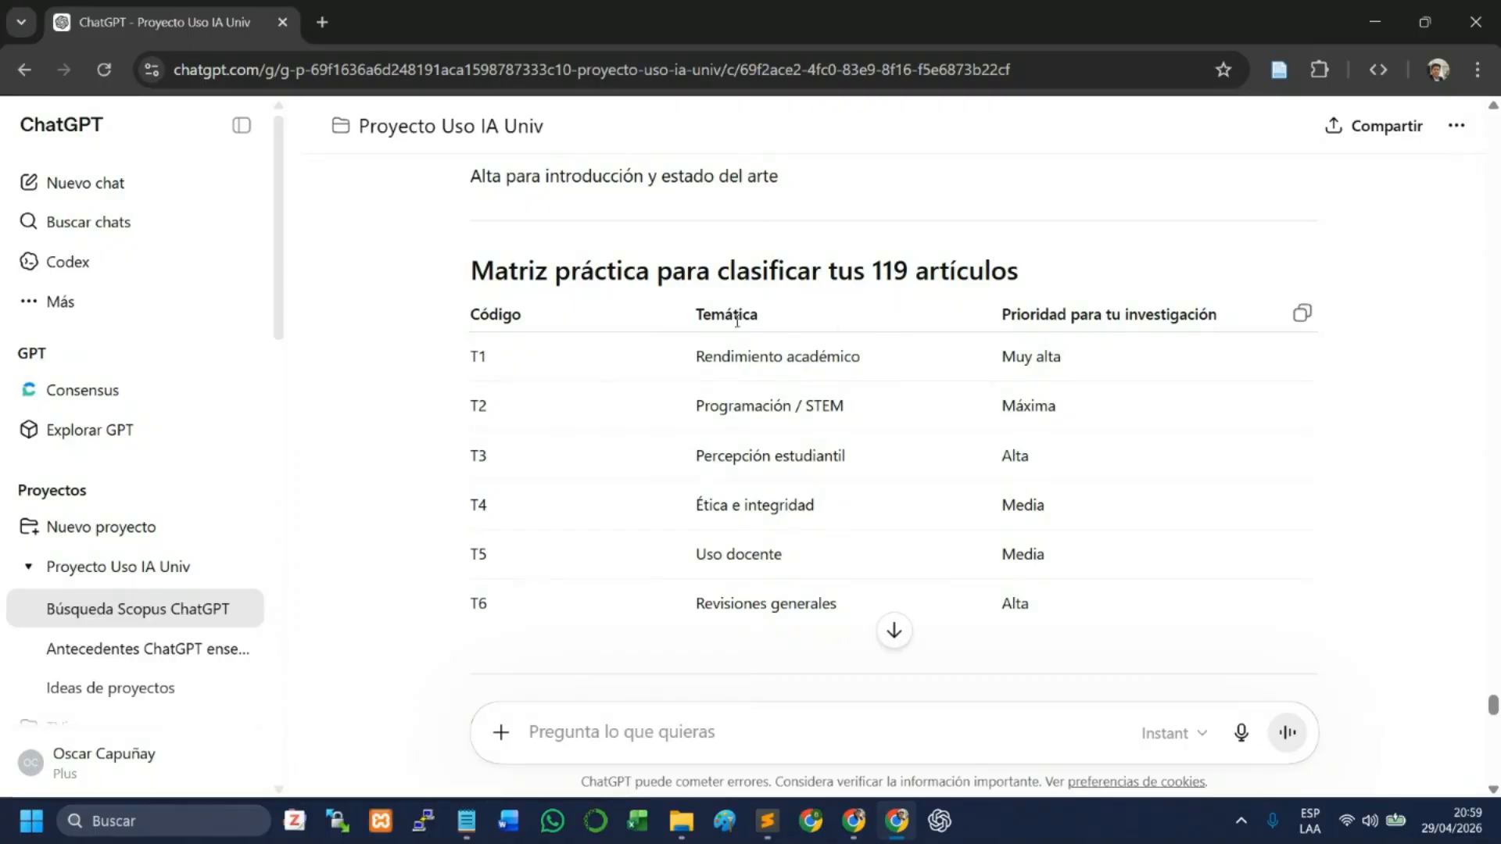
- Read the recommended classification by phases A to C, the possible emerging categories, the suggested review structure and the potential research gap
{"action": "scroll", "coordinate": [774, 469], "scroll_direction": "down", "scroll_amount": 4}
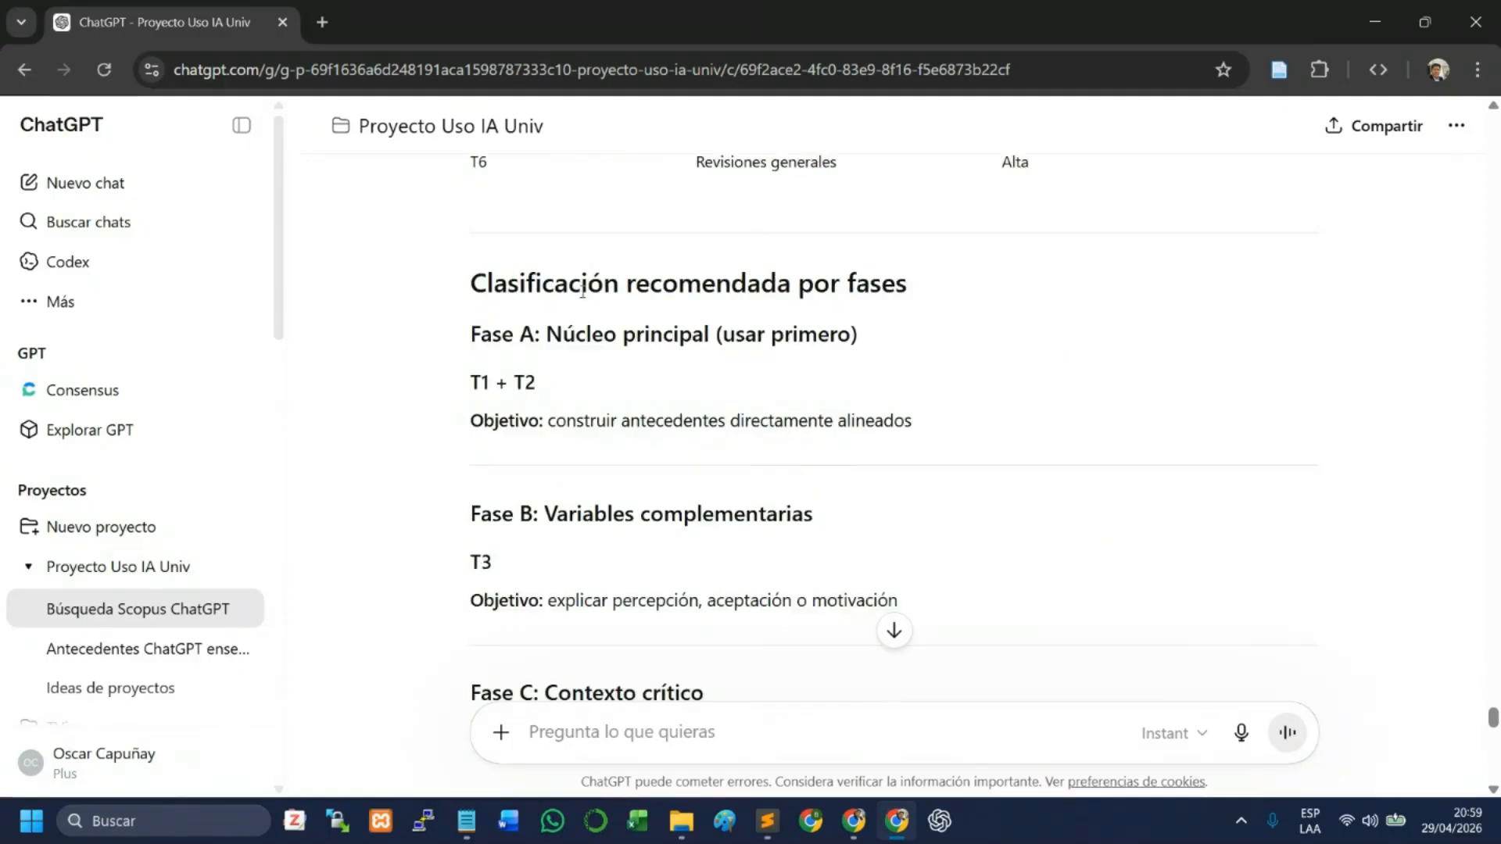
{"action": "left_click_drag", "start_coordinate": [554, 283], "coordinate": [899, 285]}
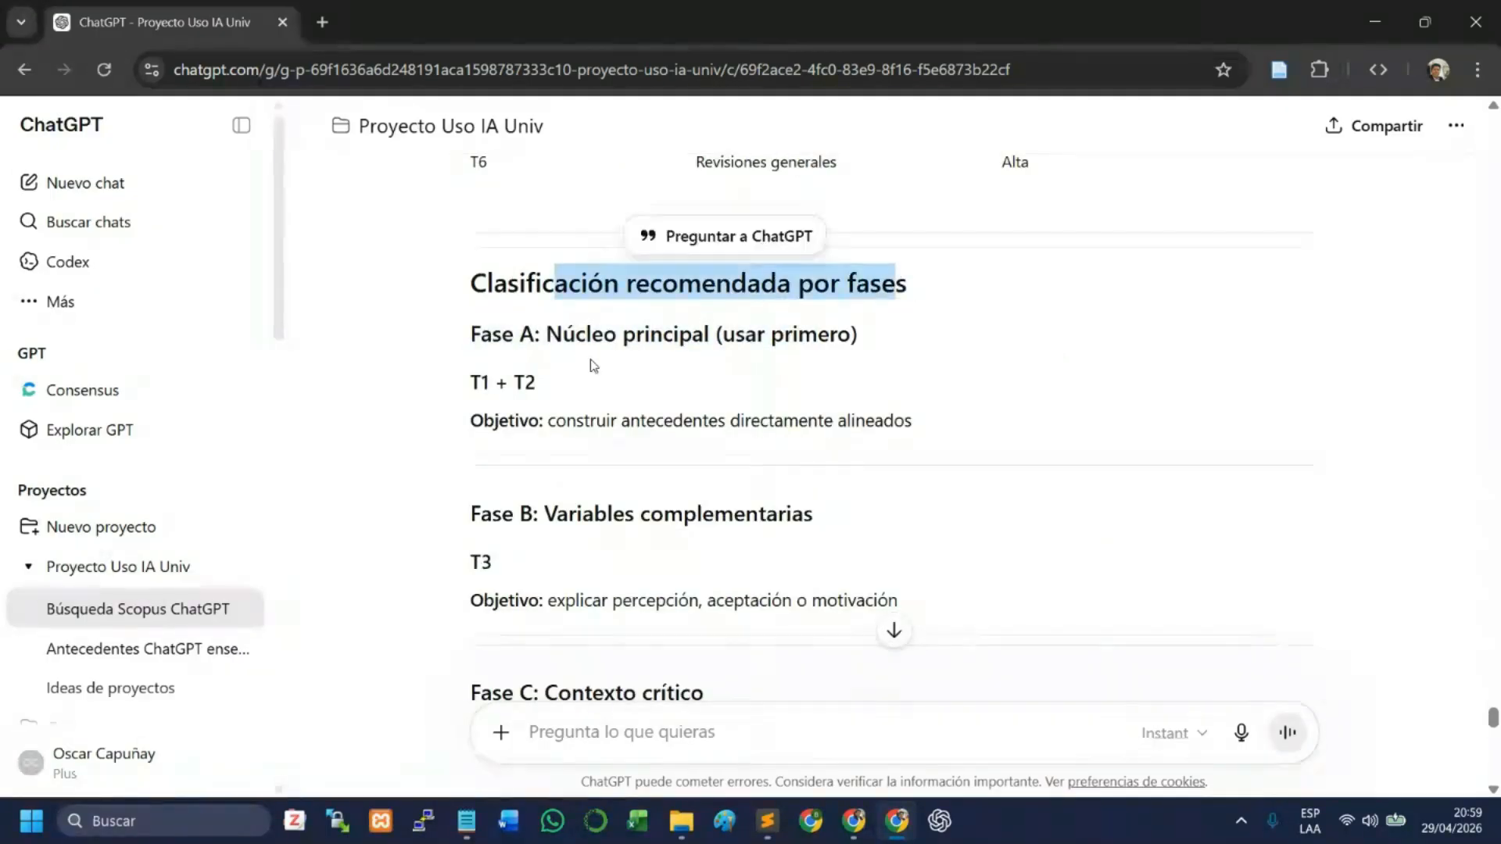
{"action": "left_click", "coordinate": [594, 365]}
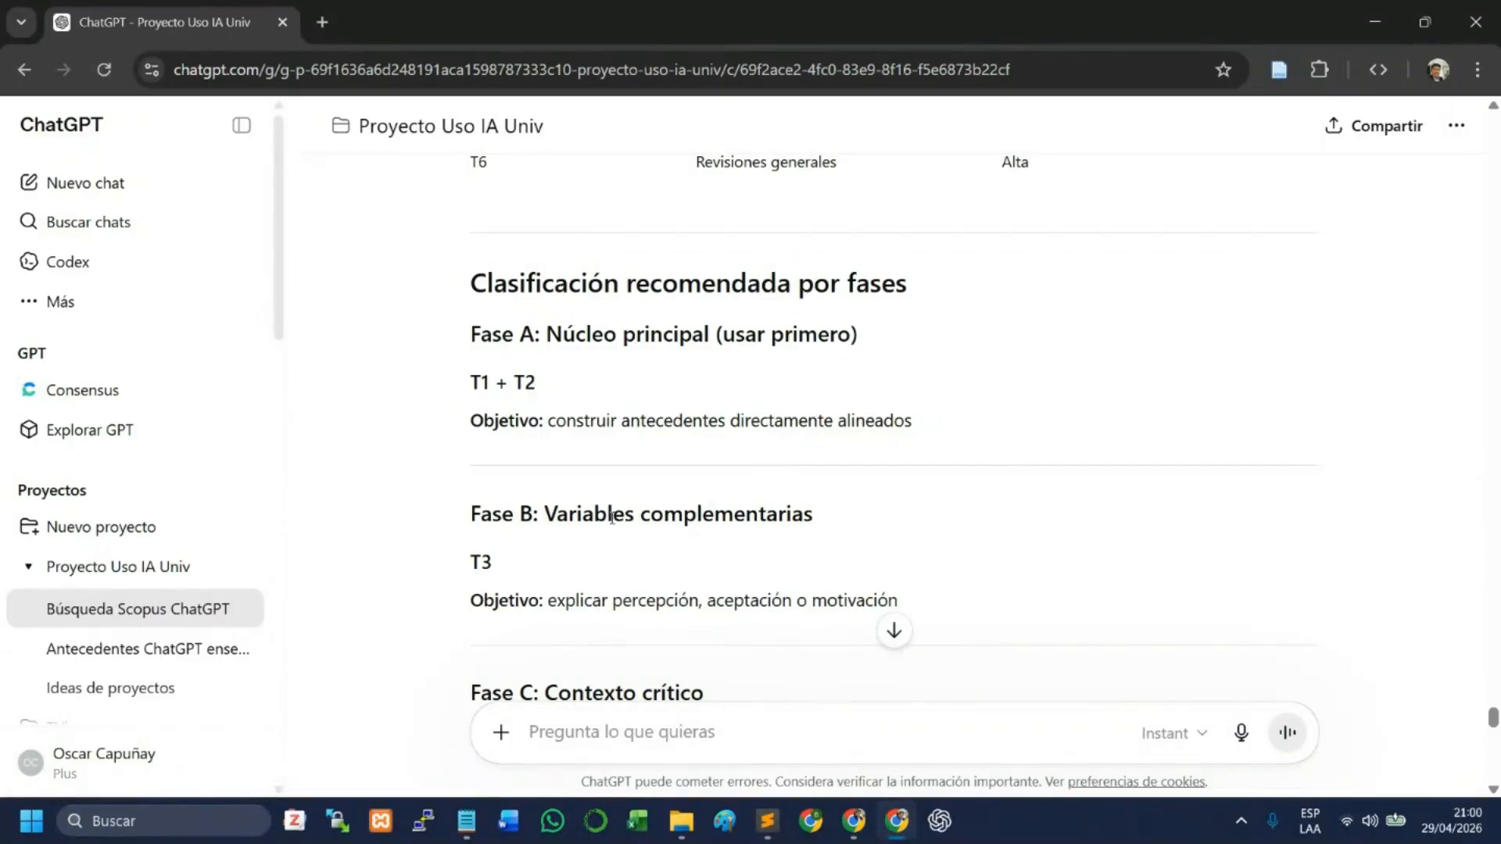
{"action": "scroll", "coordinate": [641, 509], "scroll_direction": "down", "scroll_amount": 3}
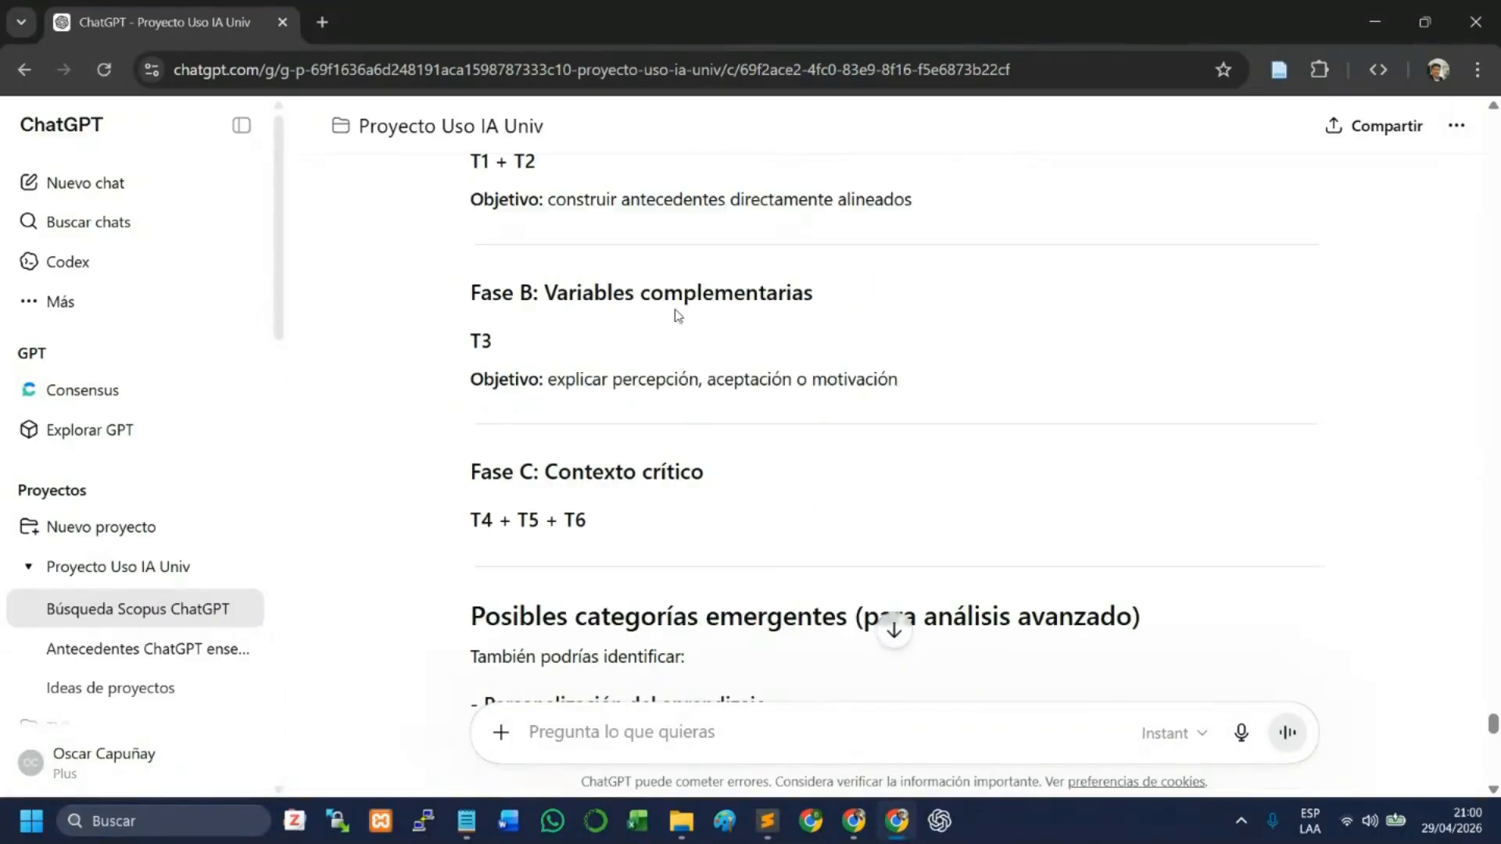
{"action": "scroll", "coordinate": [664, 336], "scroll_direction": "down", "scroll_amount": 2}
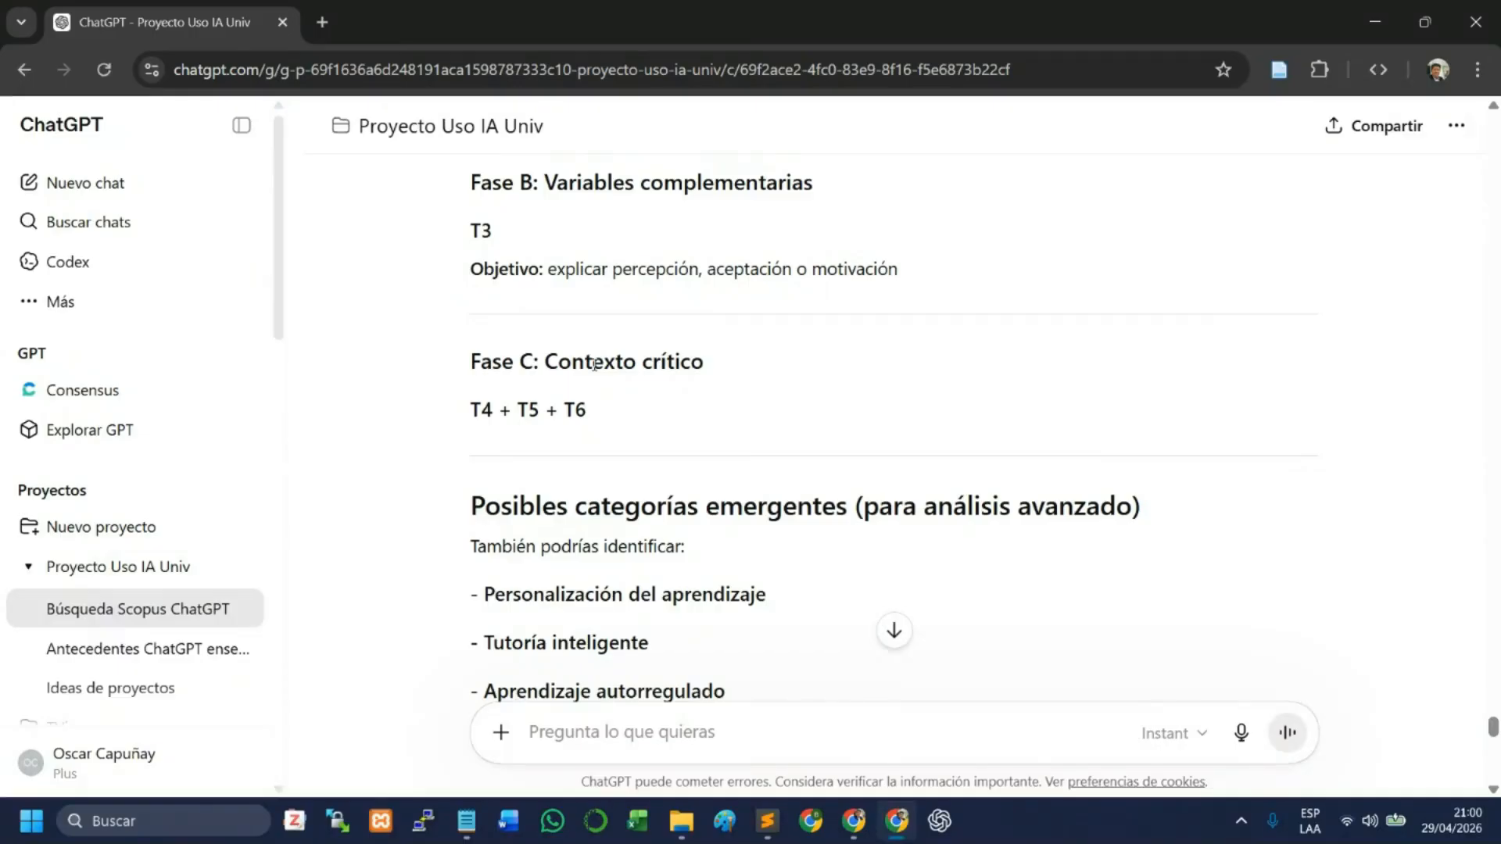
{"action": "scroll", "coordinate": [637, 357], "scroll_direction": "down", "scroll_amount": 3}
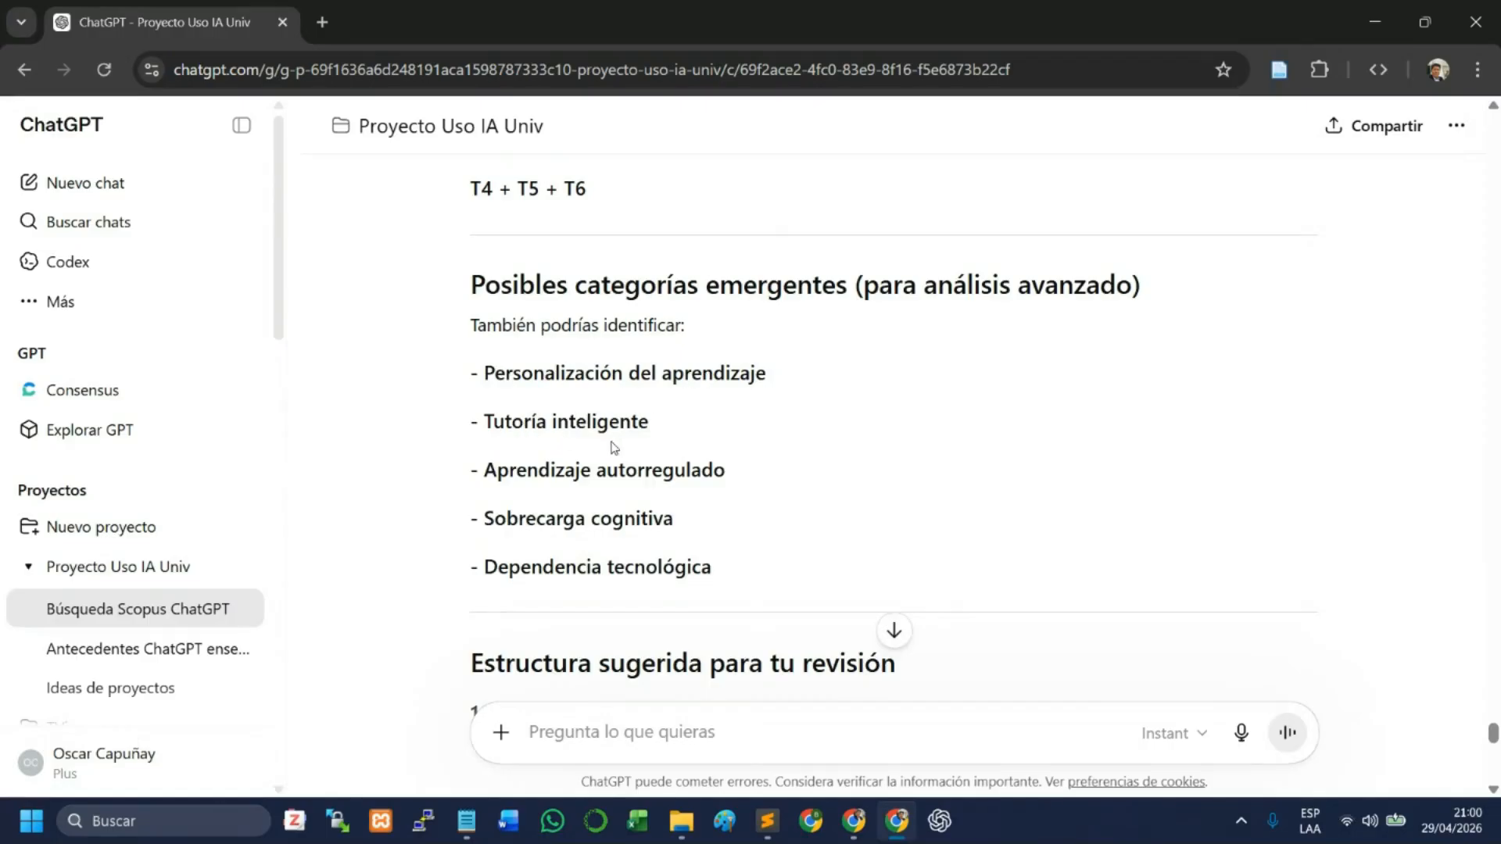
{"action": "scroll", "coordinate": [703, 523], "scroll_direction": "down", "scroll_amount": 6}
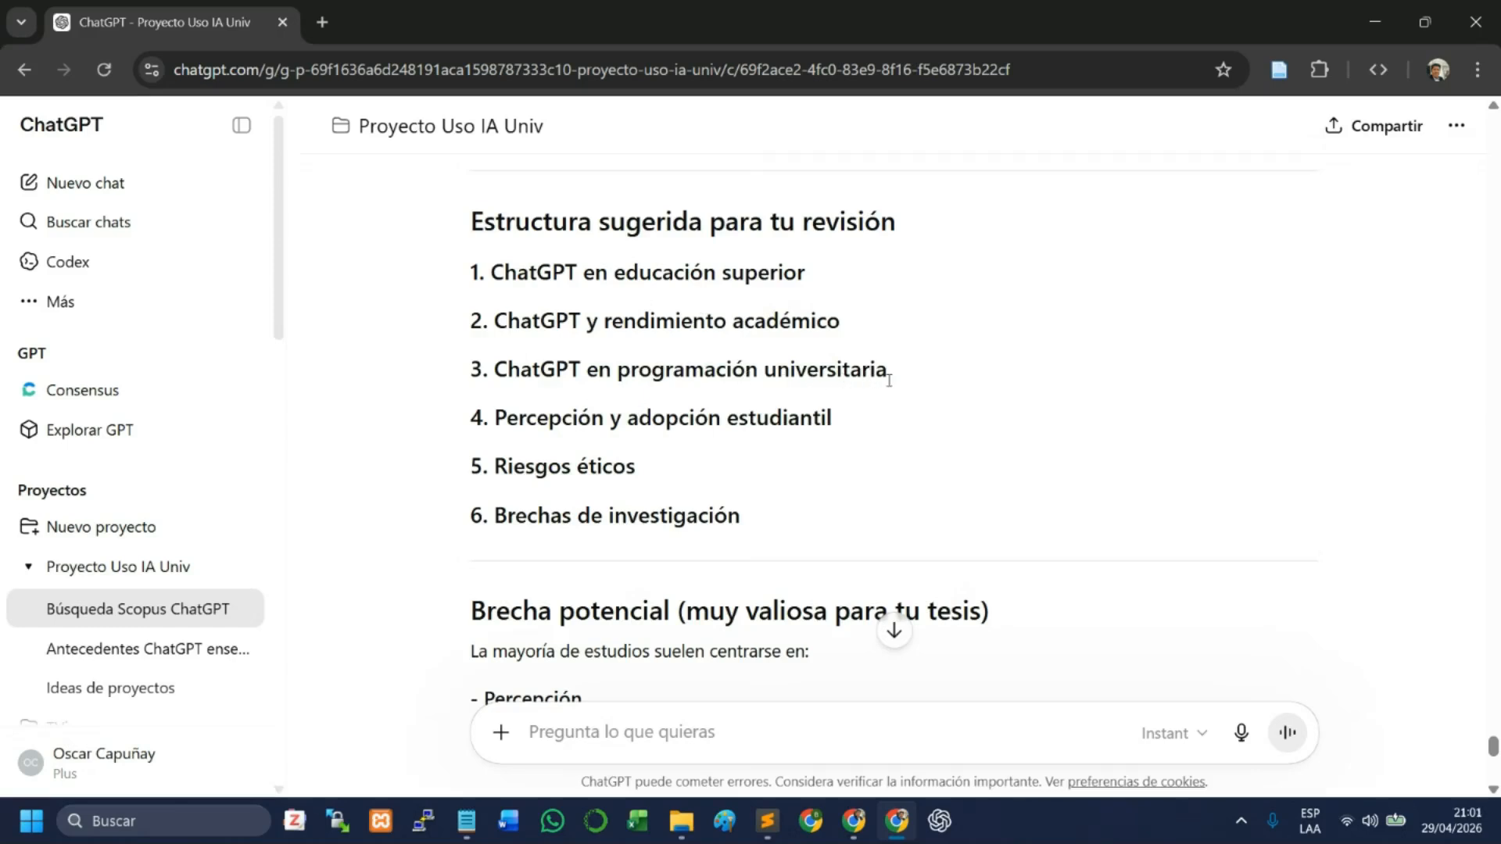
{"action": "scroll", "coordinate": [661, 422], "scroll_direction": "down", "scroll_amount": 10}
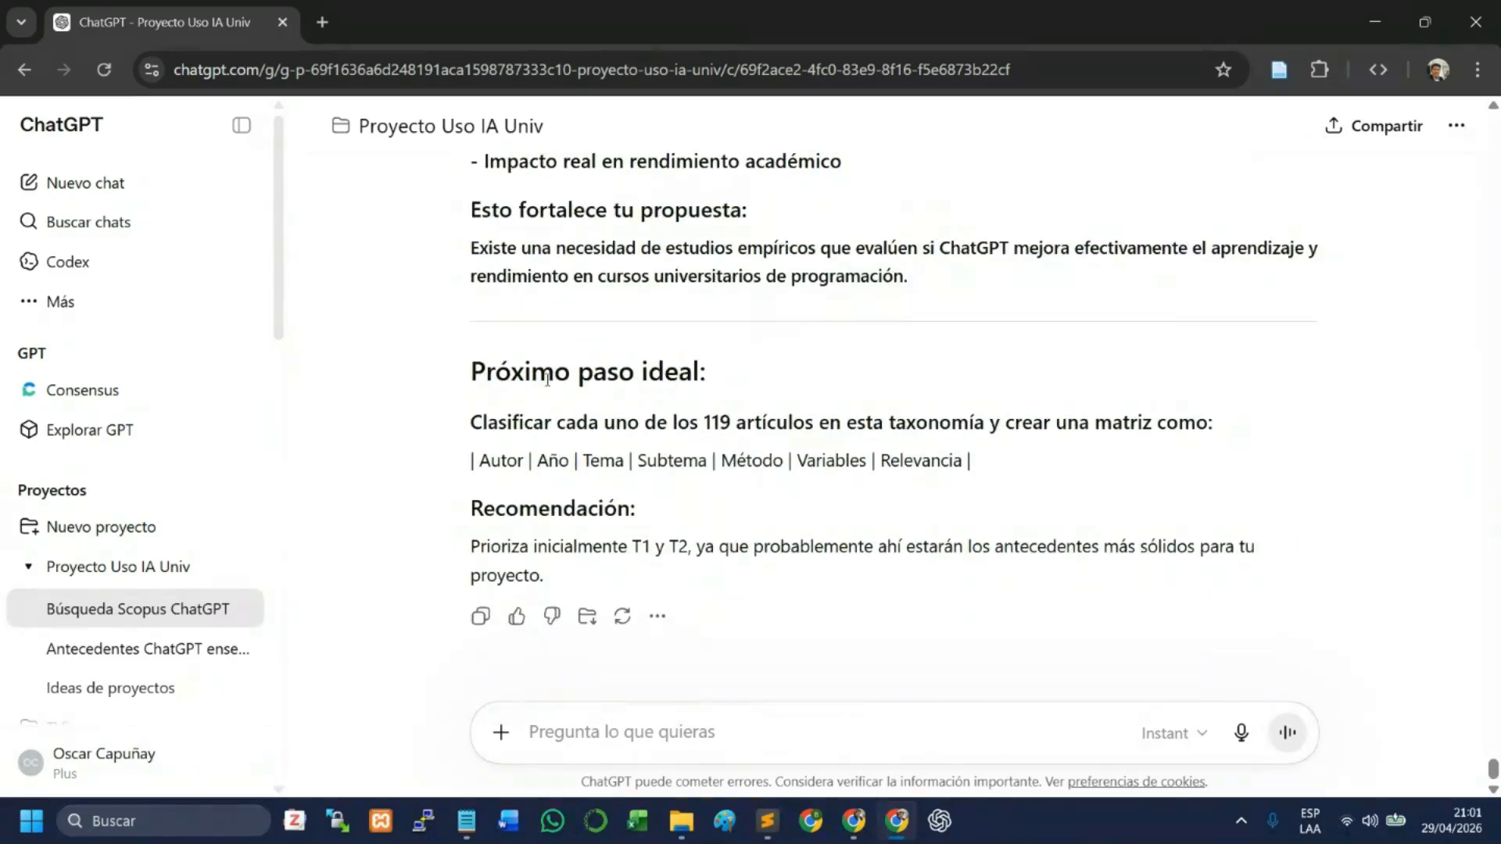
- Examine the ideal next step in the reply, including the proposed matrix columns from Autor to Relevancia and the recommendation on T1 and T2
{"action": "left_click_drag", "start_coordinate": [547, 378], "coordinate": [1222, 439]}
{"action": "left_click", "coordinate": [483, 463]}
{"action": "left_click_drag", "start_coordinate": [484, 463], "coordinate": [870, 459]}
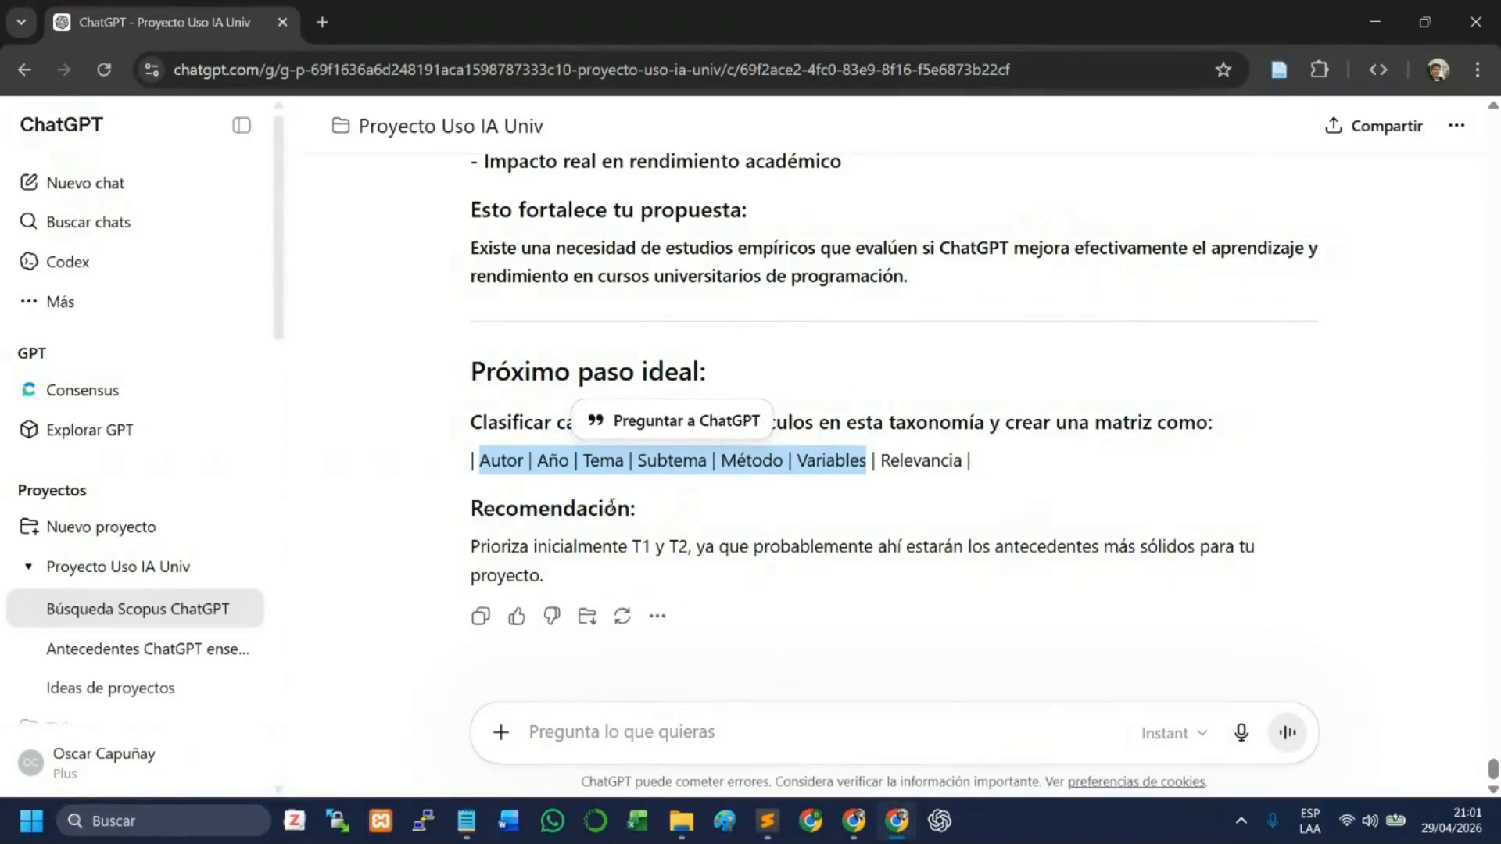
{"action": "left_click_drag", "start_coordinate": [531, 554], "coordinate": [609, 550]}
{"action": "left_click", "coordinate": [683, 549]}
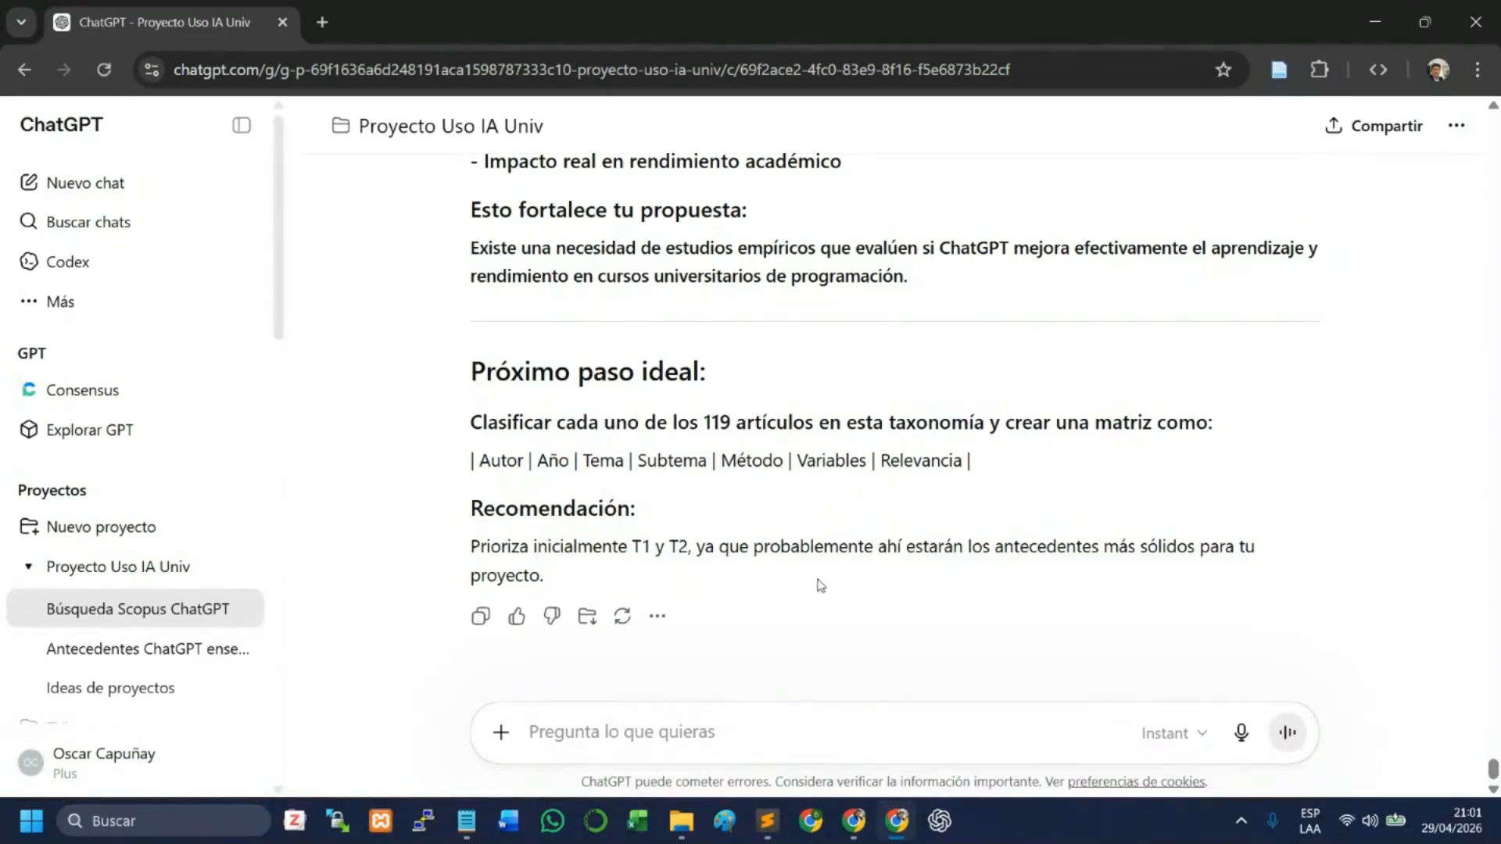
{"action": "left_click_drag", "start_coordinate": [480, 464], "coordinate": [972, 468]}
{"action": "left_click", "coordinate": [971, 469]}
{"action": "left_click_drag", "start_coordinate": [463, 467], "coordinate": [977, 466]}
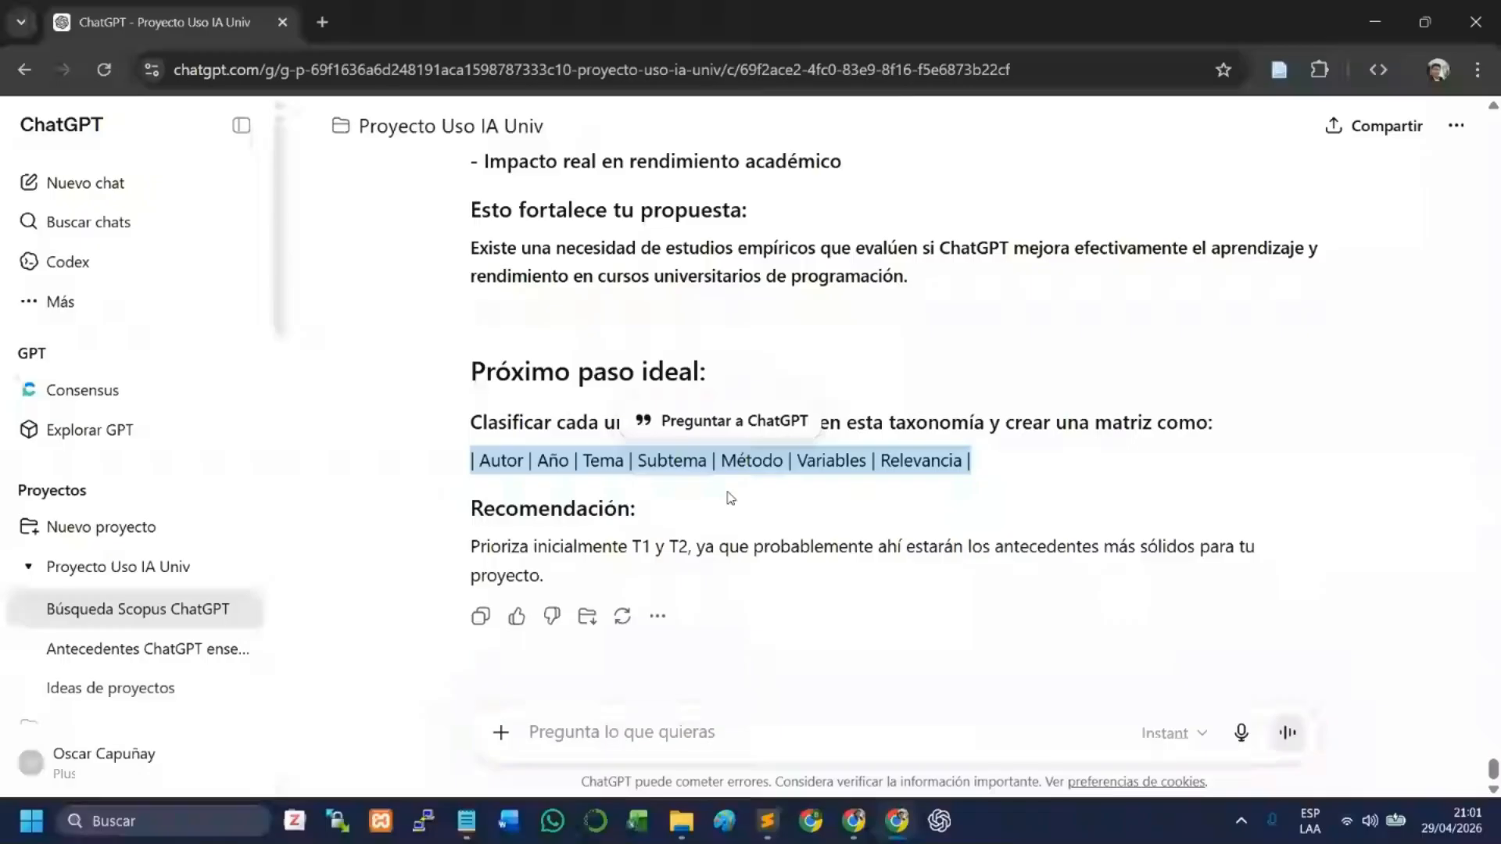
{"action": "left_click", "coordinate": [519, 435]}
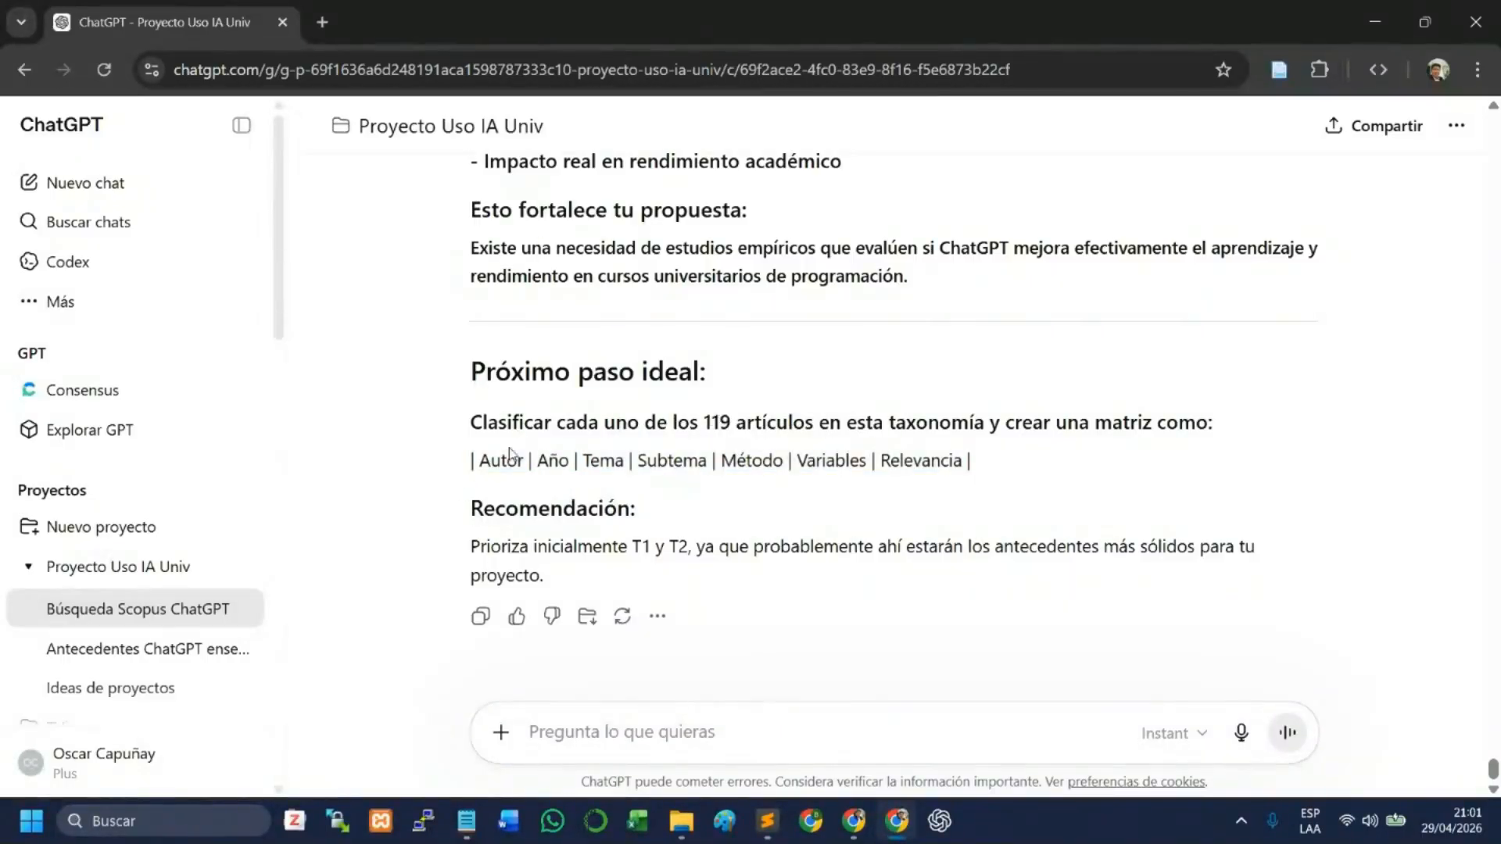
{"action": "left_click_drag", "start_coordinate": [471, 465], "coordinate": [1002, 474]}
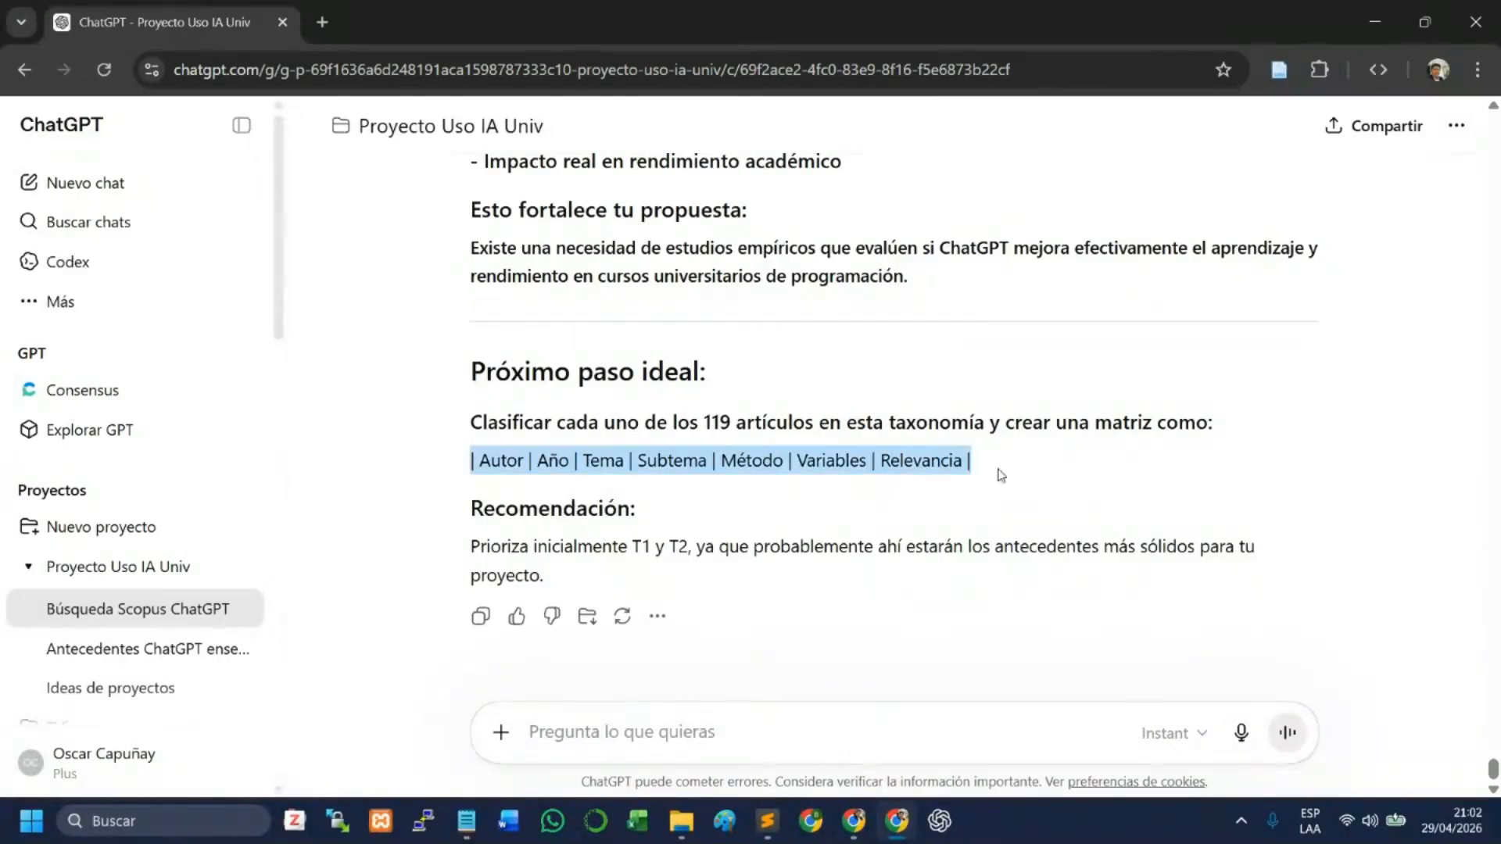
- Draft the follow-up prompt "clasifica cada documento y a la tabla añade una columna" in the same conversation
{"action": "left_click", "coordinate": [576, 739]}
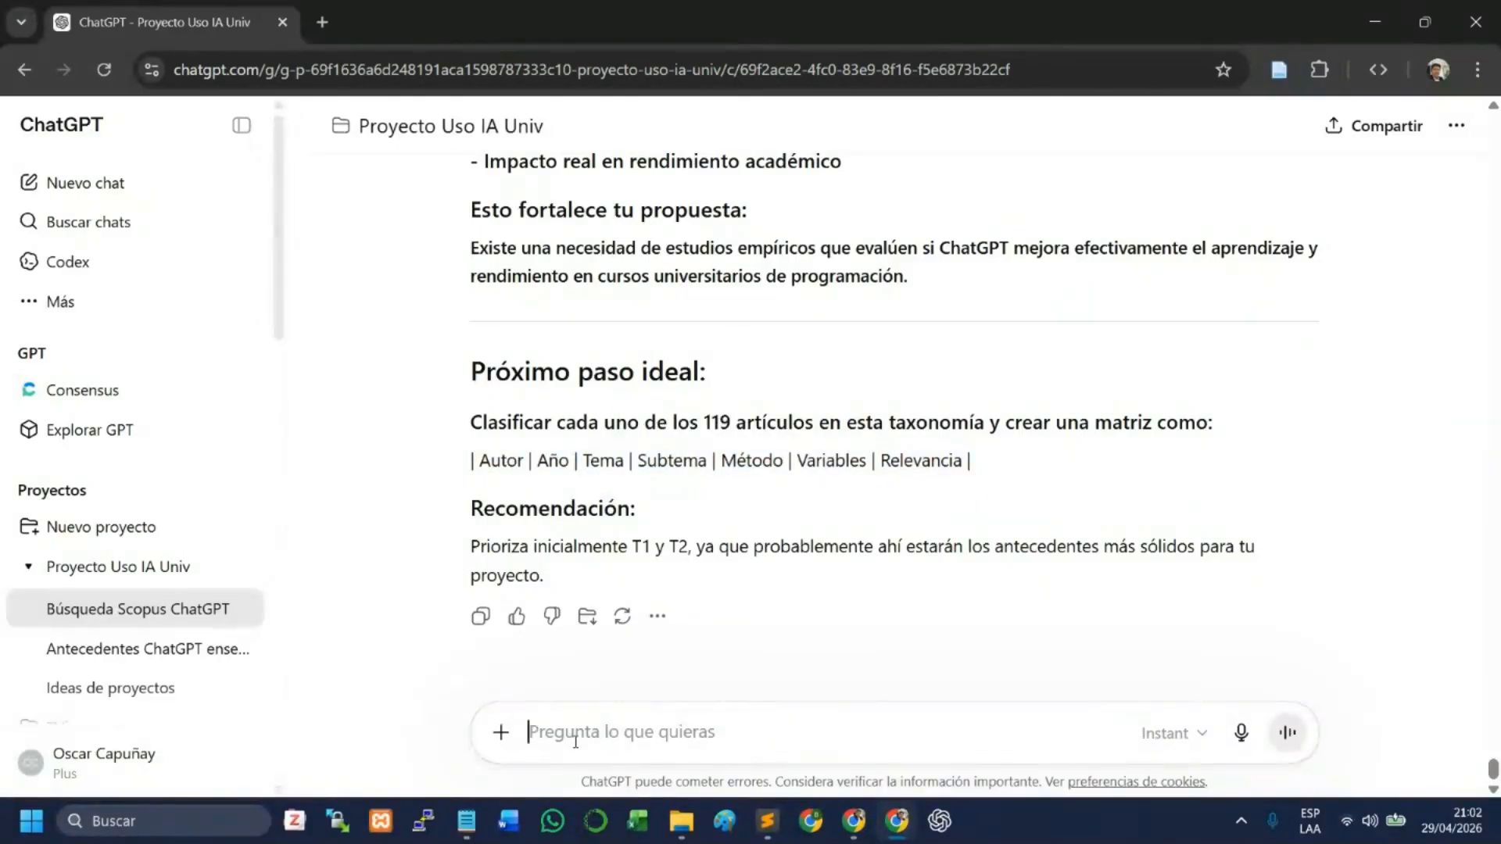
{"action": "type", "text": "clasifica c"}
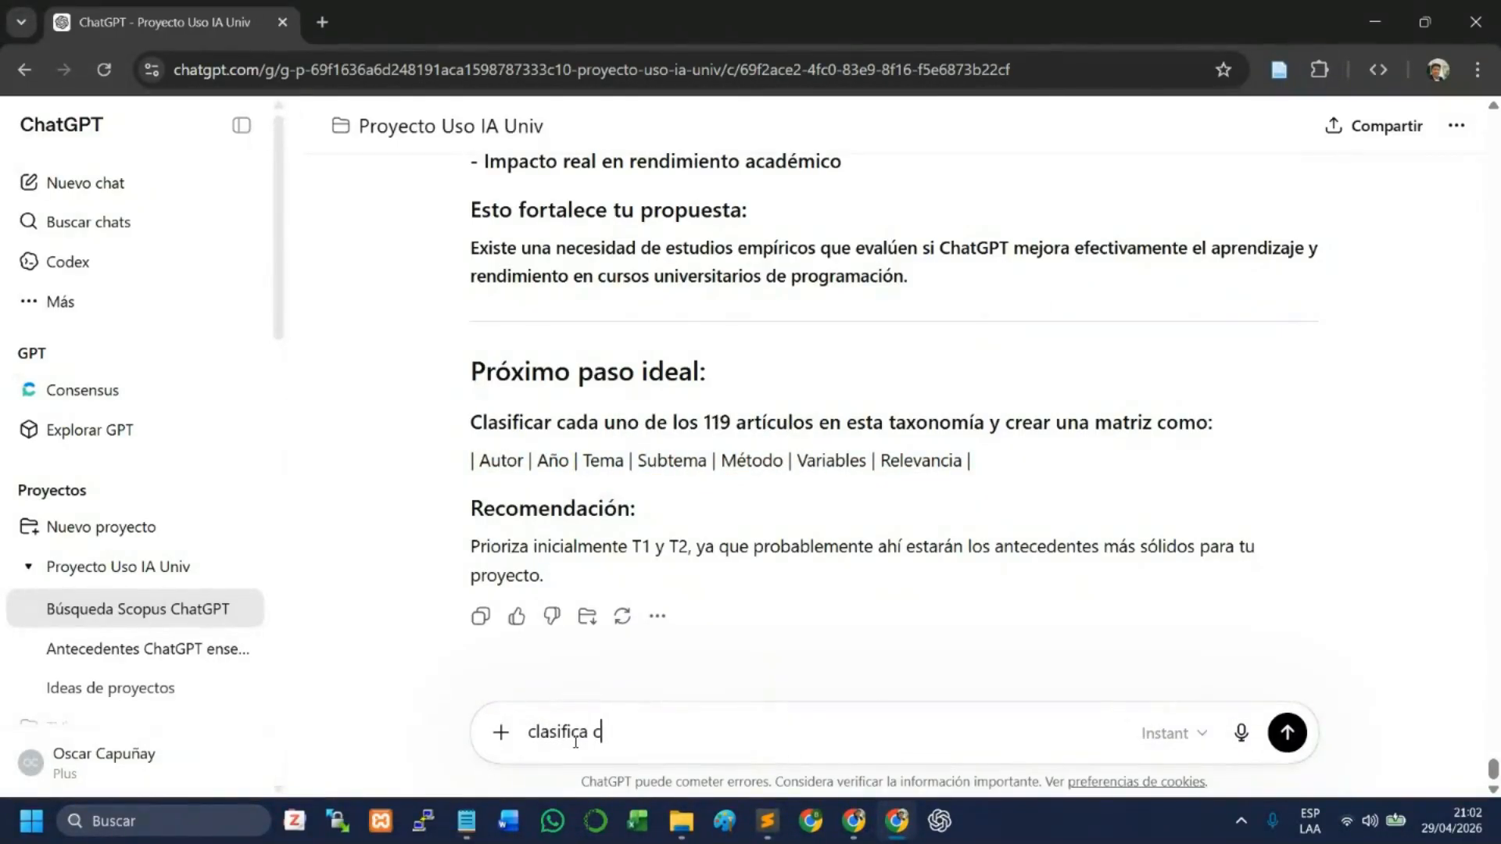
{"action": "type", "text": "ada documento, ar"}
{"action": "key", "text": "BackSpace"}
{"action": "key", "text": "BackSpace"}
{"action": "type", "text": "documento, area"}
{"action": "key", "text": "BackSpace"}
{"action": "key", "text": "BackSpace"}
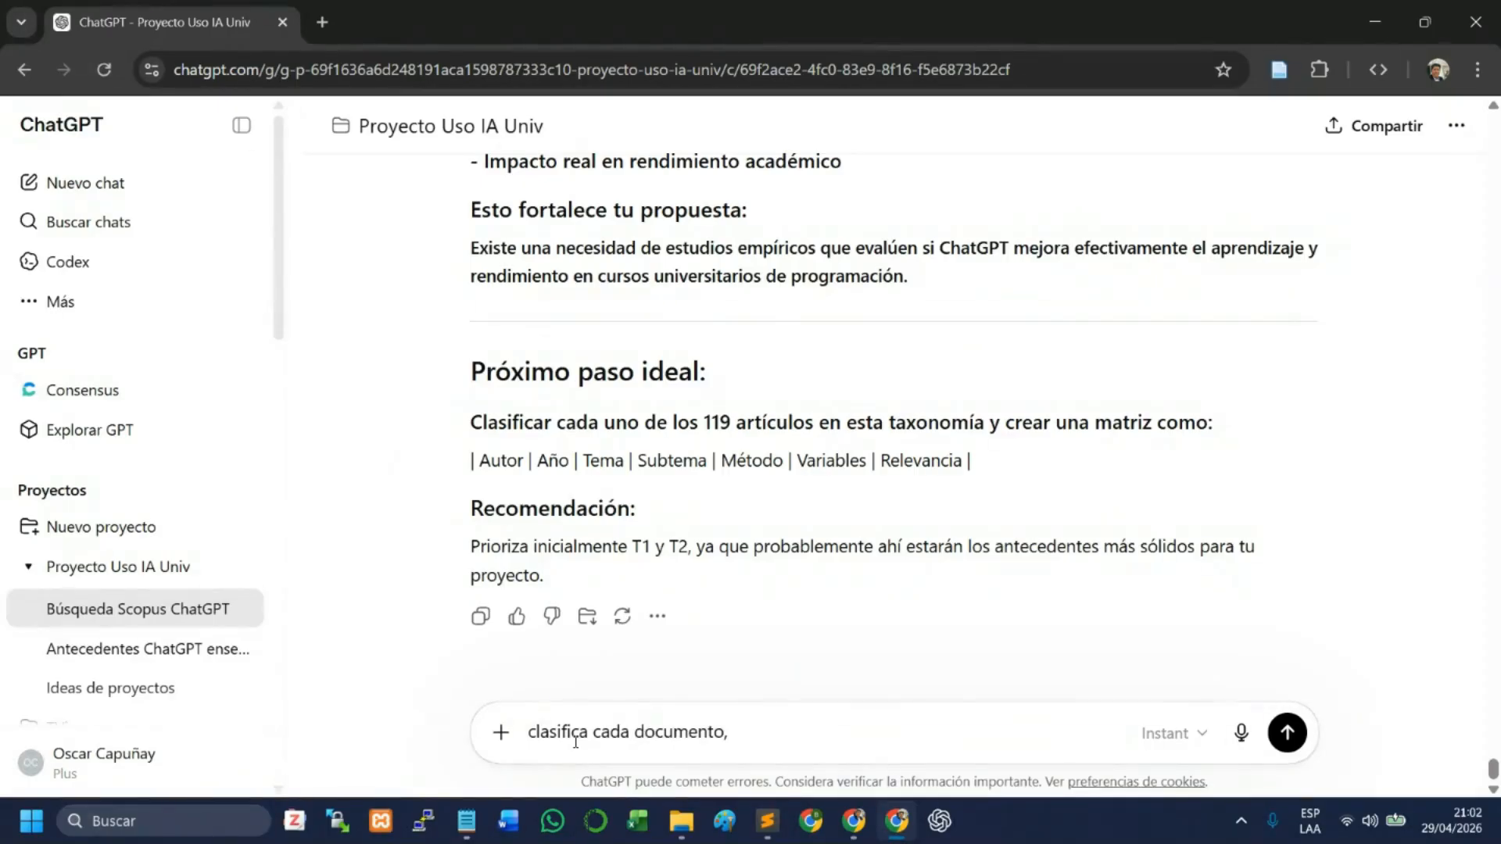
{"action": "key", "text": "BackSpace"}
{"action": "key", "text": "BackSpace"}
{"action": "type", "text": "y a la tabla aña"}
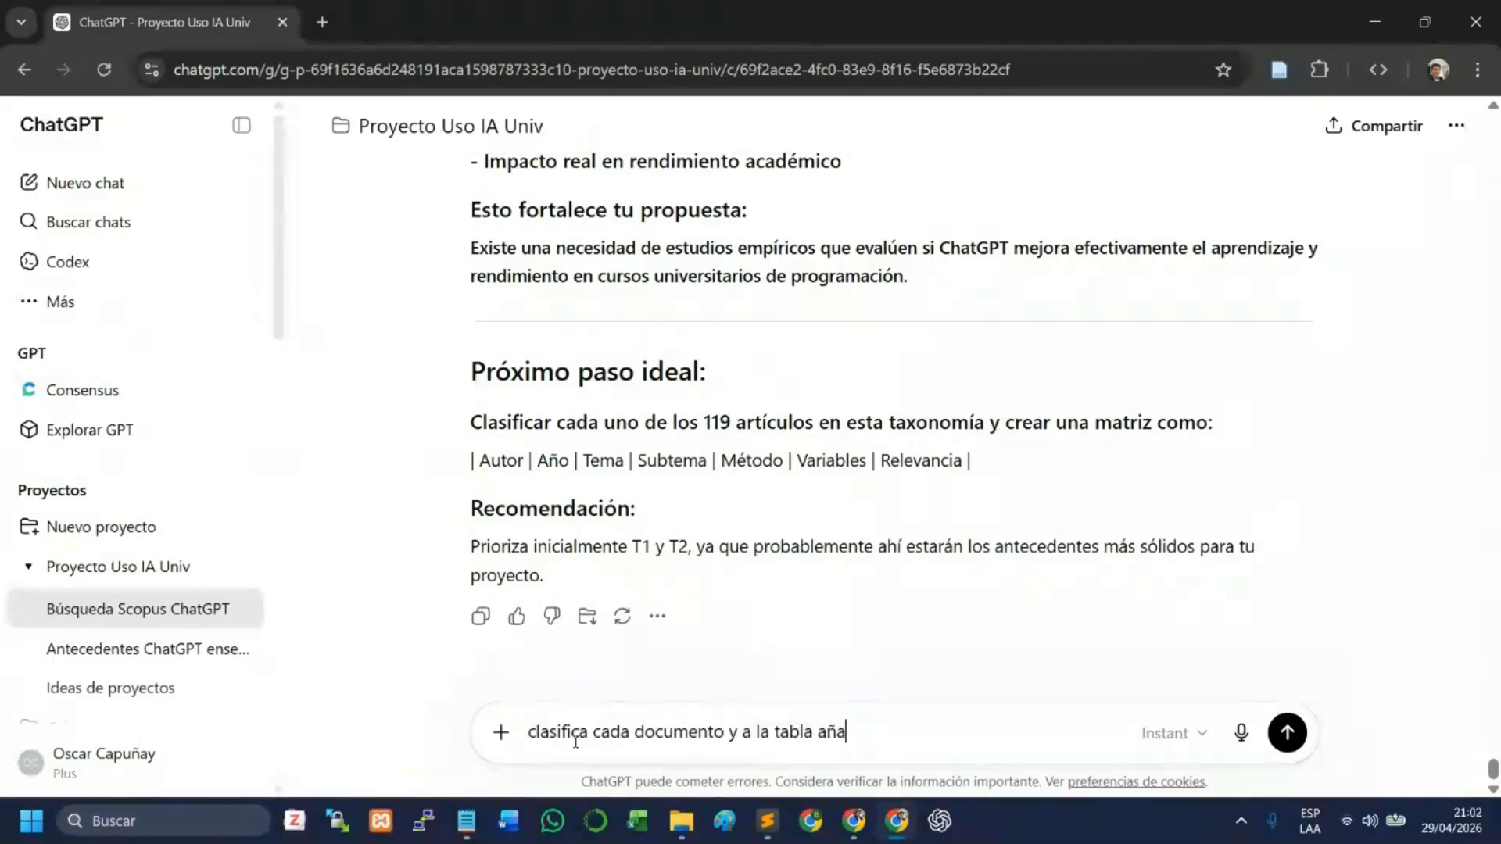
{"action": "type", "text": "de una columna co"}
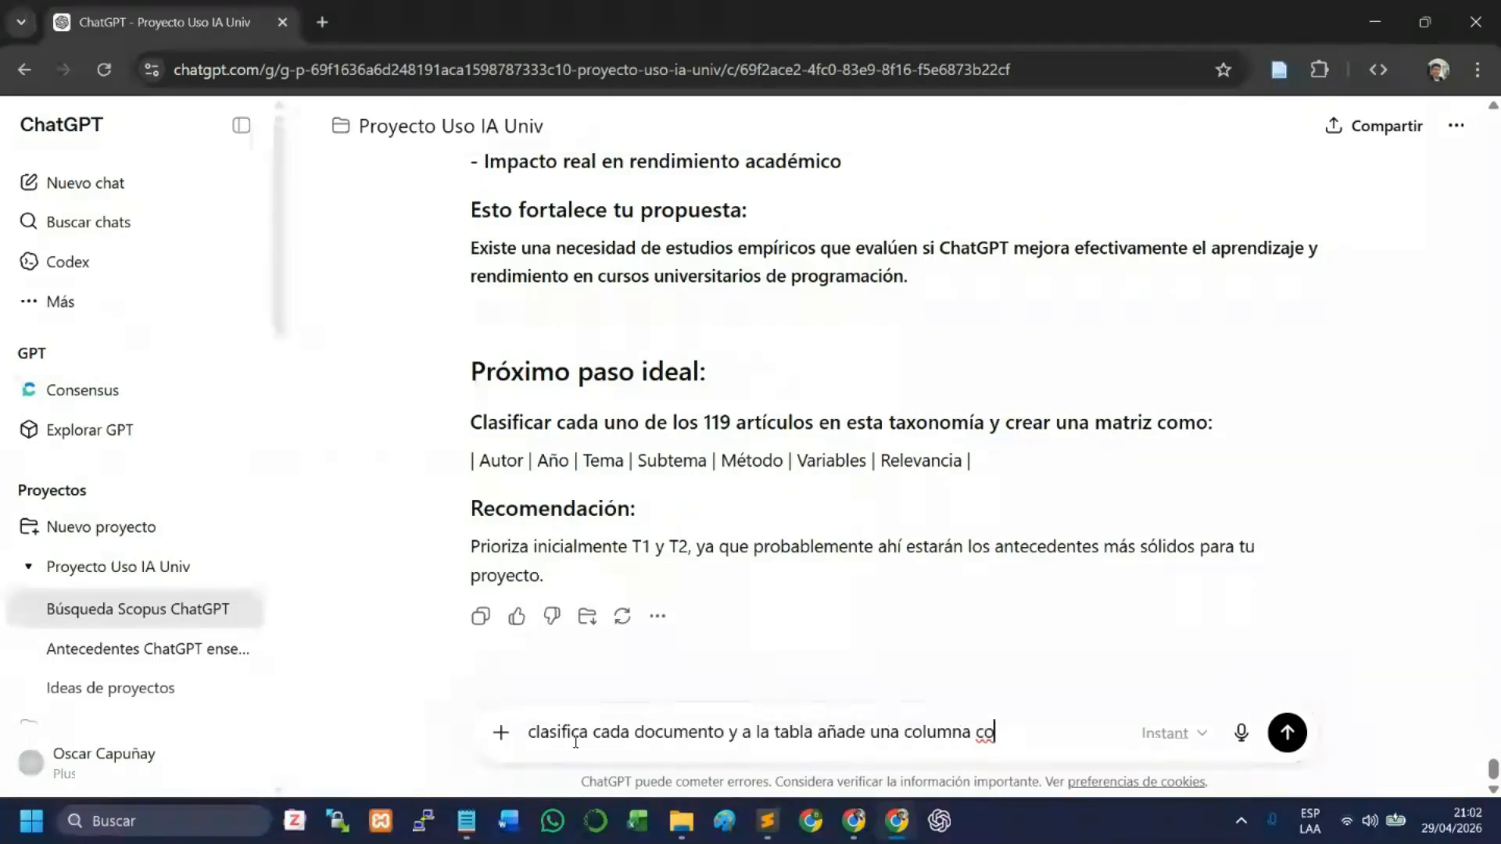
{"action": "key", "text": "BackSpace"}
{"action": "key", "text": "BackSpace"}
- Complete the prompt's wording with "para indicar la clase a la que pertenece al documento"
{"action": "type", "text": "para re"}
{"action": "key", "text": "BackSpace"}
{"action": "key", "text": "BackSpace"}
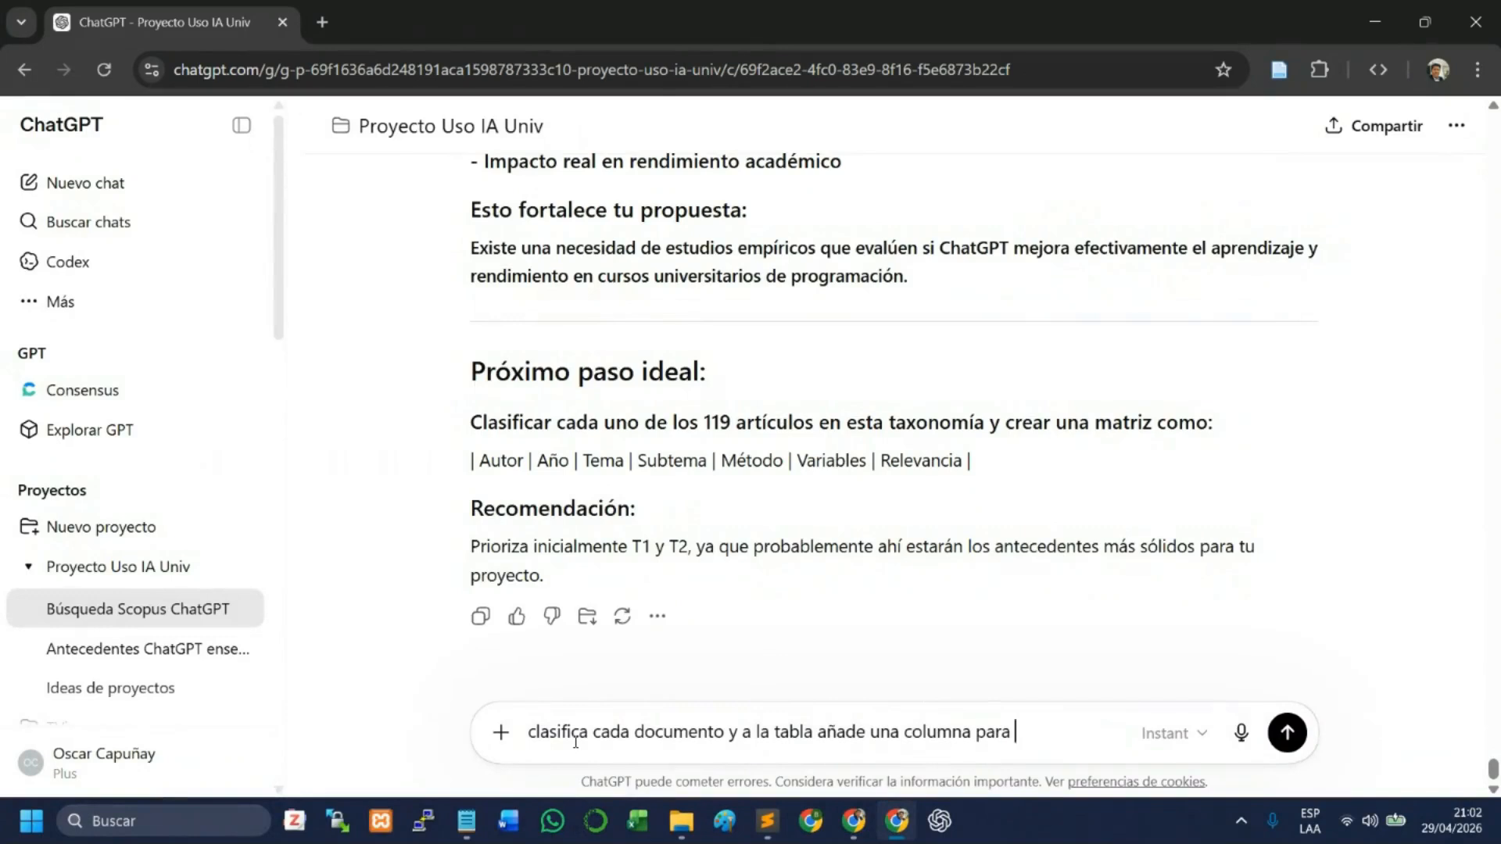
{"action": "type", "text": "indicar a la cla"}
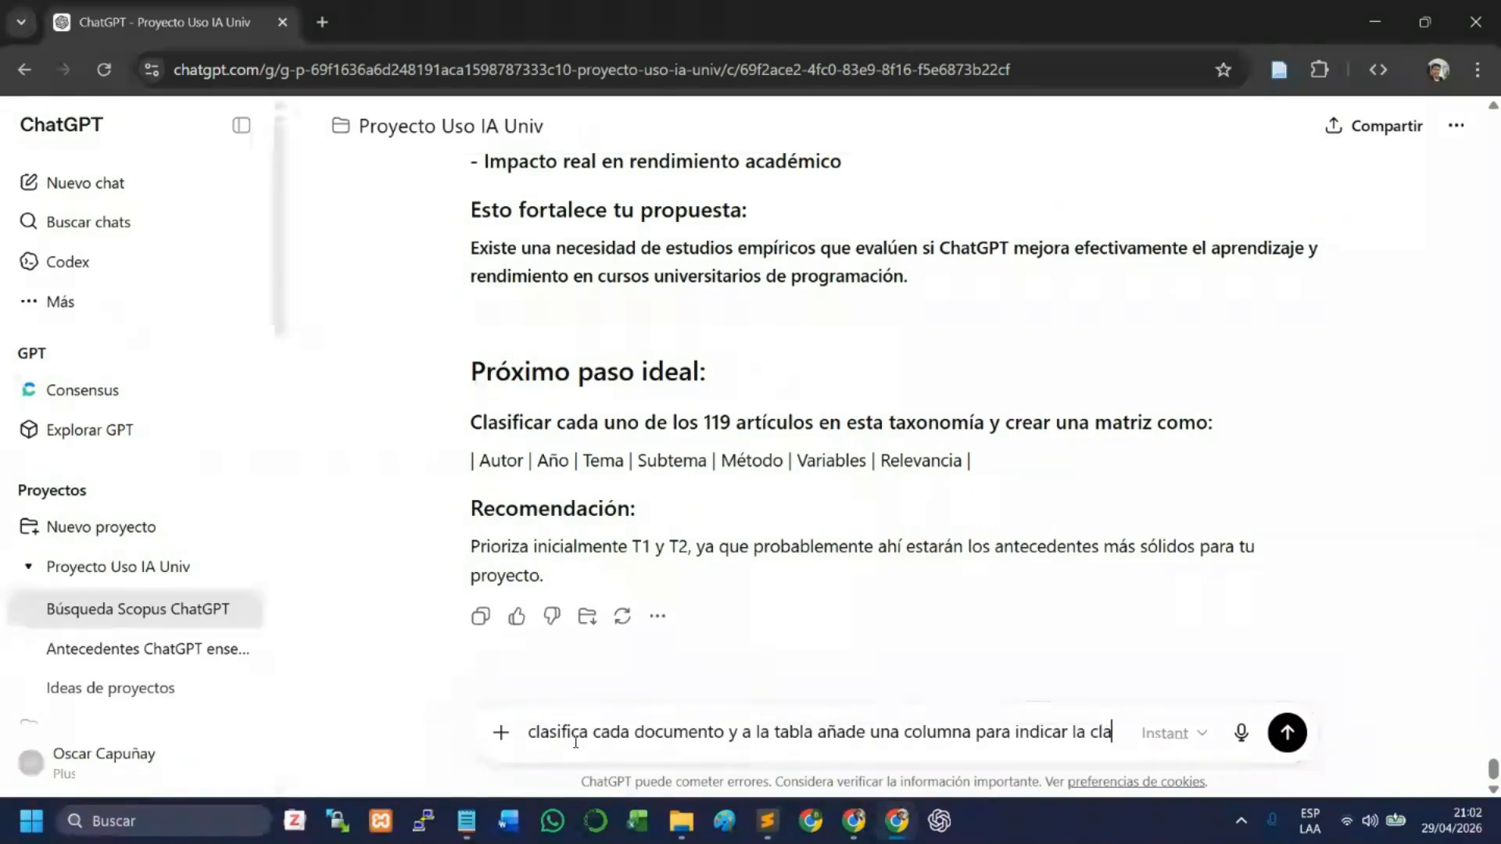
{"action": "type", "text": "se a la que pertenece al"}
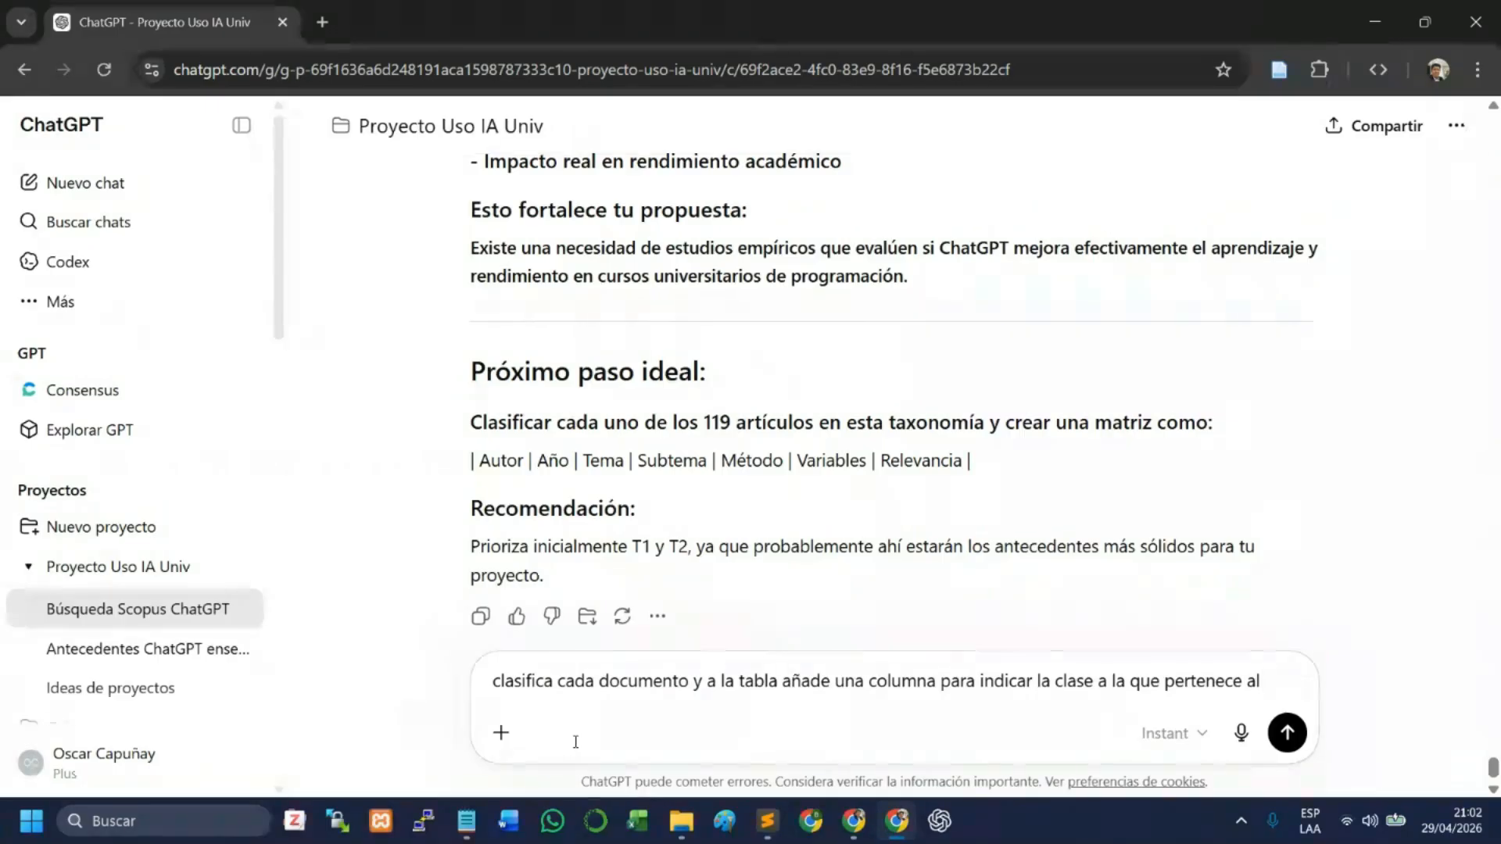
{"action": "type", "text": " artdocumento"}
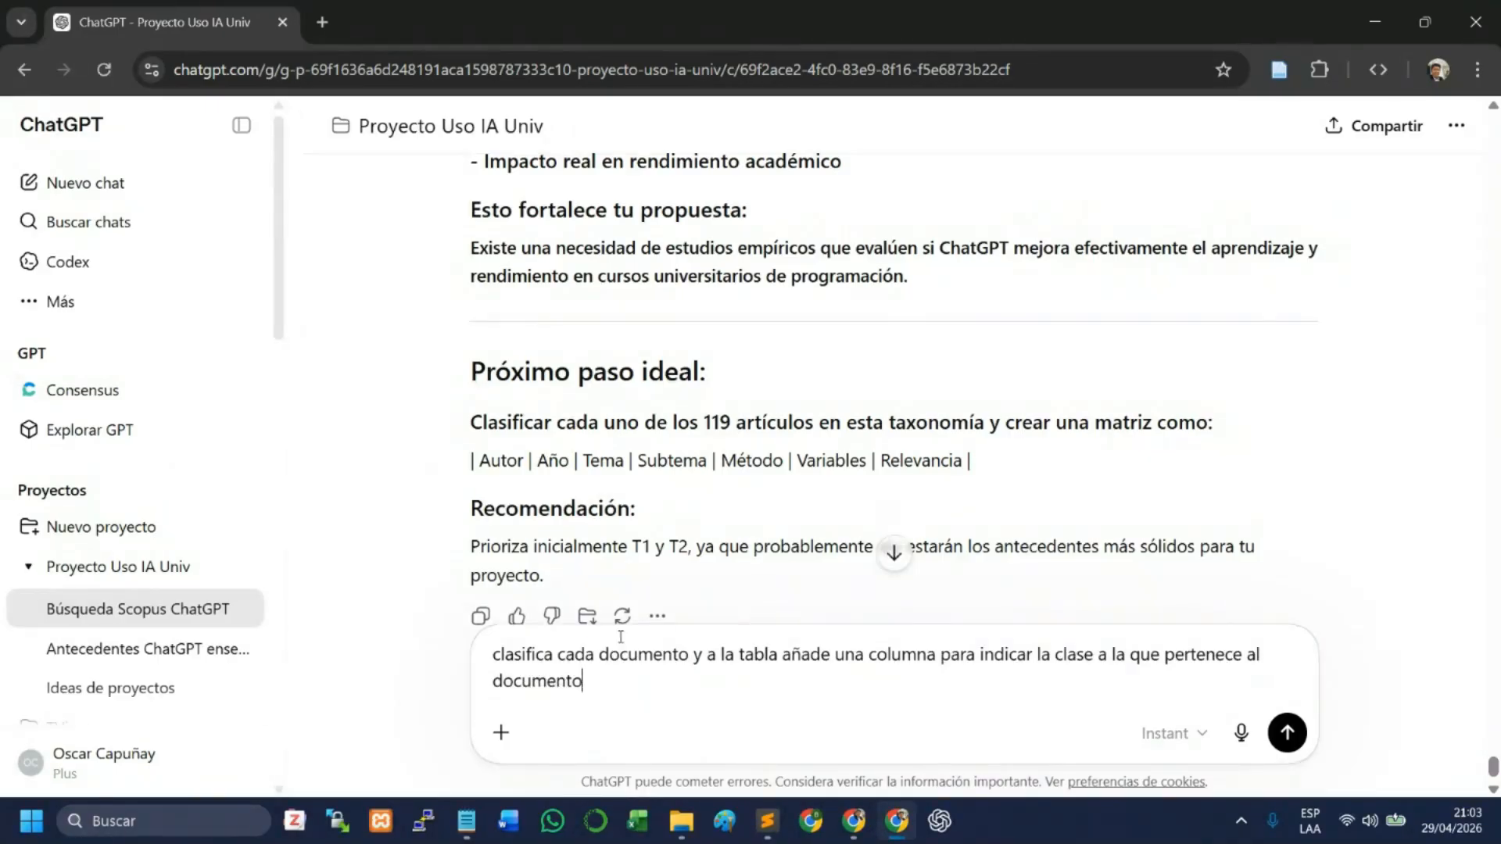
- Switch the model to Thinking and send the prompt asking to classify each document and add a class column
{"action": "scroll", "coordinate": [703, 598], "scroll_direction": "down", "scroll_amount": 2}
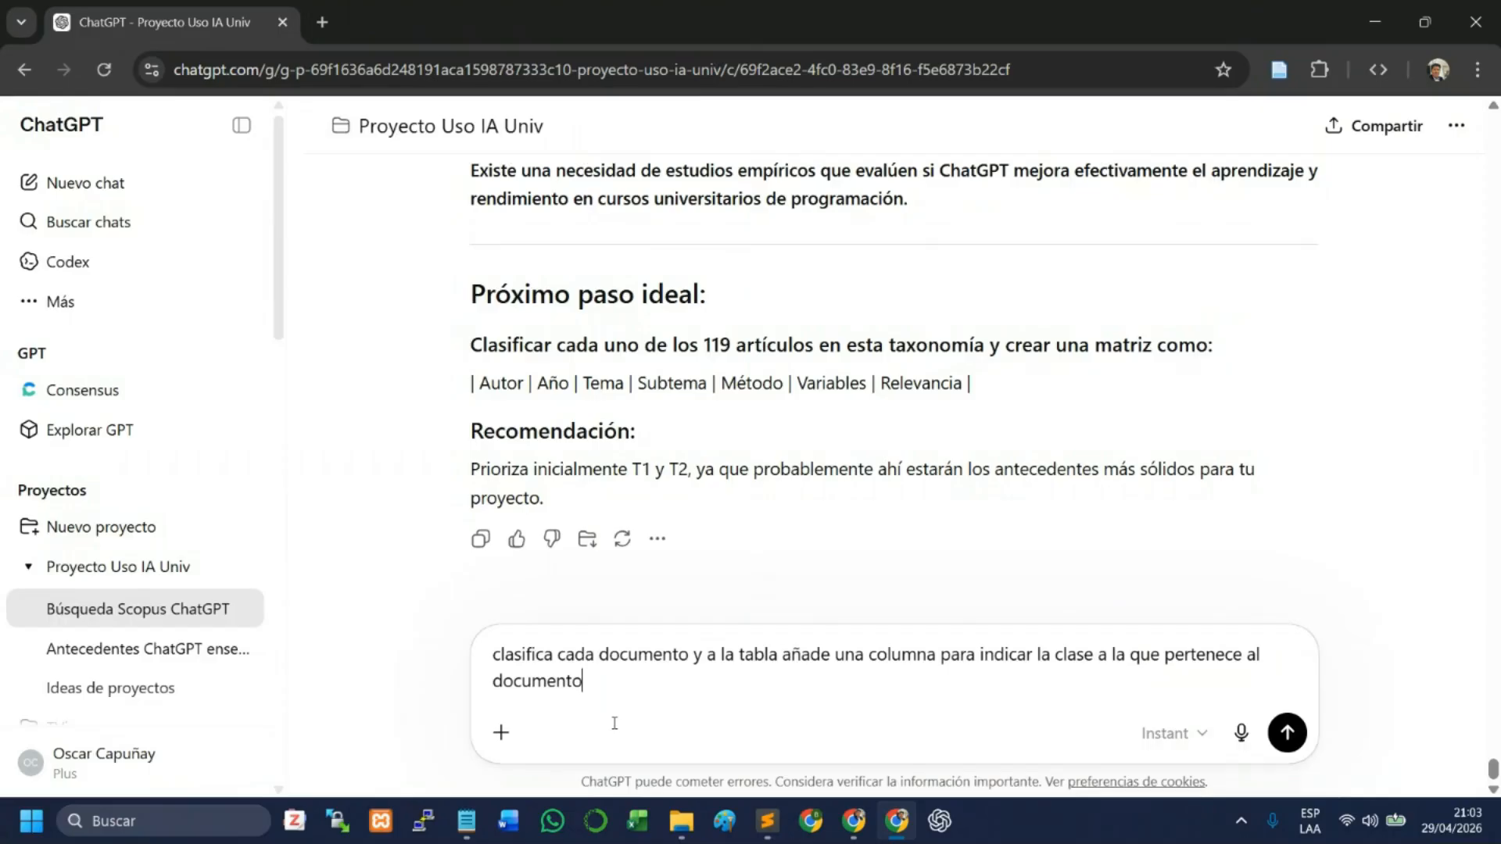
{"action": "left_click", "coordinate": [1200, 742]}
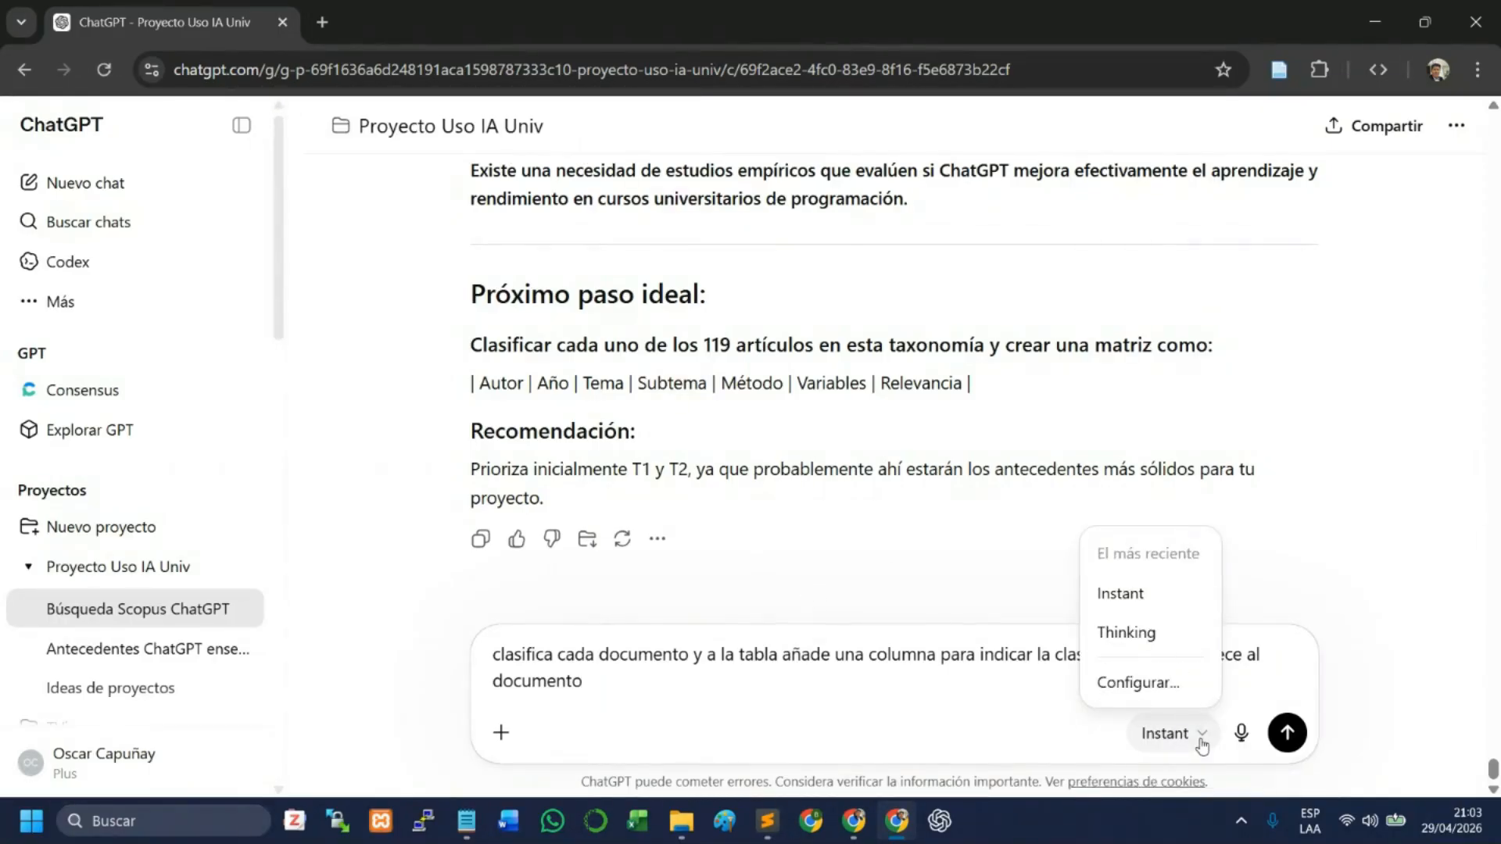
{"action": "left_click", "coordinate": [1143, 641]}
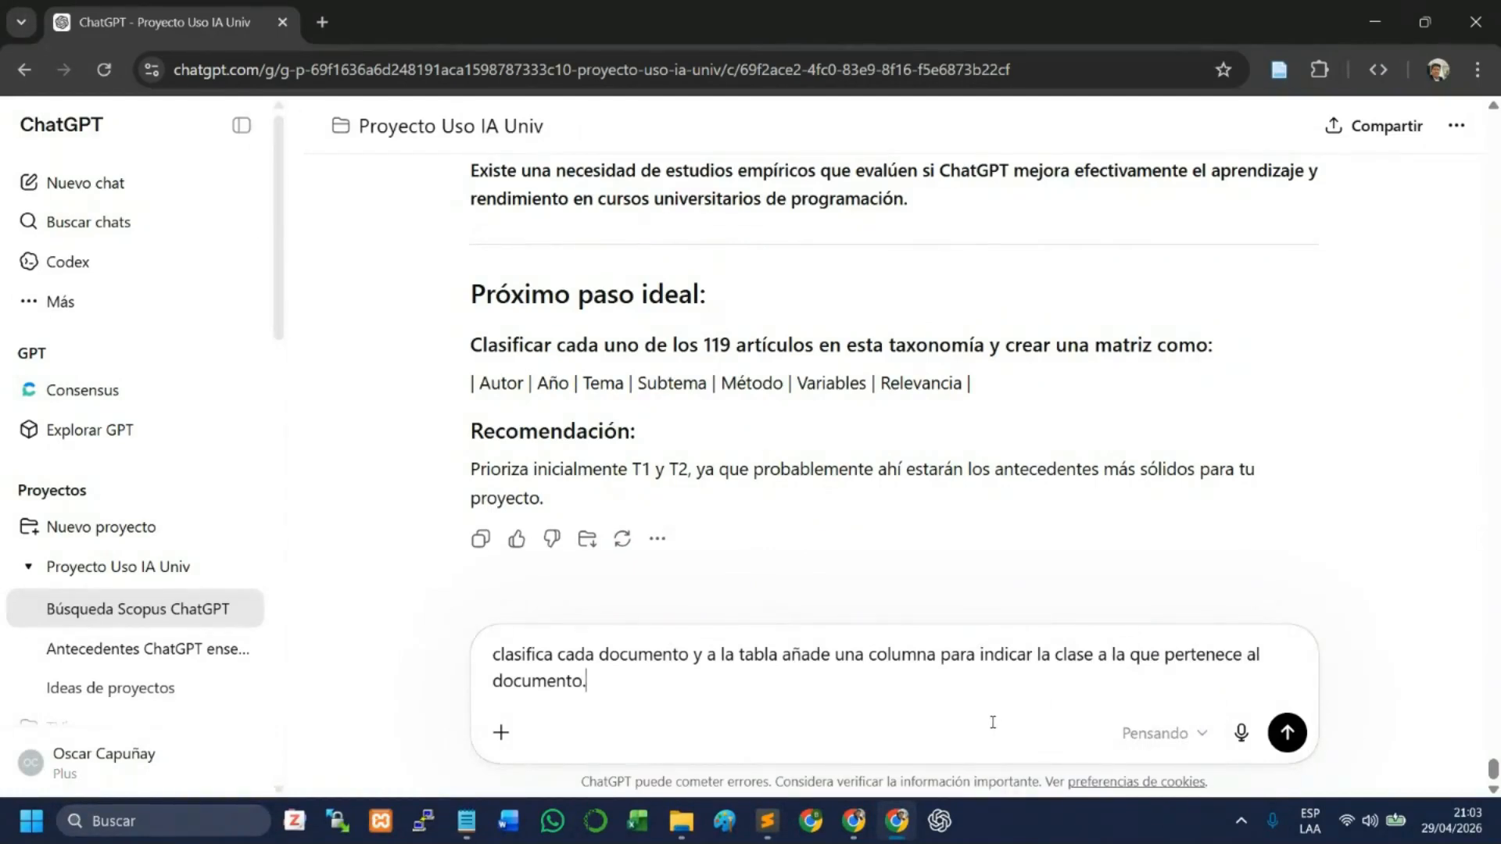
{"action": "key", "text": "Return"}
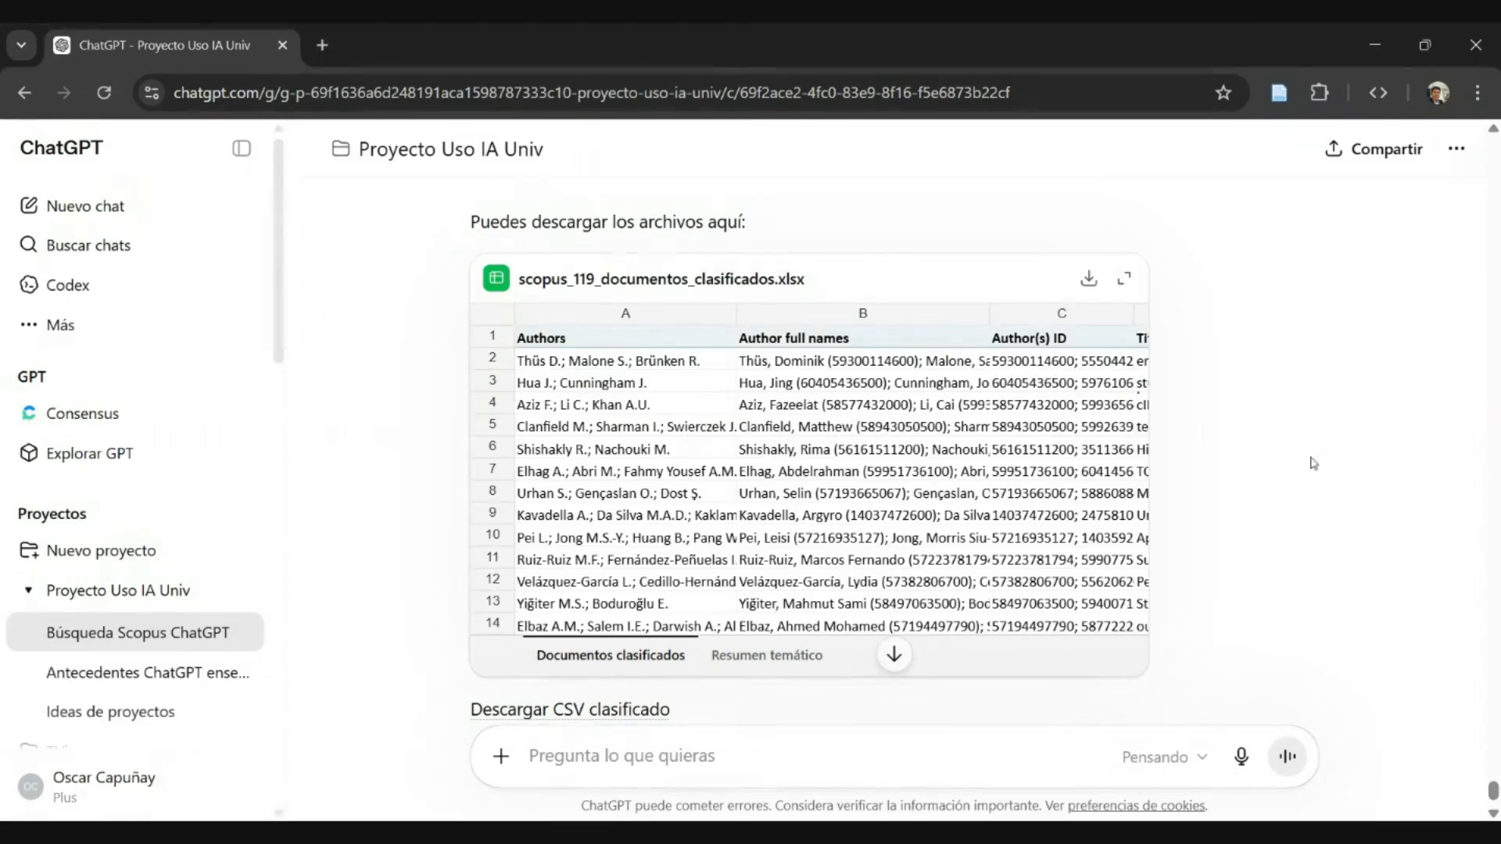
- Review the reply's document distribution across thematic classes T1 to T8 and the attached workbook preview
{"action": "scroll", "coordinate": [1274, 458], "scroll_direction": "up", "scroll_amount": 1}
{"action": "scroll", "coordinate": [1251, 469], "scroll_direction": "up", "scroll_amount": 5}
{"action": "scroll", "coordinate": [1219, 485], "scroll_direction": "down", "scroll_amount": 3}
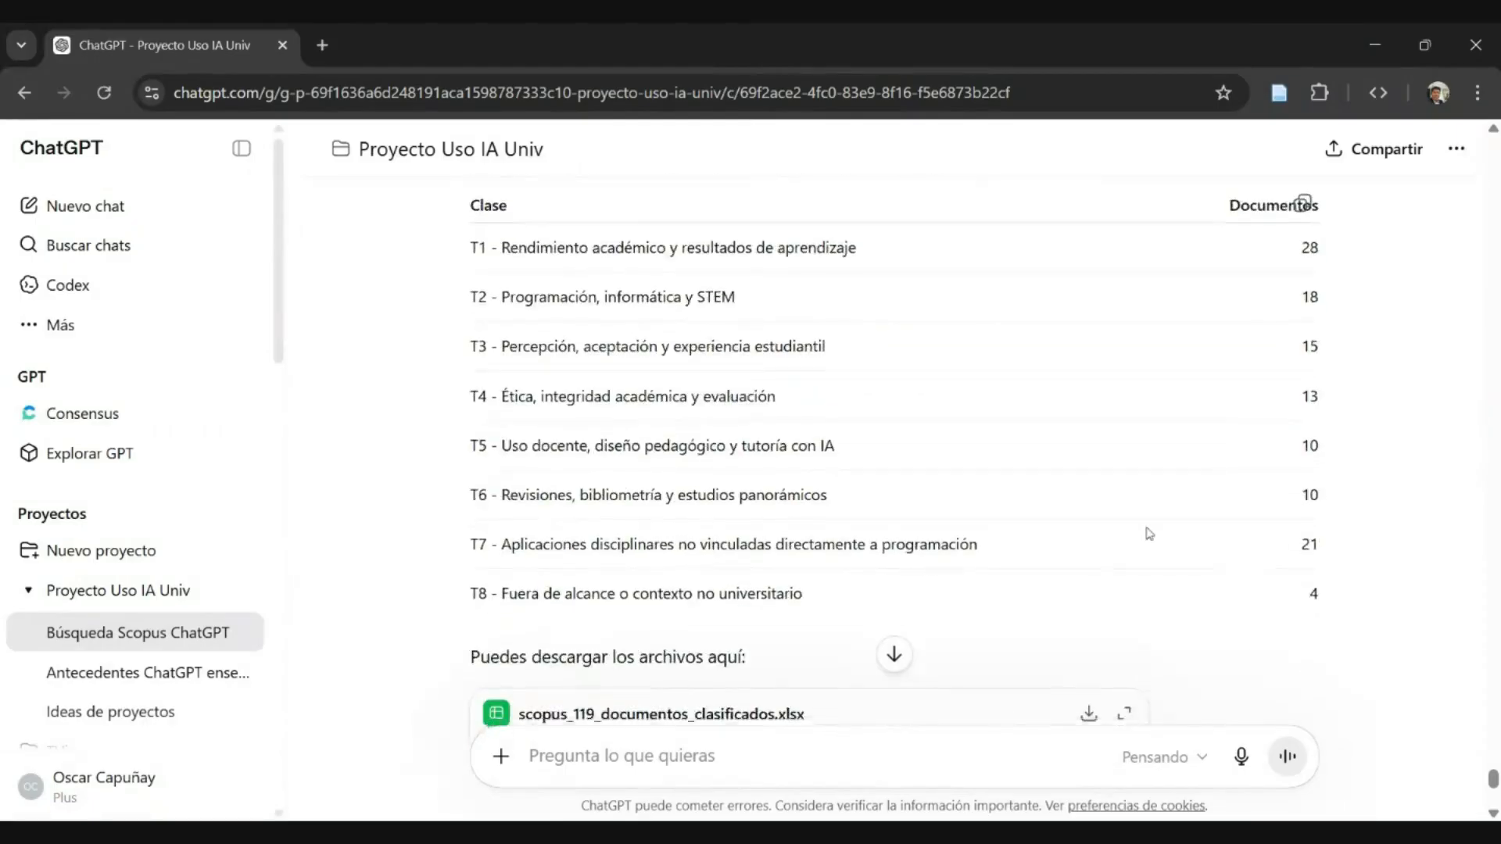
{"action": "scroll", "coordinate": [781, 367], "scroll_direction": "down", "scroll_amount": 3}
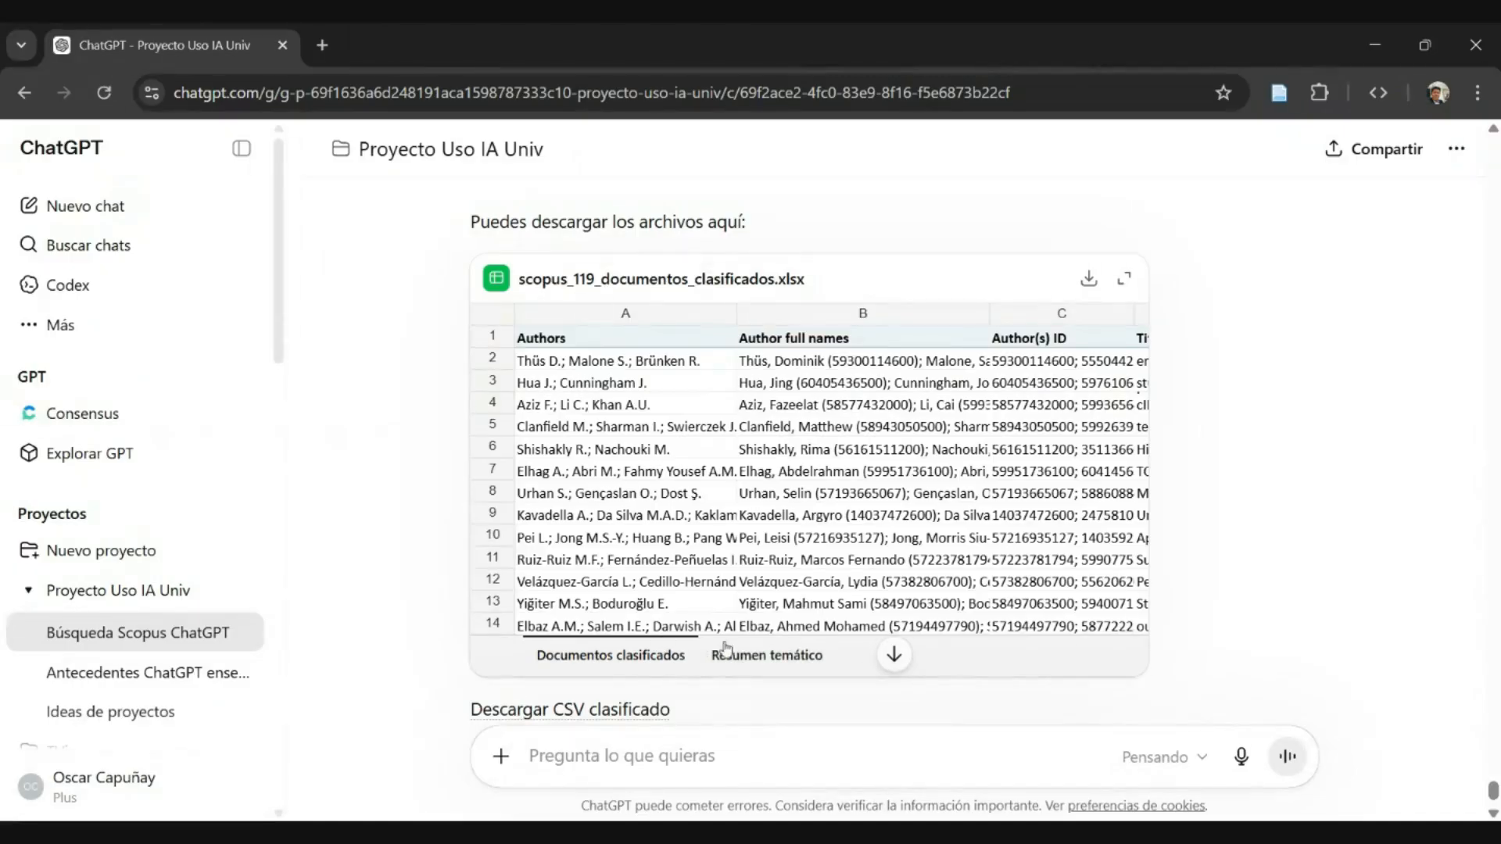
- Open scopus_119_documentos_clasificados.xlsx in full view, inspect the columns of the first record, and close the preview
{"action": "left_click", "coordinate": [1137, 293]}
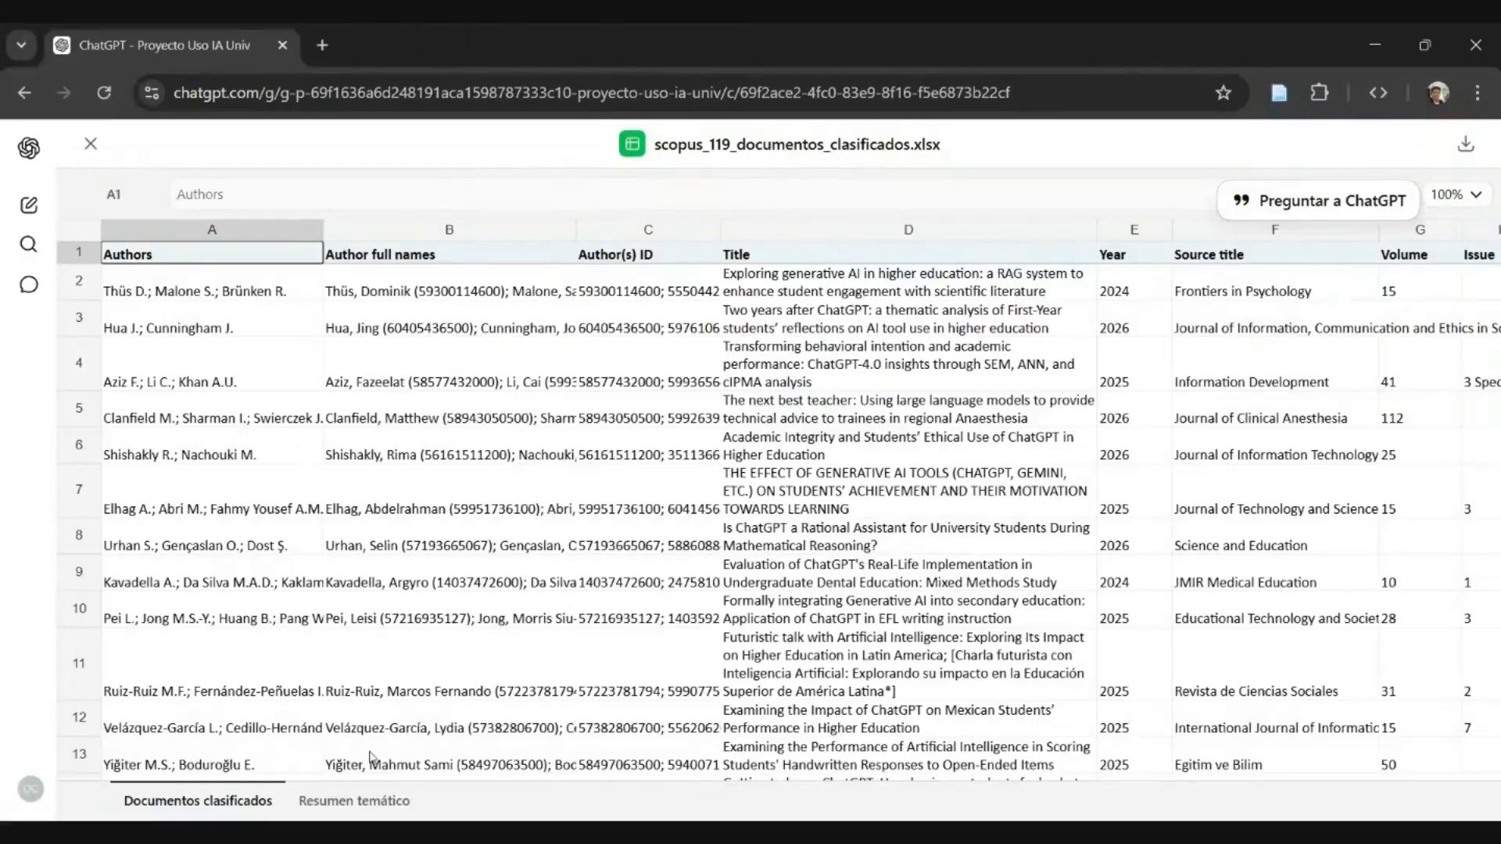
{"action": "left_click", "coordinate": [517, 272]}
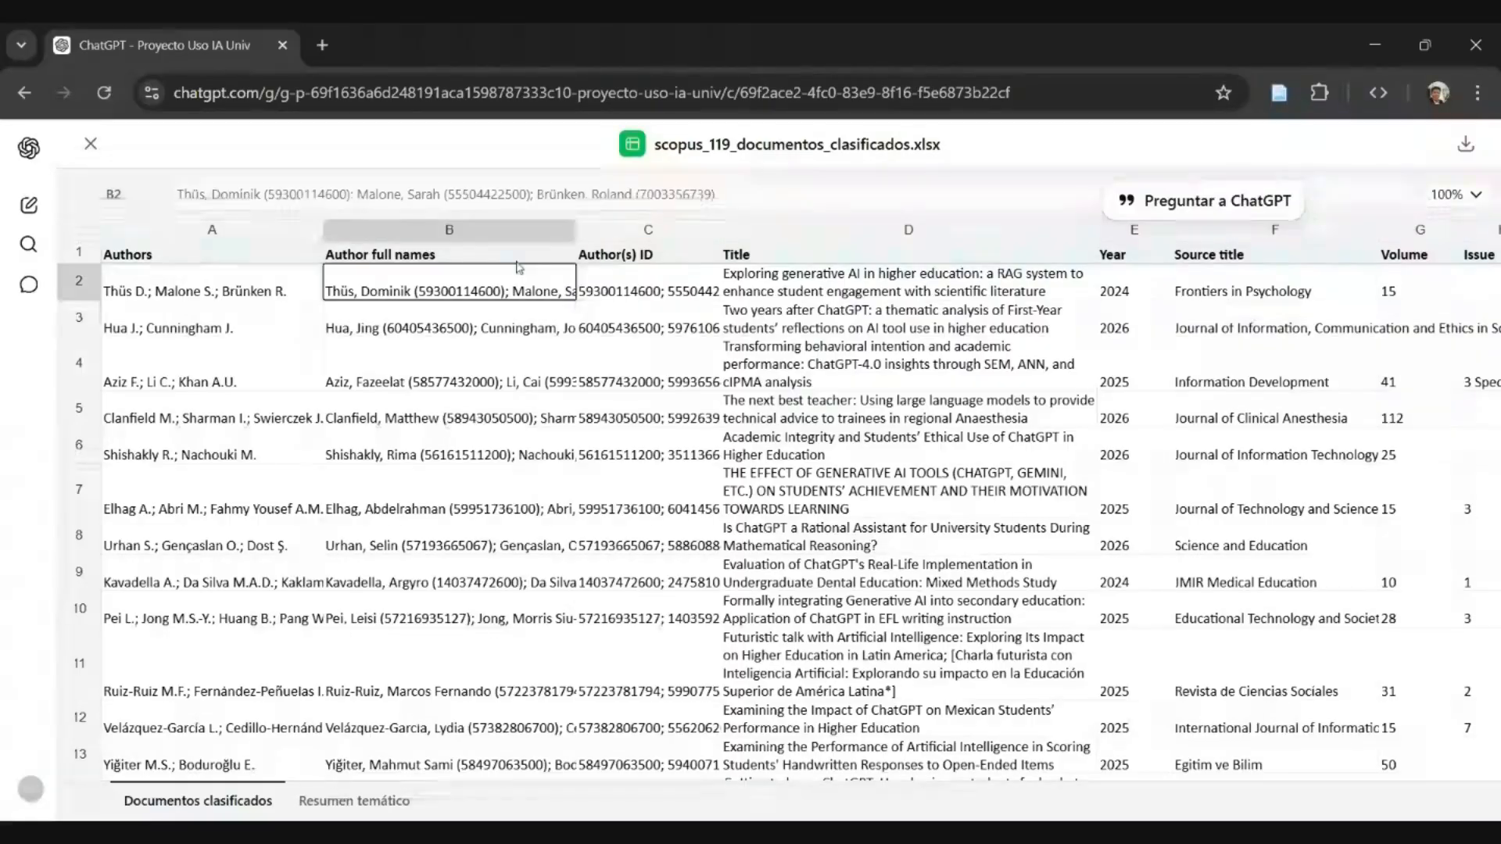
{"action": "key", "text": "Right"}
{"action": "key", "text": "Right"}
{"action": "key", "text": "Right"}
{"action": "key", "text": "Right"}
{"action": "key", "text": "Right"}
{"action": "key", "text": "Right"}
{"action": "key", "text": "Right"}
{"action": "key", "text": "Right"}
{"action": "key", "text": "Right"}
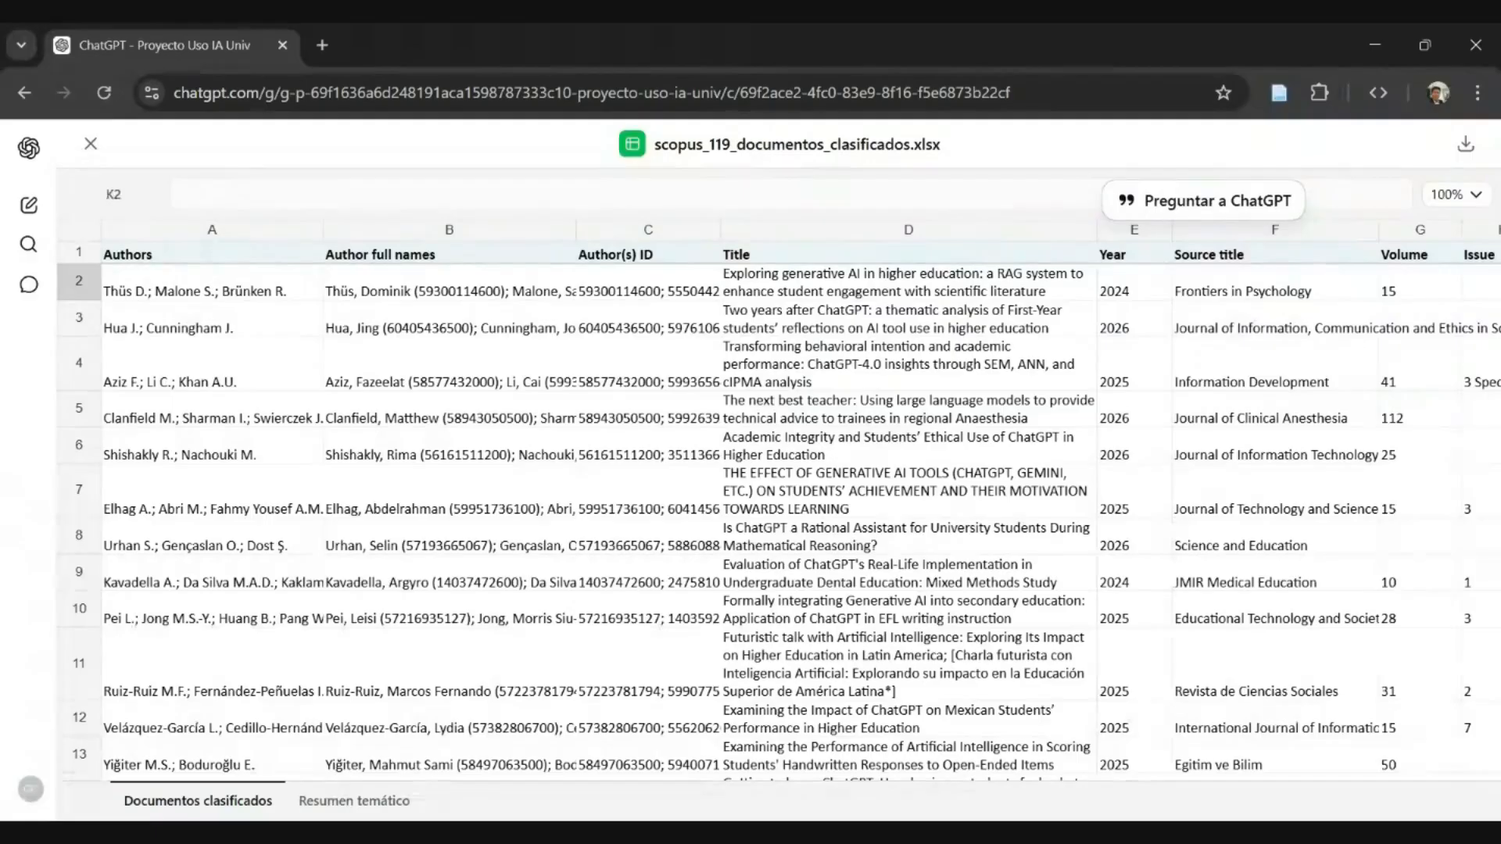
{"action": "key", "text": "Right"}
{"action": "key", "text": "Right"}
{"action": "key", "text": "Right"}
{"action": "key", "text": "Right"}
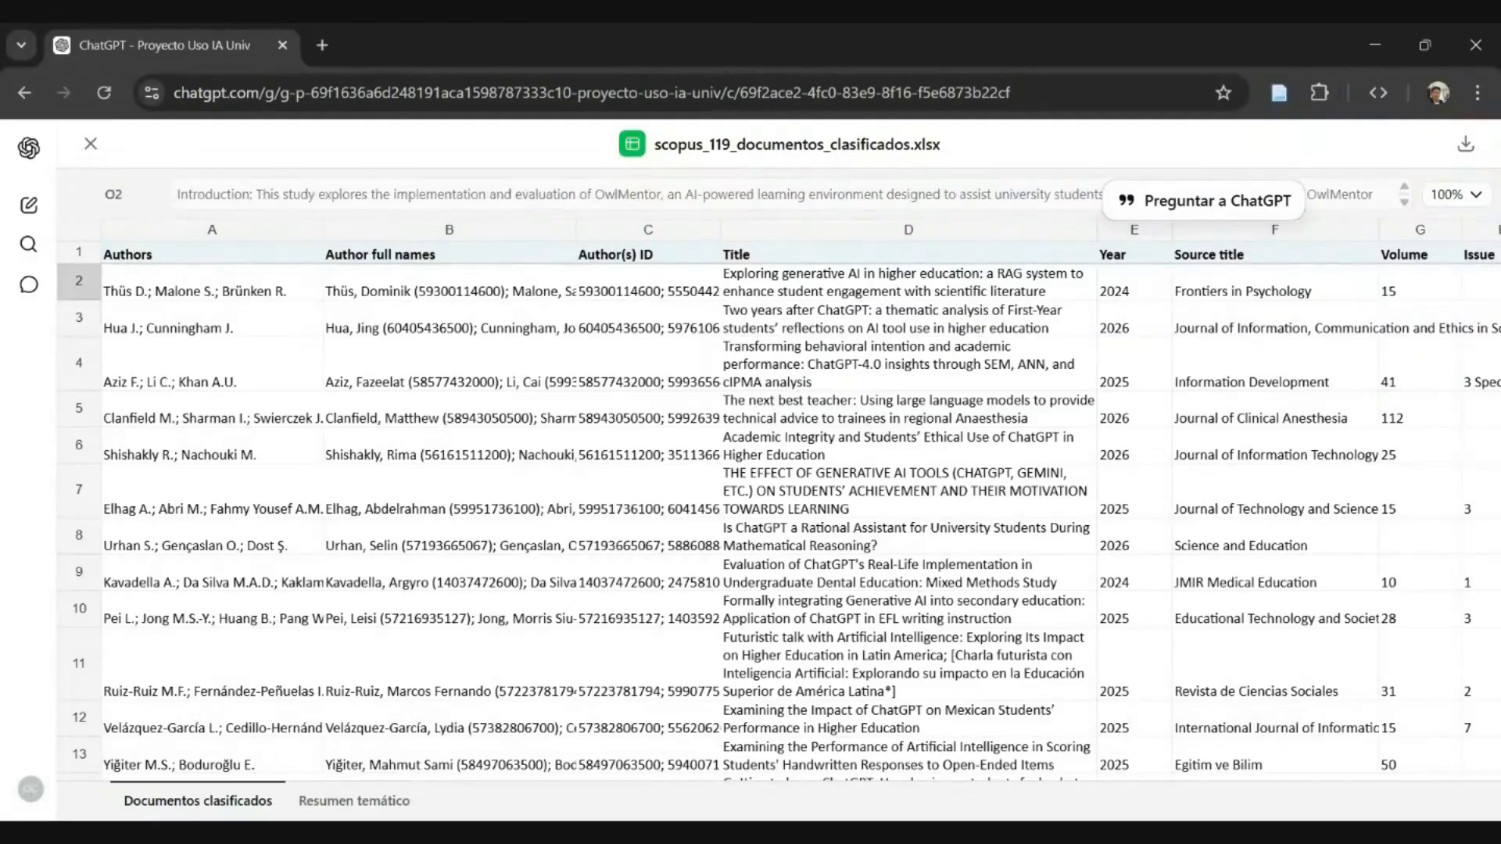
{"action": "key", "text": "Home"}
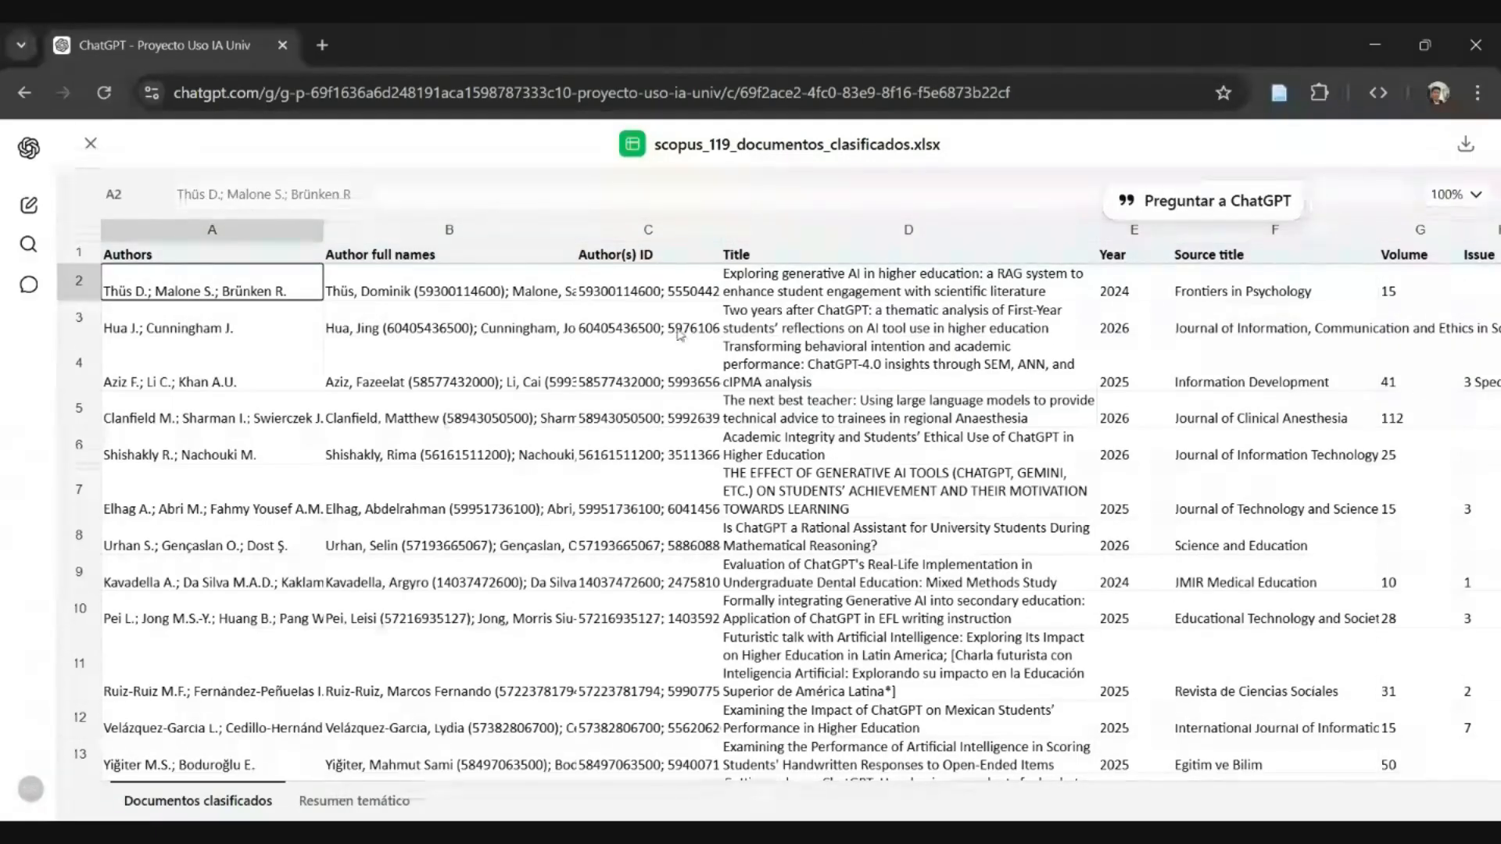
{"action": "left_click", "coordinate": [90, 143]}
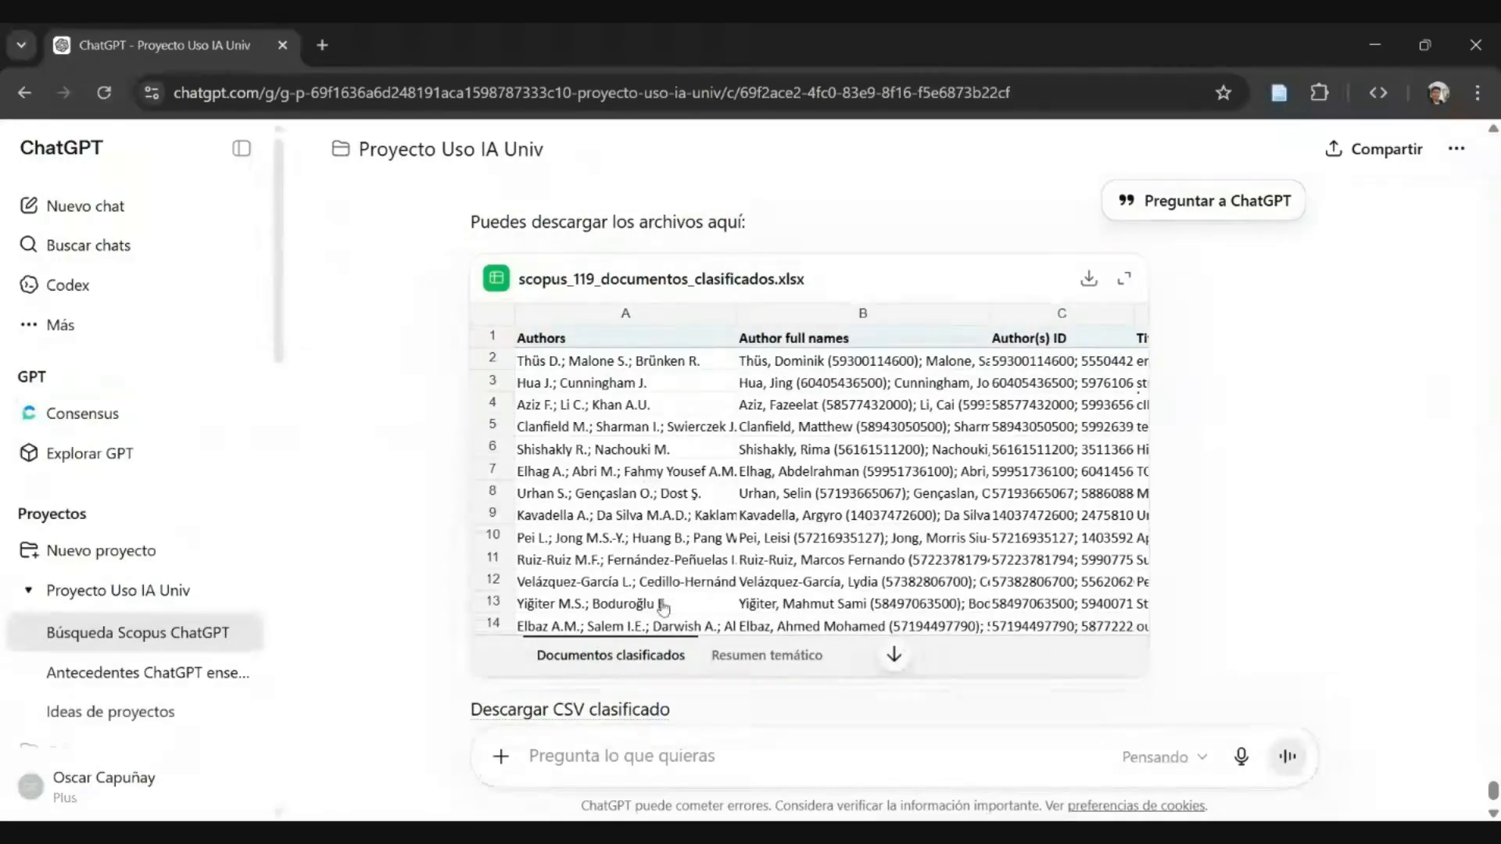
- Download the classified workbook scopus_119_documentos_clasificados.xlsx from the reply
{"action": "scroll", "coordinate": [663, 606], "scroll_direction": "down", "scroll_amount": 2}
{"action": "scroll", "coordinate": [656, 625], "scroll_direction": "up", "scroll_amount": 1}
{"action": "scroll", "coordinate": [655, 646], "scroll_direction": "down", "scroll_amount": 1}
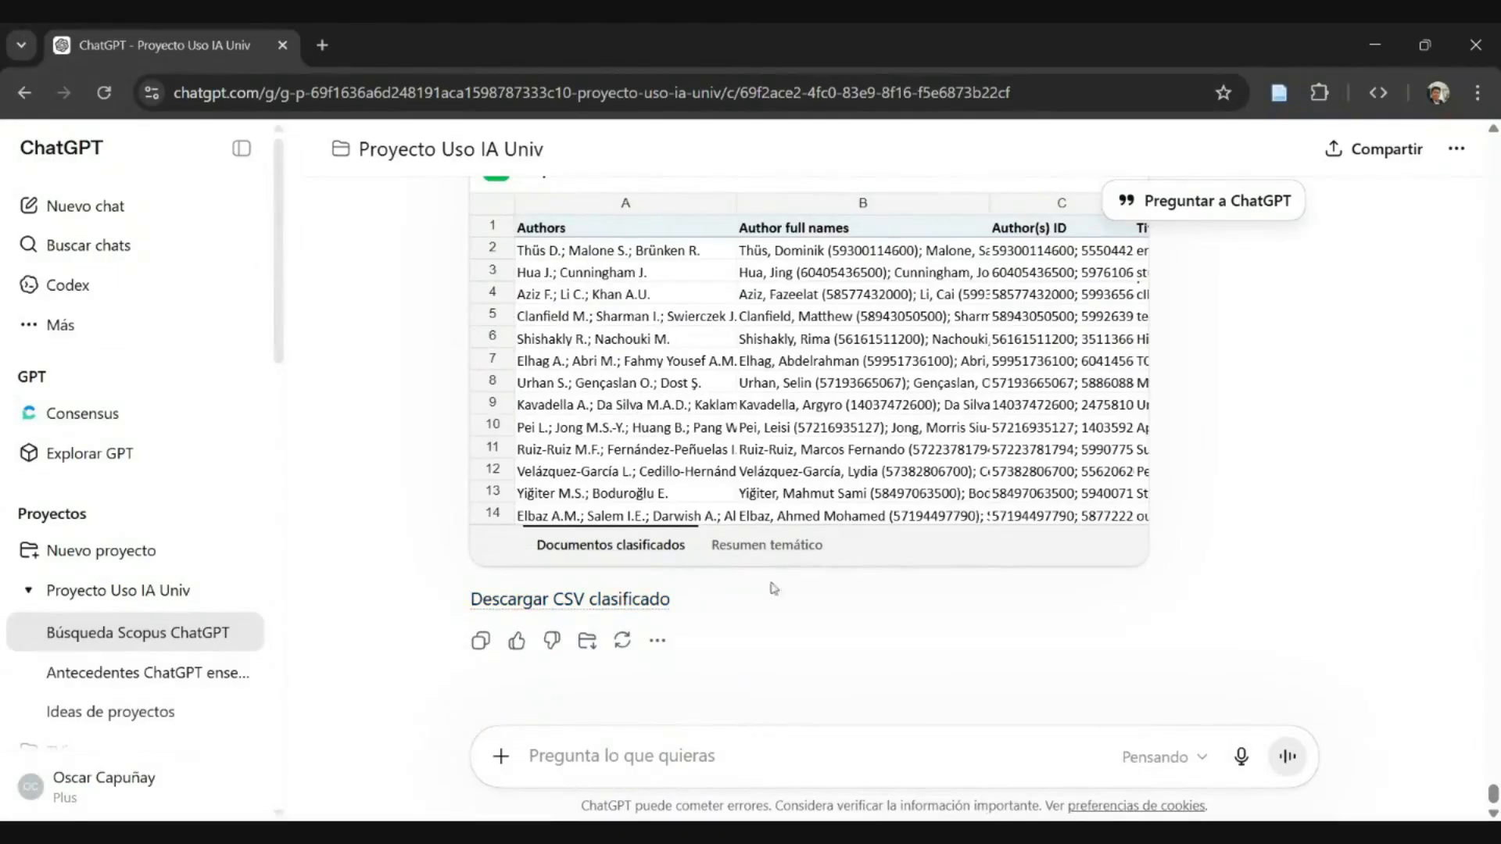
{"action": "scroll", "coordinate": [1047, 312], "scroll_direction": "up", "scroll_amount": 3}
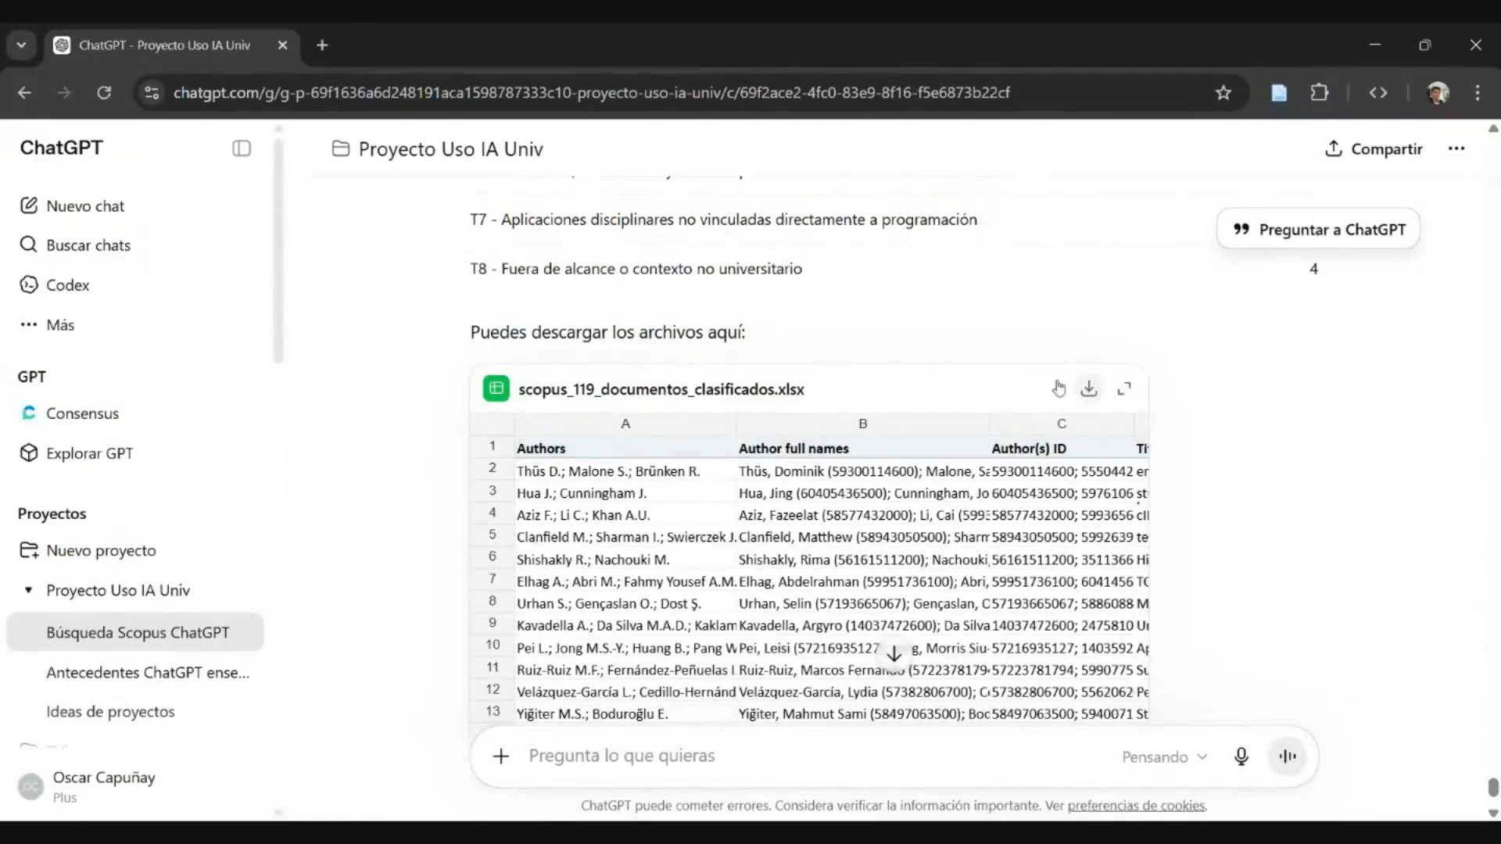
{"action": "left_click", "coordinate": [1089, 389]}
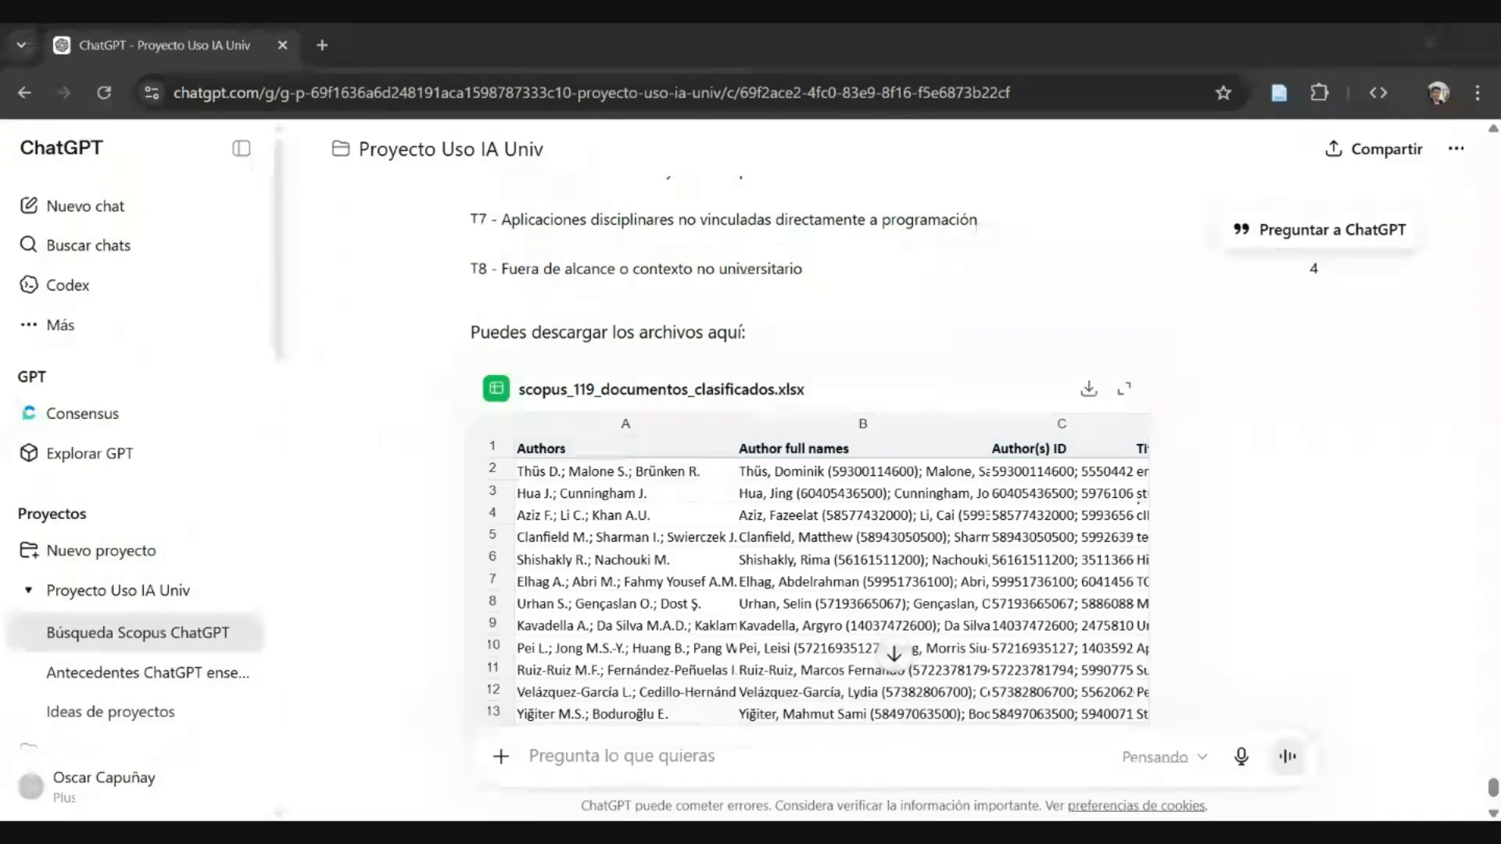
- Read the reply's account of the added "Clase temática" column, its thinking time and the thematic summary table
{"action": "scroll", "coordinate": [1190, 476], "scroll_direction": "down", "scroll_amount": 3}
{"action": "scroll", "coordinate": [1191, 476], "scroll_direction": "up", "scroll_amount": 8}
{"action": "scroll", "coordinate": [1191, 477], "scroll_direction": "up", "scroll_amount": 2}
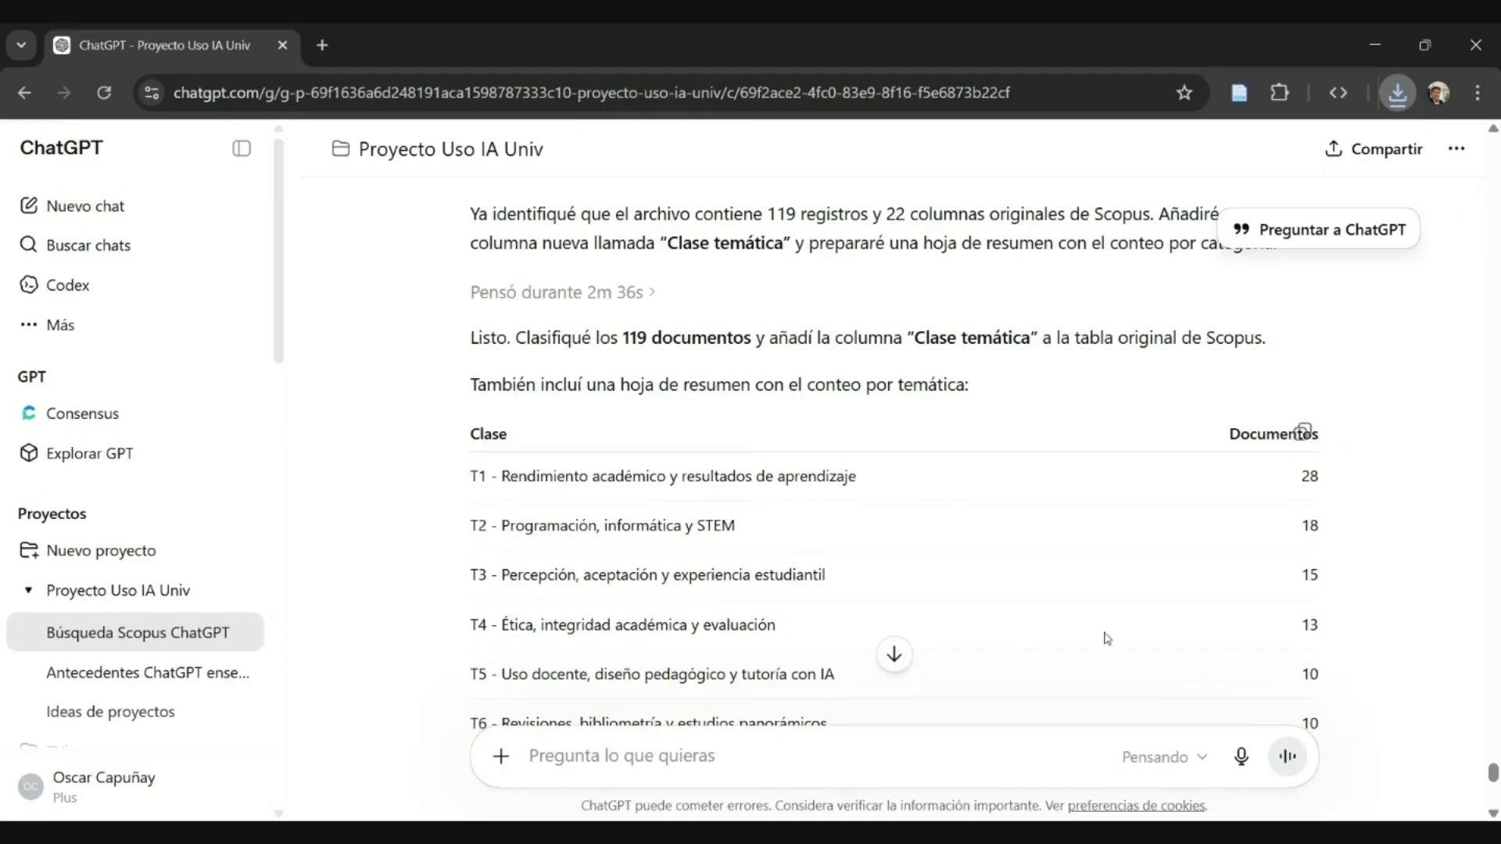
{"action": "mouse_move", "coordinate": [645, 293]}
{"action": "left_mouse_down"}
{"action": "mouse_move", "coordinate": [463, 298]}
{"action": "mouse_move", "coordinate": [644, 294]}
{"action": "left_mouse_up"}
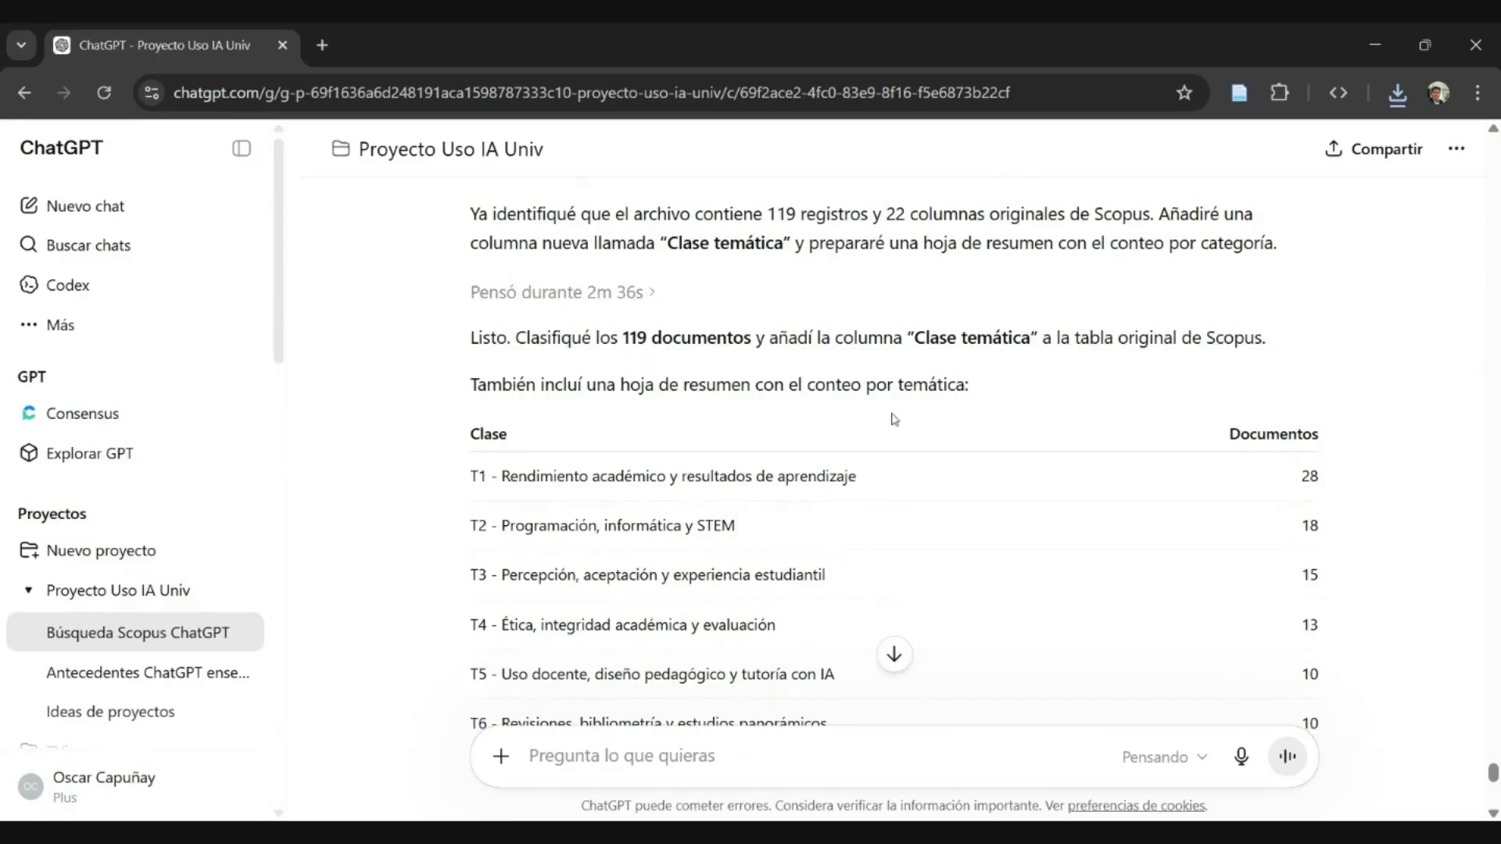
{"action": "scroll", "coordinate": [891, 418], "scroll_direction": "down", "scroll_amount": 3}
{"action": "scroll", "coordinate": [895, 461], "scroll_direction": "up", "scroll_amount": 2}
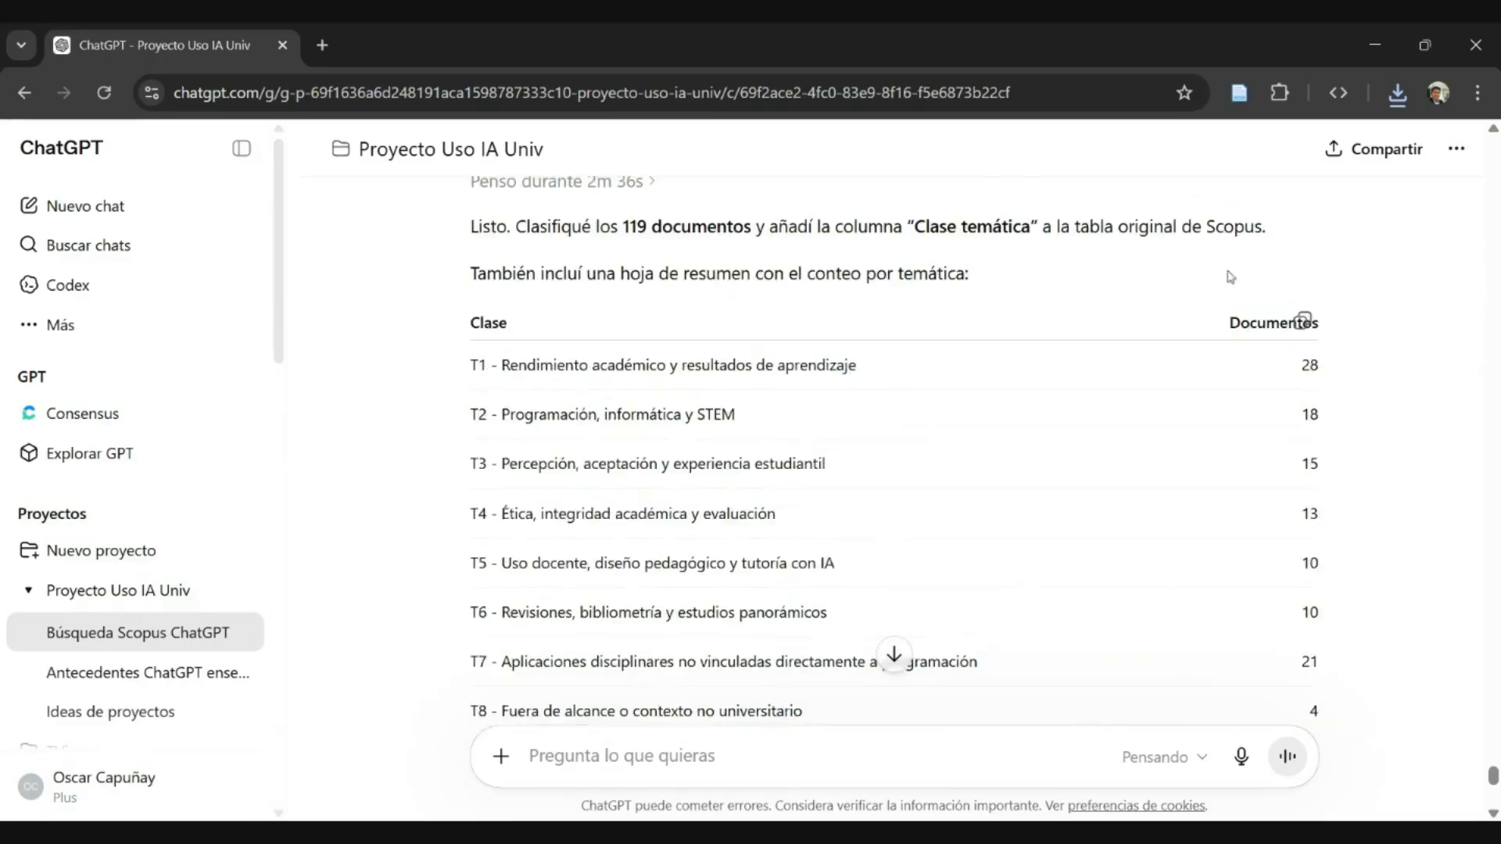
{"action": "scroll", "coordinate": [895, 461], "scroll_direction": "down", "scroll_amount": 2}
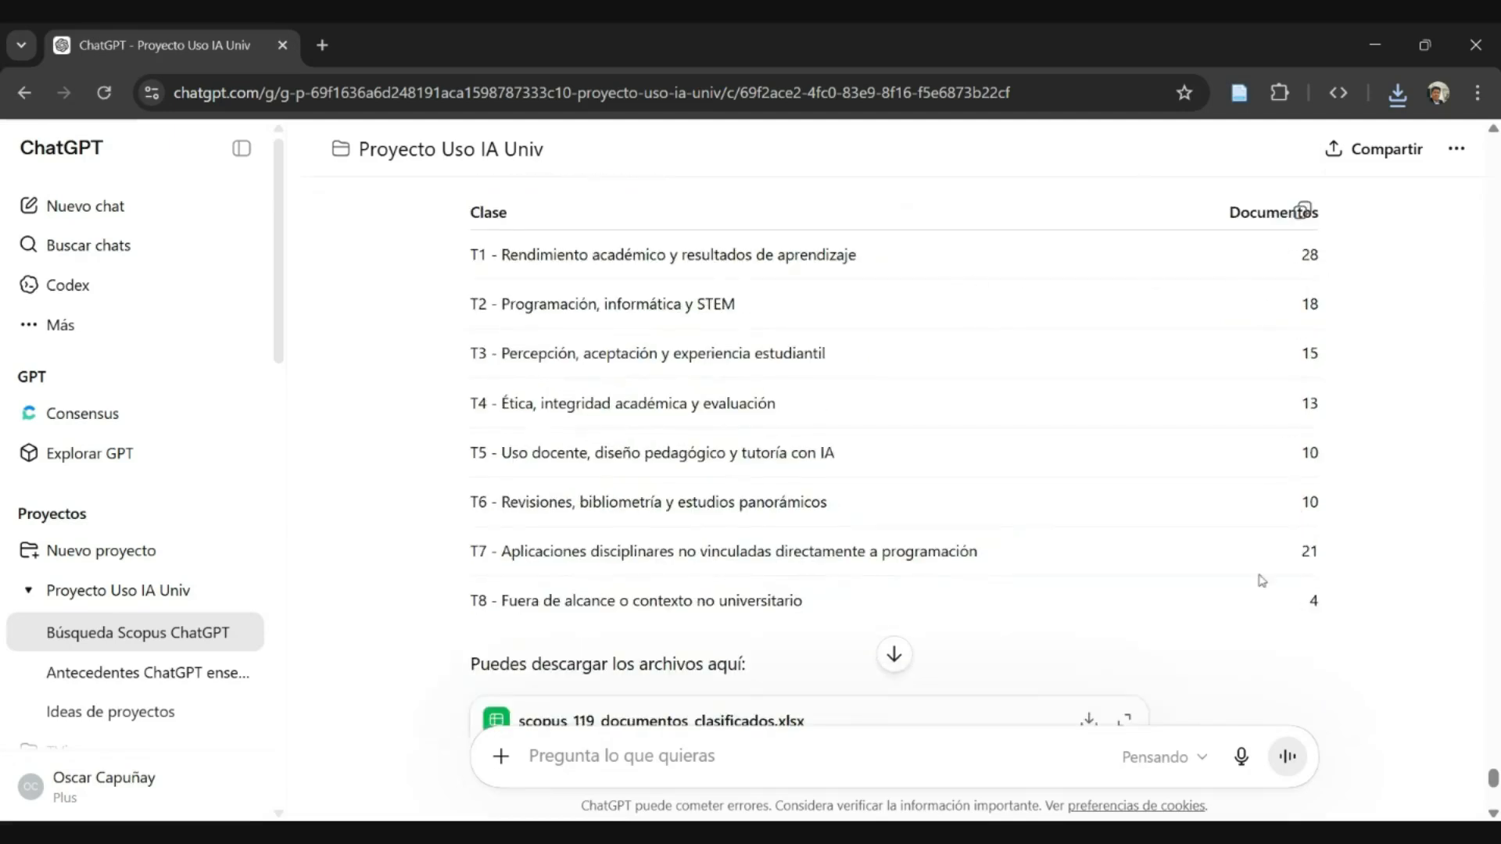
- Examine the T8 class "Fuera de alcance o contexto no universitario" and its document count in the summary table
{"action": "left_click_drag", "start_coordinate": [564, 590], "coordinate": [1391, 610]}
{"action": "left_click", "coordinate": [550, 591]}
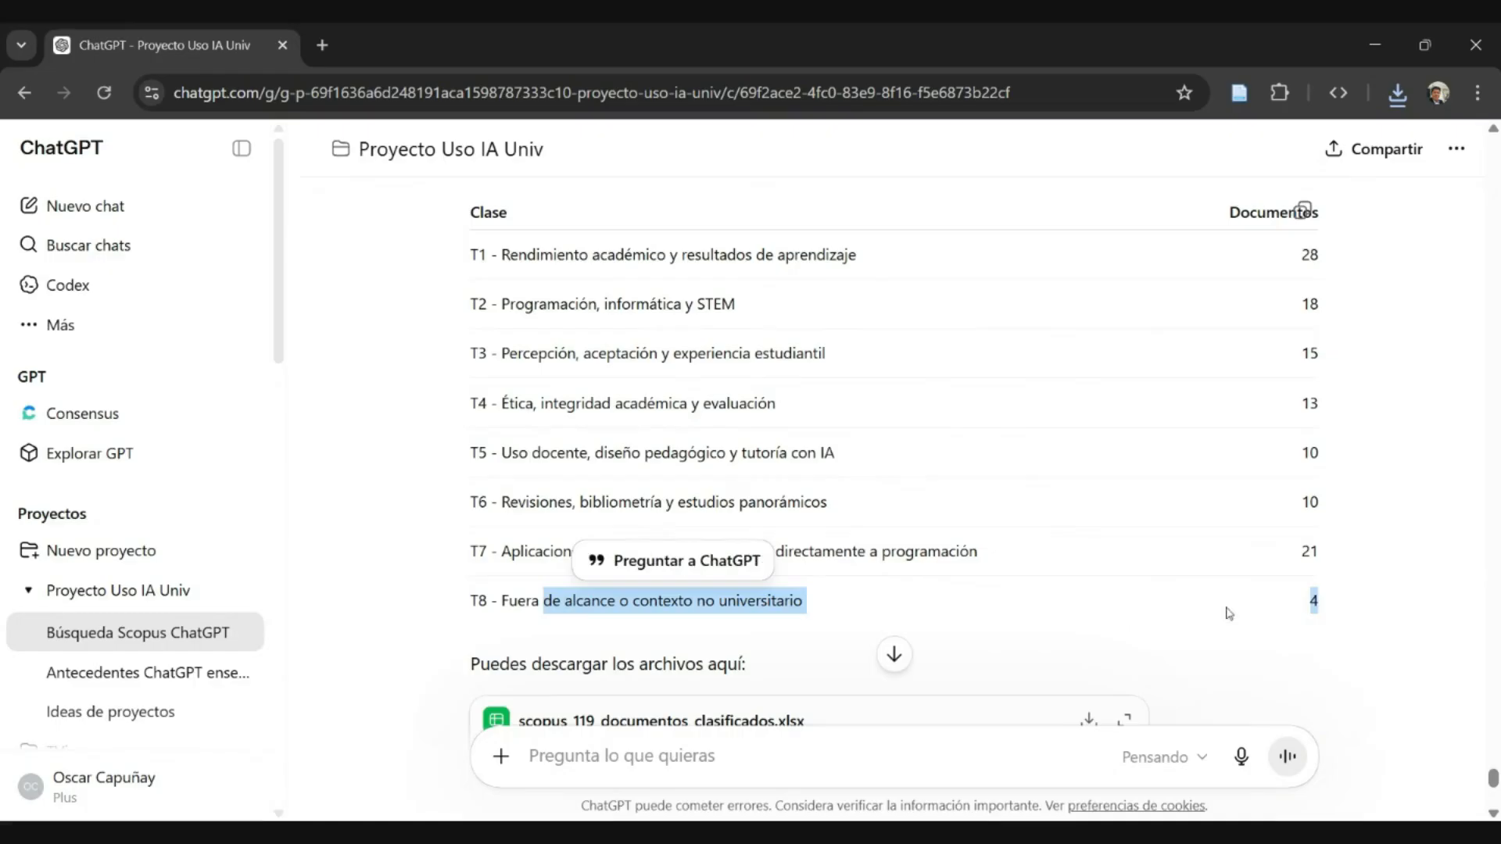
{"action": "left_click", "coordinate": [1340, 609]}
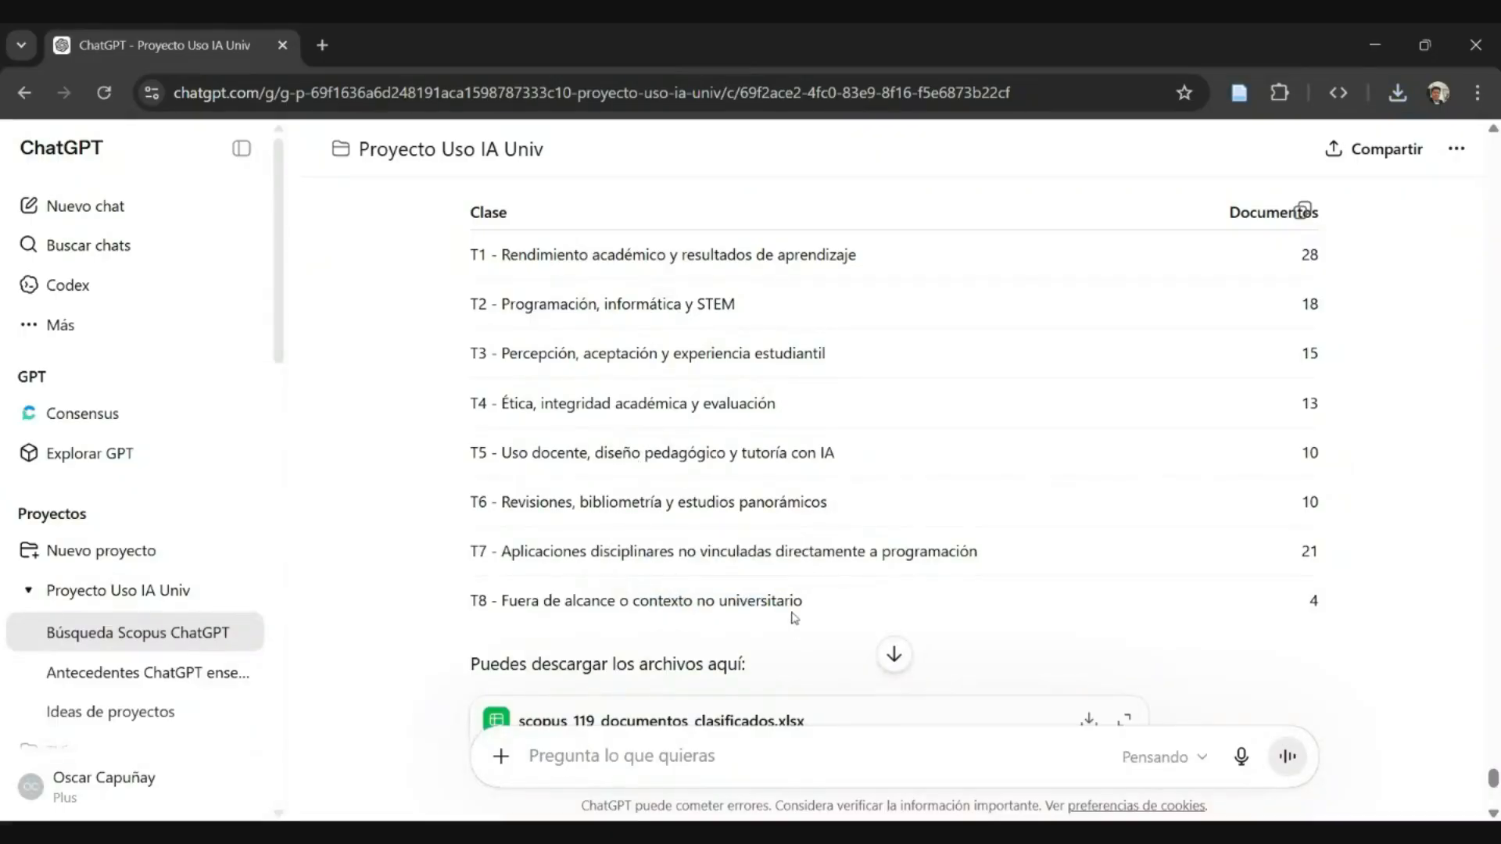
{"action": "scroll", "coordinate": [894, 468], "scroll_direction": "up", "scroll_amount": 1}
{"action": "scroll", "coordinate": [893, 469], "scroll_direction": "down", "scroll_amount": 1}
{"action": "scroll", "coordinate": [682, 519], "scroll_direction": "down", "scroll_amount": 1}
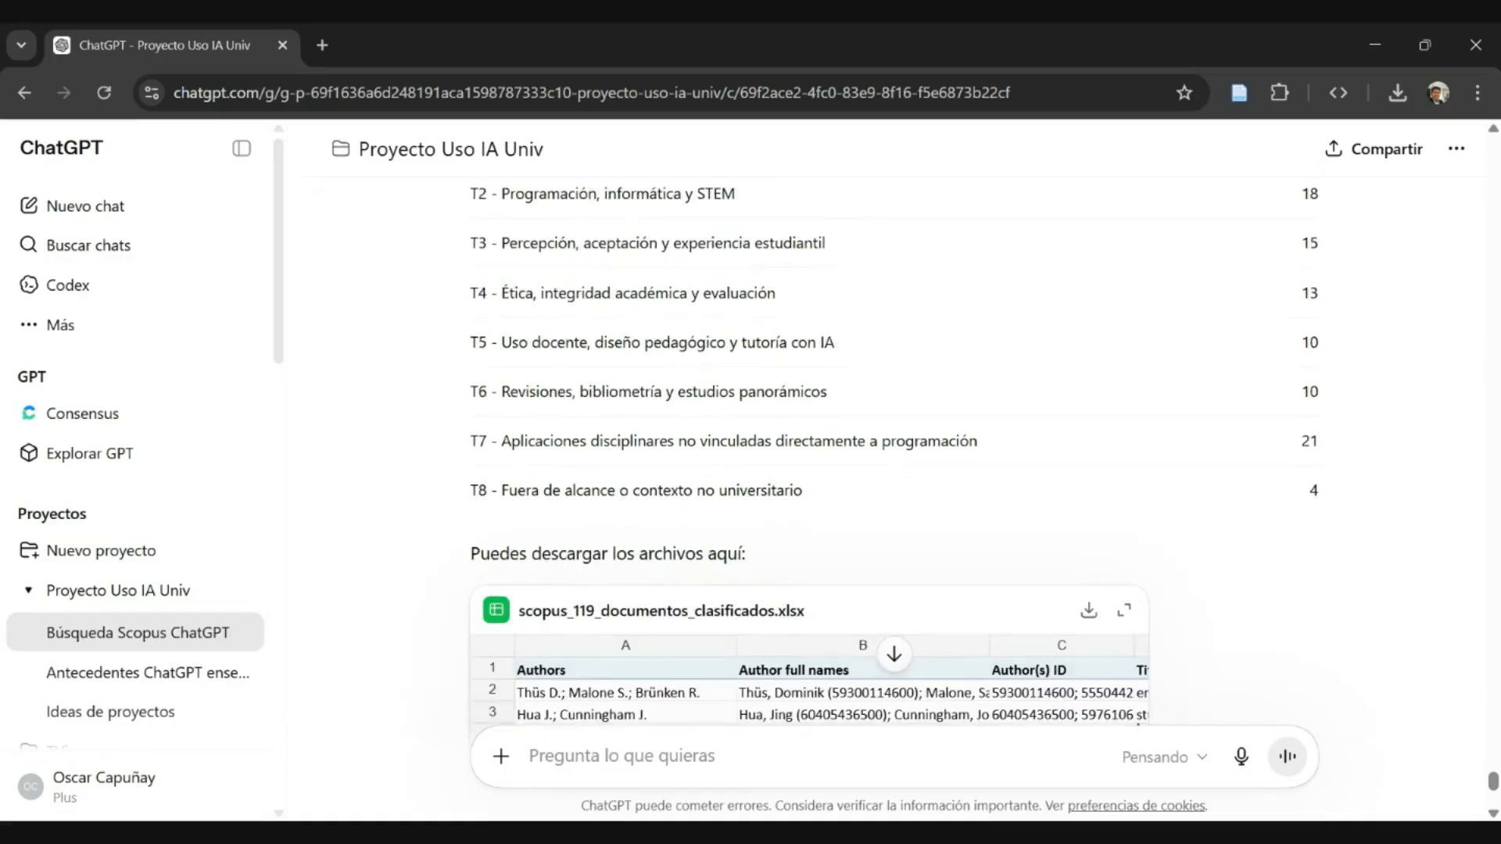
{"action": "left_click_drag", "start_coordinate": [649, 500], "coordinate": [761, 508]}
{"action": "scroll", "coordinate": [860, 495], "scroll_direction": "up", "scroll_amount": 1}
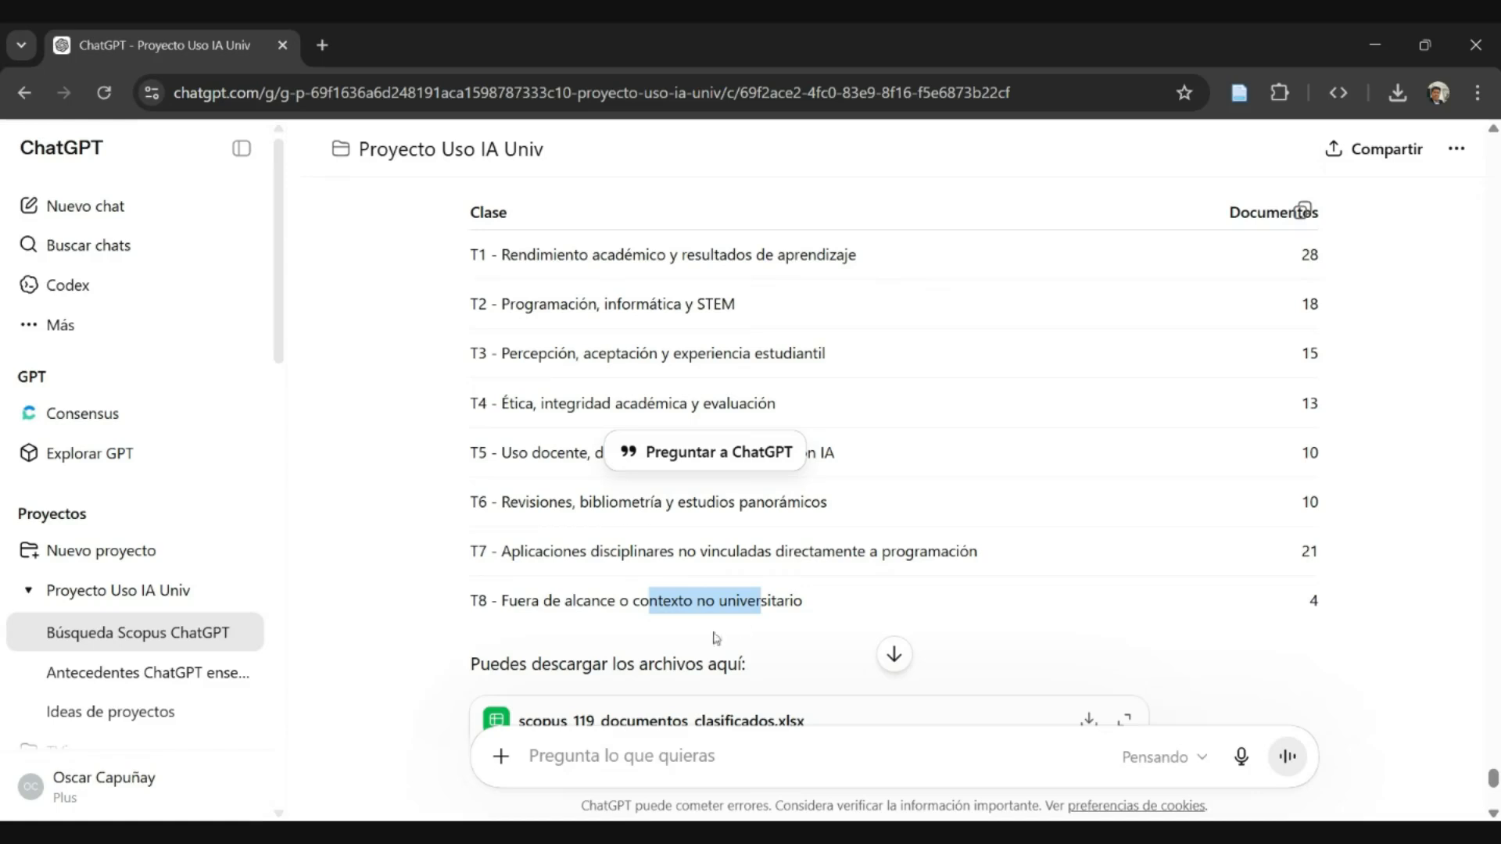
{"action": "left_click_drag", "start_coordinate": [518, 600], "coordinate": [1311, 603]}
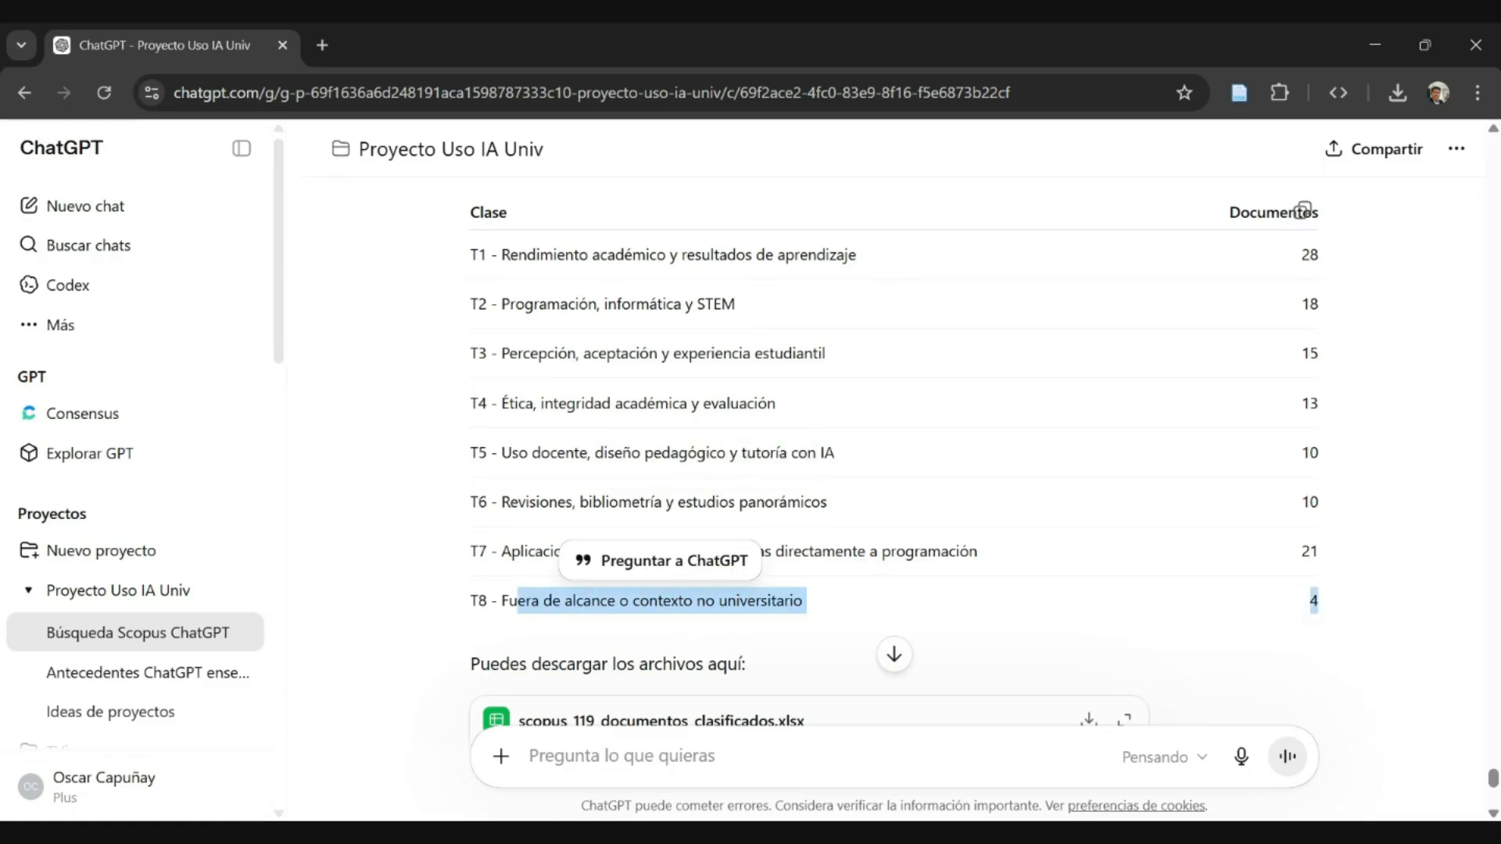
{"action": "left_click", "coordinate": [751, 468]}
- Look over the rest of the classification reply, from the class table to the workbook preview and the classified CSV link
{"action": "scroll", "coordinate": [868, 468], "scroll_direction": "down", "scroll_amount": 3}
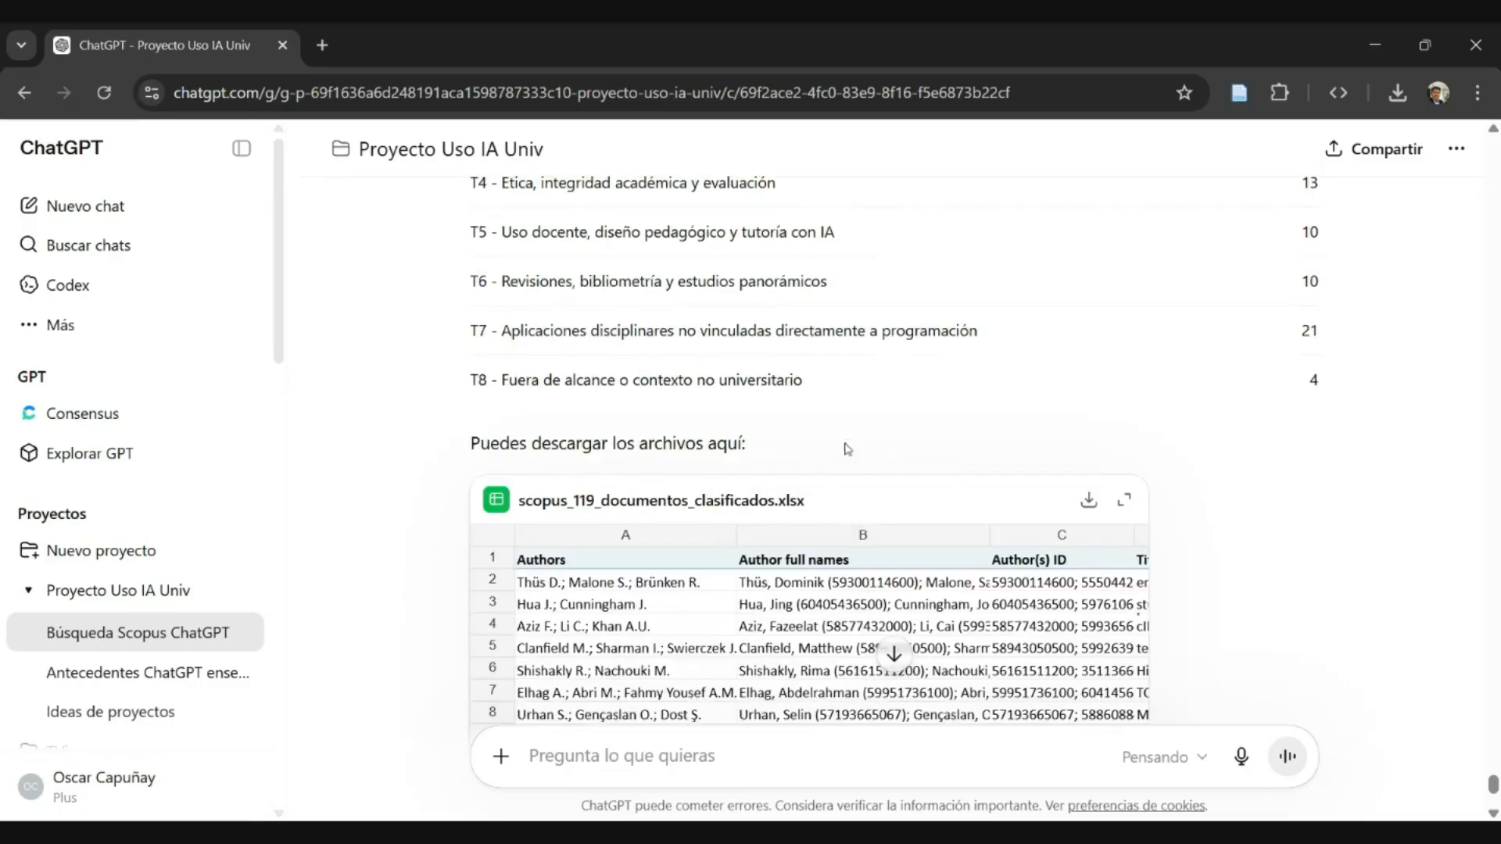
{"action": "scroll", "coordinate": [824, 548], "scroll_direction": "down", "scroll_amount": 3}
{"action": "scroll", "coordinate": [889, 485], "scroll_direction": "down", "scroll_amount": 2}
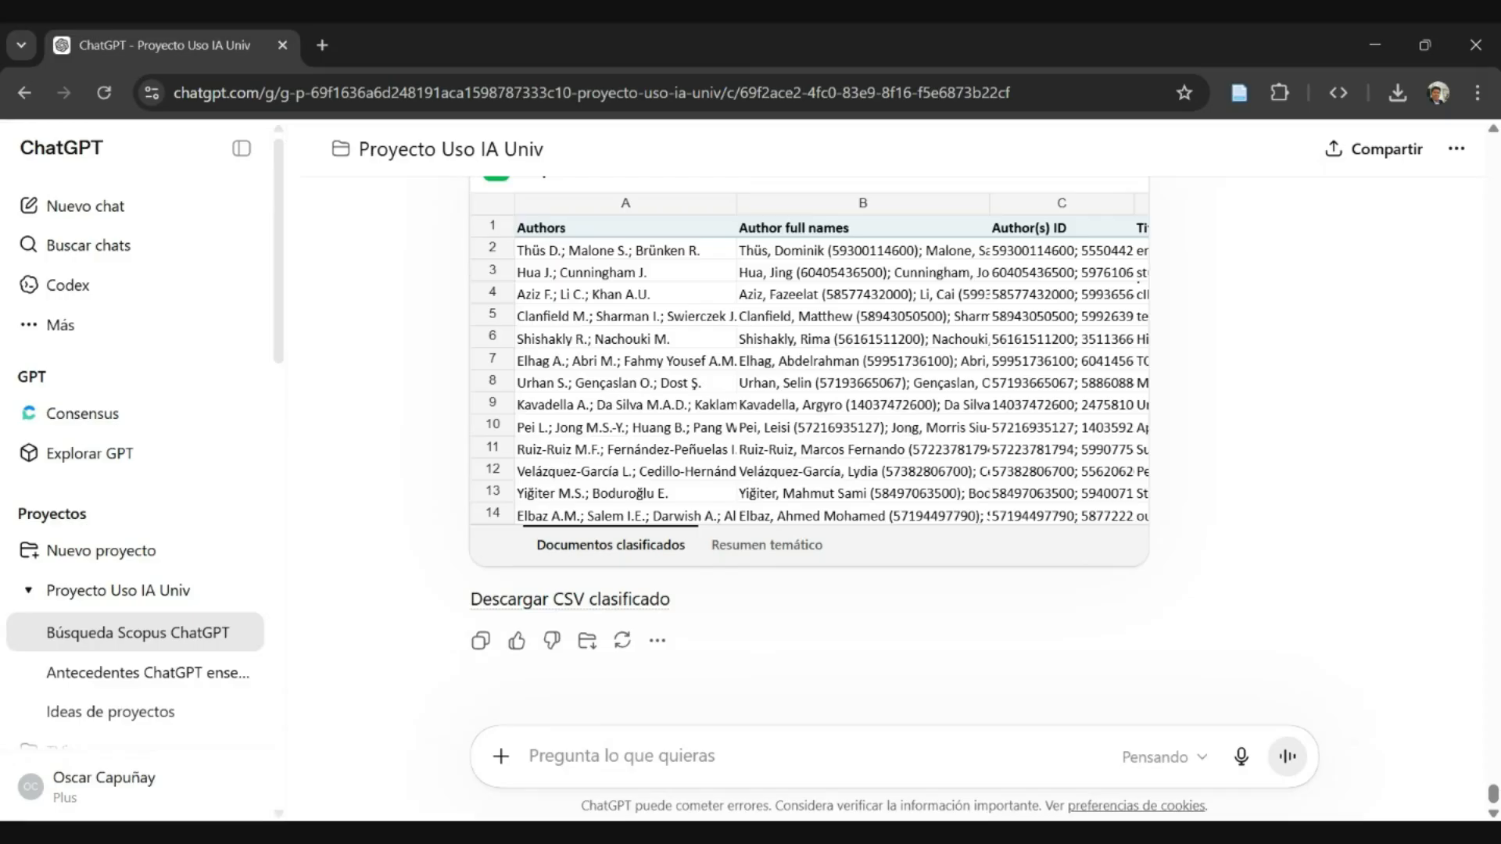
{"action": "scroll", "coordinate": [805, 547], "scroll_direction": "up", "scroll_amount": 5}
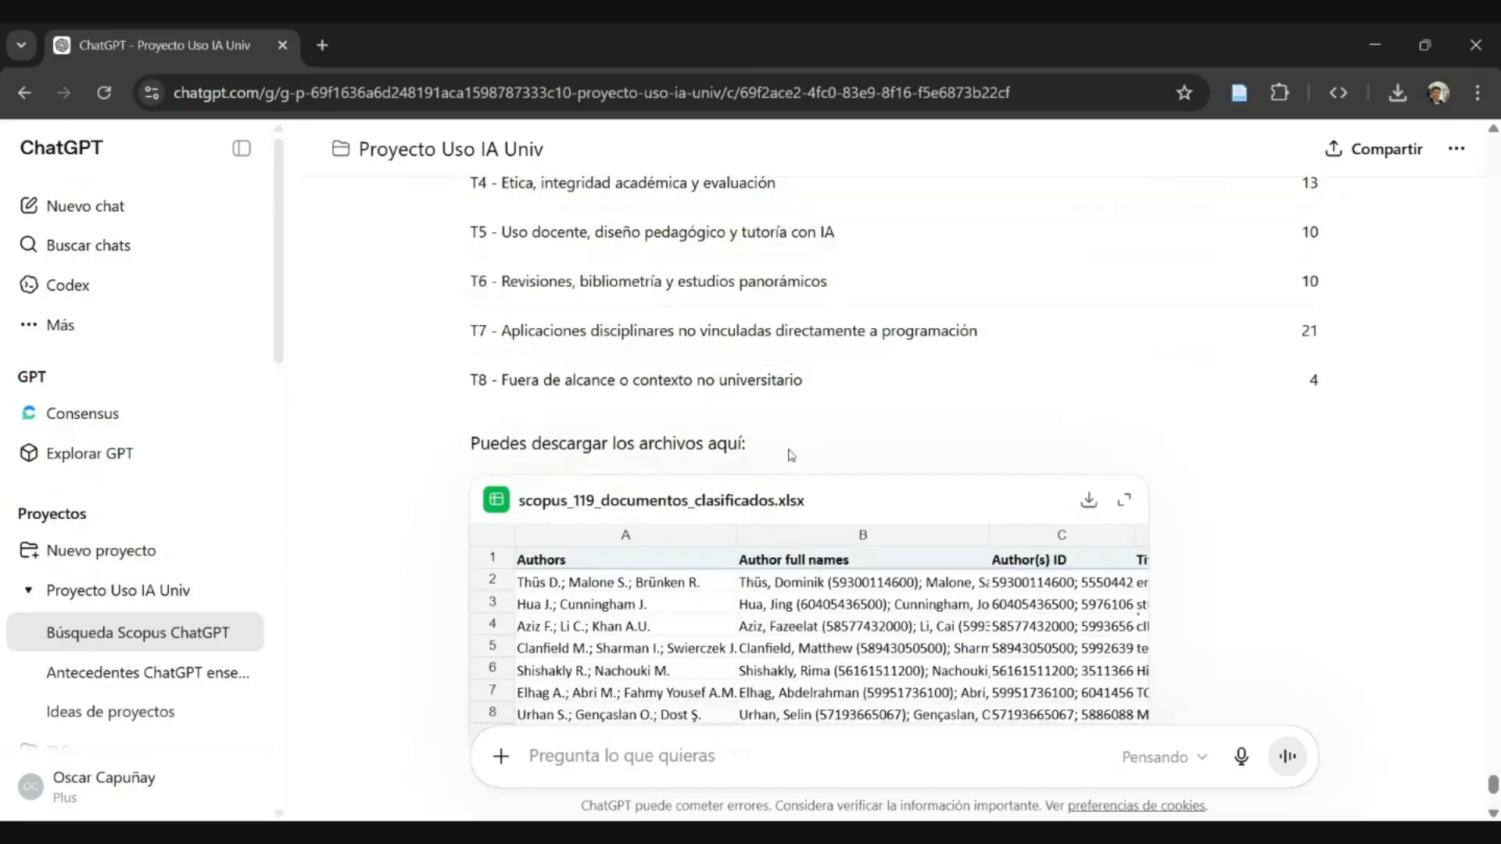
{"action": "scroll", "coordinate": [739, 434], "scroll_direction": "up", "scroll_amount": 2}
{"action": "scroll", "coordinate": [713, 466], "scroll_direction": "up", "scroll_amount": 3}
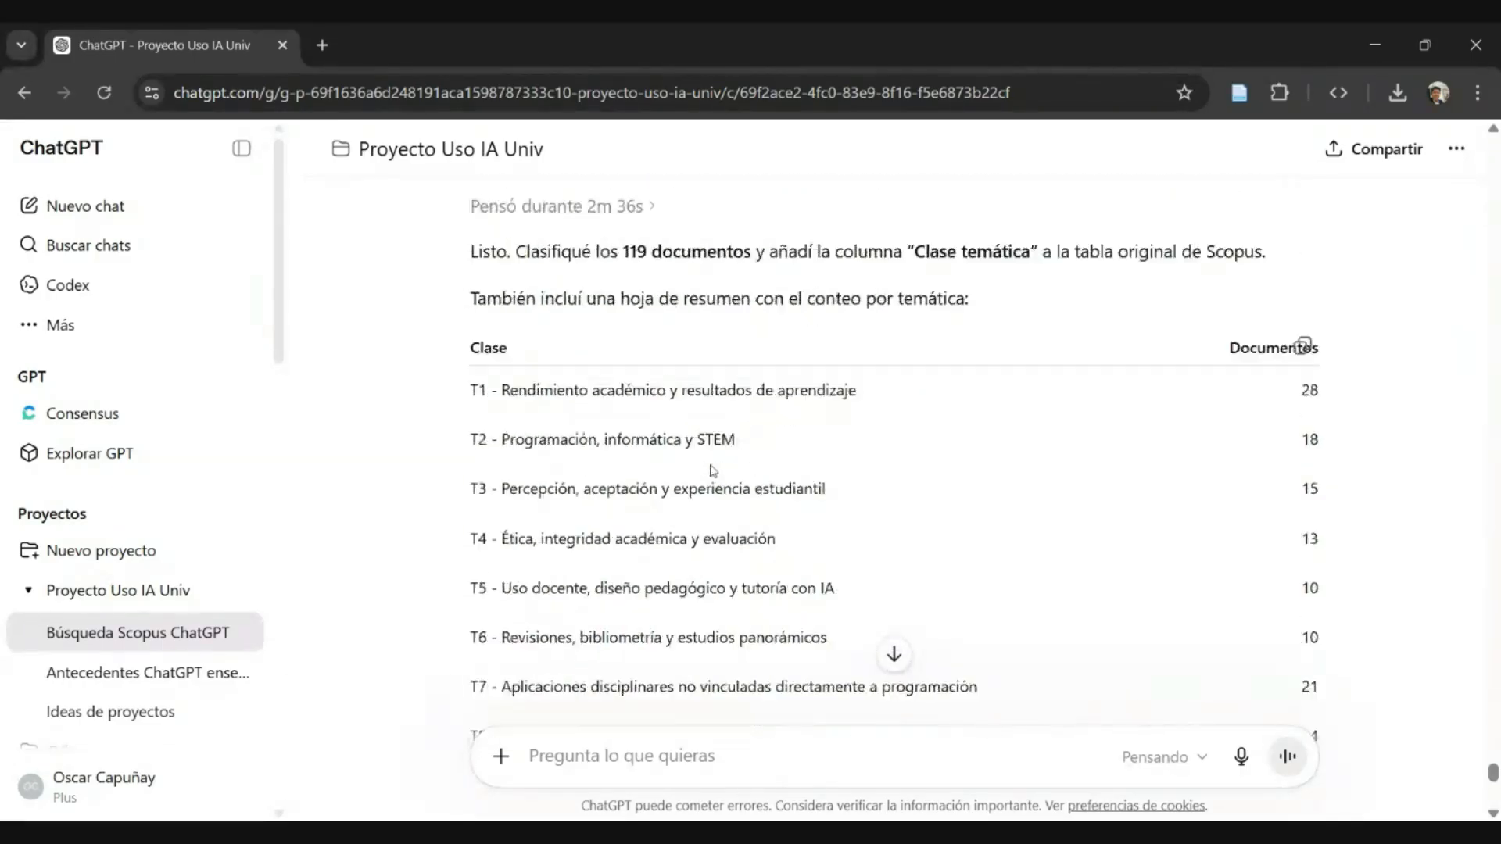
{"action": "scroll", "coordinate": [713, 467], "scroll_direction": "down", "scroll_amount": 4}
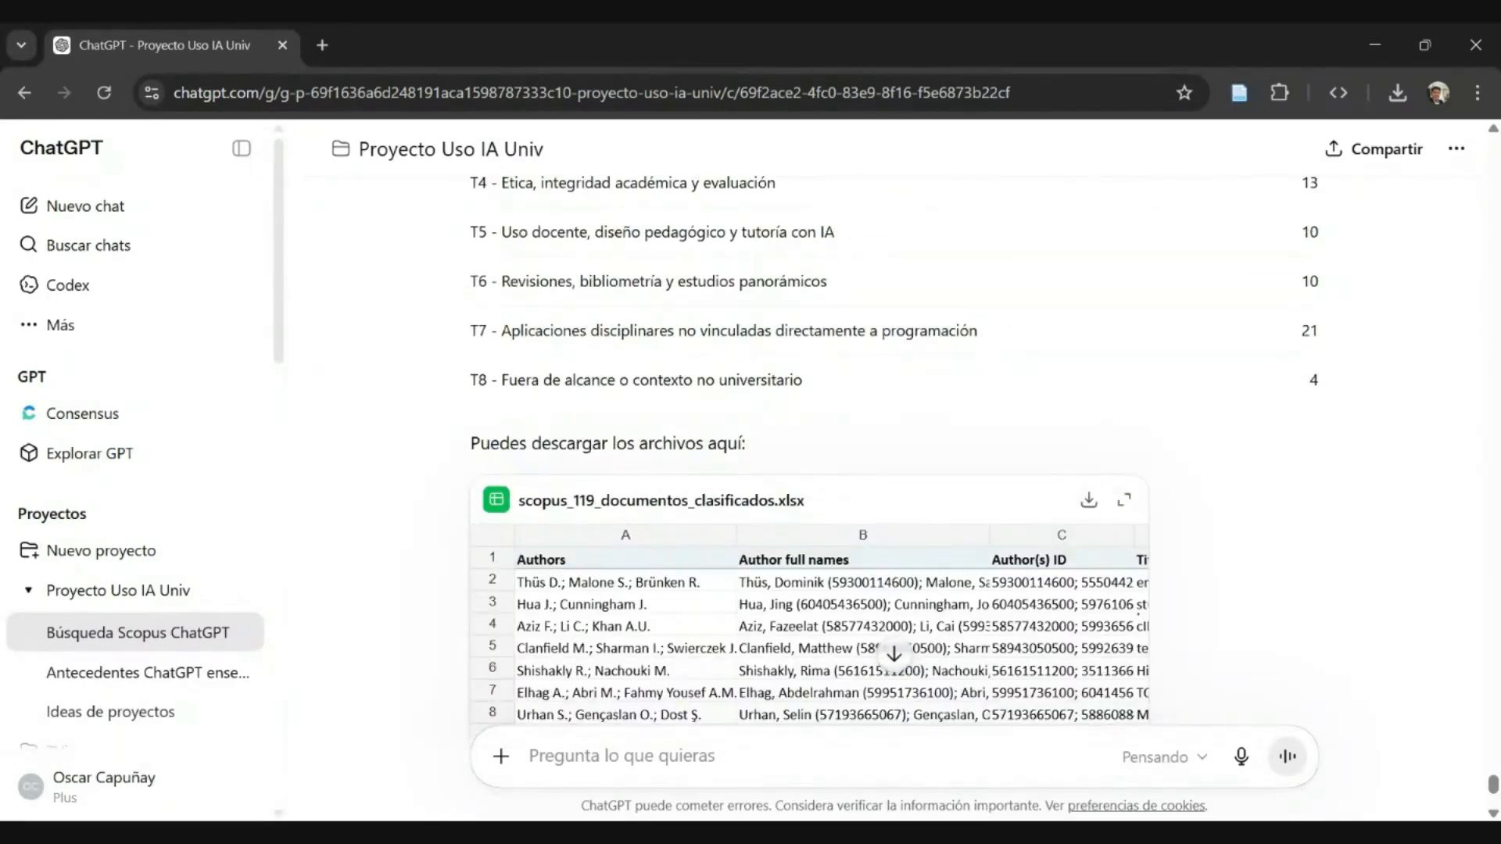
{"action": "scroll", "coordinate": [733, 427], "scroll_direction": "down", "scroll_amount": 4}
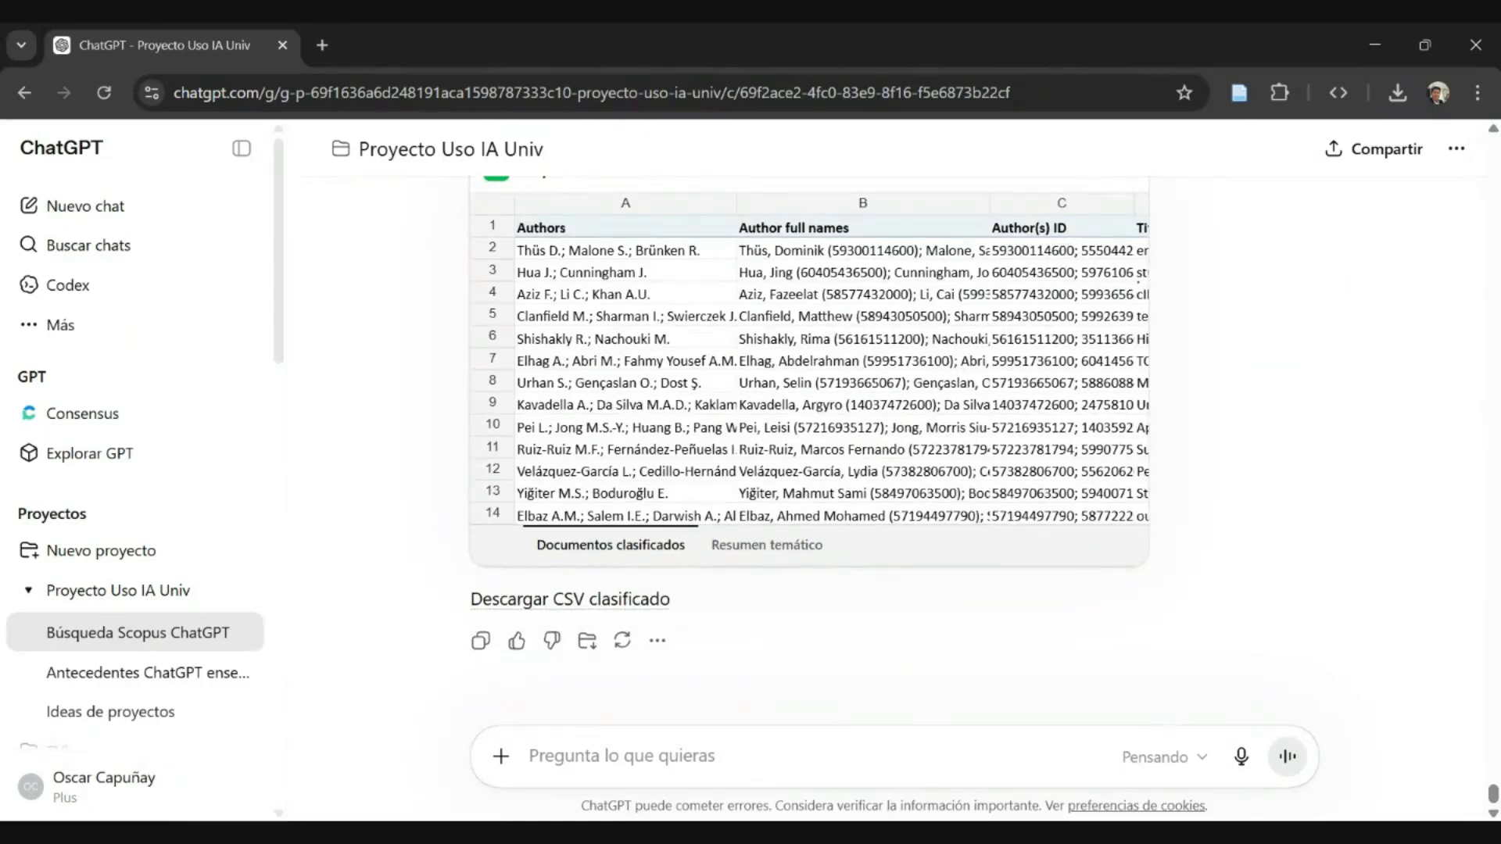
- Send the follow-up prompt "continua con el siuiente paso" in the same conversation
{"action": "type", "text": "cont"}
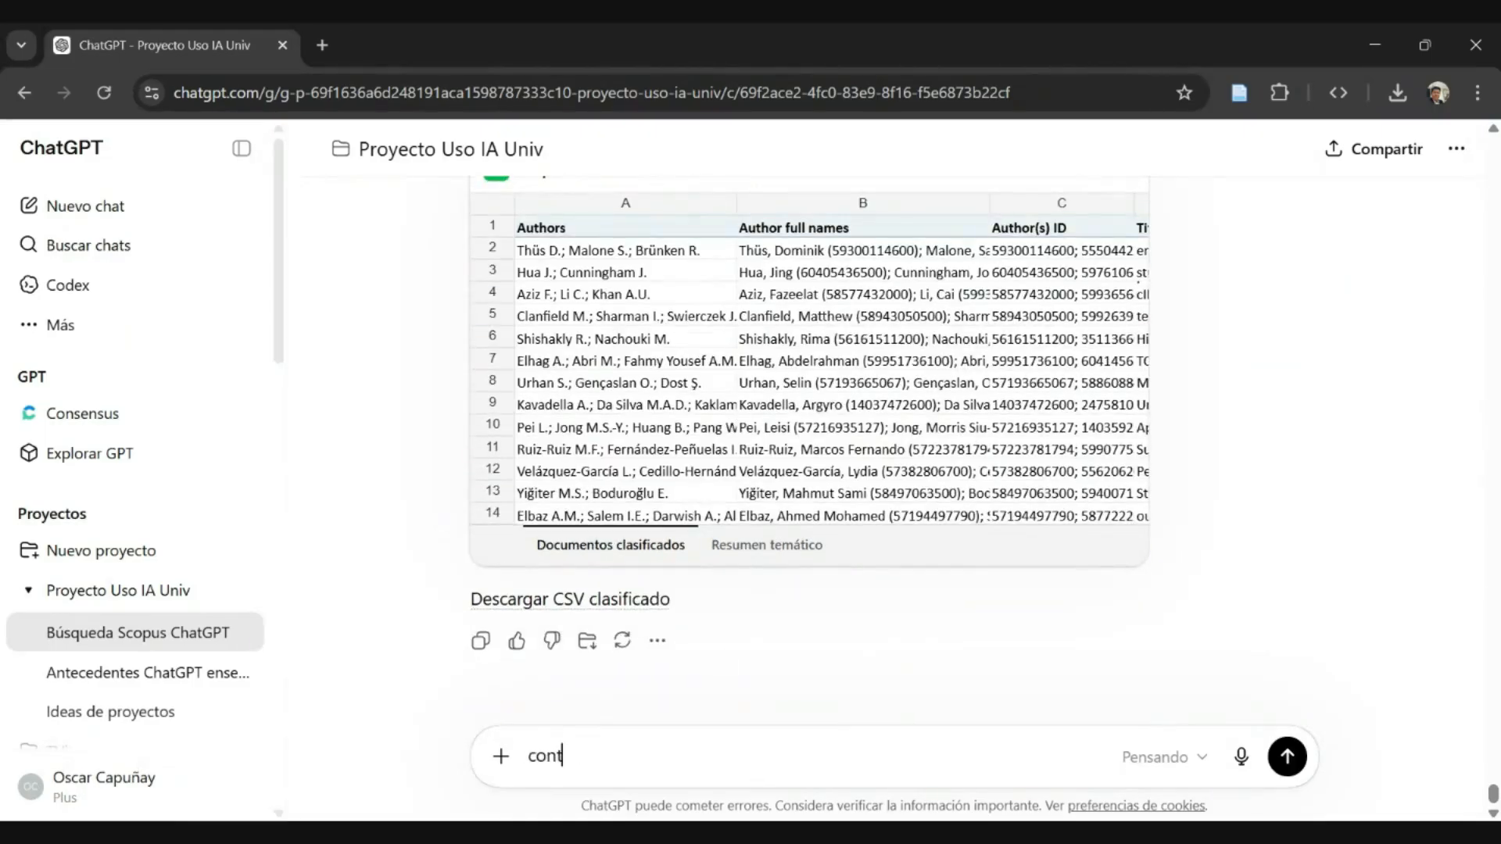
{"action": "type", "text": "inua con el siuiente paso"}
{"action": "key", "text": "Return"}
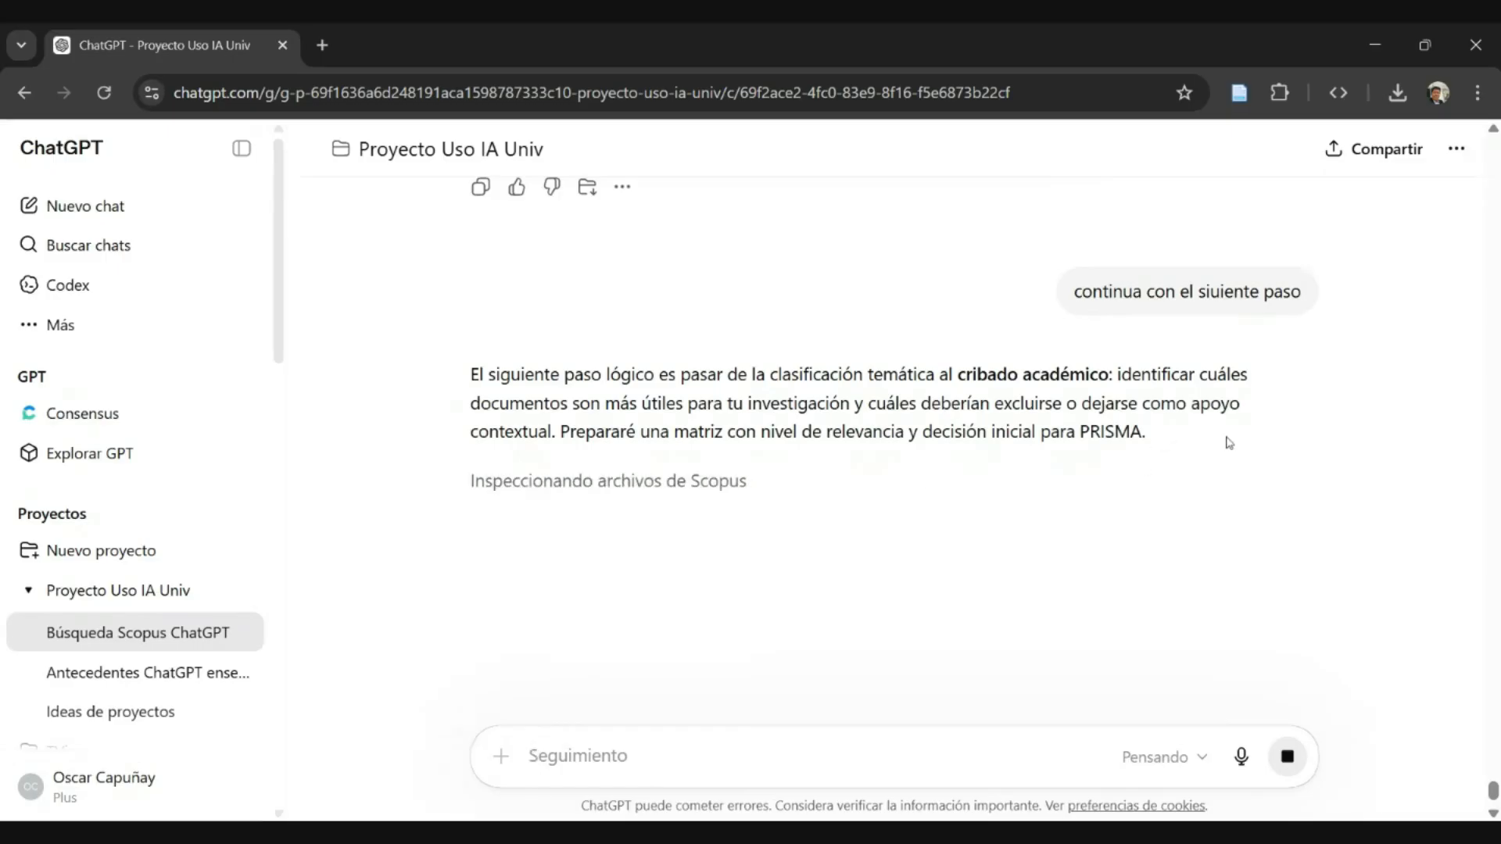
- Check the available model modes, Instant and Thinking, while the screening reply is being generated
{"action": "key", "text": "ctrl+plus"}
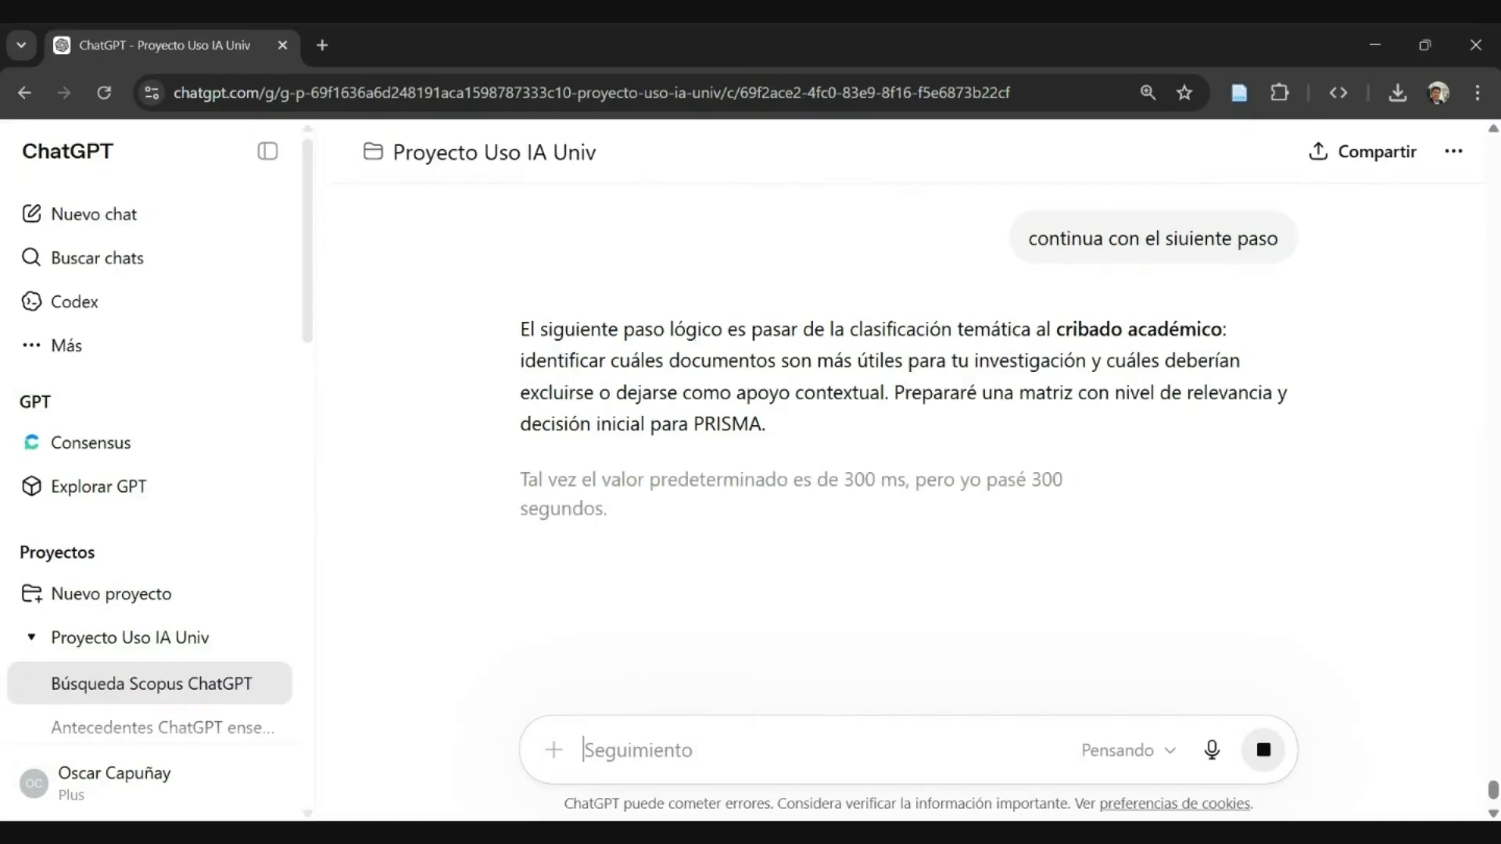
{"action": "scroll", "coordinate": [829, 382], "scroll_direction": "down", "scroll_amount": 1}
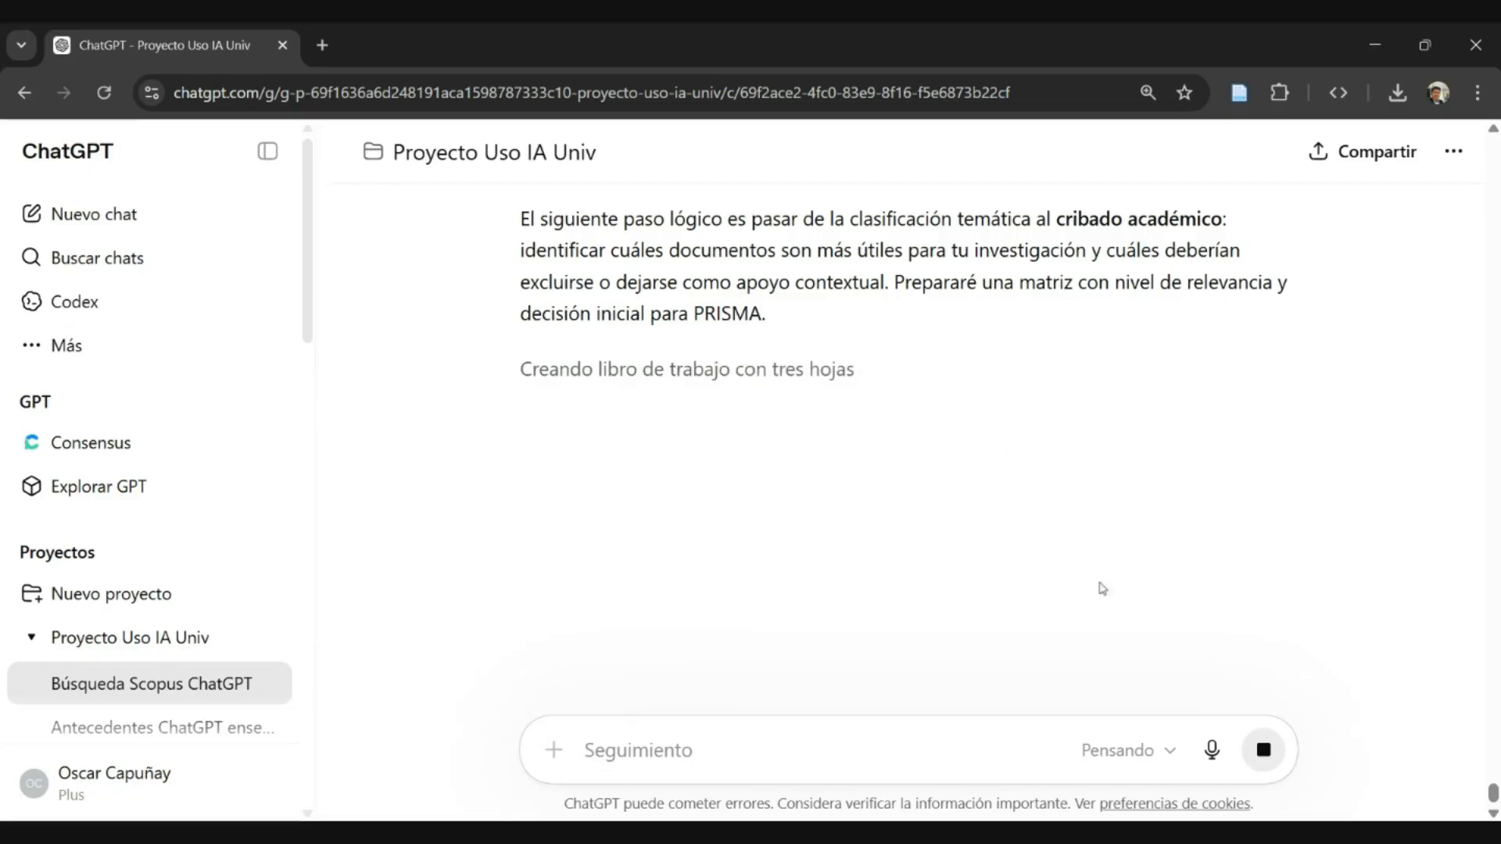
{"action": "left_click", "coordinate": [1124, 750]}
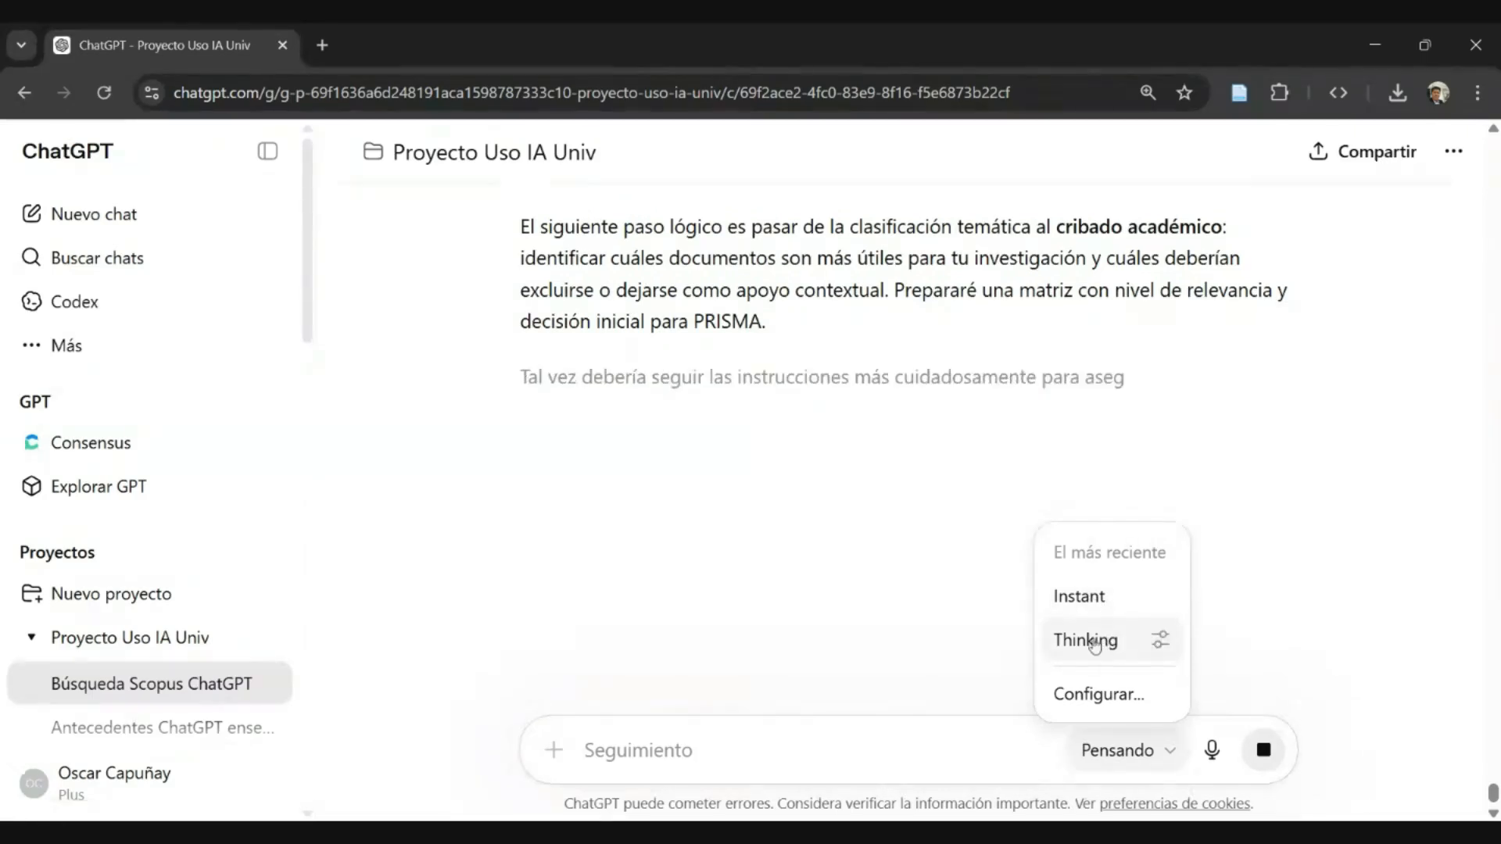
{"action": "left_click", "coordinate": [1332, 594]}
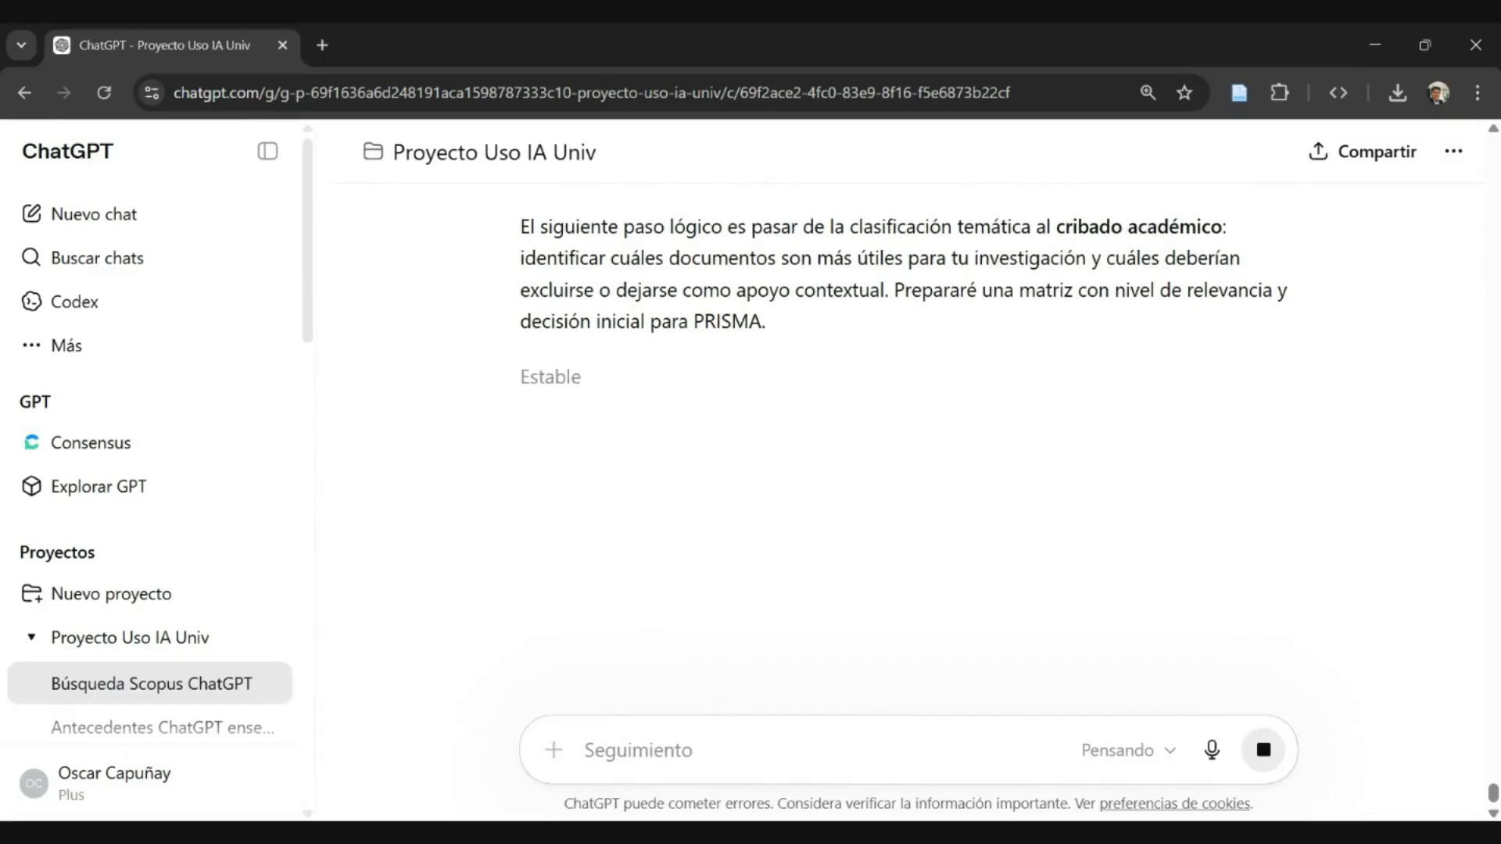
- Enlarge the page to read the notice about ChatGPT errors and verifying important information, and restore the smaller zoom
{"action": "key", "text": "ctrl+plus"}
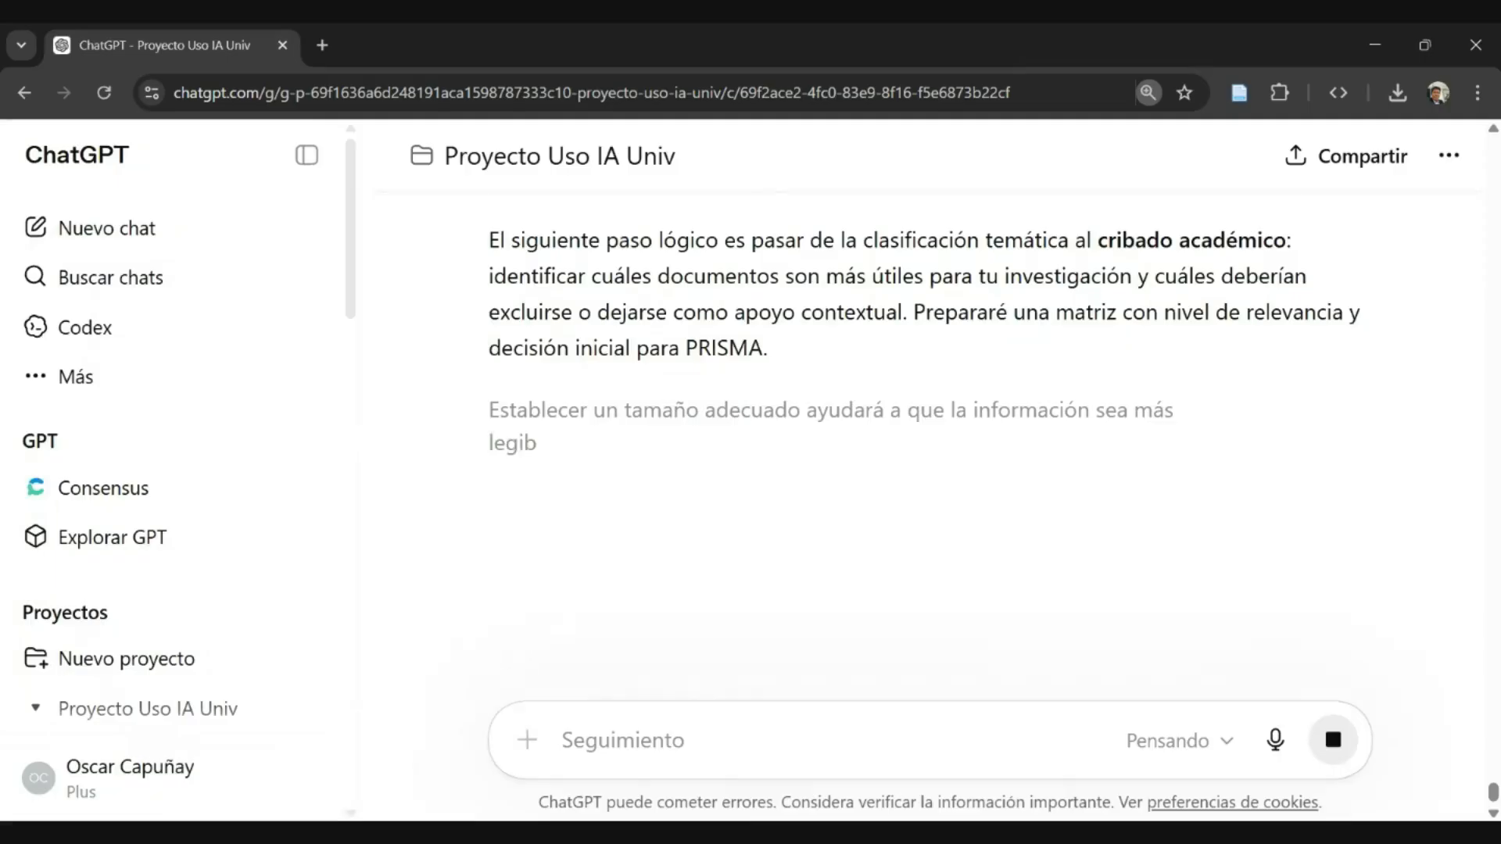
{"action": "key", "text": "ctrl+plus"}
{"action": "key", "text": "ctrl+plus"}
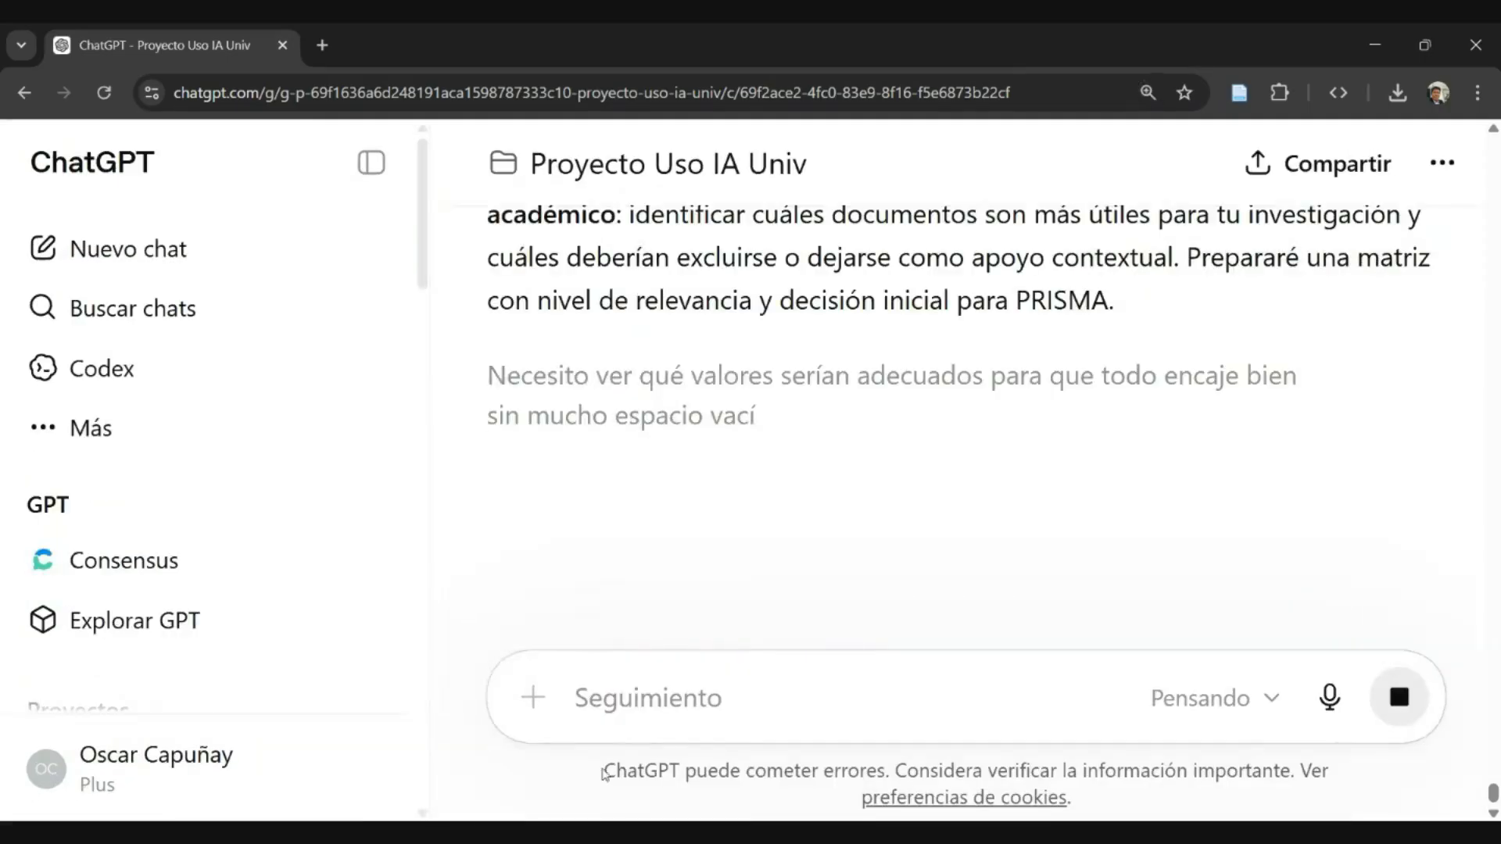
{"action": "left_click_drag", "start_coordinate": [603, 771], "coordinate": [1291, 771]}
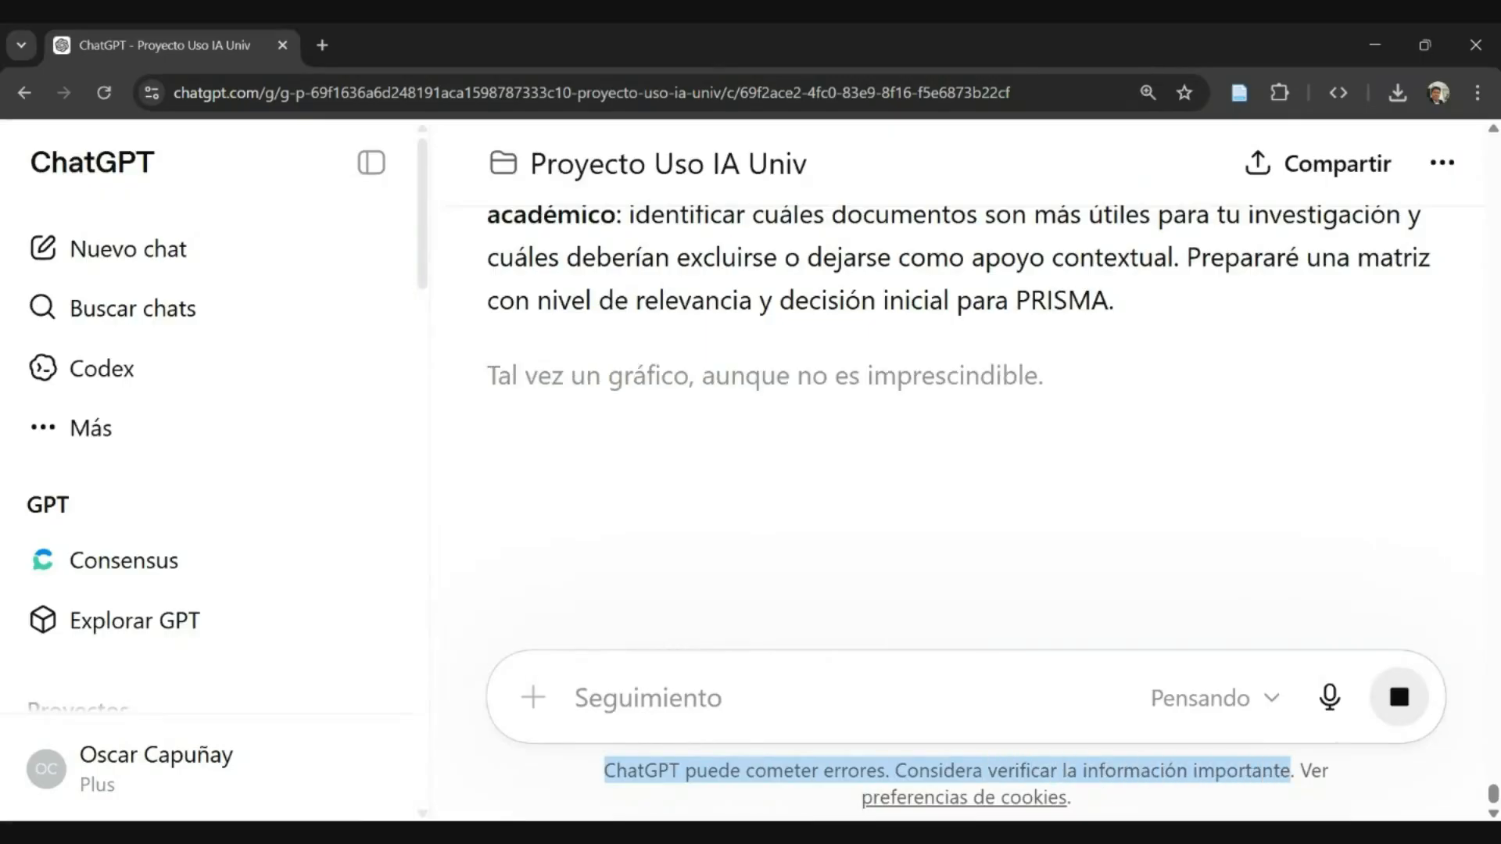
{"action": "left_click", "coordinate": [1291, 771]}
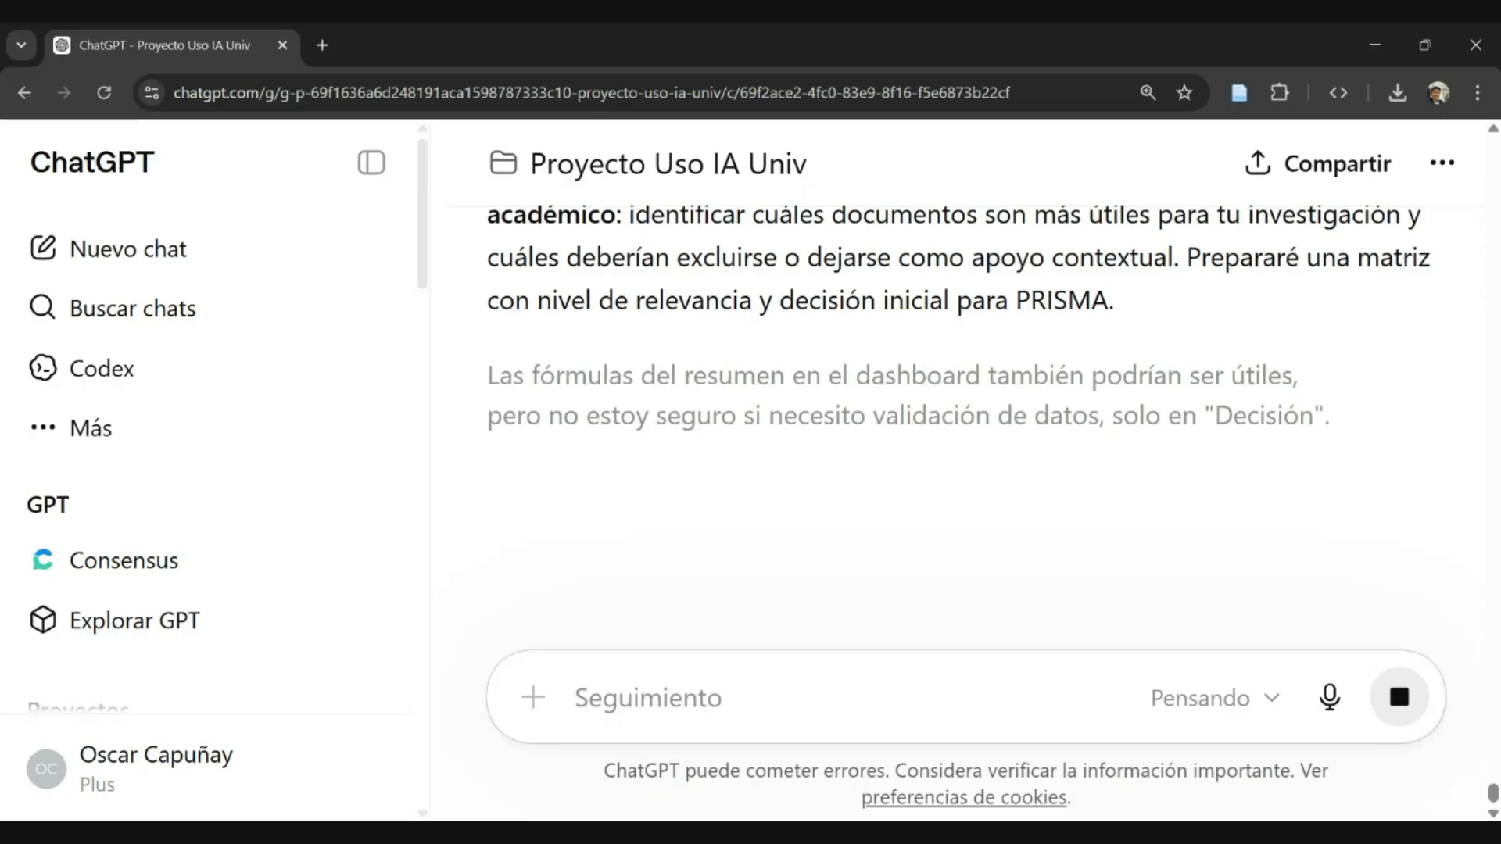
{"action": "key", "text": "ctrl+minus"}
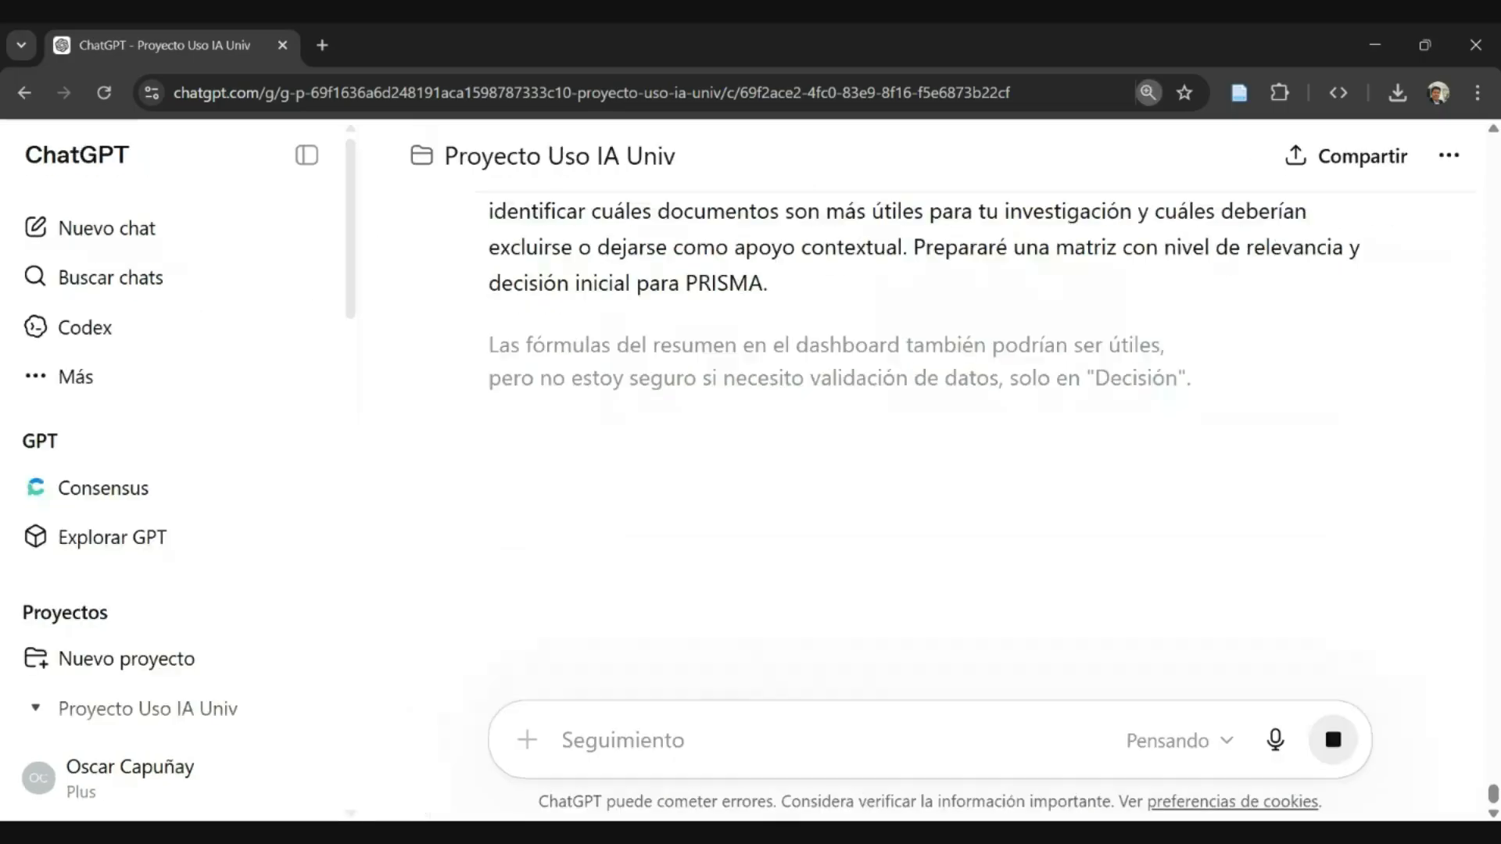
{"action": "key", "text": "ctrl+minus"}
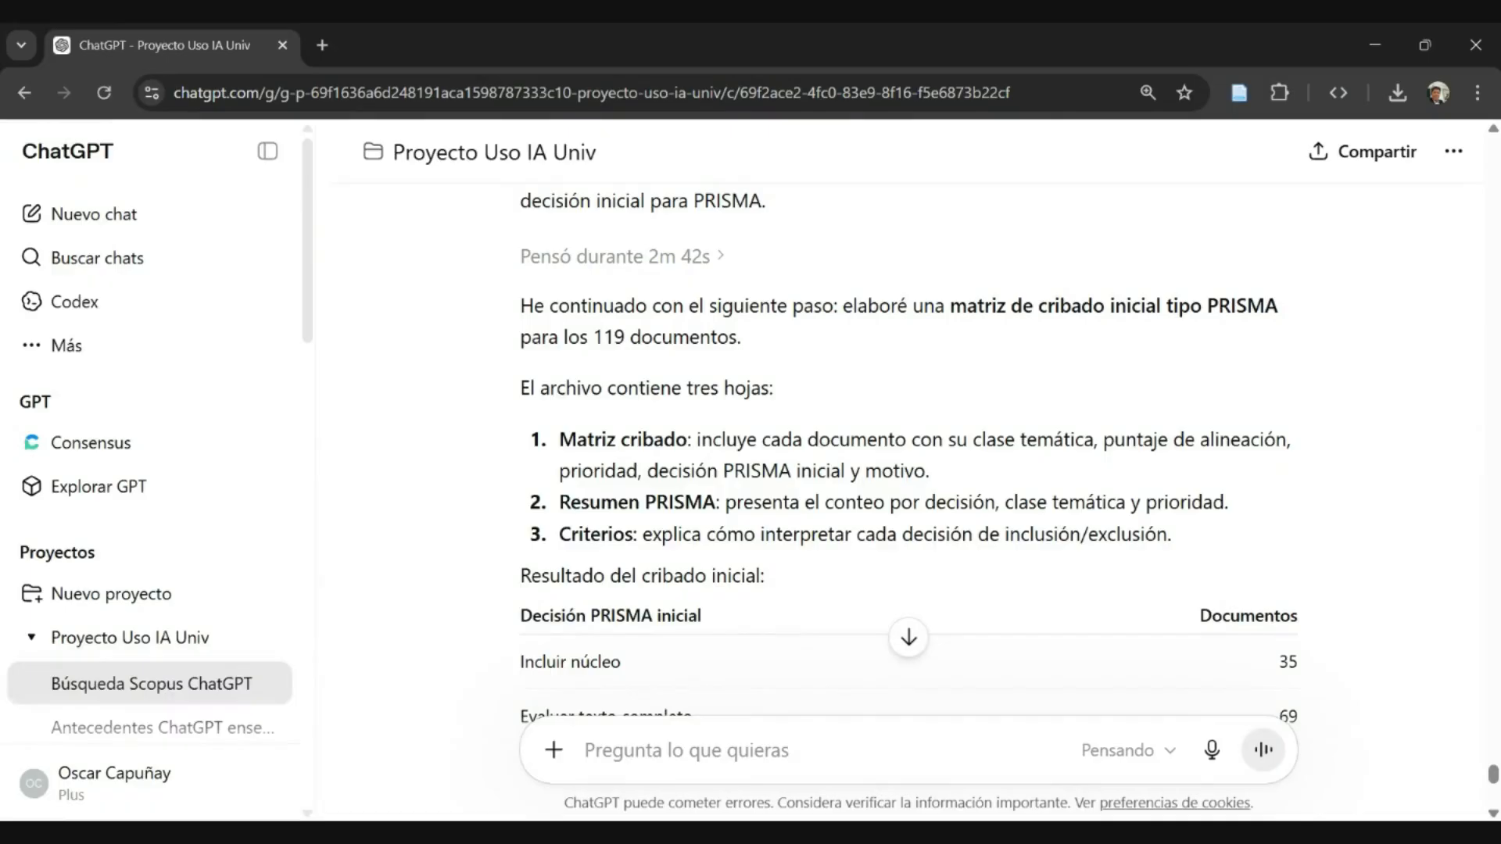
- Read the reply's introduction to the initial PRISMA screening matrix and its description of the "Matriz cribado" sheet
{"action": "scroll", "coordinate": [672, 436], "scroll_direction": "down", "scroll_amount": 1}
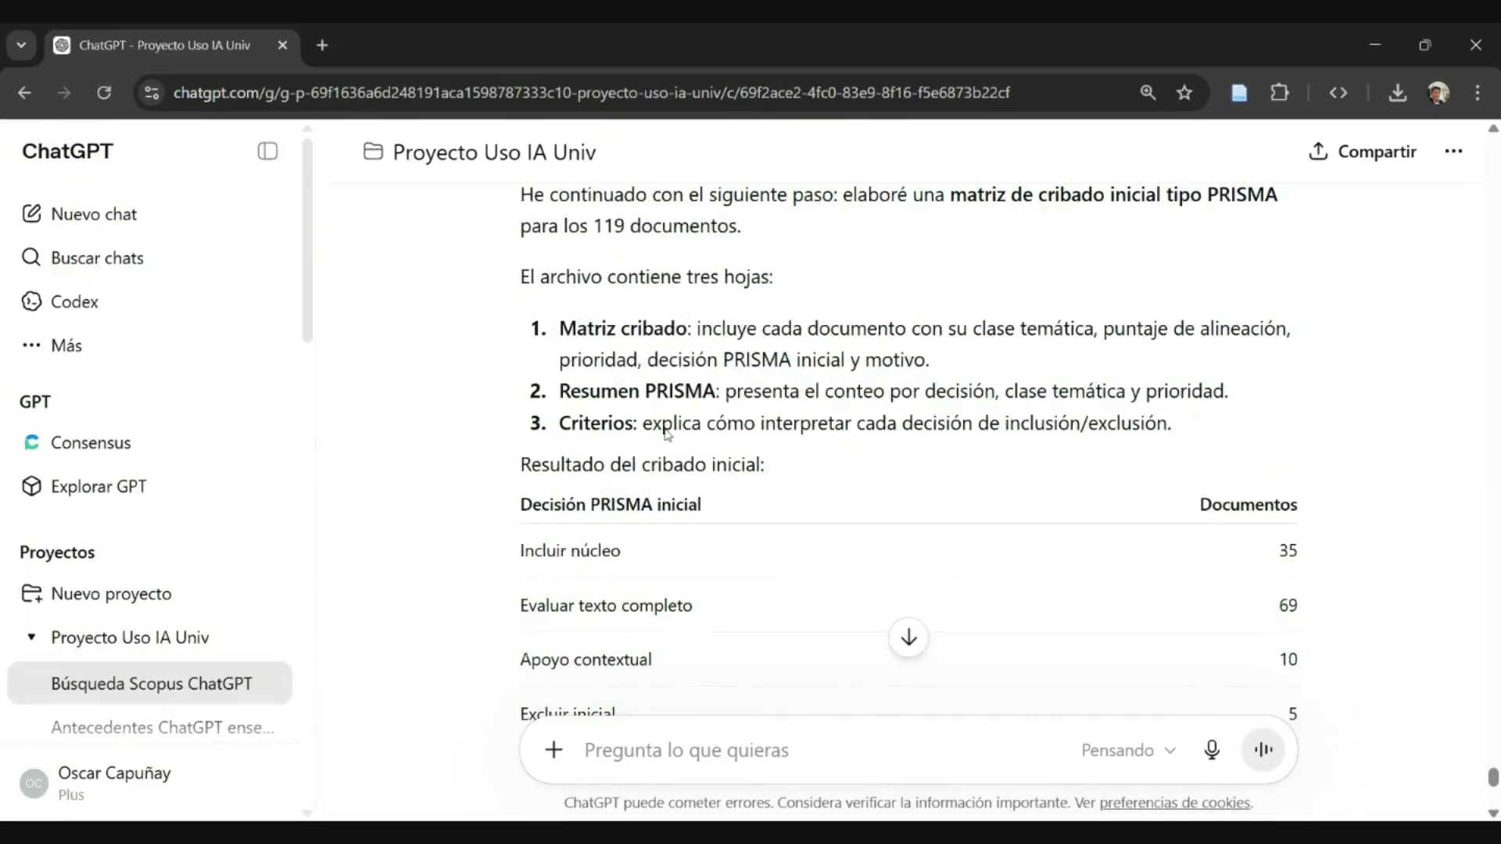
{"action": "scroll", "coordinate": [669, 435], "scroll_direction": "up", "scroll_amount": 1}
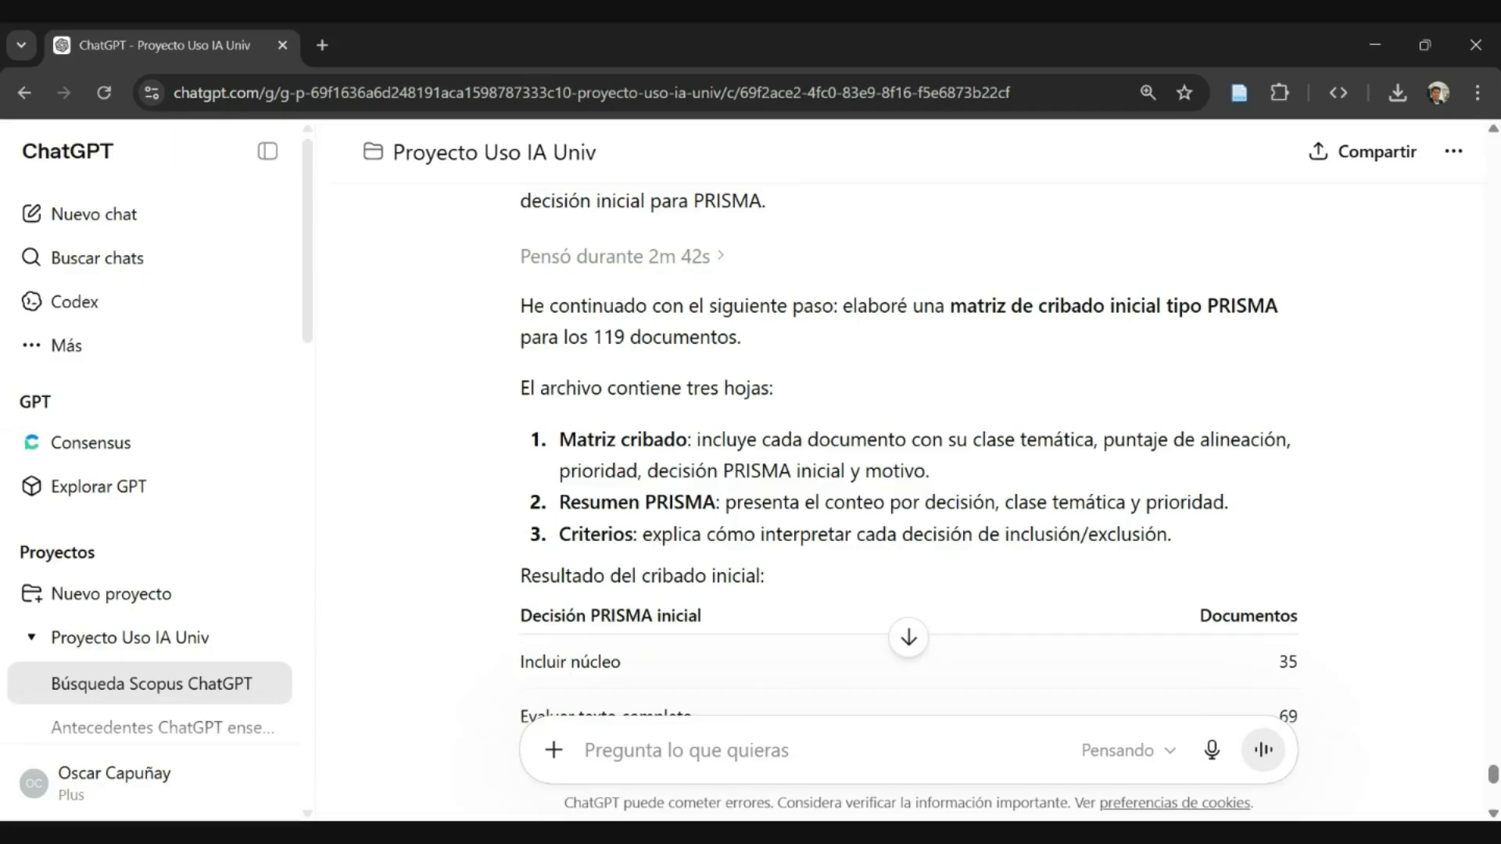
{"action": "left_click_drag", "start_coordinate": [879, 307], "coordinate": [1209, 322]}
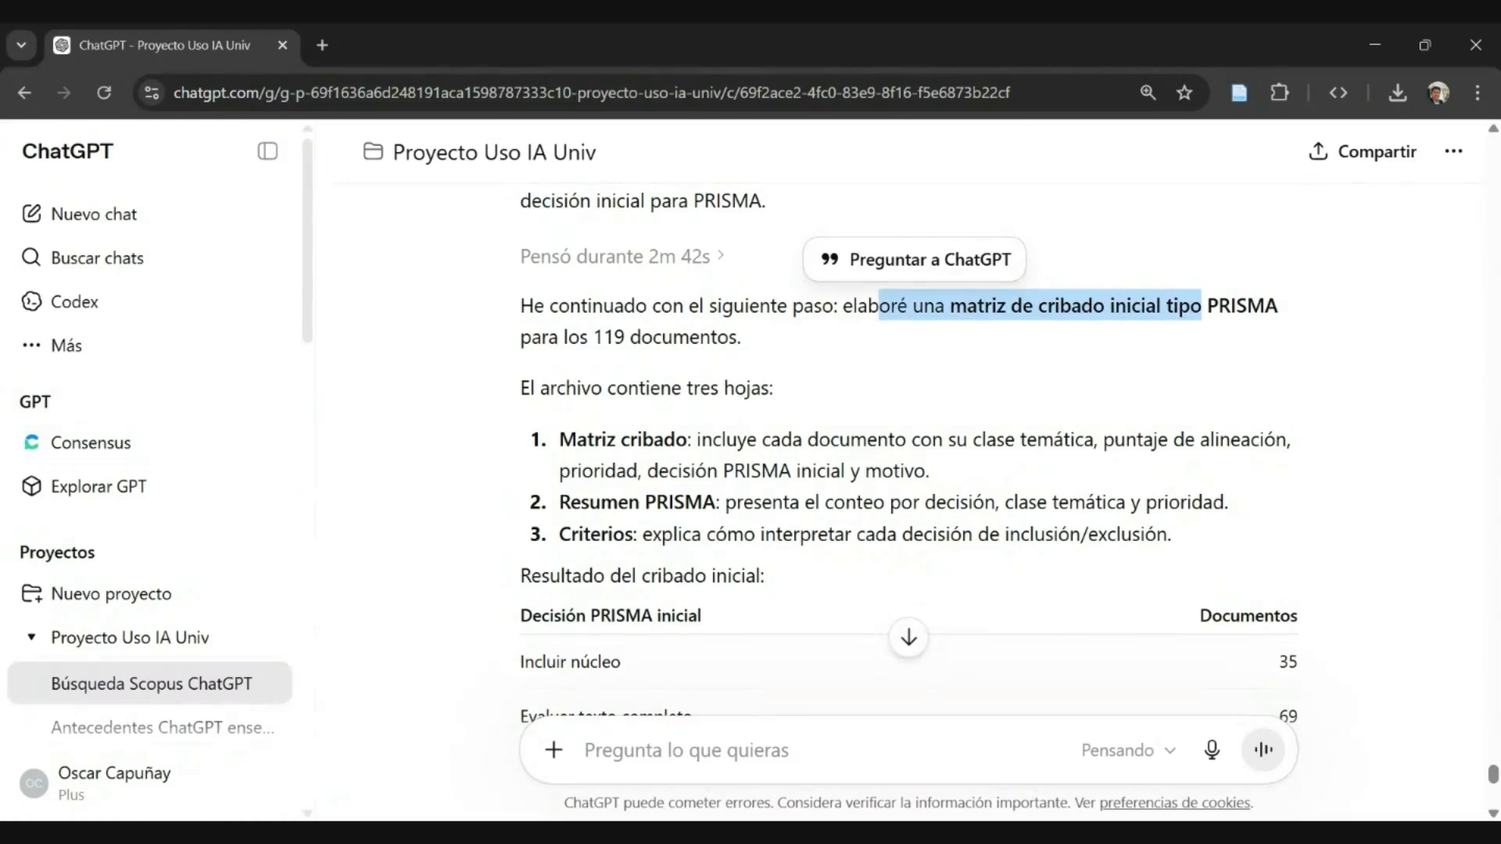
{"action": "scroll", "coordinate": [666, 328], "scroll_direction": "down", "scroll_amount": 1}
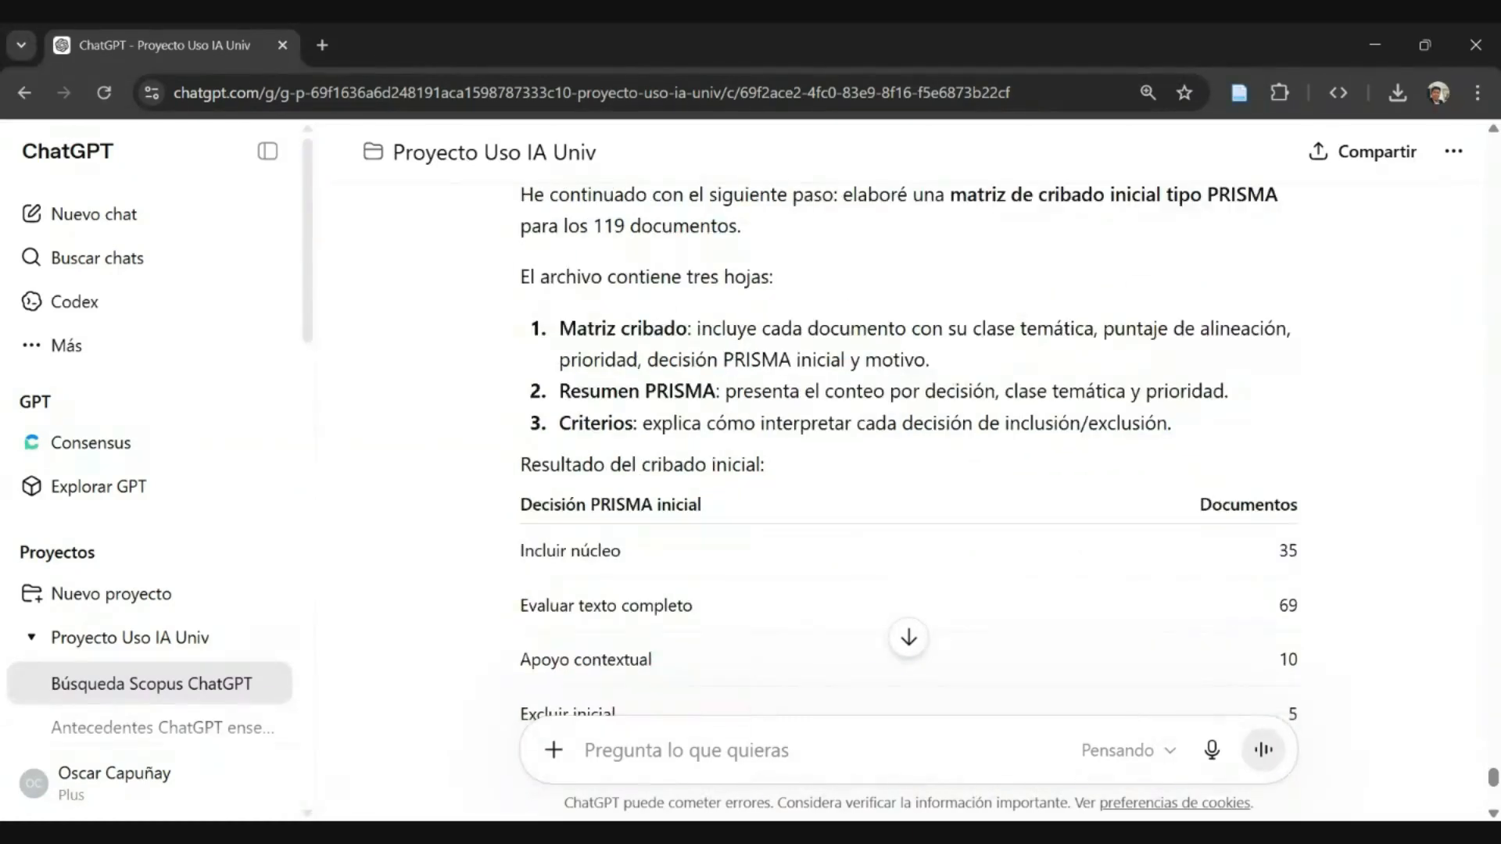
{"action": "left_click_drag", "start_coordinate": [574, 328], "coordinate": [904, 360]}
{"action": "left_click", "coordinate": [904, 359]}
{"action": "triple_click", "coordinate": [906, 360]}
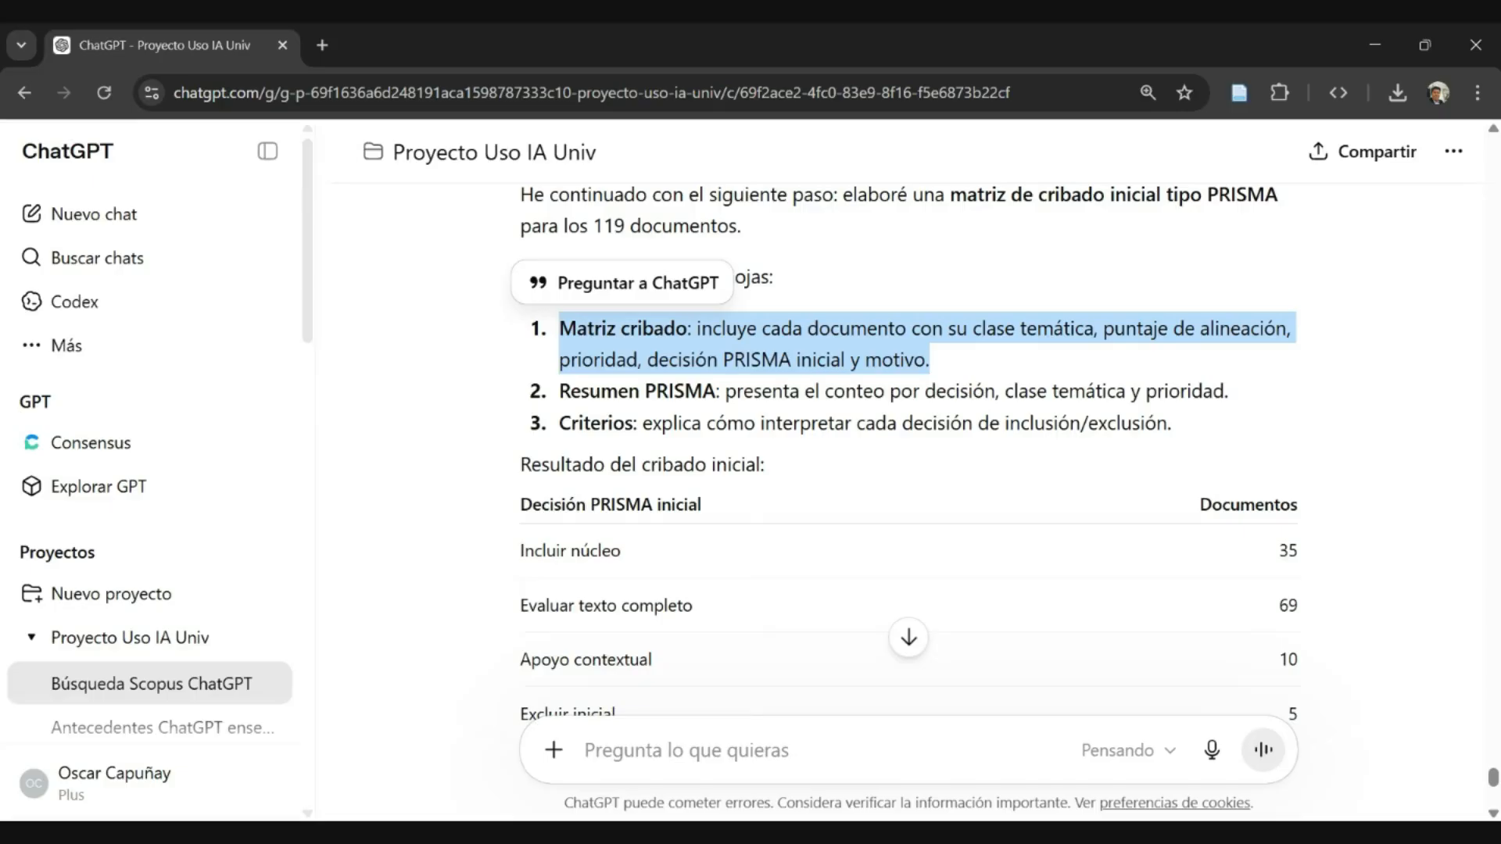
{"action": "left_click", "coordinate": [907, 360]}
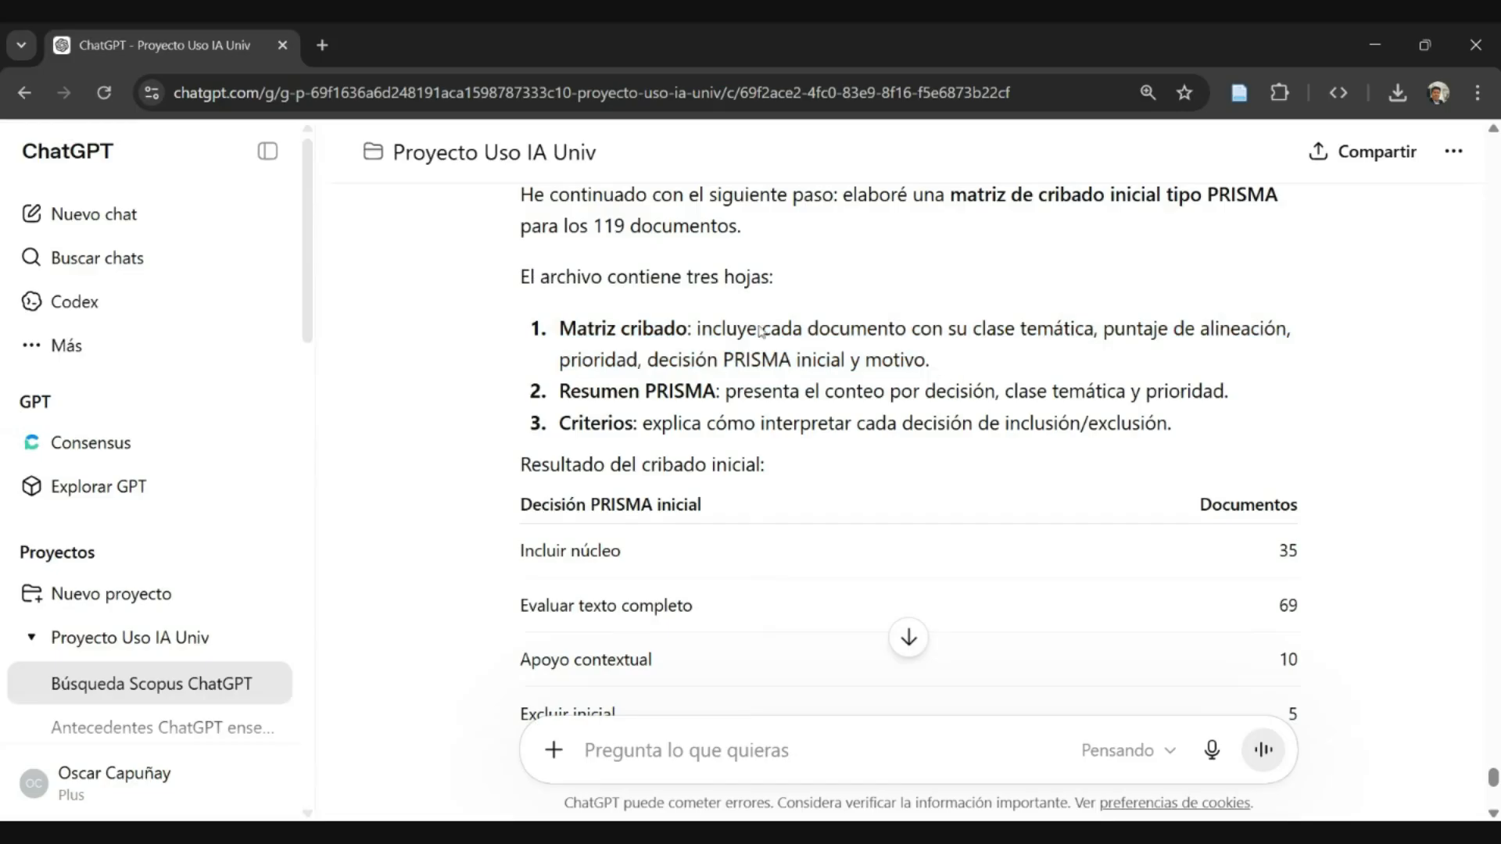
- Read the descriptions of the "Resumen PRISMA" and "Criterios" sheets in the reply
{"action": "scroll", "coordinate": [627, 300], "scroll_direction": "down", "scroll_amount": 2}
{"action": "left_click_drag", "start_coordinate": [590, 289], "coordinate": [1228, 281]}
{"action": "left_click", "coordinate": [997, 293]}
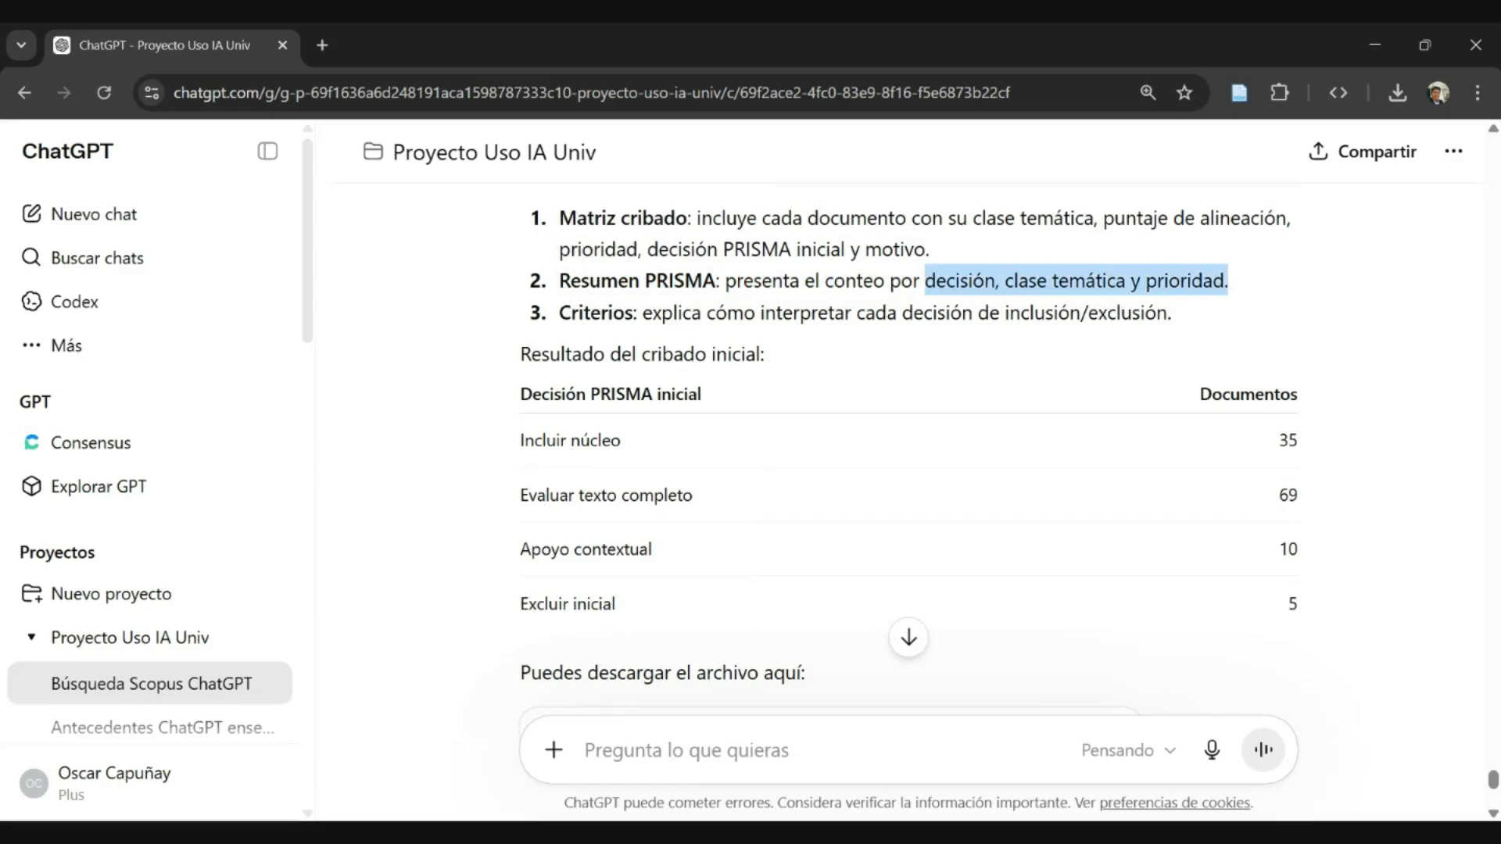
{"action": "left_click_drag", "start_coordinate": [558, 313], "coordinate": [1167, 313]}
{"action": "left_click", "coordinate": [618, 340]}
{"action": "scroll", "coordinate": [619, 339], "scroll_direction": "down", "scroll_amount": 1}
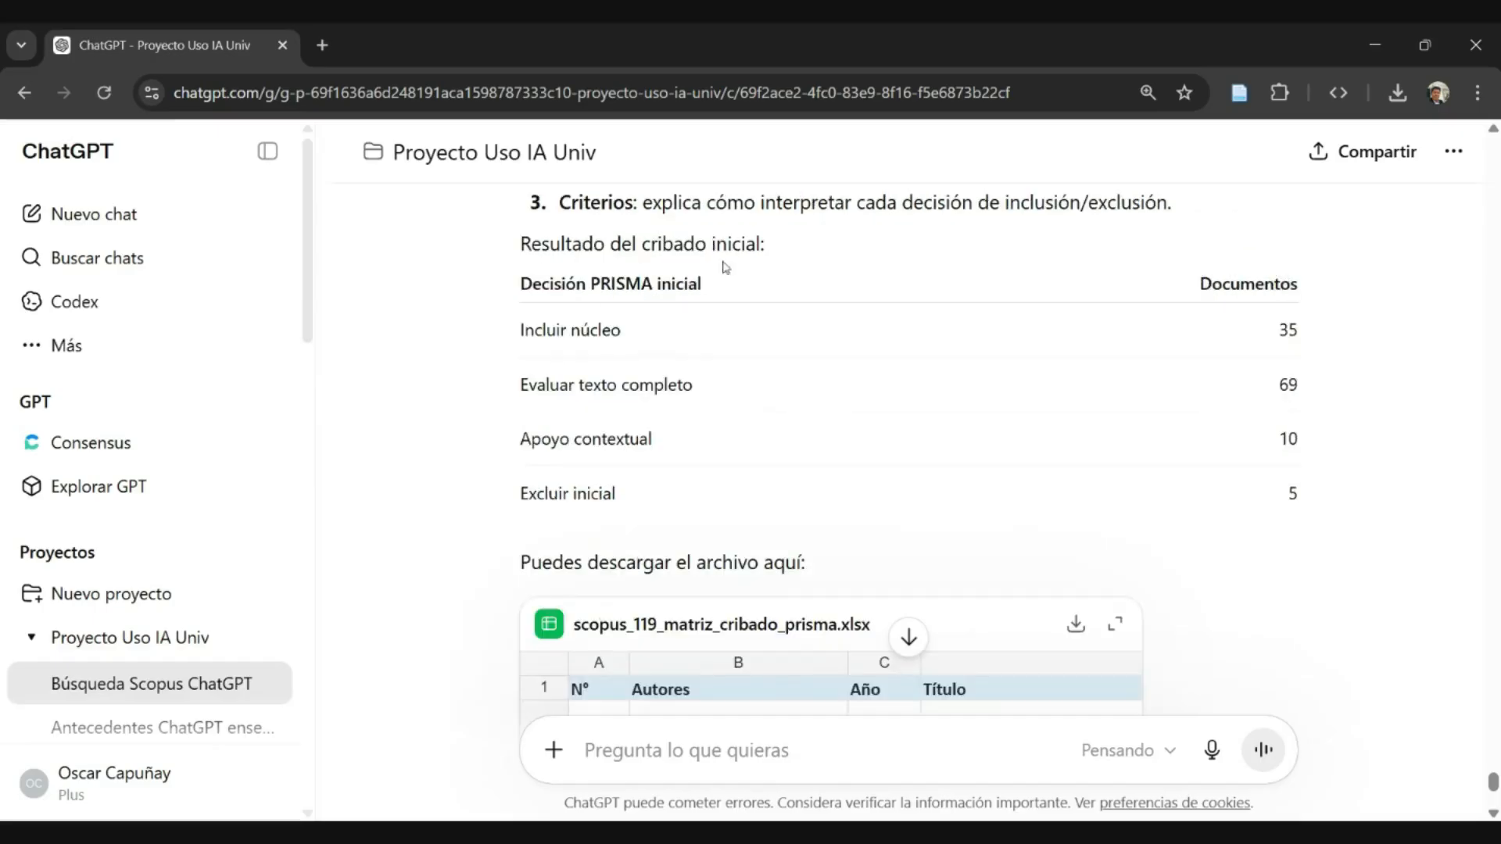
- Examine the "Incluir núcleo" and "Evaluar texto completo" decisions and their document counts in the initial screening table
{"action": "left_click_drag", "start_coordinate": [552, 292], "coordinate": [740, 297]}
{"action": "left_click", "coordinate": [739, 299]}
{"action": "left_click_drag", "start_coordinate": [542, 336], "coordinate": [615, 341]}
{"action": "mouse_move", "coordinate": [1277, 337]}
{"action": "left_mouse_down"}
{"action": "mouse_move", "coordinate": [1302, 337]}
{"action": "mouse_move", "coordinate": [1289, 342]}
{"action": "left_mouse_up"}
{"action": "left_click_drag", "start_coordinate": [568, 385], "coordinate": [668, 386]}
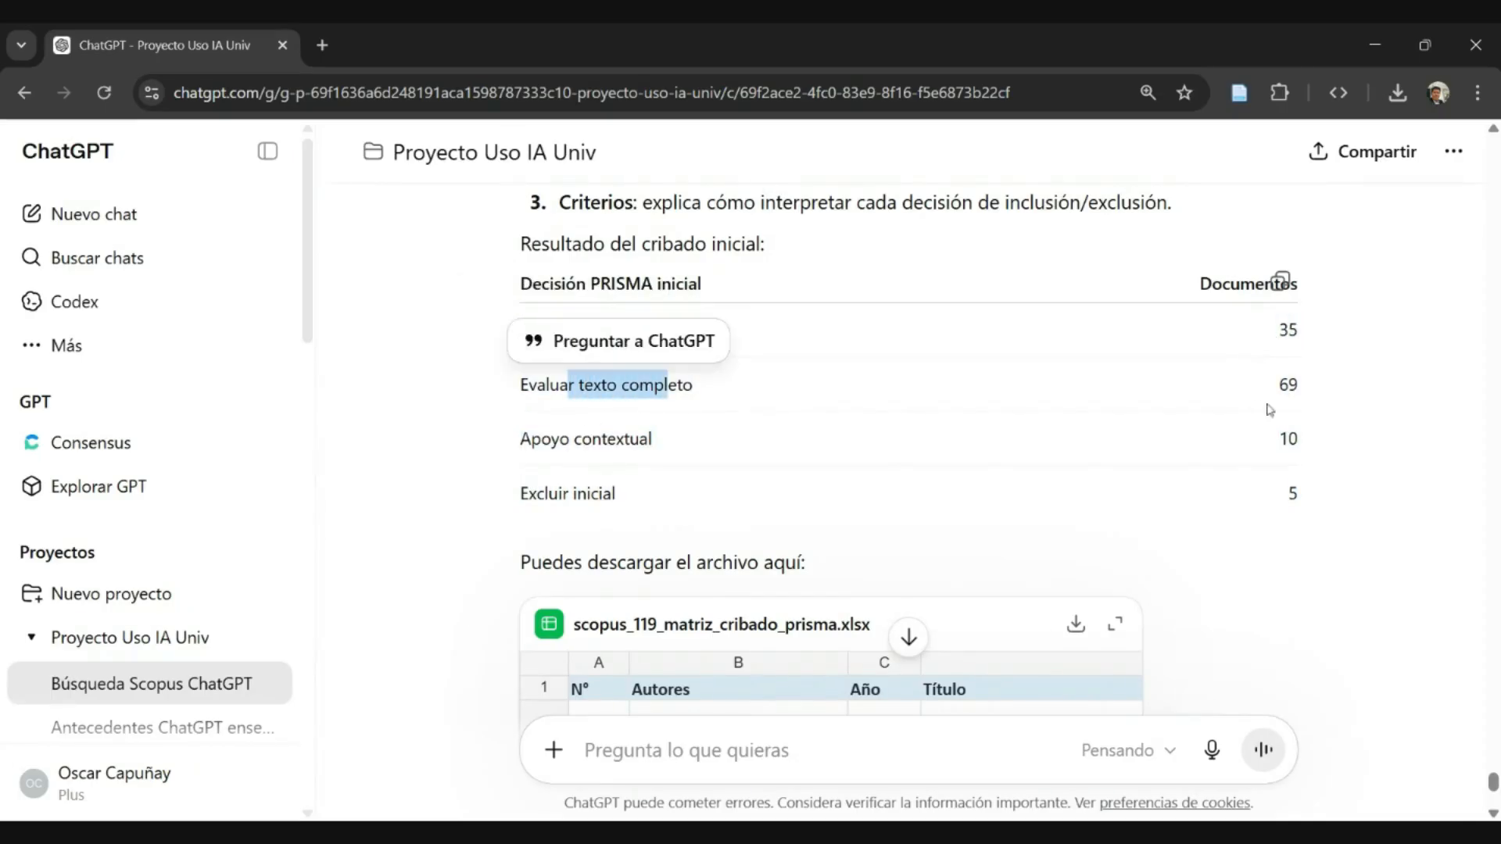
{"action": "left_click_drag", "start_coordinate": [1271, 409], "coordinate": [1297, 500]}
{"action": "left_click", "coordinate": [1279, 398]}
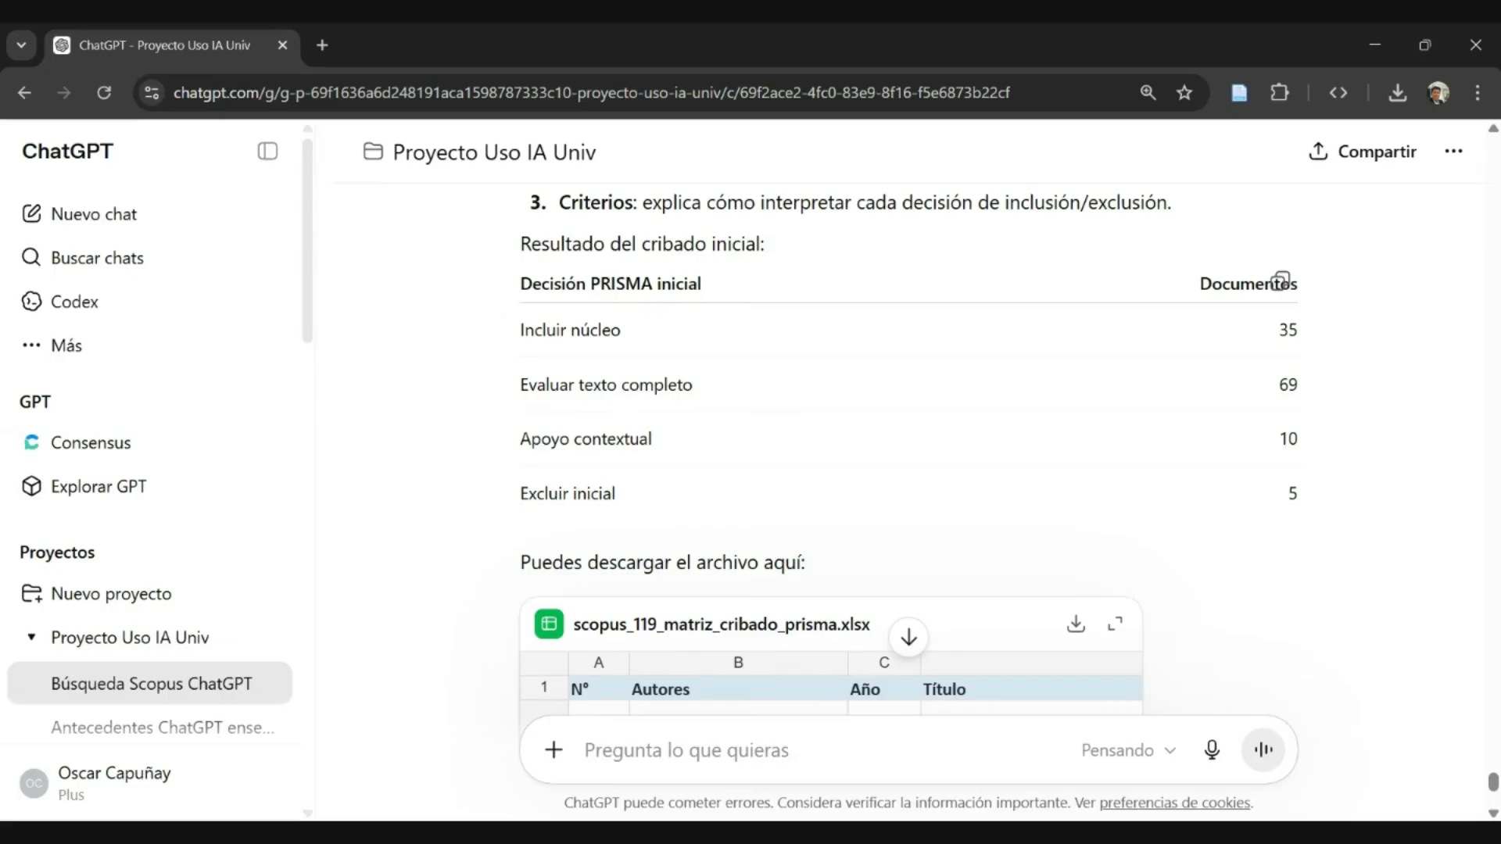
- Examine the "Apoyo contextual" and "Excluir inicial" decisions in the screening table, including the count of initially excluded documents
{"action": "left_click_drag", "start_coordinate": [541, 439], "coordinate": [640, 439]}
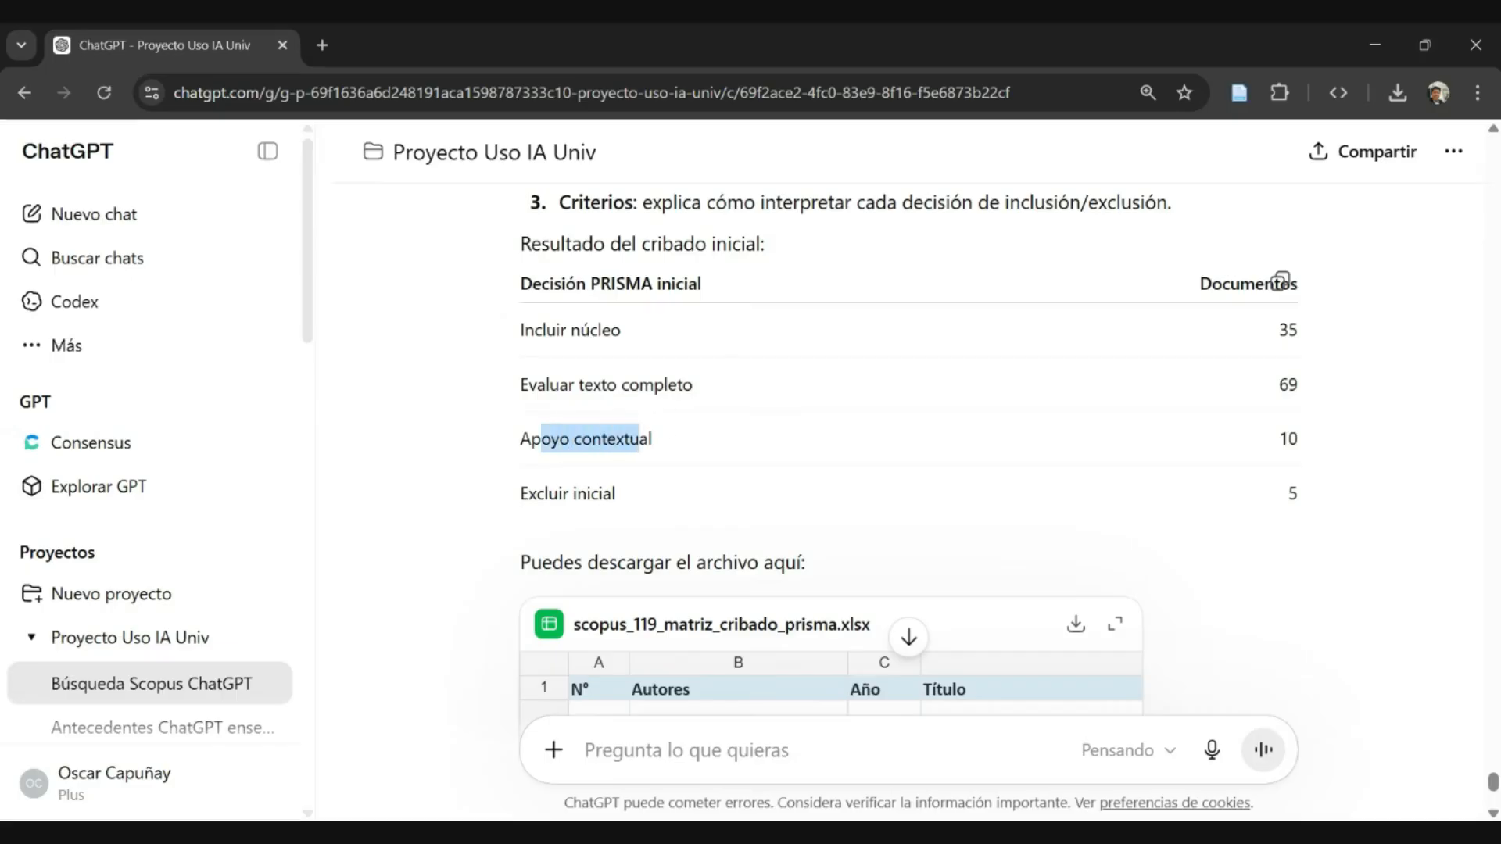
{"action": "left_click_drag", "start_coordinate": [549, 494], "coordinate": [603, 493]}
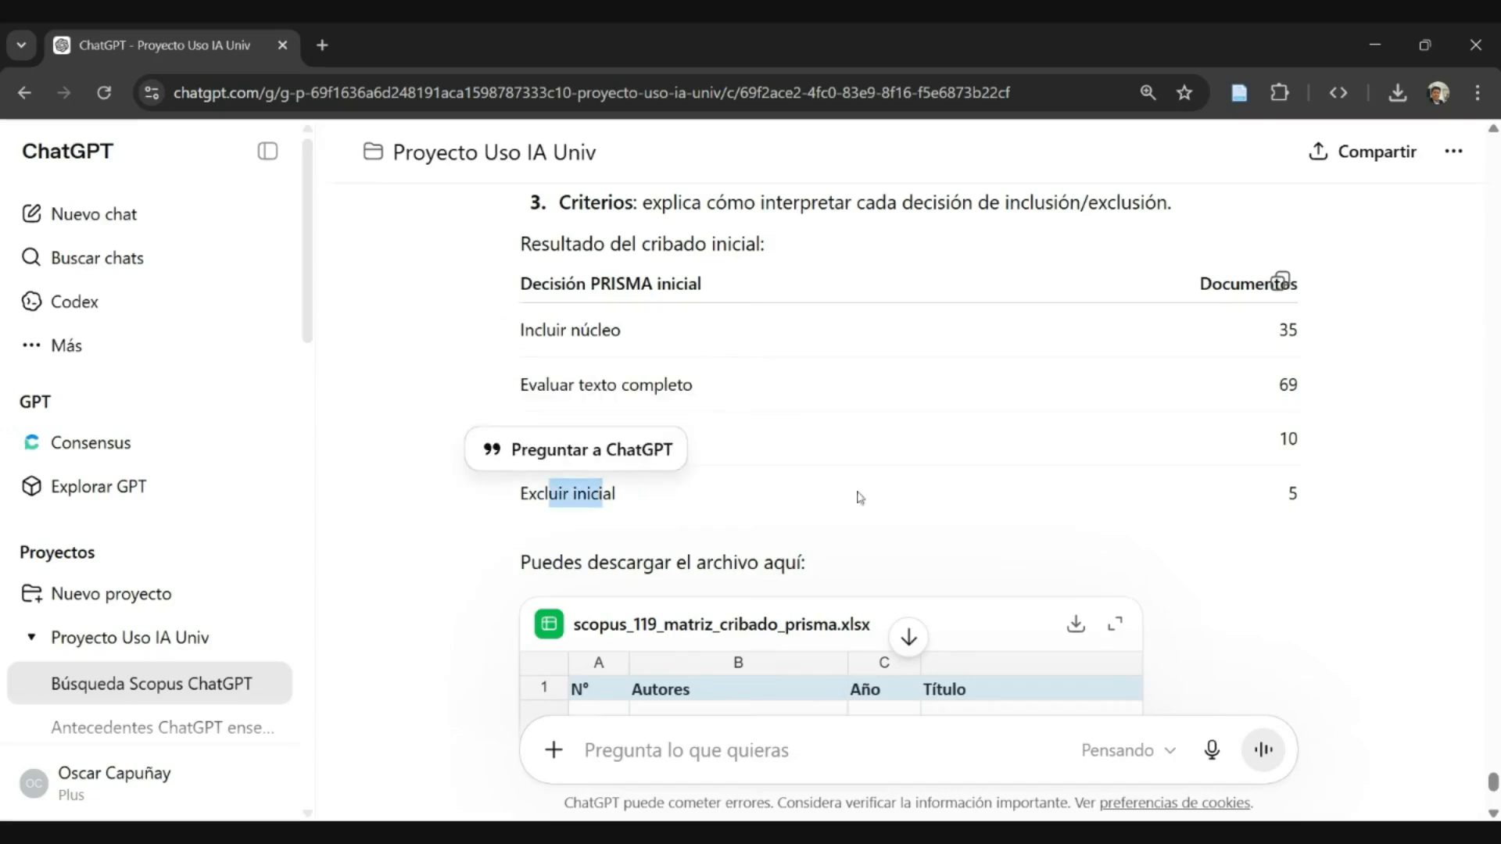
{"action": "left_click_drag", "start_coordinate": [1300, 508], "coordinate": [1265, 523]}
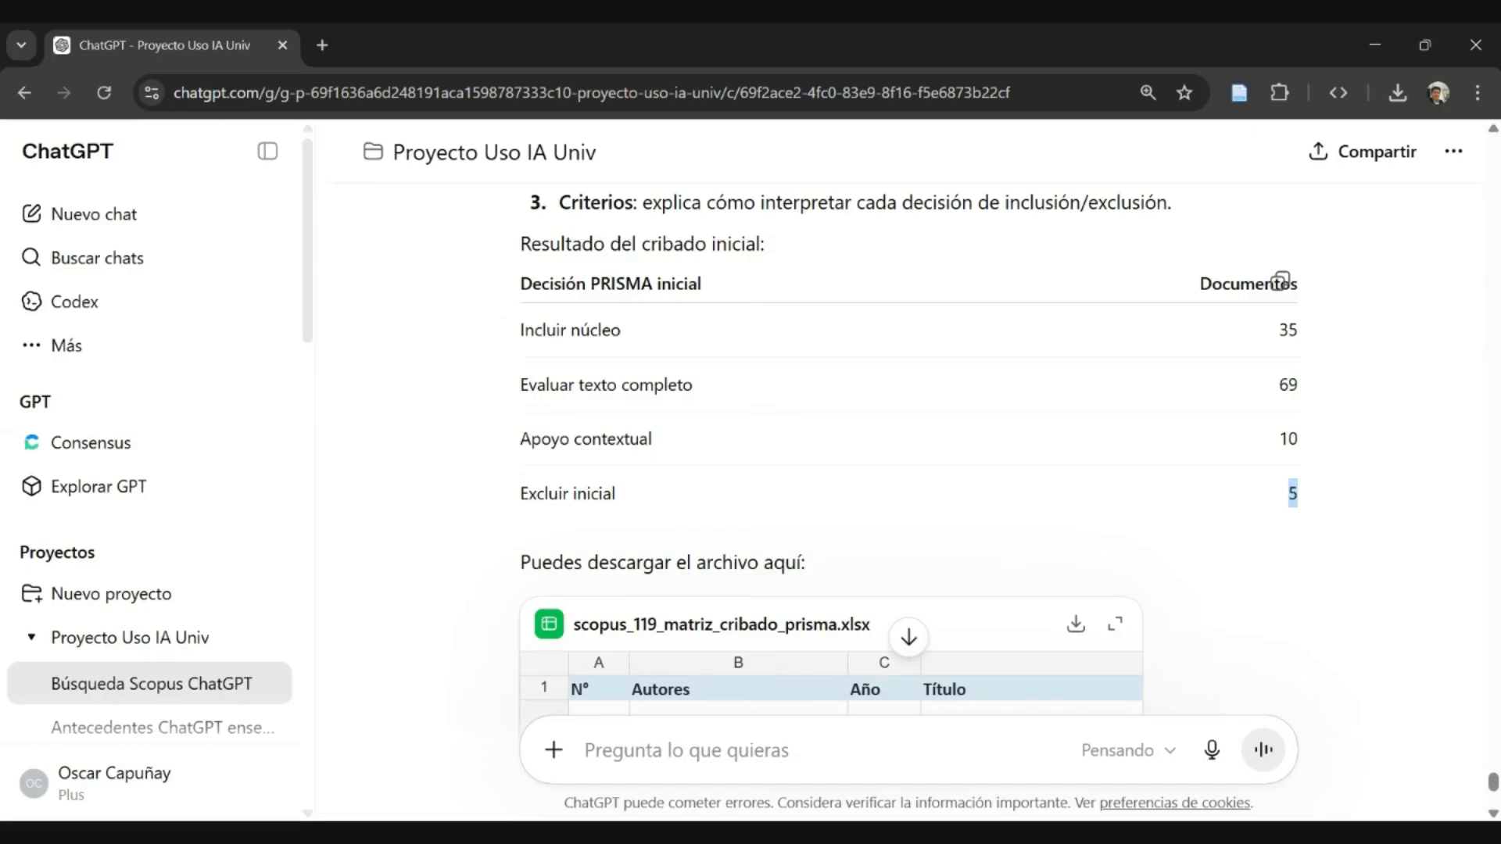
{"action": "left_click", "coordinate": [1290, 494]}
{"action": "left_click_drag", "start_coordinate": [1287, 493], "coordinate": [1307, 493]}
{"action": "left_click", "coordinate": [825, 491]}
- Look over the reply from the sheet descriptions to the preview of scopus_119_matriz_cribado_prisma.xlsx
{"action": "scroll", "coordinate": [657, 344], "scroll_direction": "down", "scroll_amount": 4}
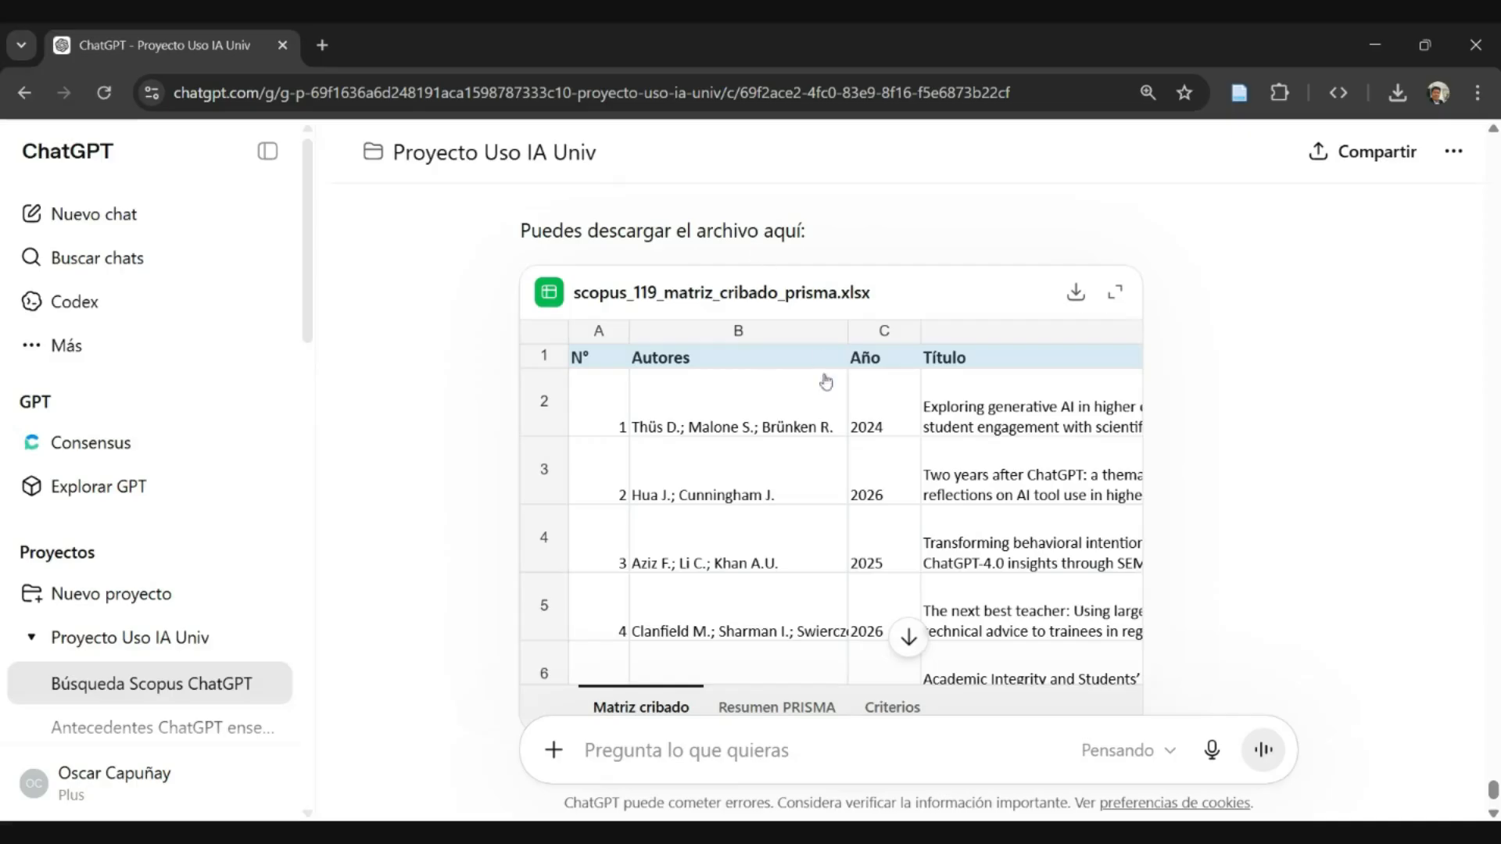
{"action": "scroll", "coordinate": [938, 352], "scroll_direction": "up", "scroll_amount": 5}
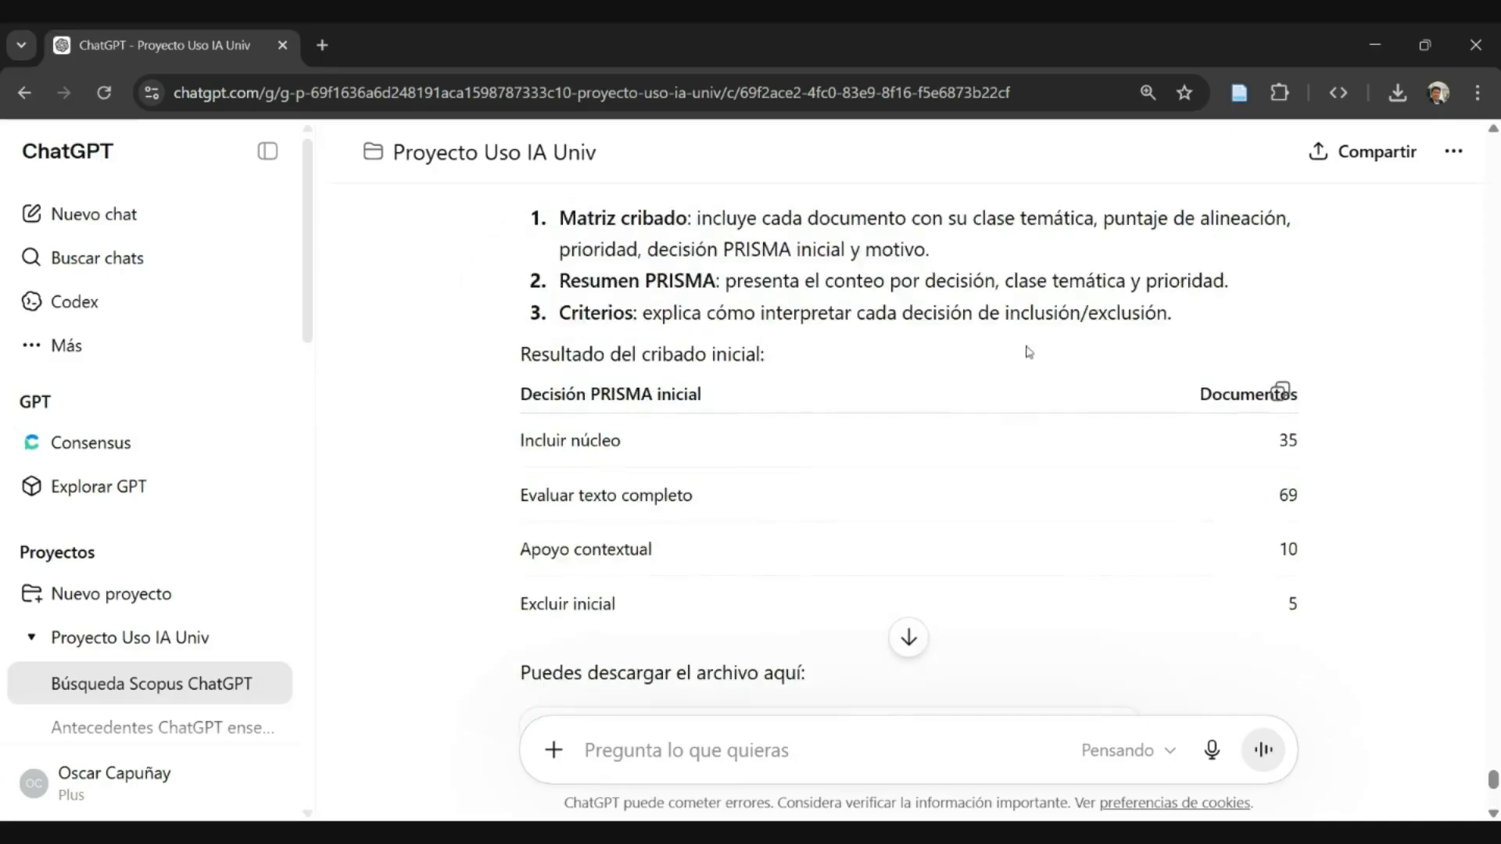
{"action": "scroll", "coordinate": [1077, 566], "scroll_direction": "down", "scroll_amount": 5}
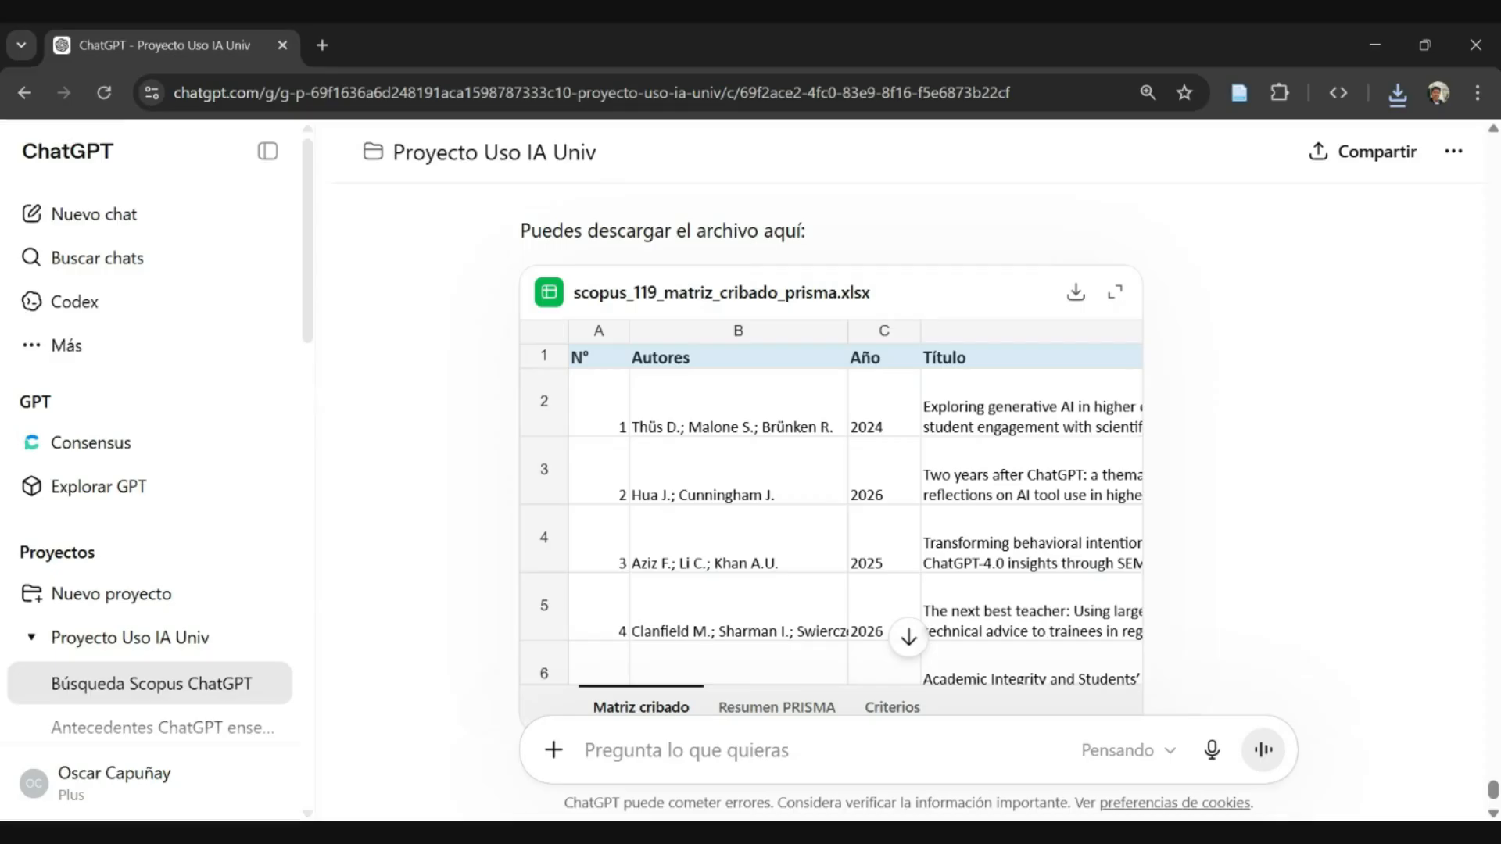
{"action": "scroll", "coordinate": [1024, 543], "scroll_direction": "down", "scroll_amount": 2}
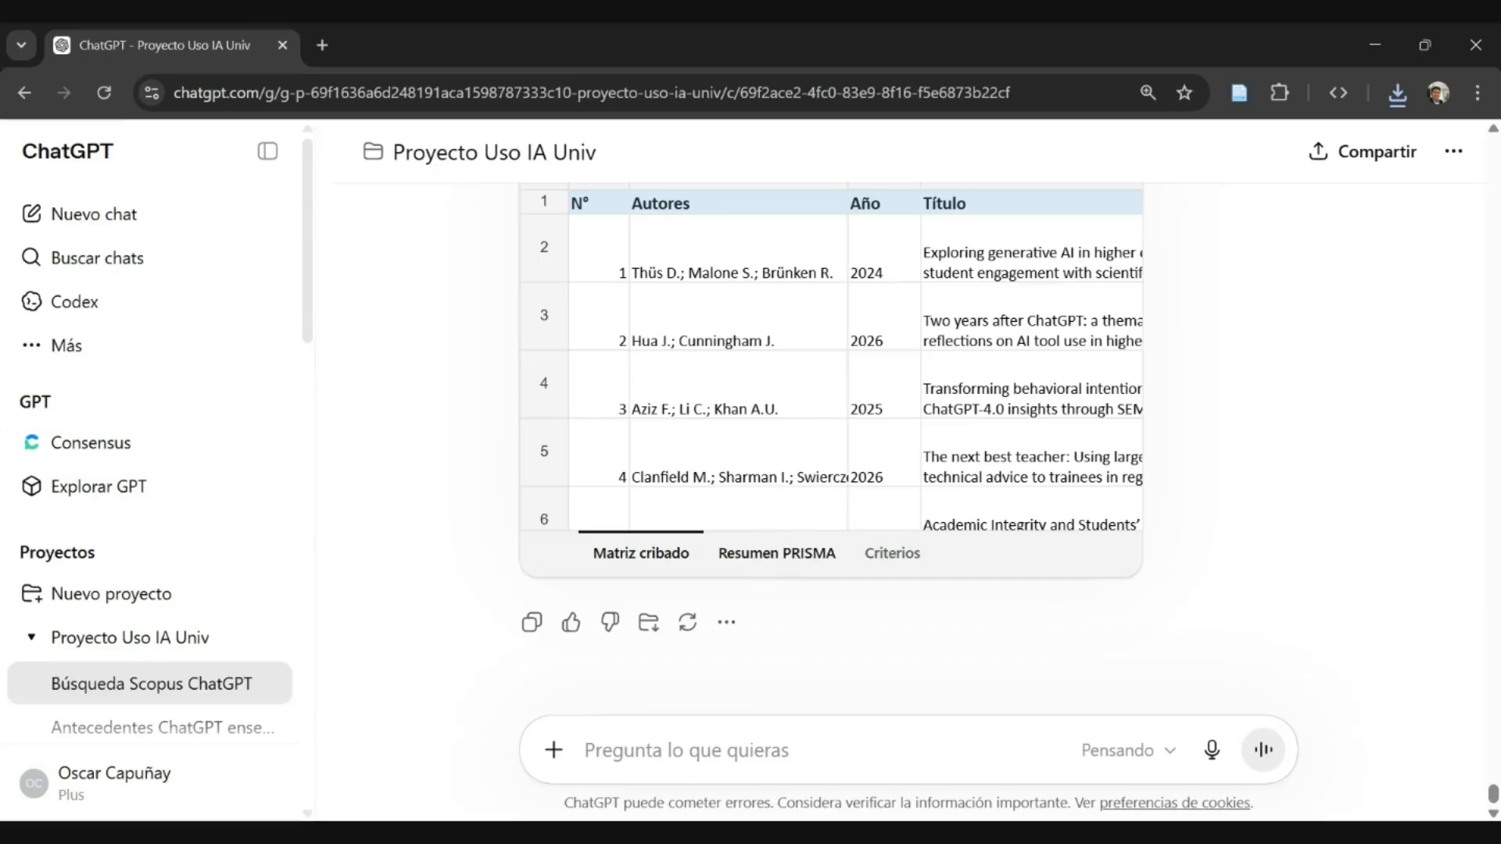
{"action": "scroll", "coordinate": [845, 616], "scroll_direction": "up", "scroll_amount": 2}
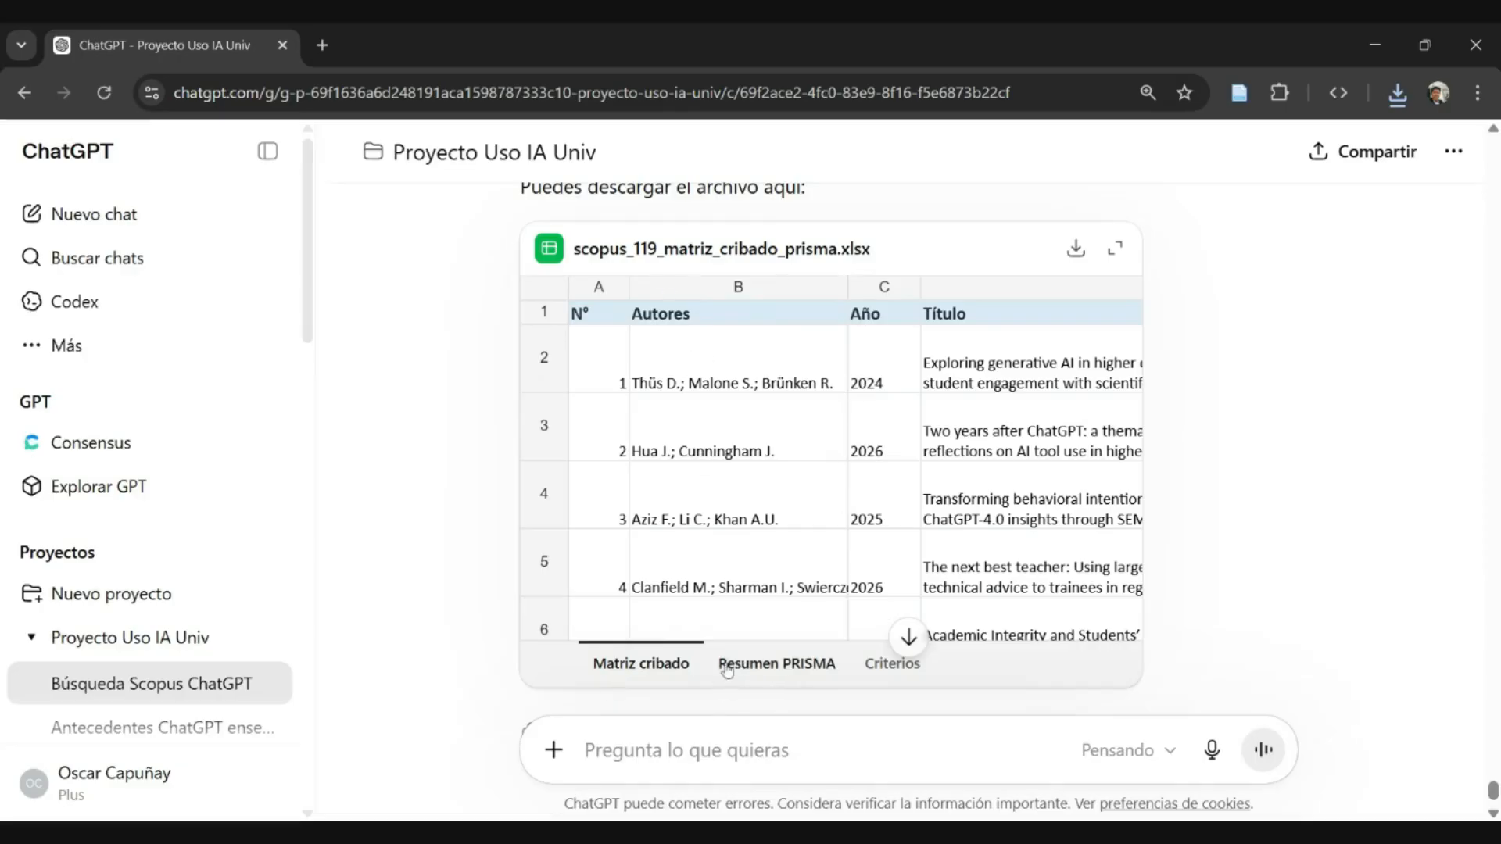
- Inspect the "Resumen PRISMA" and "Criterios" sheets in the workbook preview and return to "Matriz cribado"
{"action": "left_click", "coordinate": [764, 669]}
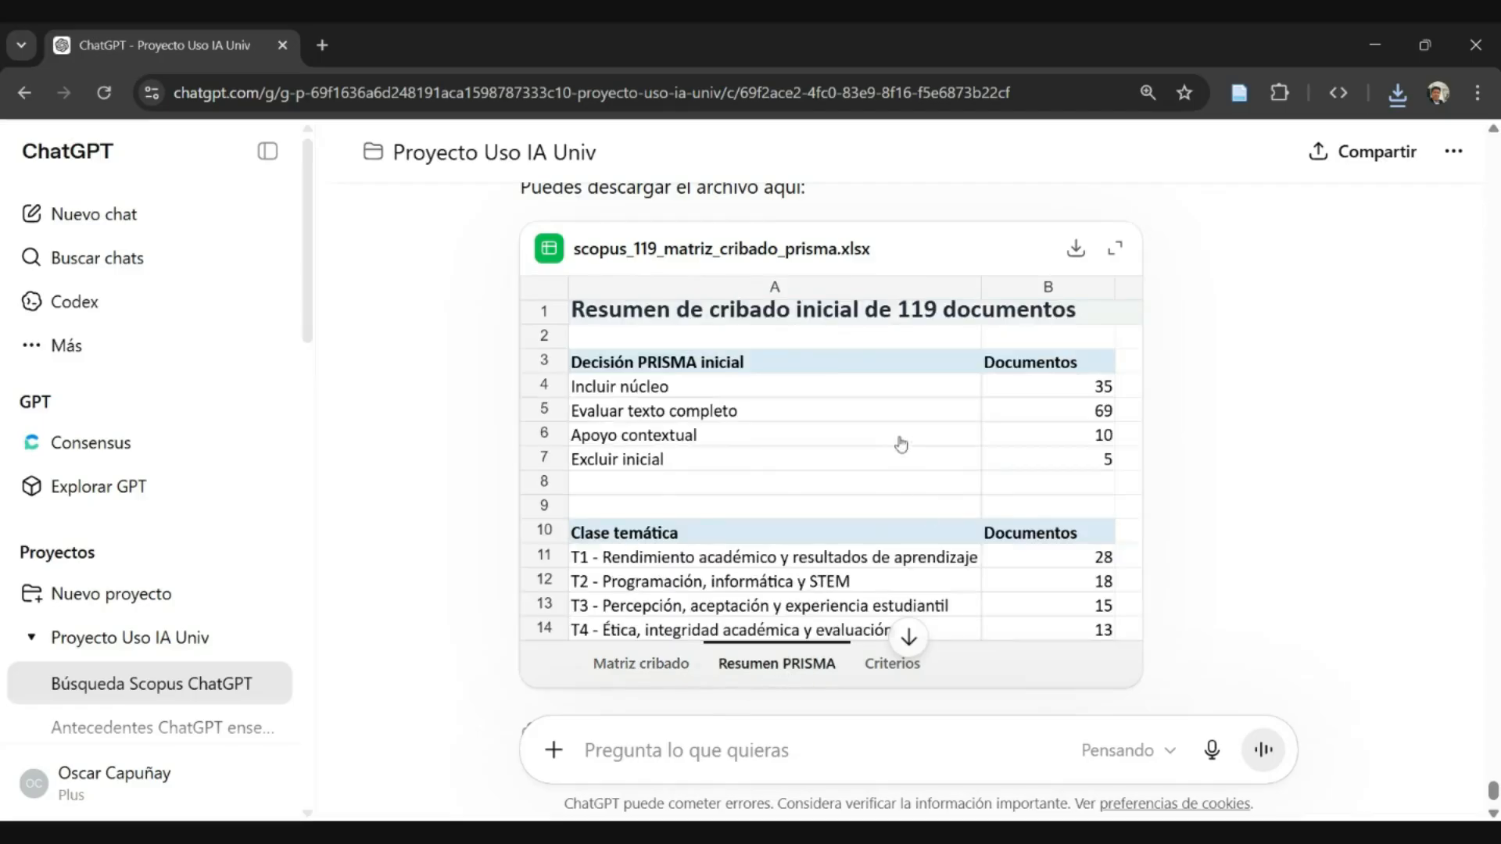
{"action": "scroll", "coordinate": [900, 444], "scroll_direction": "down", "scroll_amount": 1}
{"action": "scroll", "coordinate": [901, 444], "scroll_direction": "down", "scroll_amount": 1}
{"action": "scroll", "coordinate": [903, 440], "scroll_direction": "up", "scroll_amount": 2}
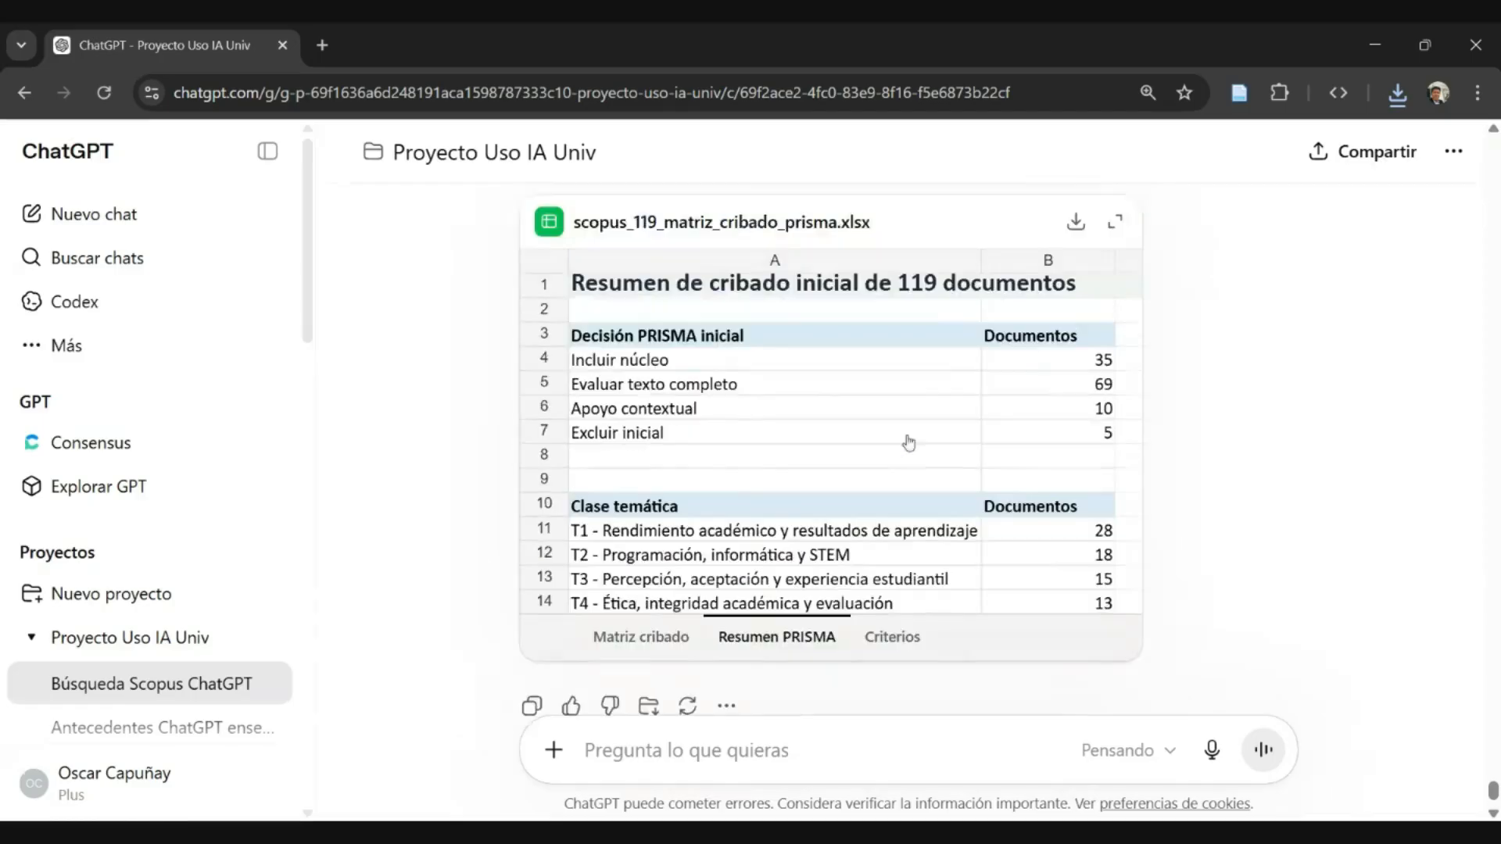
{"action": "left_click", "coordinate": [888, 665]}
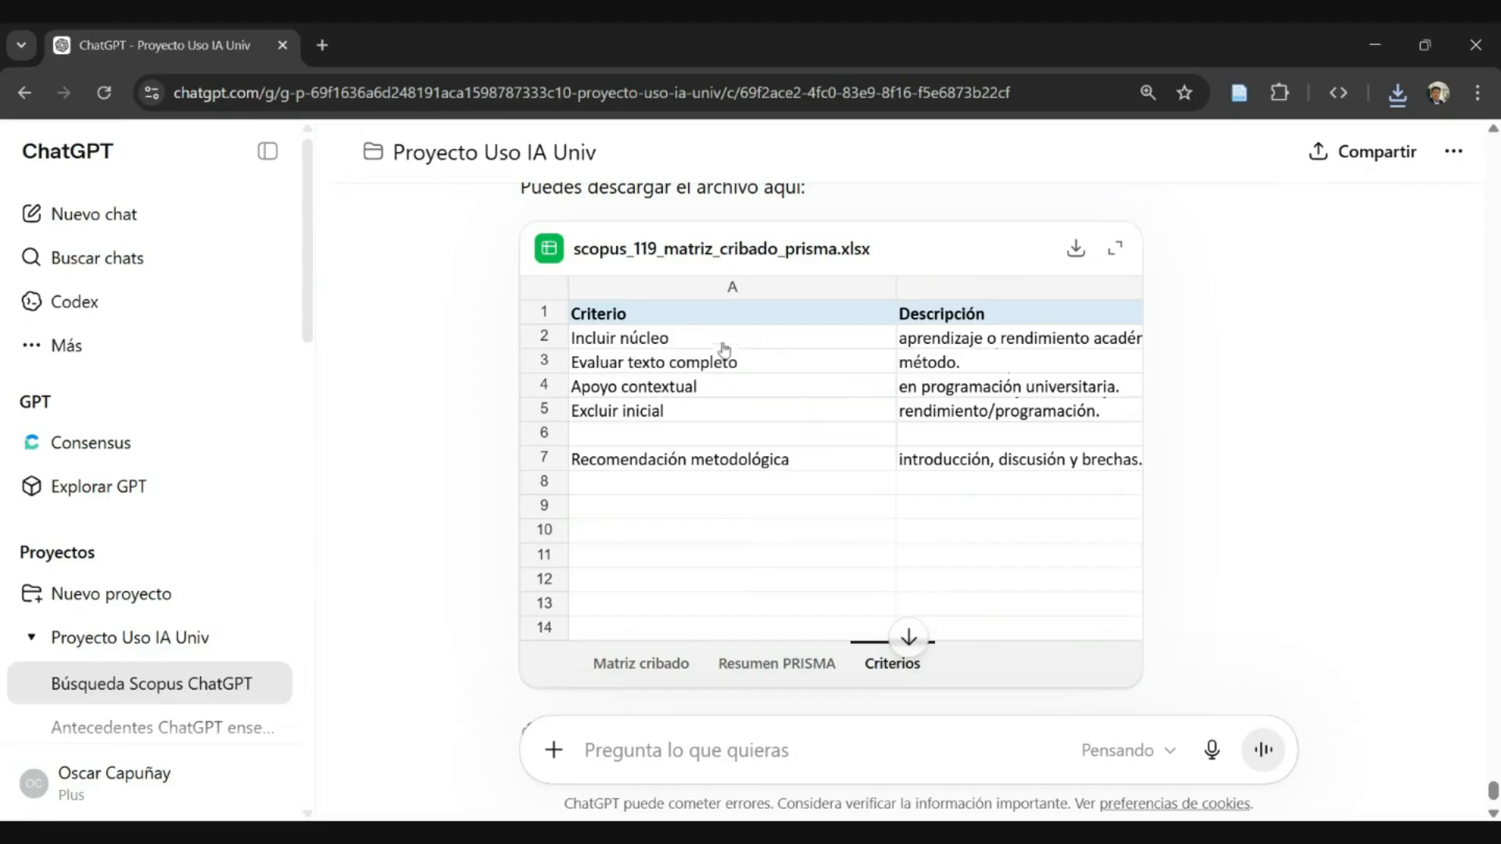
{"action": "left_click", "coordinate": [777, 663]}
{"action": "left_click", "coordinate": [641, 663]}
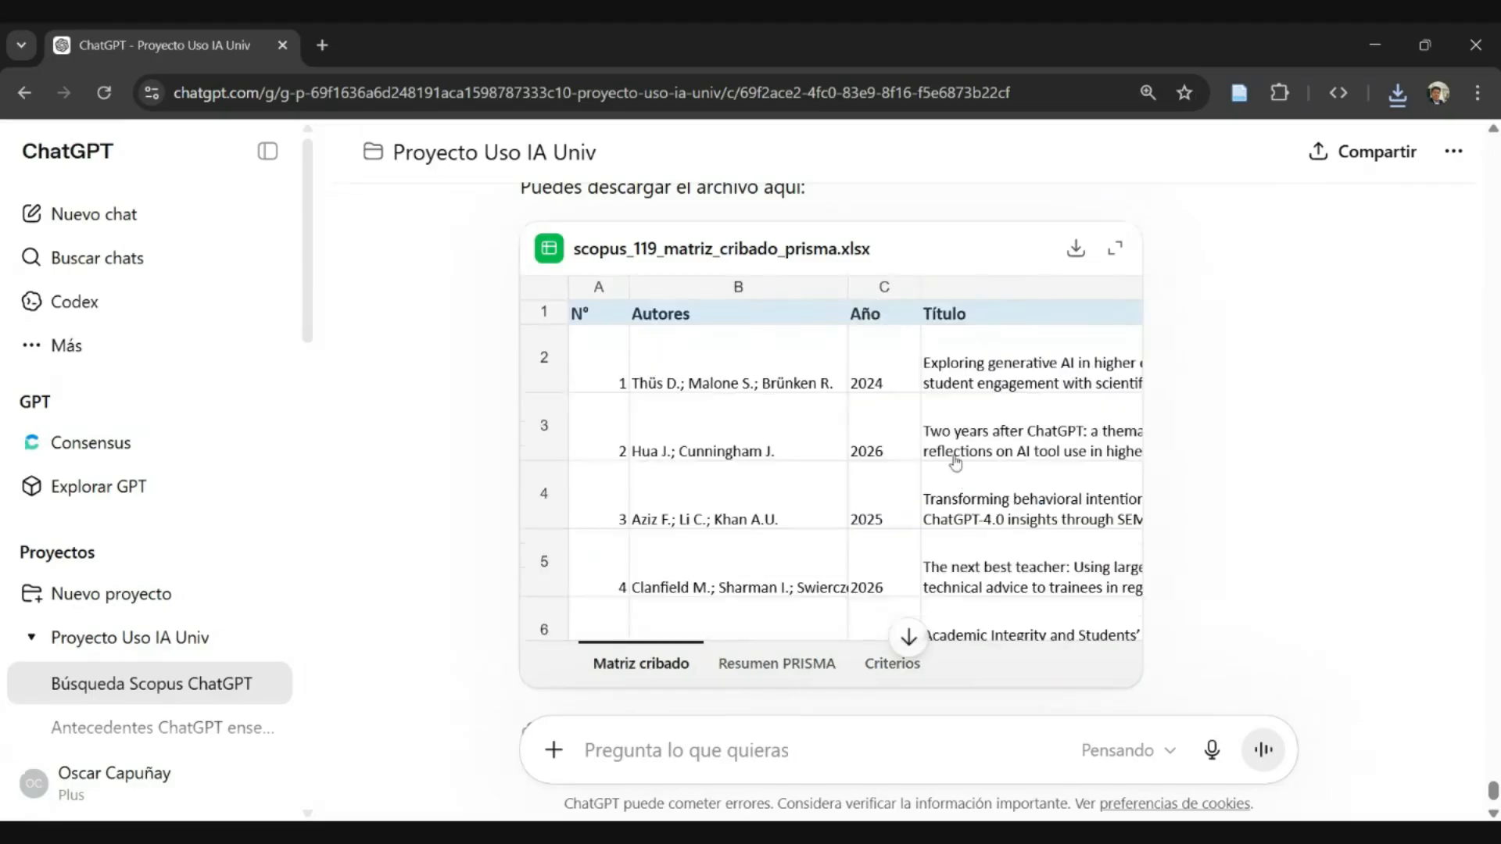
- Send the follow-up prompt "siuiente paso" in the same conversation
{"action": "scroll", "coordinate": [955, 461], "scroll_direction": "down", "scroll_amount": 2}
{"action": "type", "text": "siui"}
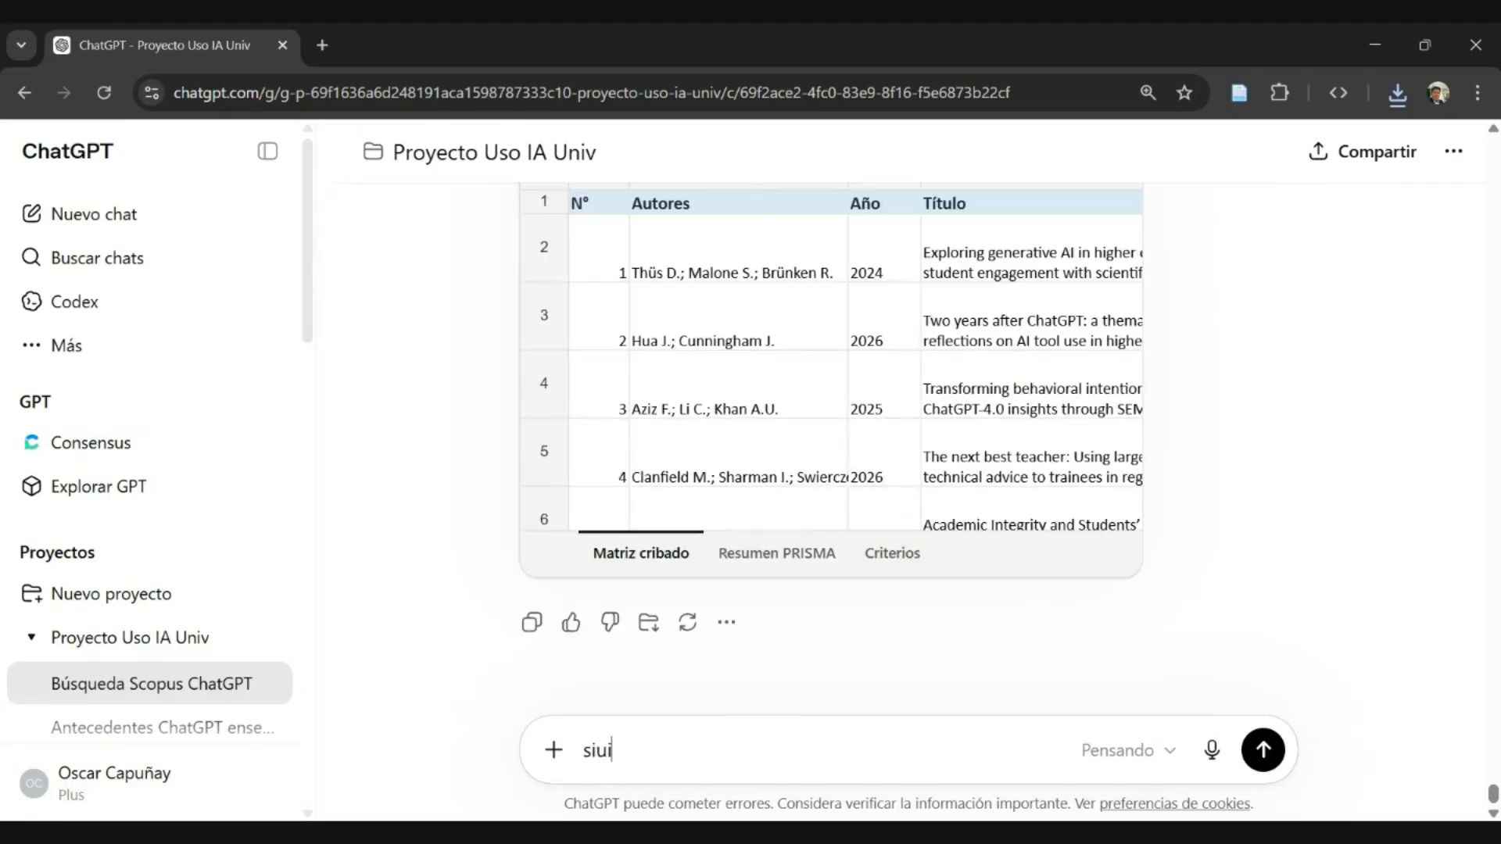
{"action": "type", "text": "ente paso"}
{"action": "key", "text": "Return"}
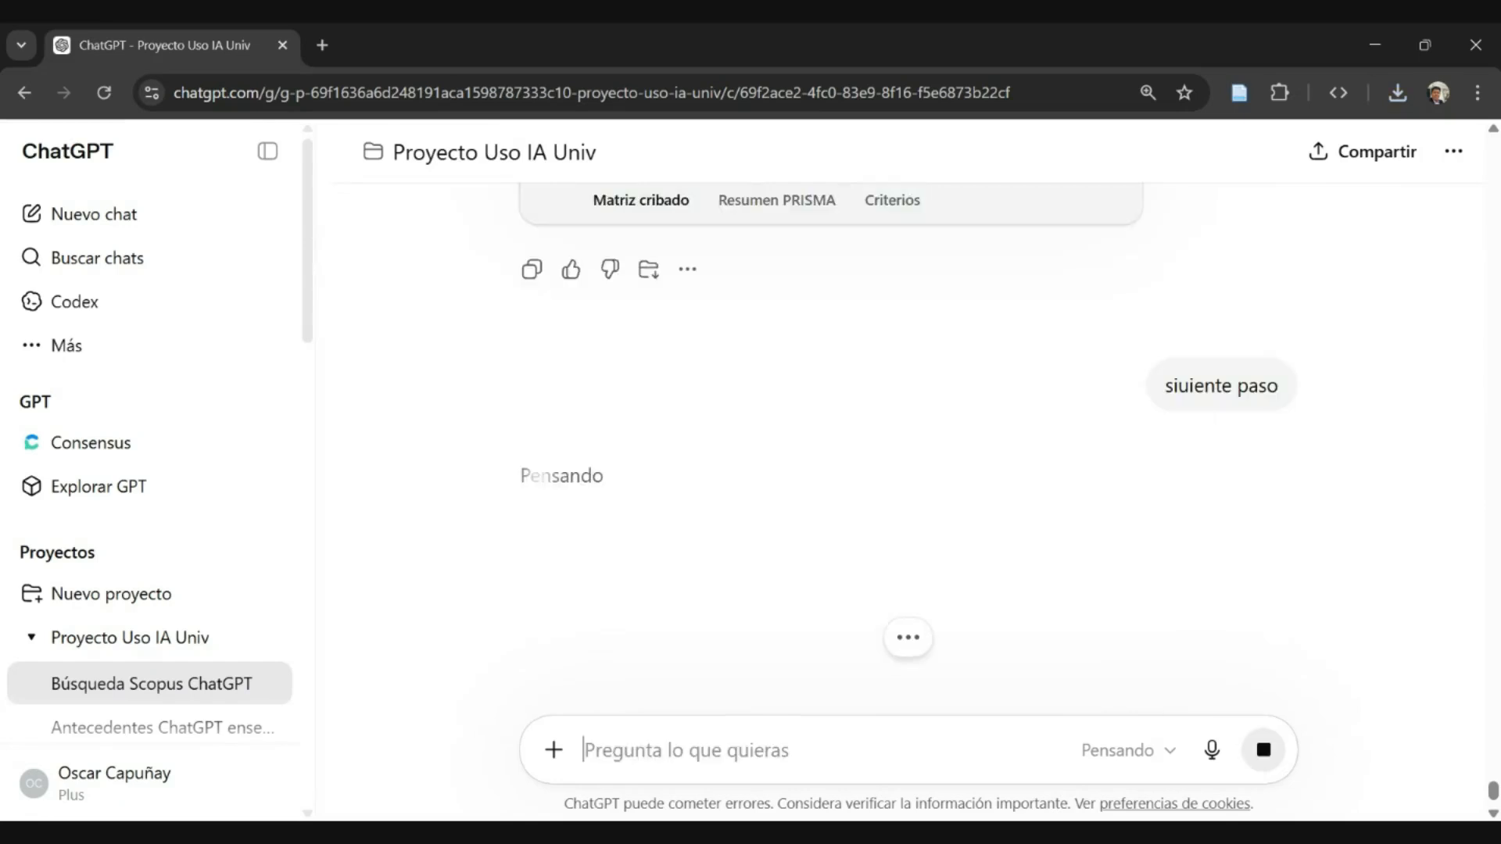
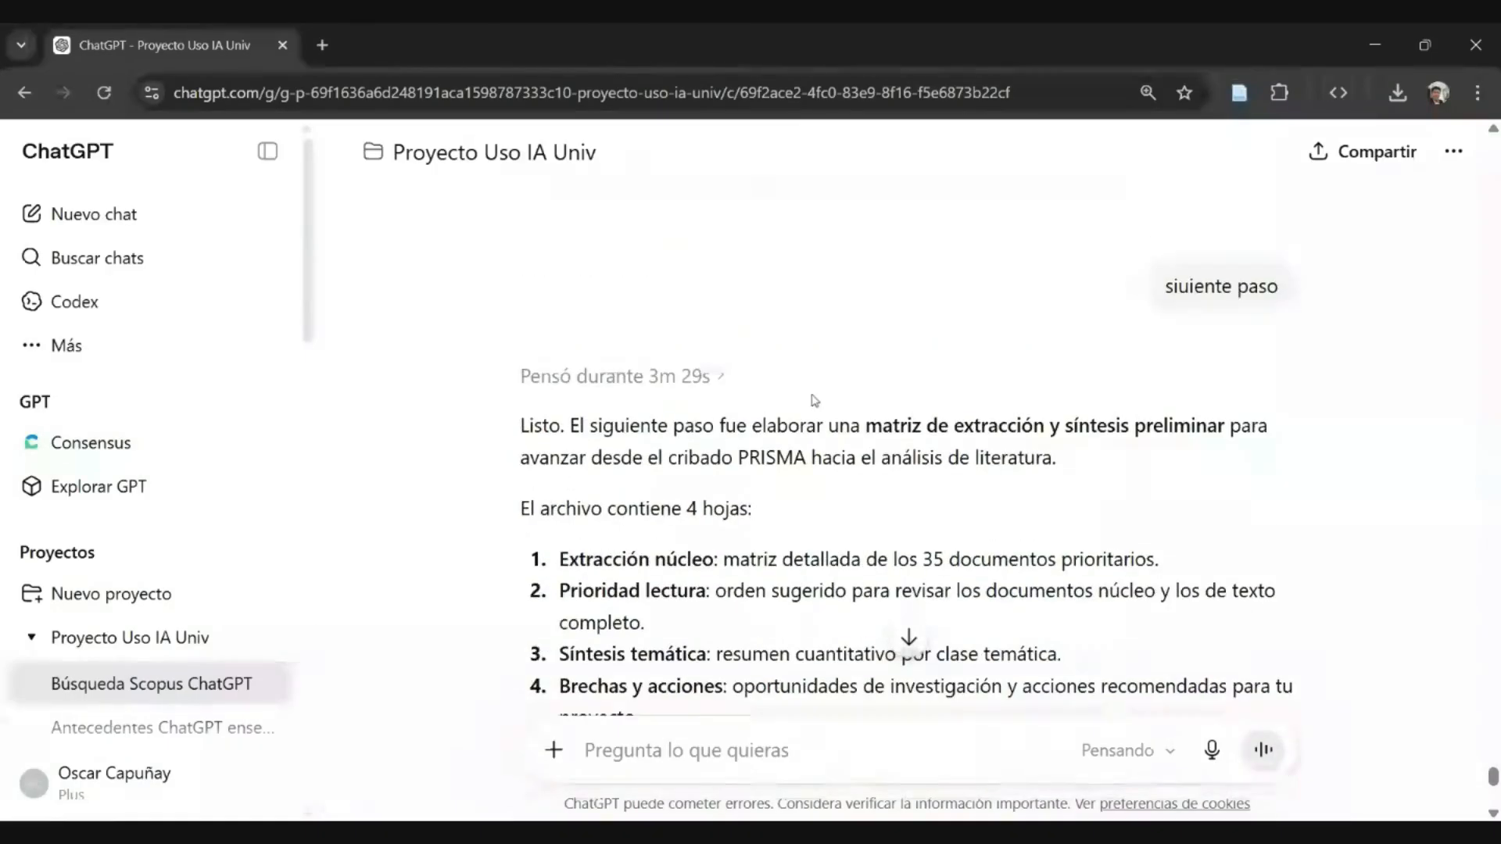
- Read the reply's introduction to the extraction and preliminary synthesis matrix and its "Extracción núcleo" and "Prioridad lectura" sheet descriptions
{"action": "scroll", "coordinate": [782, 414], "scroll_direction": "down", "scroll_amount": 1}
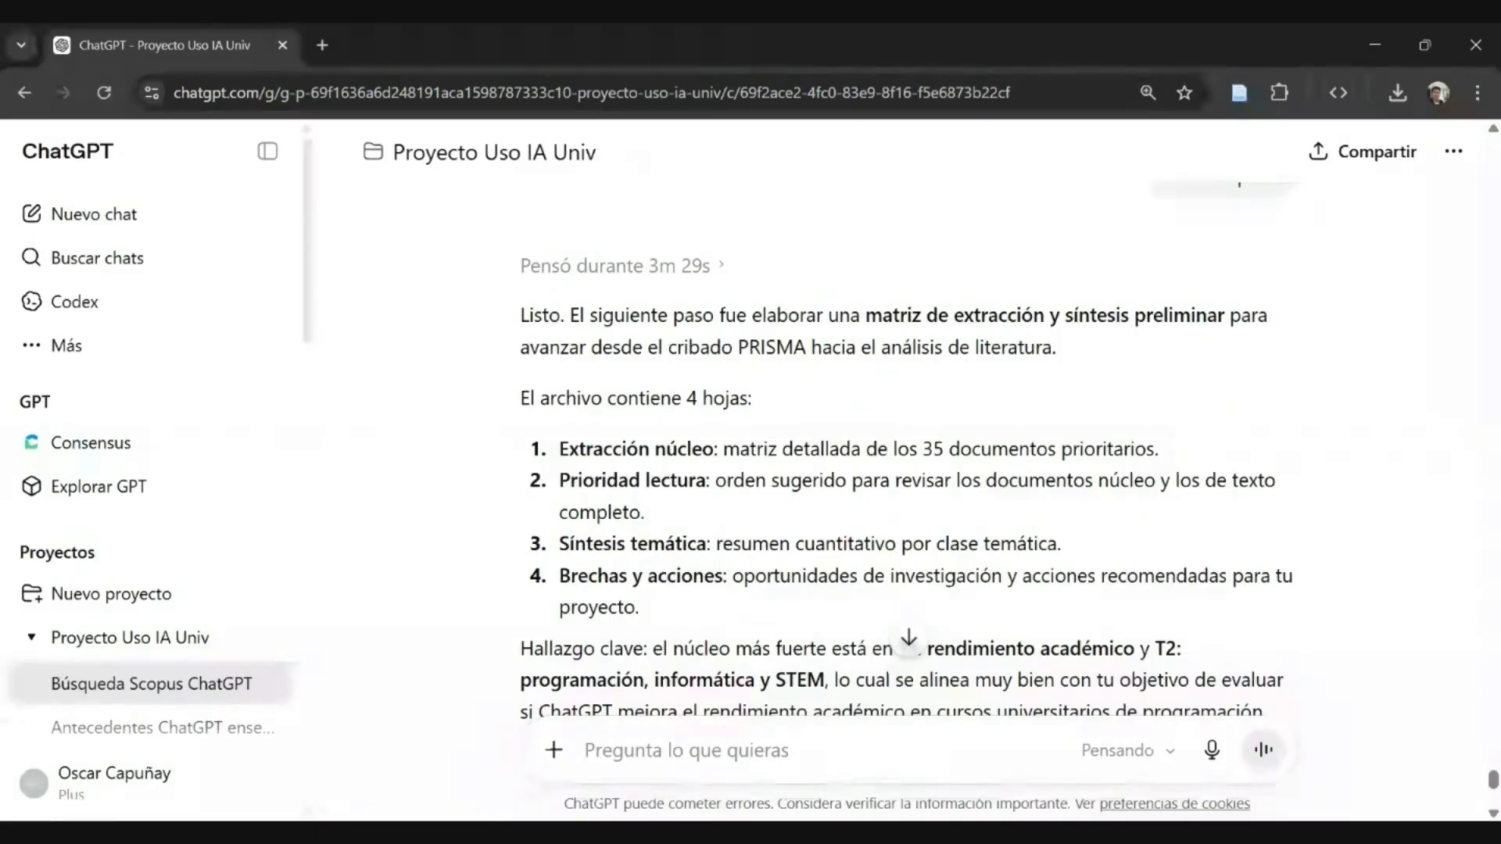
{"action": "left_click_drag", "start_coordinate": [624, 318], "coordinate": [948, 317]}
{"action": "left_click", "coordinate": [942, 315]}
{"action": "scroll", "coordinate": [698, 403], "scroll_direction": "down", "scroll_amount": 2}
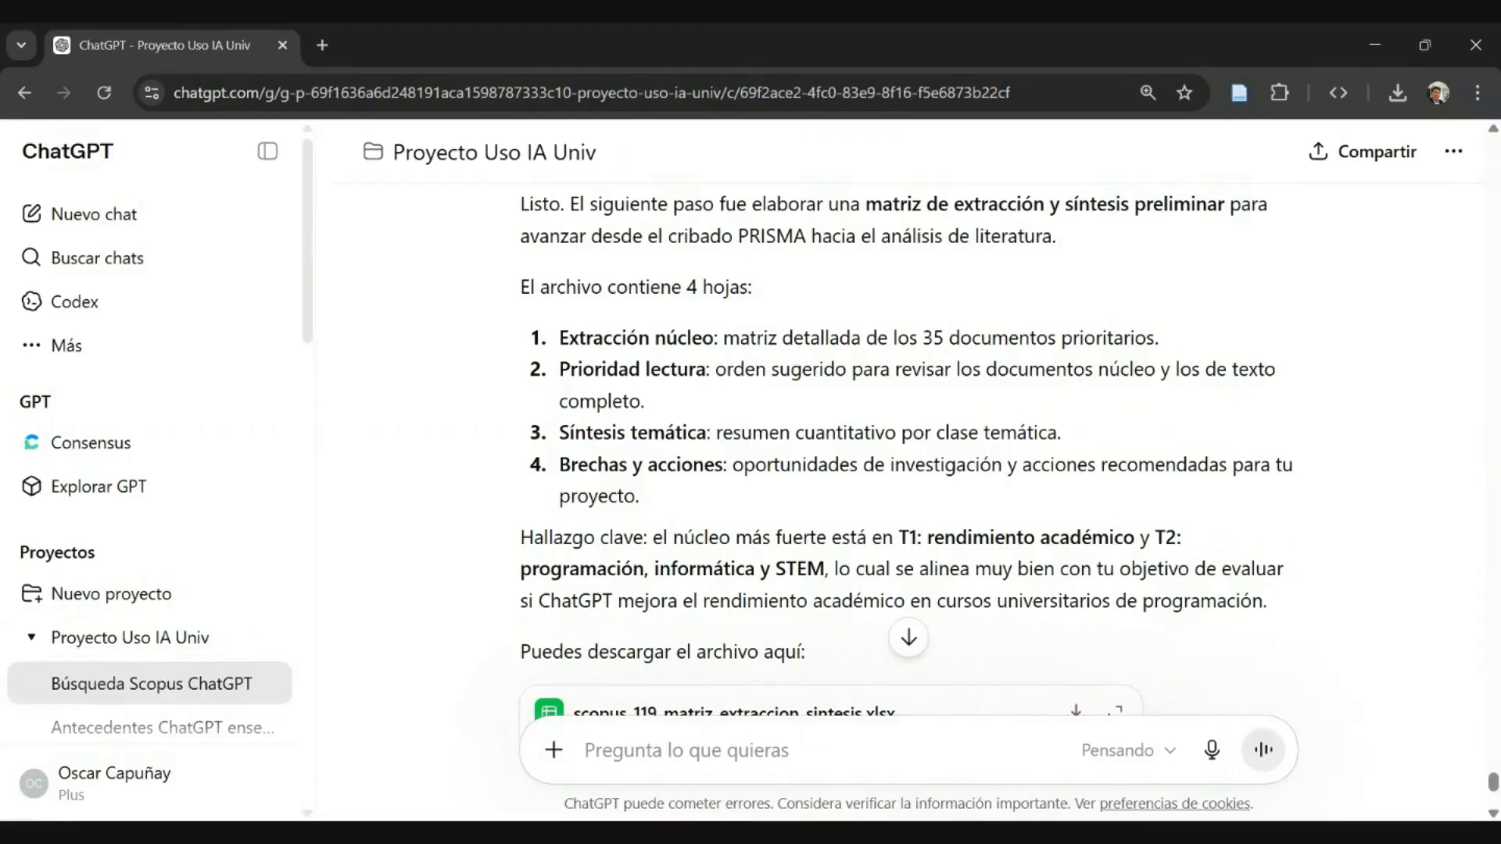
{"action": "left_click_drag", "start_coordinate": [756, 339], "coordinate": [944, 342]}
{"action": "double_click", "coordinate": [1000, 338]}
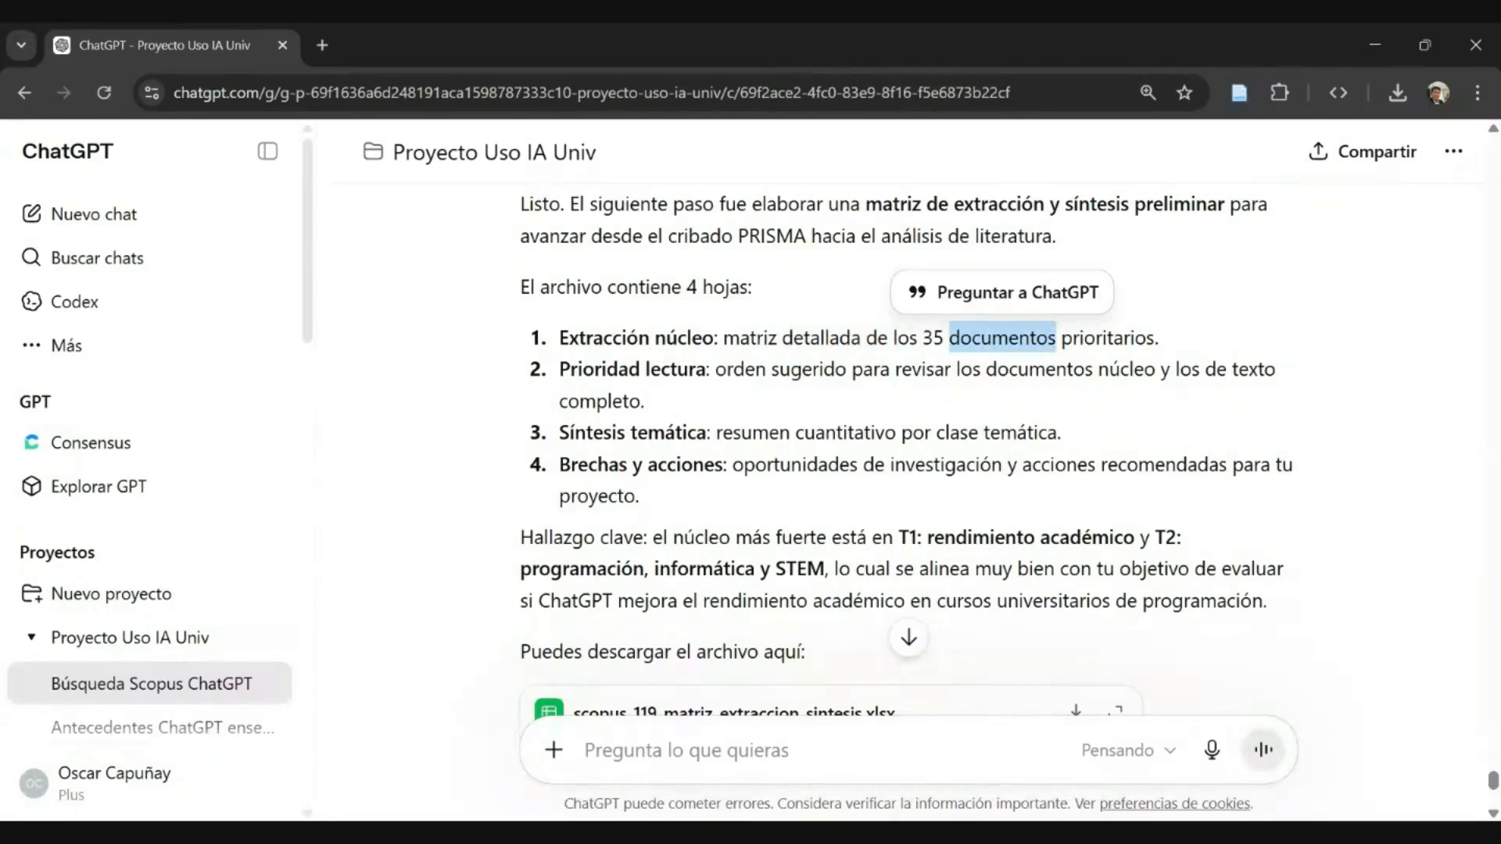
{"action": "left_click", "coordinate": [1004, 340]}
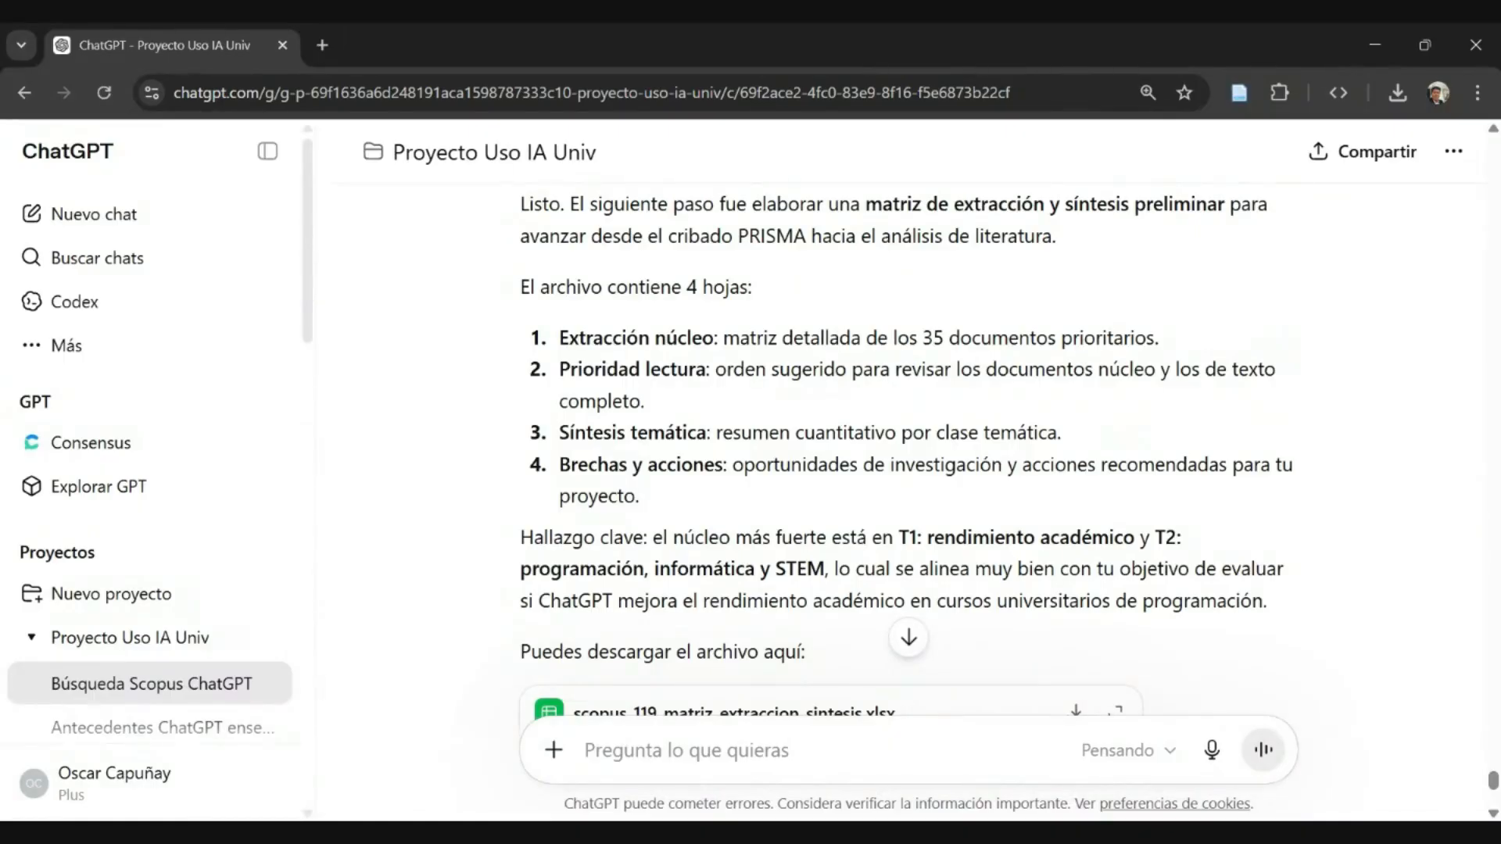
{"action": "left_click_drag", "start_coordinate": [594, 369], "coordinate": [688, 369]}
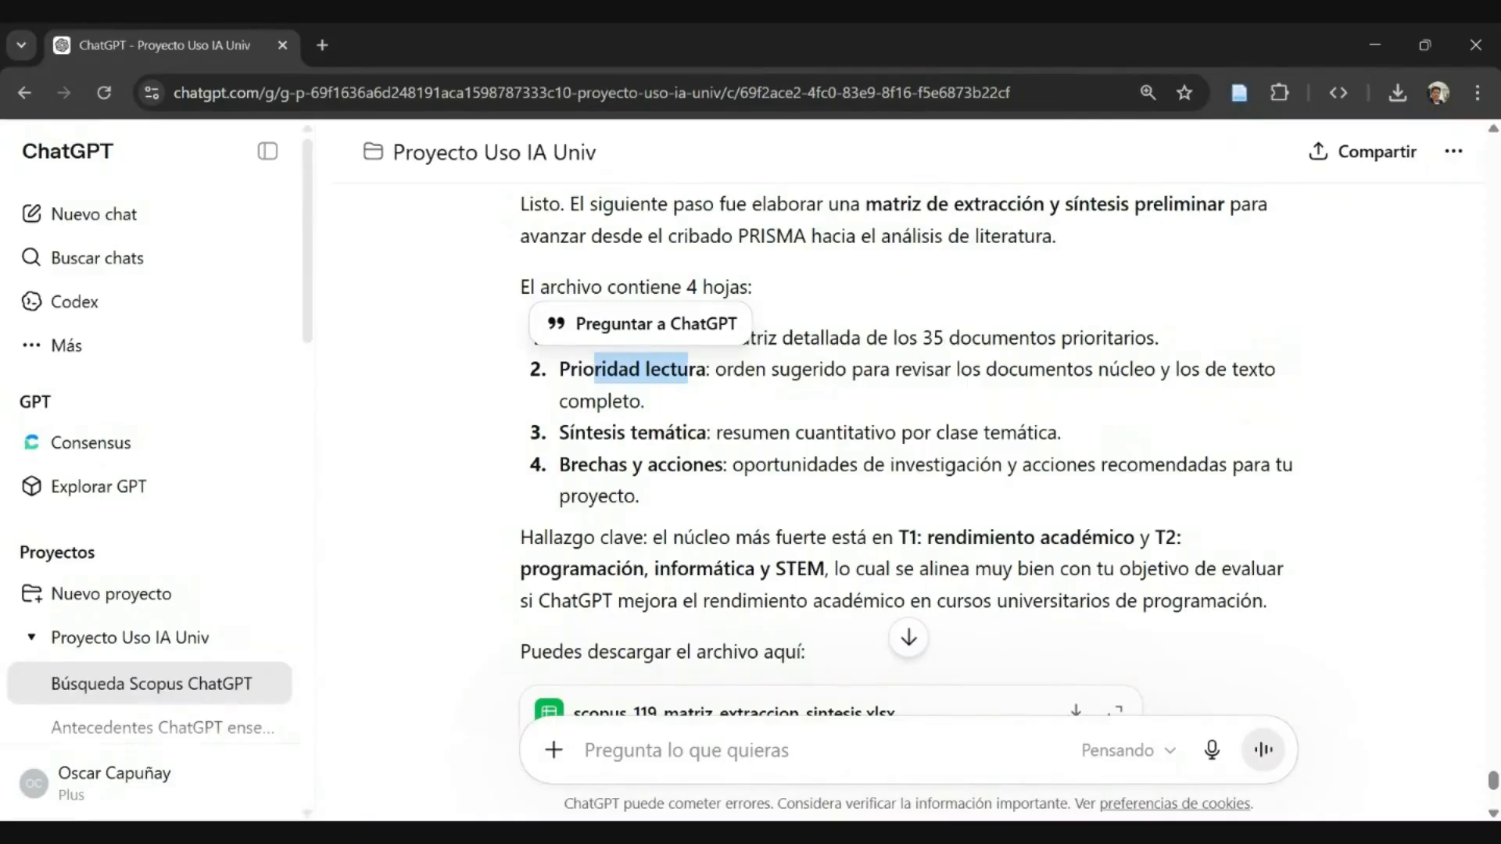
{"action": "left_click", "coordinate": [576, 385]}
- Review the remaining sheet descriptions in the reply, focusing on the research opportunities and recommended actions under "Brechas y acciones"
{"action": "scroll", "coordinate": [574, 344], "scroll_direction": "down", "scroll_amount": 1}
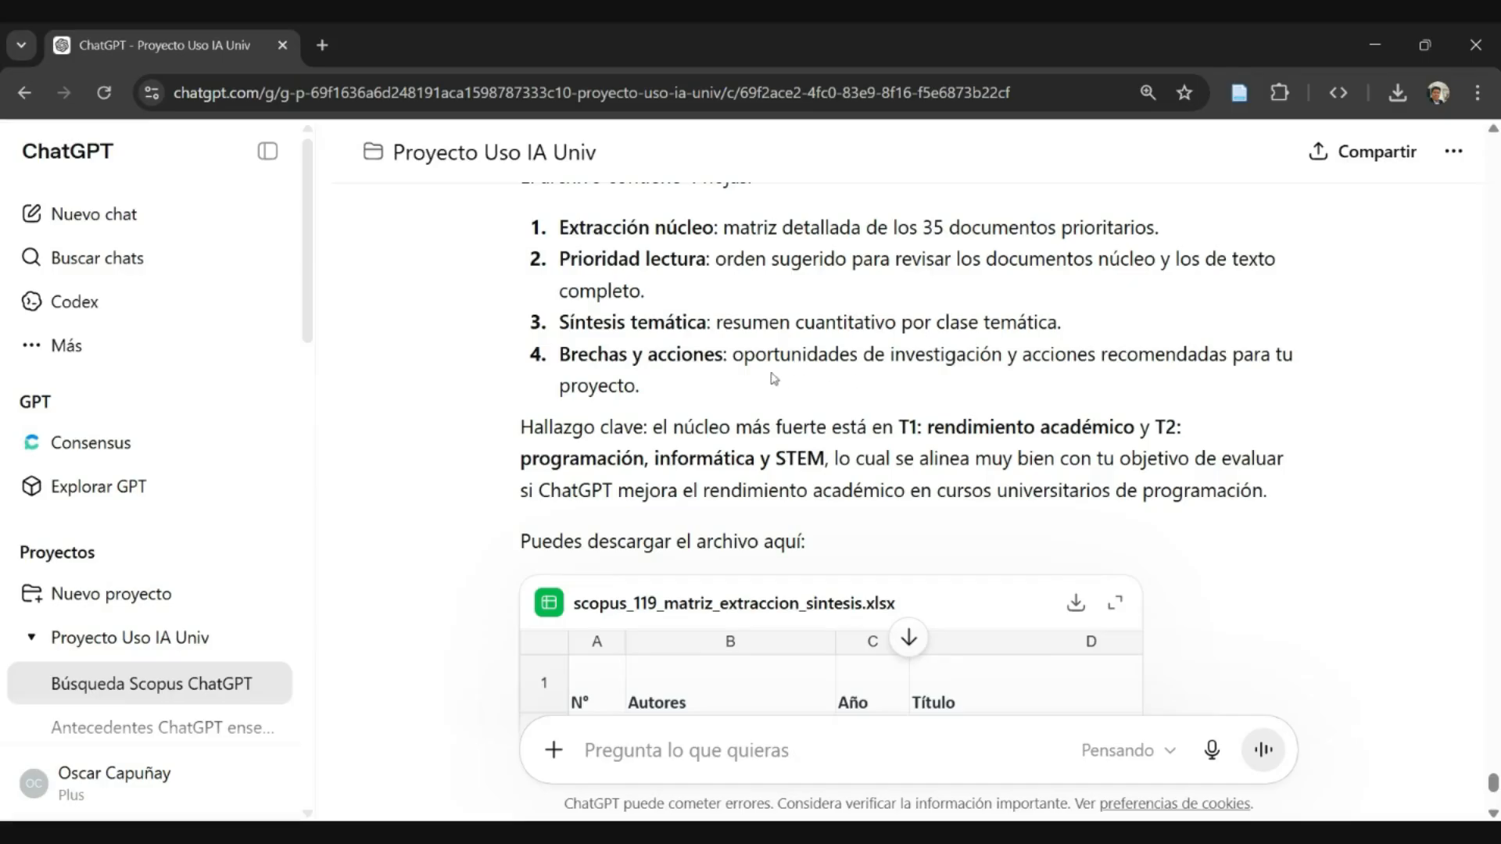
{"action": "scroll", "coordinate": [751, 375], "scroll_direction": "down", "scroll_amount": 1}
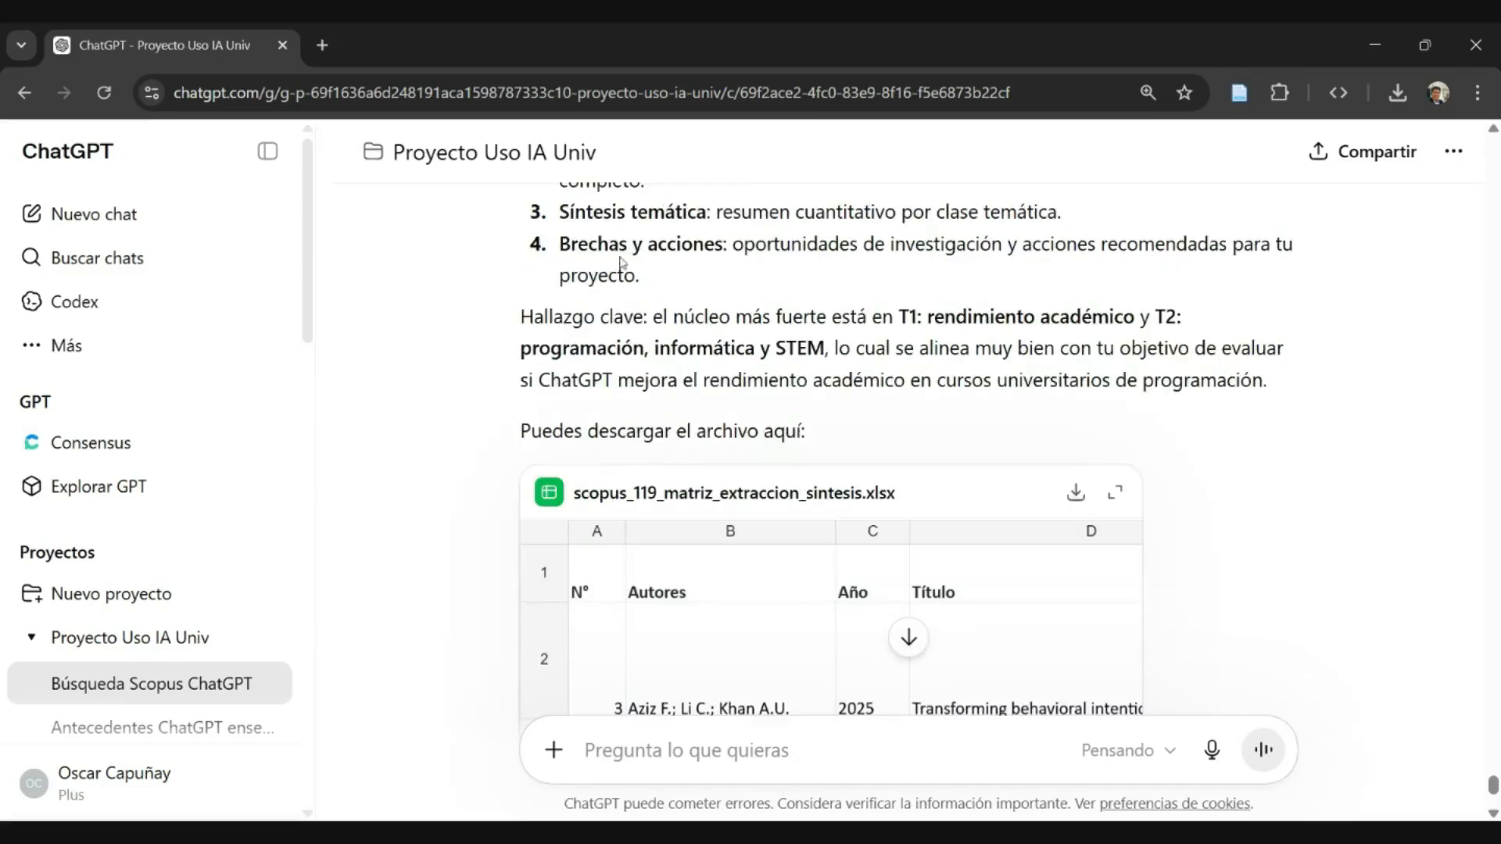
{"action": "scroll", "coordinate": [906, 438], "scroll_direction": "up", "scroll_amount": 3}
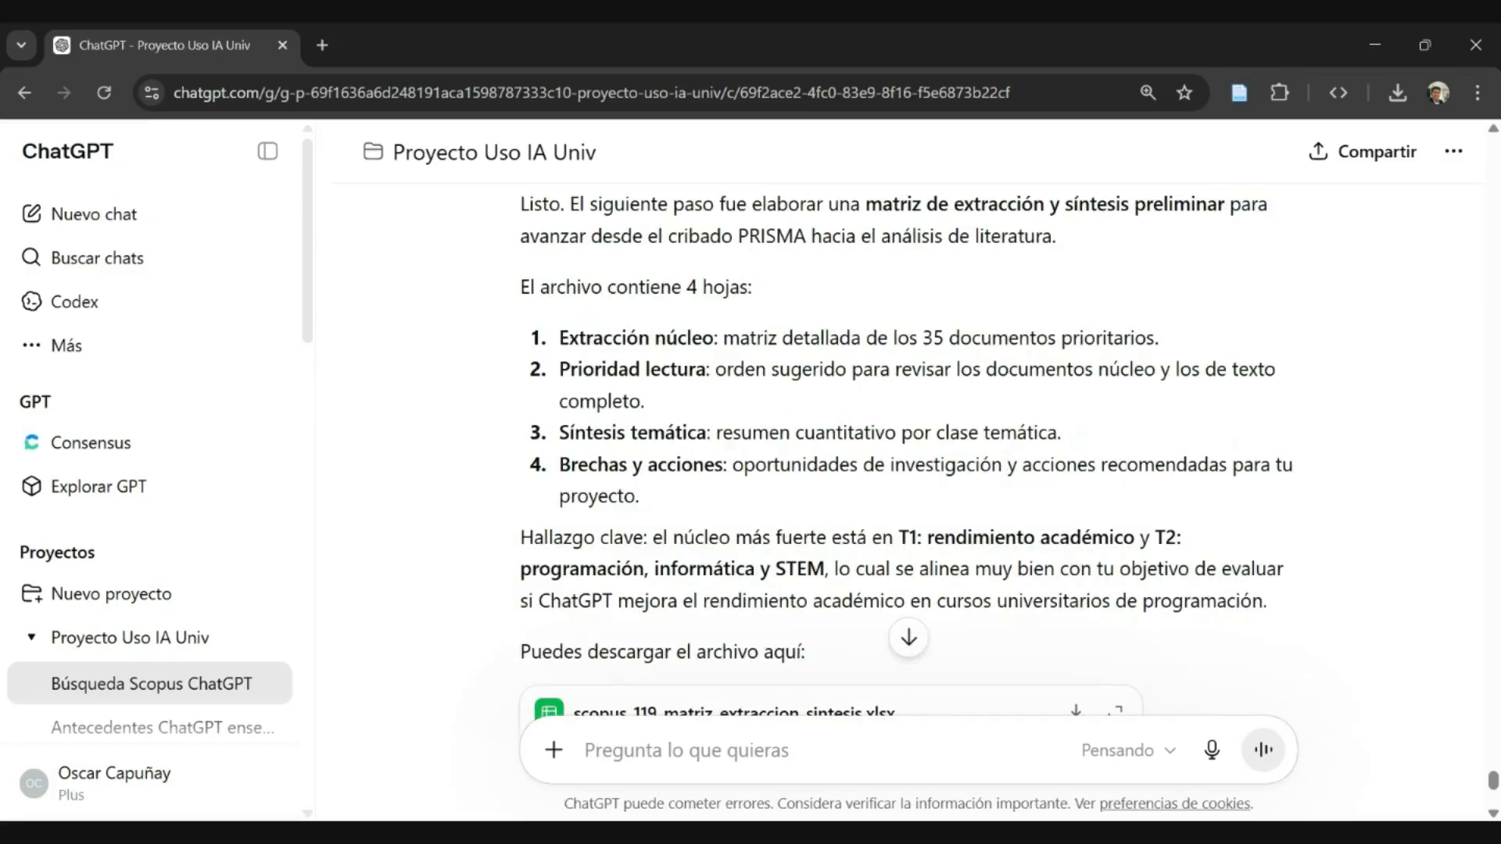
{"action": "left_click_drag", "start_coordinate": [576, 465], "coordinate": [1002, 466]}
{"action": "left_click", "coordinate": [693, 465]}
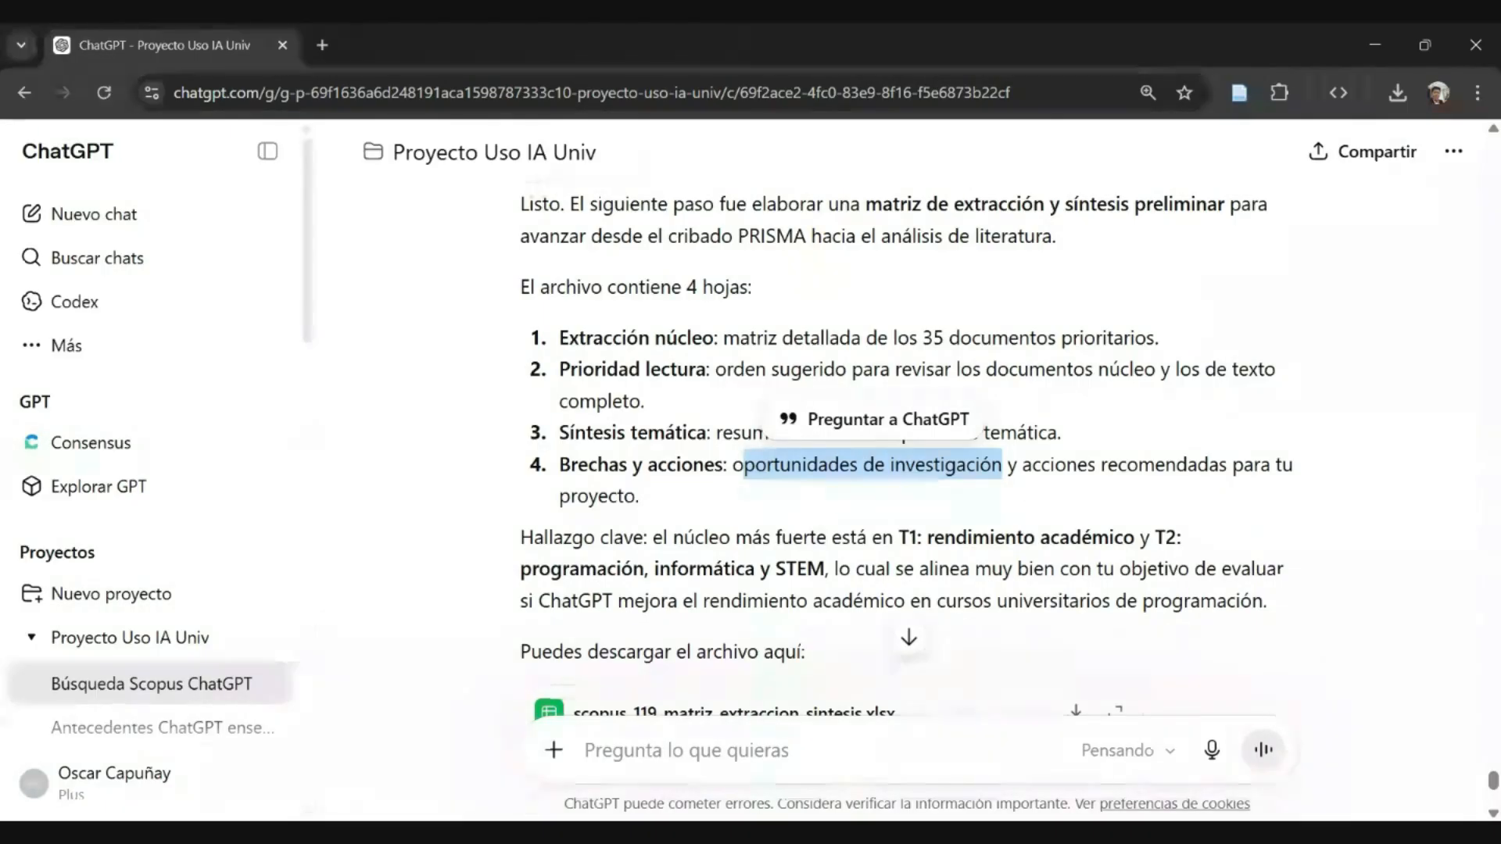
{"action": "left_click_drag", "start_coordinate": [1021, 466], "coordinate": [1081, 496]}
{"action": "left_click", "coordinate": [913, 518]}
- Examine the "Hallazgo clave" paragraph about themes T1 and T2 and their alignment with the project's objective
{"action": "scroll", "coordinate": [913, 518], "scroll_direction": "down", "scroll_amount": 1}
{"action": "scroll", "coordinate": [906, 469], "scroll_direction": "down", "scroll_amount": 3}
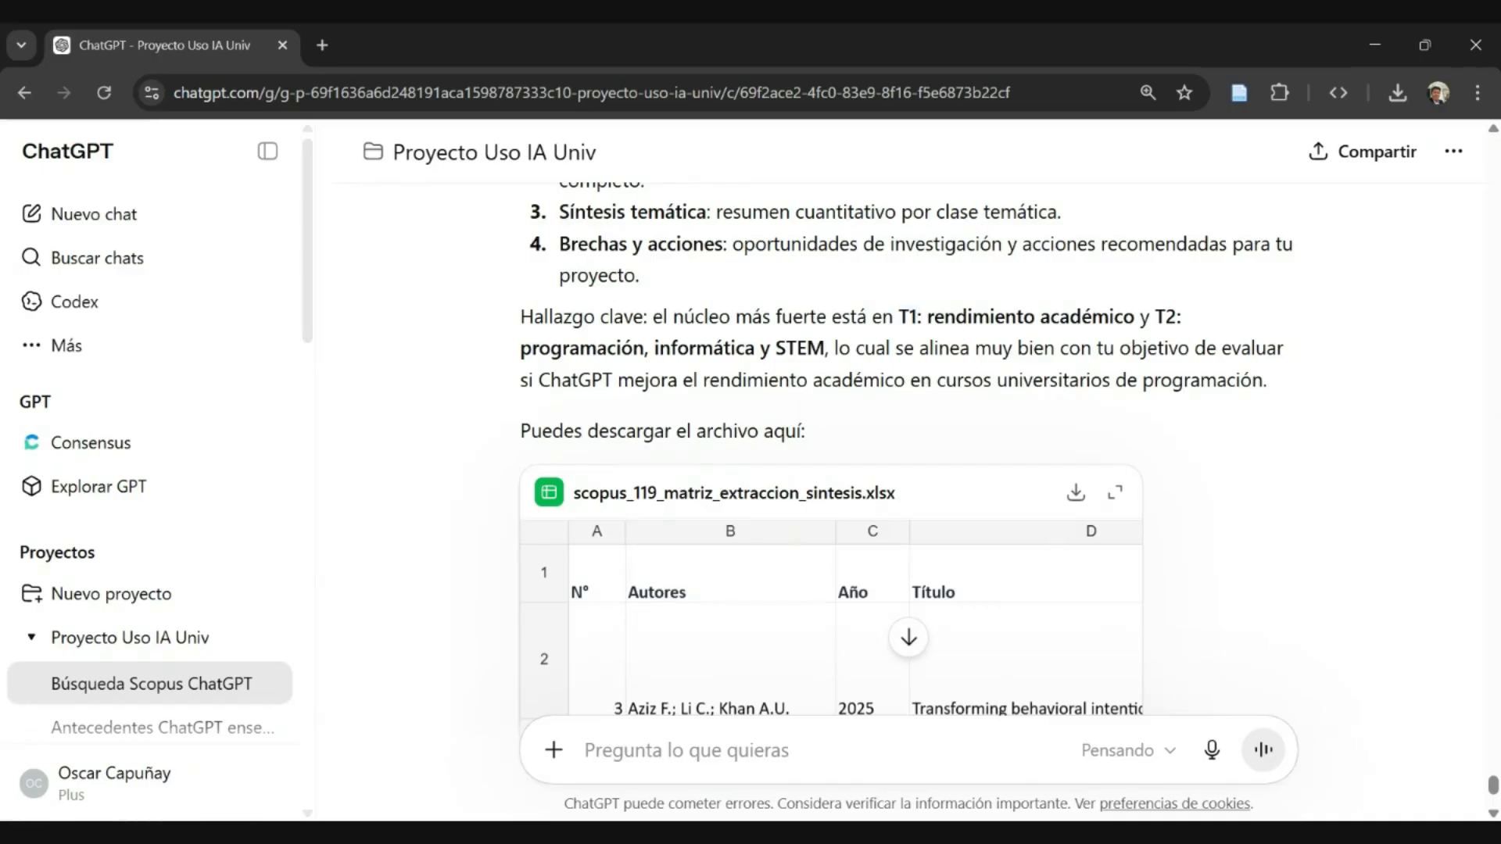
{"action": "left_click_drag", "start_coordinate": [944, 317], "coordinate": [1134, 316]}
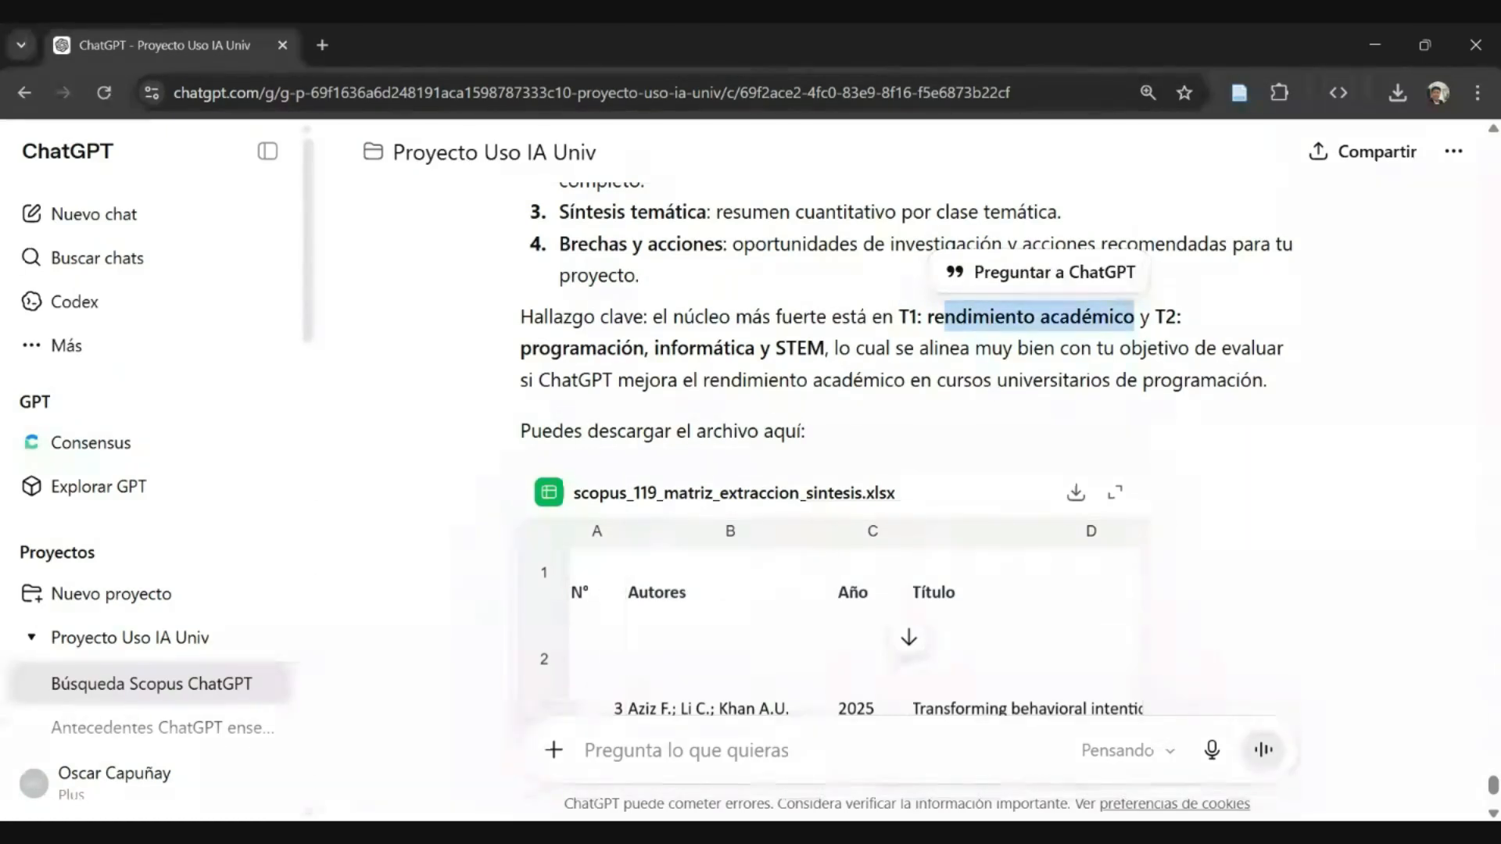
{"action": "left_click_drag", "start_coordinate": [578, 348], "coordinate": [806, 348]}
{"action": "left_click", "coordinate": [807, 347]}
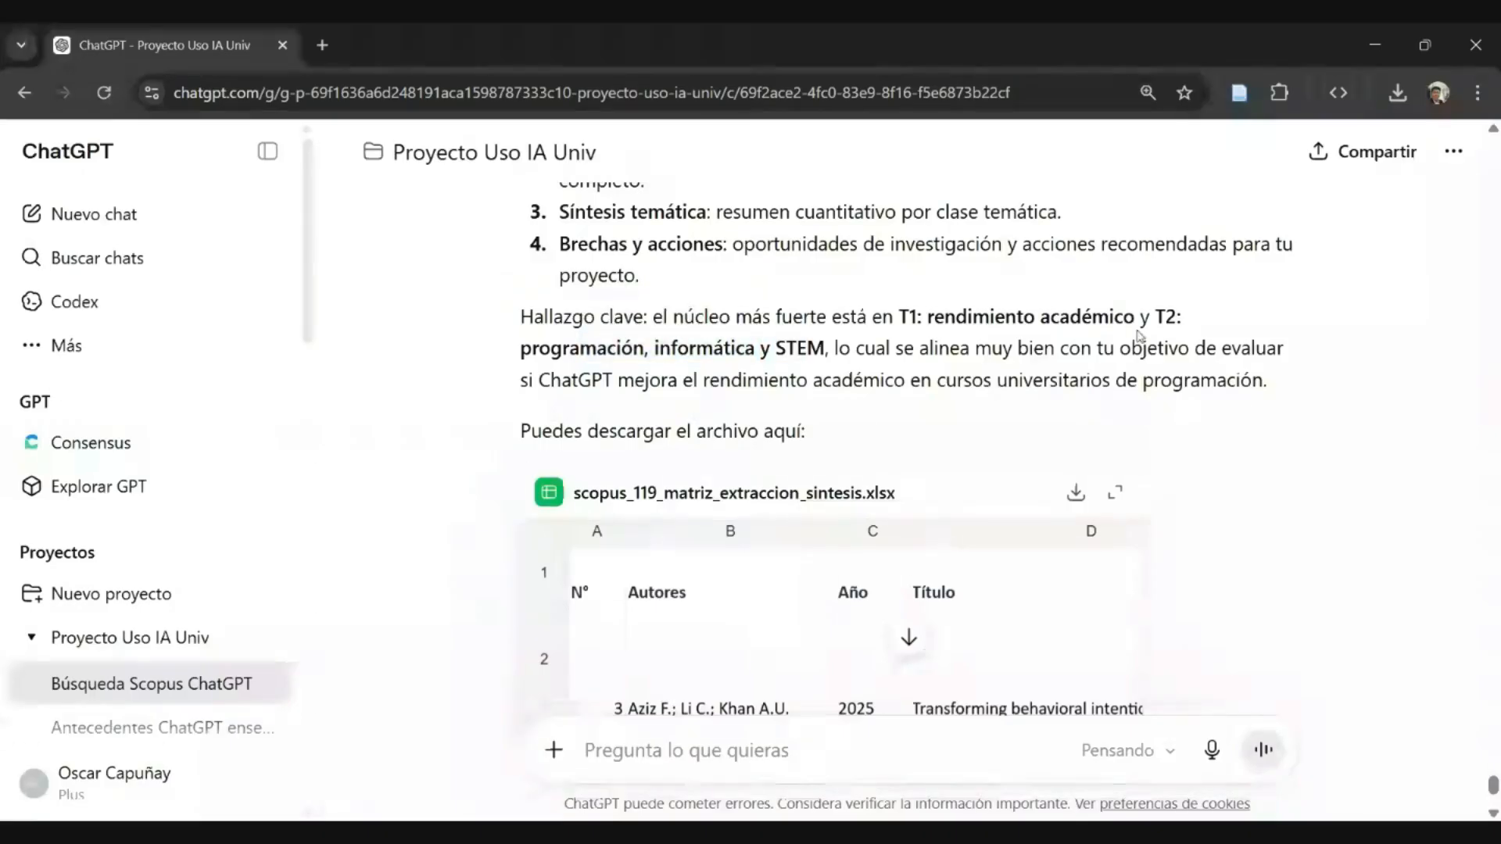
{"action": "left_click_drag", "start_coordinate": [1155, 317], "coordinate": [1177, 317]}
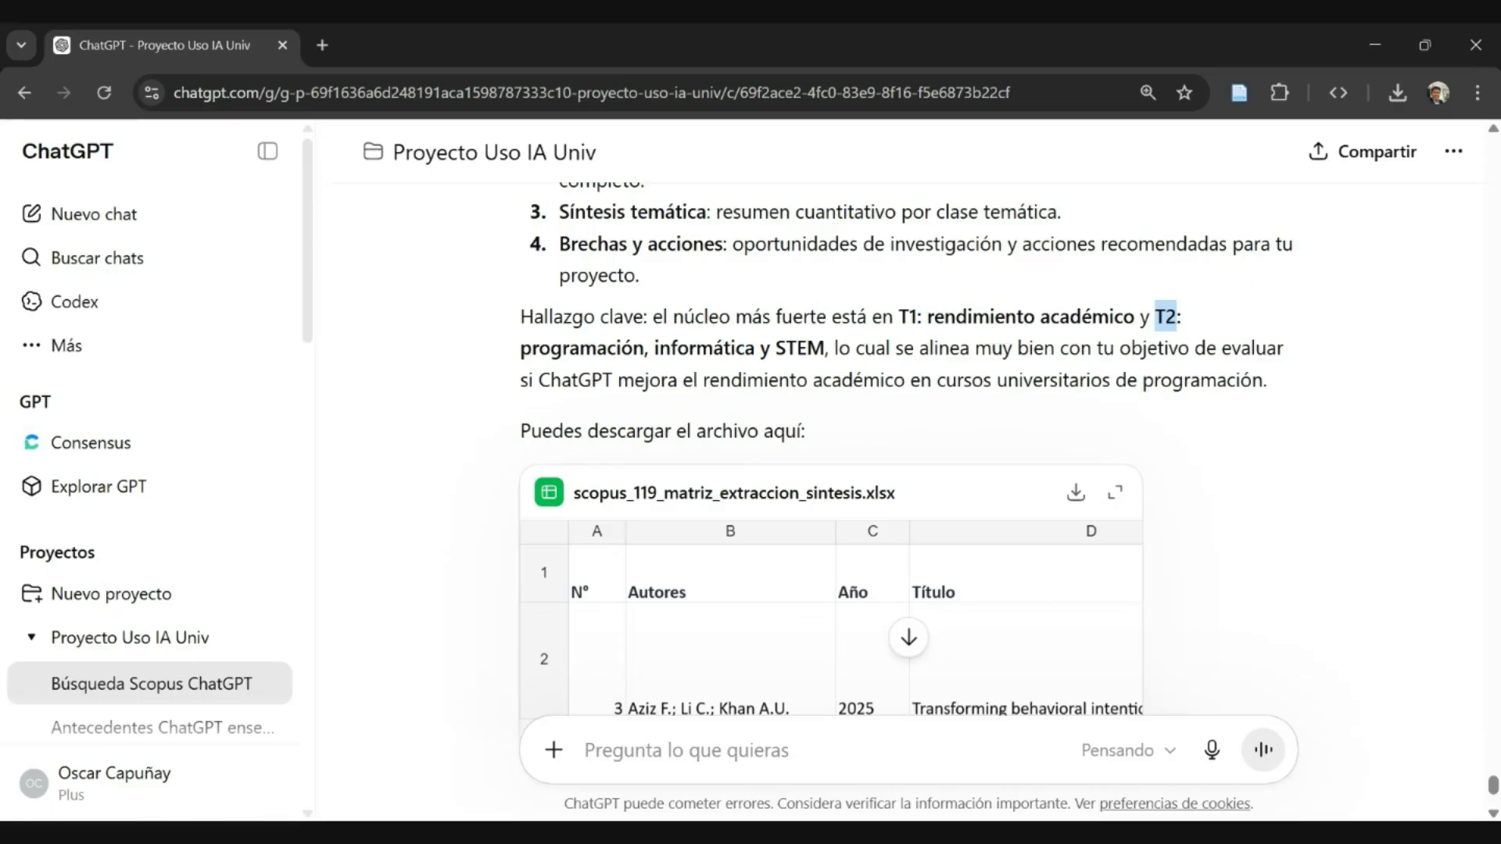
{"action": "left_click_drag", "start_coordinate": [854, 348], "coordinate": [1282, 389]}
{"action": "left_click", "coordinate": [1108, 413]}
{"action": "left_click_drag", "start_coordinate": [964, 380], "coordinate": [1252, 383]}
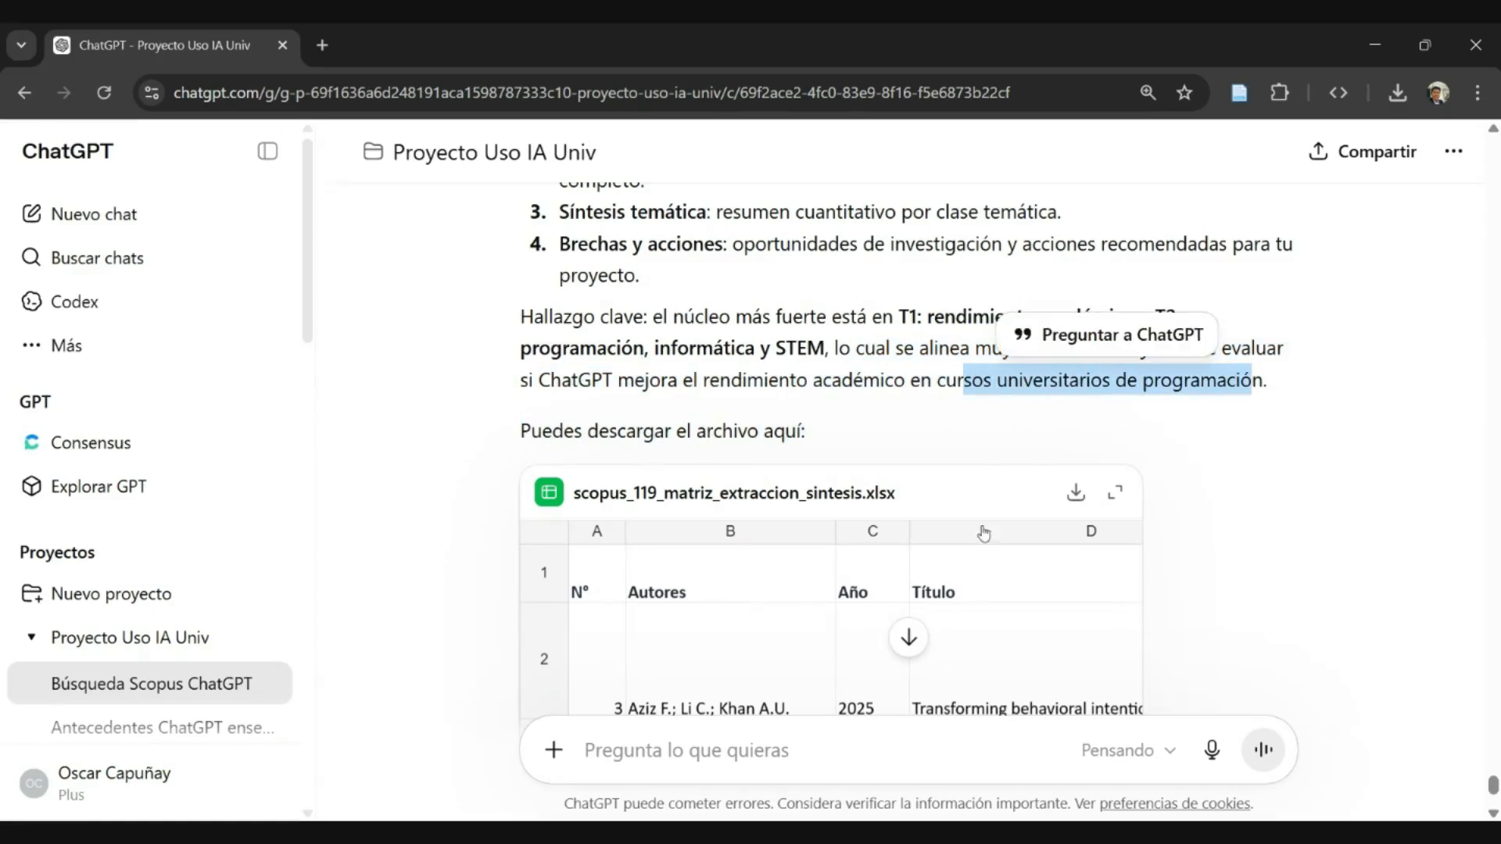
{"action": "scroll", "coordinate": [948, 439], "scroll_direction": "down", "scroll_amount": 3}
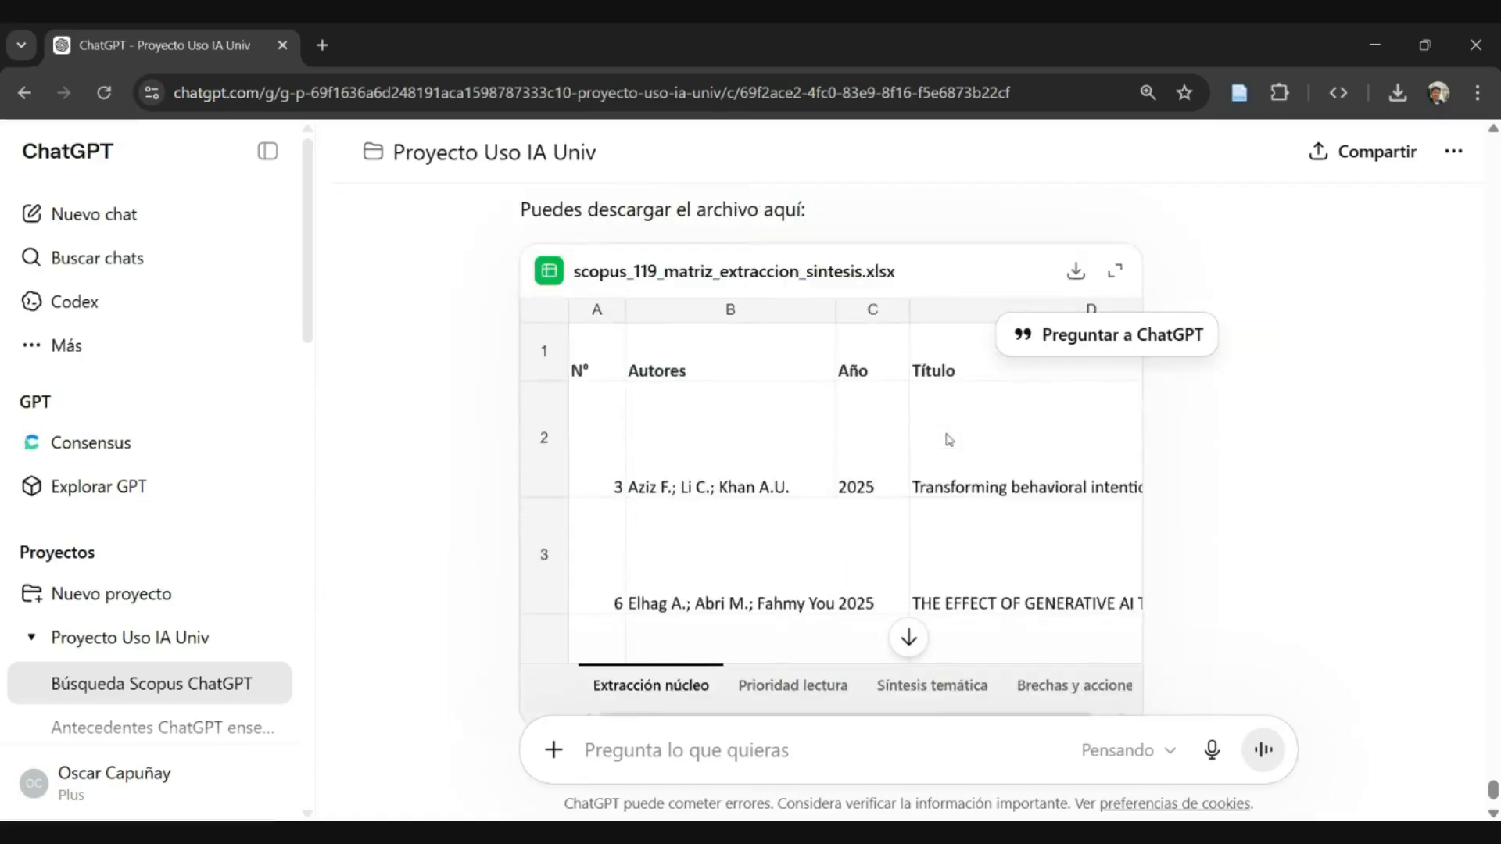
{"action": "scroll", "coordinate": [948, 439], "scroll_direction": "up", "scroll_amount": 3}
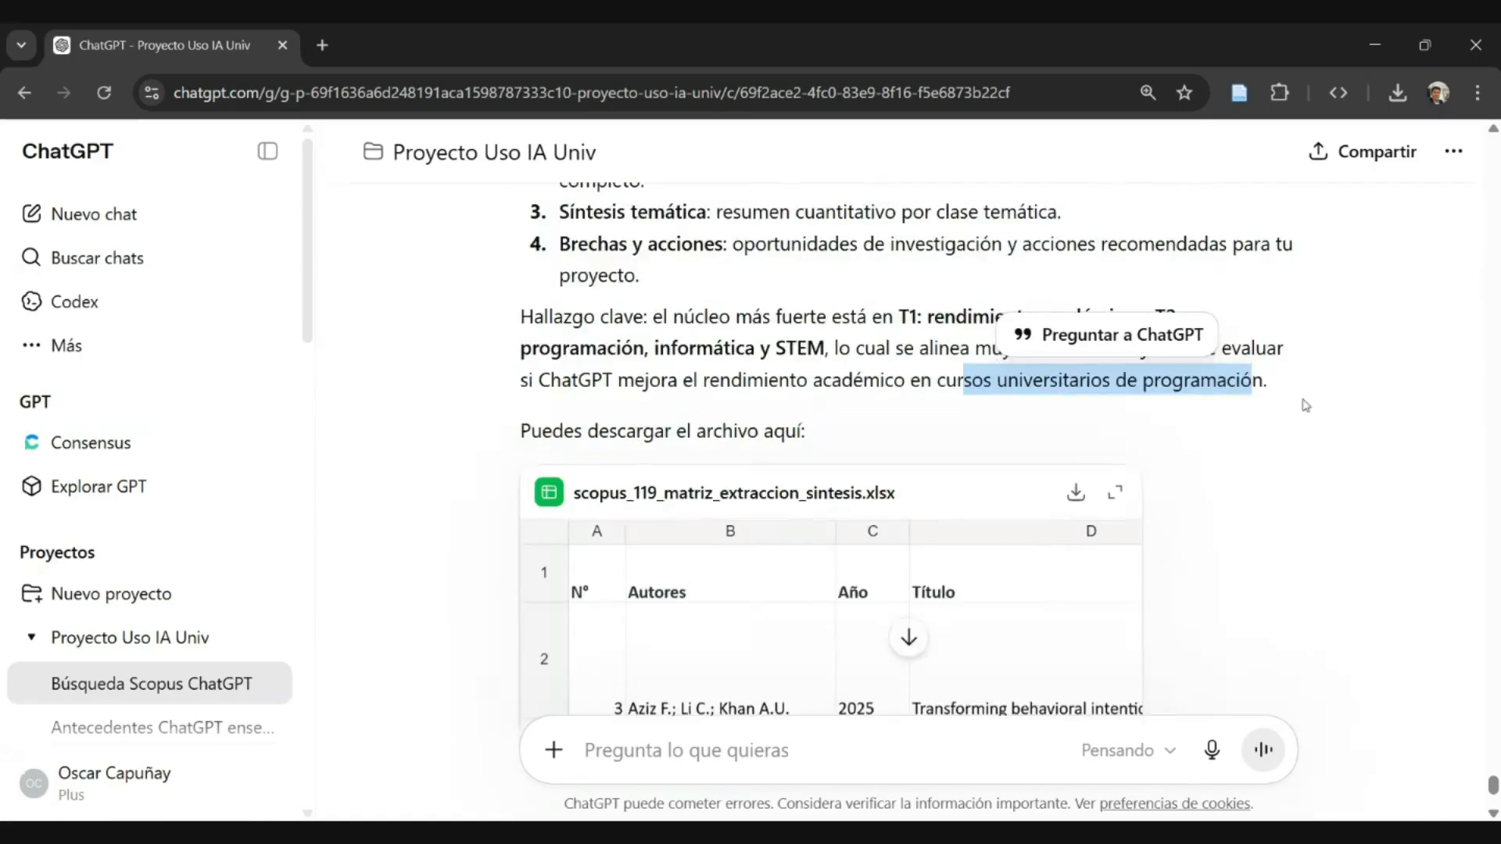
{"action": "left_click", "coordinate": [1305, 405]}
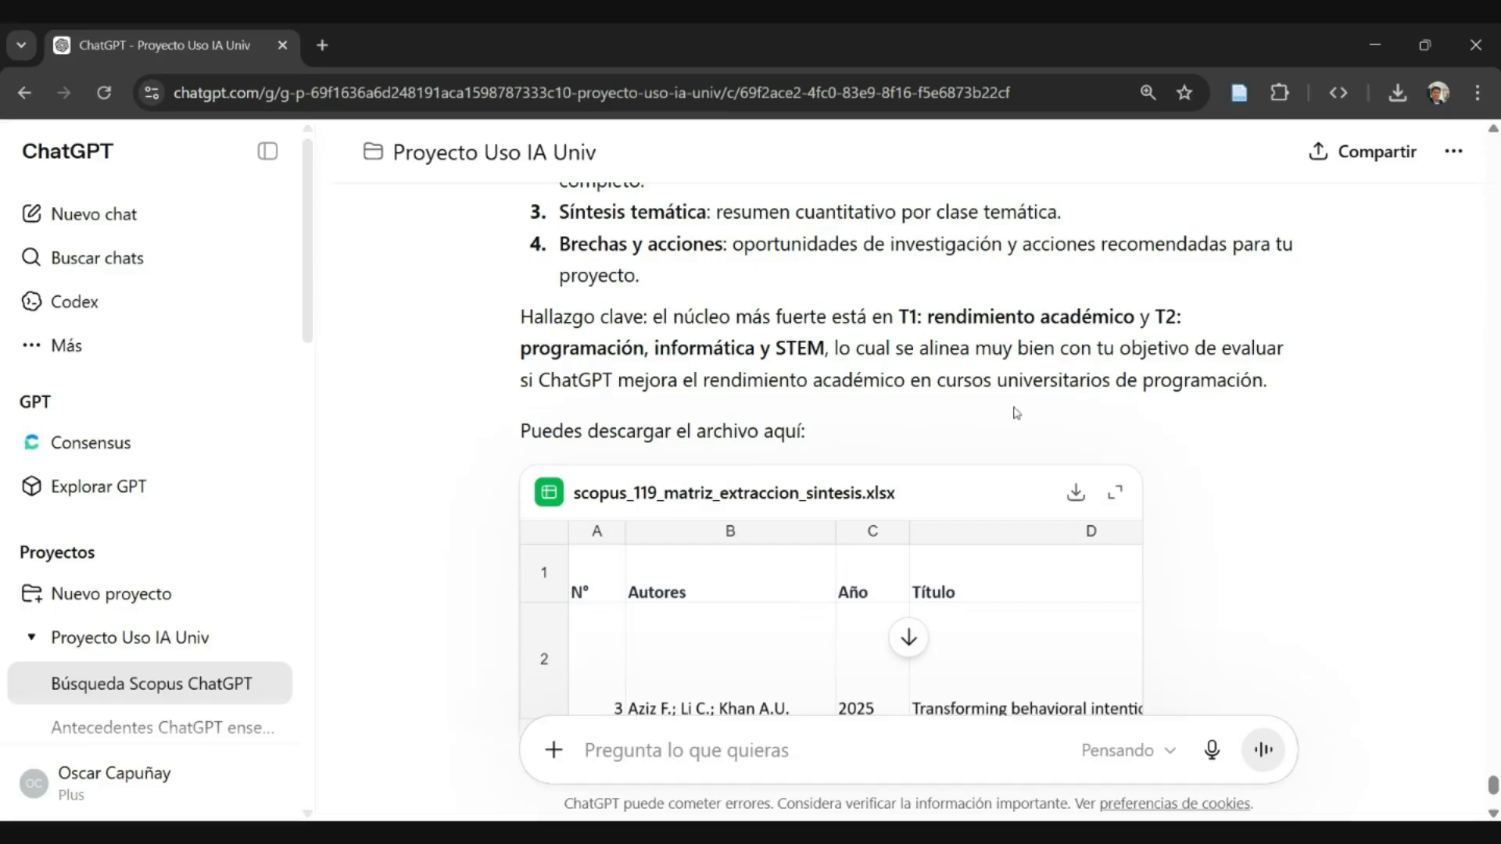
- Download the workbook scopus_119_matriz_extraccion_sintesis.xlsx from the reply and save it under the proposed name
{"action": "scroll", "coordinate": [1047, 399], "scroll_direction": "down", "scroll_amount": 1}
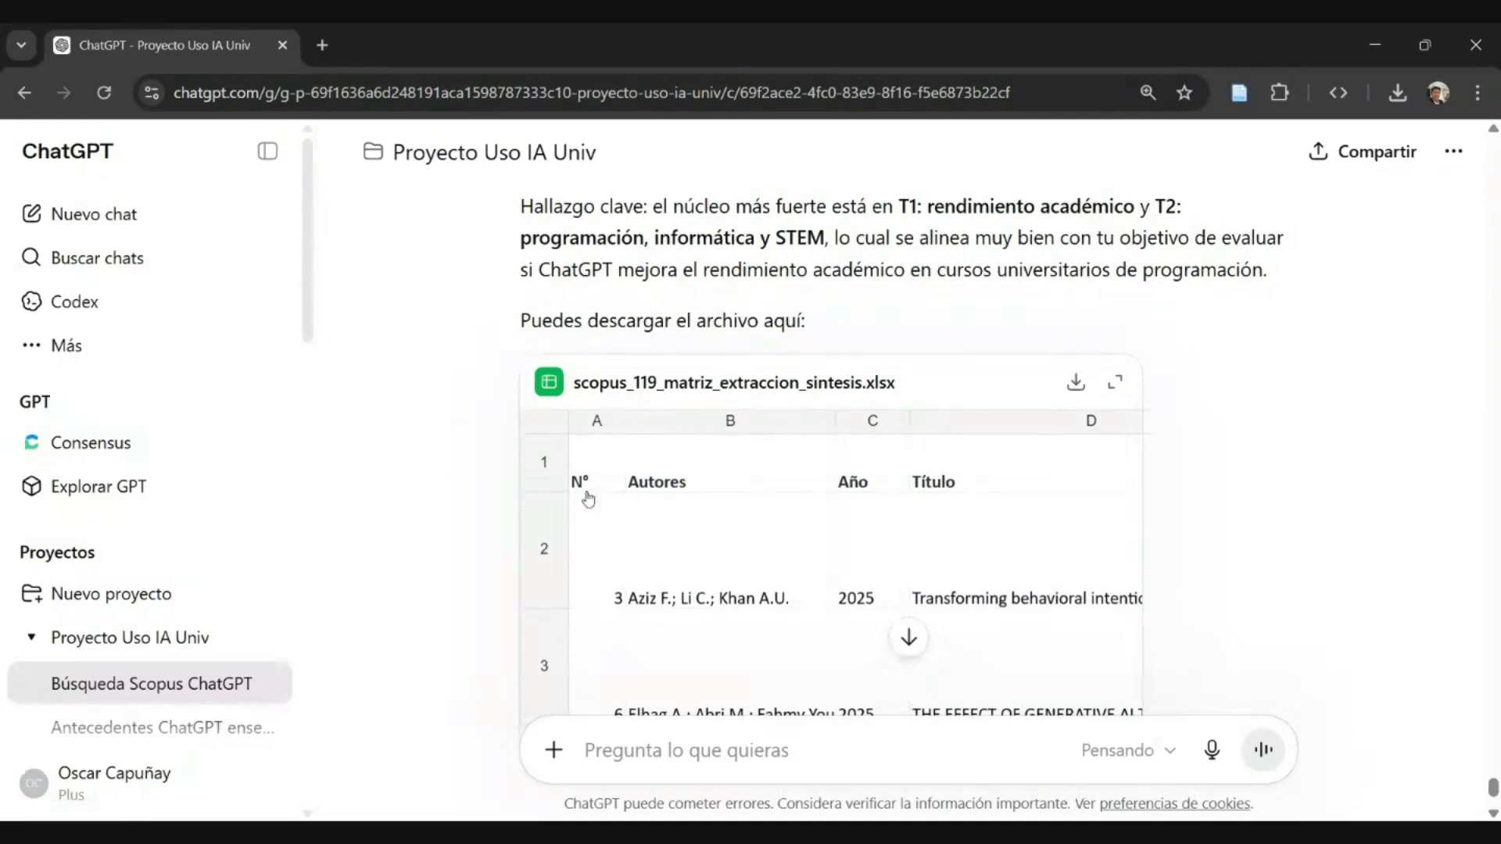
{"action": "scroll", "coordinate": [930, 387], "scroll_direction": "down", "scroll_amount": 3}
{"action": "scroll", "coordinate": [950, 383], "scroll_direction": "up", "scroll_amount": 6}
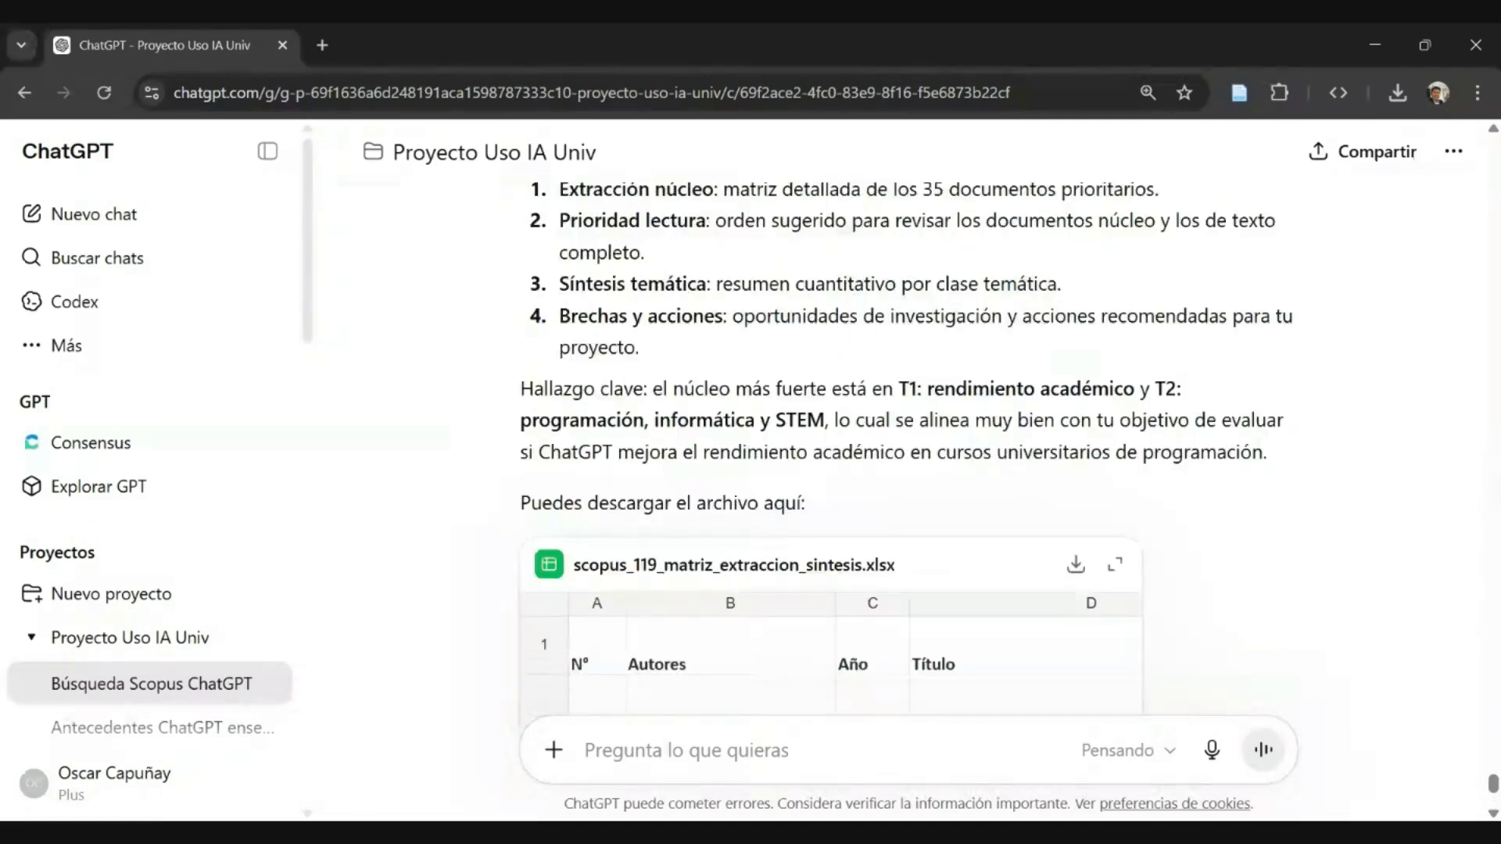
{"action": "scroll", "coordinate": [1016, 372], "scroll_direction": "down", "scroll_amount": 4}
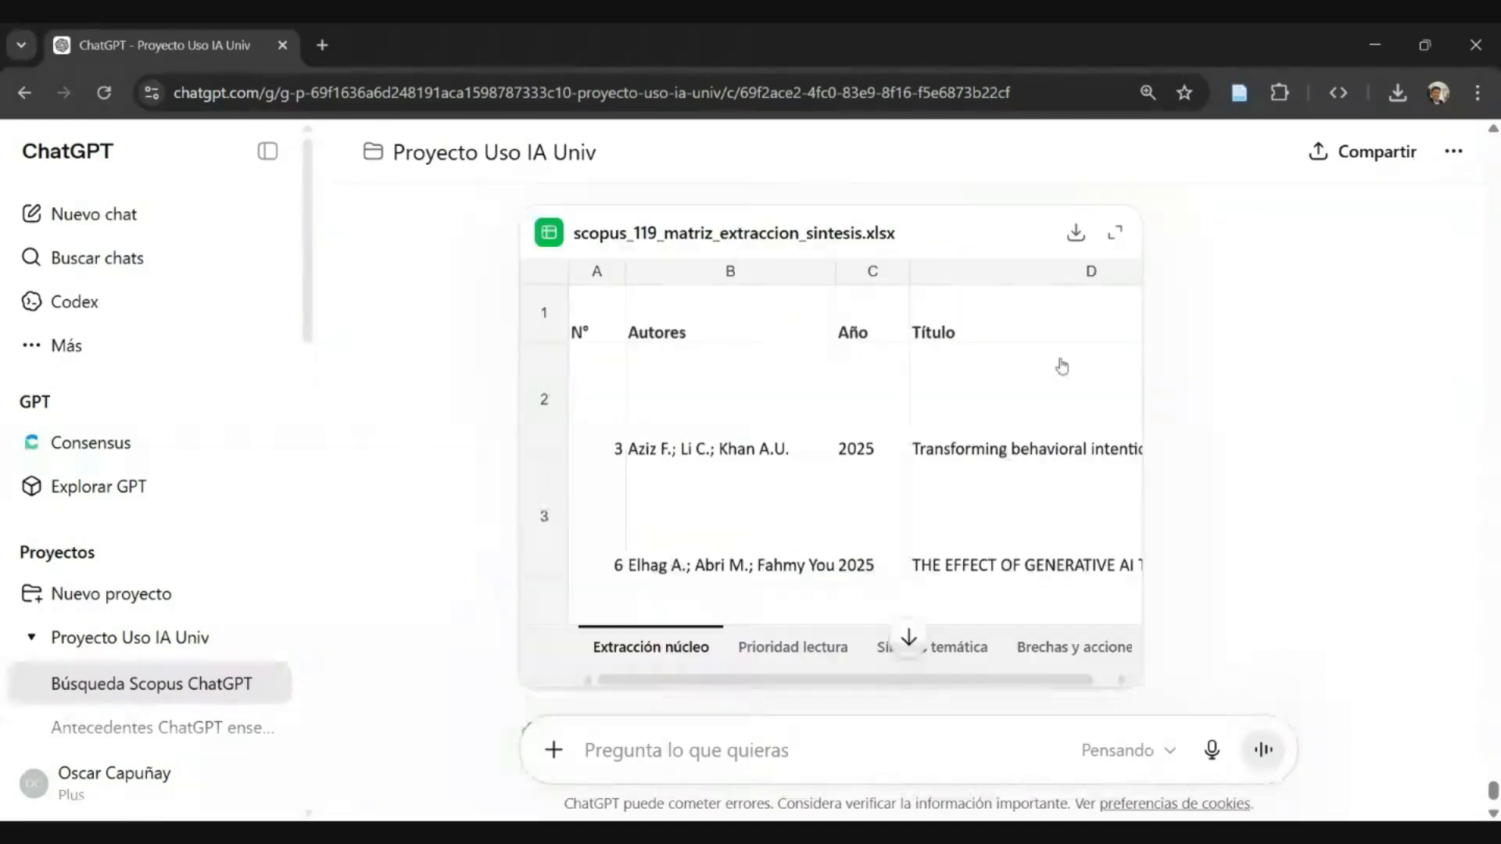
{"action": "left_click", "coordinate": [1077, 237]}
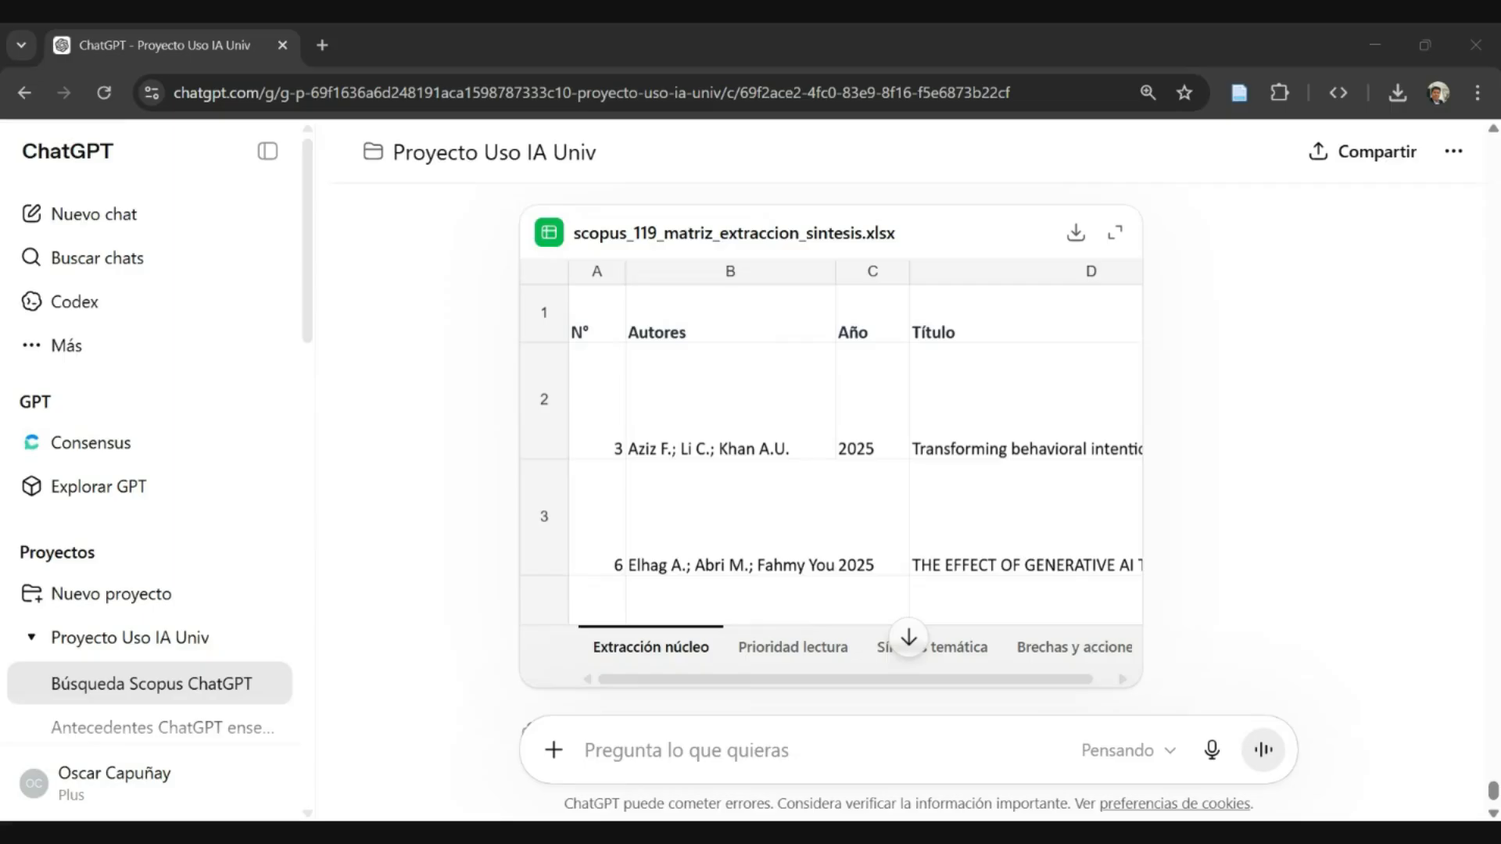
{"action": "key", "text": "Return"}
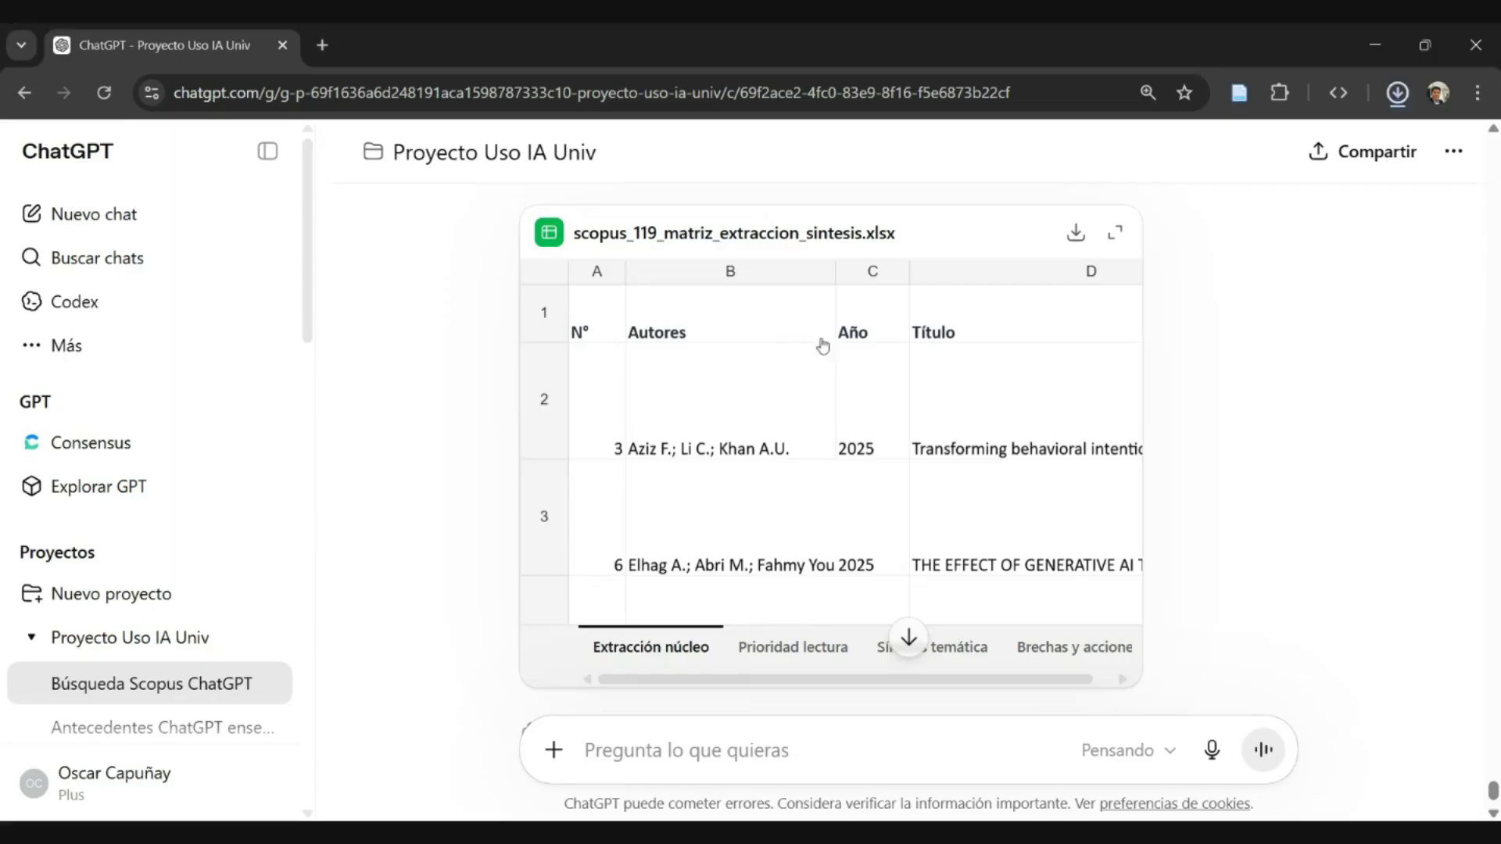
- Send the follow-up prompt "proximo paso" in the same conversation
{"action": "scroll", "coordinate": [821, 344], "scroll_direction": "down", "scroll_amount": 2}
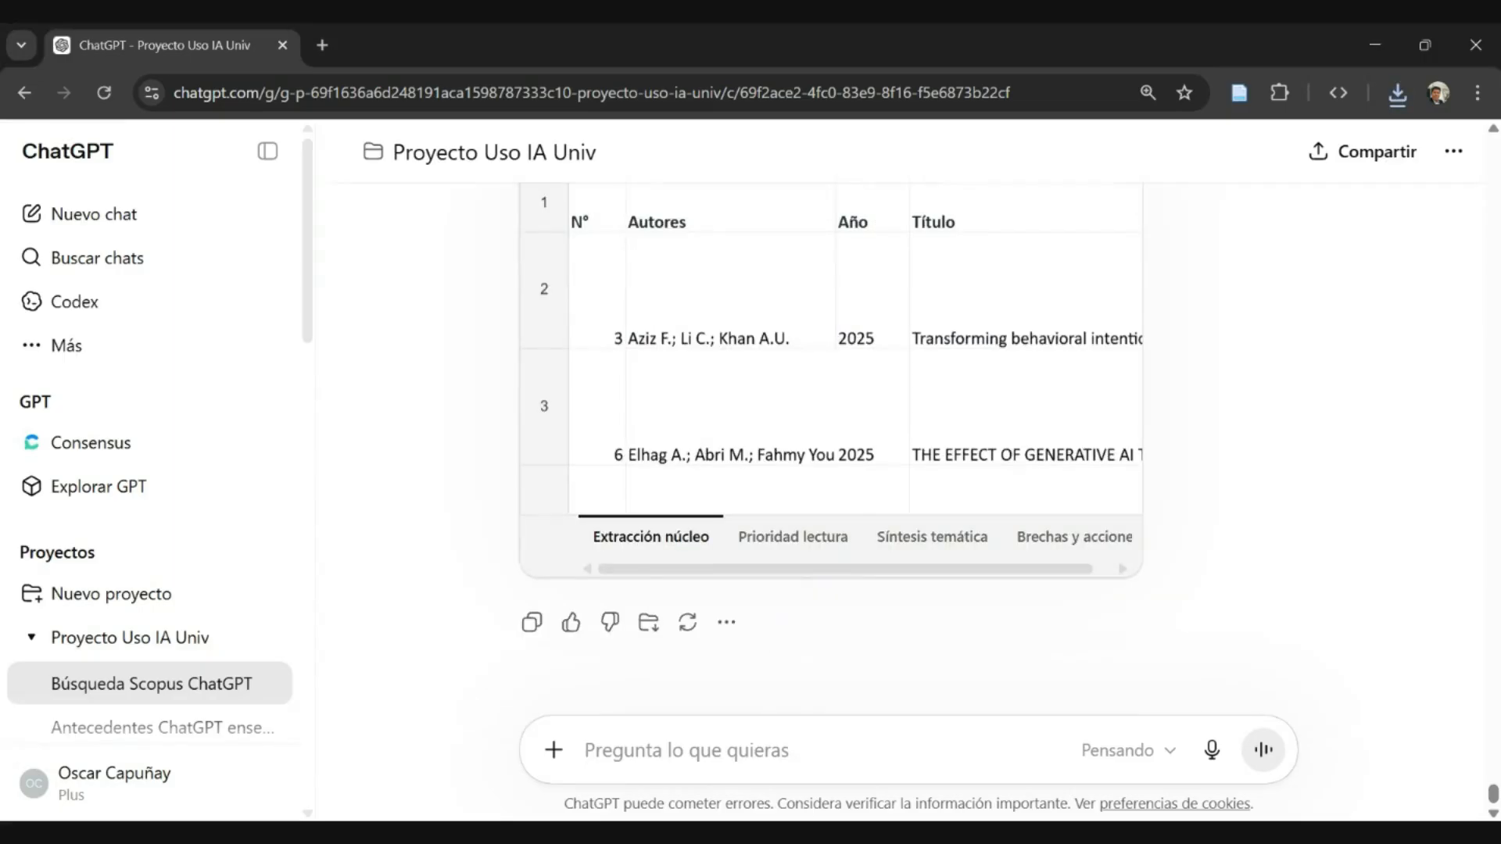
{"action": "type", "text": "proximo paso"}
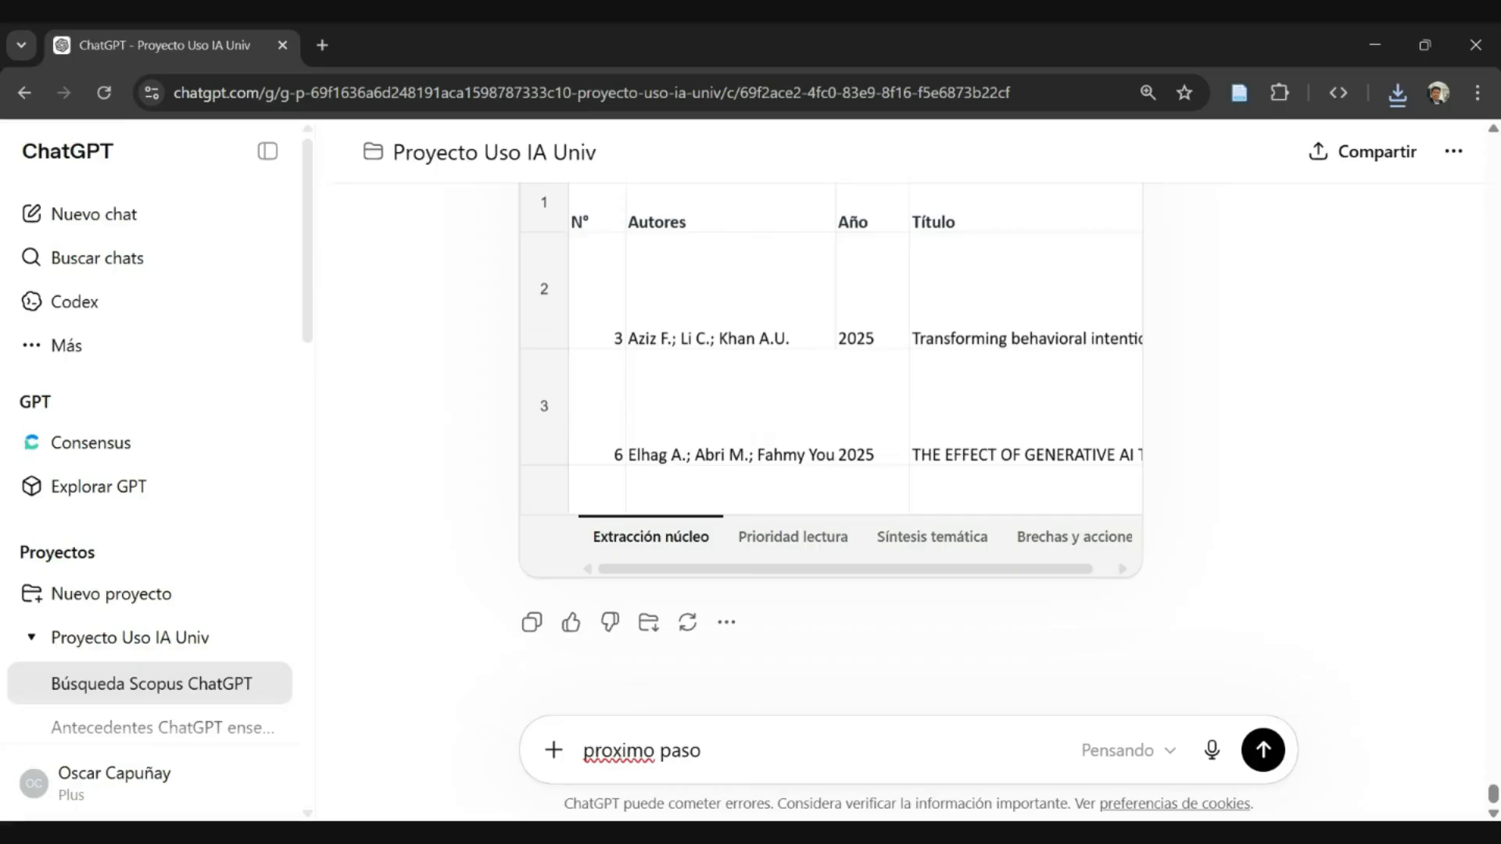
{"action": "key", "text": "Return"}
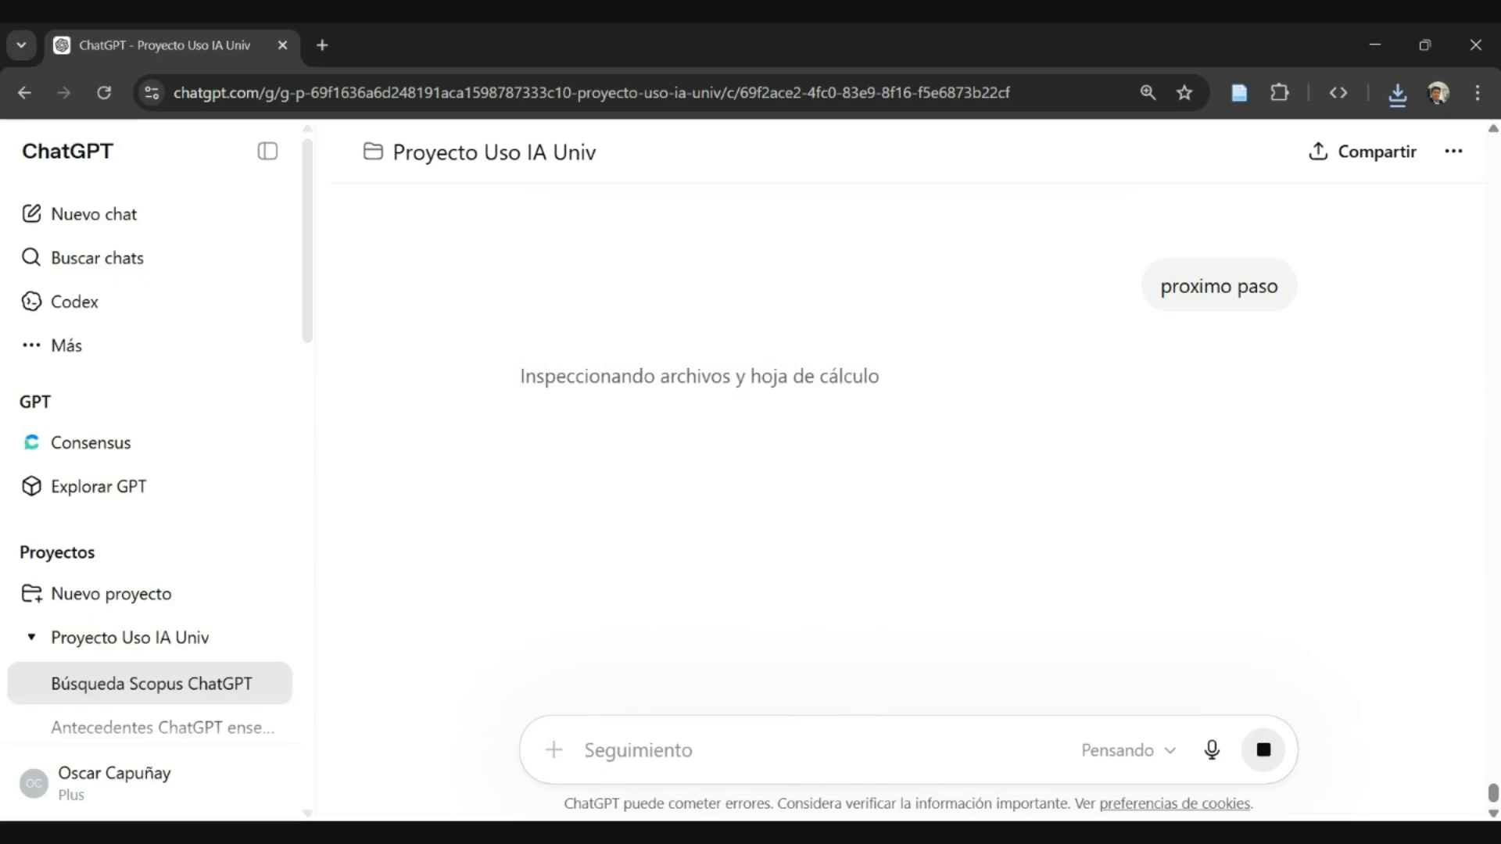
{"action": "scroll", "coordinate": [891, 402], "scroll_direction": "up", "scroll_amount": 3}
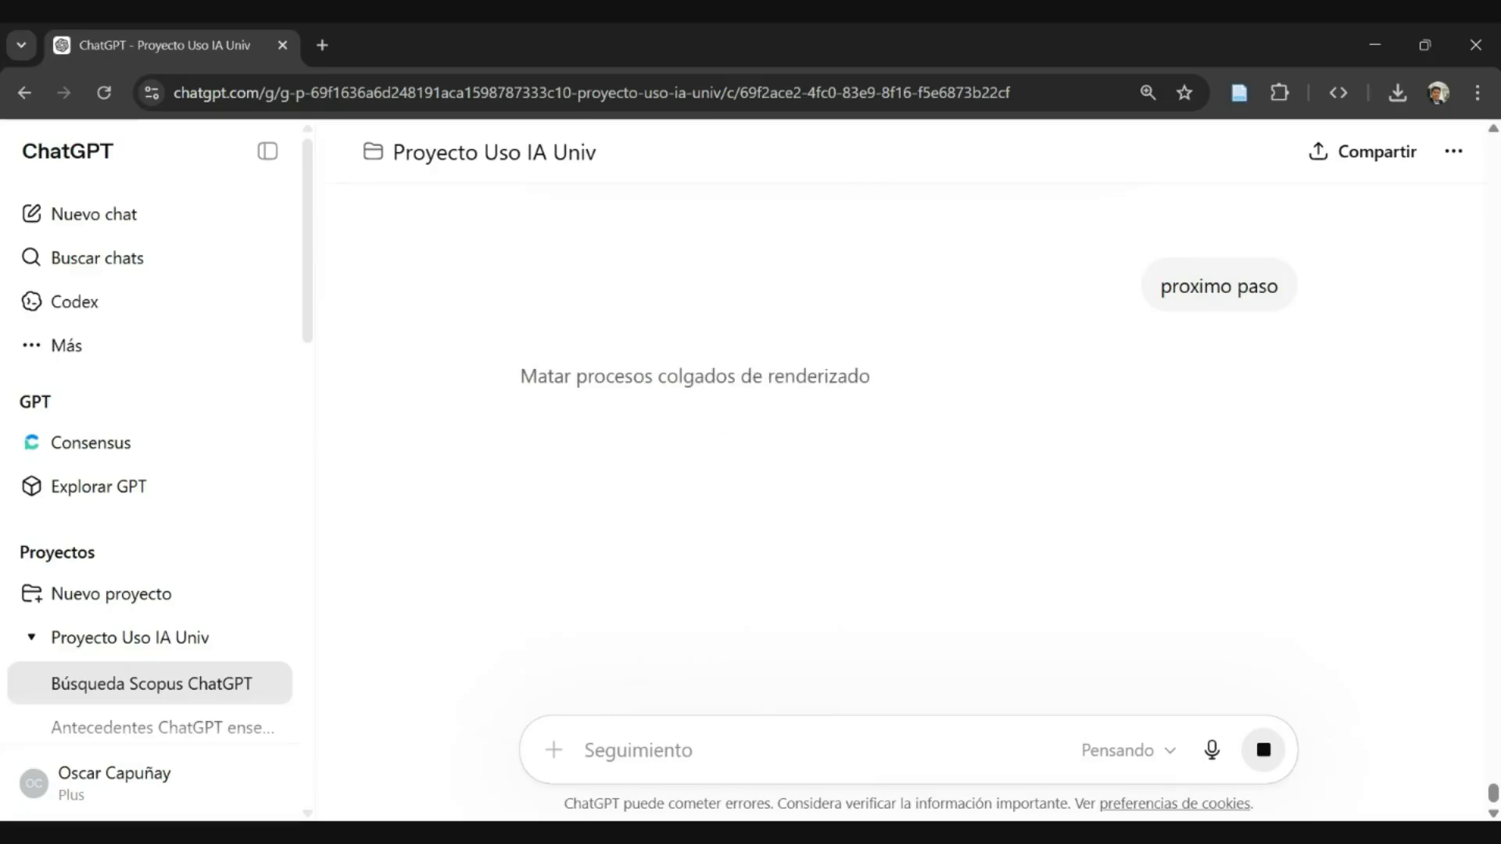
- Send the prompt "escribe el documento en un lienzo" while the previous reply is still being generated
{"action": "type", "text": "esc"}
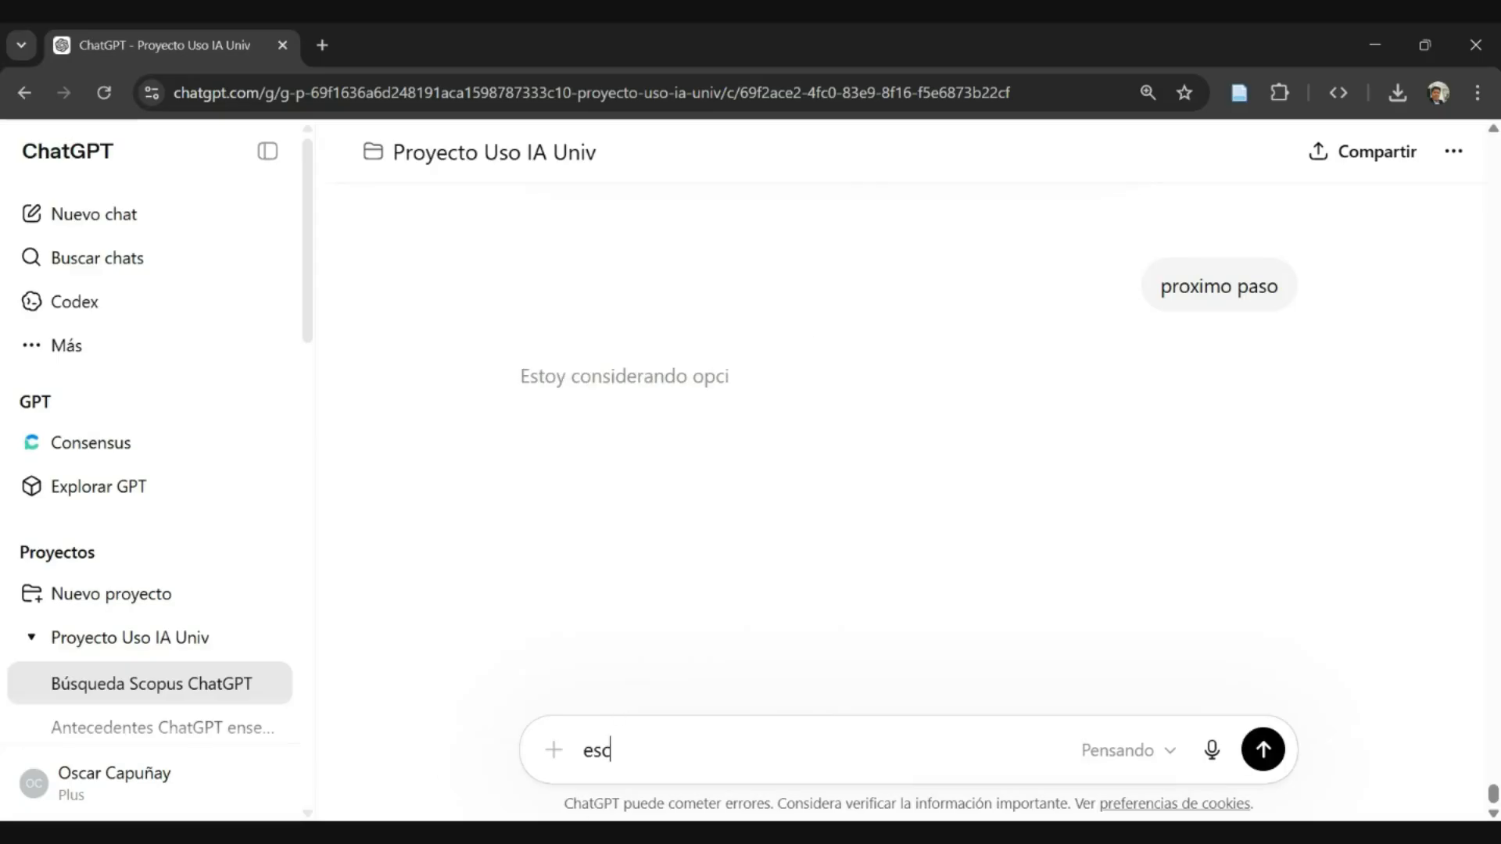
{"action": "type", "text": "ribe el do"}
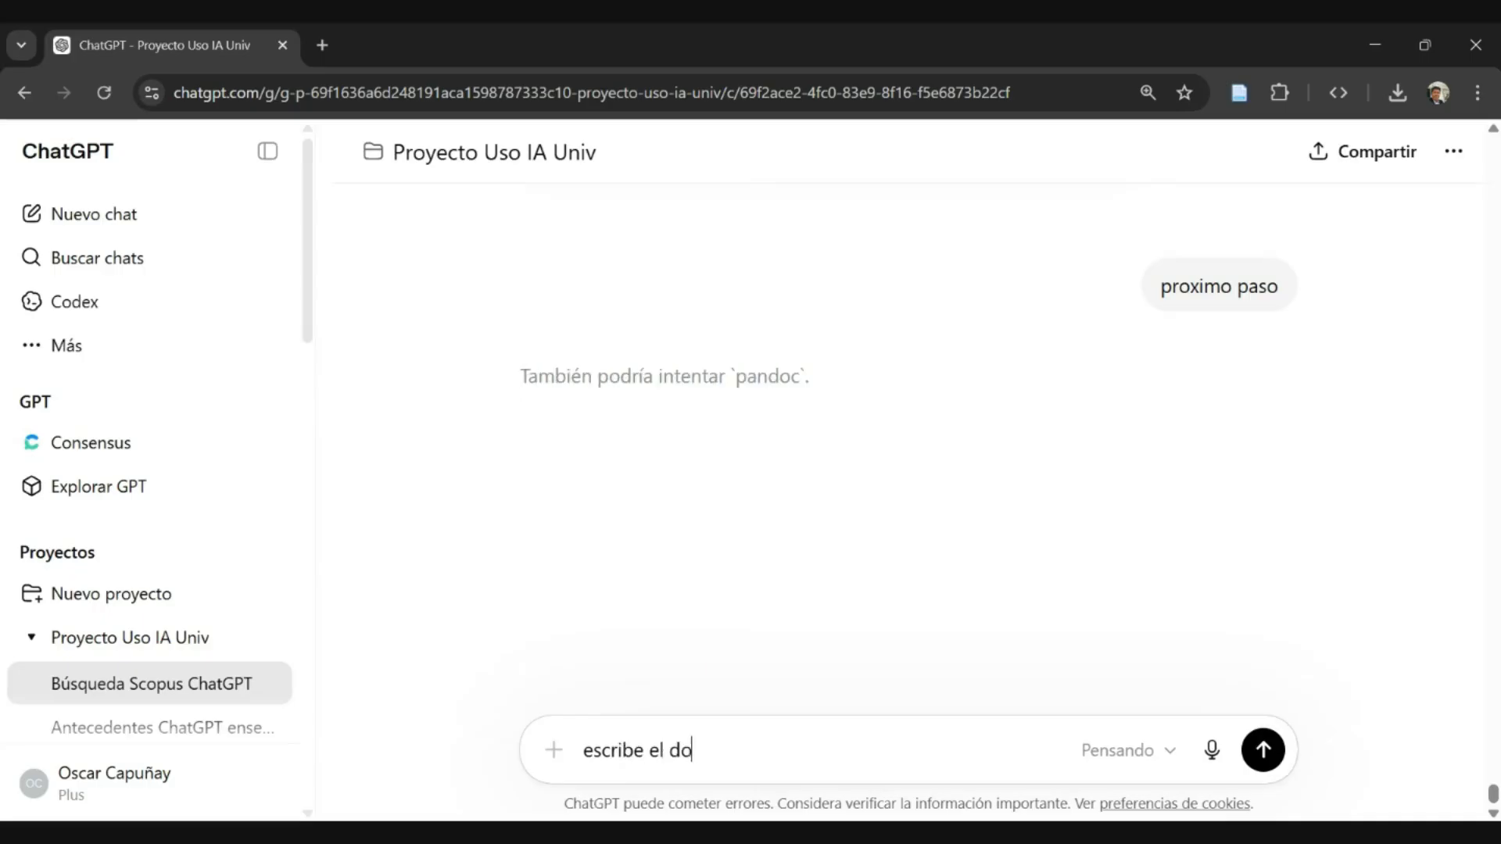
{"action": "type", "text": "cumento en un lienzo"}
{"action": "key", "text": "Return"}
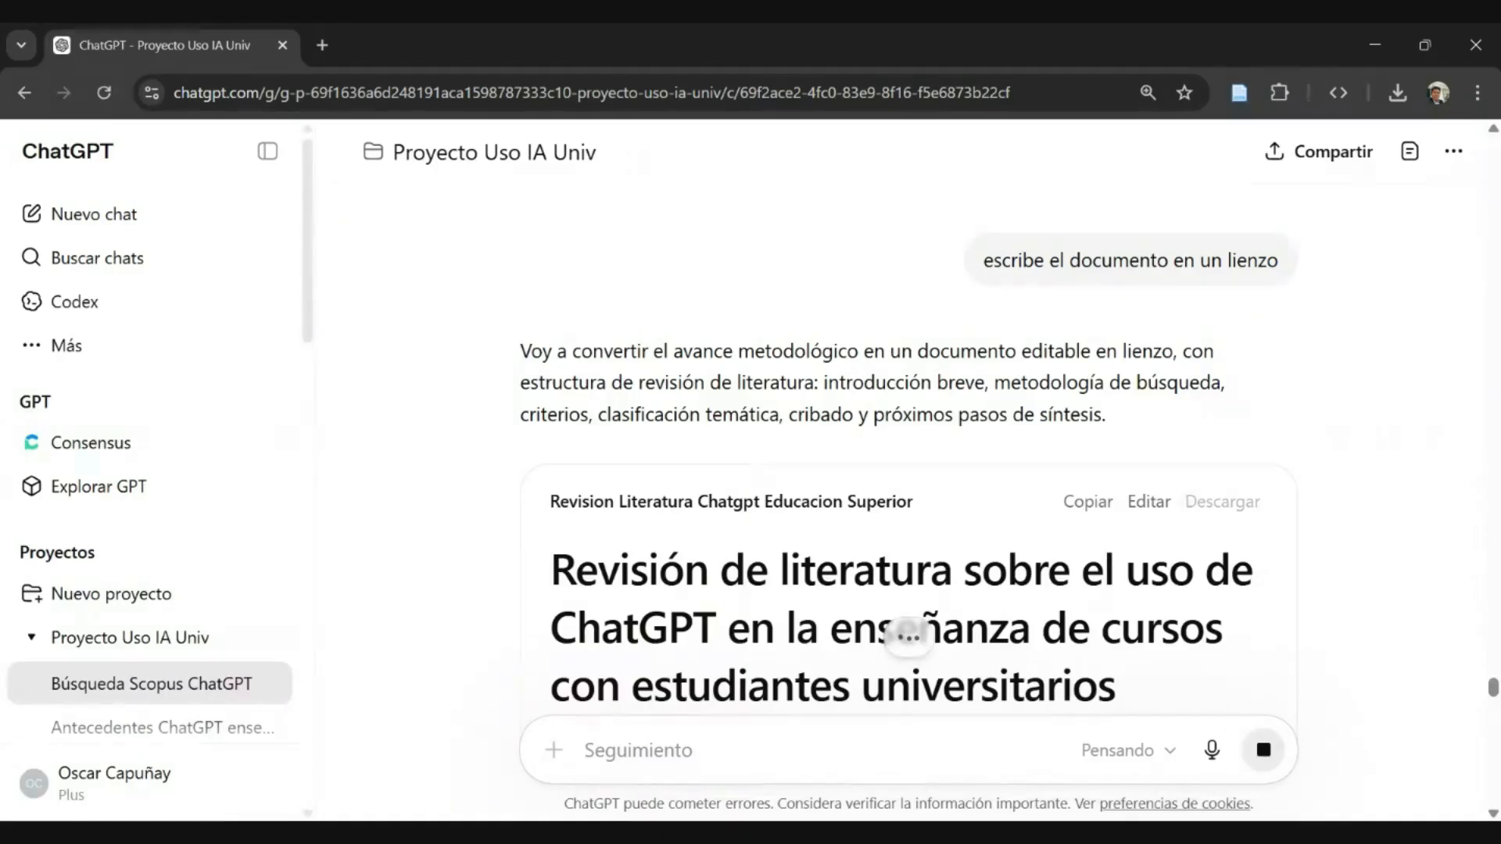
- Look through the generated literature review document and the list of sections it includes, from "Introducción" to "Conclusión preliminar"
{"action": "scroll", "coordinate": [909, 449], "scroll_direction": "down", "scroll_amount": 2}
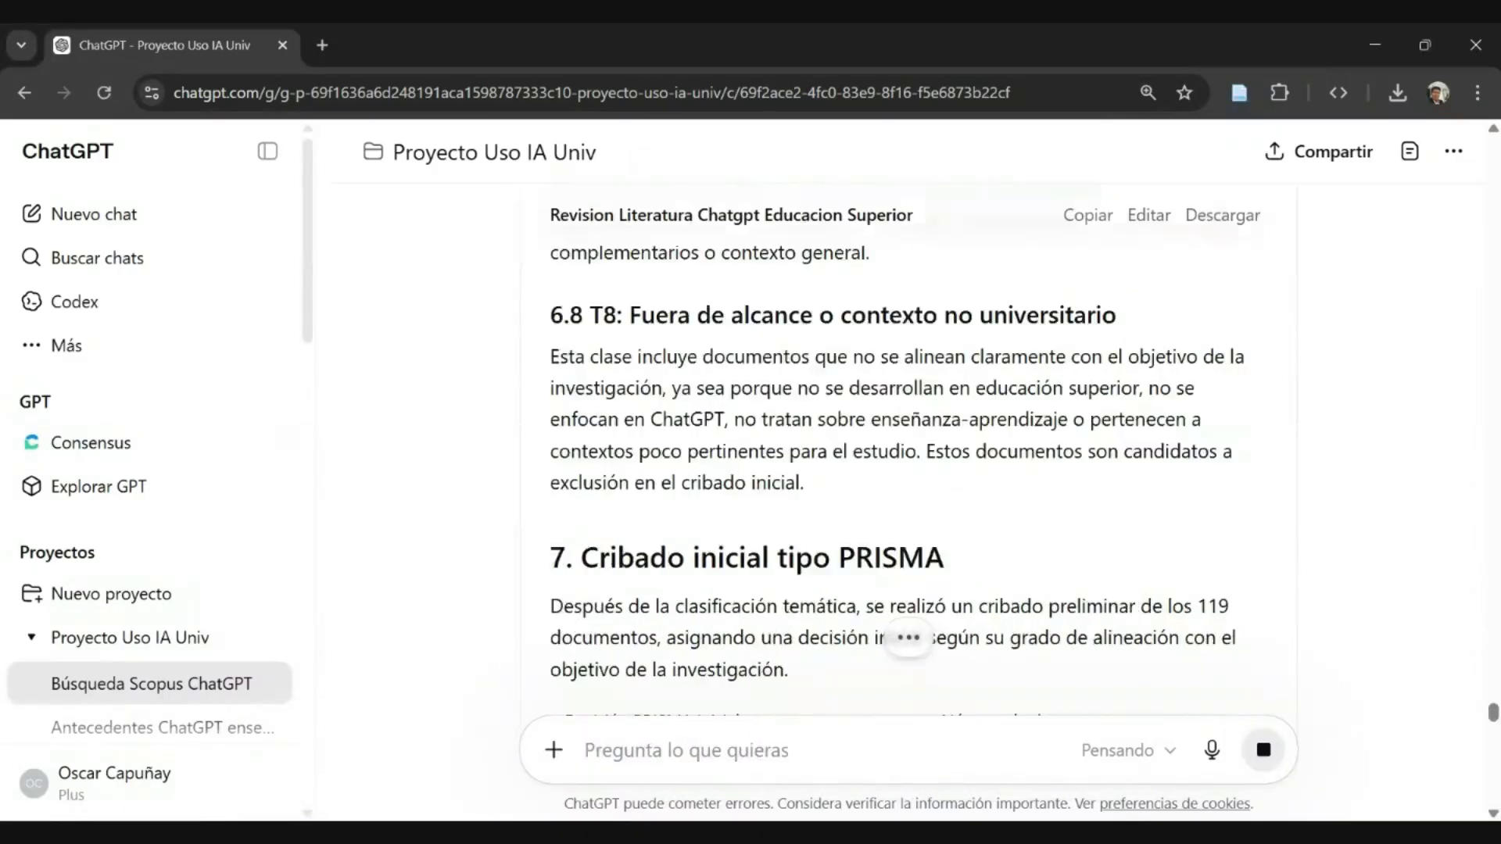
{"action": "scroll", "coordinate": [908, 469], "scroll_direction": "up", "scroll_amount": 4}
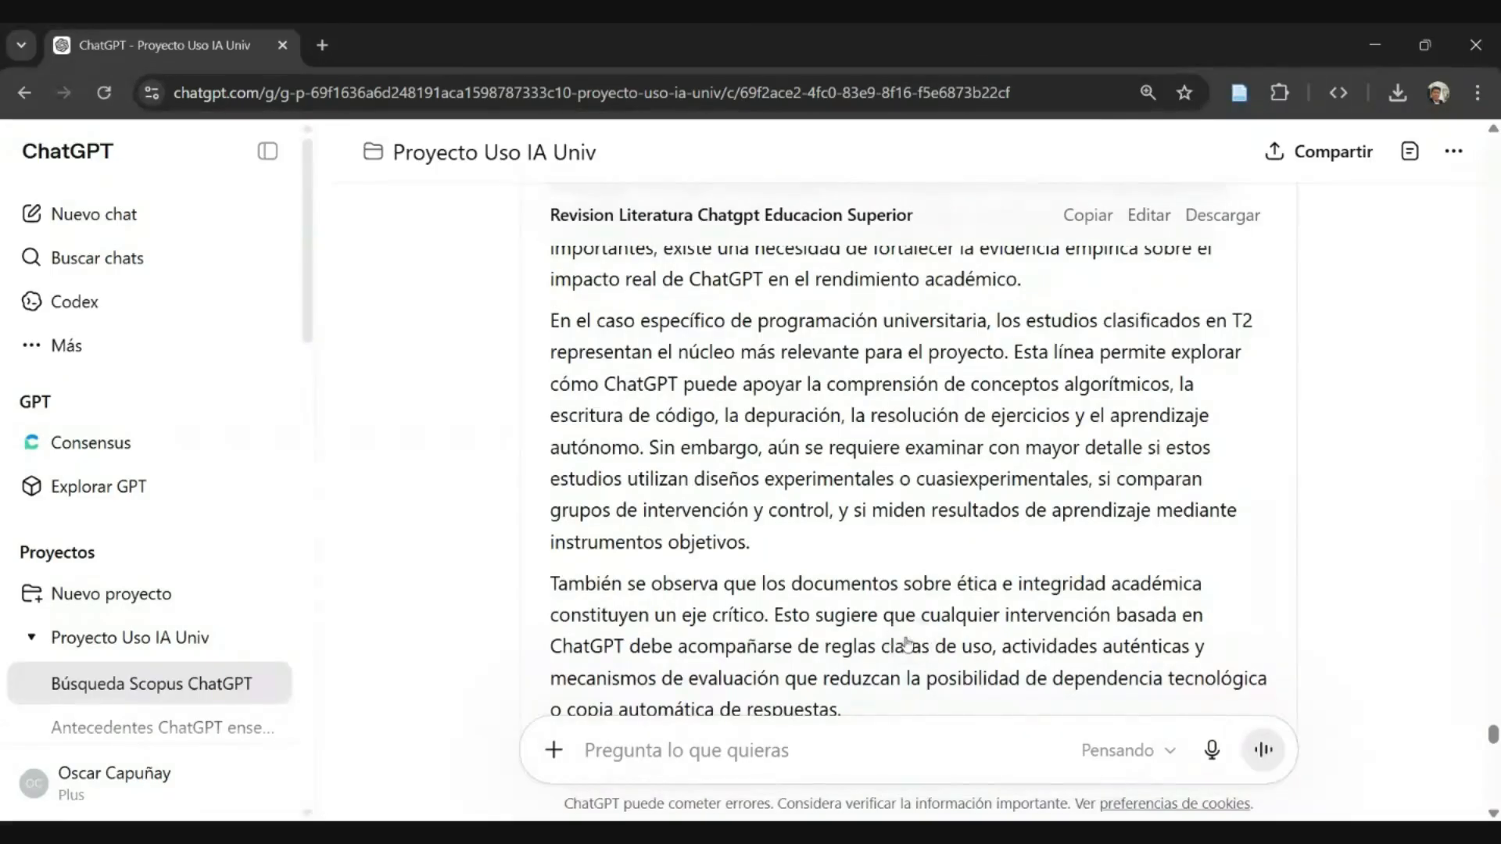
{"action": "scroll", "coordinate": [907, 642], "scroll_direction": "down", "scroll_amount": 5}
{"action": "scroll", "coordinate": [782, 544], "scroll_direction": "up", "scroll_amount": 5}
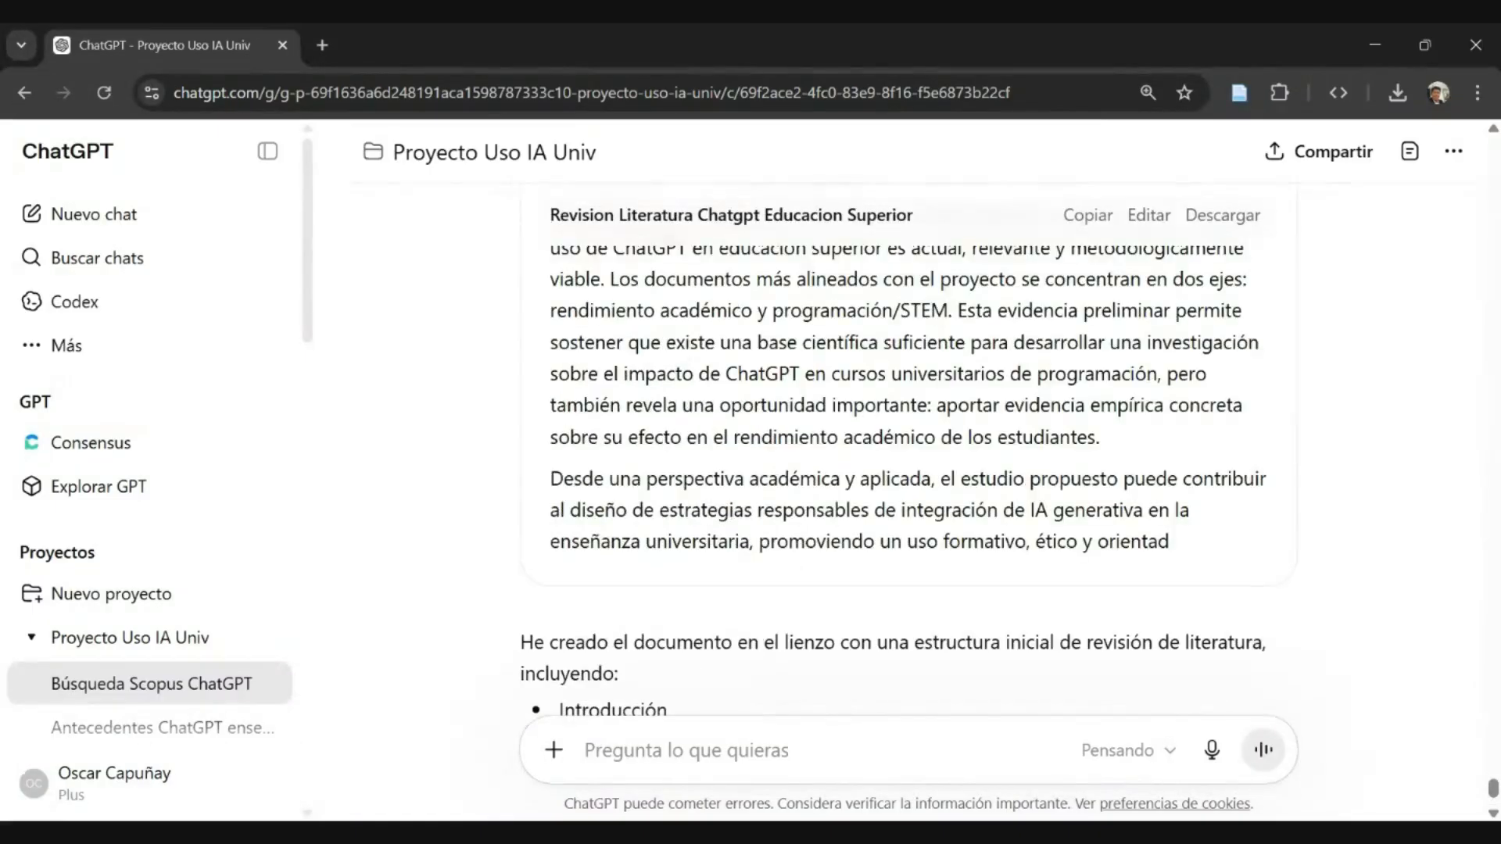
{"action": "scroll", "coordinate": [804, 579], "scroll_direction": "down", "scroll_amount": 5}
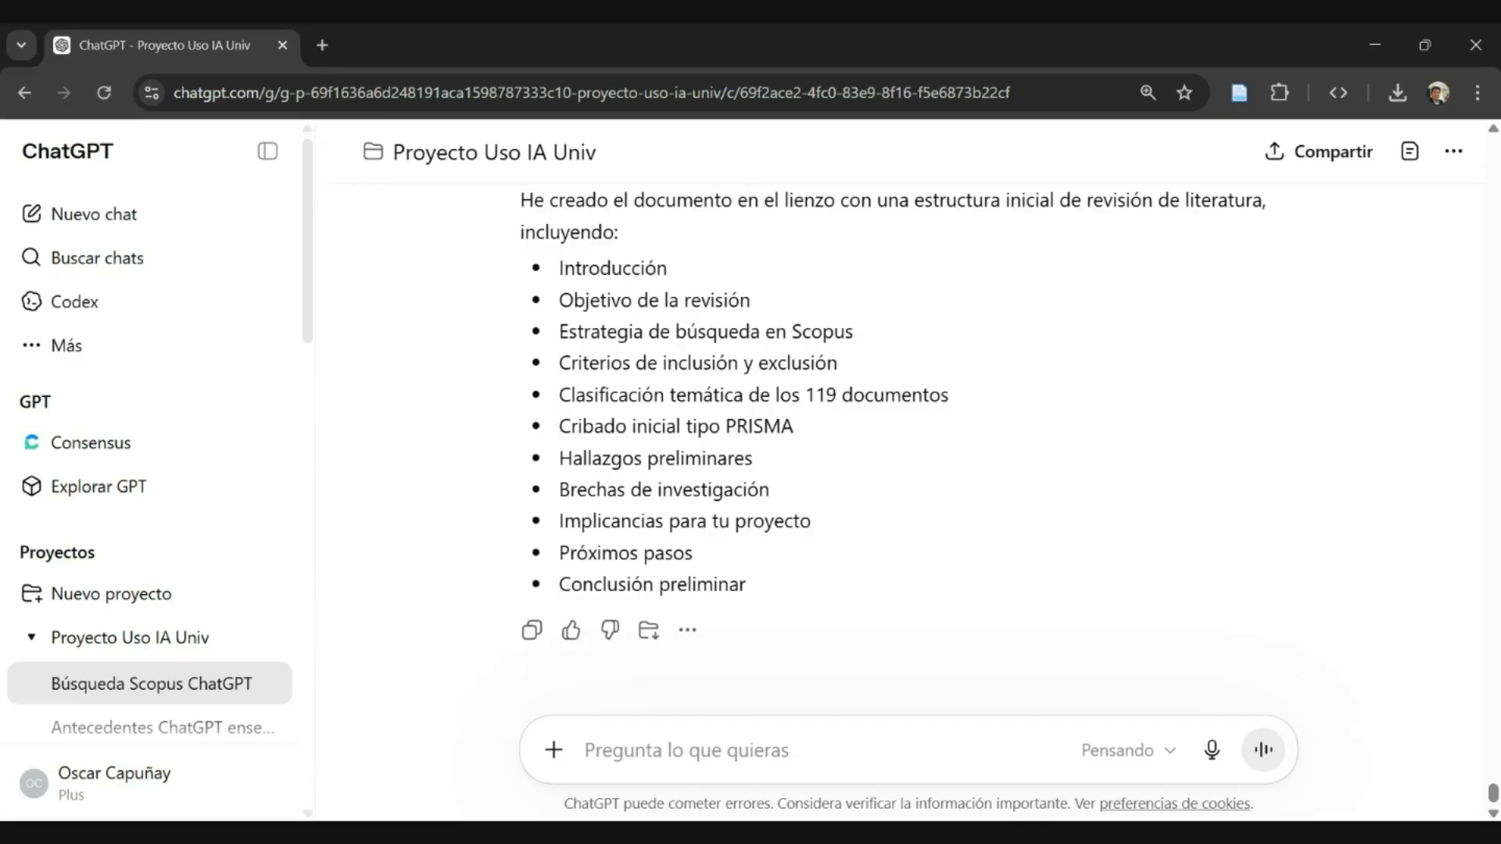
{"action": "left_click_drag", "start_coordinate": [599, 268], "coordinate": [678, 580]}
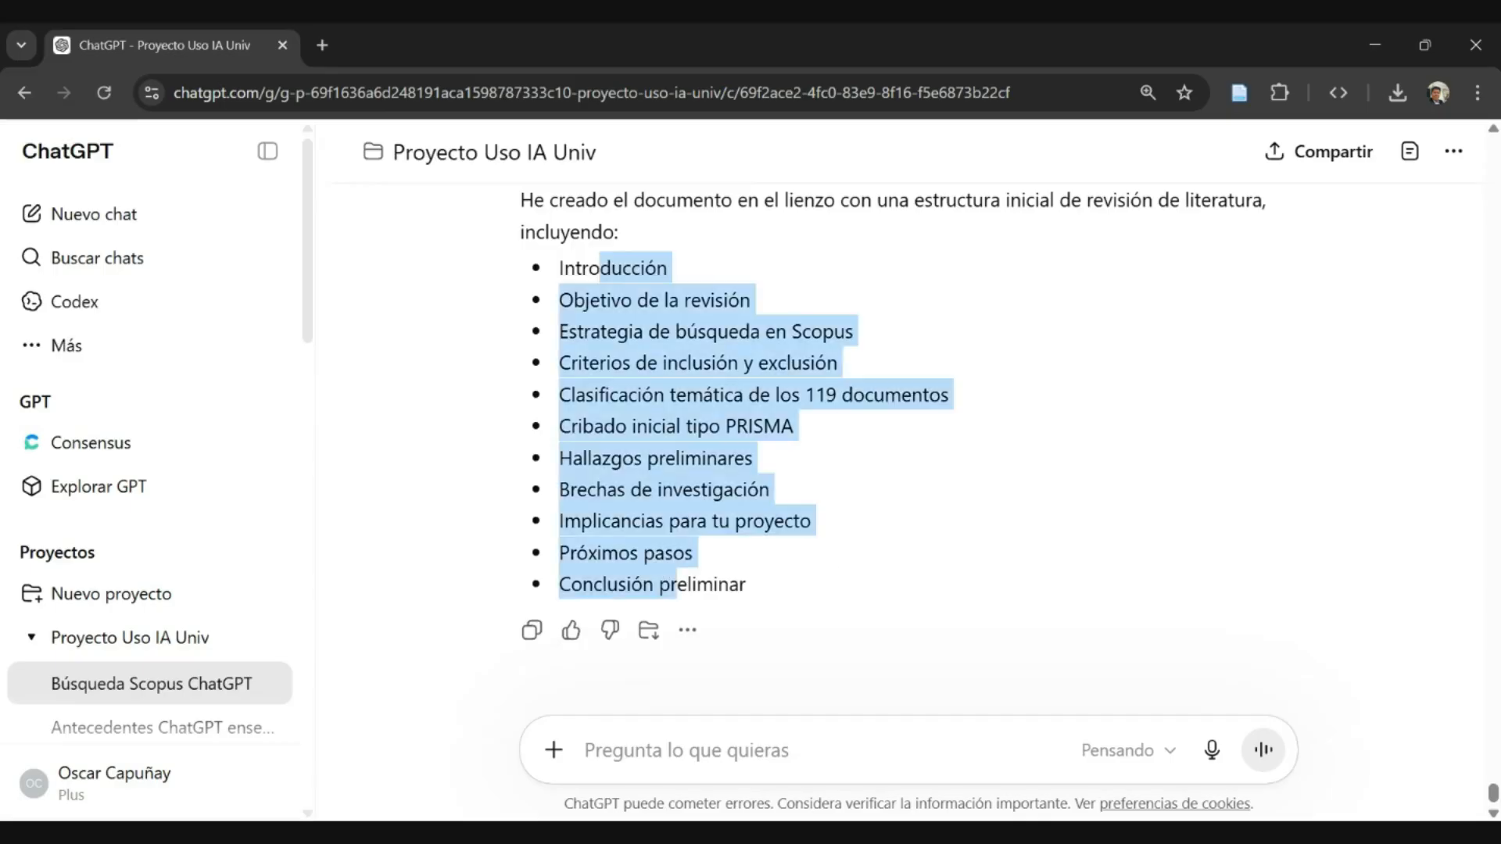
{"action": "left_click", "coordinate": [773, 556]}
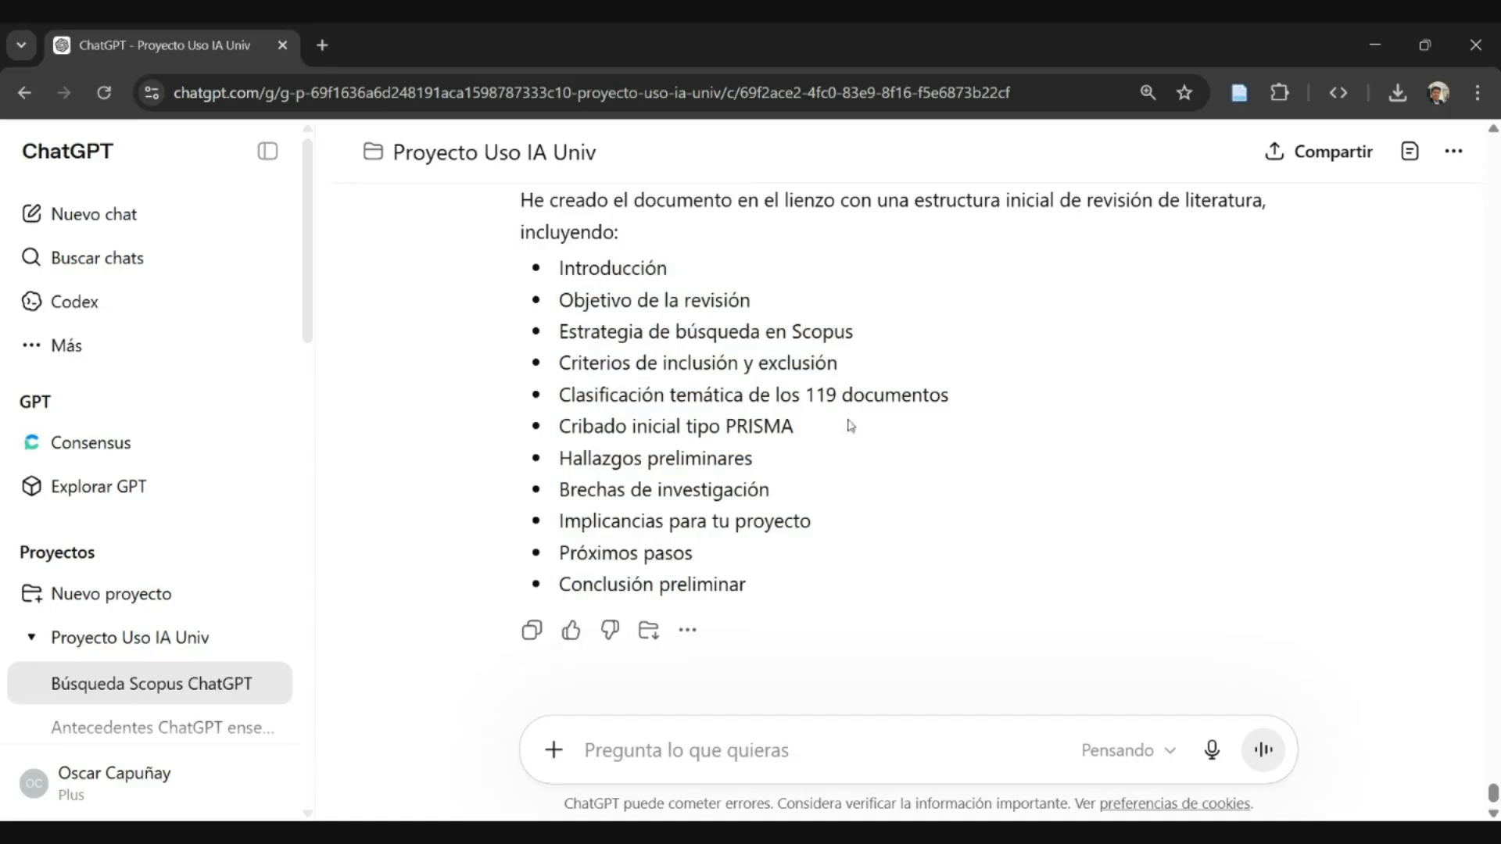
- Skim the generated literature review backwards from the preliminary conclusion to its title and "1. Introducción"
{"action": "scroll", "coordinate": [1201, 436], "scroll_direction": "up", "scroll_amount": 1}
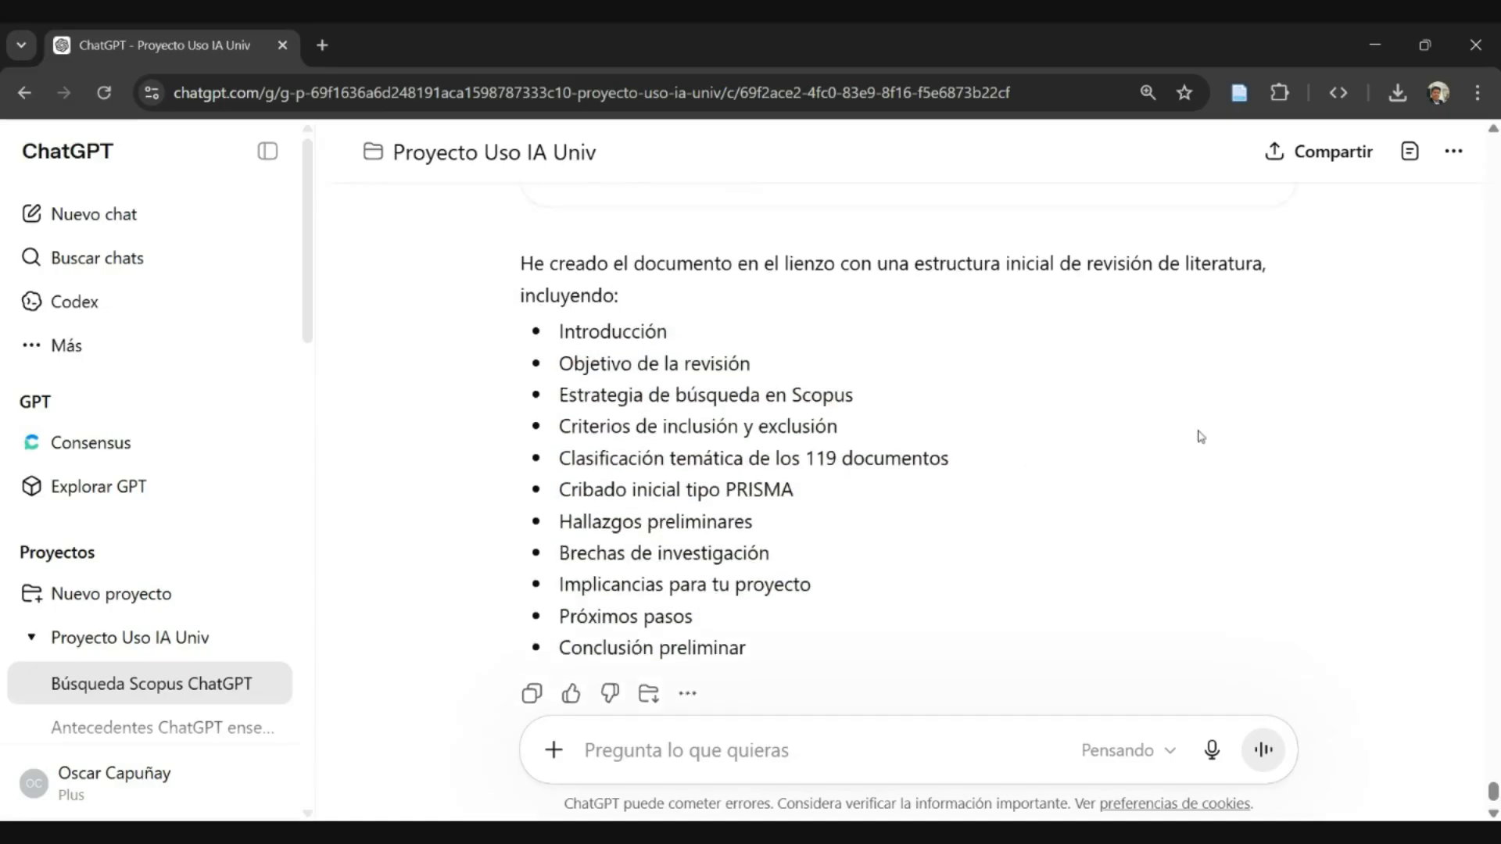
{"action": "scroll", "coordinate": [1201, 436], "scroll_direction": "up", "scroll_amount": 5}
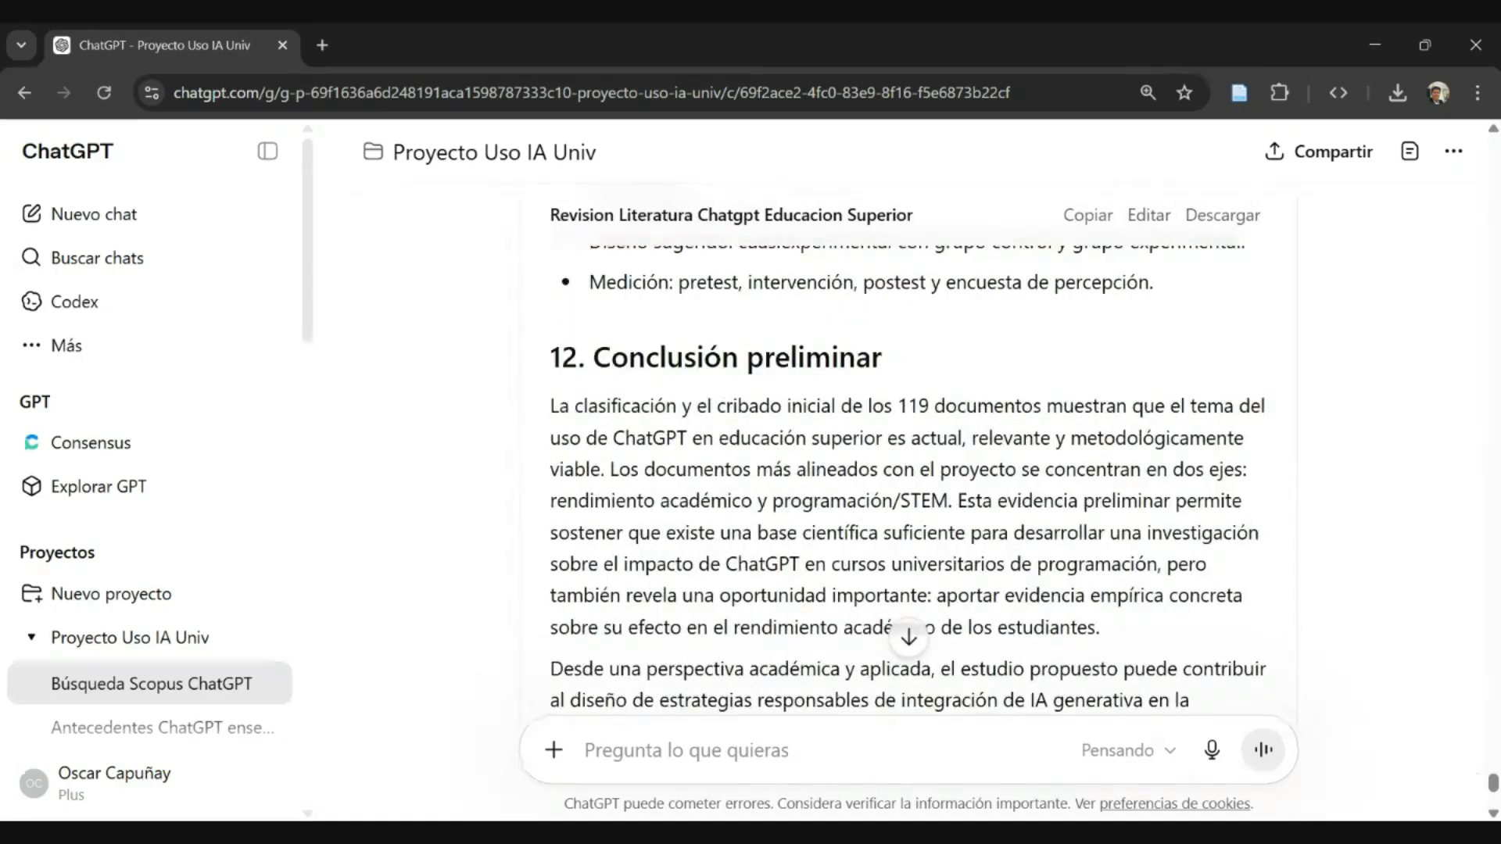
{"action": "scroll", "coordinate": [907, 462], "scroll_direction": "up", "scroll_amount": 10}
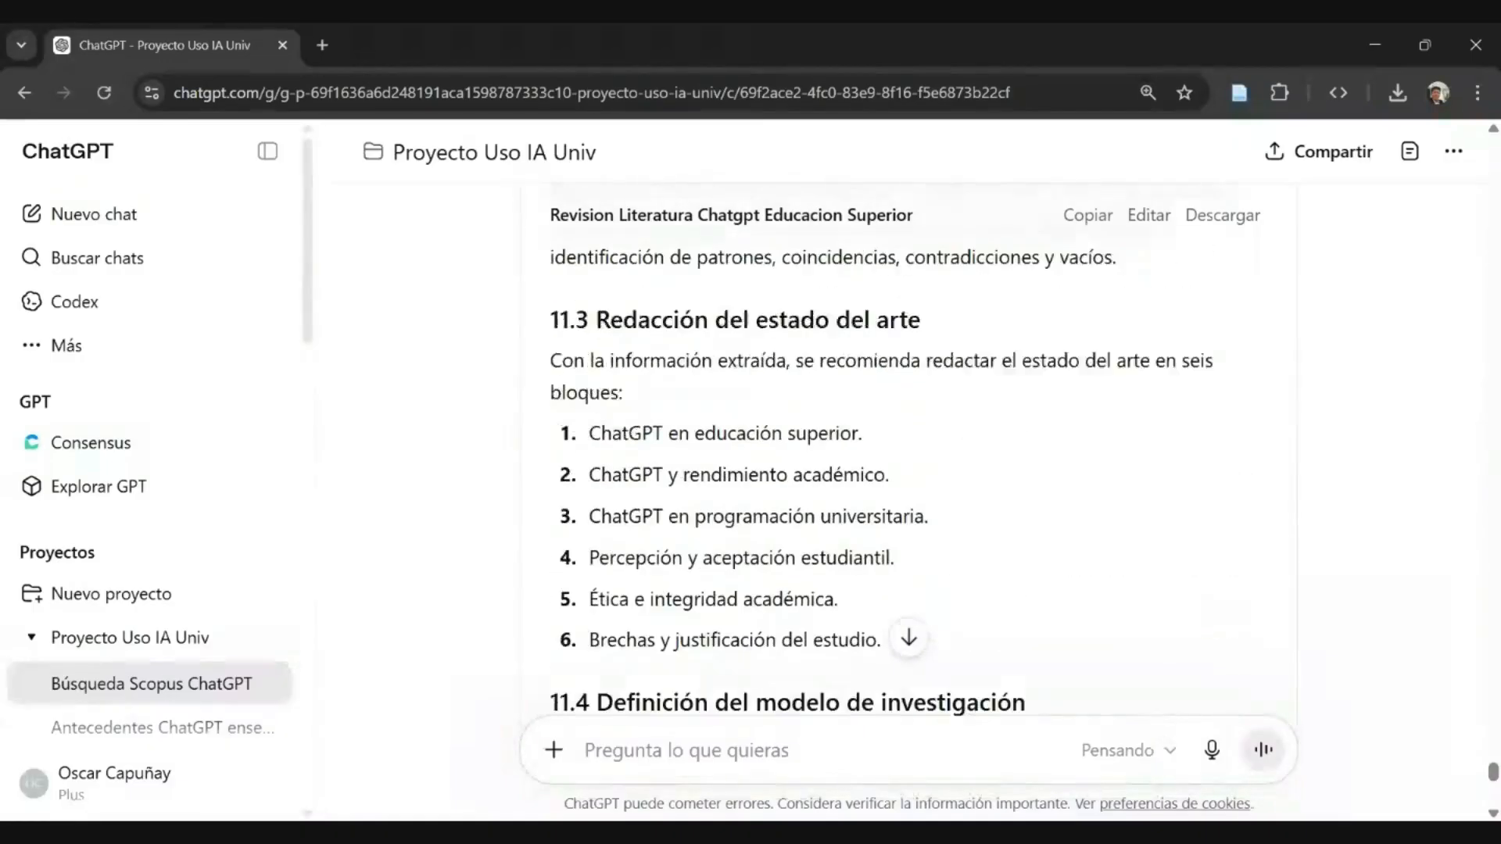
{"action": "scroll", "coordinate": [907, 462], "scroll_direction": "up", "scroll_amount": 5}
{"action": "scroll", "coordinate": [907, 461], "scroll_direction": "up", "scroll_amount": 10}
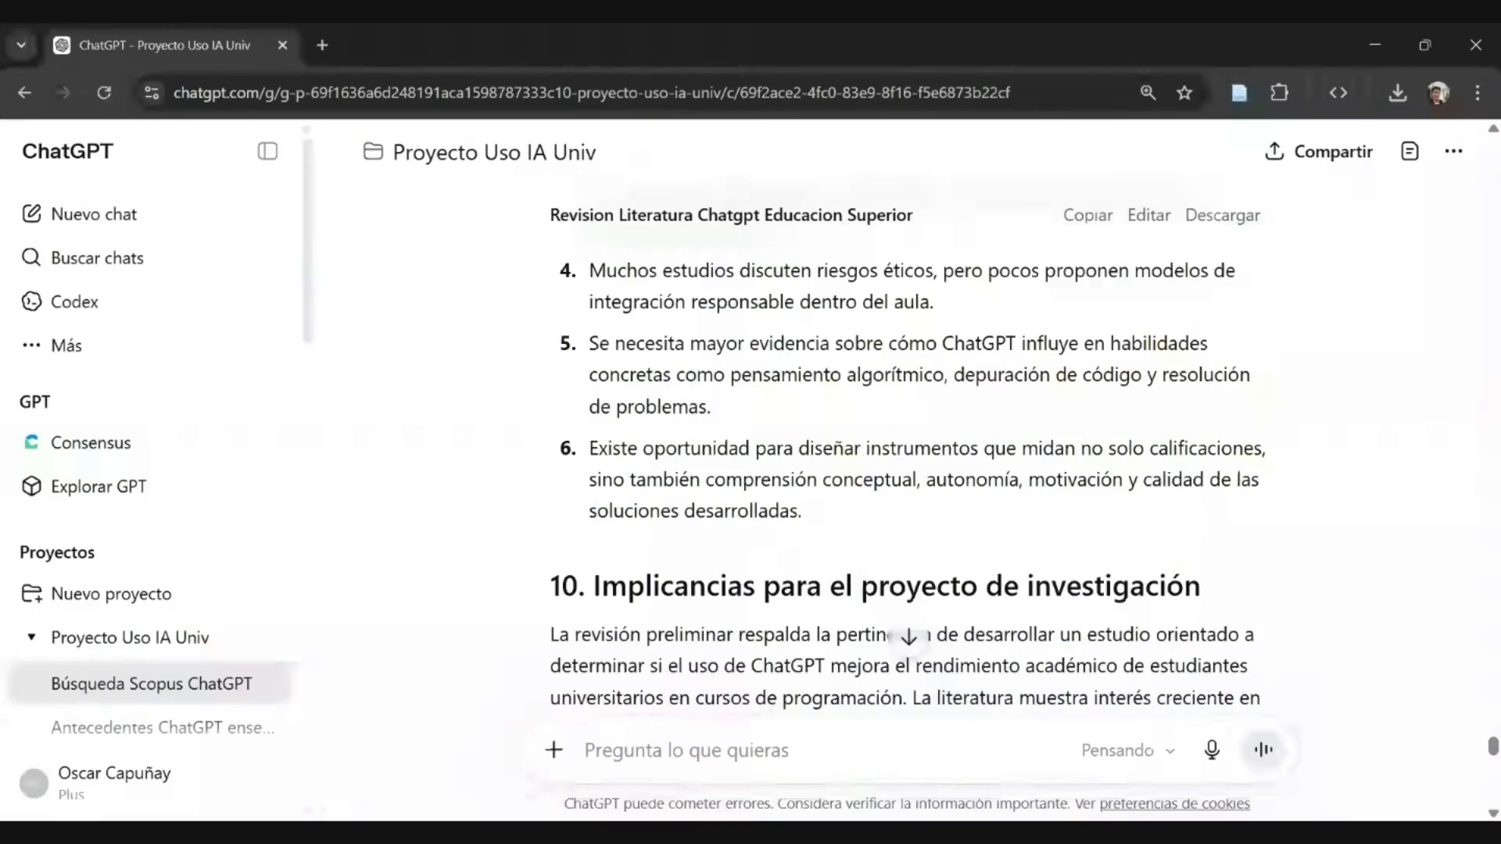
{"action": "scroll", "coordinate": [907, 461], "scroll_direction": "up", "scroll_amount": 10}
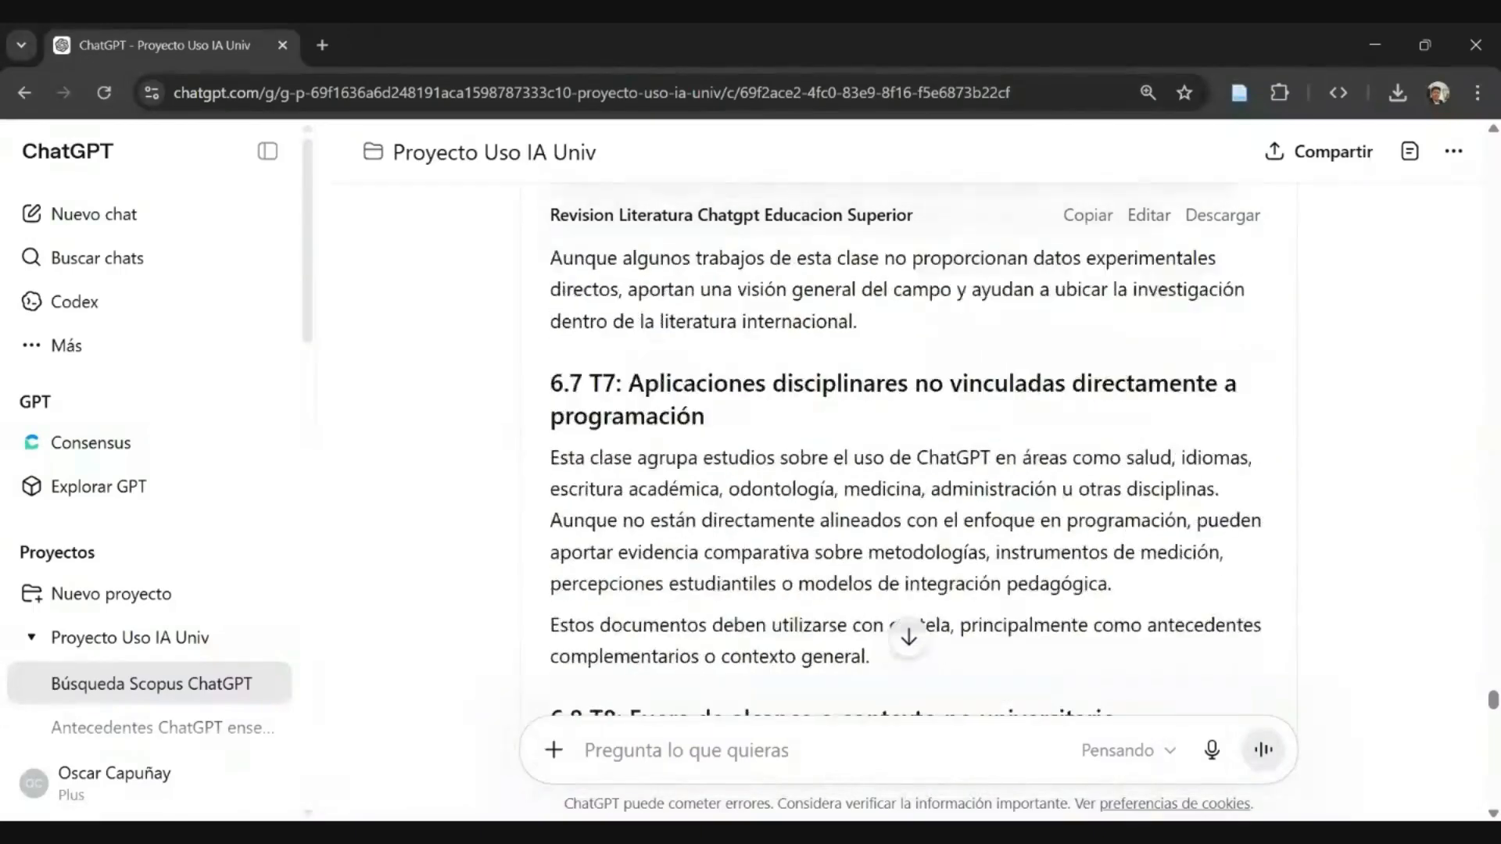
{"action": "scroll", "coordinate": [906, 461], "scroll_direction": "up", "scroll_amount": 10}
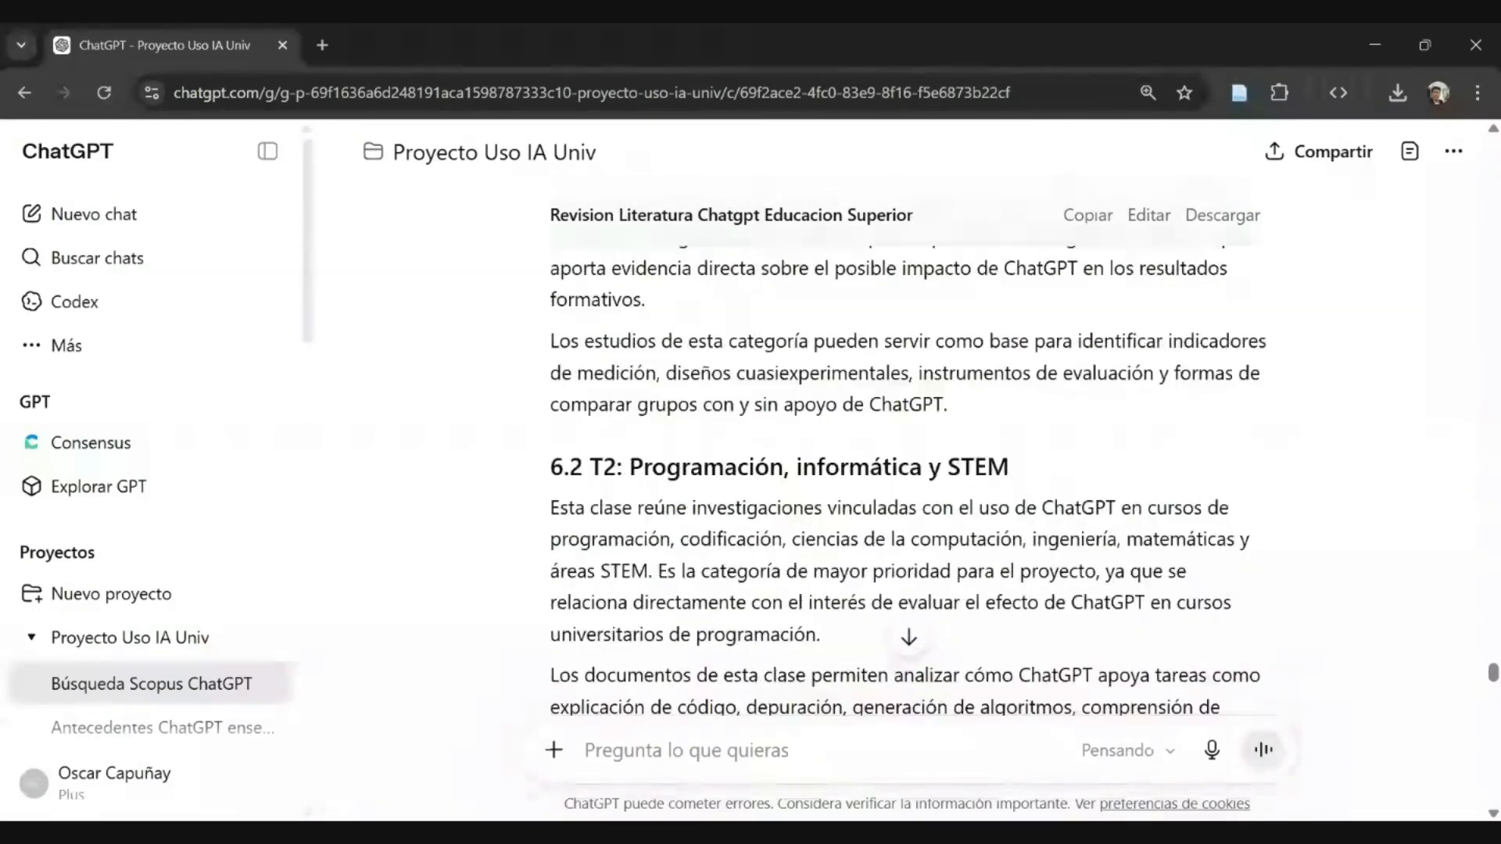
{"action": "scroll", "coordinate": [908, 637], "scroll_direction": "up", "scroll_amount": 10}
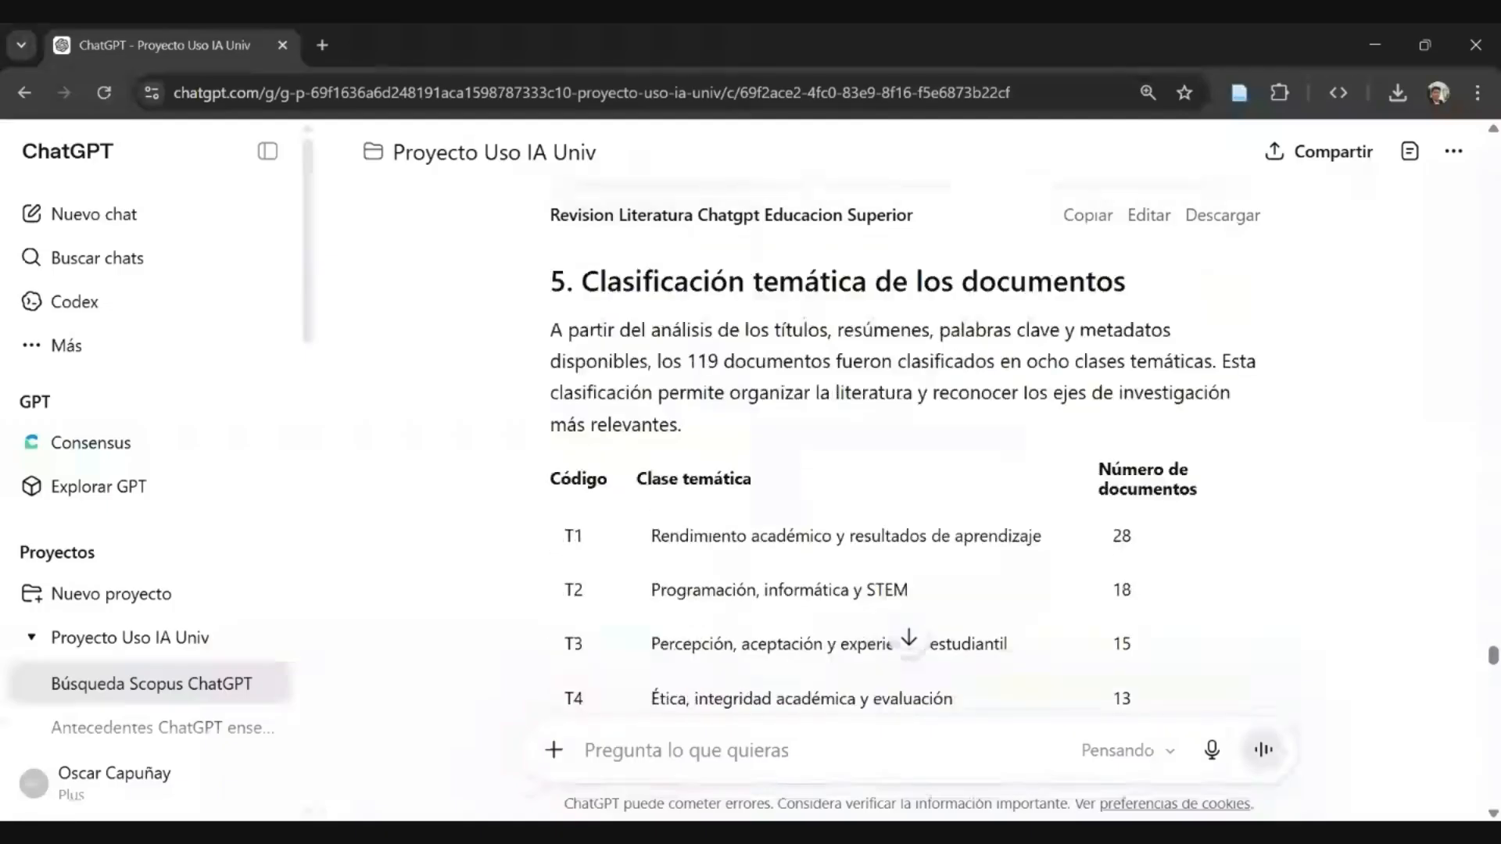
{"action": "scroll", "coordinate": [906, 461], "scroll_direction": "up", "scroll_amount": 10}
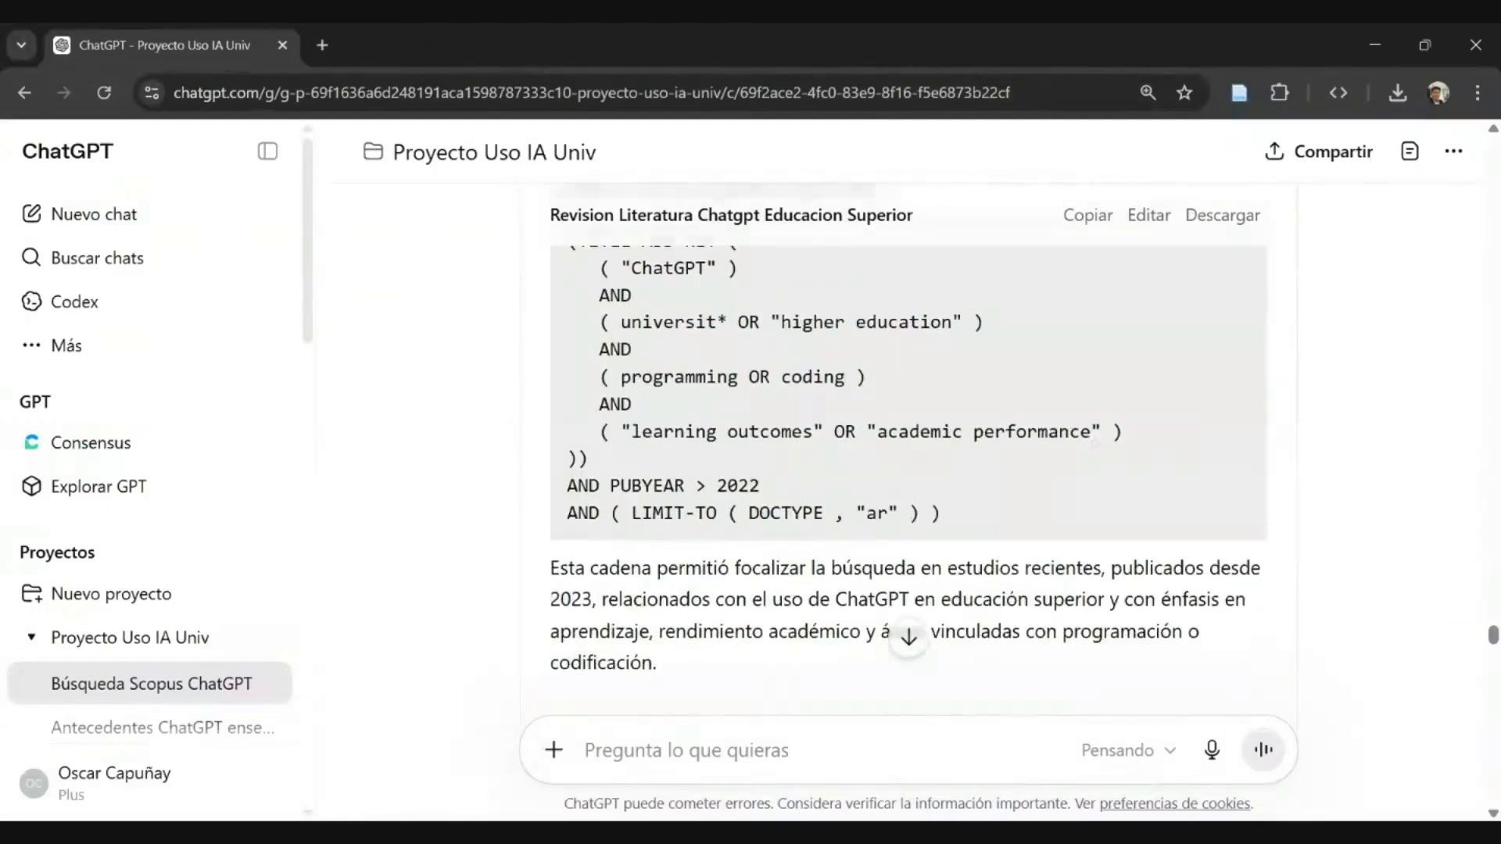
{"action": "scroll", "coordinate": [908, 636], "scroll_direction": "up", "scroll_amount": 4}
{"action": "scroll", "coordinate": [908, 637], "scroll_direction": "up", "scroll_amount": 10}
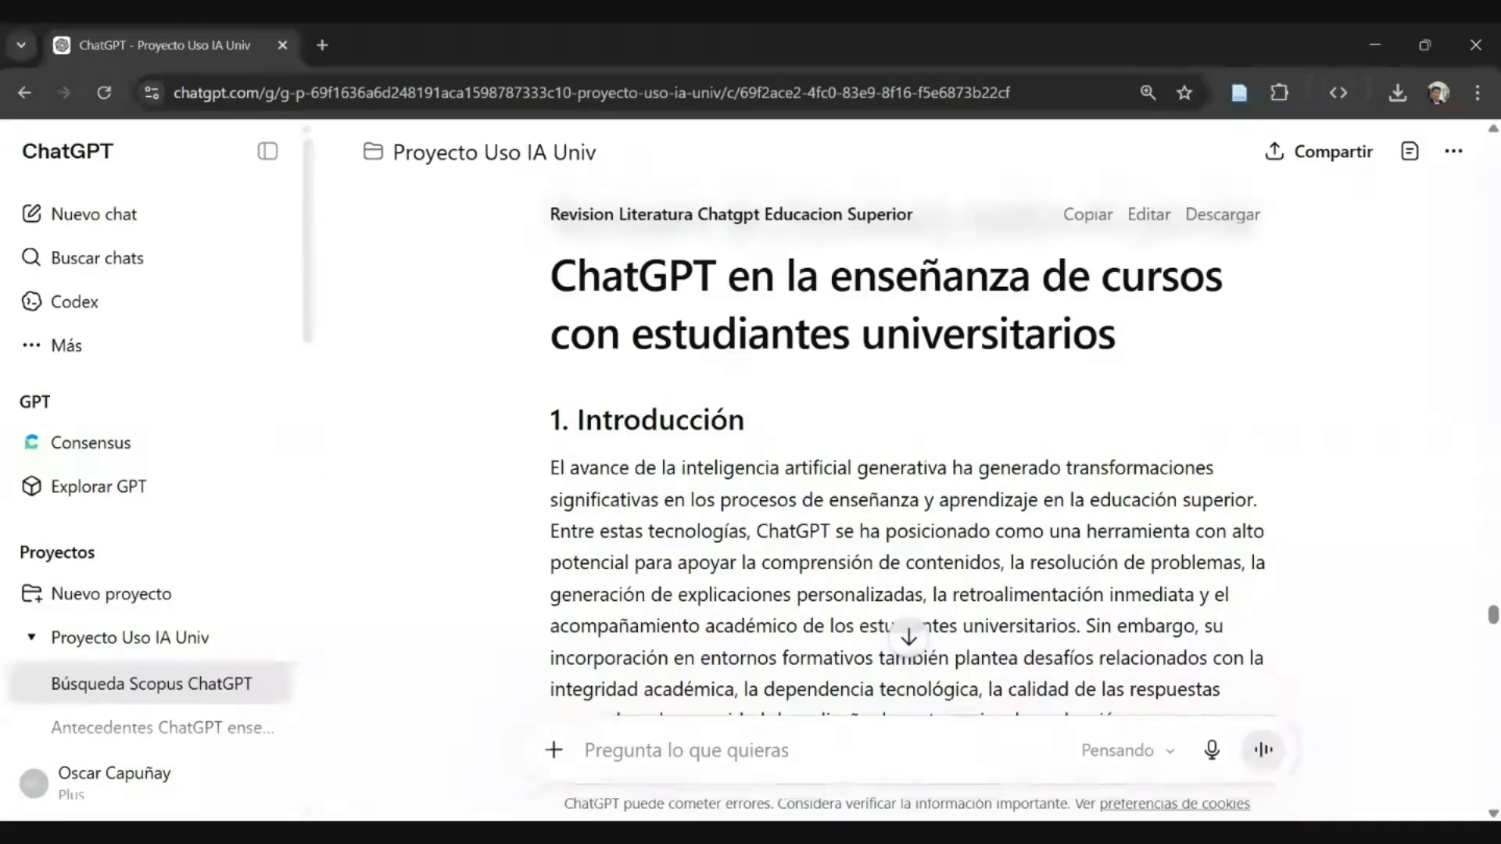
- Review the document from the introduction through the search strategy, inclusion and exclusion criteria and thematic classes to "8. Hallazgos preliminares"
{"action": "scroll", "coordinate": [907, 469], "scroll_direction": "down", "scroll_amount": 6}
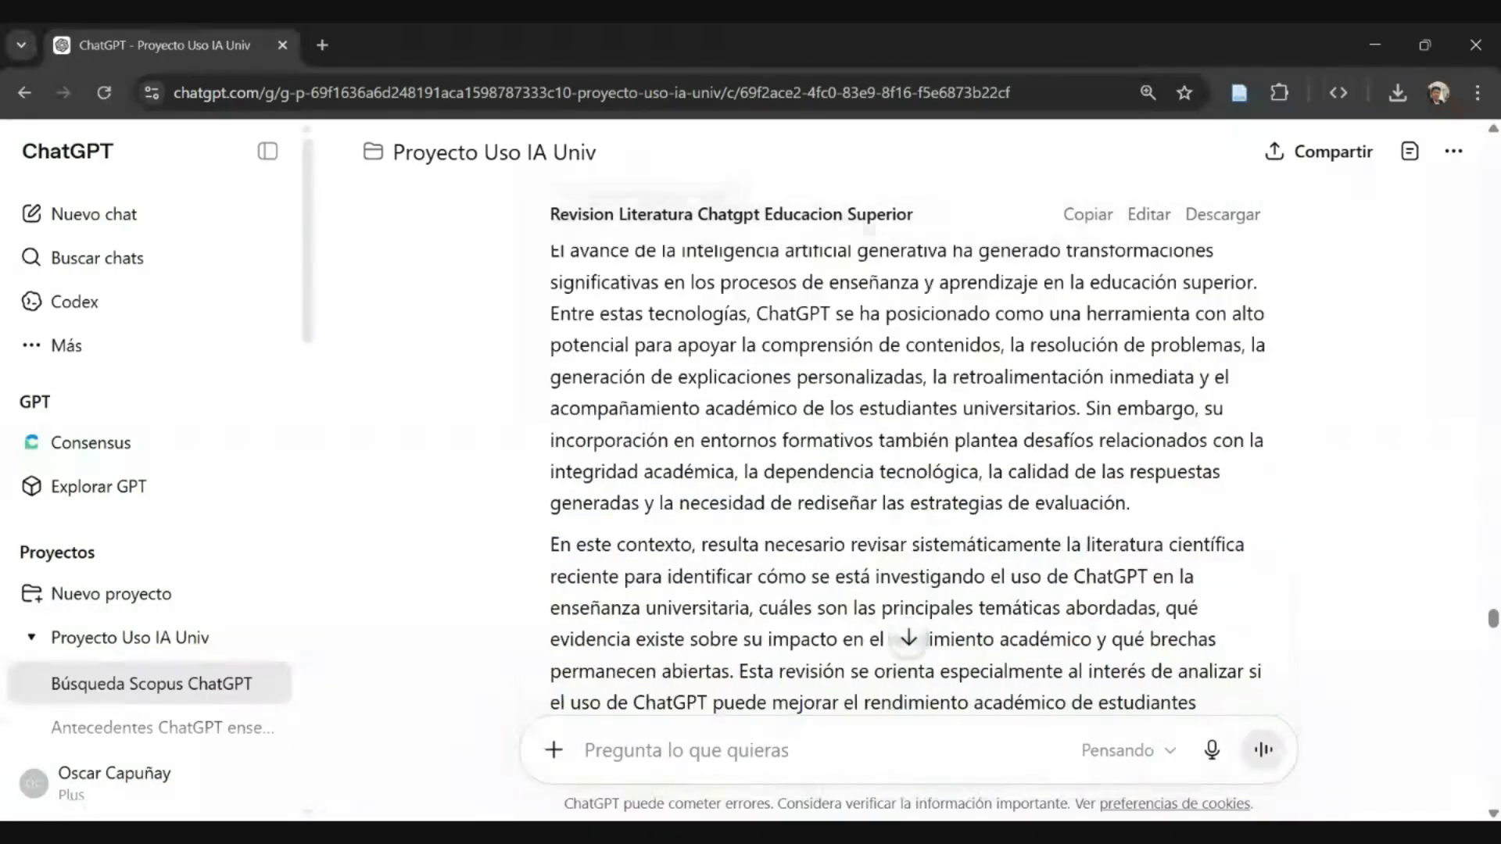
{"action": "scroll", "coordinate": [907, 469], "scroll_direction": "down", "scroll_amount": 4}
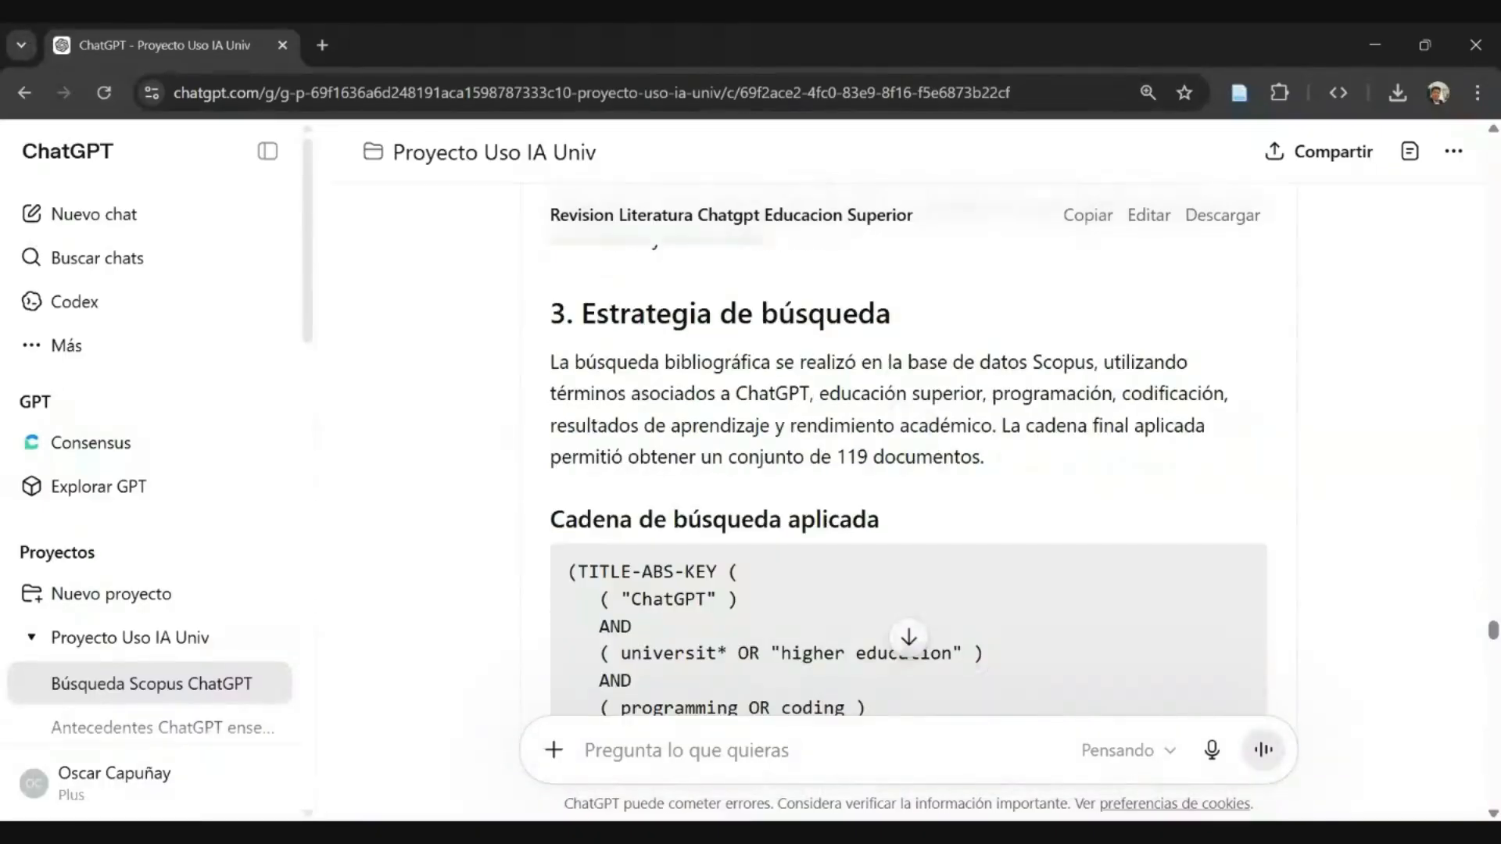
{"action": "scroll", "coordinate": [907, 469], "scroll_direction": "down", "scroll_amount": 2}
{"action": "scroll", "coordinate": [907, 469], "scroll_direction": "down", "scroll_amount": 8}
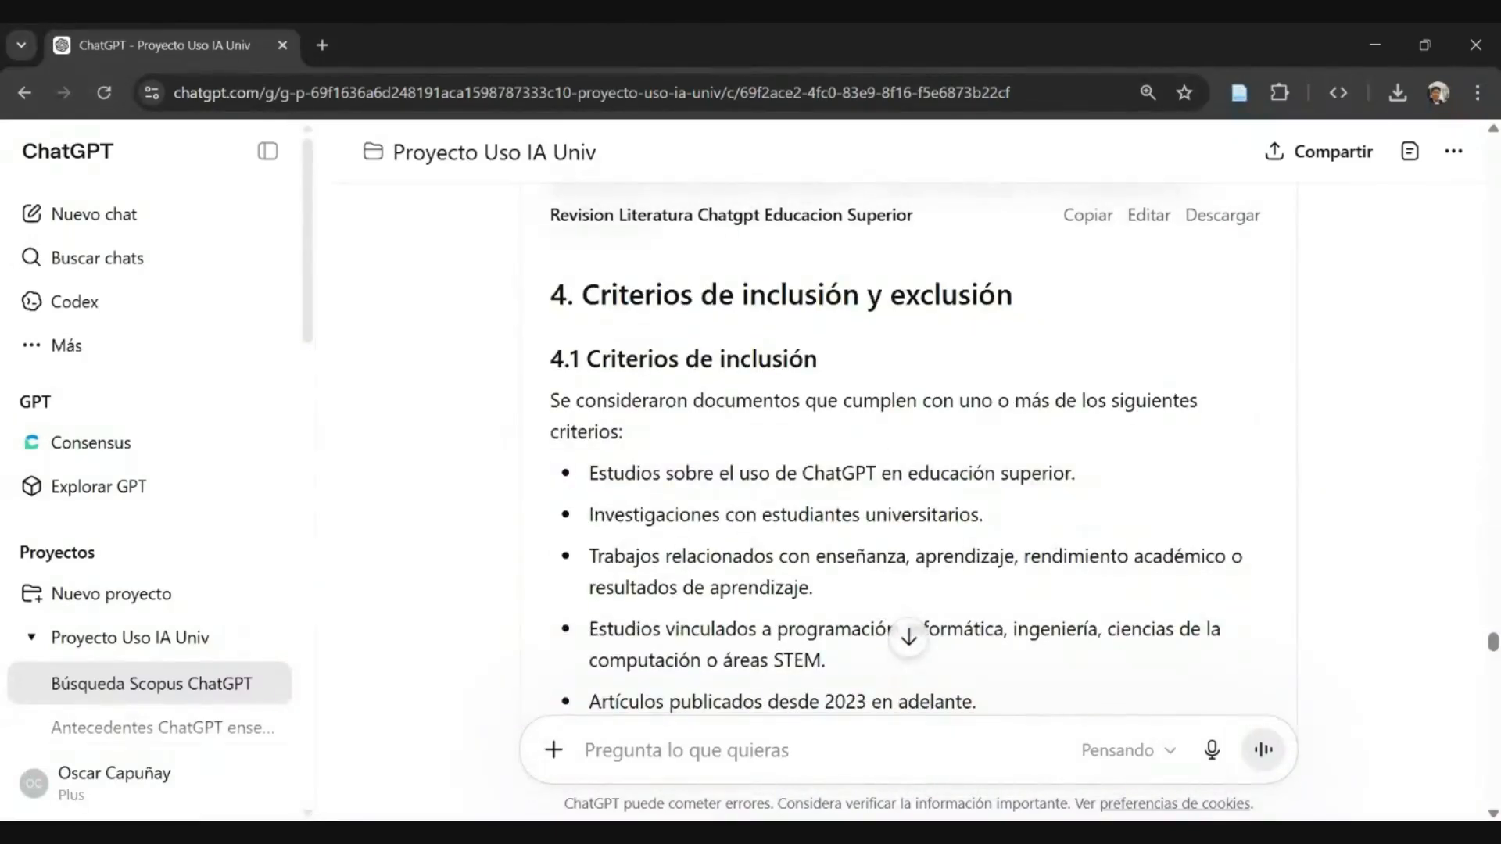
{"action": "scroll", "coordinate": [907, 469], "scroll_direction": "down", "scroll_amount": 6}
{"action": "scroll", "coordinate": [907, 469], "scroll_direction": "down", "scroll_amount": 12}
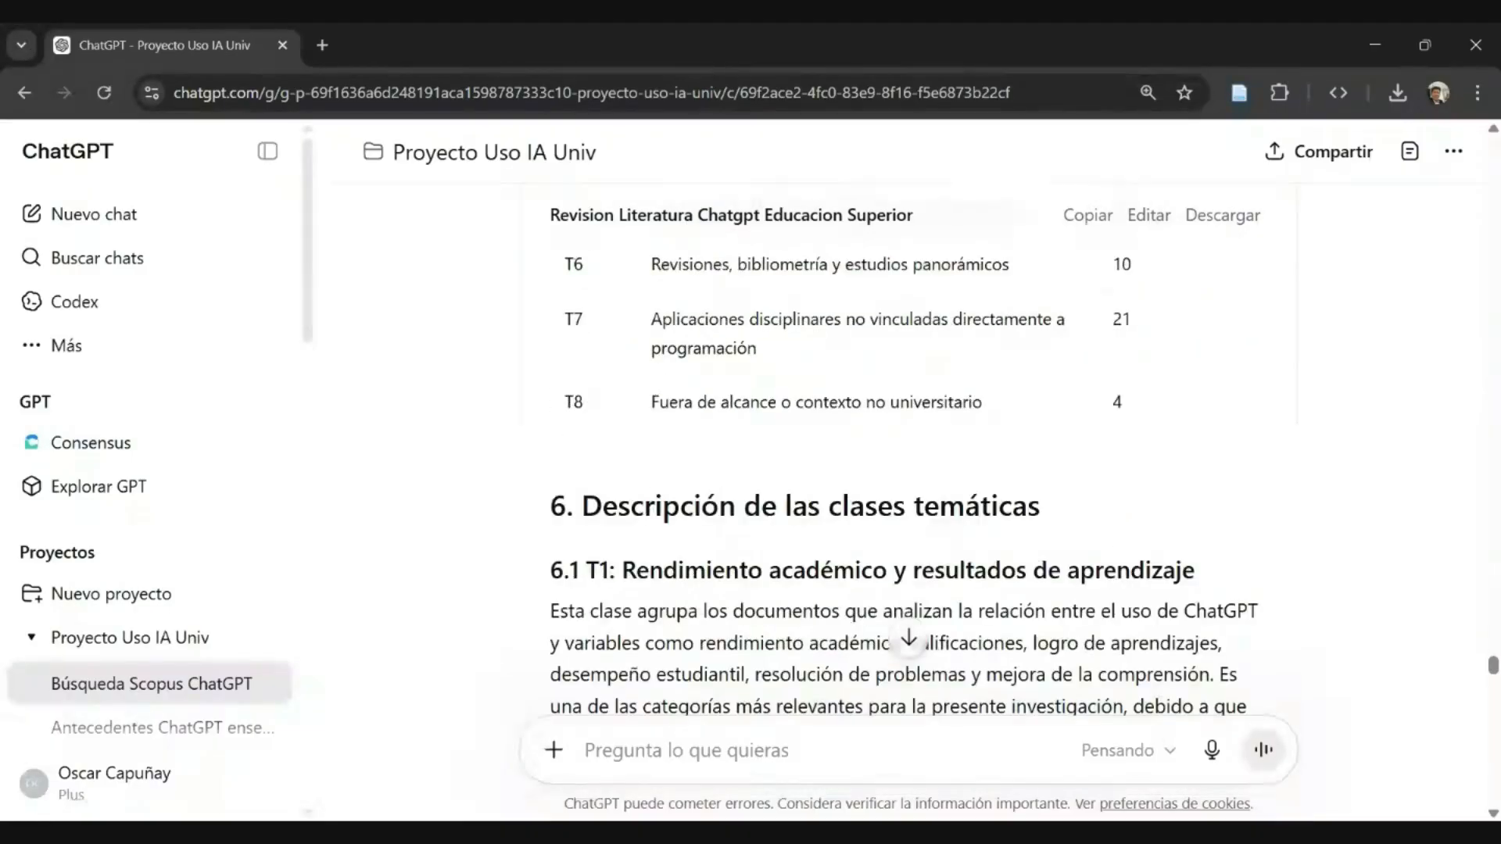
{"action": "scroll", "coordinate": [907, 469], "scroll_direction": "down", "scroll_amount": 3}
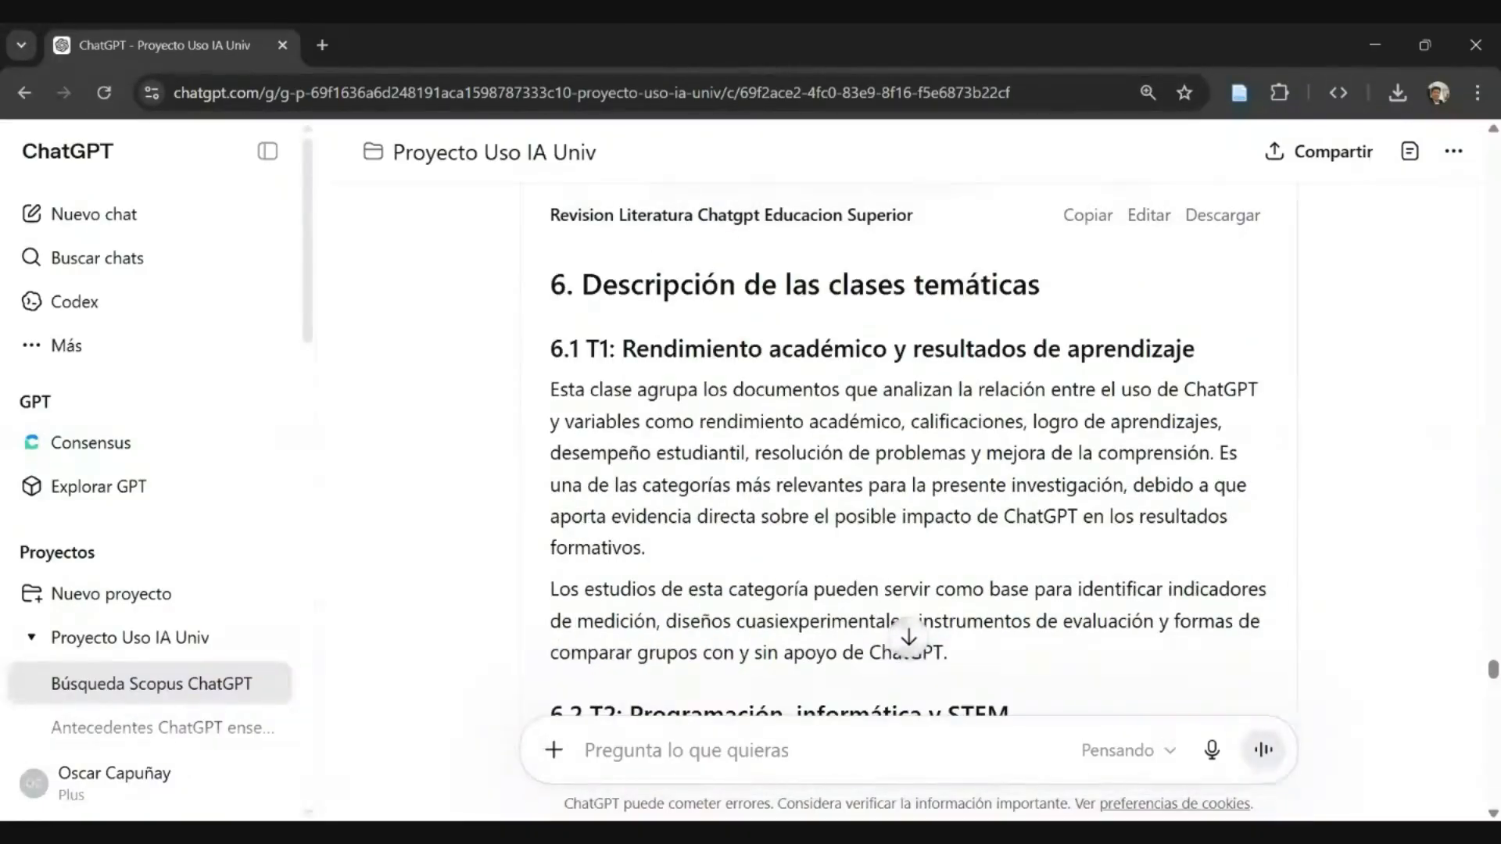
{"action": "scroll", "coordinate": [907, 469], "scroll_direction": "down", "scroll_amount": 3}
{"action": "scroll", "coordinate": [906, 469], "scroll_direction": "down", "scroll_amount": 9}
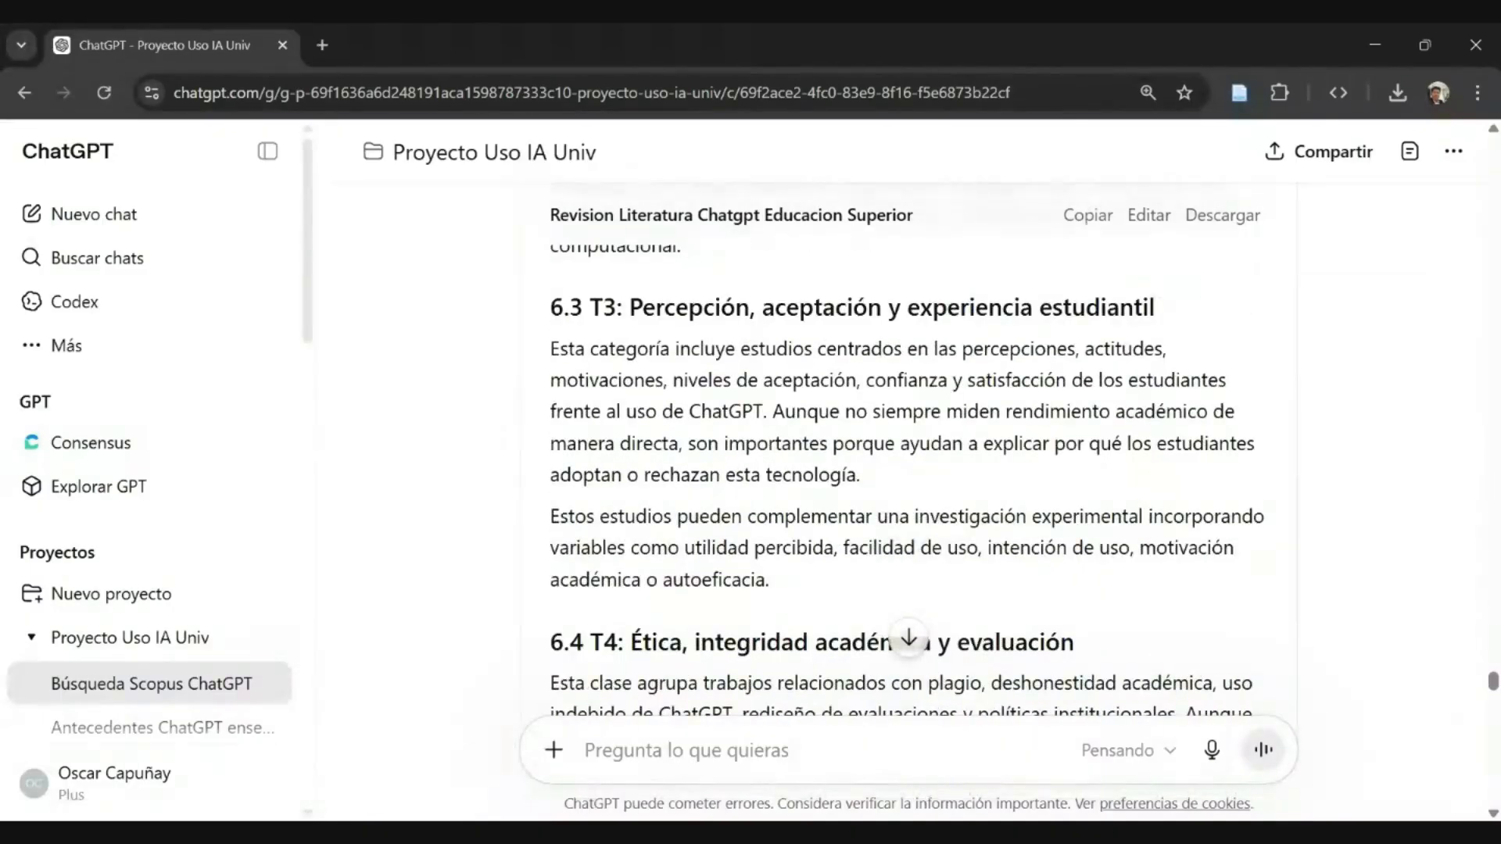
{"action": "scroll", "coordinate": [907, 469], "scroll_direction": "down", "scroll_amount": 17}
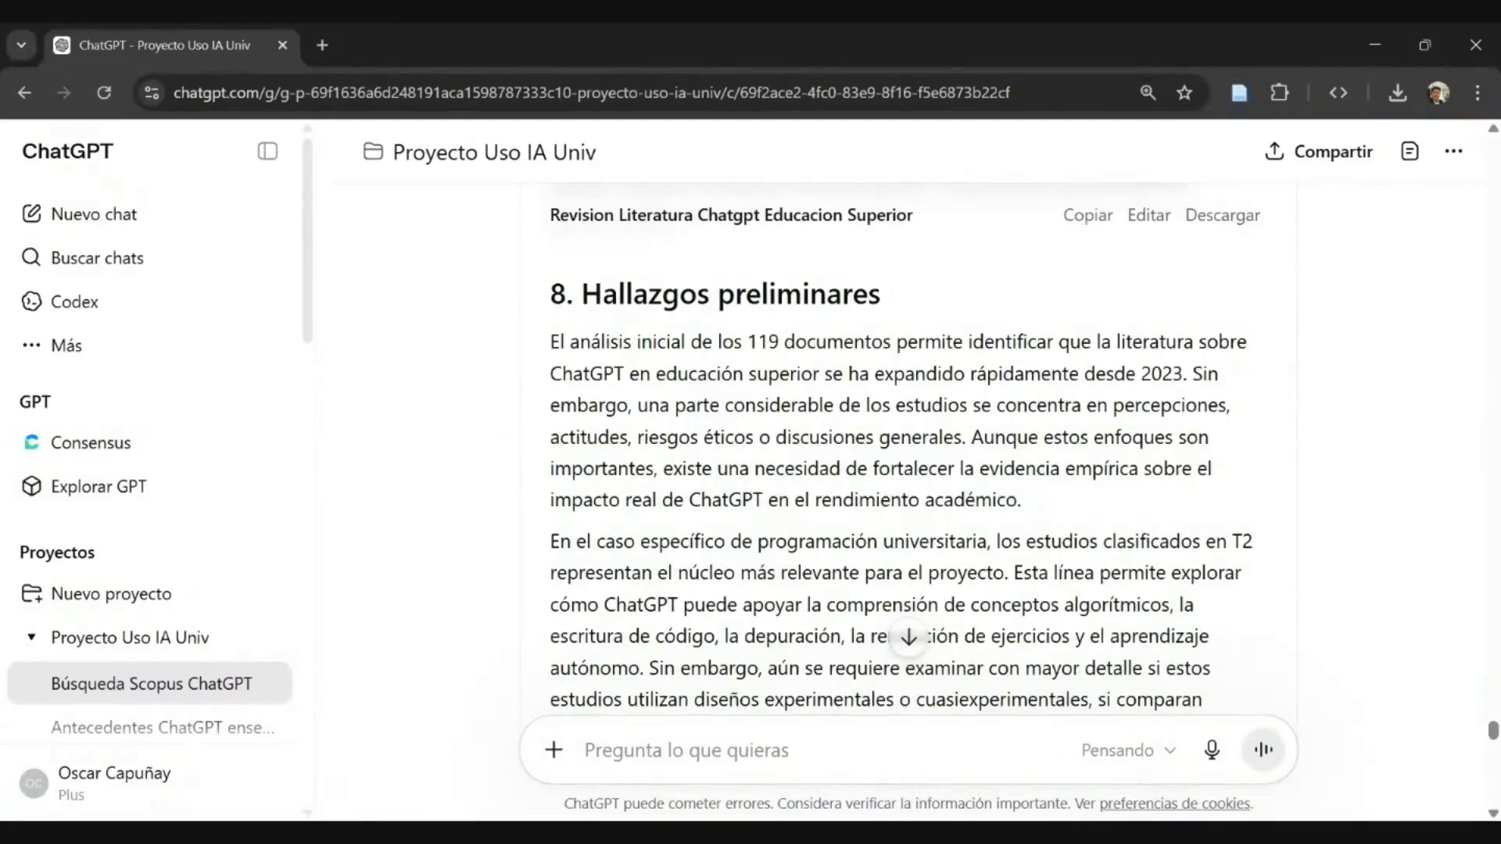
- Read the research gaps listed in "9. Brechas de investigación identificadas", up to the start of "10. Implicancias para el proyecto de investigación"
{"action": "scroll", "coordinate": [907, 469], "scroll_direction": "down", "scroll_amount": 6}
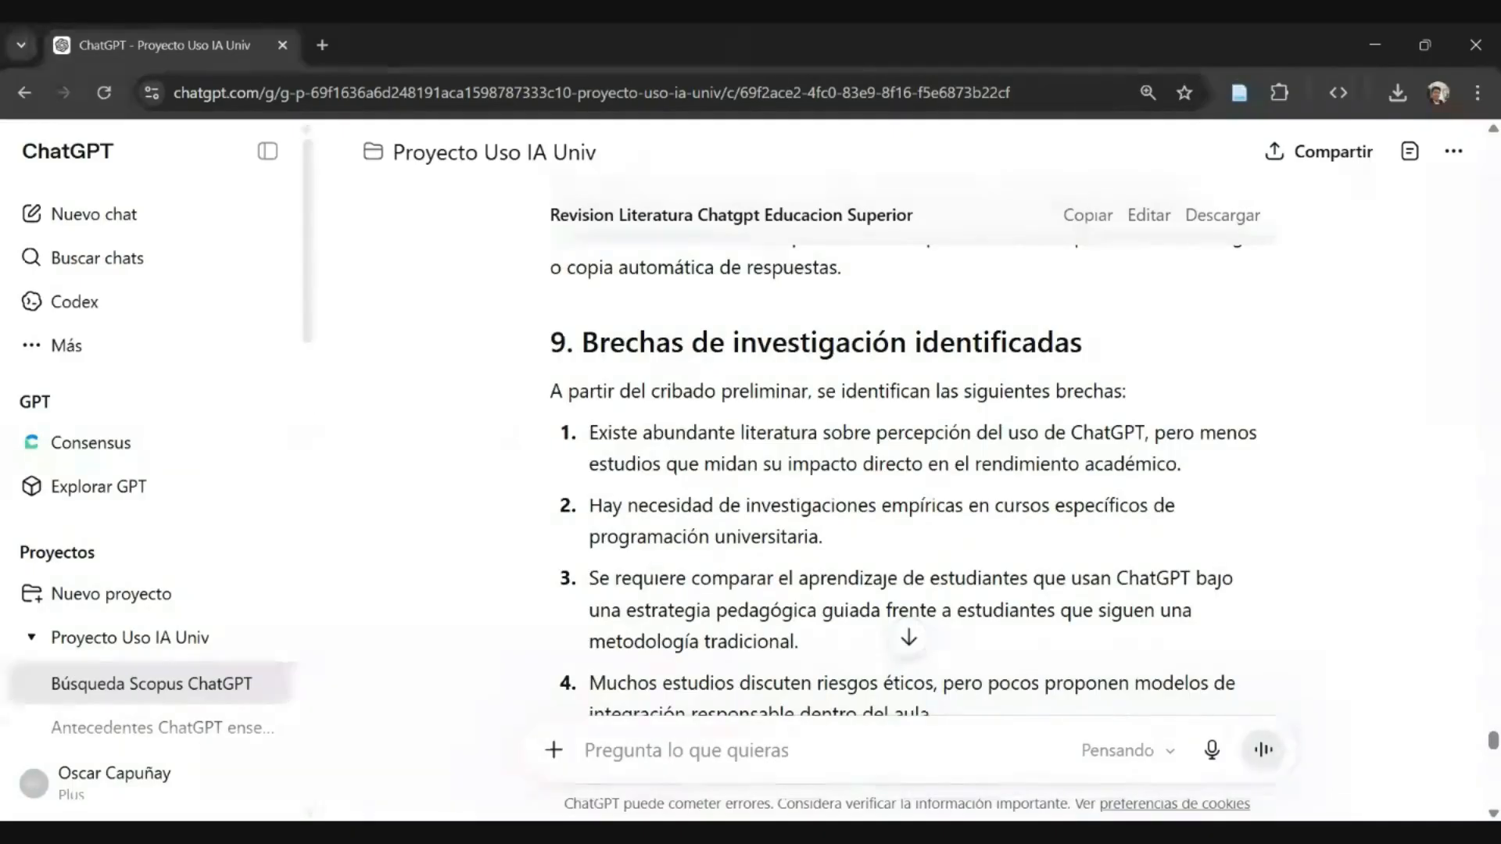
{"action": "scroll", "coordinate": [906, 469], "scroll_direction": "down", "scroll_amount": 1}
{"action": "scroll", "coordinate": [907, 469], "scroll_direction": "up", "scroll_amount": 1}
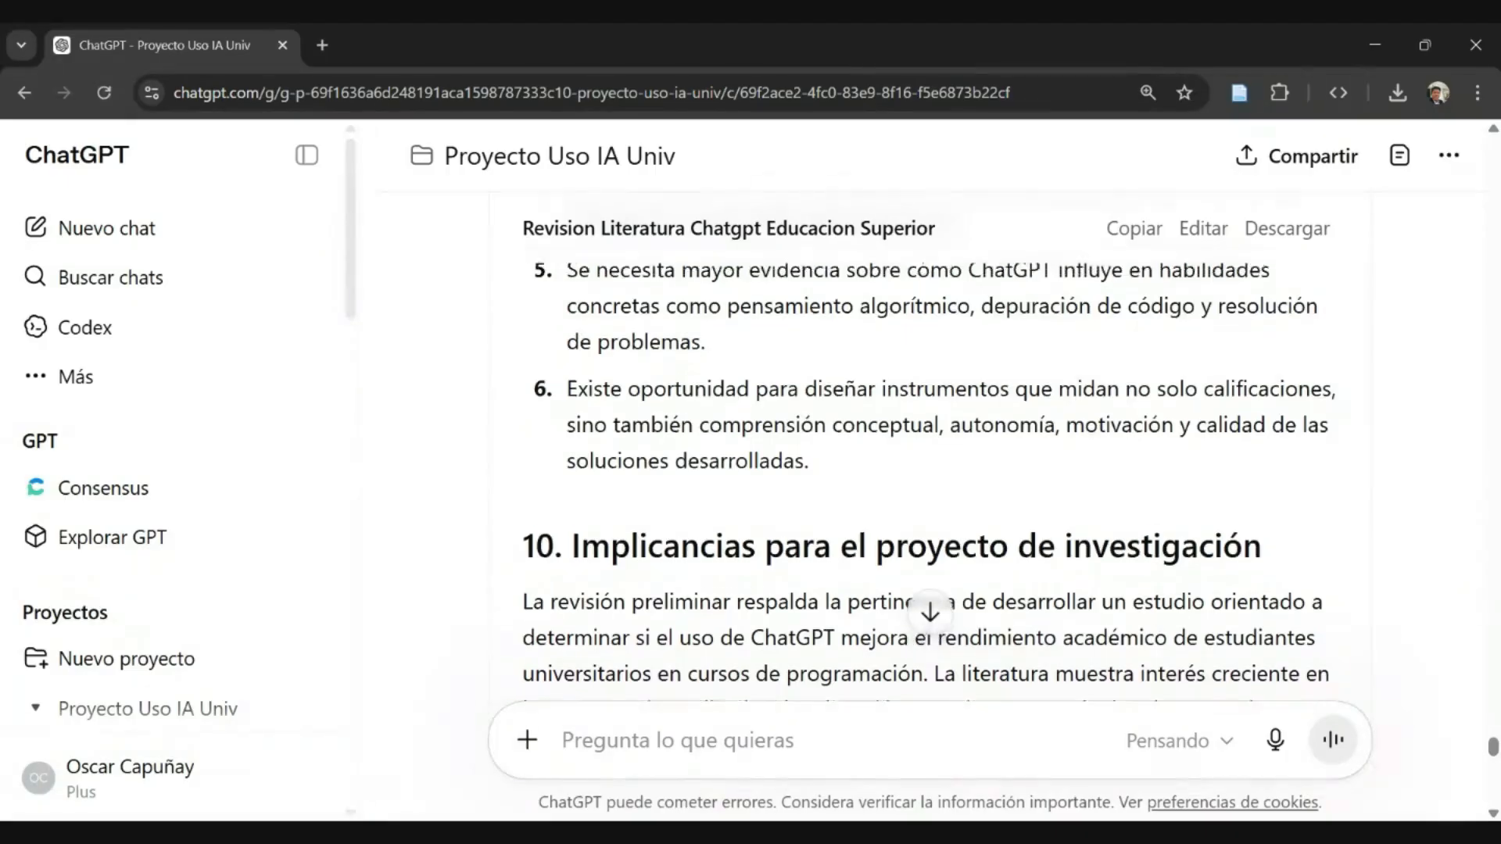
{"action": "scroll", "coordinate": [929, 453], "scroll_direction": "up", "scroll_amount": 7}
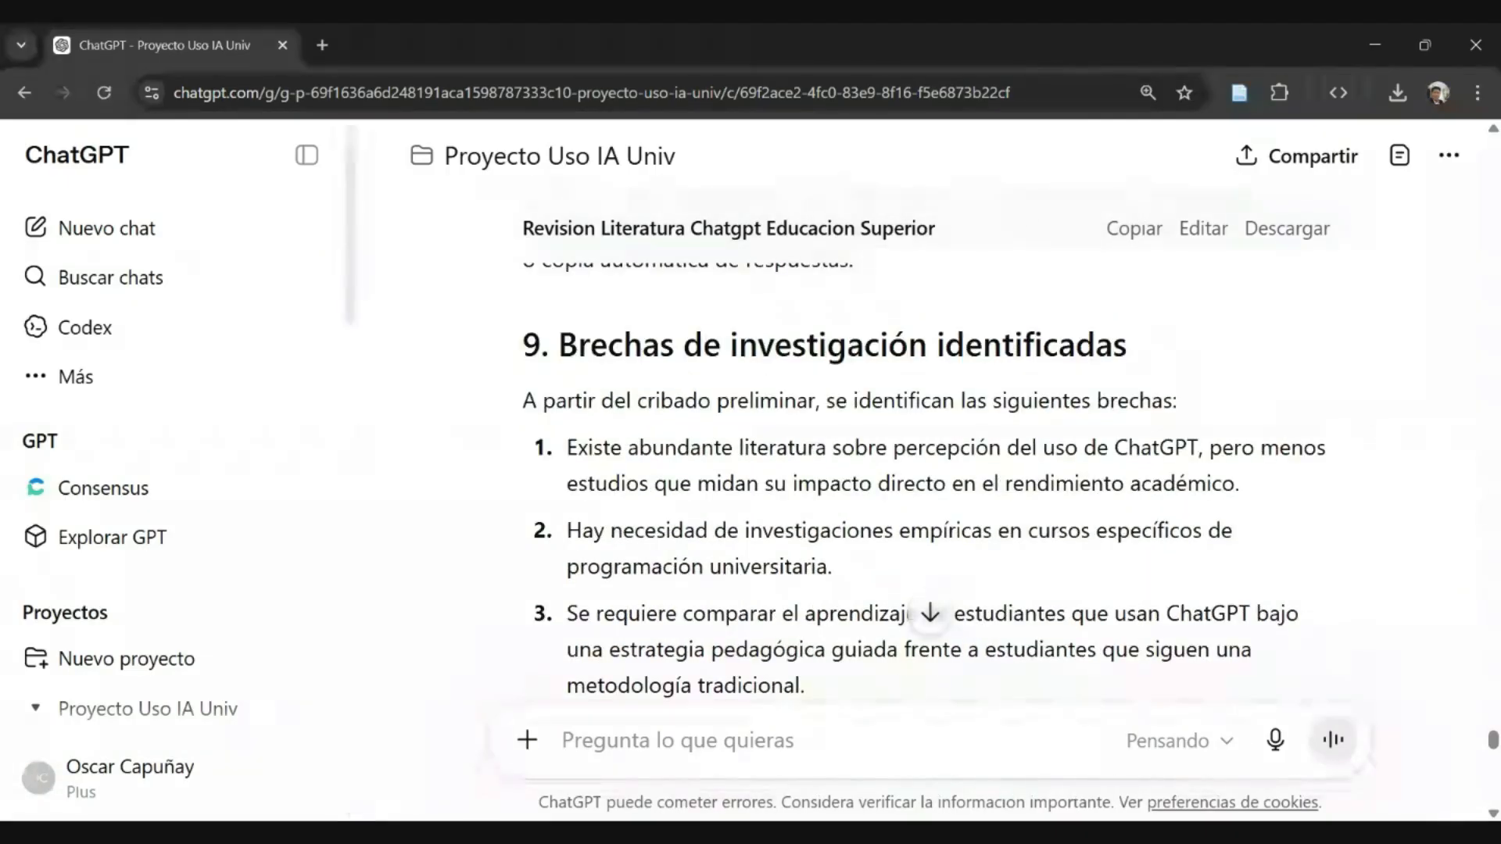
{"action": "scroll", "coordinate": [929, 453], "scroll_direction": "down", "scroll_amount": 5}
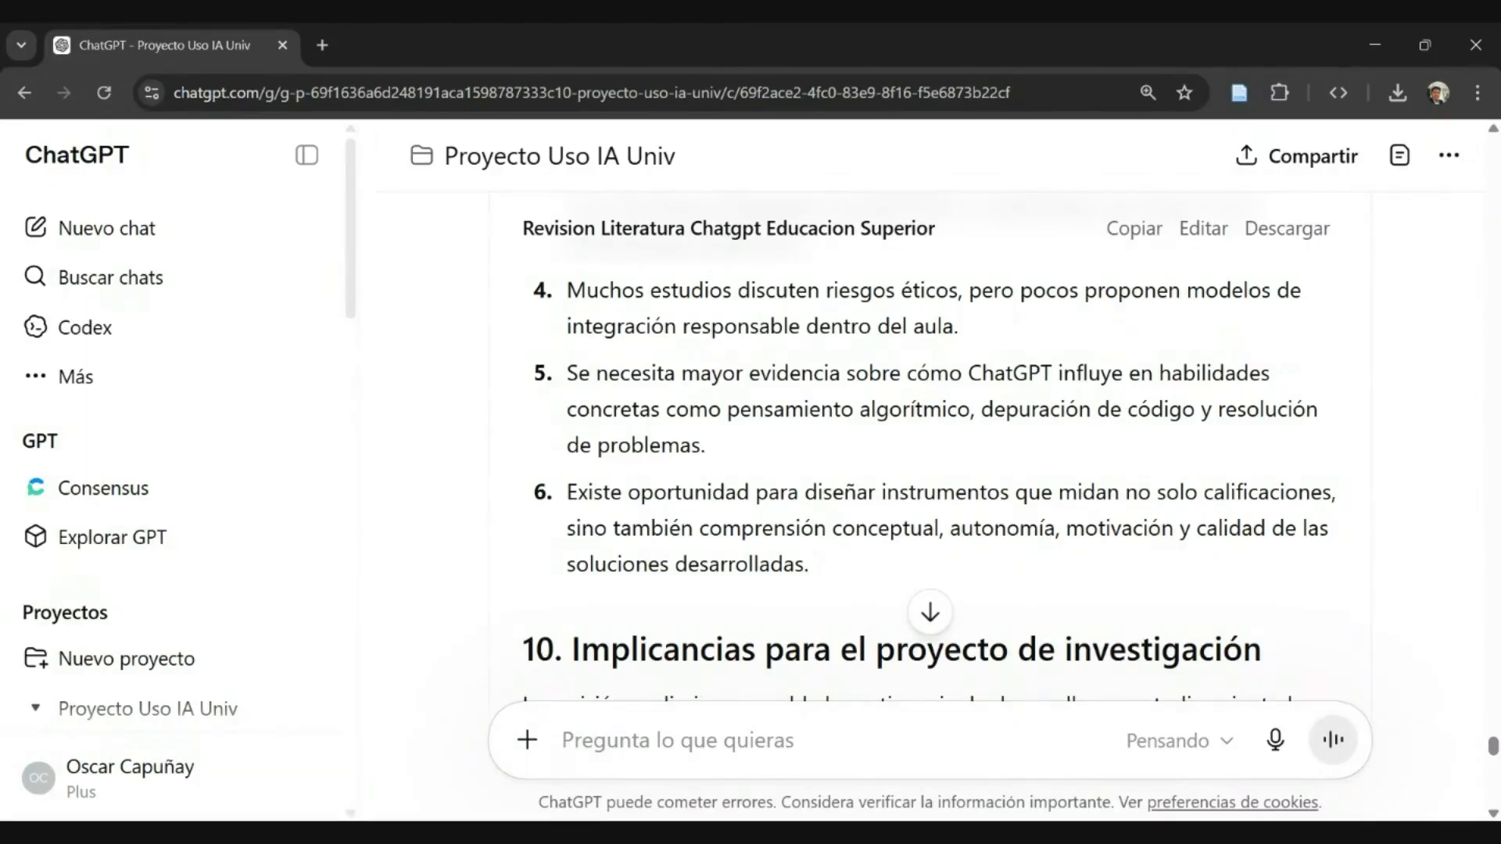
{"action": "scroll", "coordinate": [930, 446], "scroll_direction": "down", "scroll_amount": 1}
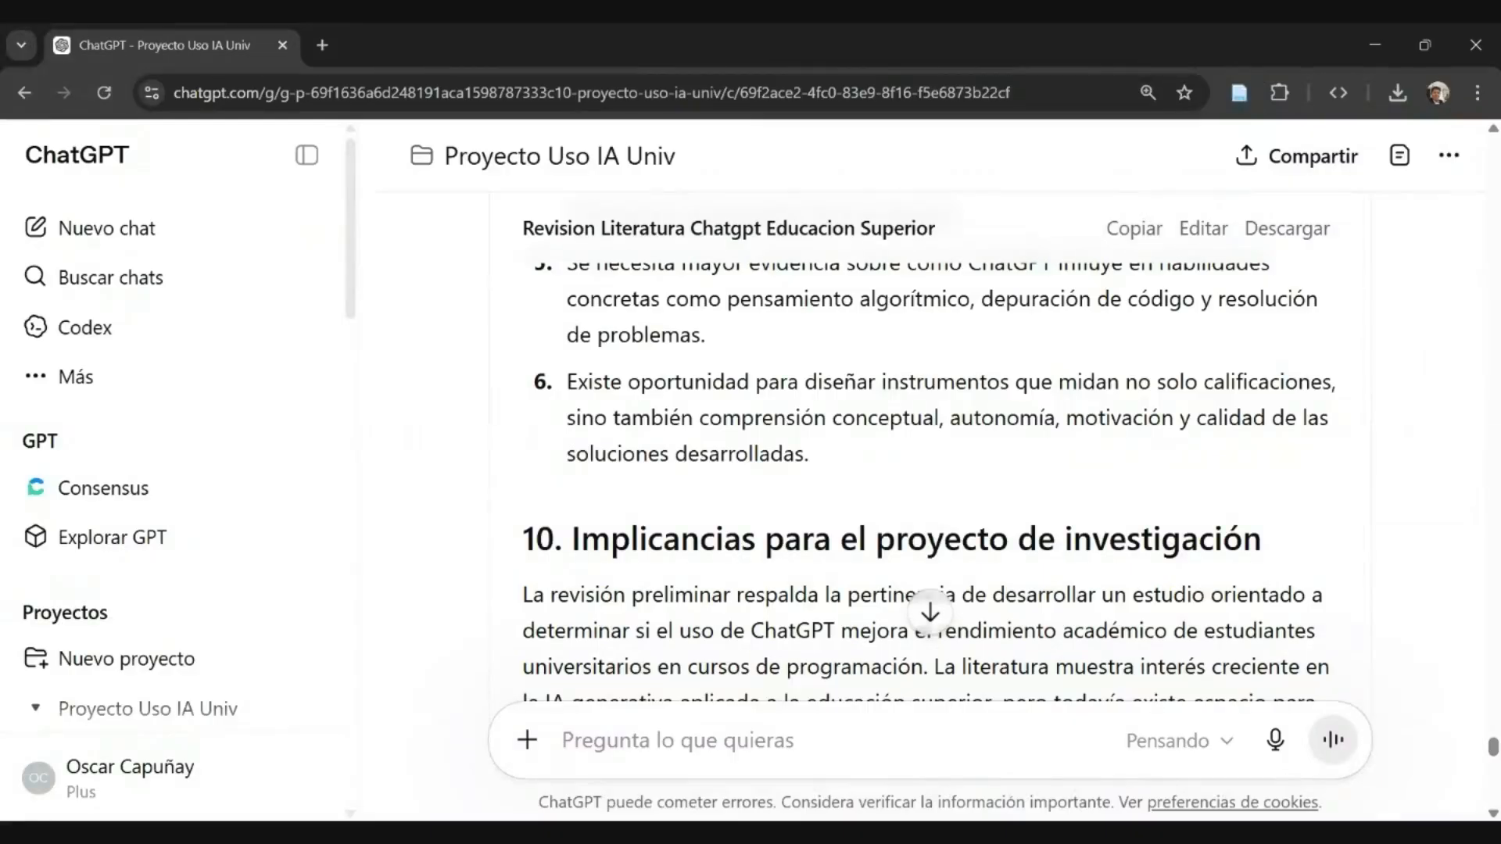